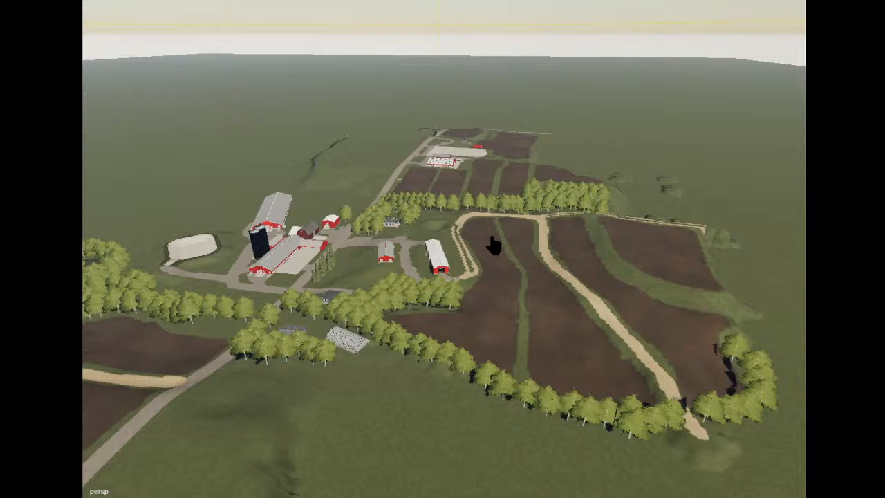
Examine the farmstead, its barns, silos, tree lines and surrounding fields from several angles and distances.
alt+drag(526, 275, 468, 255)
scroll(498, 258, up, 2)
alt+middle_drag(469, 254, 477, 254)
scroll(531, 264, up, 5)
alt+drag(477, 254, 615, 265)
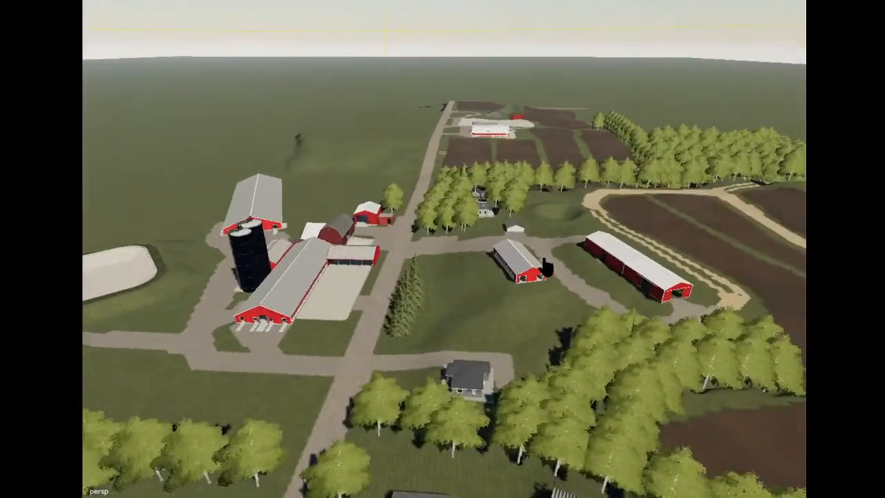
alt+middle_drag(615, 264, 611, 267)
alt+drag(390, 279, 420, 272)
alt+middle_drag(421, 272, 420, 270)
alt+drag(420, 271, 438, 283)
alt+middle_drag(438, 283, 431, 283)
alt+drag(432, 283, 441, 234)
scroll(395, 221, up, 5)
scroll(424, 250, up, 3)
scroll(554, 265, up, 4)
scroll(374, 253, up, 3)
scroll(376, 253, up, 4)
scroll(476, 270, down, 4)
scroll(473, 268, up, 6)
scroll(461, 270, up, 3)
scroll(461, 270, down, 6)
scroll(423, 296, down, 2)
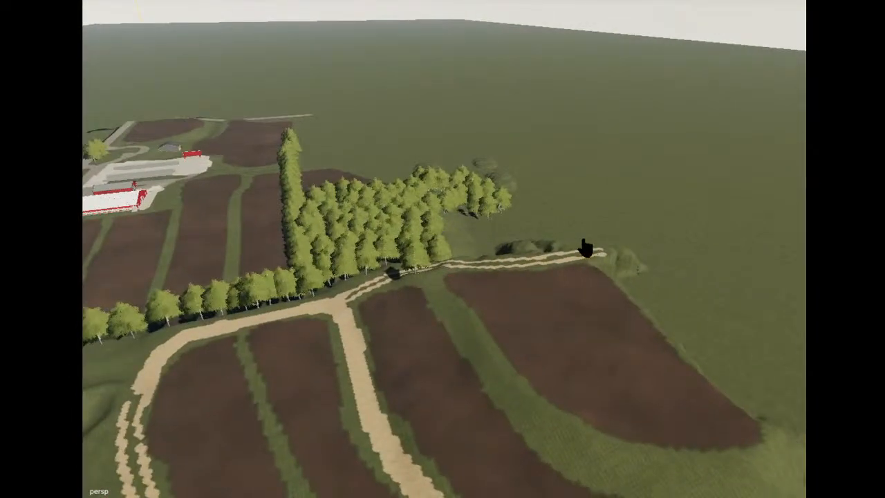
Examine the outlying fields and the unfinished rough terrain along the outer edge of the farmland.
alt+drag(569, 281, 491, 341)
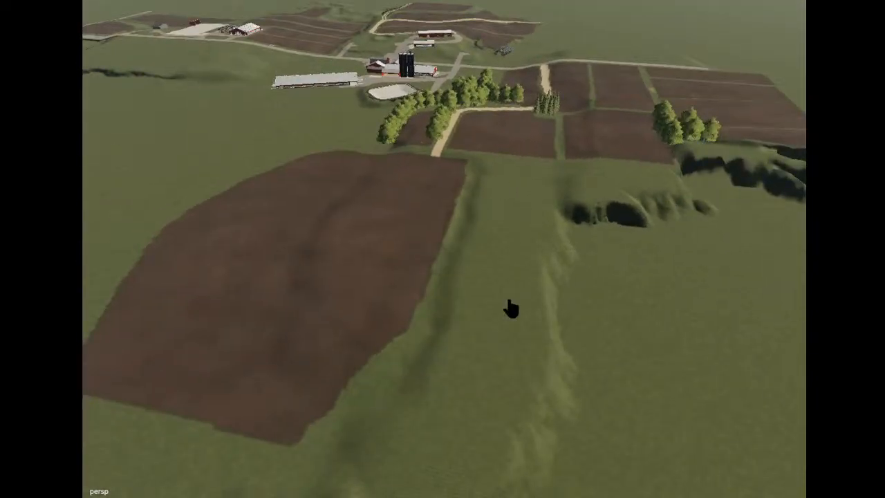
alt+drag(511, 309, 589, 288)
alt+middle_drag(543, 289, 523, 288)
scroll(588, 288, down, 5)
alt+drag(589, 287, 545, 322)
scroll(594, 257, up, 5)
scroll(543, 320, down, 4)
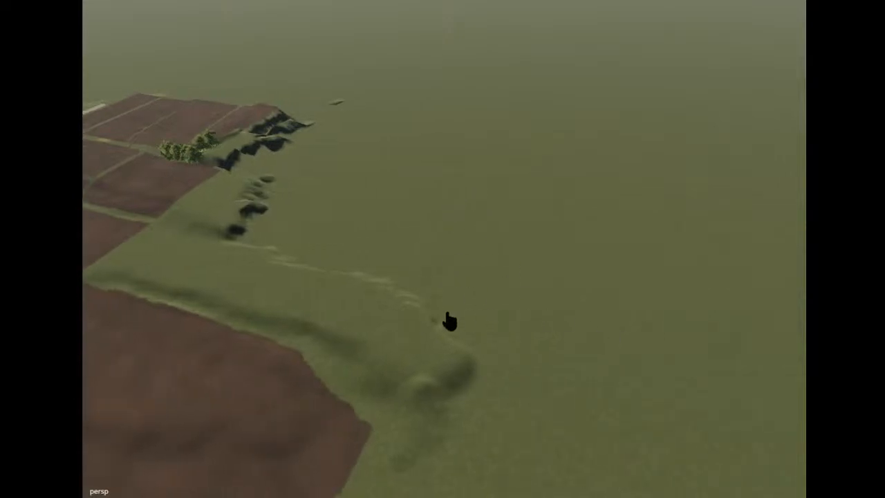
alt+drag(492, 320, 462, 298)
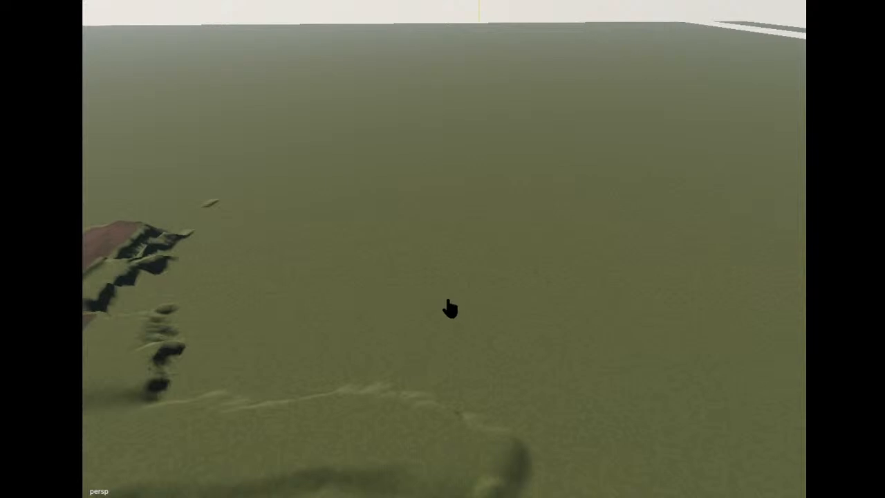
scroll(452, 307, down, 10)
scroll(424, 319, down, 8)
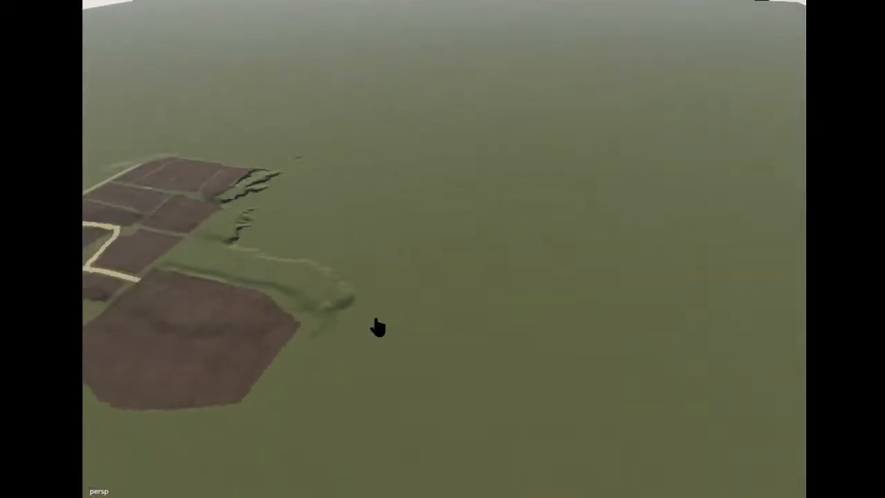
key(a)
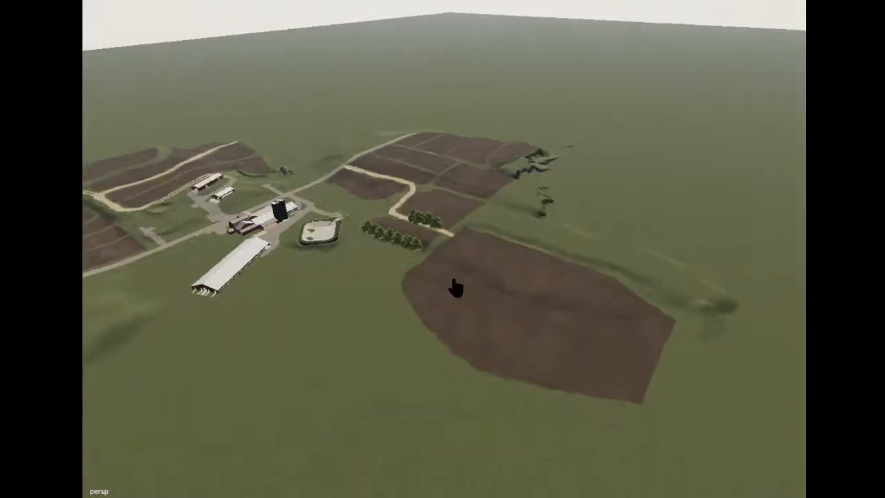
scroll(454, 290, up, 3)
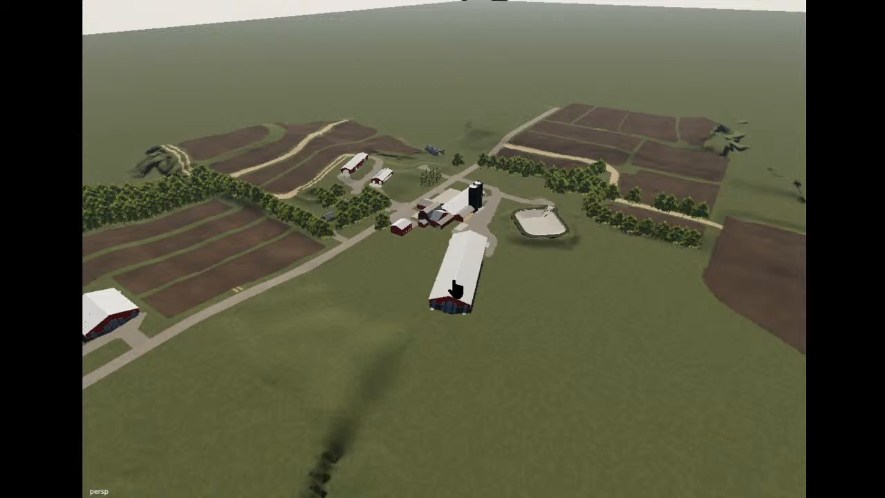
Sculpt a long channel into the grassland beyond the fields, starting at the existing pits, and rework the terrain around it.
alt+drag(456, 289, 467, 259)
key(w)
key(d)
key(s)
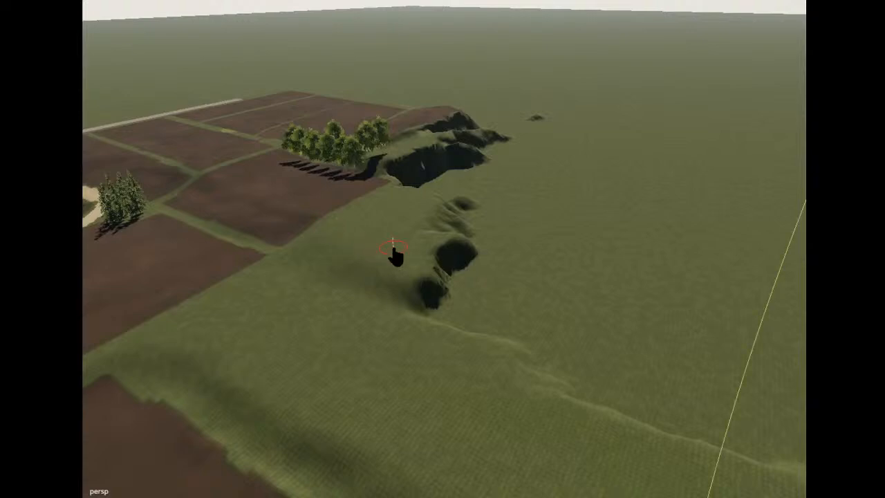
mouse_move(408, 266)
mouse_down()
mouse_move(491, 292)
mouse_move(756, 421)
mouse_up()
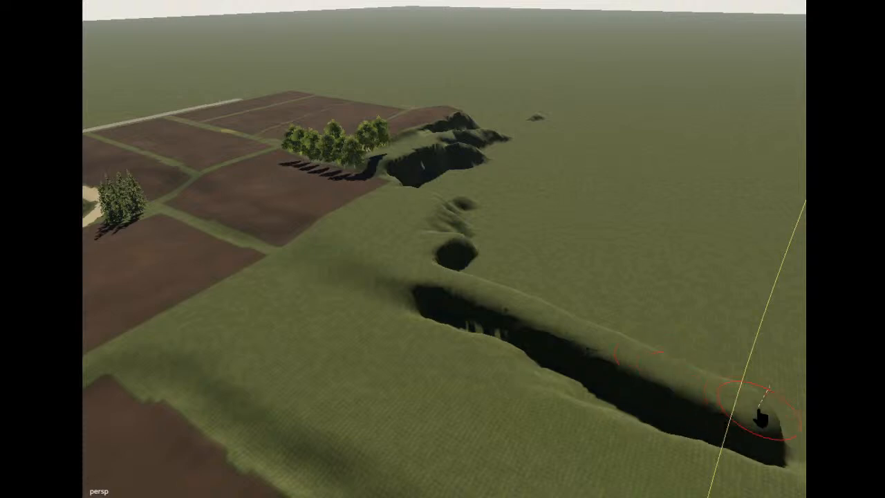
mouse_move(553, 342)
mouse_down()
mouse_move(427, 306)
mouse_move(455, 336)
mouse_move(417, 302)
mouse_move(669, 422)
mouse_move(553, 381)
mouse_move(707, 427)
mouse_move(643, 325)
mouse_move(529, 316)
mouse_move(691, 355)
mouse_move(698, 369)
mouse_move(454, 282)
mouse_move(491, 339)
mouse_move(535, 371)
mouse_move(430, 245)
mouse_move(504, 251)
mouse_move(547, 269)
mouse_move(531, 280)
mouse_move(678, 308)
mouse_move(587, 306)
mouse_move(751, 352)
mouse_move(483, 259)
mouse_move(479, 239)
mouse_move(453, 220)
mouse_move(470, 320)
mouse_move(552, 369)
mouse_move(555, 356)
mouse_move(431, 164)
mouse_move(352, 119)
mouse_move(373, 97)
mouse_move(263, 116)
mouse_move(450, 85)
mouse_move(441, 113)
mouse_move(449, 235)
mouse_move(459, 229)
mouse_move(430, 229)
mouse_up()
Duplicate the leafy tree near the end of the dirt track and place copies in a row along the large field's grass edge.
click(444, 154)
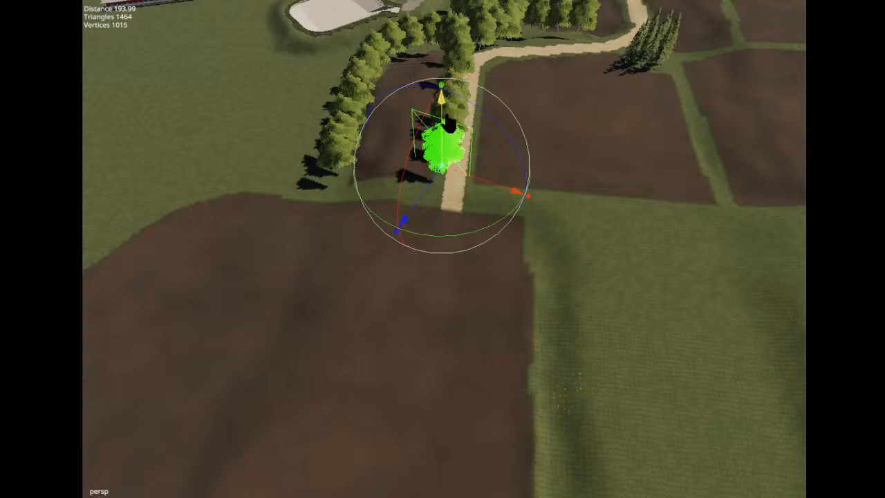
key(ctrl+b)
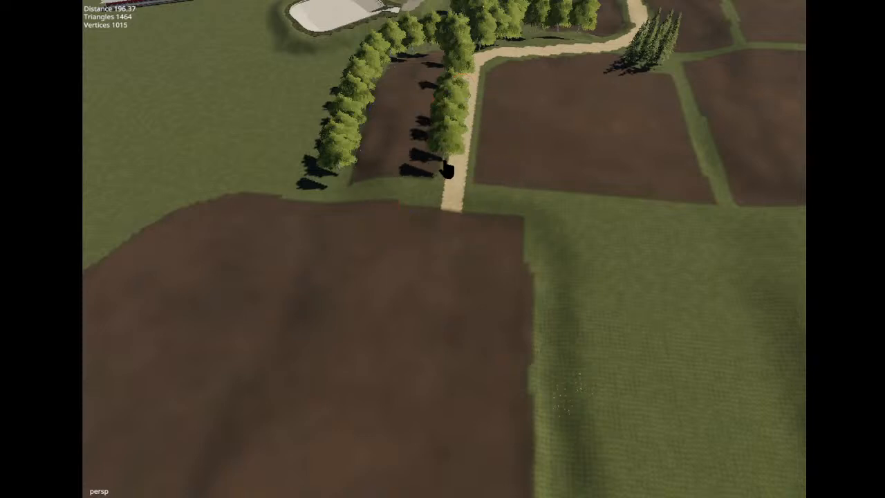
click(558, 244)
click(564, 293)
click(567, 341)
click(570, 389)
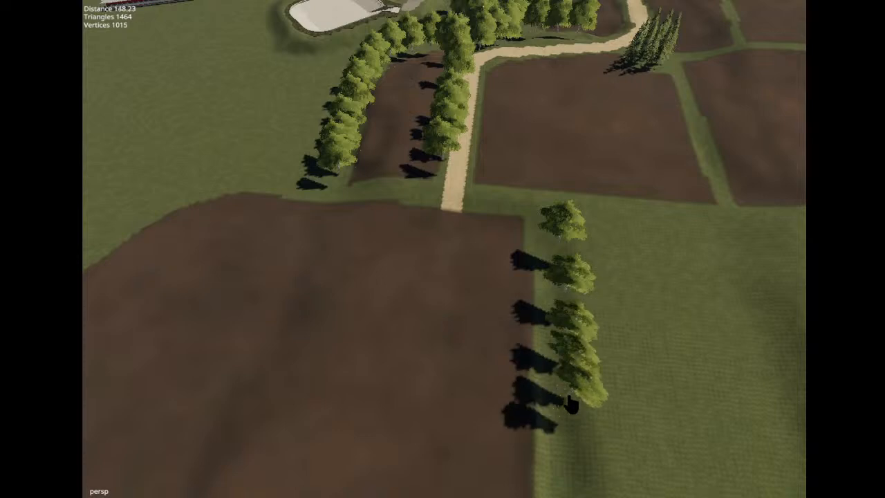
Place a second, parallel row of tree copies on the grass side of the first row.
click(617, 295)
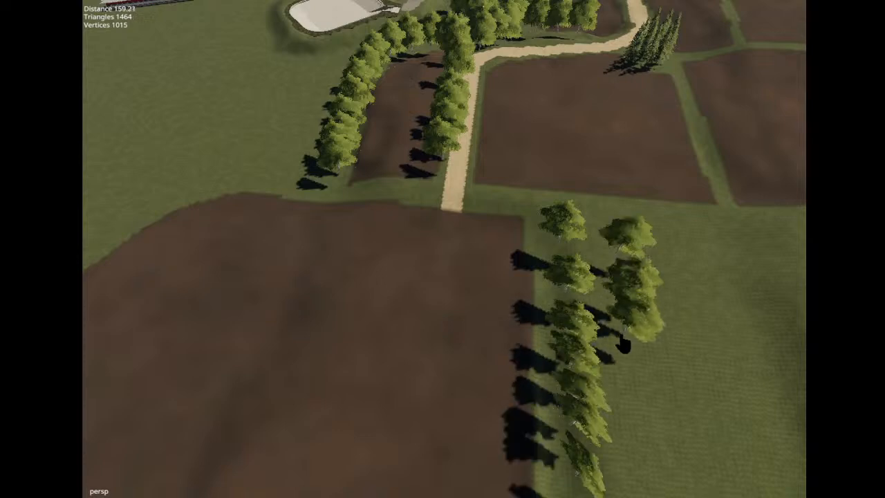
click(621, 335)
click(624, 378)
click(634, 434)
click(640, 488)
key(Escape)
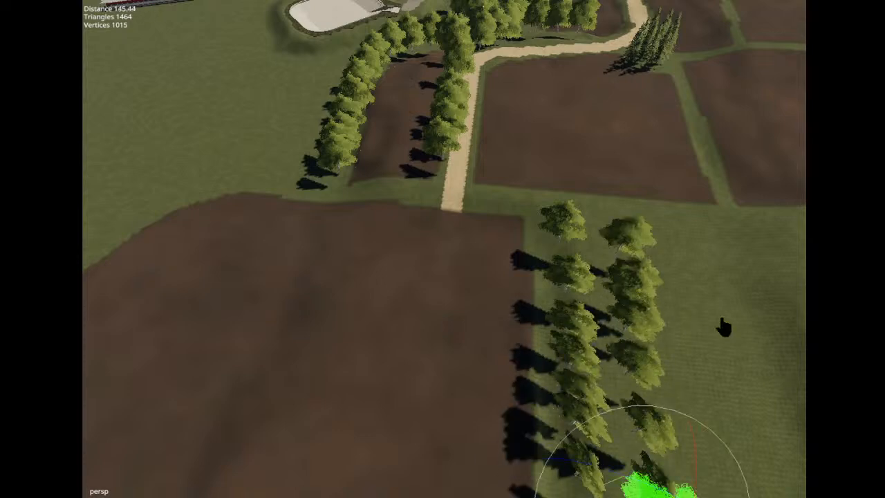
Duplicate the last tree of the back row and extend the front row along the field edge past the field's bend.
alt+drag(724, 327, 507, 353)
scroll(524, 298, up, 5)
alt+middle_drag(507, 353, 496, 355)
scroll(496, 356, down, 5)
alt+drag(496, 356, 555, 350)
click(340, 274)
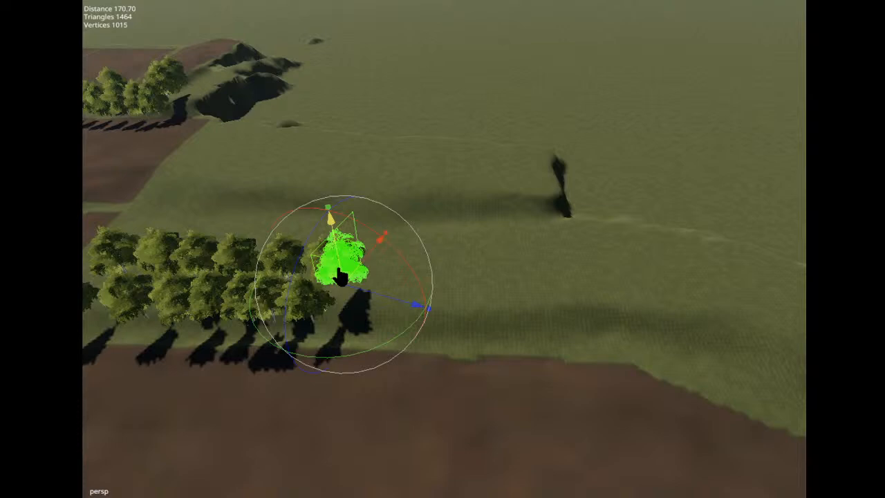
key(ctrl+b)
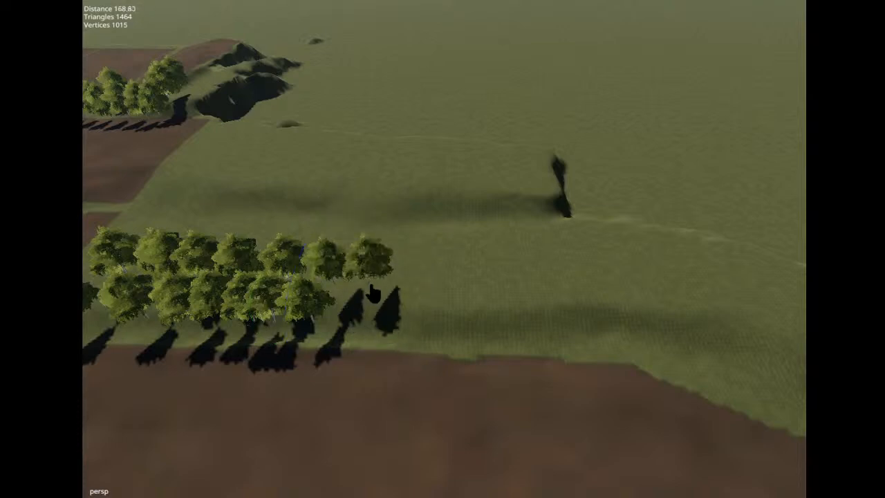
click(372, 286)
click(365, 324)
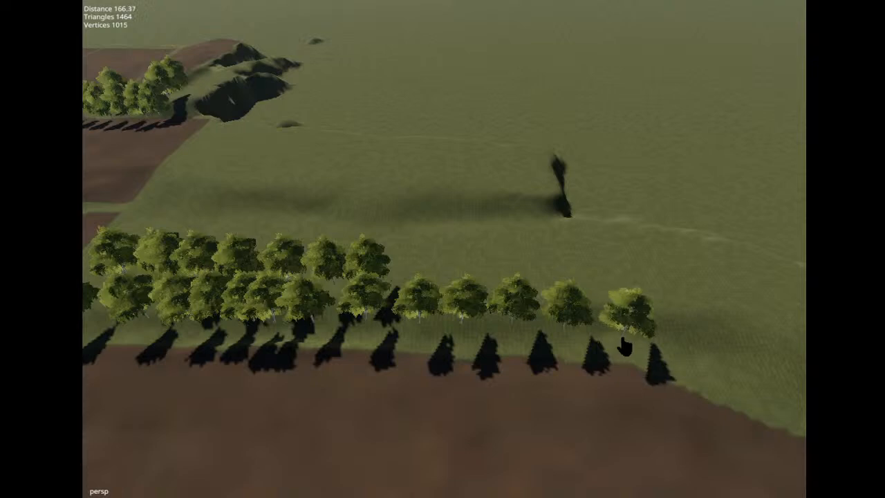
click(625, 337)
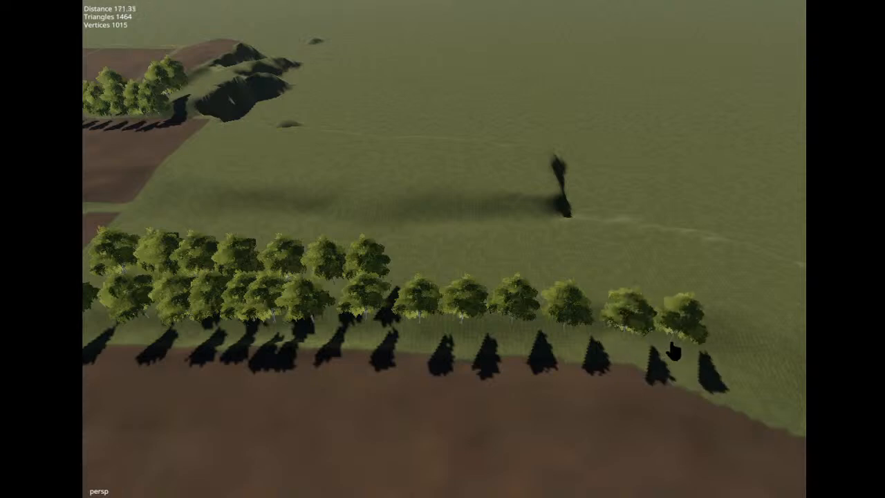
click(682, 338)
click(737, 340)
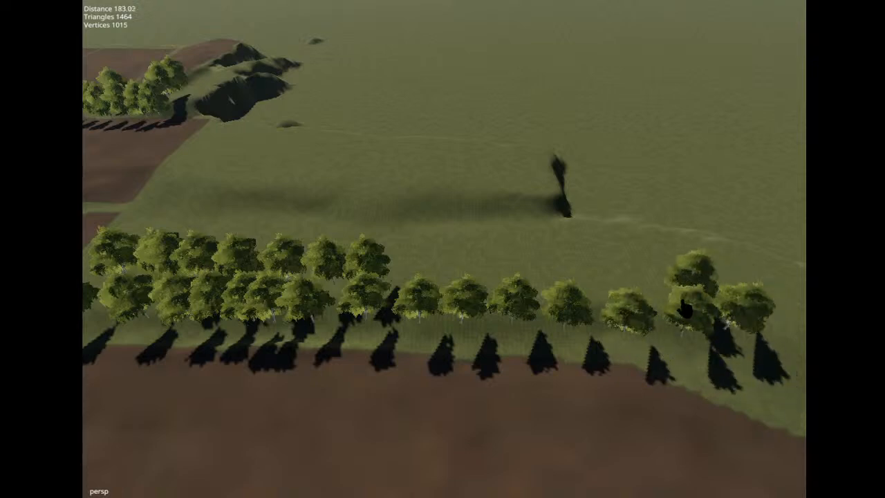
Place more tree copies behind the extended front row, filling the gaps in the back row.
click(690, 310)
click(608, 306)
click(528, 301)
click(453, 294)
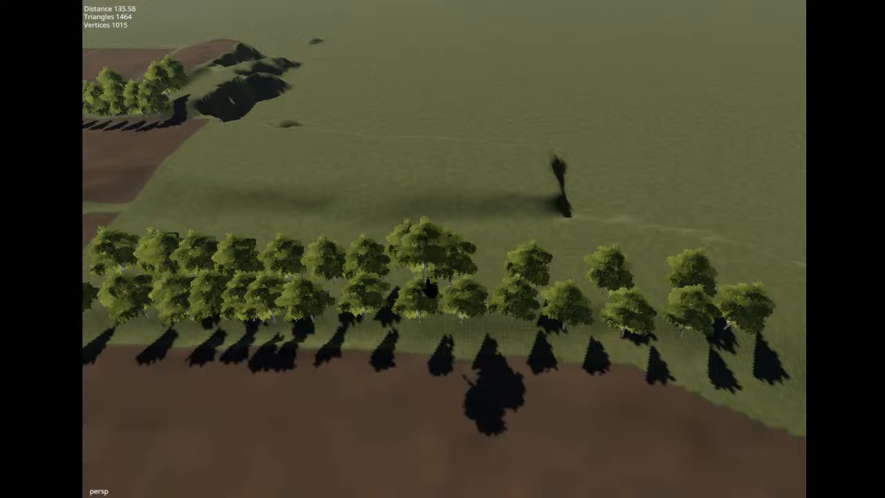
click(487, 267)
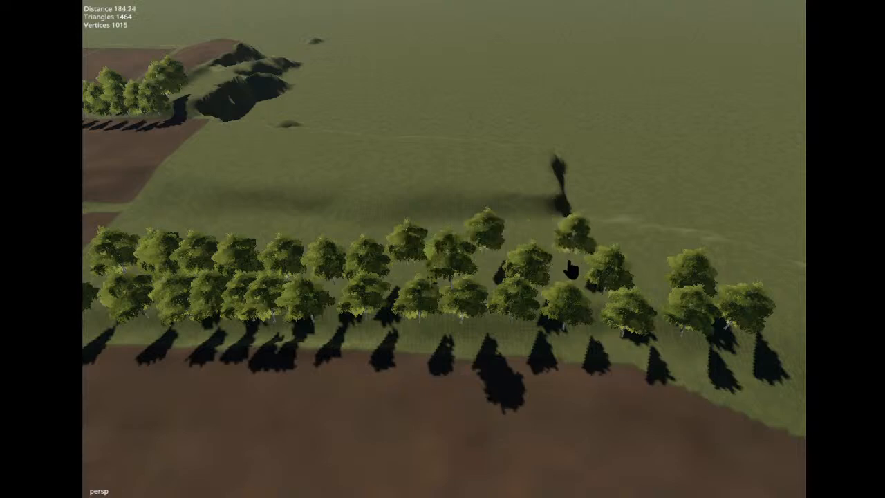
click(574, 270)
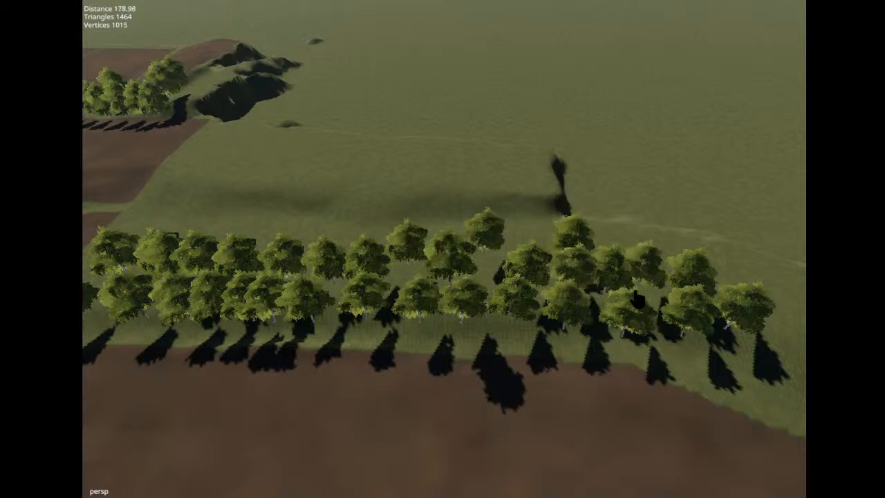
click(654, 270)
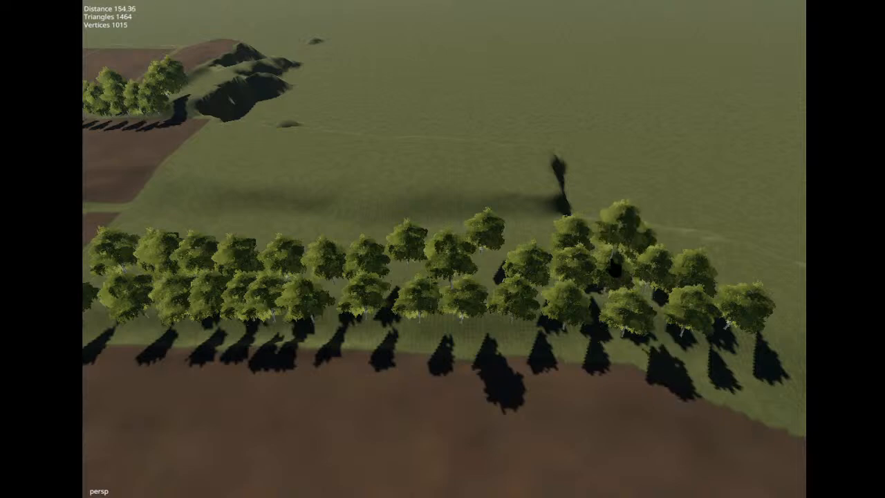
Scatter further tree copies behind the middle of the tree belt, toward the grassy slope.
click(484, 265)
click(451, 240)
click(395, 230)
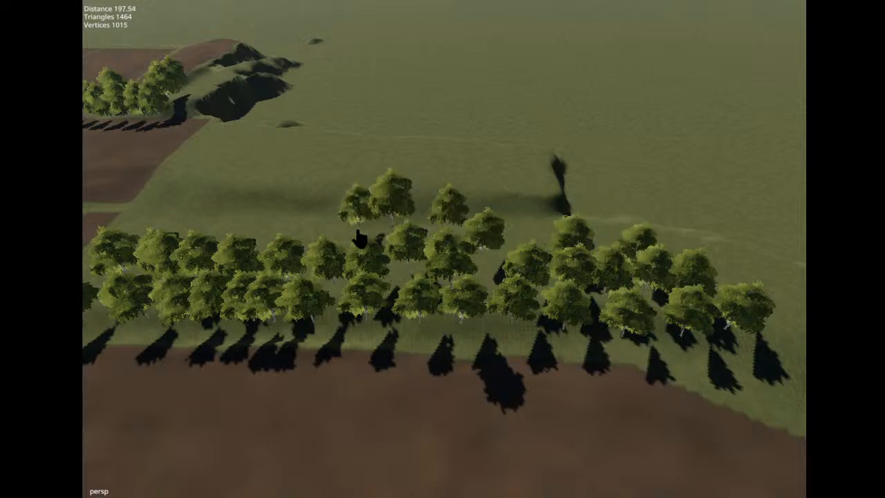
click(341, 242)
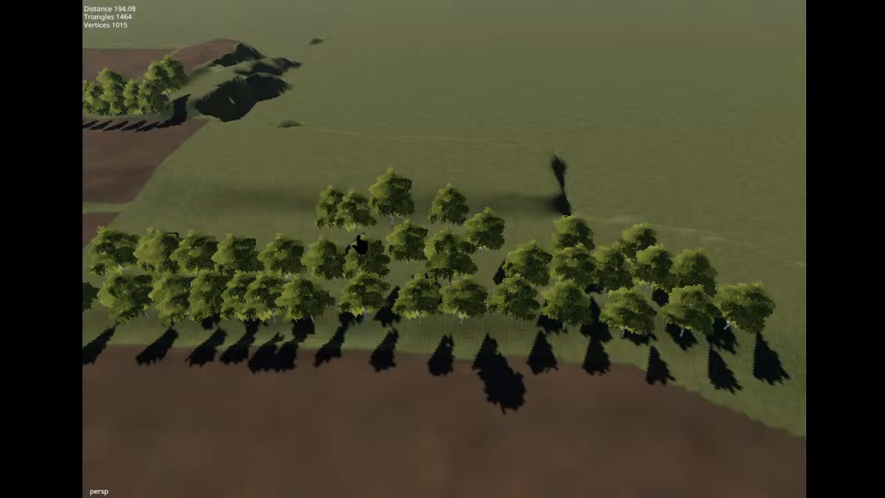
click(382, 242)
click(495, 180)
Inspect the tree belt up close and delete the misplaced trees floating above the crowns of other trees.
alt+drag(480, 192, 457, 170)
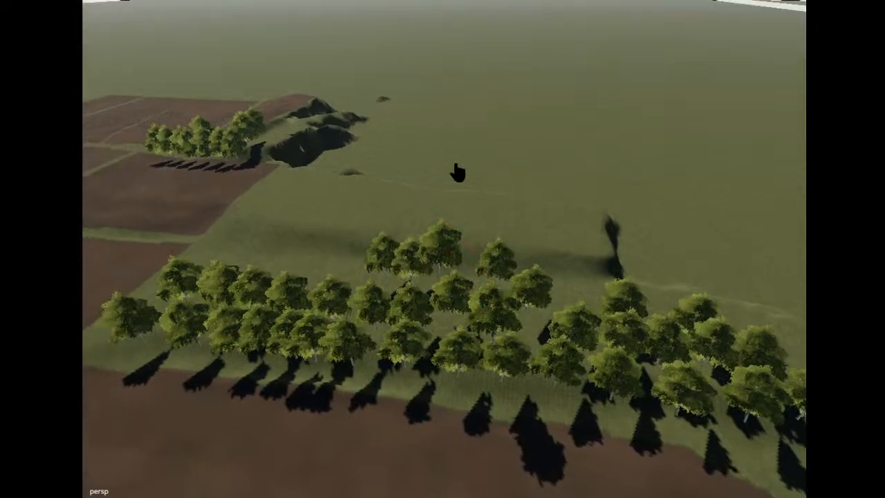
scroll(456, 170, up, 5)
alt+middle_drag(456, 170, 588, 201)
alt+drag(590, 193, 526, 154)
click(515, 162)
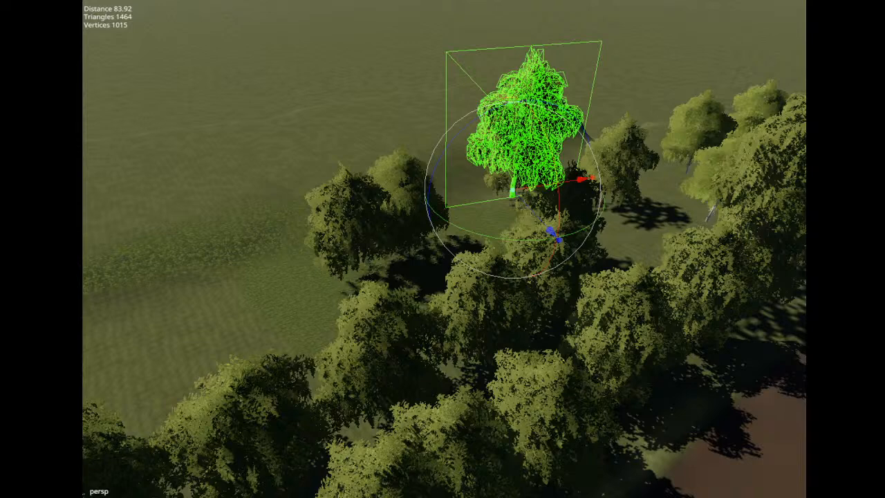
click(205, 108)
alt+drag(205, 108, 197, 79)
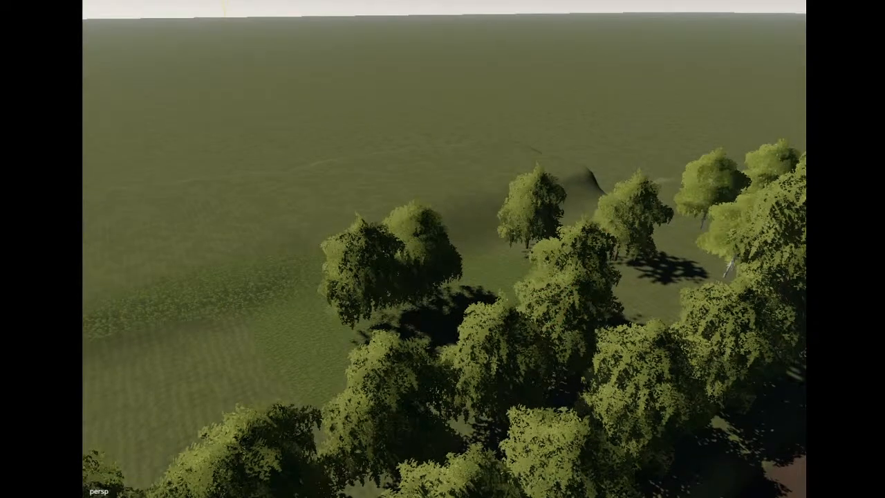
alt+drag(201, 122, 200, 155)
click(445, 193)
click(451, 207)
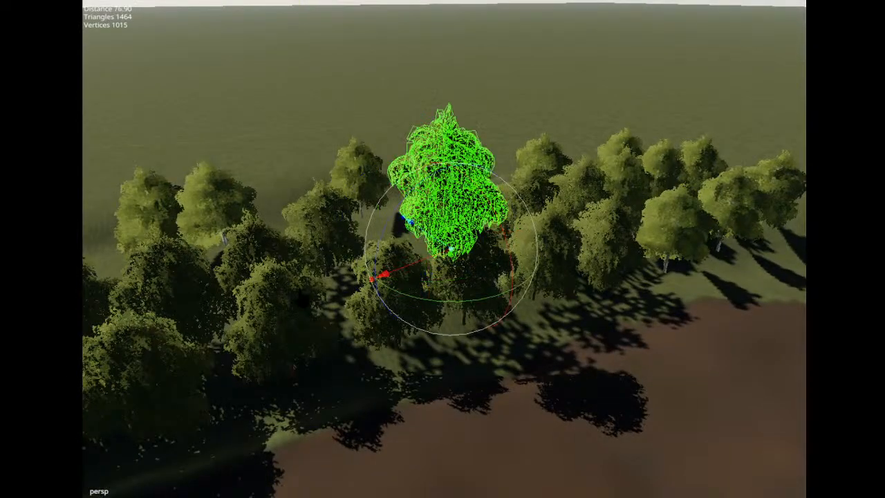
click(228, 144)
Sculpt the terrain along the pale ridge on the far side of the grassland to soften its edge.
alt+drag(228, 144, 335, 128)
scroll(186, 146, down, 6)
scroll(409, 95, down, 5)
scroll(409, 96, up, 4)
scroll(410, 96, down, 4)
scroll(408, 103, up, 5)
scroll(410, 182, down, 4)
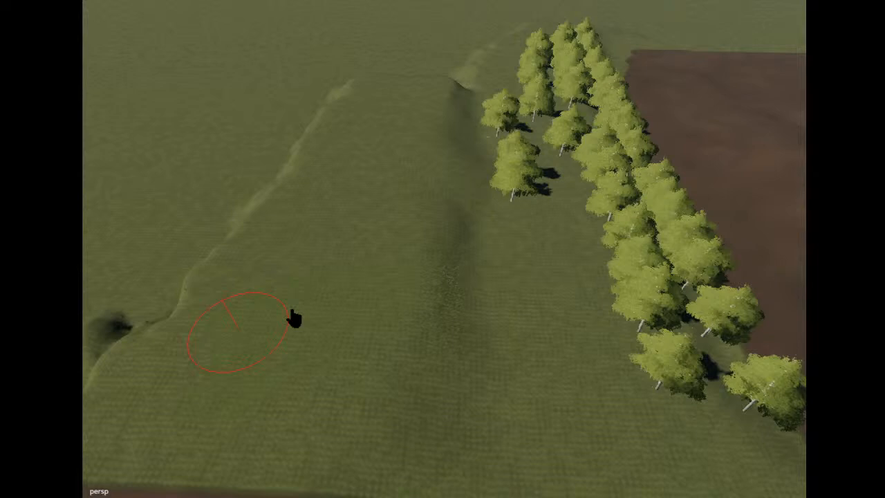
mouse_move(280, 119)
alt+mouse_down()
mouse_move(253, 101)
mouse_move(220, 164)
alt+mouse_up()
mouse_move(335, 293)
mouse_down()
mouse_move(390, 332)
mouse_move(383, 346)
mouse_move(384, 272)
mouse_move(222, 416)
mouse_up()
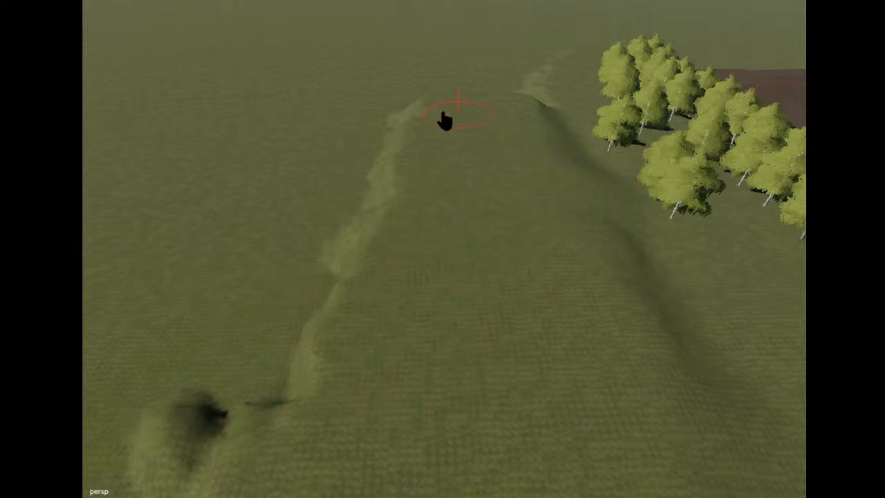
Paint a round patch of brown soil on the grass between the slope and the new tree belt.
alt+drag(197, 63, 507, 220)
scroll(575, 137, down, 5)
scroll(576, 135, up, 8)
scroll(570, 160, down, 8)
scroll(569, 160, down, 5)
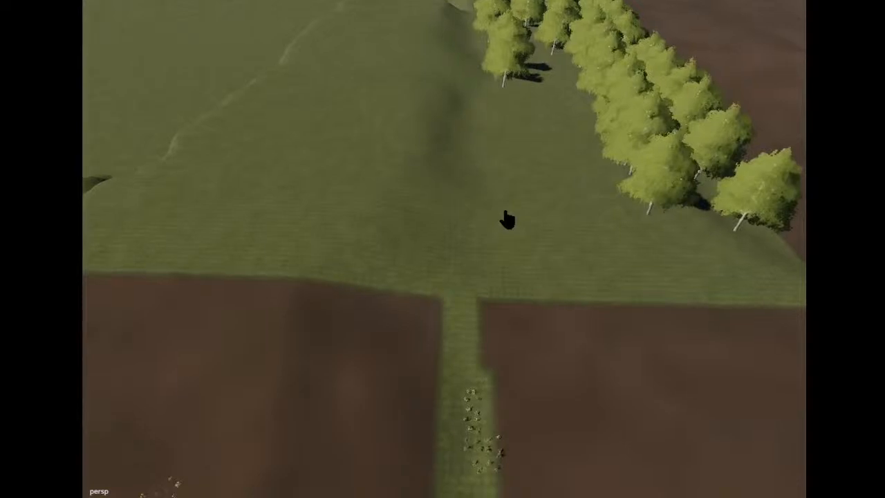
alt+drag(146, 35, 159, 81)
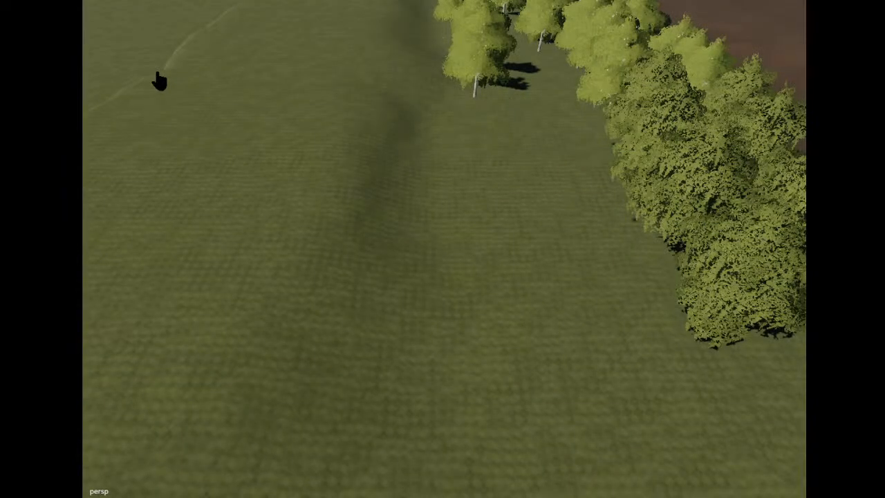
scroll(159, 81, down, 1)
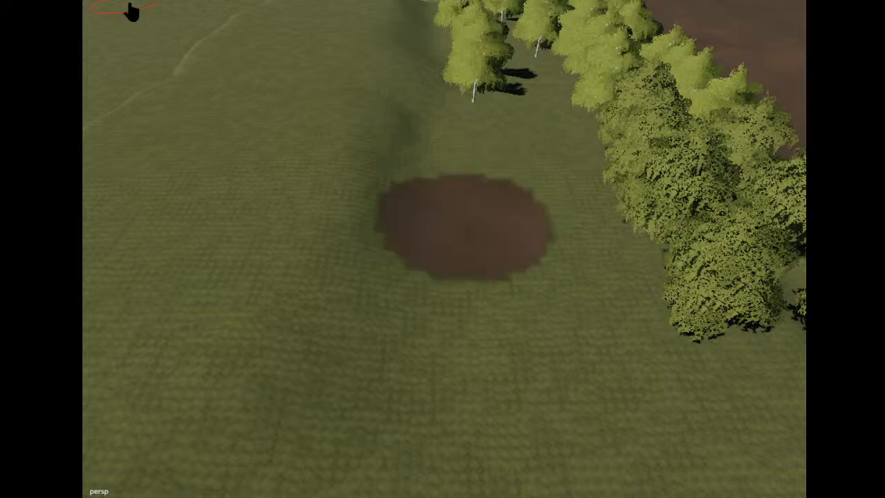
Paint a large round patch of orange-yellow ground on the grass between the slope and the tree belt.
alt+drag(319, 148, 302, 168)
scroll(332, 136, up, 6)
scroll(303, 168, down, 6)
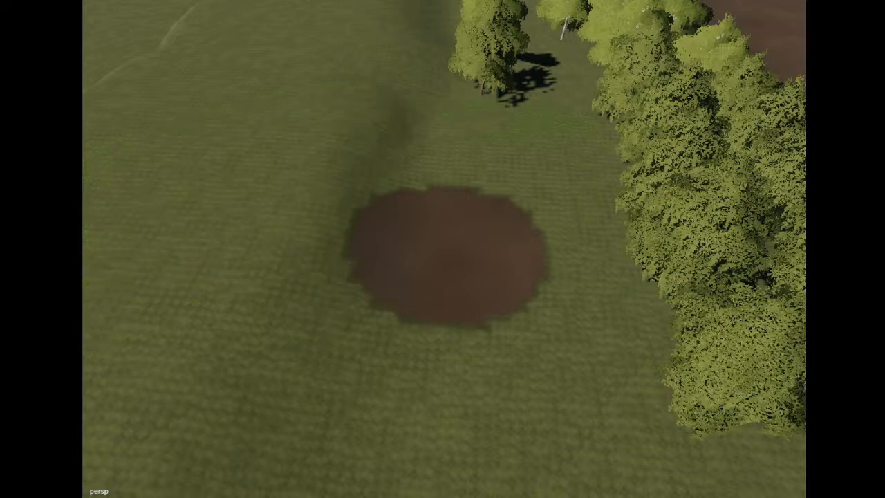
alt+drag(136, 31, 163, 28)
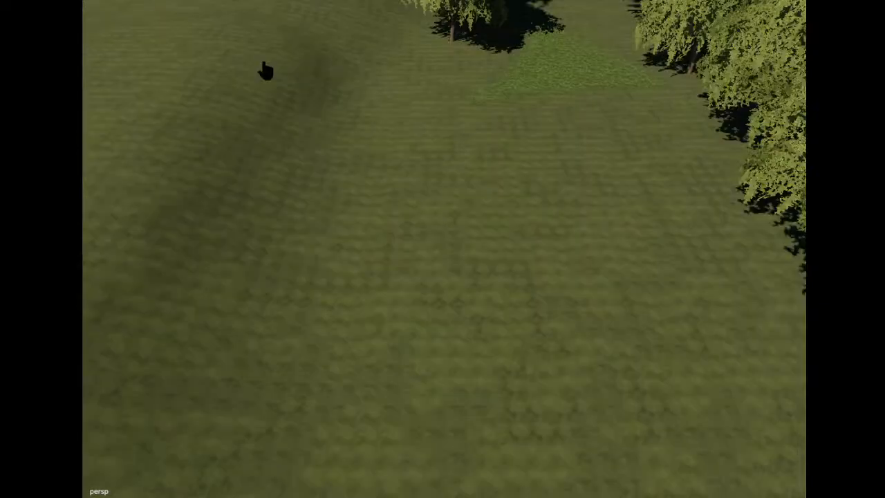
scroll(265, 65, down, 8)
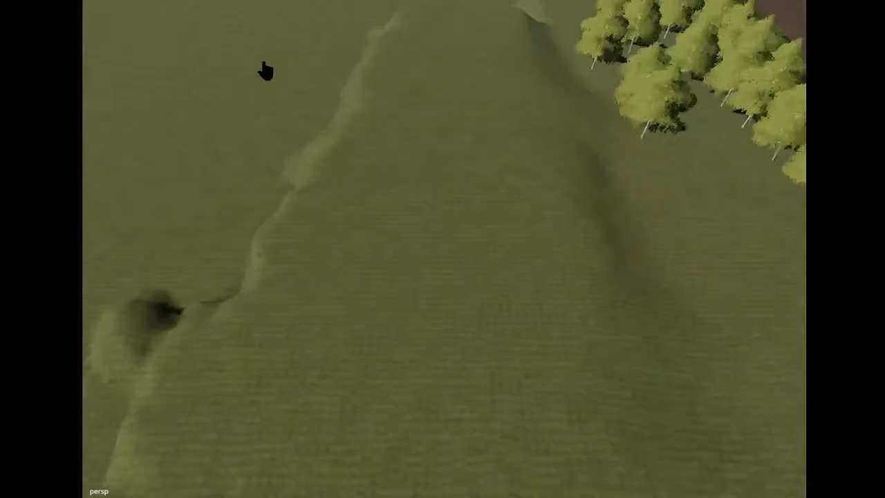
mouse_move(283, 64)
alt+mouse_down()
mouse_move(261, 32)
mouse_move(211, 10)
alt+mouse_up()
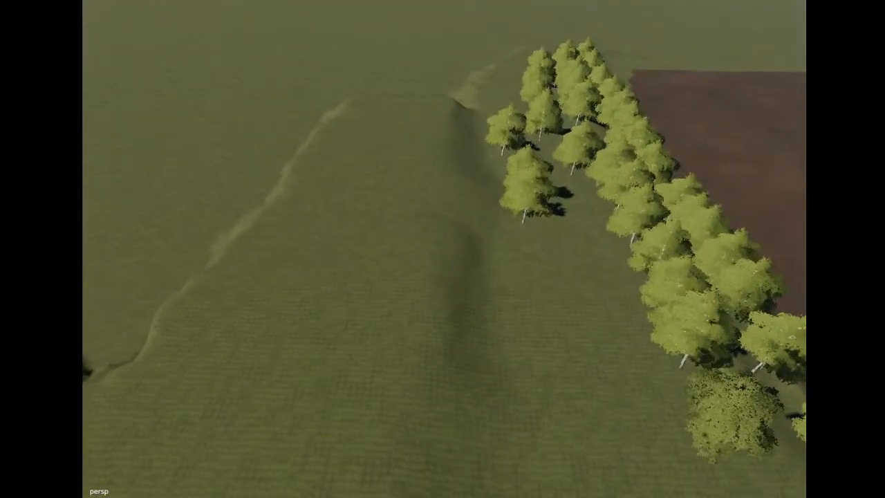
mouse_move(524, 276)
mouse_down()
mouse_move(528, 324)
mouse_move(577, 336)
mouse_move(540, 326)
mouse_move(539, 308)
mouse_up()
scroll(293, 134, up, 10)
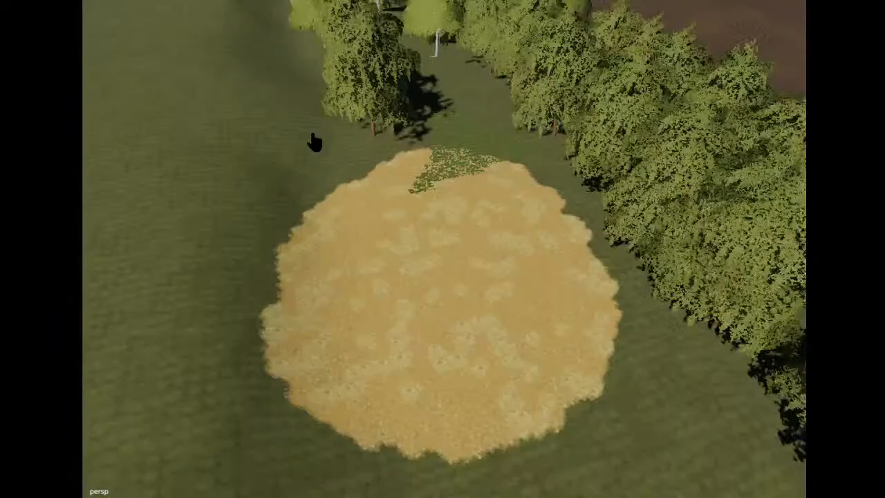
Cover the round patch with smooth sandy ground and extend it along the foot of the slope beside the tree belt.
scroll(315, 162, down, 10)
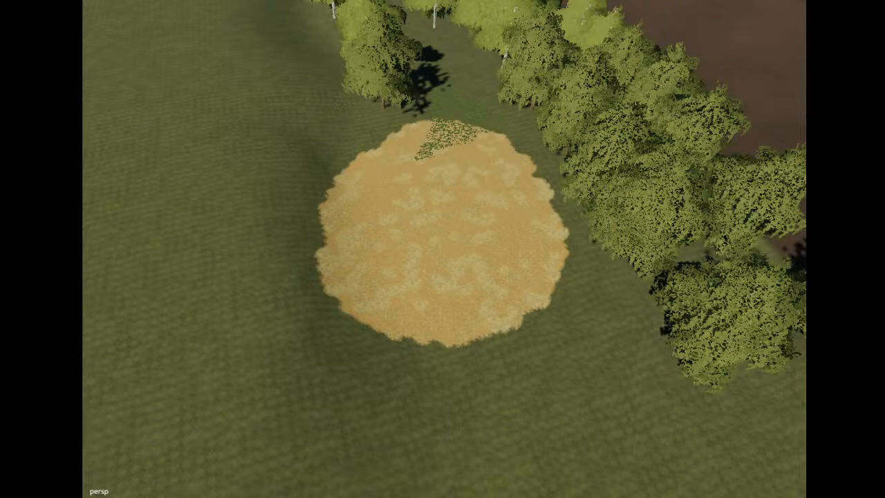
mouse_move(425, 246)
mouse_down()
mouse_move(438, 264)
mouse_move(439, 238)
mouse_move(416, 242)
mouse_up()
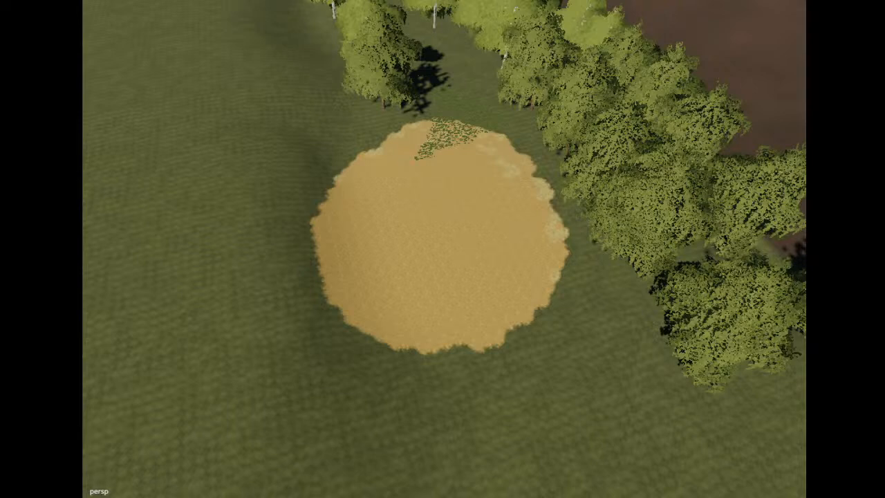
mouse_move(454, 277)
mouse_down()
mouse_move(438, 269)
mouse_move(452, 258)
mouse_move(411, 272)
mouse_move(458, 211)
mouse_move(488, 247)
mouse_move(383, 211)
mouse_move(420, 162)
mouse_move(486, 148)
mouse_move(472, 88)
mouse_move(603, 295)
mouse_move(478, 332)
mouse_move(318, 323)
mouse_move(252, 52)
mouse_move(326, 178)
mouse_move(403, 206)
mouse_up()
scroll(327, 179, up, 5)
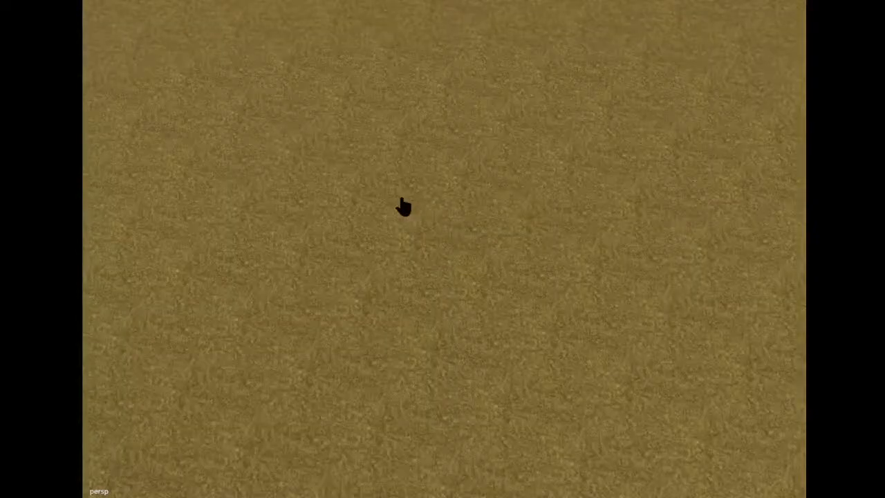
Duplicate the tree at the end of the belt and plant copies along the grass strip between the sandy ground and the adjacent field.
alt+middle_drag(403, 206, 374, 151)
alt+drag(374, 150, 488, 164)
scroll(457, 118, down, 5)
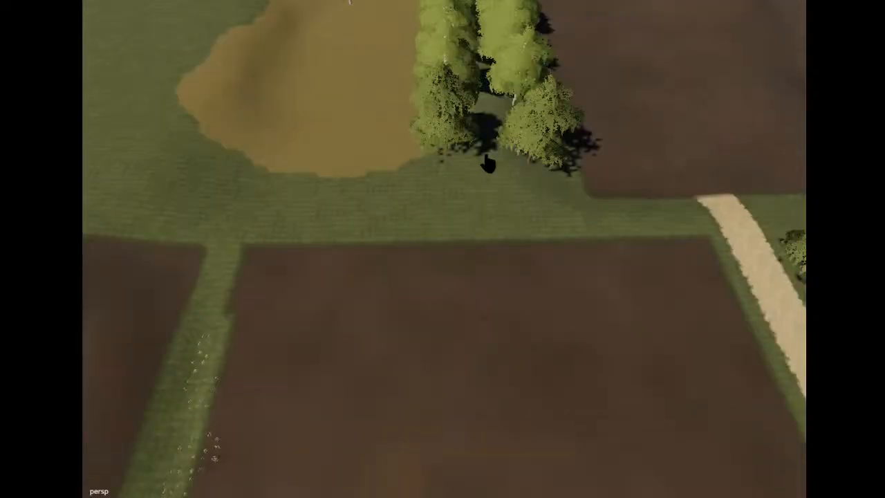
click(488, 163)
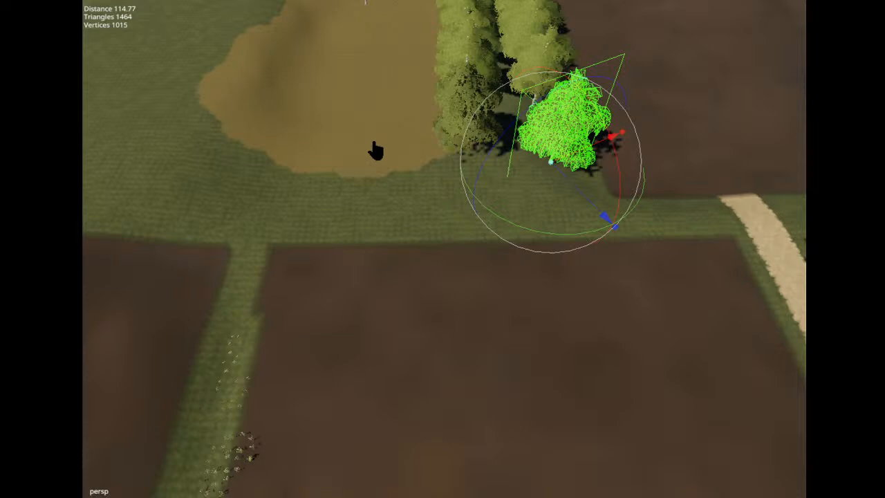
key(ctrl+b)
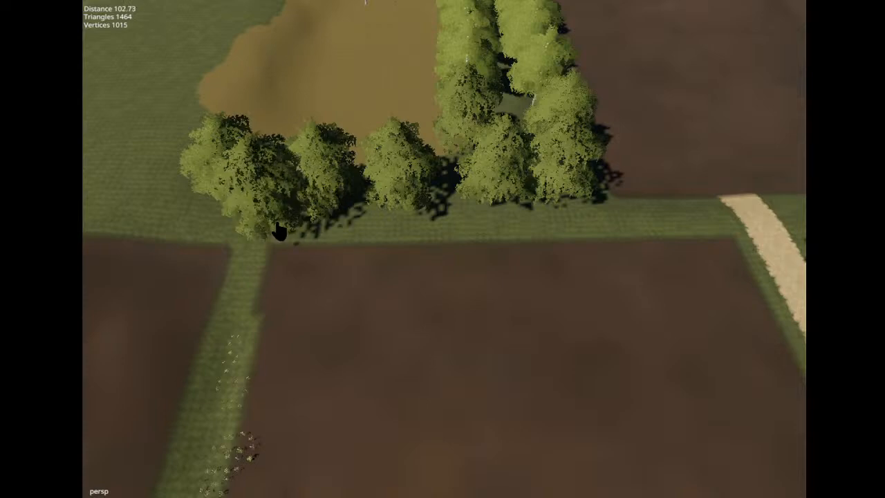
click(352, 235)
click(442, 237)
click(520, 237)
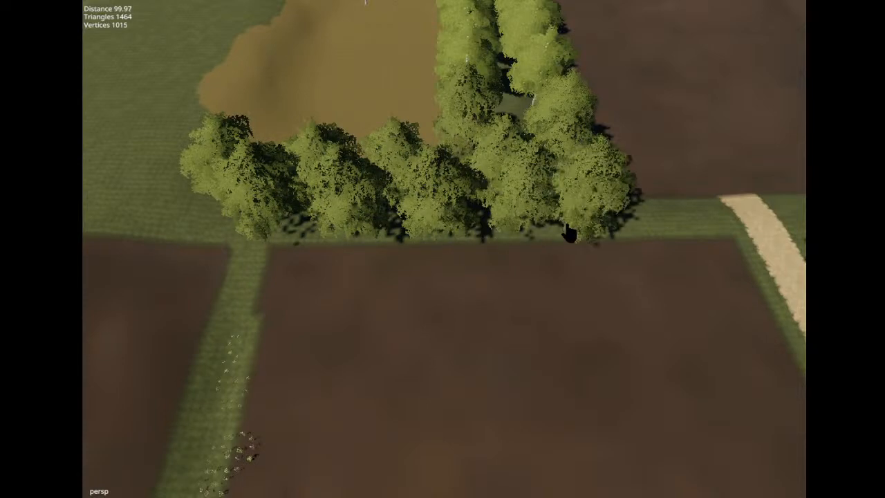
click(569, 234)
click(378, 106)
Extend the new tree row past the grass lane with more tree copies, adding some behind it on the sandy ground.
alt+drag(380, 132, 359, 182)
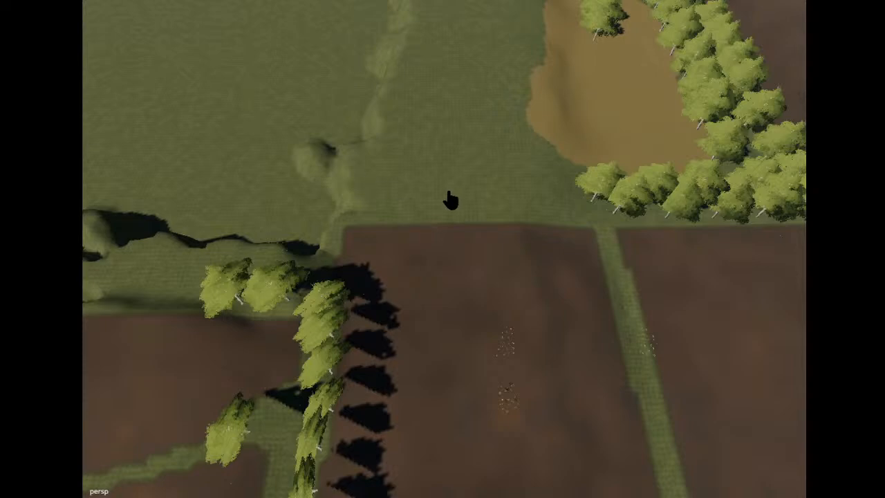
alt+drag(449, 200, 445, 163)
scroll(445, 162, up, 1)
scroll(445, 159, down, 2)
alt+drag(227, 218, 280, 339)
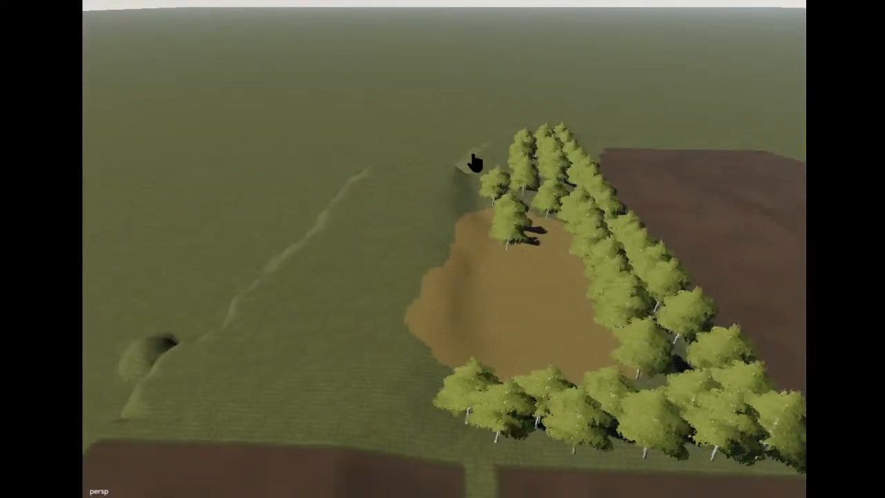
alt+drag(460, 163, 443, 346)
scroll(437, 343, up, 3)
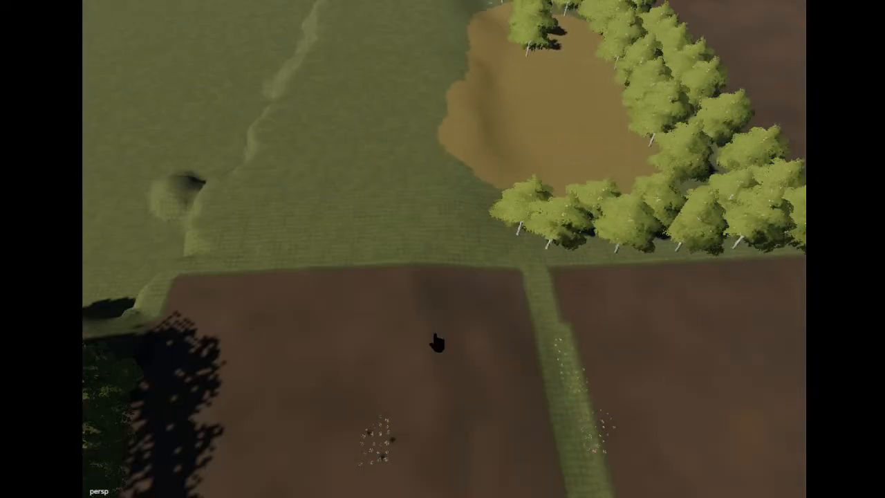
scroll(437, 342, up, 1)
click(621, 185)
click(604, 215)
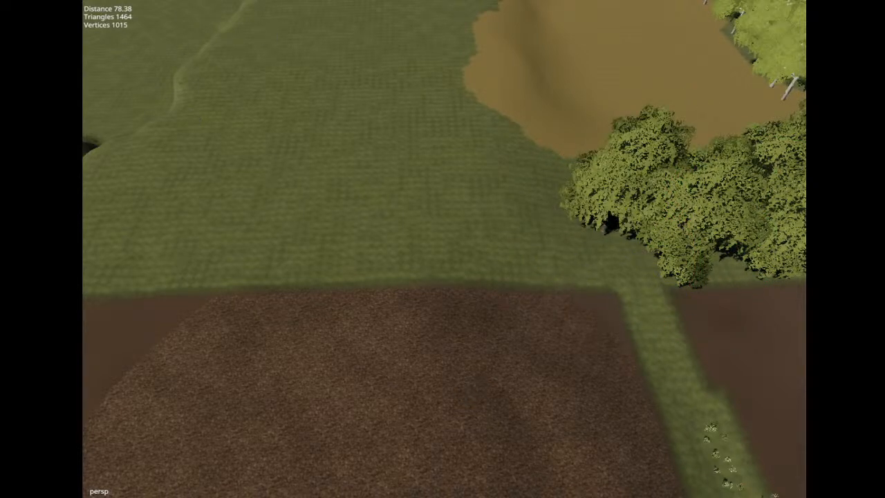
key(ctrl+b)
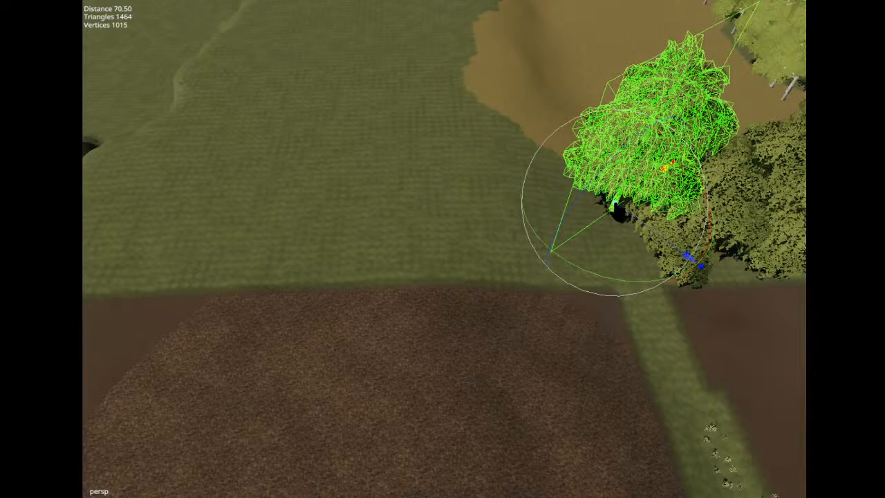
key(ctrl+b)
click(578, 279)
click(610, 211)
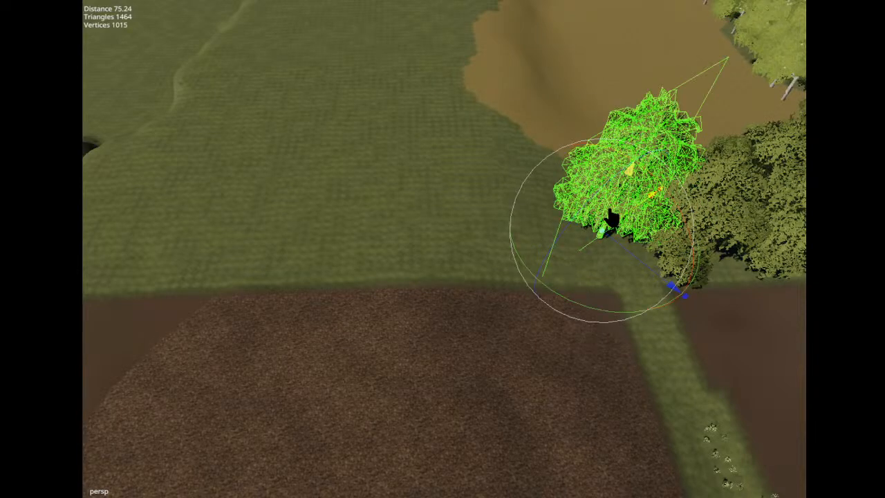
drag(610, 211, 658, 121)
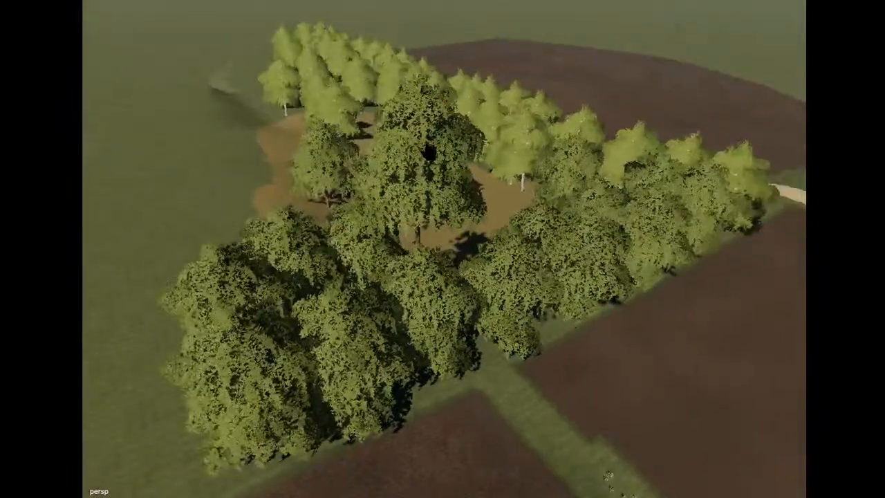
Delete the misplaced tree rising above the others at the edge of the sandy ground.
click(425, 164)
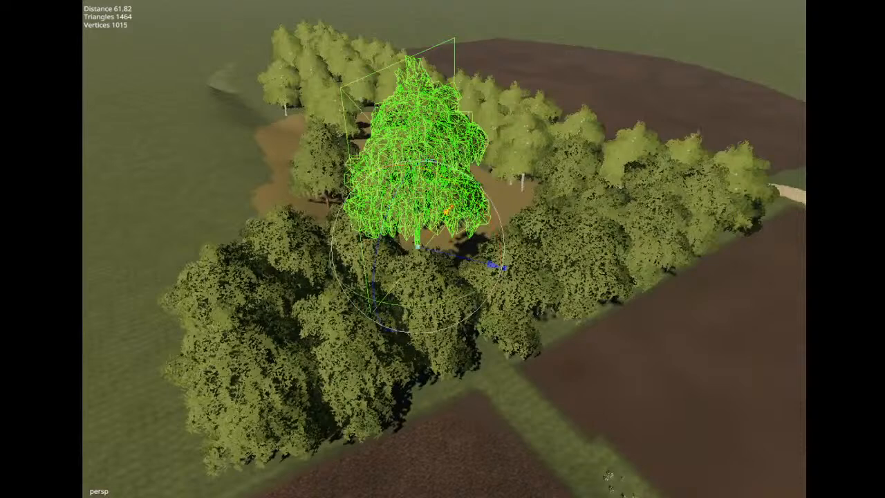
click(140, 150)
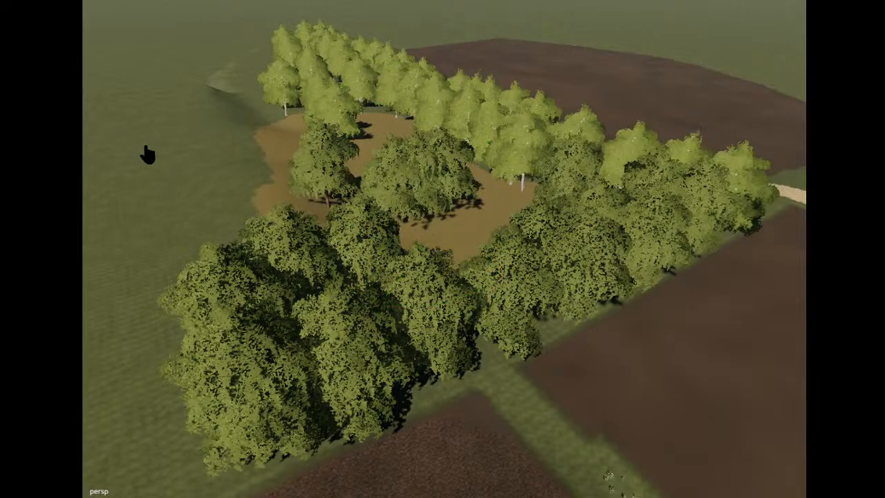
click(293, 183)
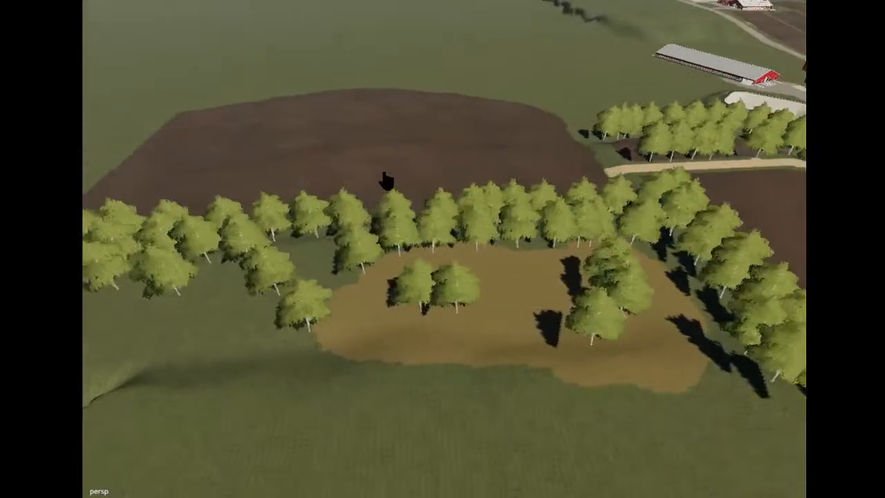
scroll(388, 180, up, 3)
alt+drag(388, 173, 375, 197)
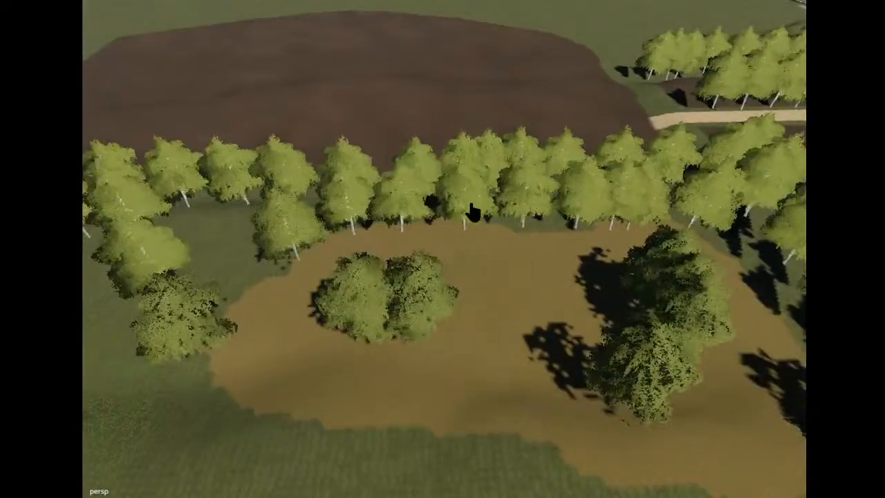
click(464, 225)
click(360, 369)
click(464, 236)
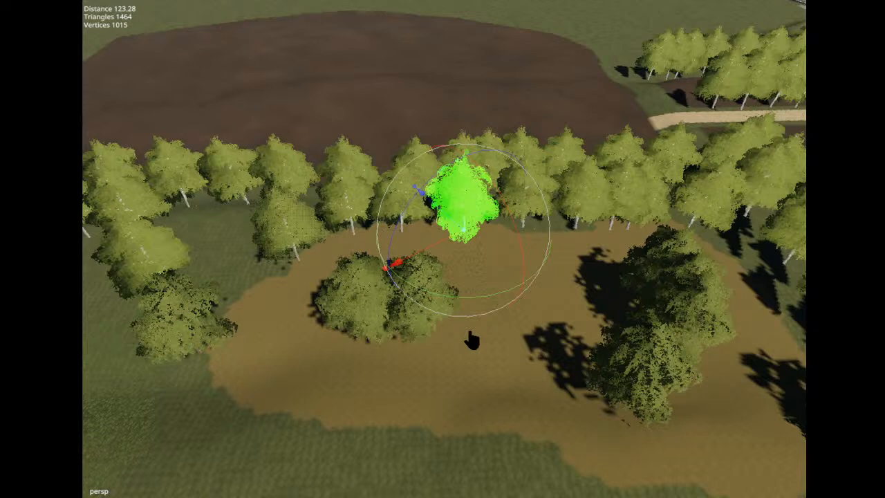
click(493, 232)
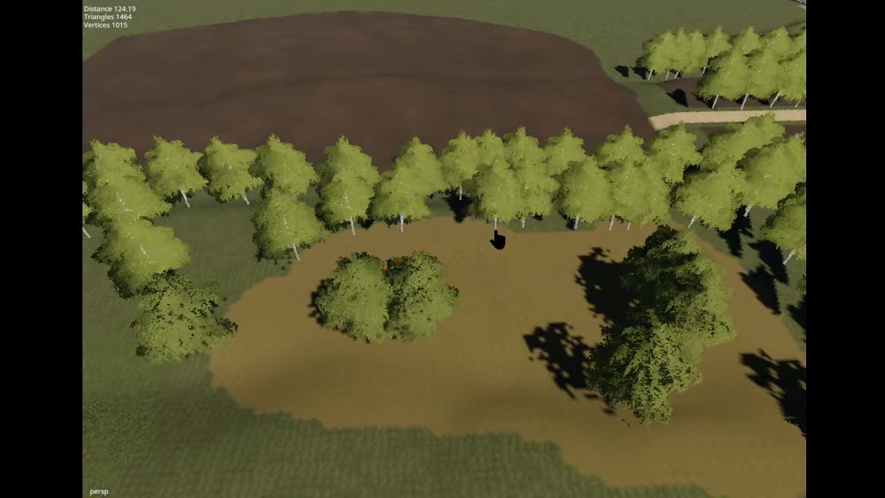
click(465, 238)
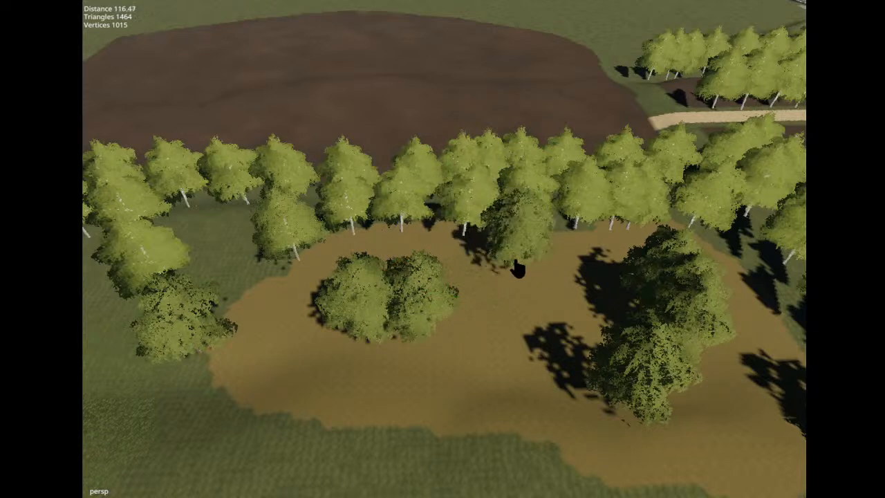
Scatter dense tree copies across the middle of the sandy ground, between the two existing clumps.
click(519, 262)
click(581, 270)
click(589, 316)
click(518, 323)
click(559, 379)
click(482, 380)
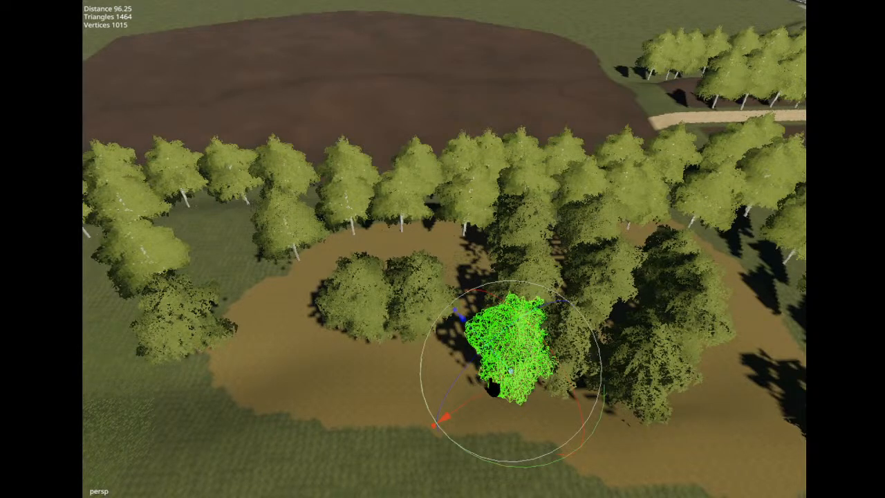
click(400, 384)
click(538, 341)
click(501, 361)
Duplicate a tree from the smaller clump and plant a row along the slope-side edge of the sandy ground.
click(423, 299)
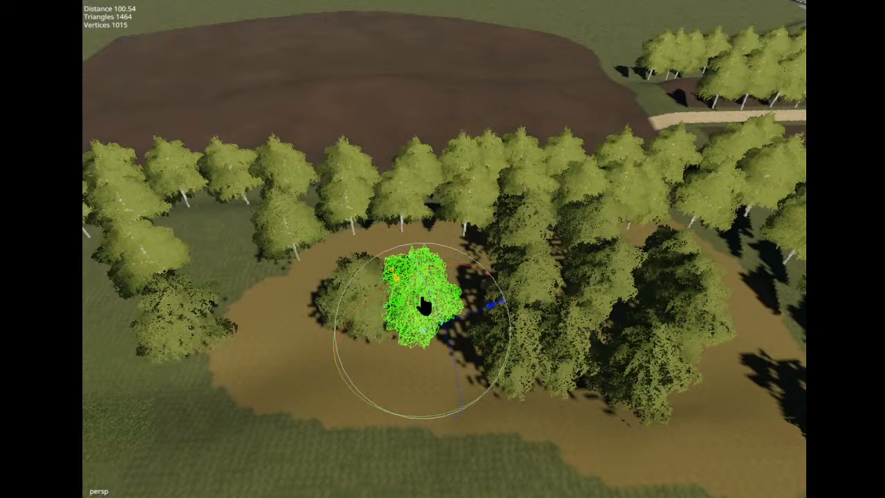
key(ctrl+b)
click(462, 398)
click(403, 400)
click(320, 406)
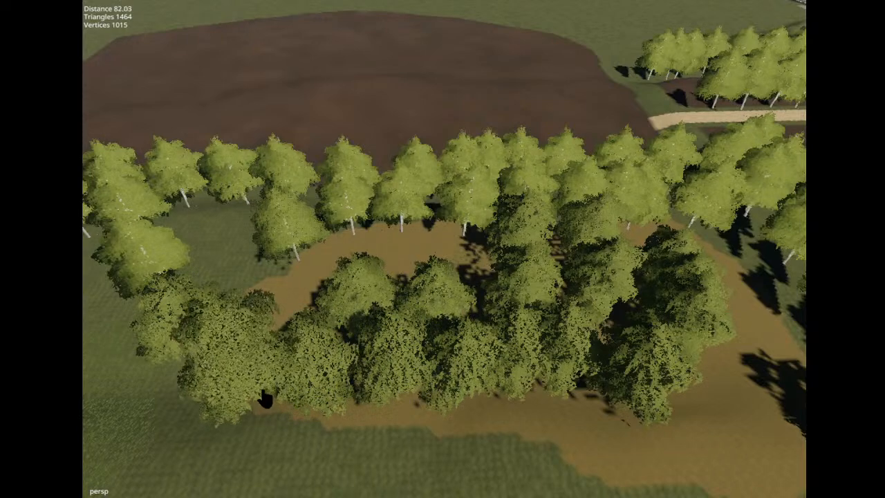
Plant more tree copies between the clump and the birches, continuing around the open end of the sandy ground.
click(388, 275)
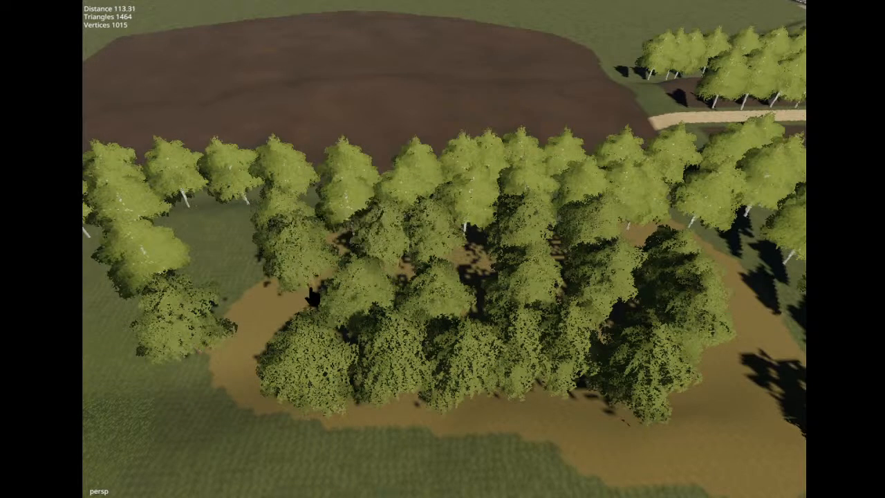
click(309, 294)
click(237, 301)
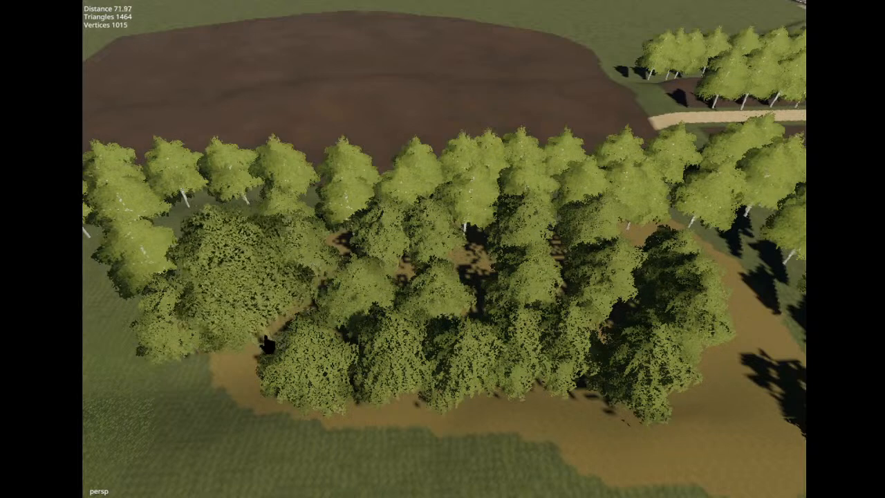
click(216, 407)
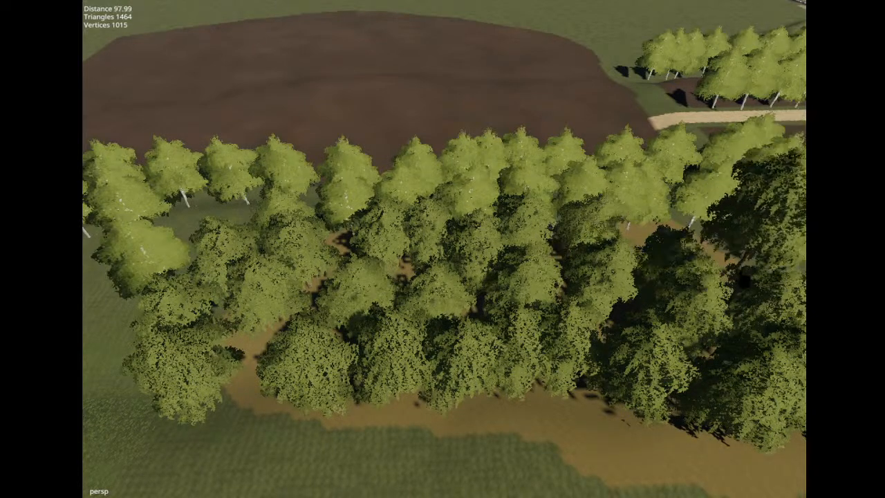
Fill the remaining gaps in the grove with further tree copies.
click(352, 263)
click(266, 398)
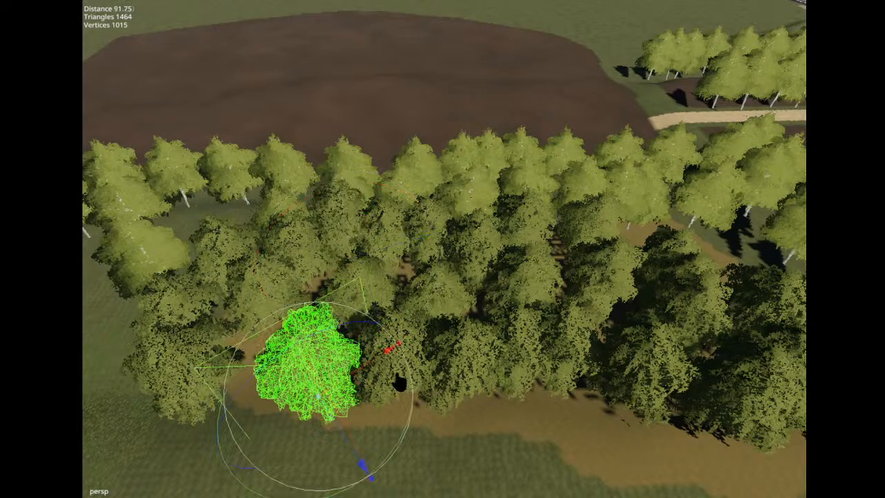
alt+drag(266, 398, 355, 361)
click(133, 375)
Examine the new grove and the tree belts around the fields and farmyard from several sides.
alt+drag(343, 262, 395, 304)
scroll(416, 320, down, 3)
scroll(428, 249, up, 3)
scroll(395, 304, up, 3)
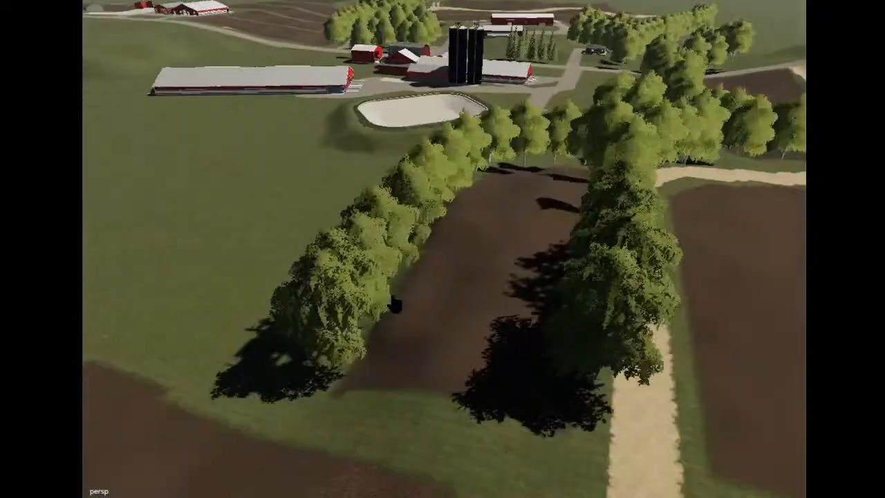
alt+drag(432, 211, 751, 207)
scroll(447, 282, down, 3)
scroll(575, 364, down, 3)
alt+drag(561, 306, 592, 344)
scroll(592, 343, down, 3)
key(s)
right_drag(592, 343, 353, 378)
key(d)
scroll(353, 378, down, 3)
alt+drag(353, 378, 372, 336)
scroll(338, 389, up, 3)
scroll(429, 351, up, 3)
alt+drag(429, 352, 500, 340)
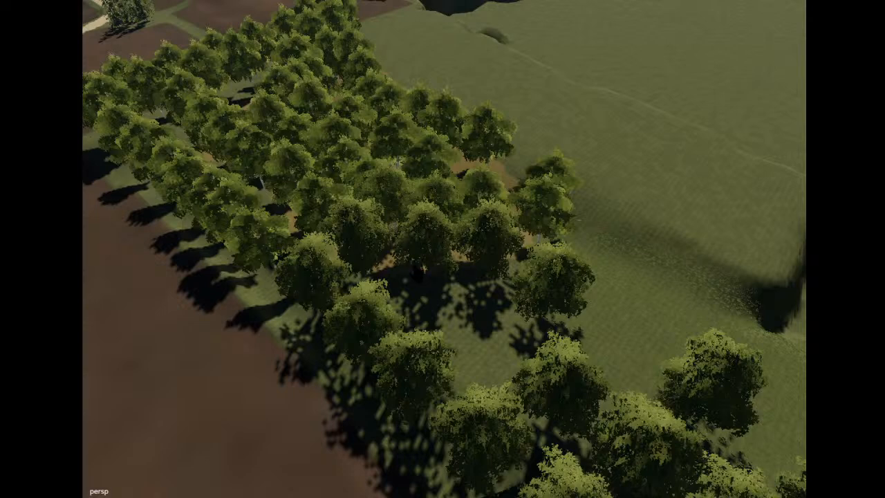
Duplicate a tree at the grove's grass-side edge, fill the gaps around it and plant a few copies farther out on the grass.
click(554, 293)
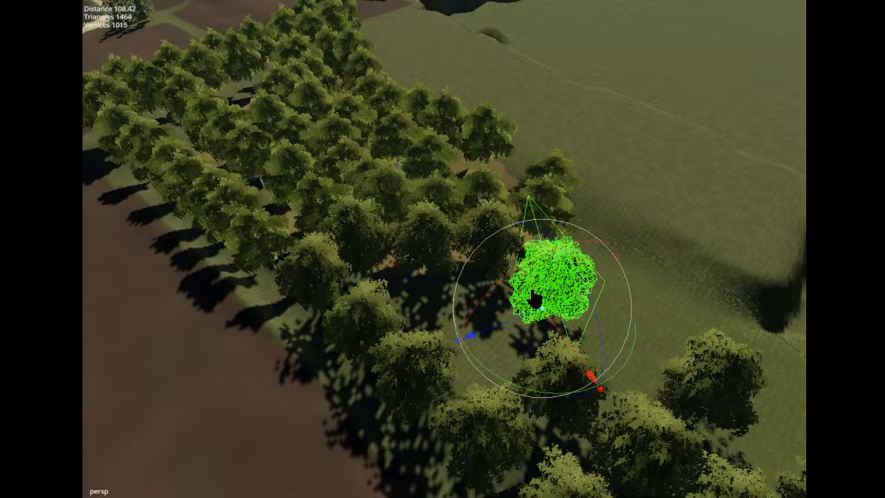
drag(540, 294, 640, 228)
mouse_move(614, 284)
mouse_down()
mouse_move(653, 283)
mouse_move(615, 274)
mouse_up()
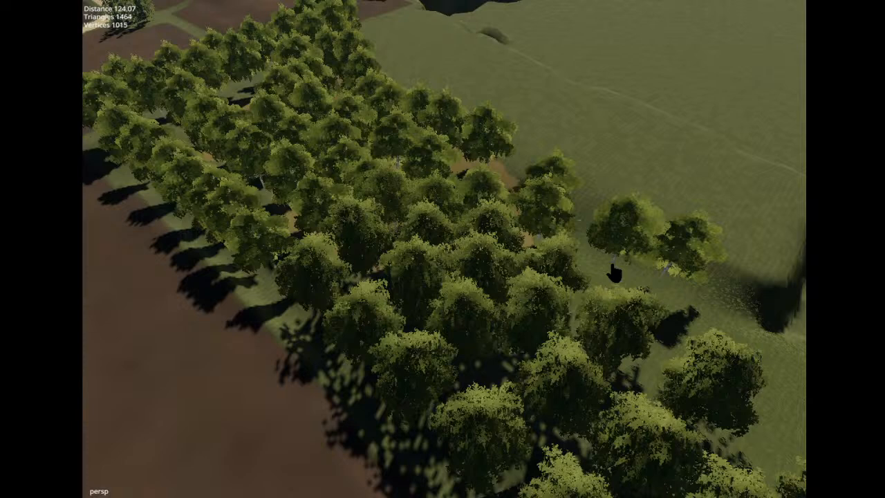
drag(614, 273, 551, 140)
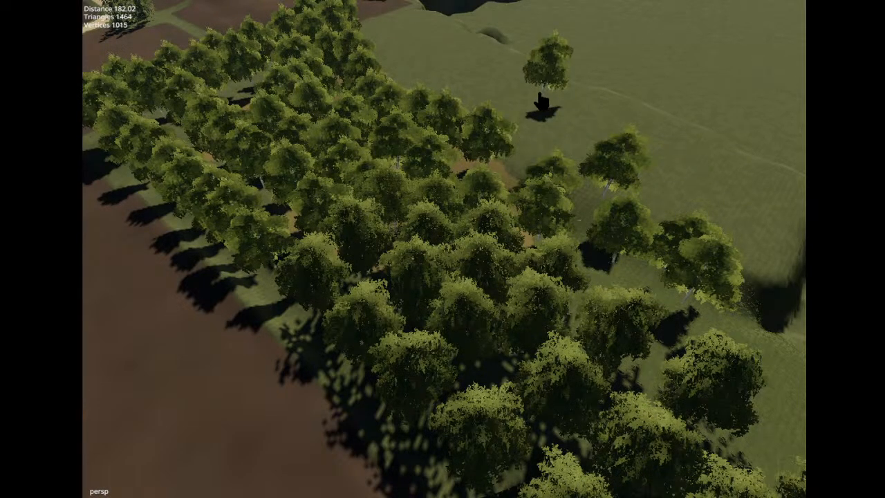
drag(541, 101, 574, 128)
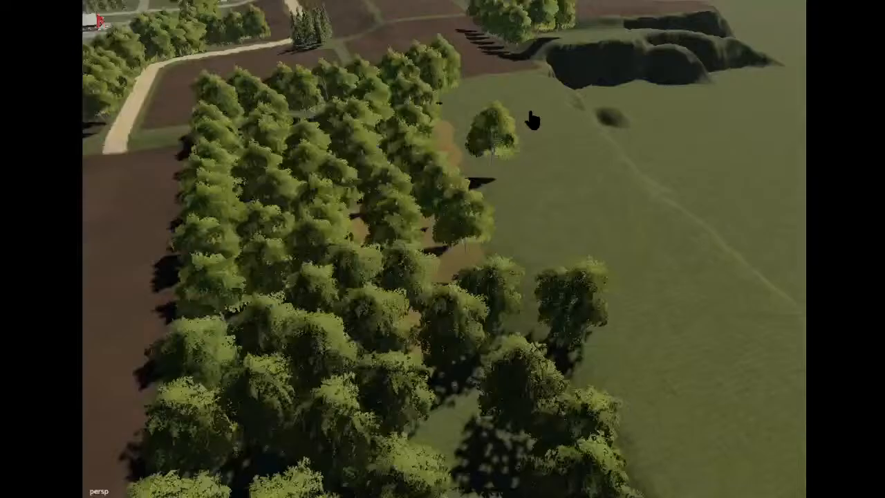
Duplicate the tree at the grove's field-side corner and plant copies along its grass edge and over the exposed sandy ground.
alt+drag(532, 120, 563, 155)
scroll(563, 85, up, 3)
scroll(579, 178, down, 5)
scroll(563, 154, up, 3)
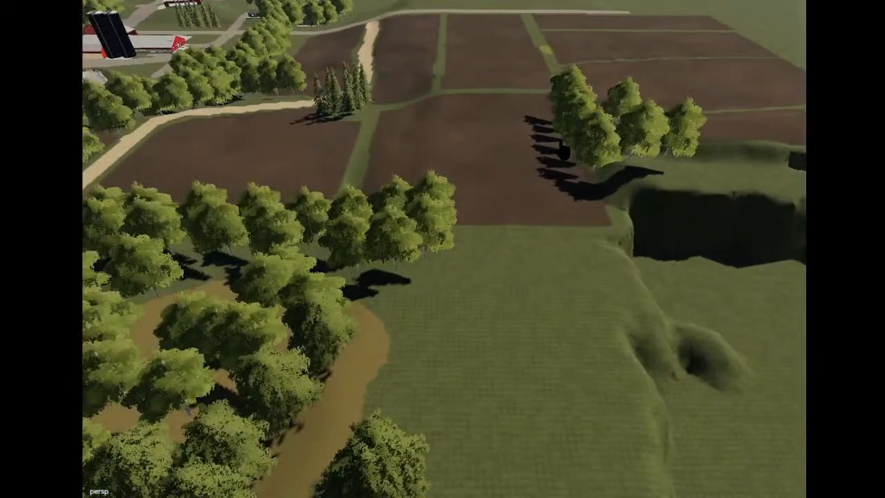
click(423, 248)
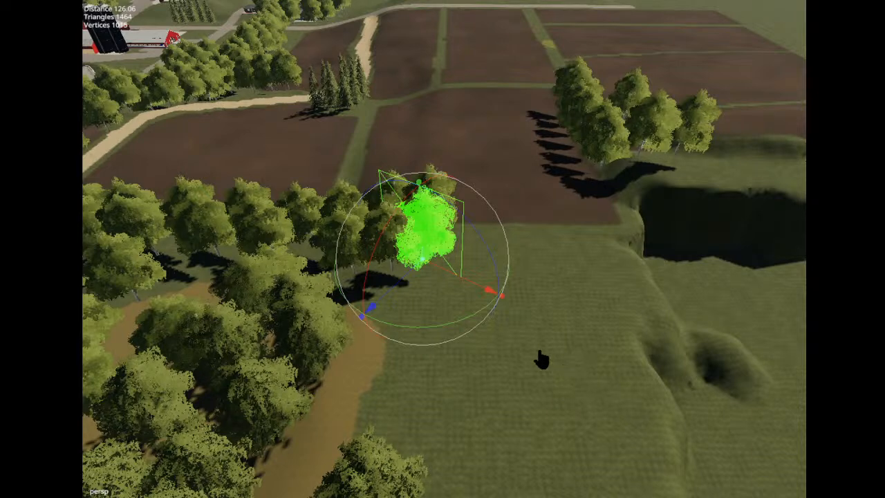
click(437, 271)
mouse_move(437, 272)
mouse_down()
mouse_move(442, 304)
mouse_move(418, 432)
mouse_move(325, 436)
mouse_move(311, 452)
mouse_move(381, 344)
mouse_up()
drag(381, 304, 193, 297)
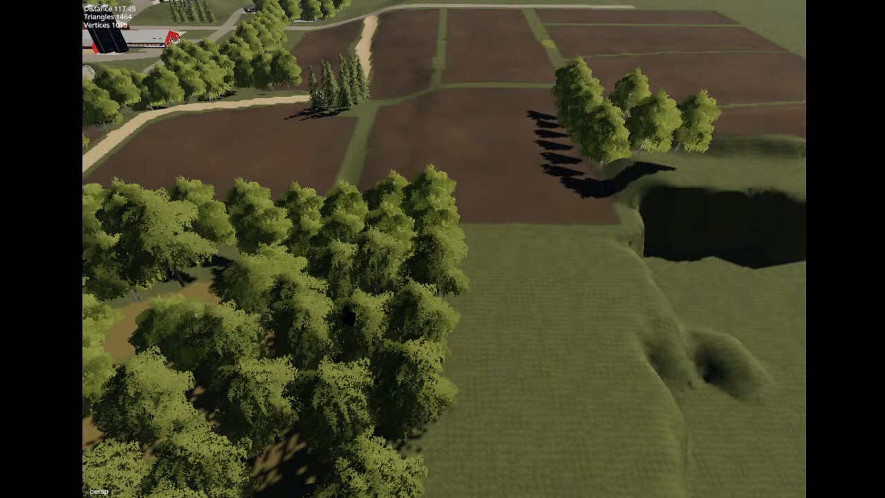
click(297, 479)
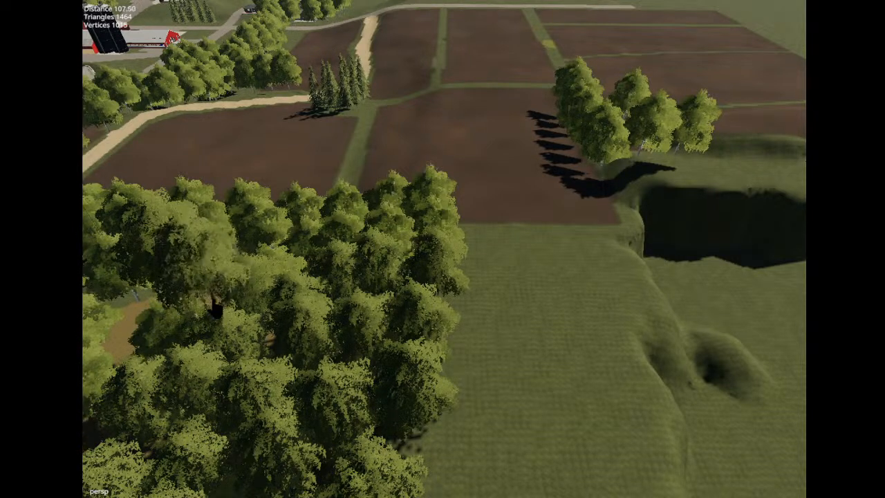
click(281, 375)
Remove the tree copy towering over its neighbours beside the sandy clearing.
click(542, 311)
alt+drag(543, 315, 678, 225)
scroll(449, 302, up, 3)
alt+drag(448, 303, 517, 249)
click(487, 202)
click(481, 176)
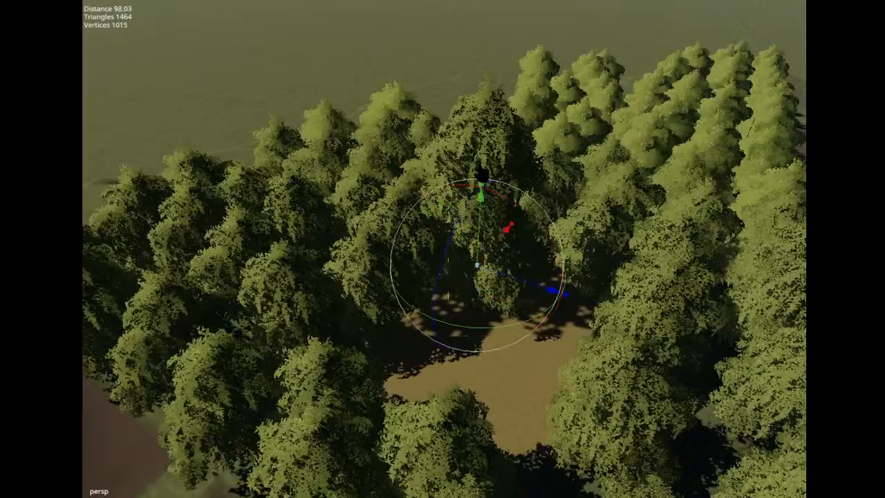
click(490, 148)
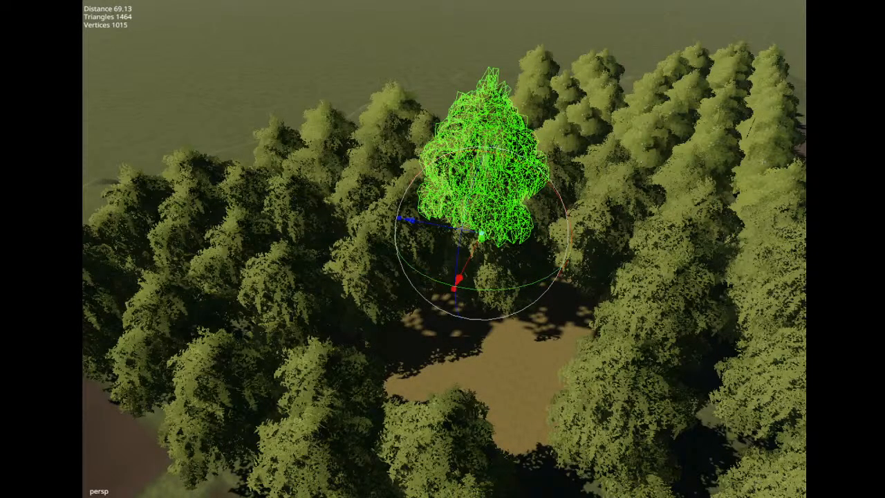
key(Delete)
Move on with a new tree copy and plant more copies across the bare sandy clearing inside the grove.
alt+drag(418, 241, 479, 290)
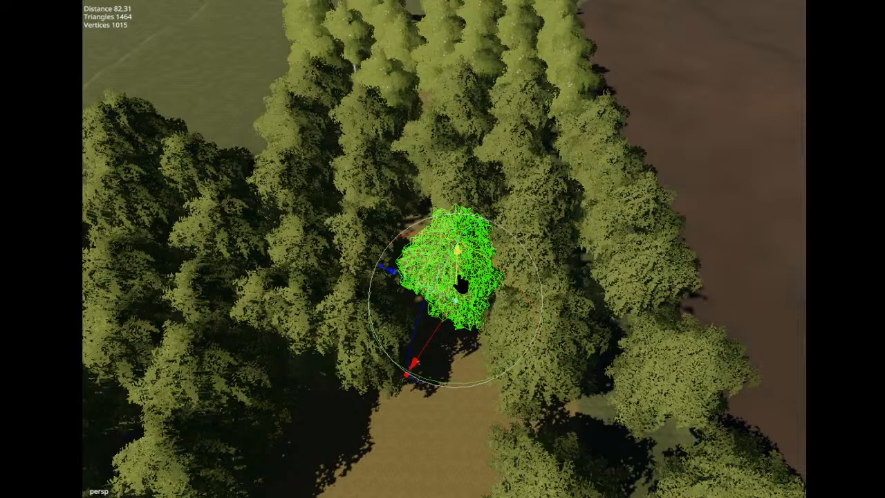
drag(461, 283, 453, 384)
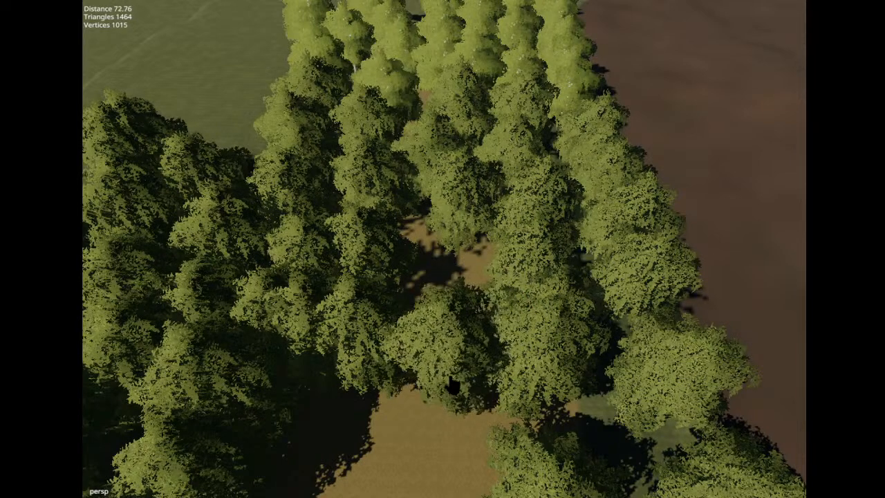
click(458, 384)
click(434, 466)
click(271, 484)
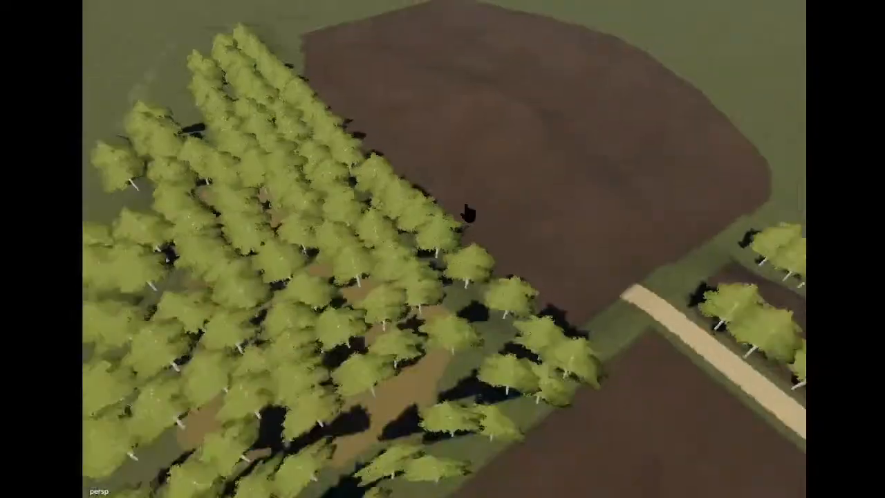
Examine the grove from above for sandy patches that are still uncovered.
scroll(469, 214, down, 5)
alt+drag(468, 213, 549, 183)
scroll(518, 212, up, 5)
alt+drag(518, 212, 544, 238)
scroll(543, 238, up, 5)
scroll(544, 238, down, 4)
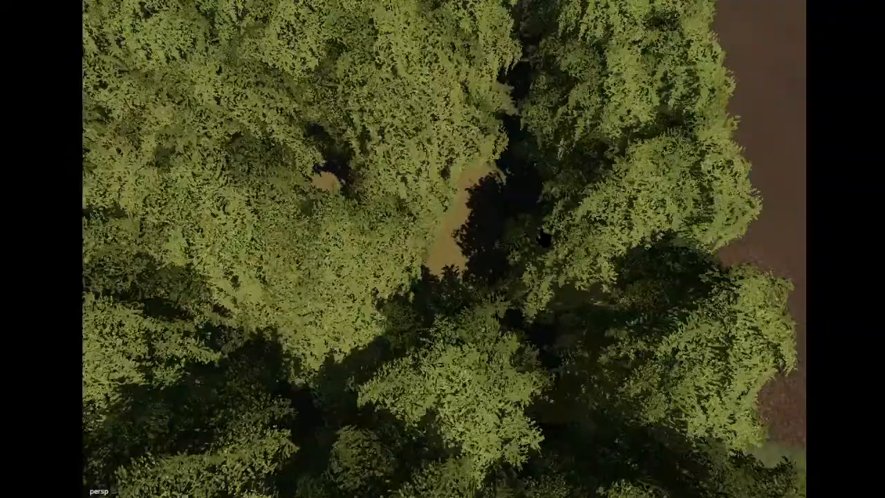
scroll(543, 238, down, 5)
scroll(451, 203, up, 4)
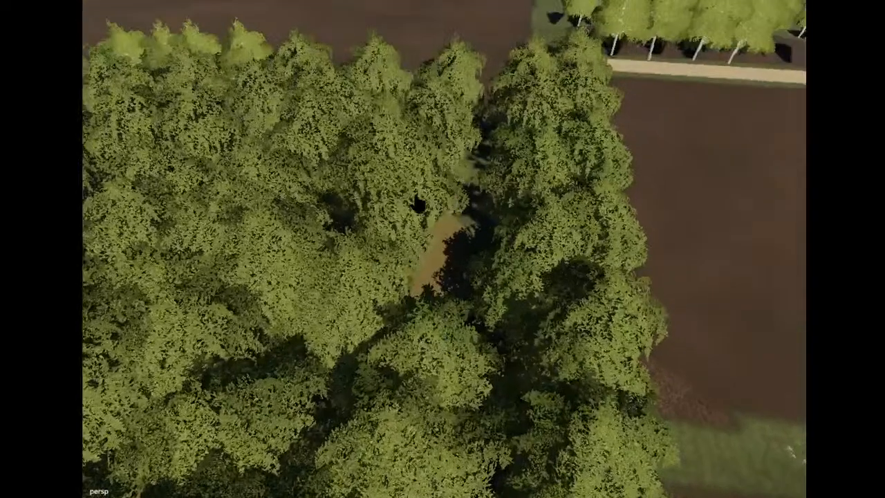
Try to cover the remaining sandy gap with another copy of the tall tree beside it.
click(407, 243)
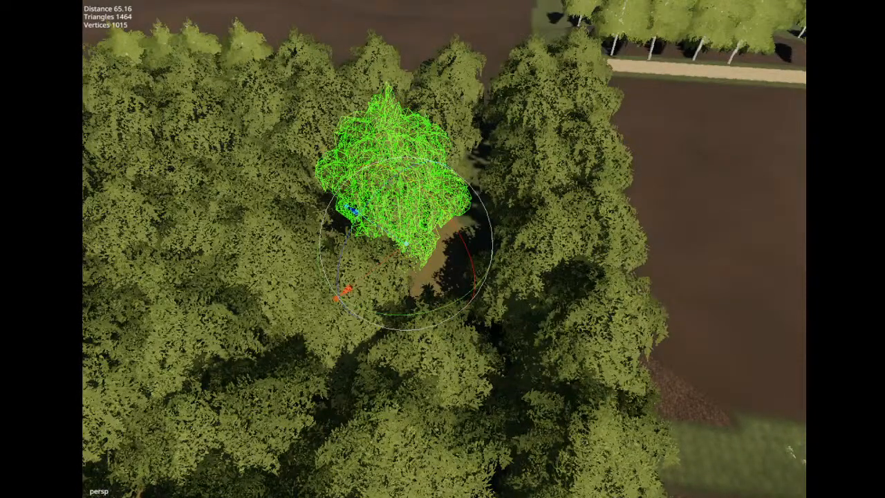
key(ctrl+v)
key(ctrl+b)
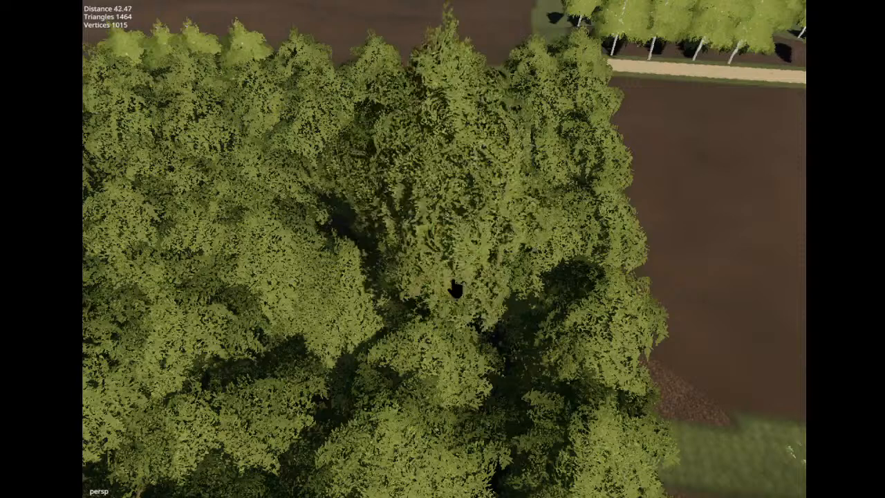
key(ctrl+v)
click(459, 182)
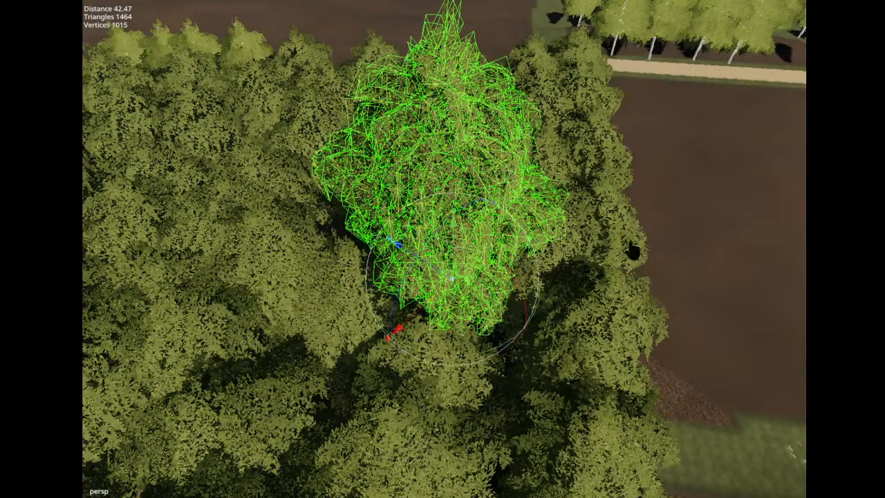
key(Delete)
Delete the oversized tree over the sandy clearing and fill the space around it with normally placed copies.
alt+drag(475, 126, 407, 320)
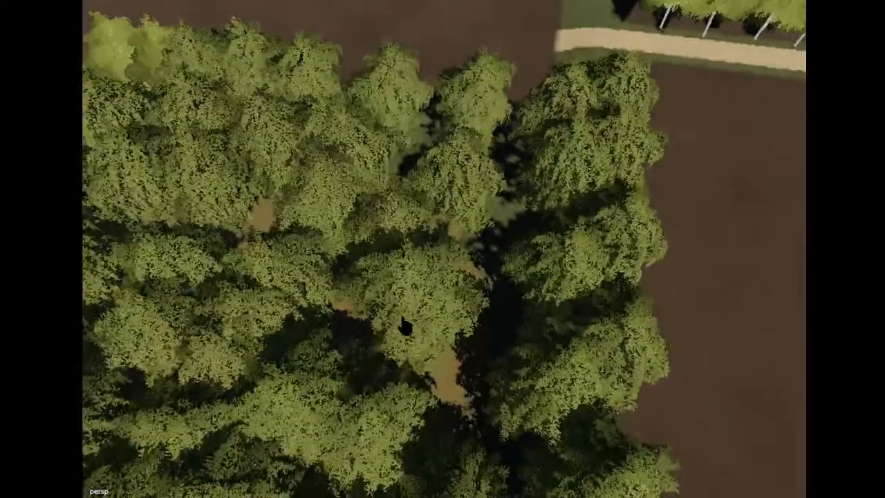
click(422, 301)
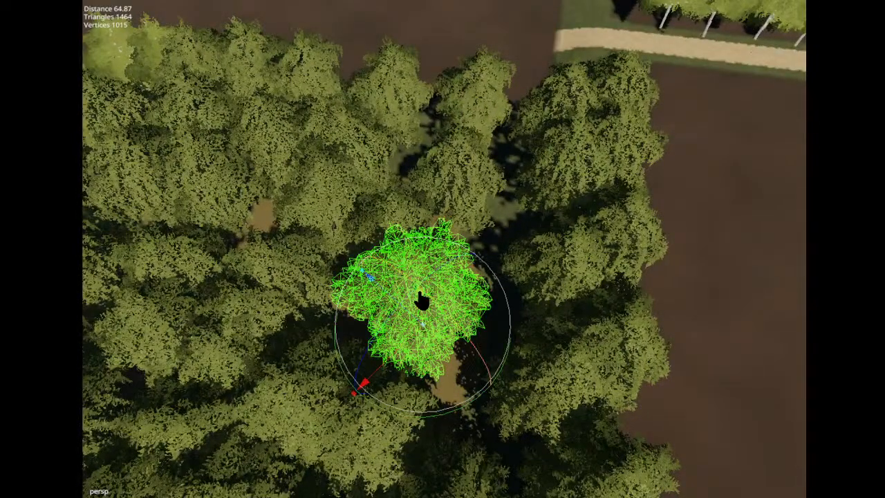
key(Delete)
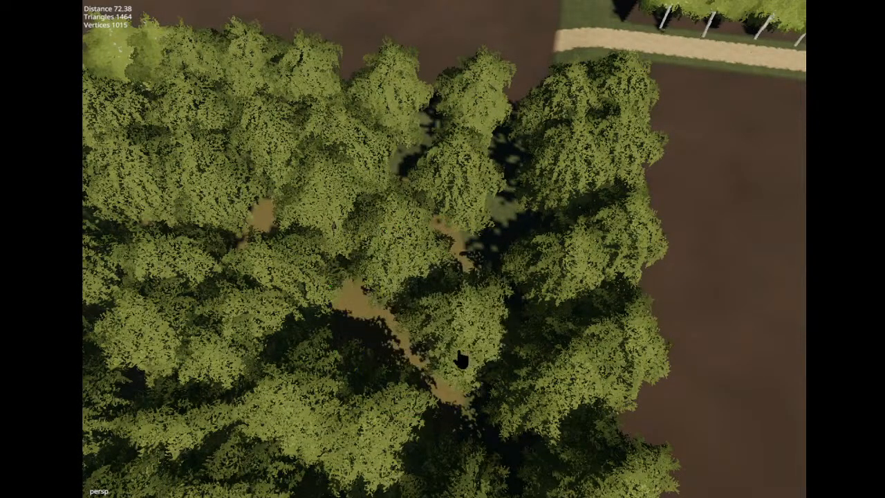
click(489, 365)
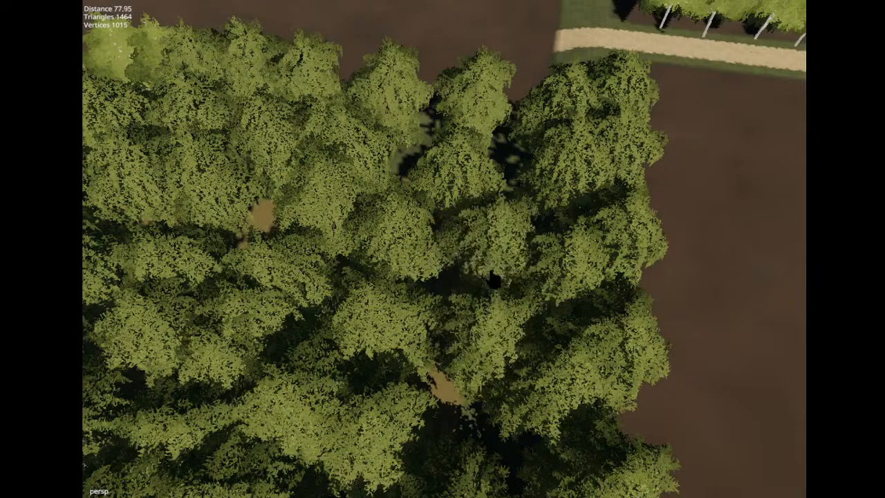
click(492, 283)
click(440, 187)
click(531, 201)
Examine the finished grove and the grass slope past the end of the tree row near the field corner.
alt+drag(529, 208, 542, 196)
scroll(490, 223, down, 8)
alt+middle_drag(489, 223, 514, 226)
alt+drag(514, 227, 650, 261)
alt+drag(459, 293, 498, 410)
key(Left)
key(Left)
scroll(495, 387, up, 3)
alt+drag(494, 376, 492, 368)
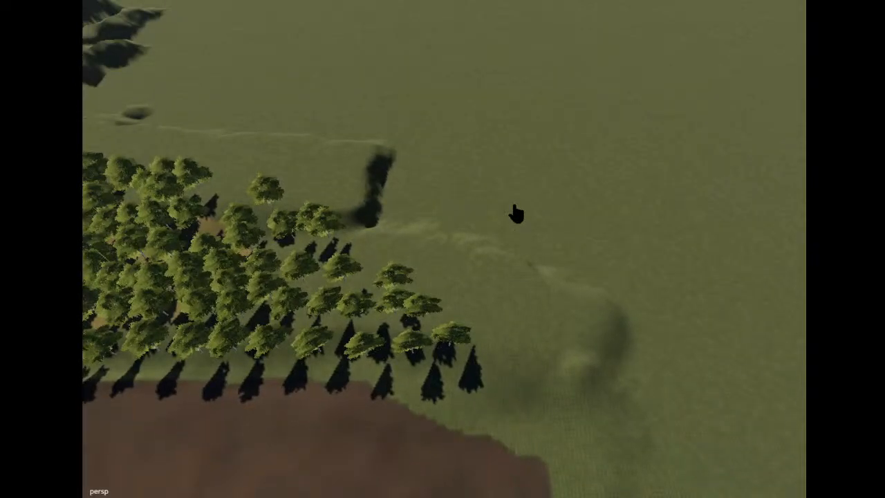
alt+drag(531, 308, 534, 341)
scroll(538, 338, up, 4)
scroll(534, 341, down, 3)
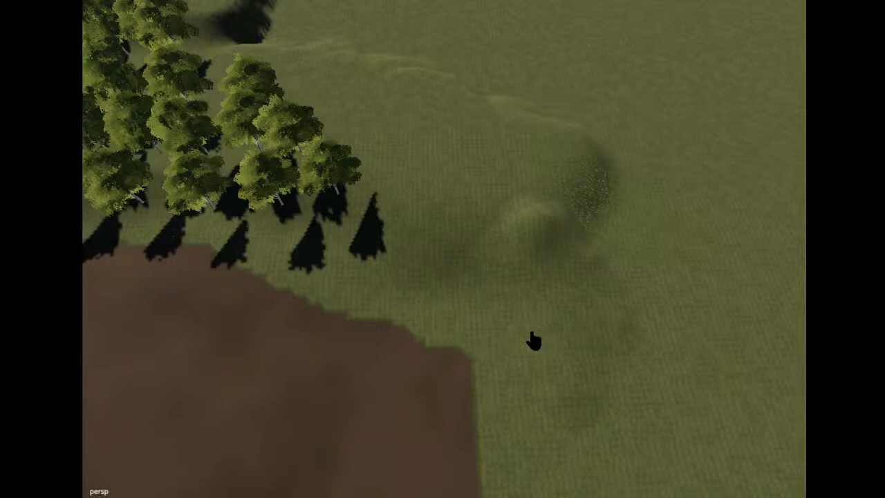
Duplicate the last tree of the row and plant copies along the grass strip and around the field corner.
scroll(534, 341, down, 1)
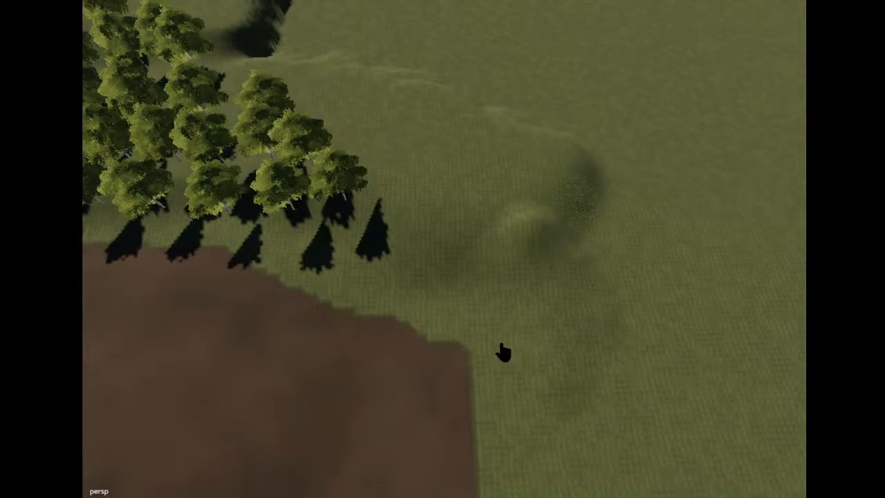
alt+drag(501, 346, 568, 287)
scroll(539, 285, up, 2)
scroll(569, 293, up, 2)
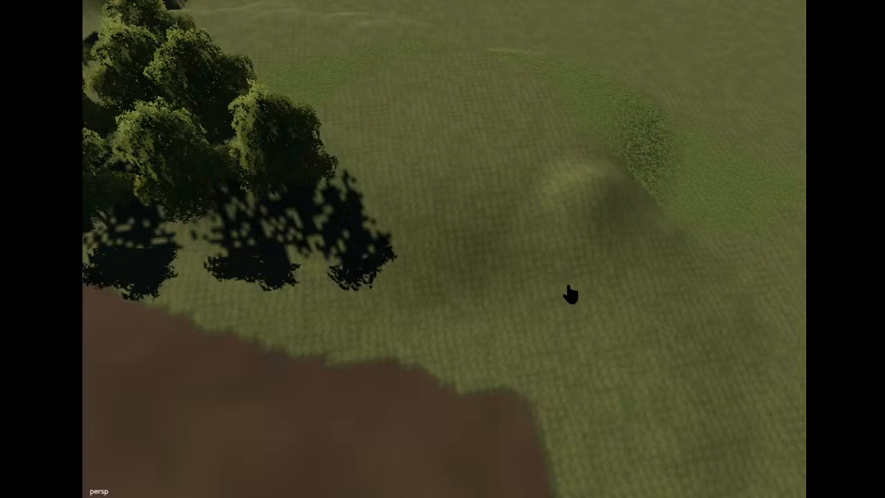
scroll(570, 294, up, 1)
click(278, 142)
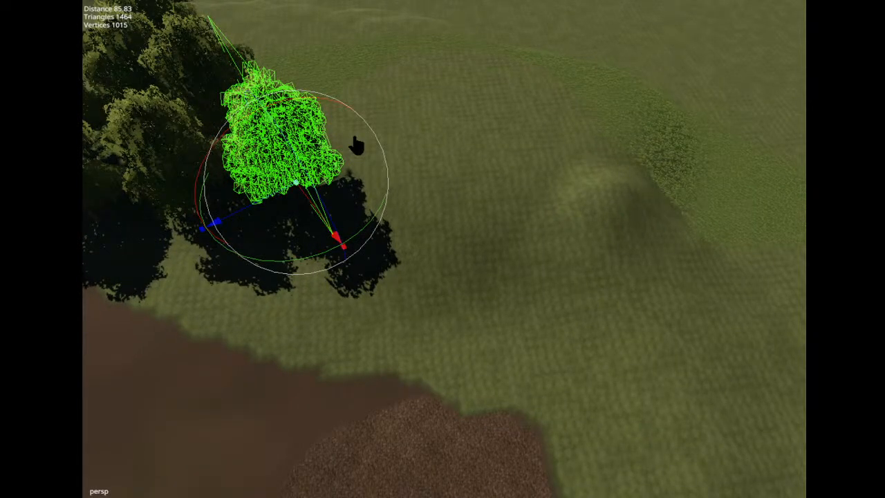
key(ctrl+b)
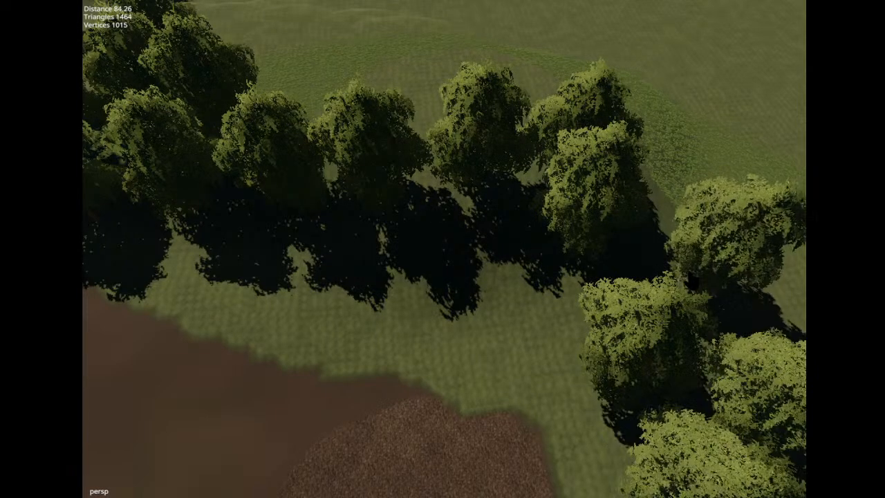
Thicken the belt around the field corner with further copies behind the first row and a few on the outer grass.
click(713, 297)
click(585, 305)
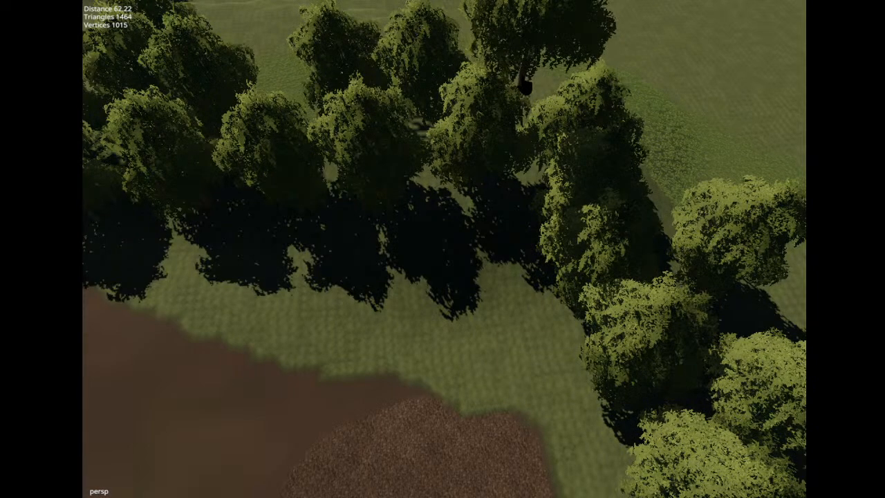
click(527, 88)
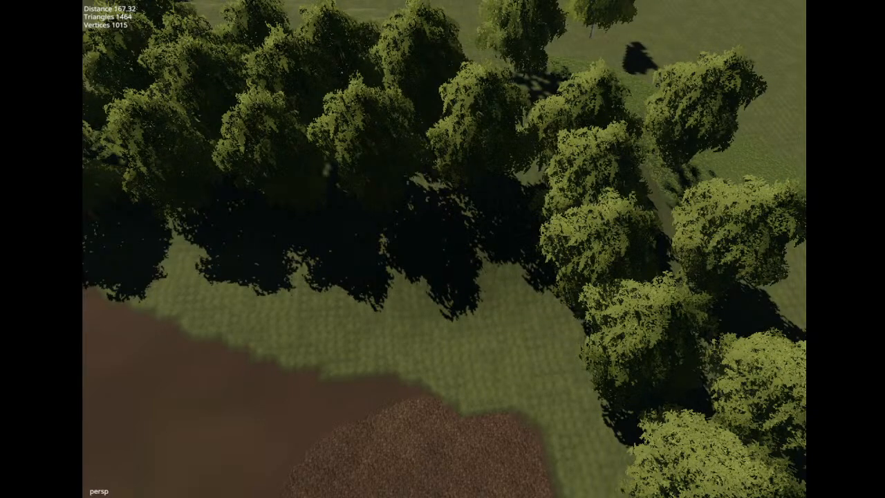
click(507, 79)
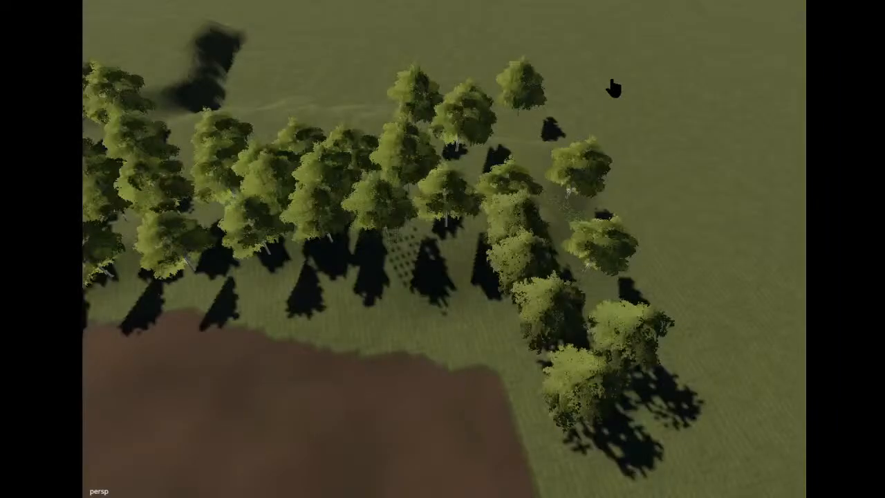
Raise the low grass beyond the grove into a broad plateau reaching the trees around the field corner.
scroll(614, 88, down, 3)
alt+drag(614, 89, 325, 185)
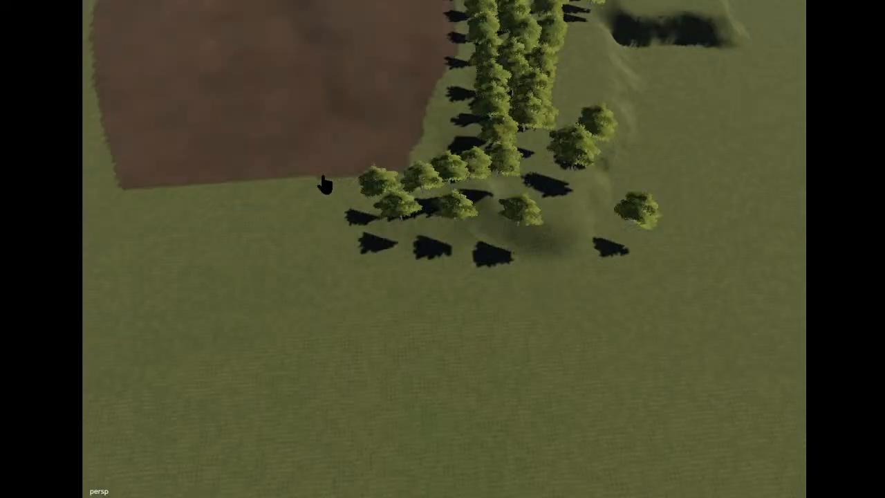
alt+drag(325, 185, 283, 178)
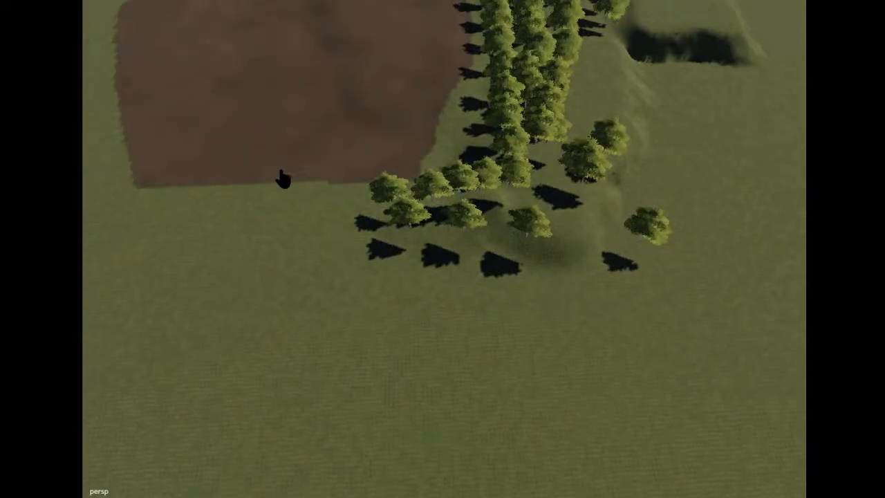
alt+drag(572, 170, 567, 170)
alt+drag(555, 115, 650, 166)
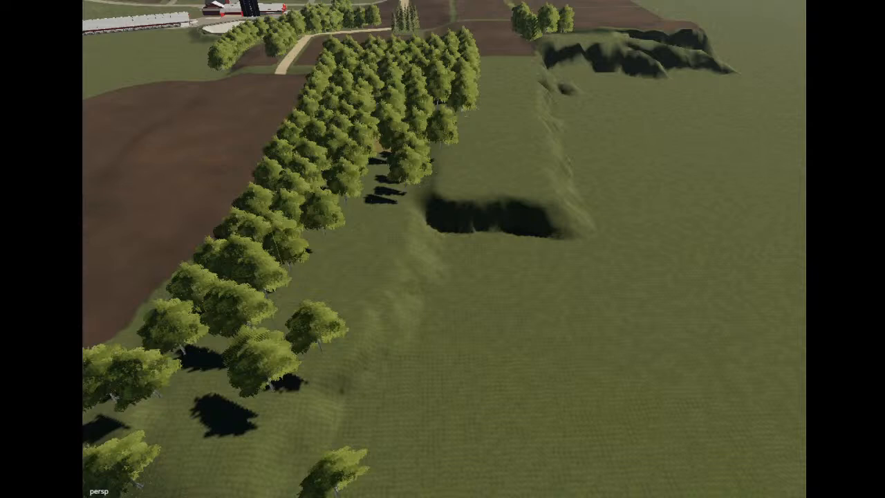
mouse_move(478, 178)
mouse_down()
mouse_move(449, 255)
mouse_move(513, 334)
mouse_move(405, 235)
mouse_move(415, 335)
mouse_move(537, 314)
mouse_move(709, 322)
mouse_move(401, 392)
mouse_move(384, 321)
mouse_up()
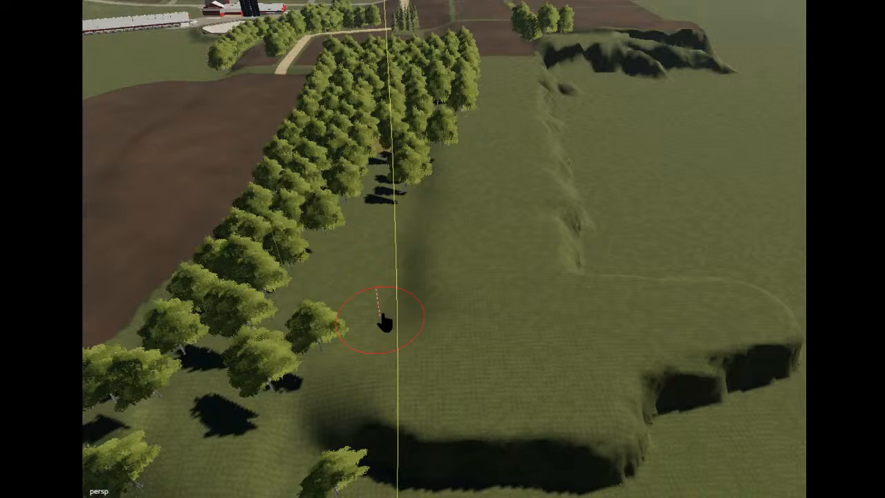
Extend the raised plateau along its outer end and fill out the lobe at its far corner.
mouse_move(351, 150)
alt+mouse_down()
mouse_move(413, 153)
mouse_move(362, 139)
alt+mouse_up()
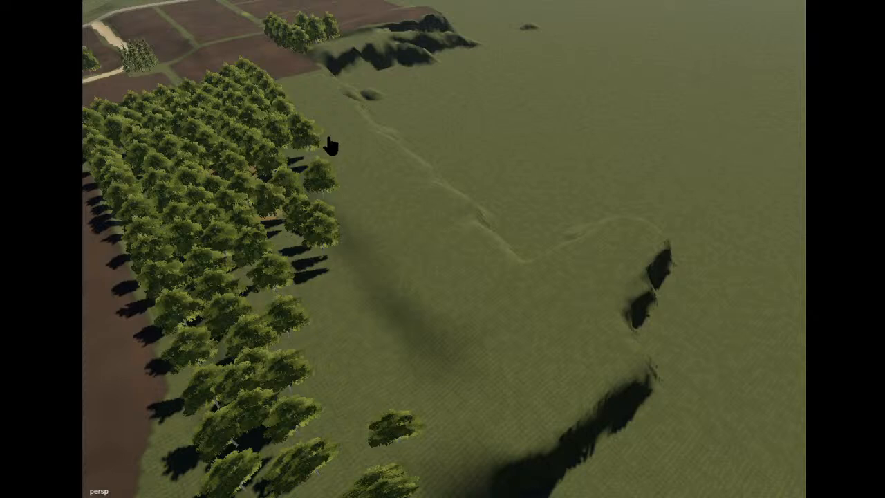
mouse_move(329, 138)
alt+mouse_down()
mouse_move(460, 121)
mouse_move(485, 128)
alt+mouse_up()
mouse_move(495, 380)
mouse_down()
mouse_move(476, 321)
mouse_move(472, 246)
mouse_move(483, 318)
mouse_move(475, 247)
mouse_up()
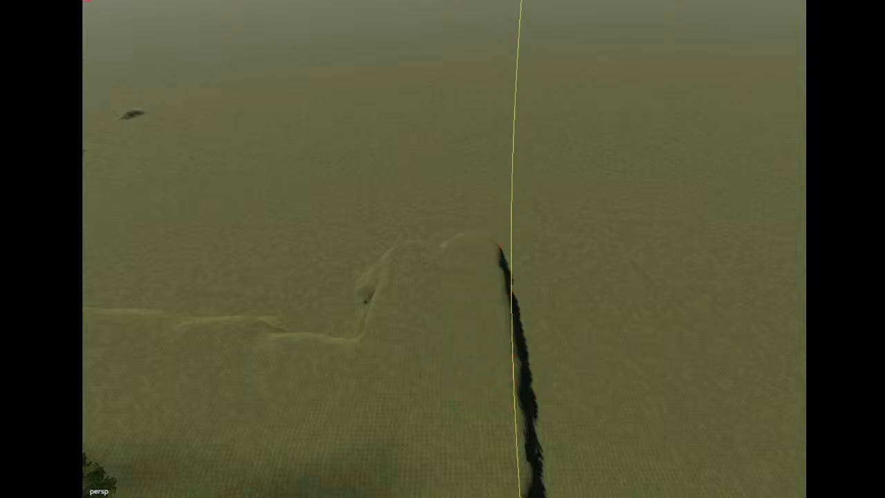
mouse_move(242, 173)
alt+mouse_down()
mouse_move(311, 170)
mouse_move(484, 207)
mouse_move(439, 229)
mouse_move(508, 217)
mouse_move(468, 242)
mouse_move(534, 211)
mouse_move(454, 247)
mouse_move(544, 274)
mouse_move(427, 270)
mouse_move(423, 256)
alt+mouse_up()
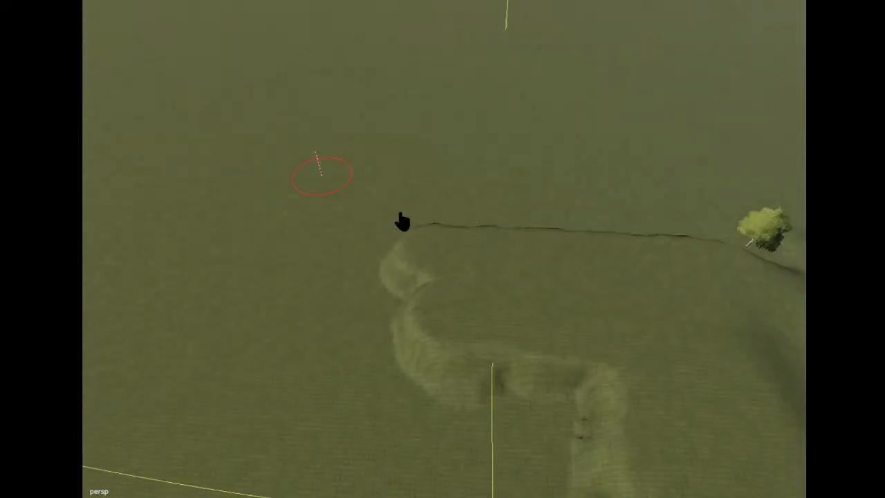
drag(402, 223, 306, 300)
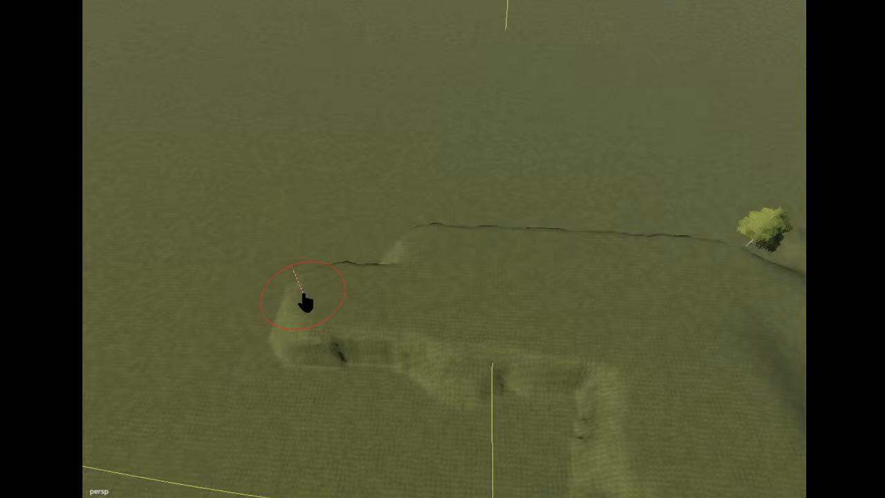
Add a rounded raised lobe to the outer corner of the plateau's long edge.
alt+drag(357, 89, 404, 140)
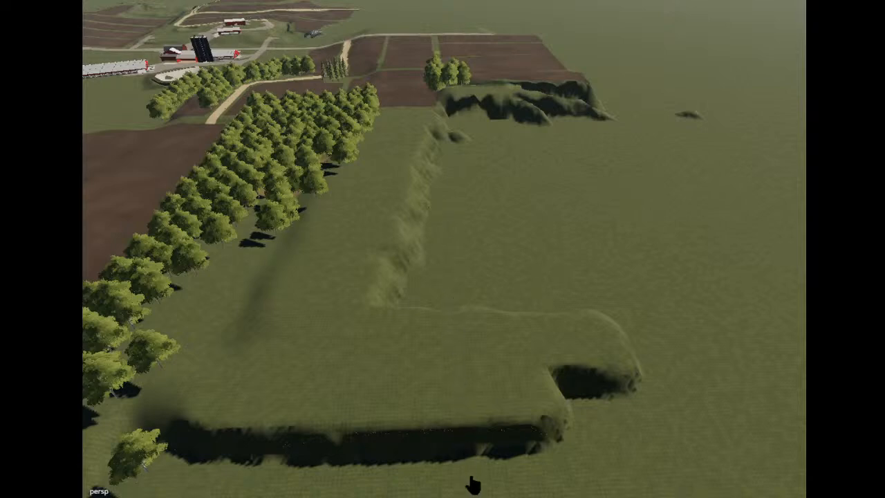
click(132, 2)
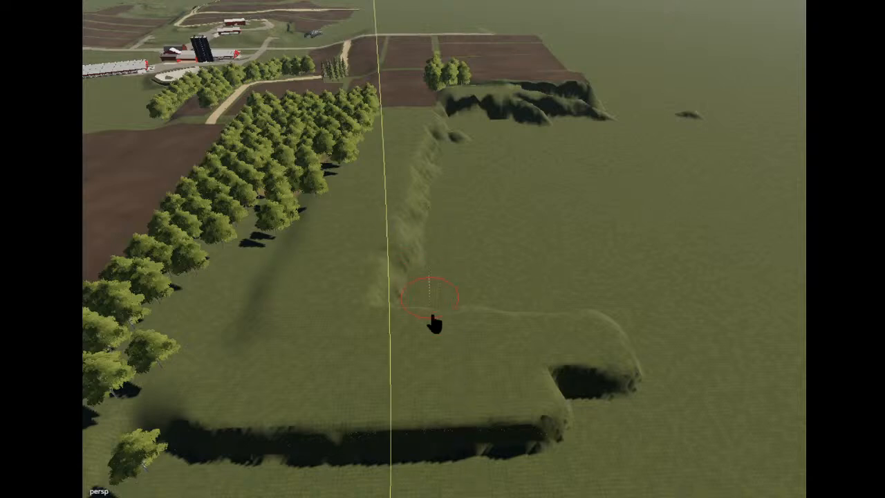
mouse_move(476, 409)
mouse_down()
mouse_move(490, 486)
mouse_move(488, 462)
mouse_up()
Raise a long ridge from the lone tree out over the open grass and join it to the plateau.
alt+drag(136, 19, 298, 166)
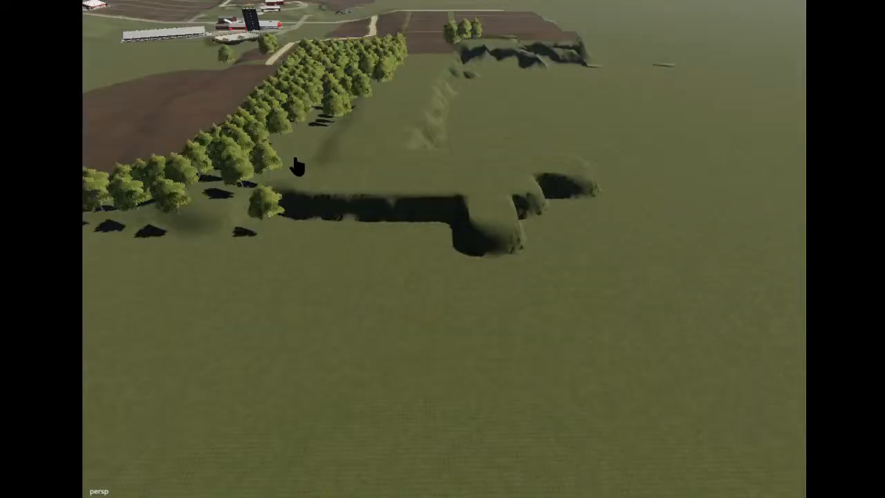
scroll(298, 166, up, 3)
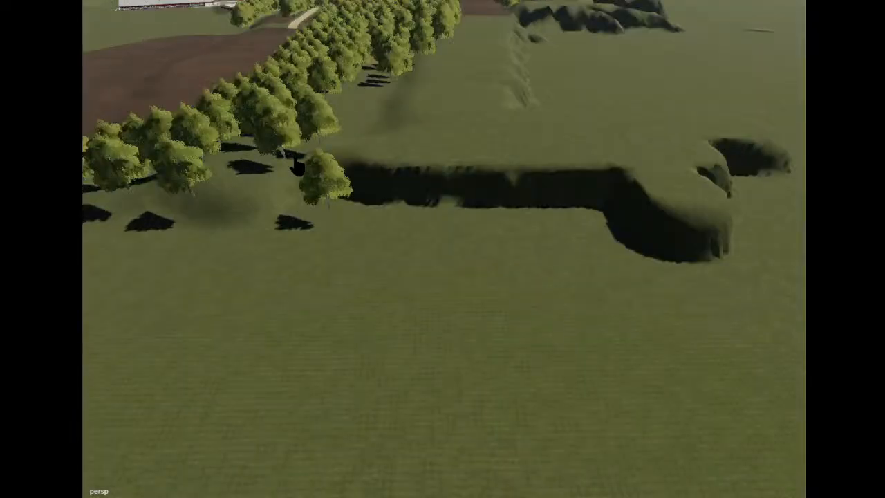
scroll(298, 167, down, 3)
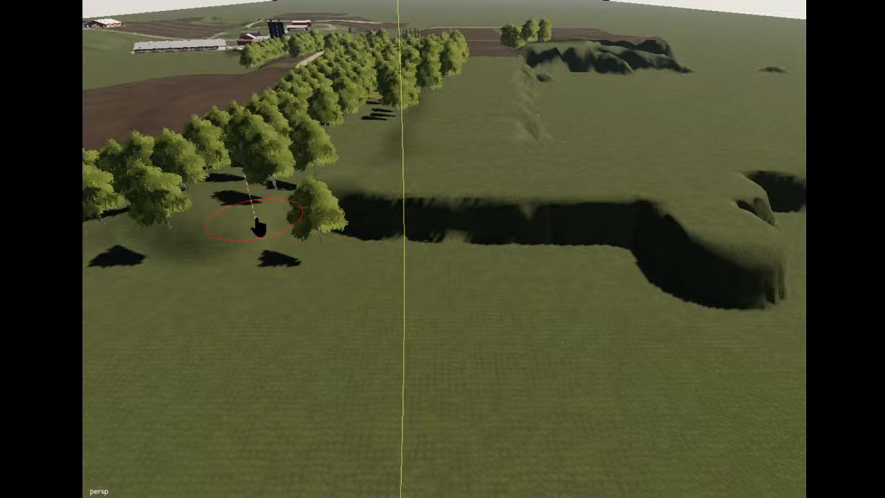
mouse_move(356, 244)
mouse_down()
mouse_move(362, 292)
mouse_move(351, 388)
mouse_move(356, 332)
mouse_move(320, 449)
mouse_move(392, 253)
mouse_move(369, 273)
mouse_up()
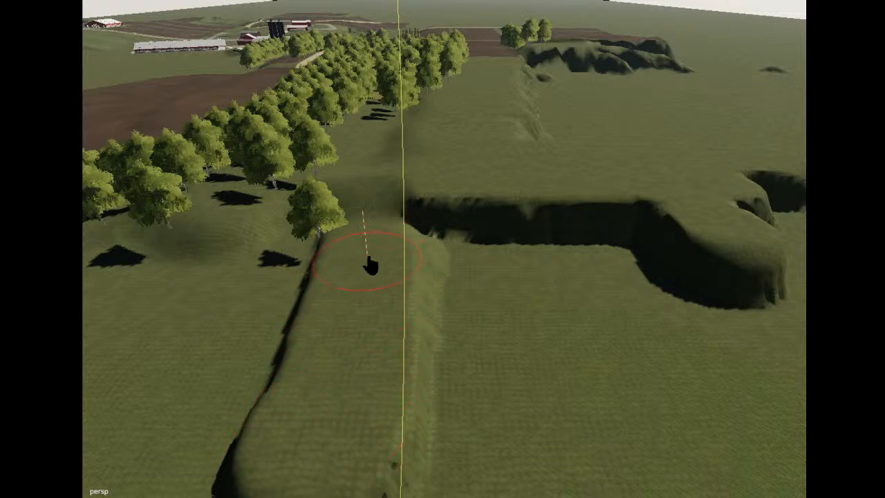
mouse_move(369, 207)
mouse_down()
mouse_move(367, 219)
mouse_move(383, 212)
mouse_up()
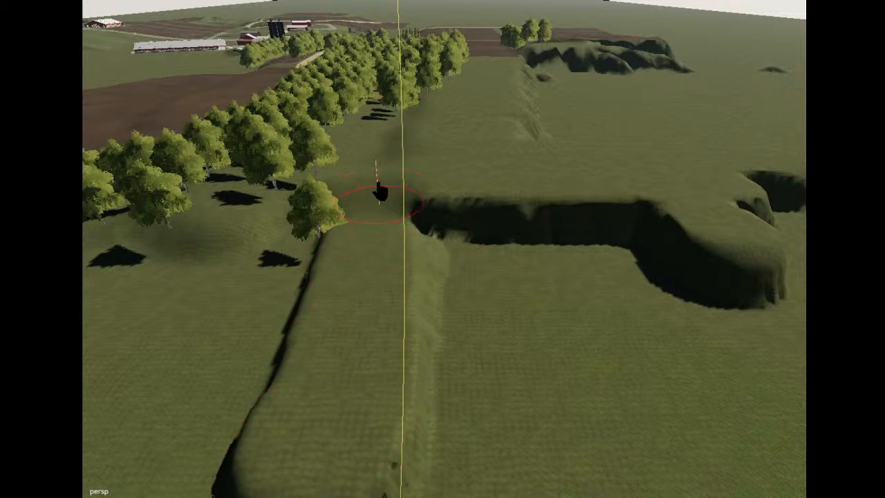
Continue the raised ridge farther across the open grass, away from the lone tree.
scroll(403, 173, down, 5)
mouse_move(312, 114)
alt+mouse_down()
mouse_move(344, 125)
mouse_move(490, 124)
mouse_move(477, 194)
mouse_move(450, 200)
alt+mouse_up()
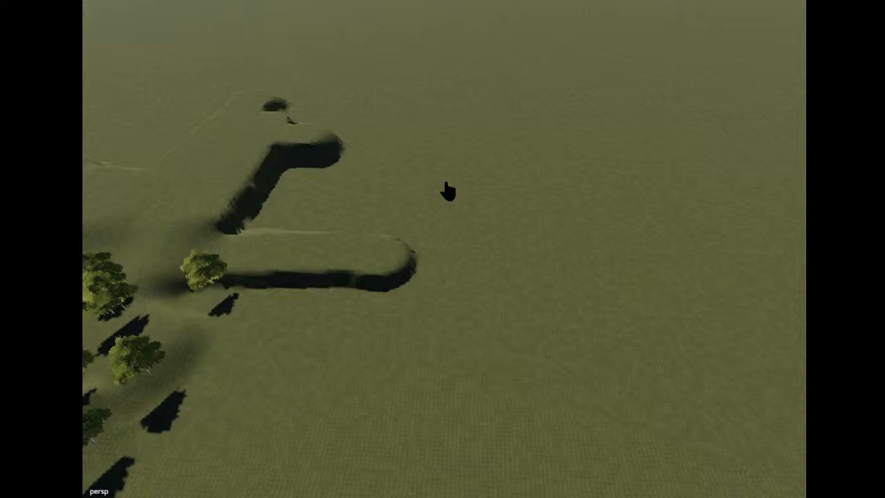
mouse_move(448, 191)
alt+mouse_down()
mouse_move(409, 175)
mouse_move(470, 187)
mouse_move(451, 177)
alt+mouse_up()
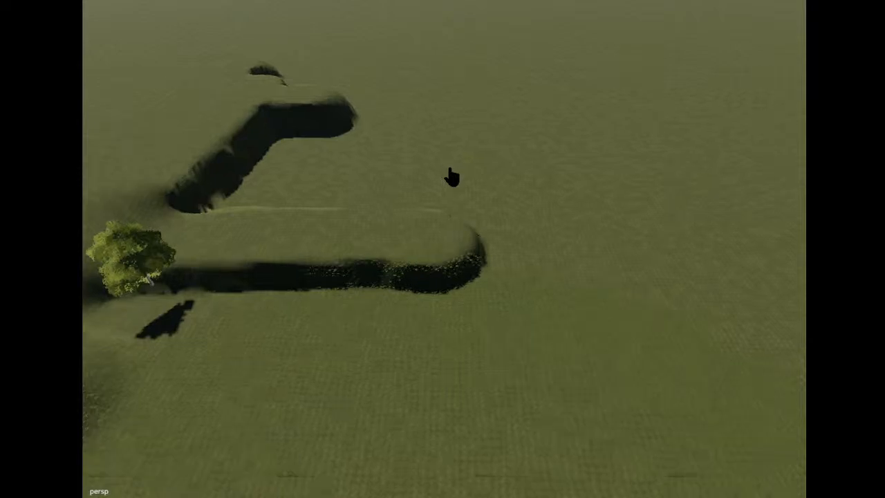
key(Right)
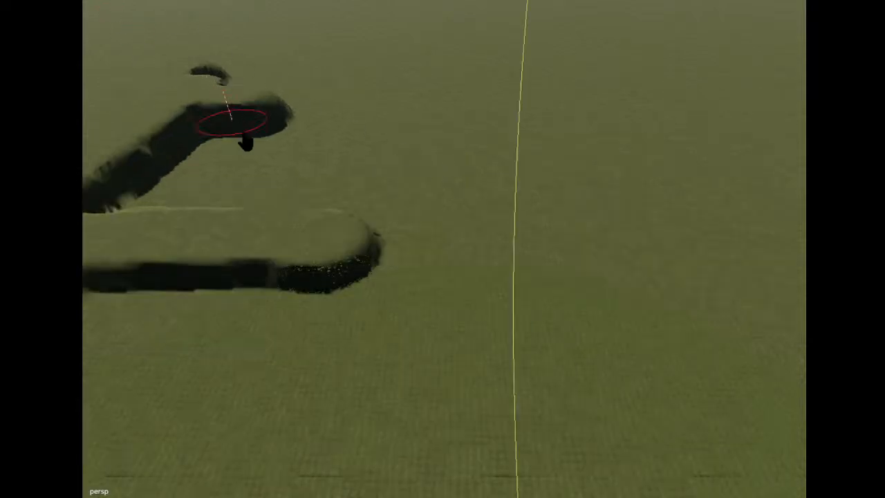
mouse_move(346, 247)
mouse_down()
mouse_move(348, 239)
mouse_move(395, 245)
mouse_move(429, 263)
mouse_move(534, 276)
mouse_move(747, 278)
mouse_move(771, 300)
mouse_move(797, 302)
mouse_up()
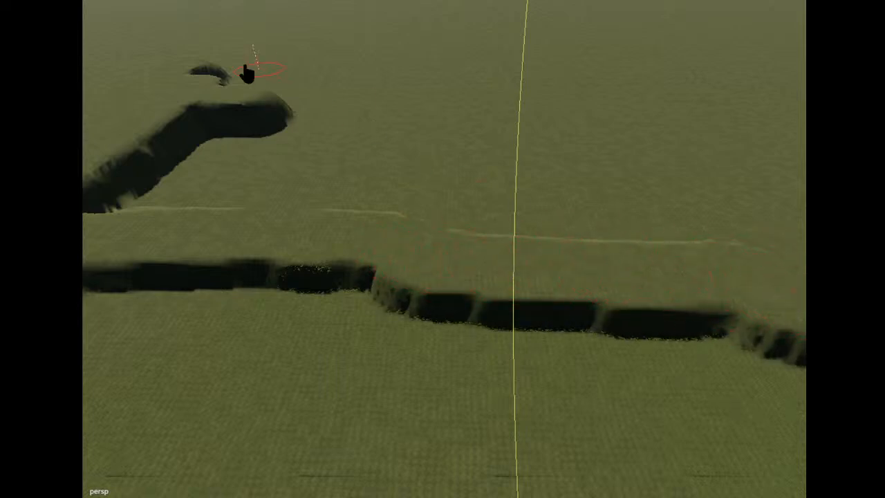
mouse_move(379, 89)
alt+mouse_down()
mouse_move(440, 91)
mouse_move(375, 89)
alt+mouse_up()
mouse_move(265, 225)
mouse_down()
mouse_move(293, 213)
mouse_move(390, 219)
mouse_up()
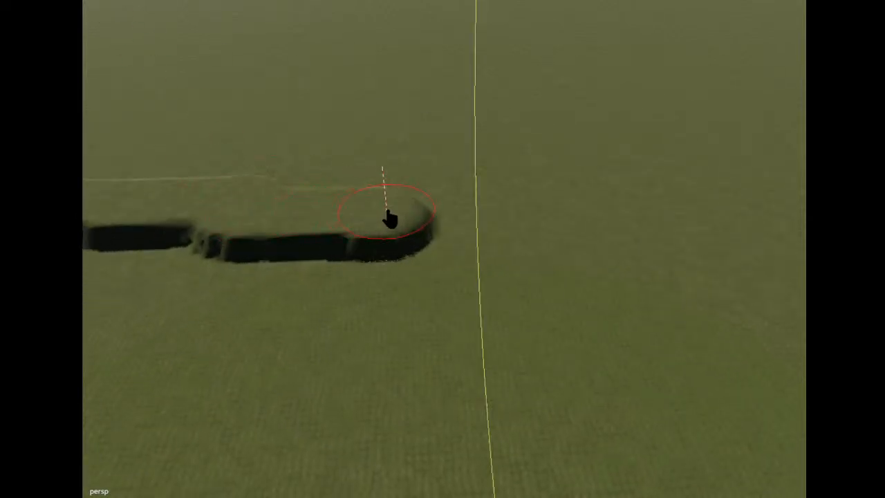
Delete the two houses floating above the open grass.
scroll(379, 92, down, 12)
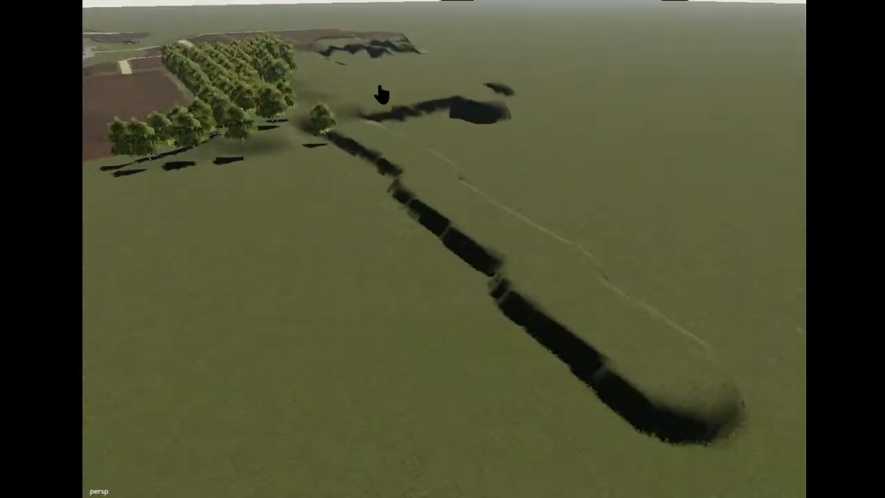
alt+drag(367, 110, 591, 209)
scroll(297, 130, up, 3)
scroll(297, 130, down, 2)
scroll(291, 114, up, 2)
click(591, 209)
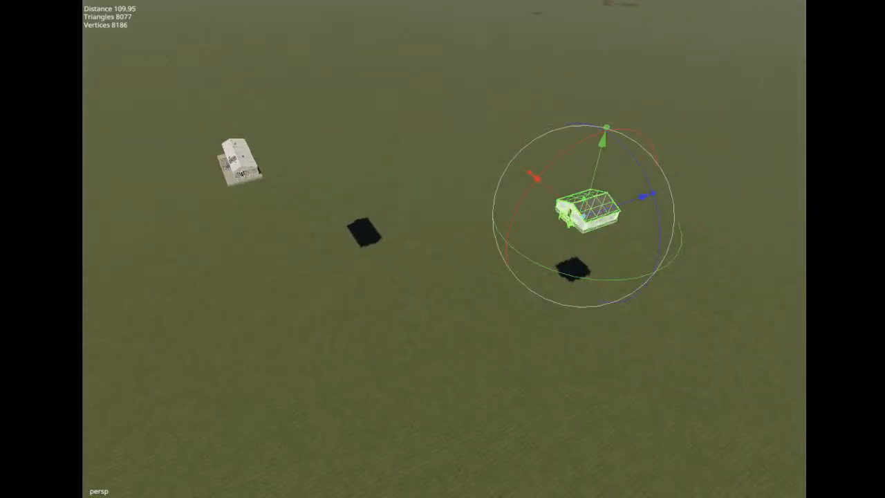
key(Delete)
click(242, 168)
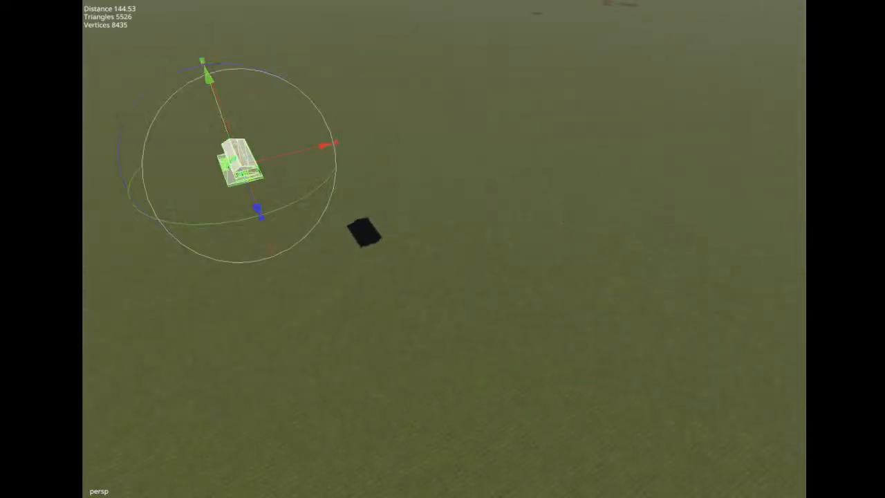
key(Delete)
Raise the low ground between the ridge and the plateau beyond the lone tree to join them.
alt+drag(224, 108, 423, 135)
mouse_move(634, 123)
alt+mouse_down()
mouse_move(288, 260)
mouse_move(354, 219)
mouse_move(311, 221)
mouse_move(395, 161)
mouse_move(444, 200)
mouse_move(364, 205)
alt+mouse_up()
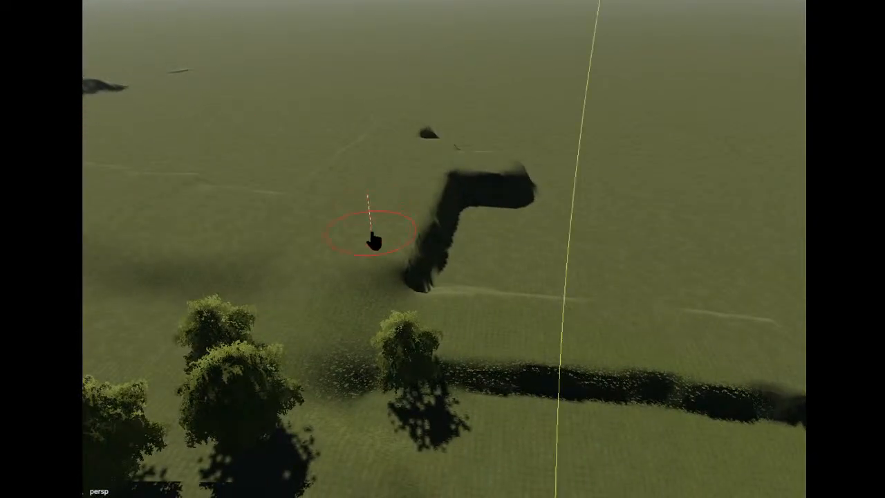
mouse_move(379, 252)
mouse_down()
mouse_move(636, 293)
mouse_move(500, 302)
mouse_move(636, 306)
mouse_move(729, 329)
mouse_up()
mouse_move(415, 180)
mouse_down()
mouse_move(477, 187)
mouse_move(490, 229)
mouse_move(655, 253)
mouse_move(514, 204)
mouse_move(592, 187)
mouse_move(557, 177)
mouse_move(573, 174)
mouse_move(646, 200)
mouse_move(678, 184)
mouse_move(666, 214)
mouse_move(703, 244)
mouse_move(689, 308)
mouse_move(612, 310)
mouse_up()
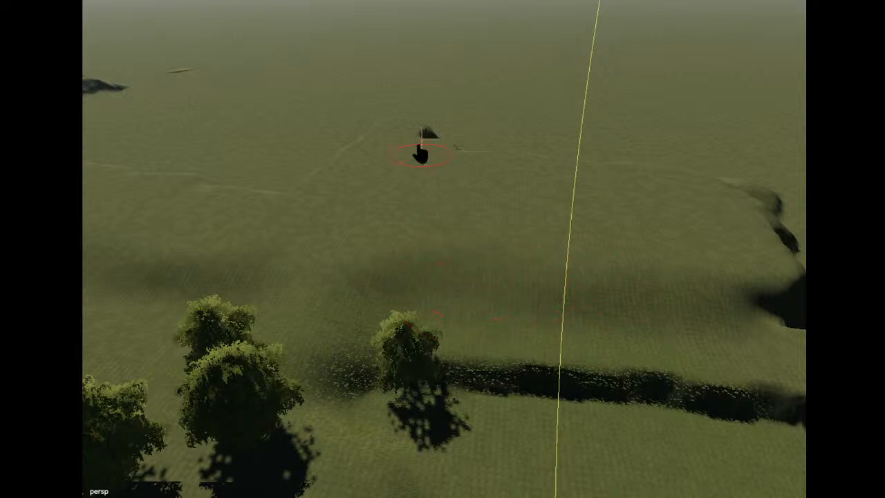
Widen the raised ground behind the ridge and carry it farther along the ridge's inner side.
alt+drag(178, 32, 472, 144)
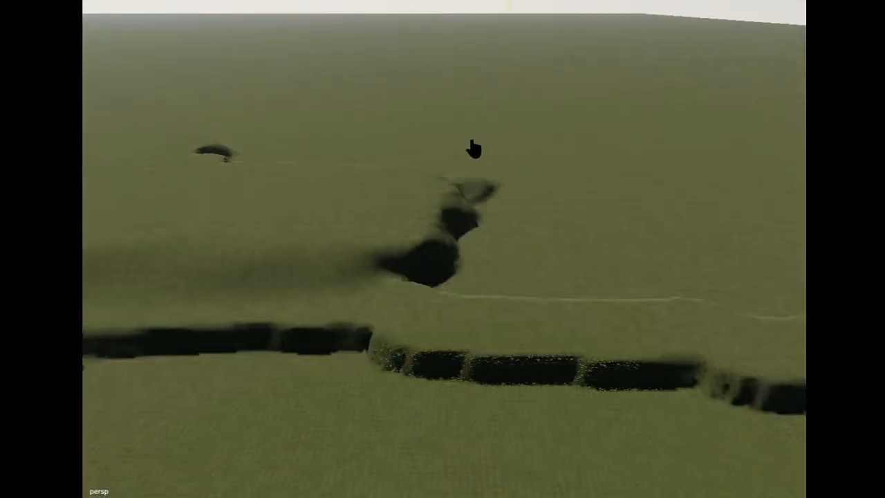
mouse_move(421, 187)
mouse_down()
mouse_move(431, 257)
mouse_move(406, 255)
mouse_move(409, 283)
mouse_up()
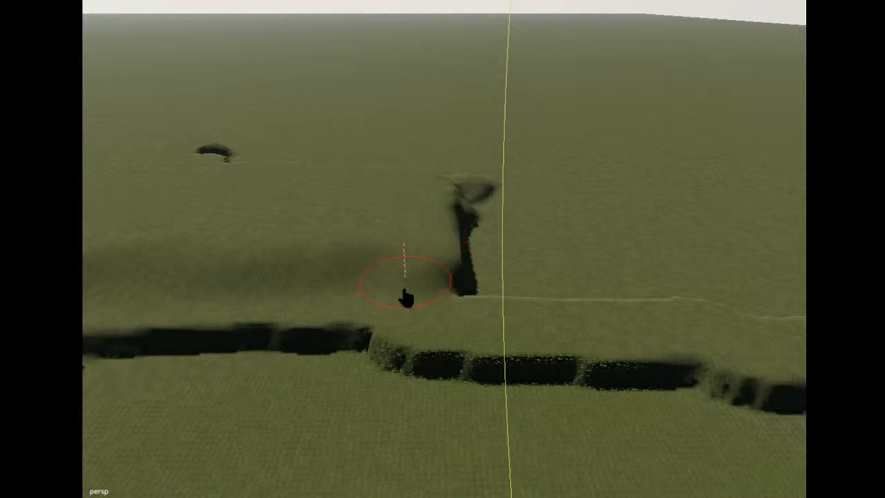
mouse_move(450, 245)
mouse_down()
mouse_move(608, 251)
mouse_move(529, 267)
mouse_move(524, 282)
mouse_move(563, 302)
mouse_move(521, 292)
mouse_up()
mouse_move(453, 293)
mouse_down()
mouse_move(720, 316)
mouse_move(666, 276)
mouse_move(713, 253)
mouse_move(719, 280)
mouse_move(747, 267)
mouse_move(760, 277)
mouse_up()
Broaden the raised ground at the ridge's outer end and build its uneven side out into a straight bank.
scroll(185, 101, down, 3)
alt+drag(186, 101, 414, 219)
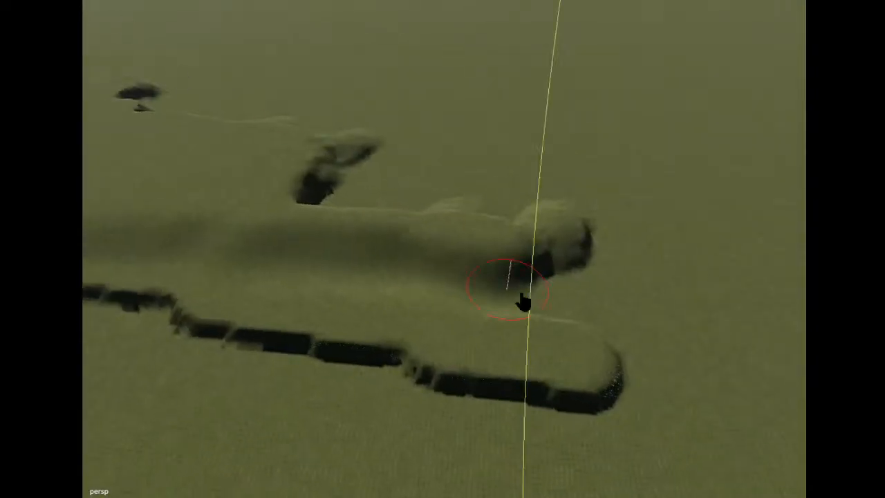
mouse_move(504, 251)
mouse_down()
mouse_move(540, 247)
mouse_move(510, 271)
mouse_move(491, 316)
mouse_move(521, 354)
mouse_move(585, 332)
mouse_move(504, 332)
mouse_move(484, 322)
mouse_move(483, 306)
mouse_up()
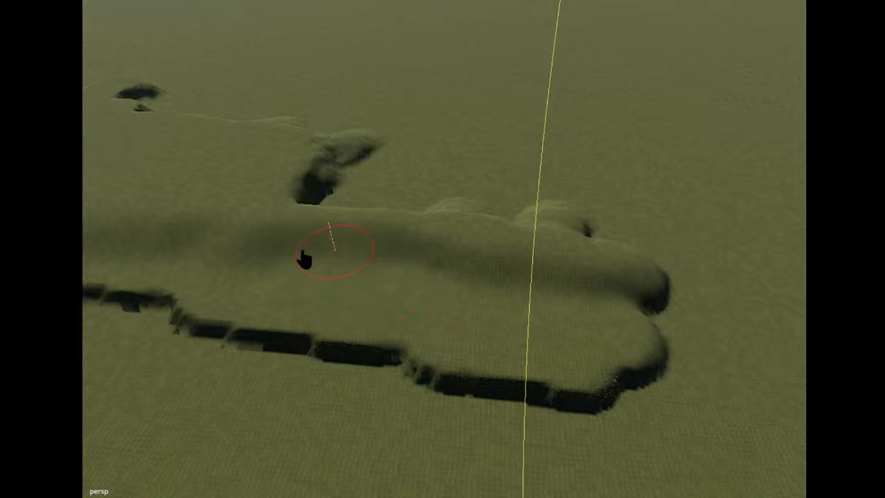
mouse_move(525, 315)
mouse_down()
mouse_move(687, 352)
mouse_move(458, 357)
mouse_up()
alt+drag(337, 101, 448, 142)
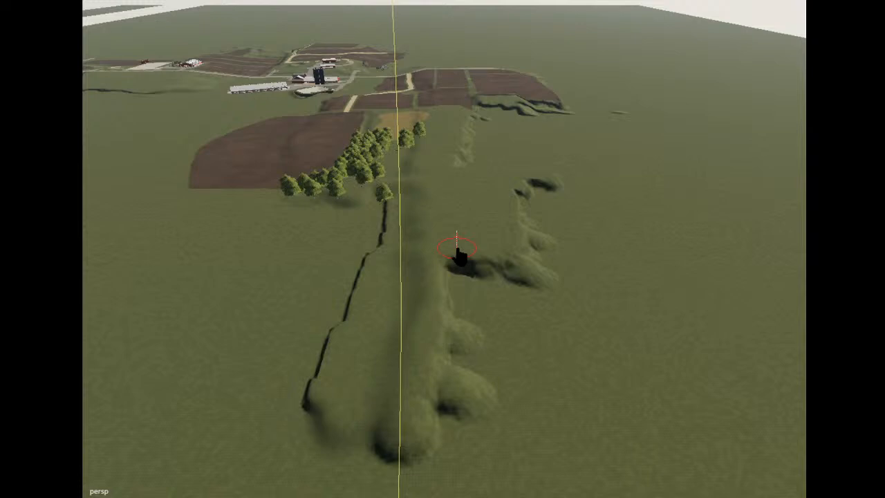
drag(458, 253, 447, 346)
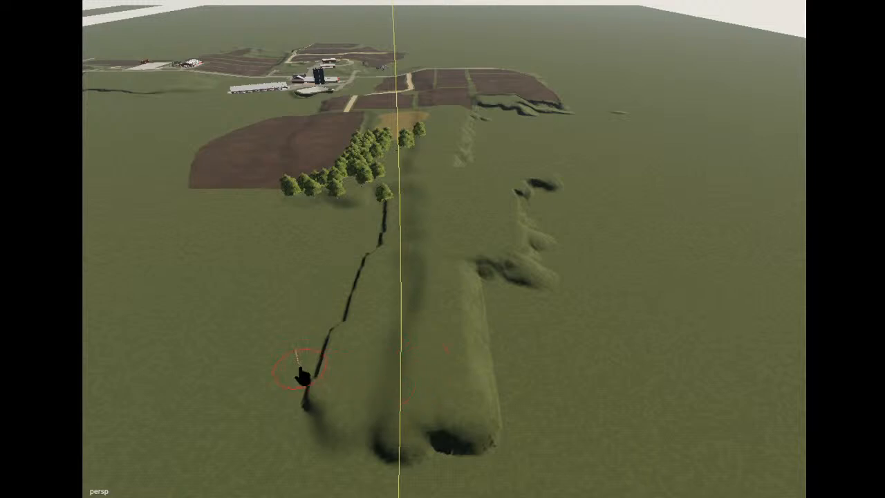
Raise the uneven outer side of the plateau into a continuous straight bank.
mouse_move(267, 95)
alt+mouse_down()
mouse_move(288, 128)
mouse_move(327, 146)
mouse_move(373, 94)
mouse_move(342, 134)
mouse_move(424, 131)
mouse_move(393, 62)
mouse_move(385, 114)
mouse_move(406, 79)
alt+mouse_up()
key(s)
key(a)
key(w)
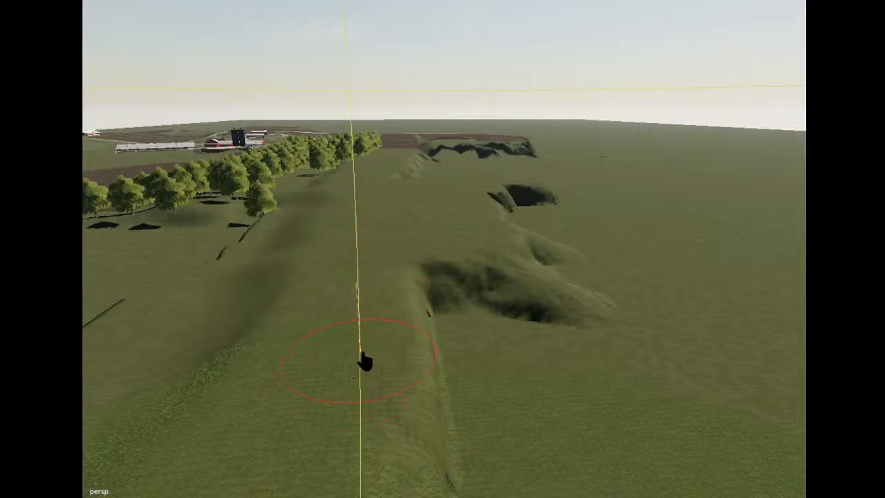
alt+middle_drag(404, 95, 368, 94)
alt+drag(367, 95, 351, 156)
scroll(341, 124, down, 5)
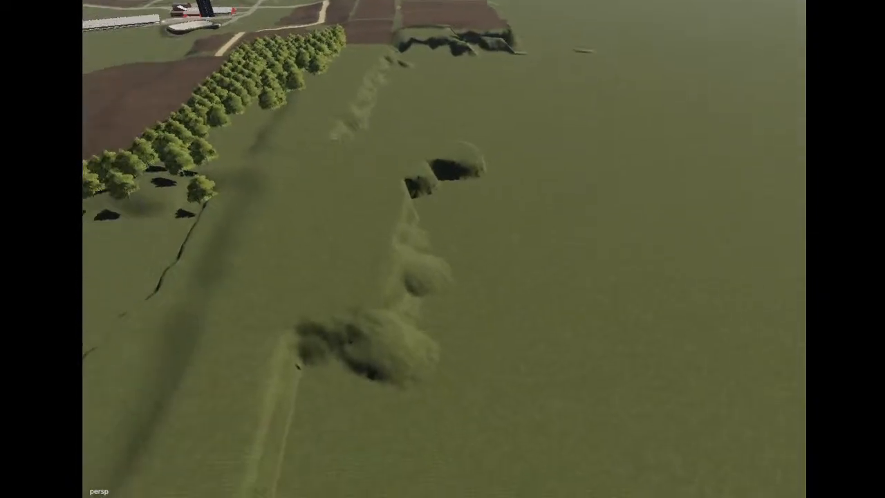
mouse_move(412, 178)
mouse_down()
mouse_move(425, 322)
mouse_move(286, 315)
mouse_move(395, 245)
mouse_up()
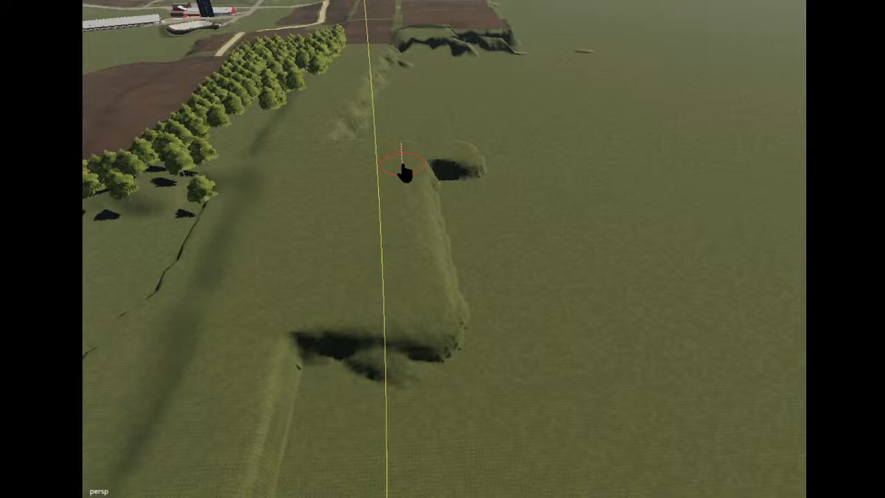
mouse_move(336, 171)
alt+mouse_down()
mouse_move(230, 199)
mouse_move(316, 197)
mouse_move(340, 174)
mouse_move(328, 119)
mouse_move(328, 158)
alt+mouse_up()
alt+drag(385, 160, 285, 71)
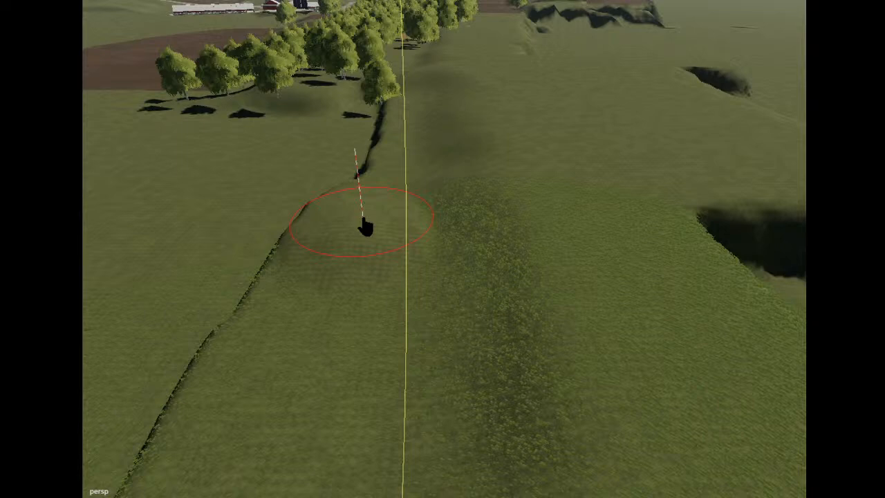
Raise the low strip along the plateau's side, from the tree line towards its far end.
mouse_move(365, 228)
mouse_down()
mouse_move(406, 118)
mouse_move(358, 306)
mouse_up()
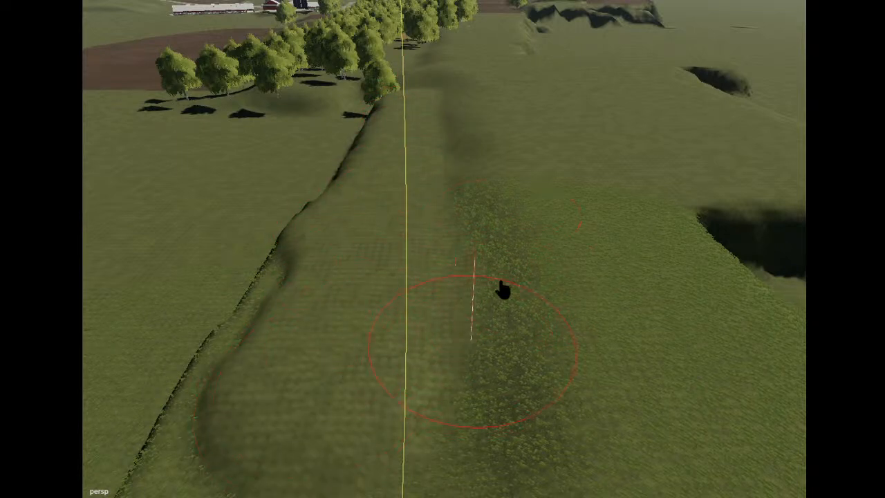
mouse_move(320, 328)
mouse_down()
mouse_move(291, 358)
mouse_move(311, 206)
mouse_move(342, 152)
mouse_move(339, 235)
mouse_up()
alt+drag(271, 94, 363, 151)
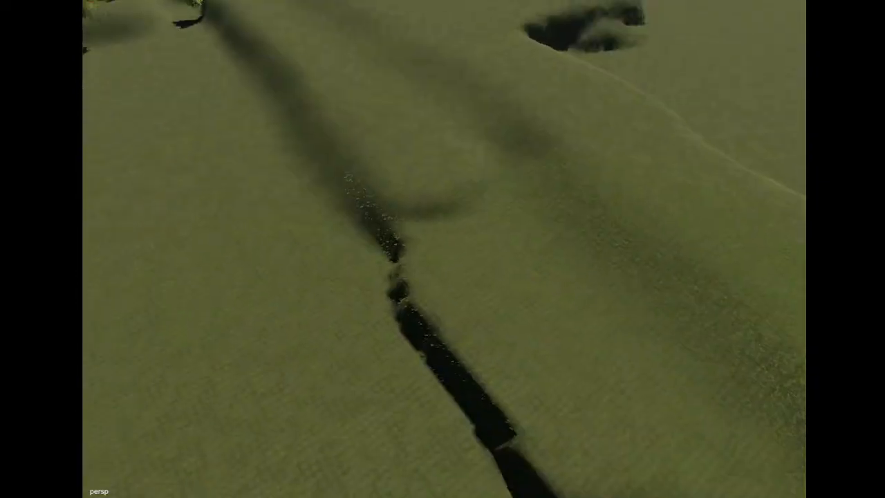
mouse_move(444, 158)
mouse_down()
mouse_move(549, 292)
mouse_move(543, 280)
mouse_up()
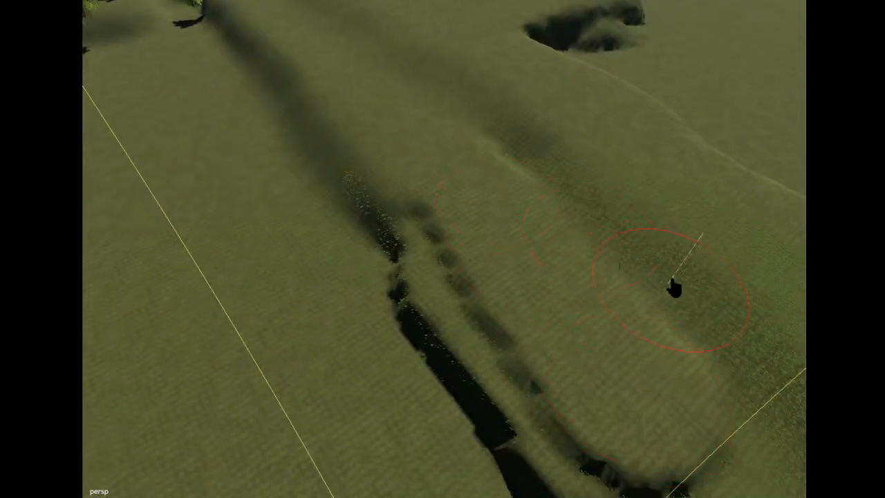
Smooth the stepped bank around the plateau's outer end into an even slope.
drag(468, 232, 682, 421)
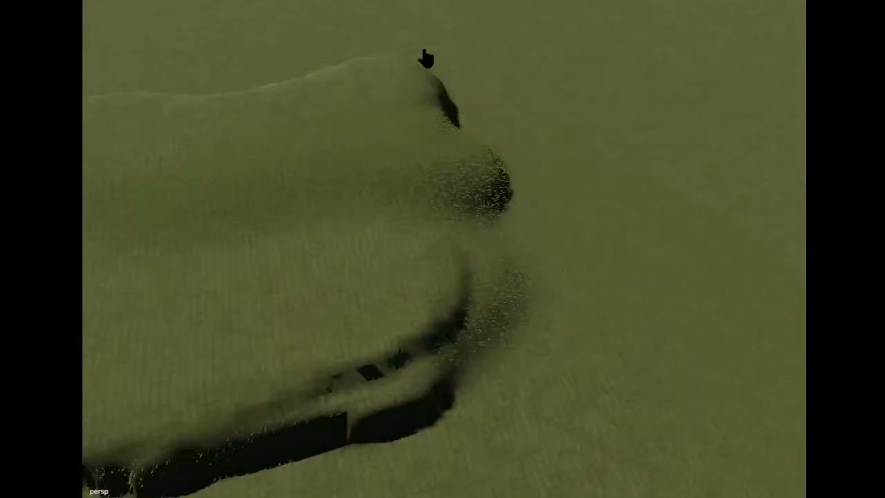
drag(425, 60, 234, 15)
mouse_move(384, 297)
mouse_down()
mouse_move(509, 281)
mouse_move(286, 364)
mouse_move(321, 341)
mouse_move(247, 352)
mouse_move(160, 339)
mouse_move(286, 352)
mouse_move(557, 255)
mouse_move(484, 223)
mouse_move(514, 191)
mouse_move(518, 338)
mouse_move(343, 374)
mouse_up()
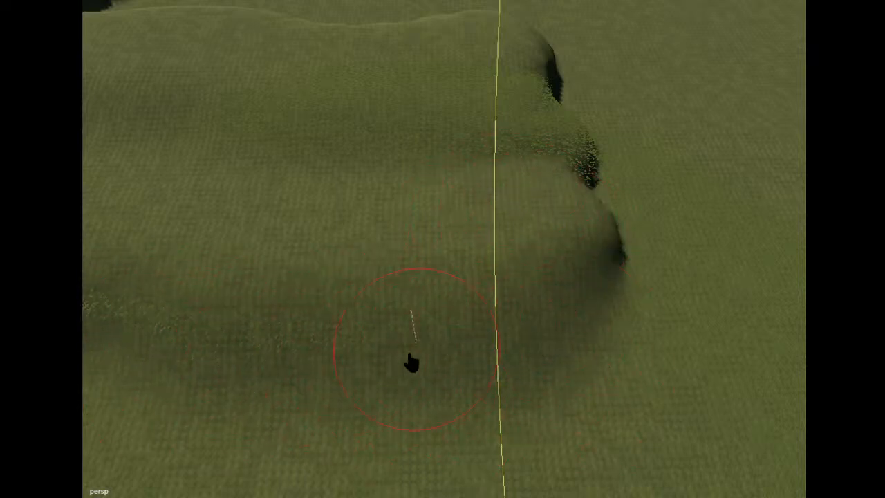
Delete the lone tree standing on the bank beside the grove and fill in the dark dip beneath it.
mouse_move(288, 58)
alt+mouse_down()
mouse_move(265, 15)
mouse_move(236, 6)
mouse_move(626, 212)
mouse_move(563, 258)
mouse_move(496, 257)
alt+mouse_up()
scroll(237, 6, up, 5)
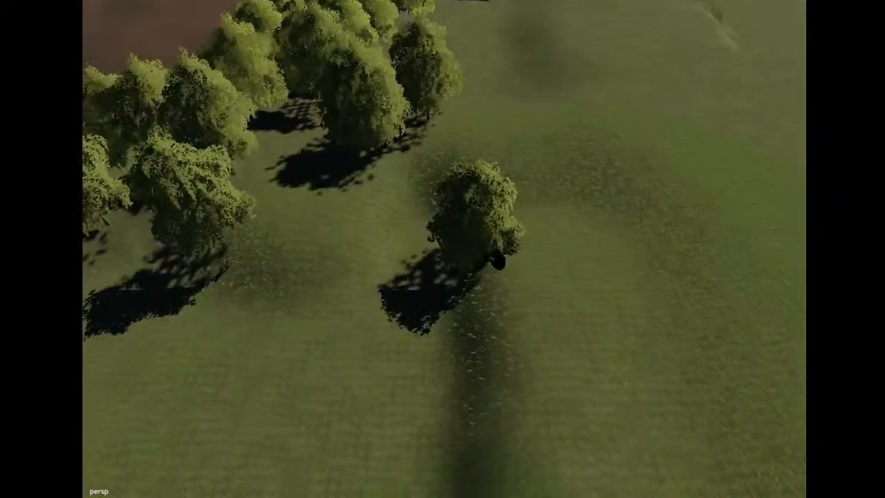
click(478, 209)
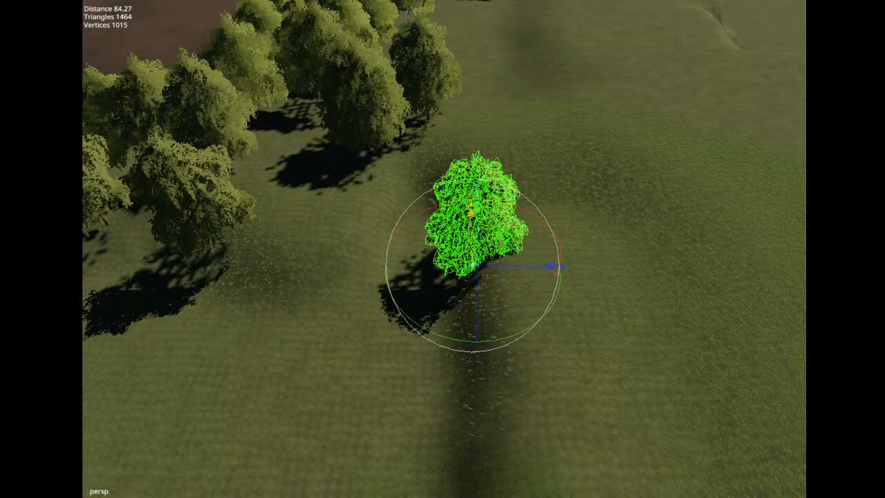
key(Delete)
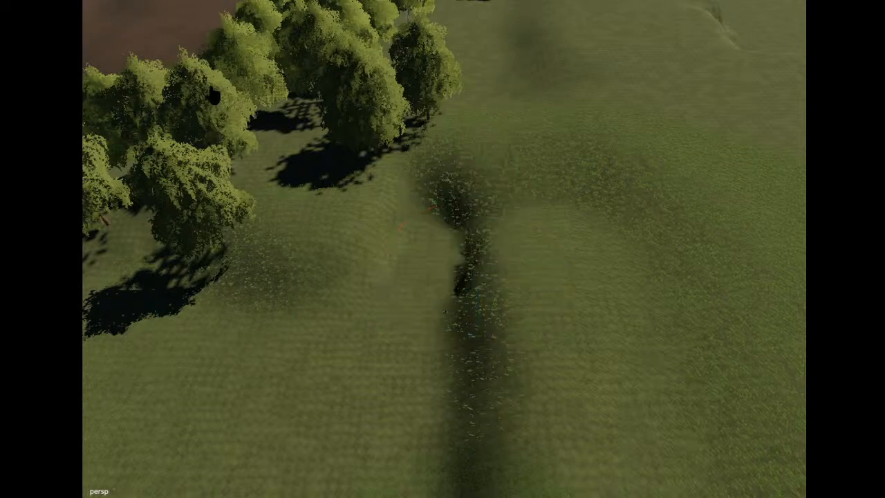
mouse_move(536, 278)
mouse_down()
mouse_move(542, 256)
mouse_move(518, 225)
mouse_move(540, 220)
mouse_move(500, 267)
mouse_move(588, 217)
mouse_up()
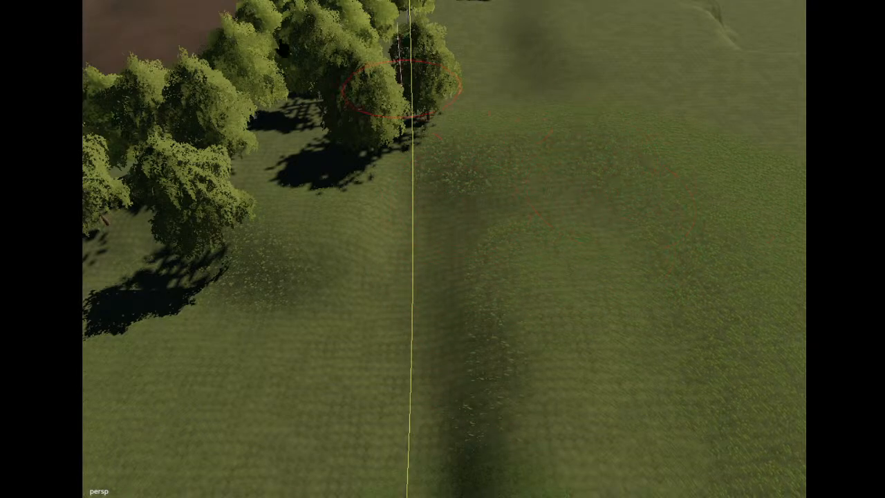
Blend the slope and hollow between the grove's edge and the ridge into one gentle incline.
alt+drag(193, 3, 507, 205)
scroll(467, 148, down, 5)
scroll(462, 226, down, 5)
scroll(512, 197, up, 5)
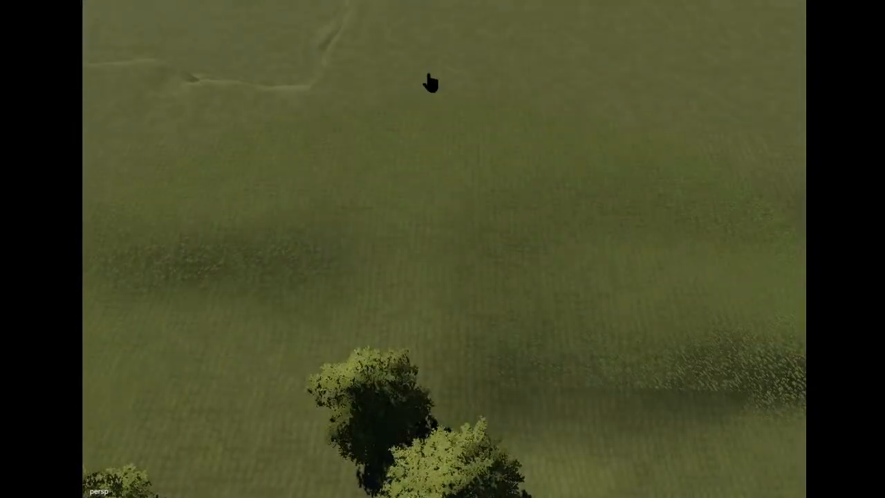
alt+drag(424, 44, 796, 166)
alt+drag(614, 217, 315, 398)
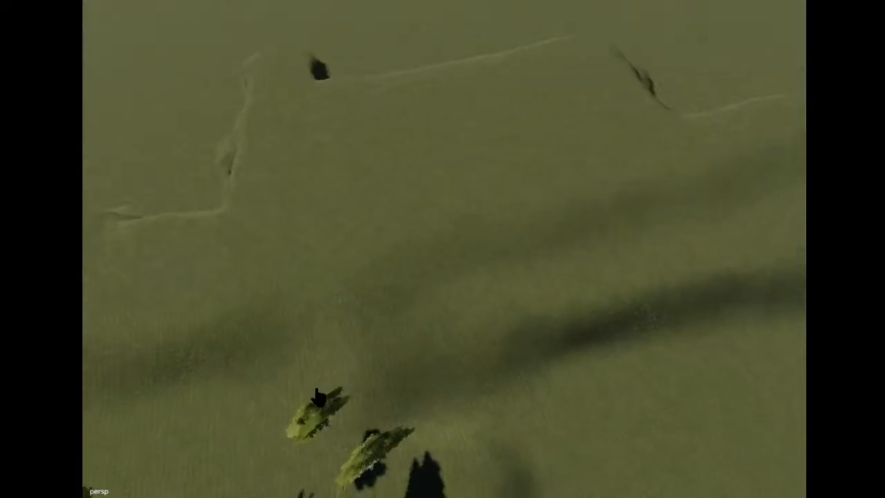
alt+drag(365, 379, 450, 359)
drag(561, 220, 481, 268)
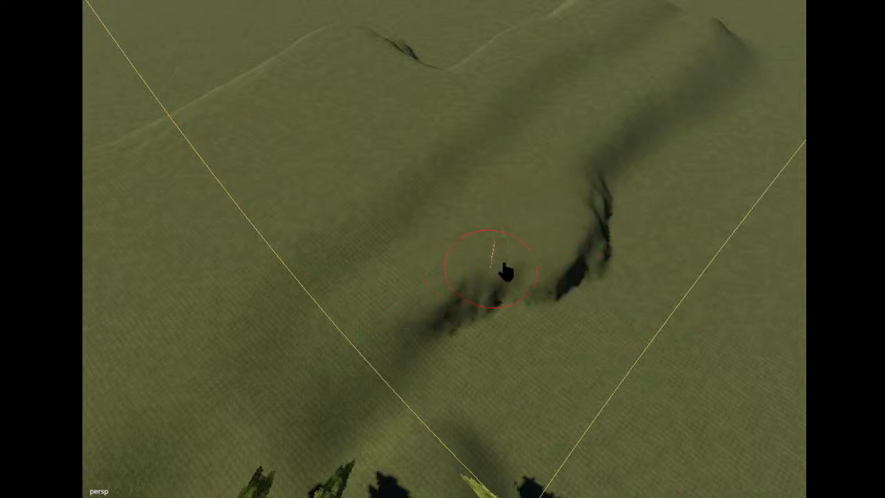
key(ctrl+z)
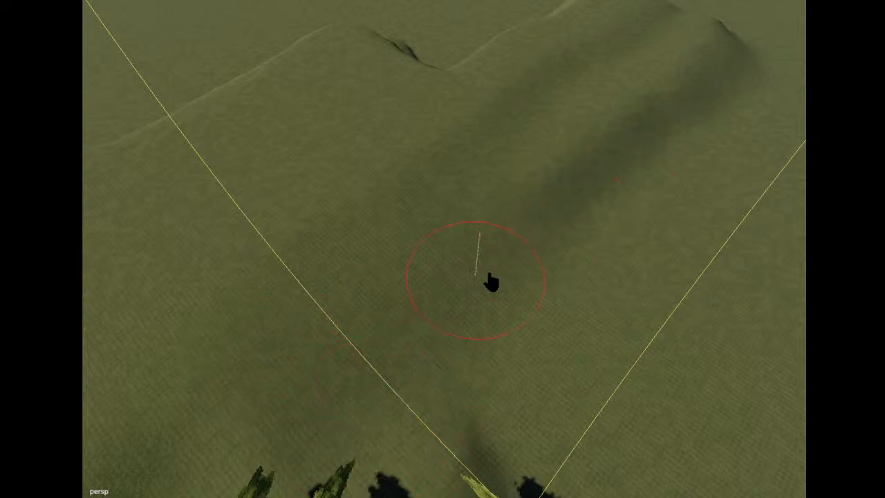
mouse_move(448, 82)
mouse_down()
mouse_move(576, 62)
mouse_move(546, 162)
mouse_move(699, 75)
mouse_up()
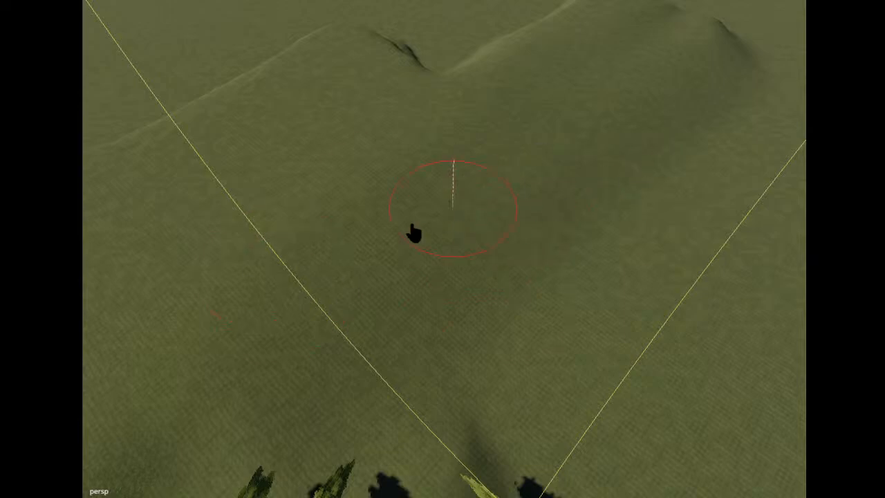
Smooth the top of the raised ground from the steep bank across to the far ridge.
mouse_move(387, 126)
alt+mouse_down()
mouse_move(274, 142)
mouse_move(482, 81)
mouse_move(510, 40)
mouse_move(519, 1)
mouse_move(502, 7)
mouse_move(503, 62)
alt+mouse_up()
scroll(487, 79, up, 5)
scroll(510, 39, up, 5)
scroll(510, 39, down, 5)
scroll(503, 7, down, 5)
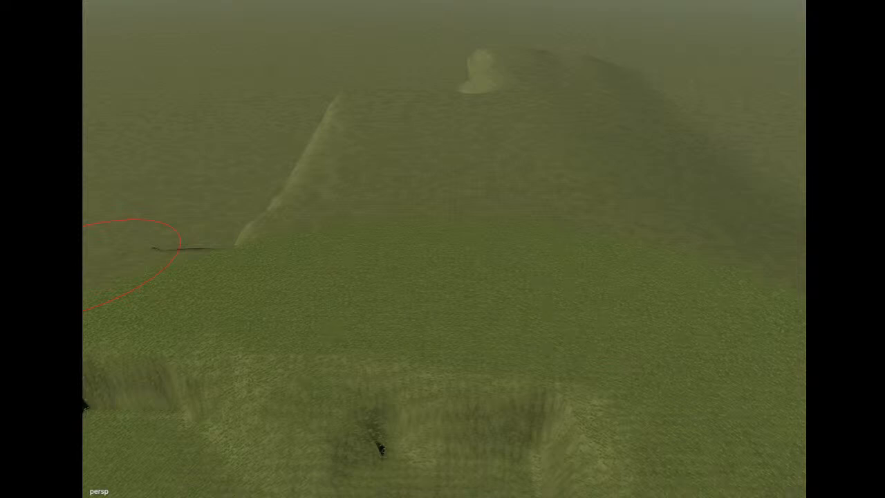
mouse_move(85, 263)
mouse_down()
mouse_move(514, 216)
mouse_move(432, 299)
mouse_move(240, 301)
mouse_move(749, 283)
mouse_move(645, 372)
mouse_move(479, 94)
mouse_move(563, 64)
mouse_move(604, 80)
mouse_up()
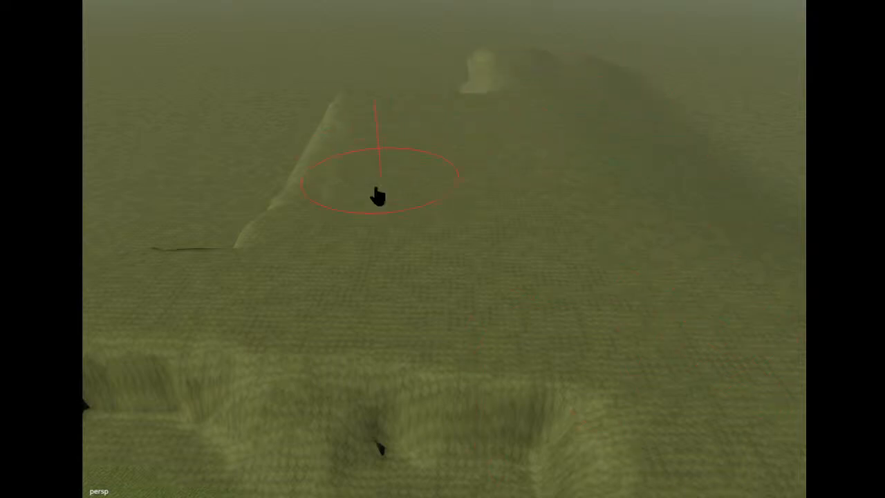
Even out the surface at the rounded far end of the raised ground.
mouse_move(415, 144)
alt+mouse_down()
mouse_move(419, 132)
mouse_move(458, 153)
mouse_move(431, 122)
mouse_move(427, 93)
mouse_move(388, 142)
mouse_move(184, 27)
alt+mouse_up()
mouse_move(558, 248)
mouse_down()
mouse_move(467, 212)
mouse_move(524, 236)
mouse_up()
key(ctrl+z)
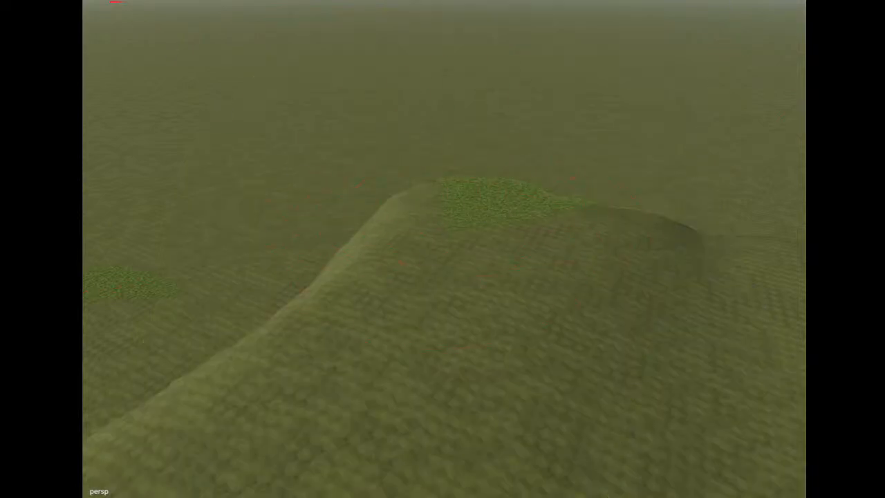
mouse_move(318, 218)
mouse_down()
mouse_move(390, 231)
mouse_move(601, 218)
mouse_up()
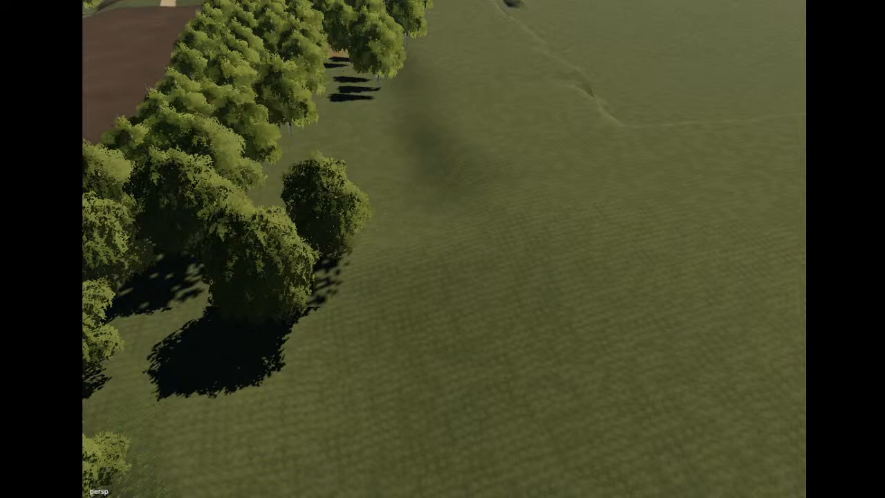
Paint a soil strip on the plateau from beside the grove, along the outer bank and back down the projecting section's far side.
alt+drag(323, 166, 518, 186)
scroll(537, 188, up, 3)
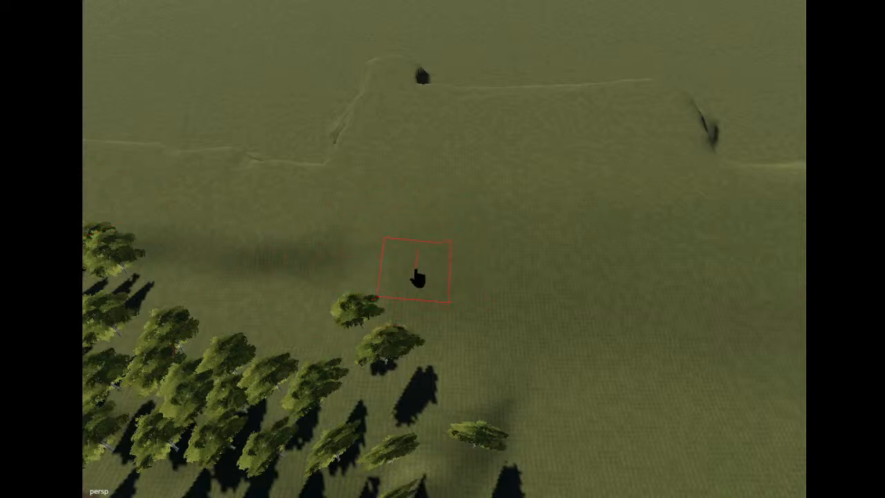
alt+drag(423, 76, 266, 170)
scroll(319, 180, up, 4)
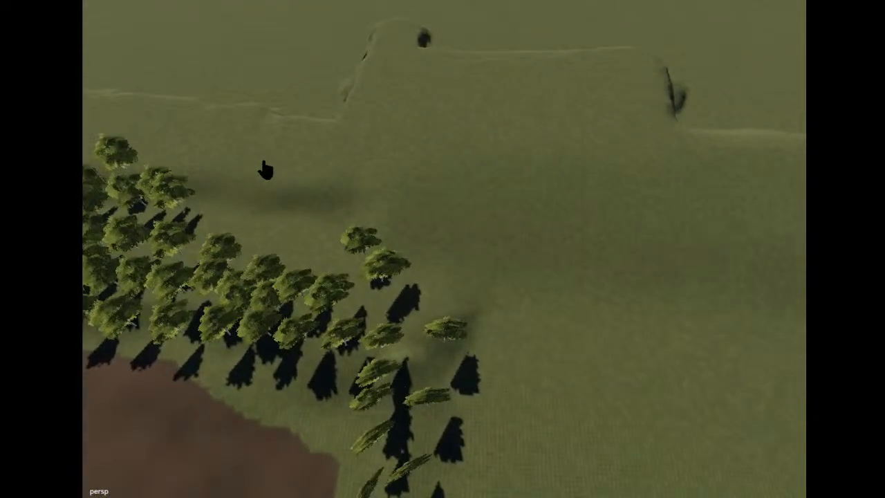
alt+drag(265, 170, 371, 251)
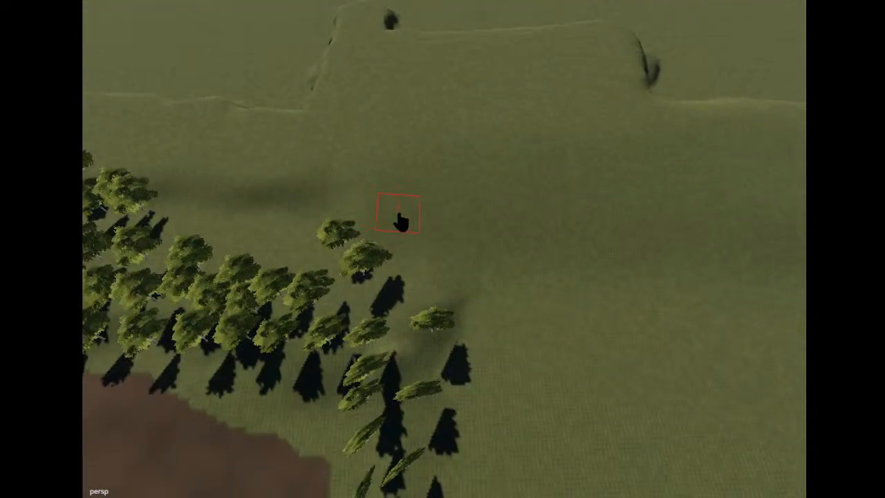
mouse_move(396, 206)
mouse_down()
mouse_move(401, 51)
mouse_move(596, 45)
mouse_move(617, 65)
mouse_move(636, 136)
mouse_up()
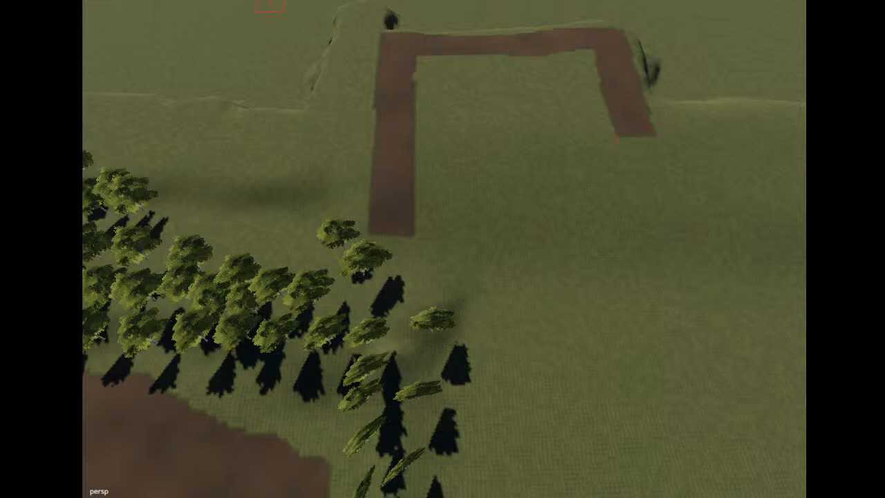
Extend the soil outline around the plateau's long arm and close it back at the projecting section.
mouse_move(387, 143)
right_down()
mouse_move(395, 154)
mouse_move(397, 129)
mouse_move(500, 128)
mouse_move(286, 134)
mouse_move(257, 186)
mouse_move(277, 142)
mouse_move(226, 80)
right_up()
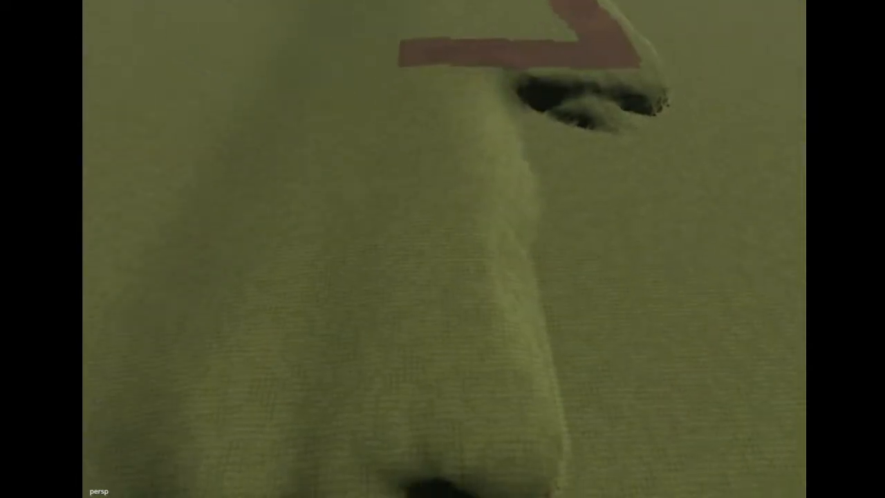
mouse_move(440, 77)
mouse_down()
mouse_move(442, 126)
mouse_move(295, 397)
mouse_move(163, 401)
mouse_up()
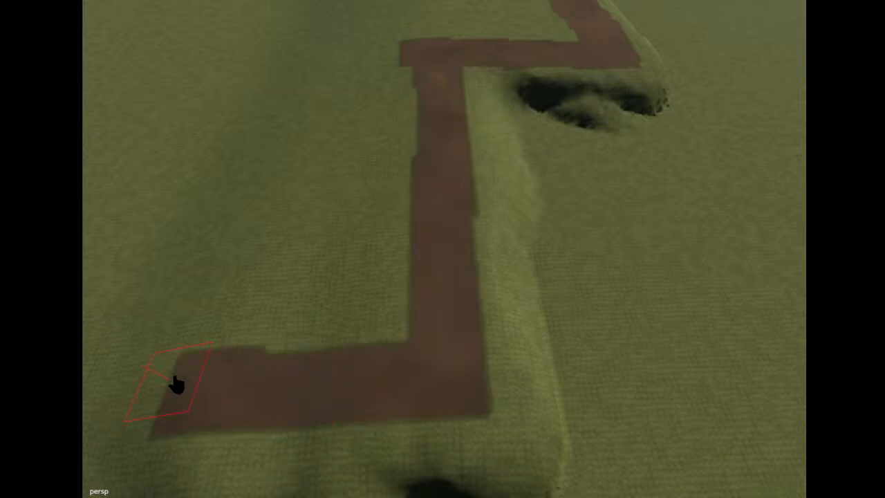
mouse_move(276, 94)
mouse_down()
mouse_move(287, 70)
mouse_move(400, 66)
mouse_move(374, 68)
mouse_up()
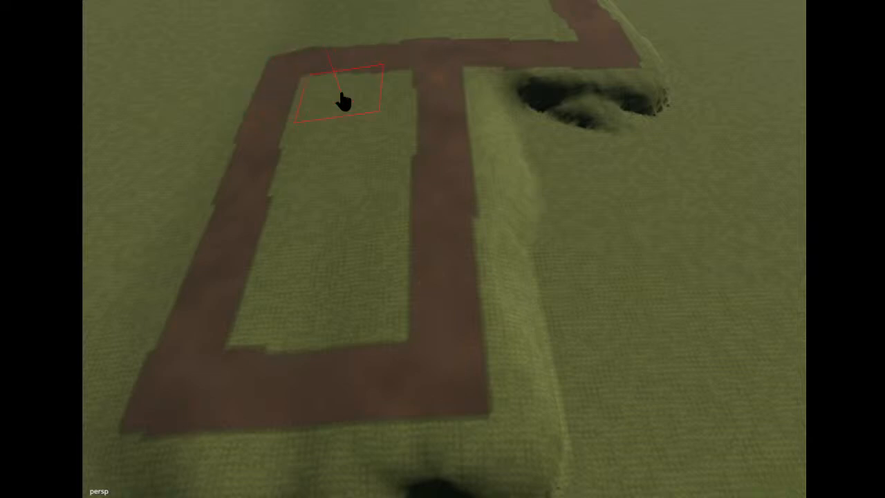
Fill the long arm of the outline with soil and carry the fill across to the strip beside the grove.
mouse_move(344, 101)
mouse_down()
mouse_move(333, 319)
mouse_move(373, 103)
mouse_up()
alt+drag(304, 104, 271, 42)
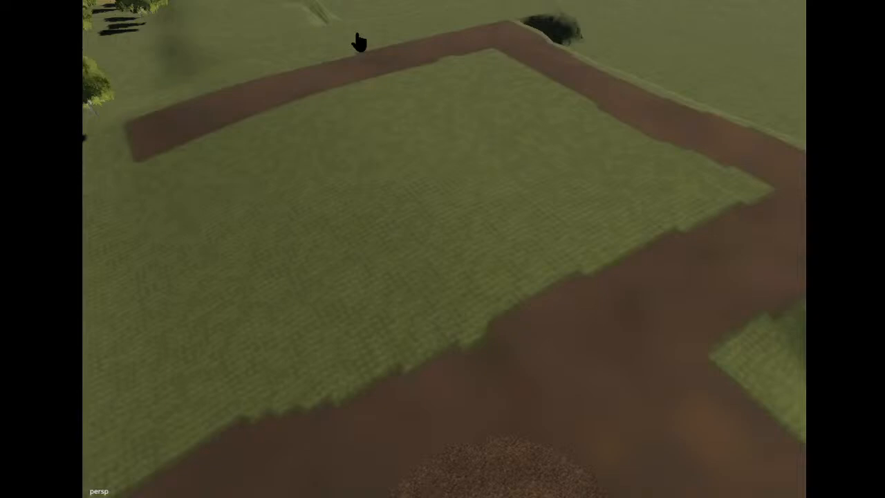
alt+drag(359, 43, 270, 47)
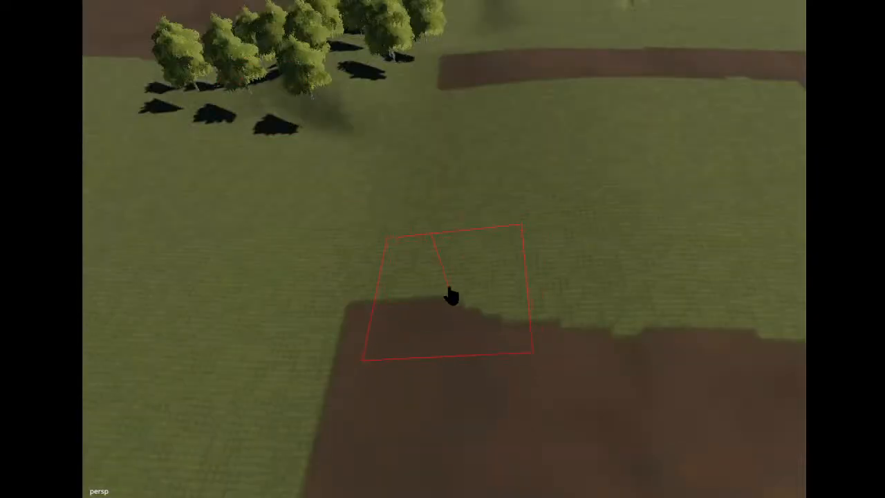
mouse_move(450, 292)
mouse_down()
mouse_move(464, 165)
mouse_move(506, 93)
mouse_up()
mouse_move(551, 131)
mouse_down()
mouse_move(604, 271)
mouse_move(678, 262)
mouse_up()
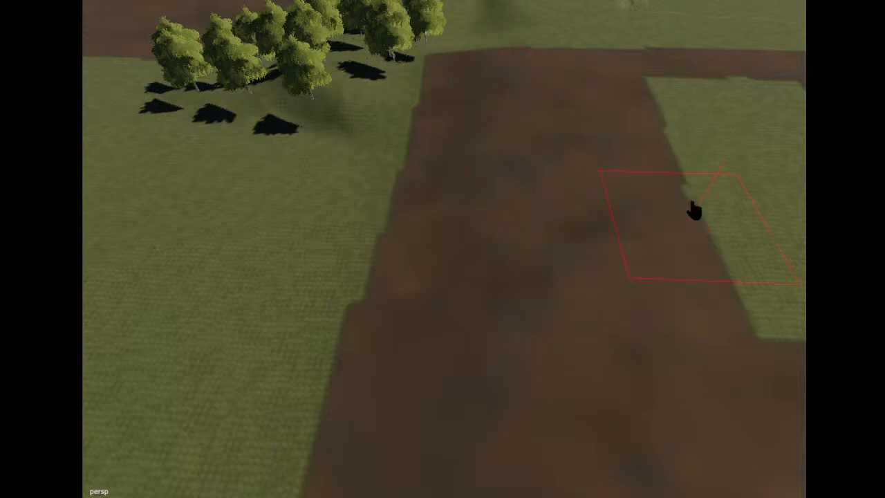
Fill the remaining grass inside the projecting section with soil to complete the L-shaped field.
alt+middle_drag(683, 282, 281, 47)
scroll(291, 56, down, 2)
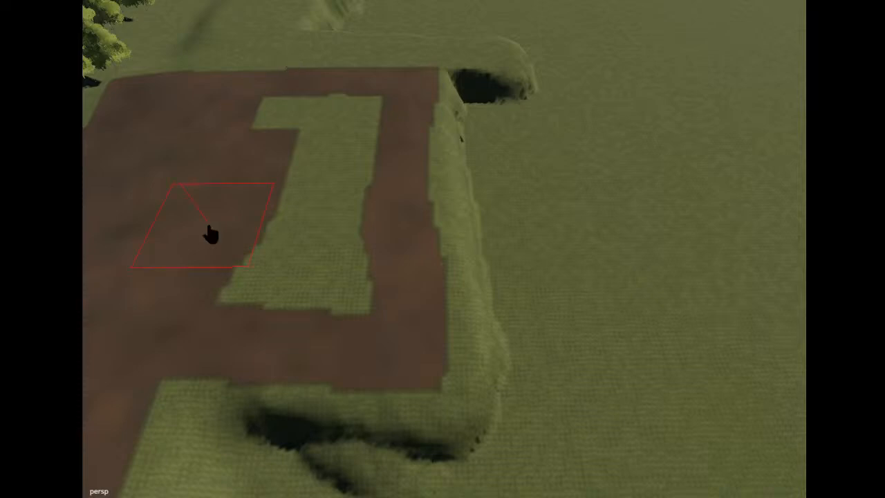
drag(209, 234, 309, 134)
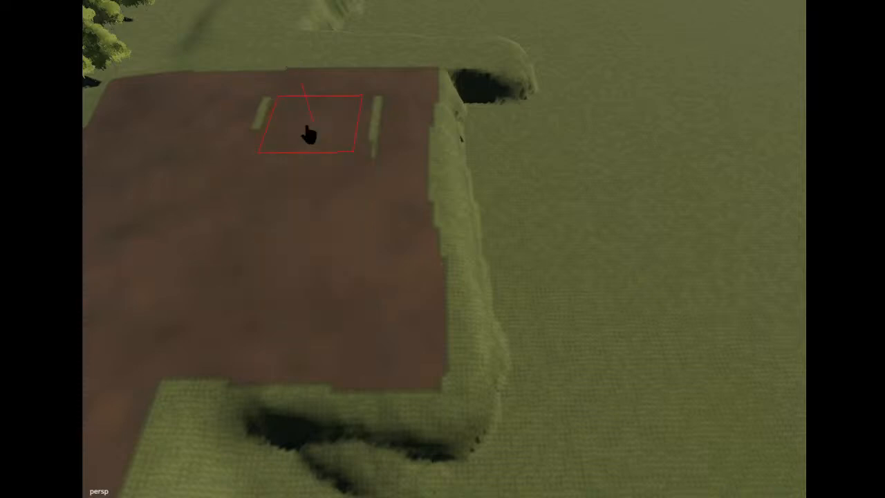
scroll(306, 128, down, 5)
alt+middle_drag(76, 104, 232, 100)
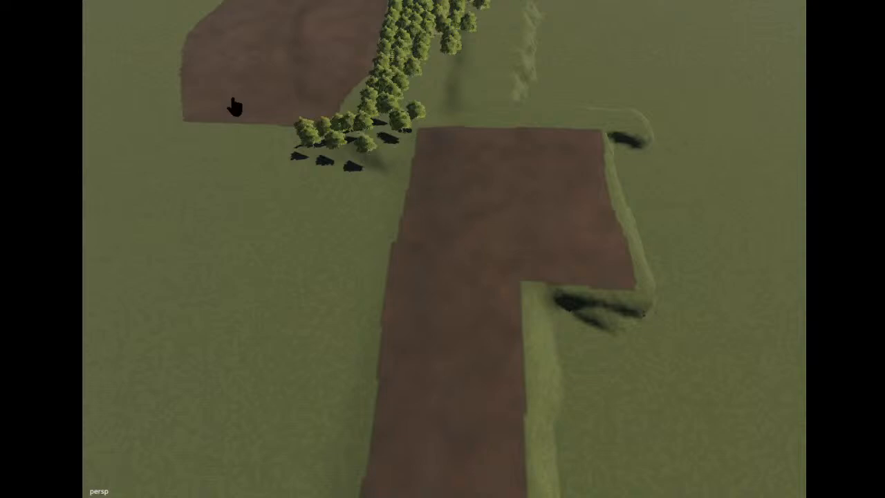
alt+drag(233, 105, 479, 107)
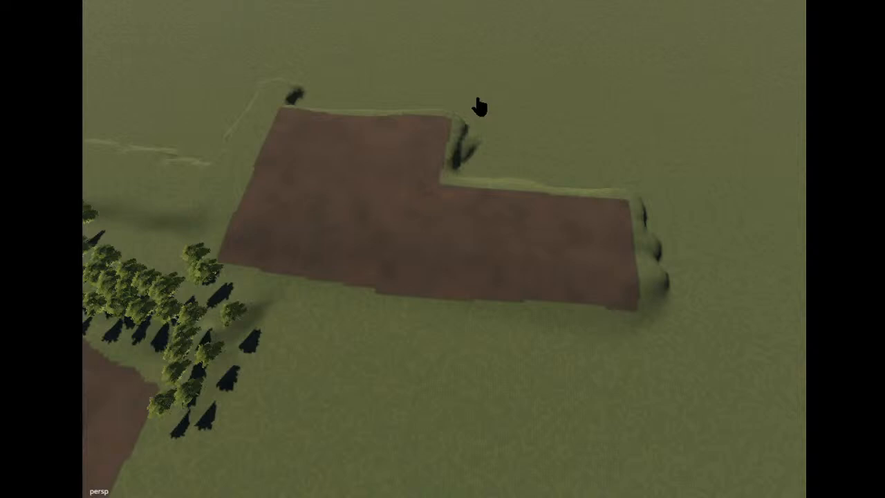
Level the bank along the inner edge of the field's long arm, from the inside corner to the arm's far end.
alt+drag(479, 107, 497, 58)
scroll(496, 62, up, 5)
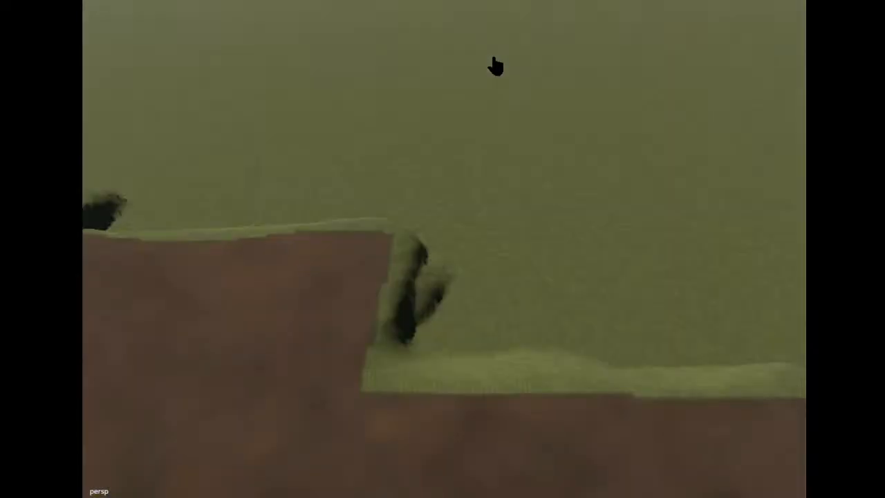
alt+drag(494, 59, 490, 85)
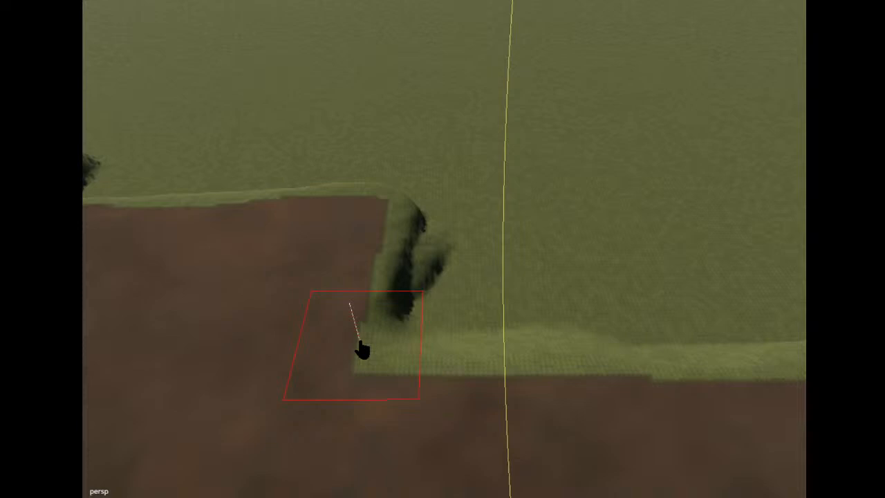
drag(363, 349, 287, 310)
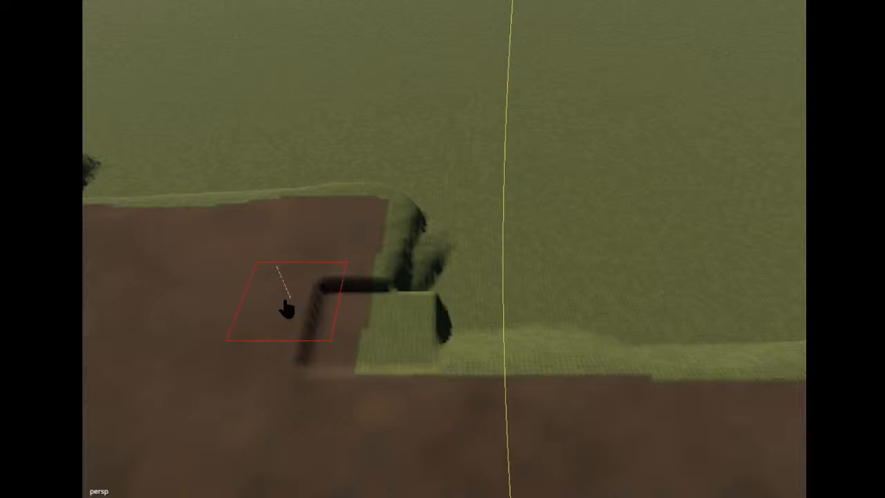
key(ctrl+z)
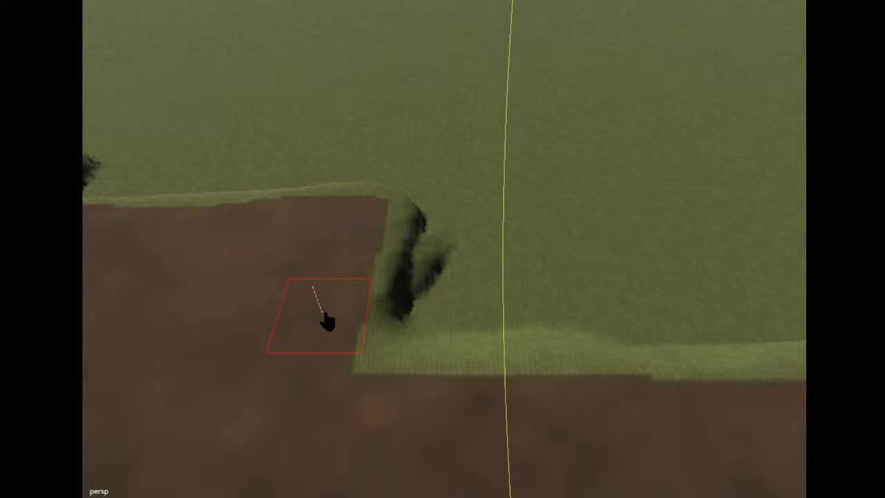
drag(326, 320, 740, 335)
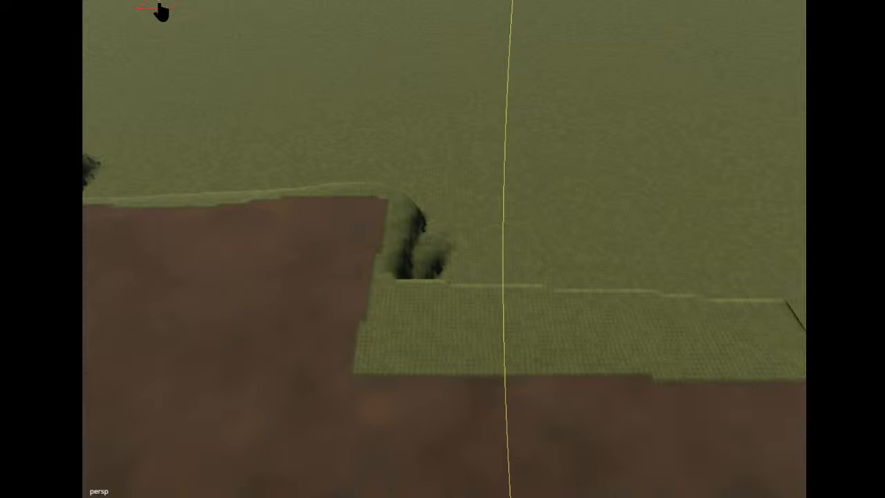
mouse_move(160, 4)
alt+mouse_down()
mouse_move(249, 57)
mouse_move(121, 24)
alt+mouse_up()
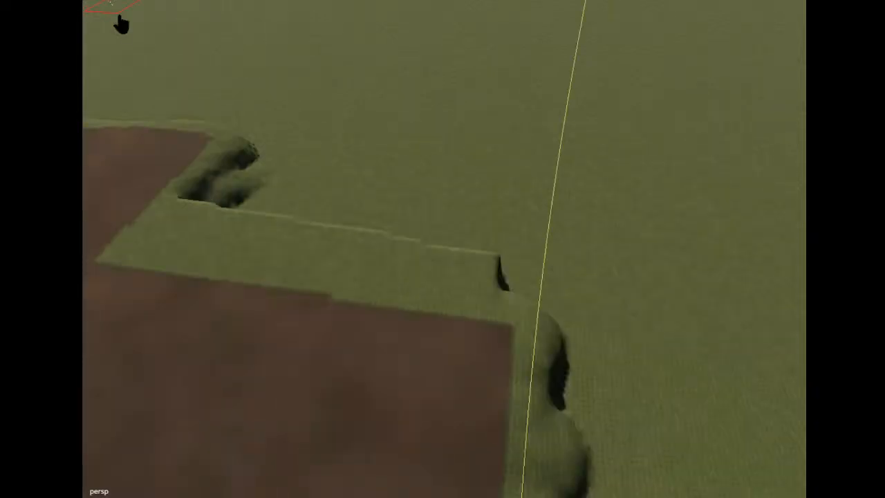
click(498, 283)
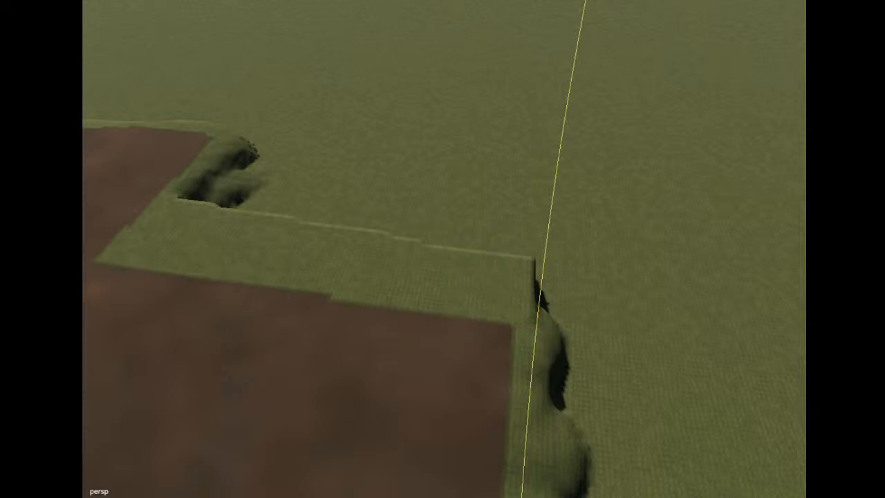
Widen the field's long arm by painting soil over most of the levelled grass strip along its inner edge.
alt+drag(202, 144, 176, 173)
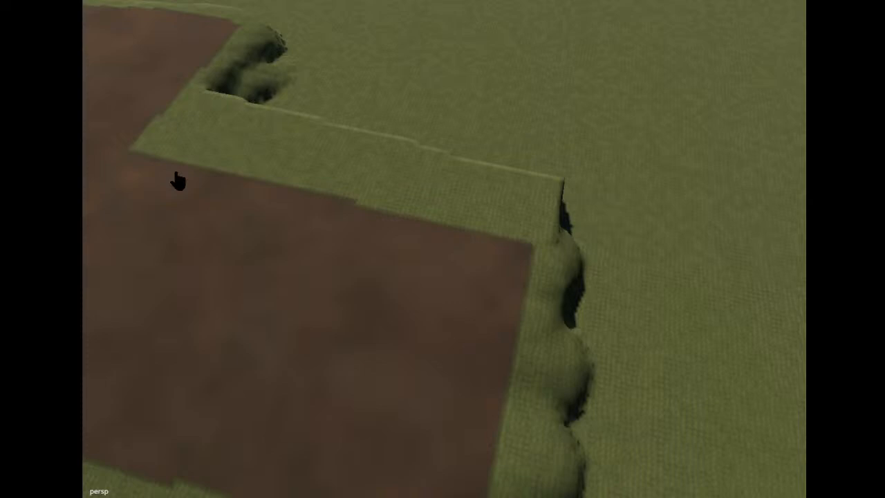
alt+drag(177, 180, 504, 125)
scroll(490, 133, up, 3)
scroll(491, 134, down, 2)
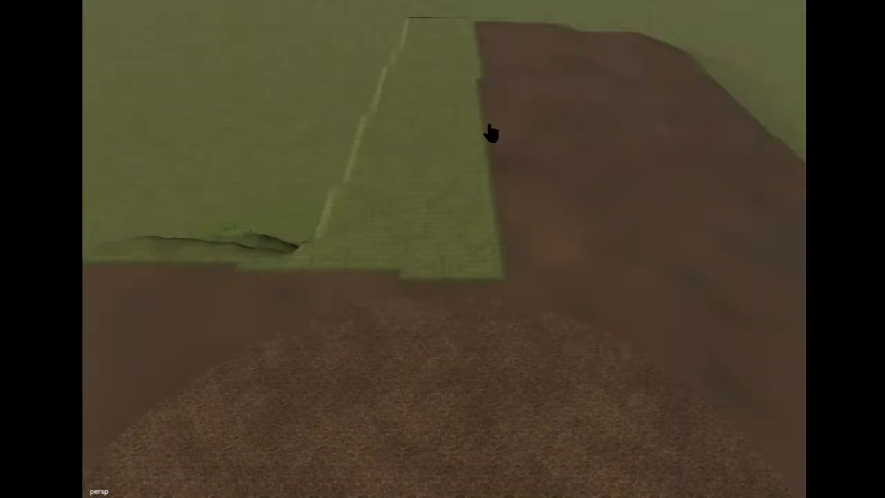
scroll(491, 133, down, 2)
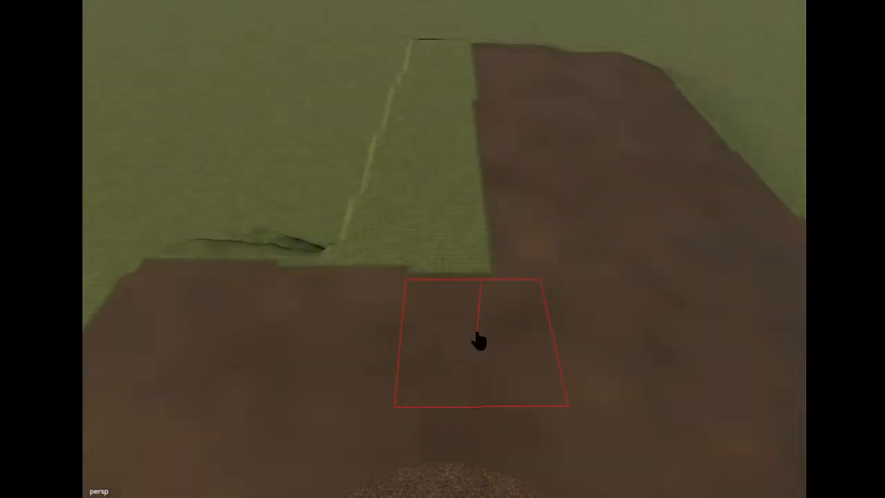
mouse_move(479, 341)
mouse_down()
mouse_move(460, 83)
mouse_move(448, 370)
mouse_up()
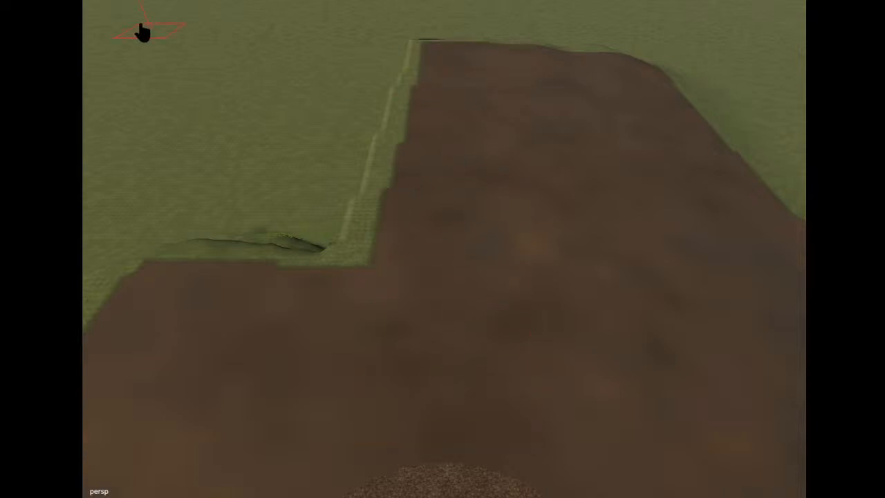
Inspect the L-shaped field from several sides, along with the grass between it, the grove and the plateau's bank.
alt+middle_drag(245, 97, 254, 150)
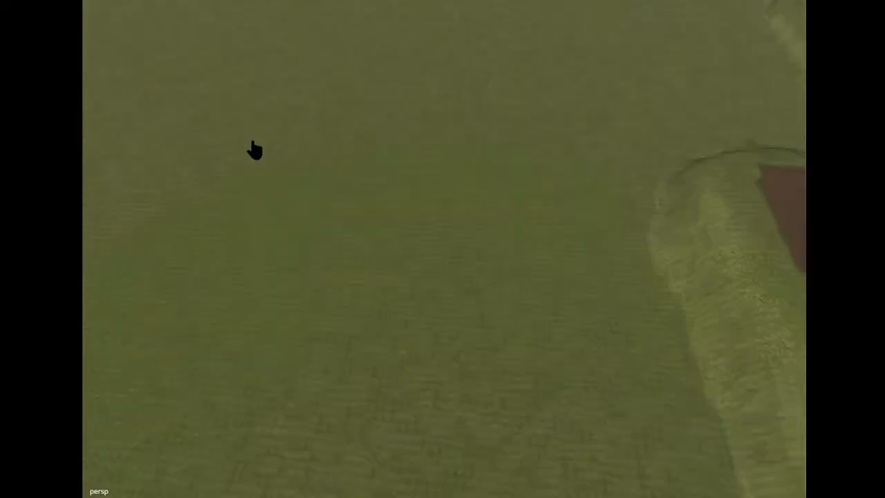
alt+drag(256, 151, 295, 183)
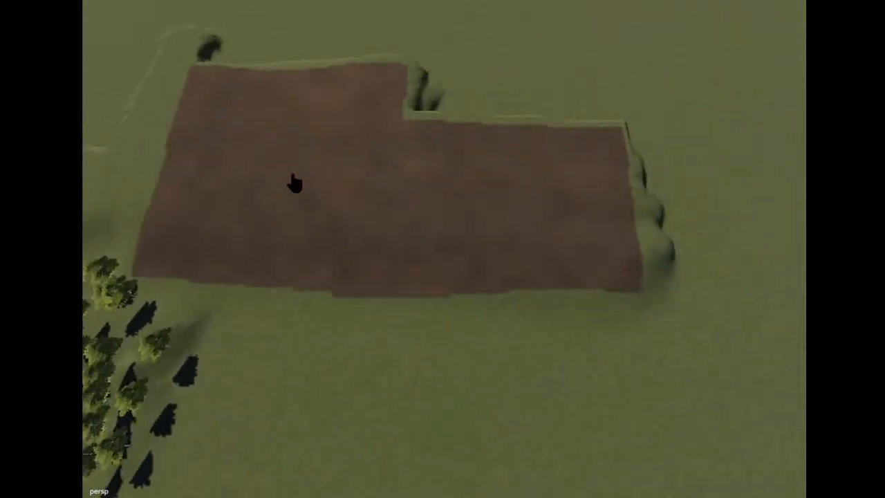
scroll(295, 183, down, 2)
key(Left)
alt+drag(295, 183, 525, 89)
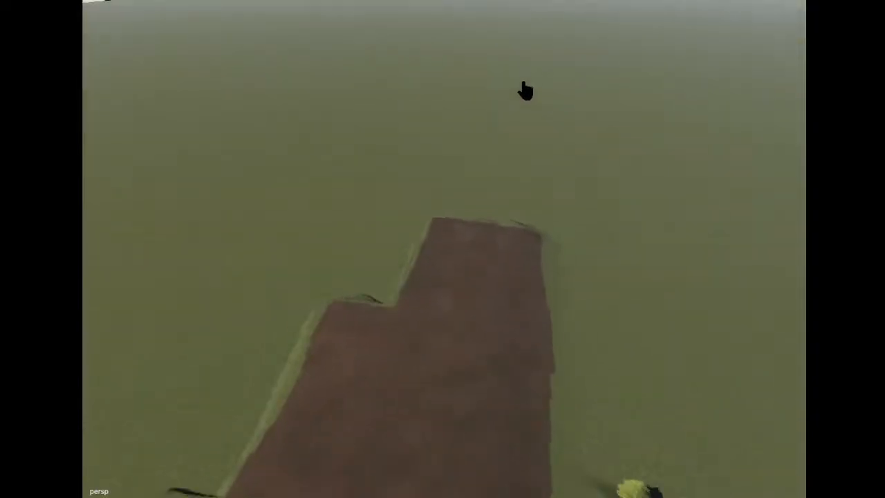
scroll(526, 89, up, 4)
alt+drag(502, 132, 494, 140)
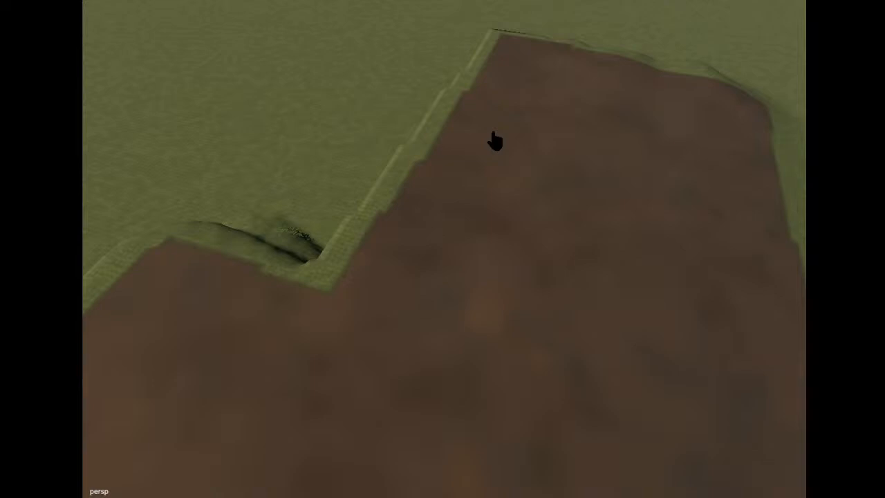
alt+drag(494, 140, 419, 175)
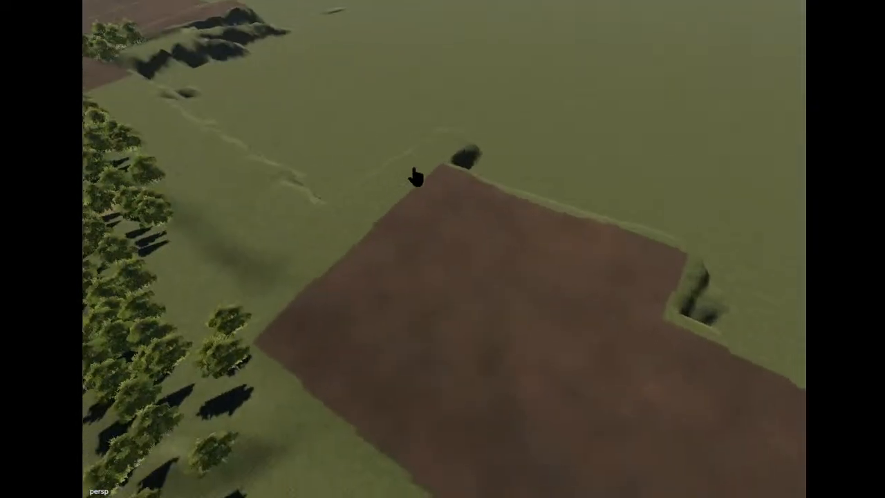
alt+middle_drag(419, 175, 413, 178)
scroll(413, 177, up, 4)
alt+drag(413, 178, 316, 125)
scroll(358, 146, down, 5)
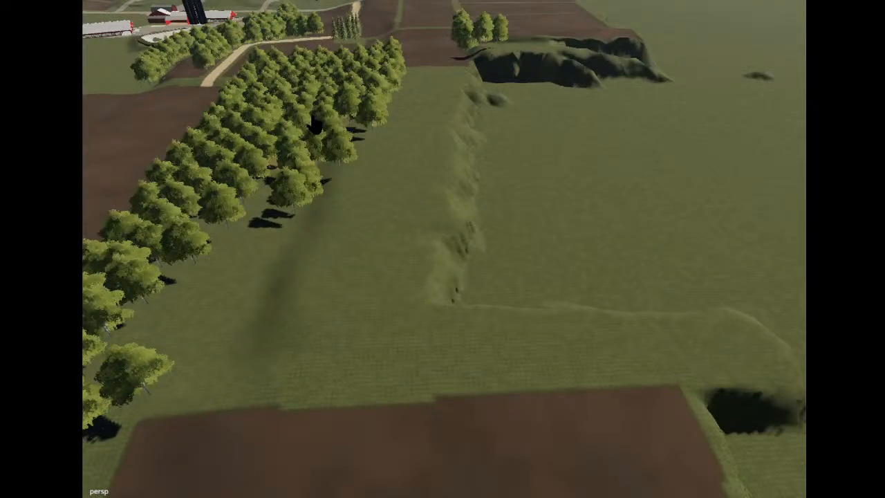
Duplicate a grove tree by interactive placement, adding copies along the grove's plateau side and around its end near the new field.
alt+drag(372, 143, 270, 93)
scroll(367, 123, up, 3)
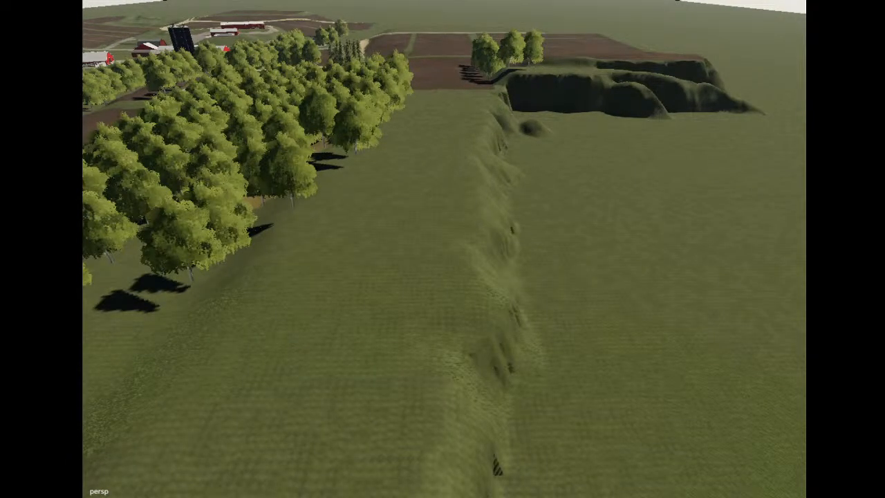
click(350, 142)
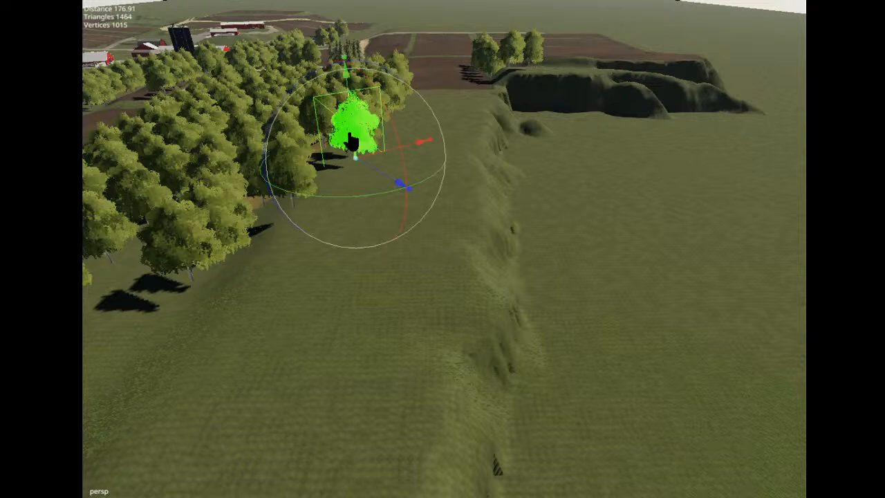
key(ctrl+b)
click(356, 163)
click(353, 180)
click(345, 208)
click(336, 239)
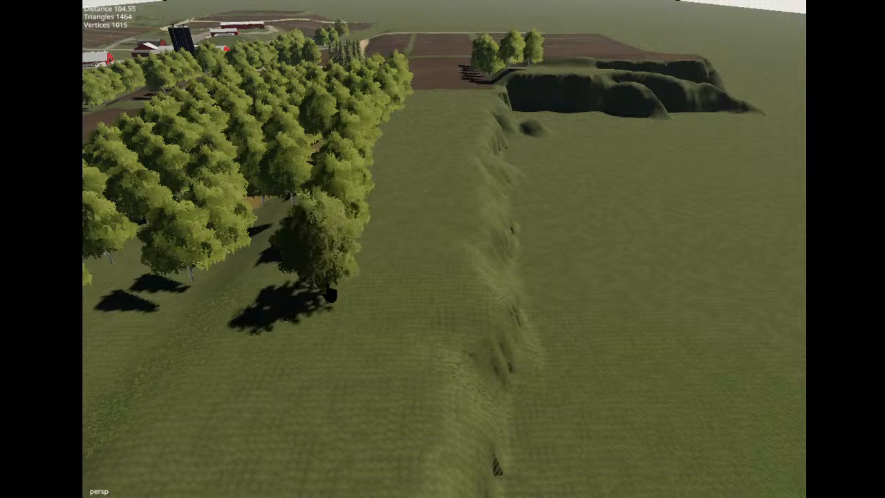
click(331, 298)
click(296, 361)
click(180, 360)
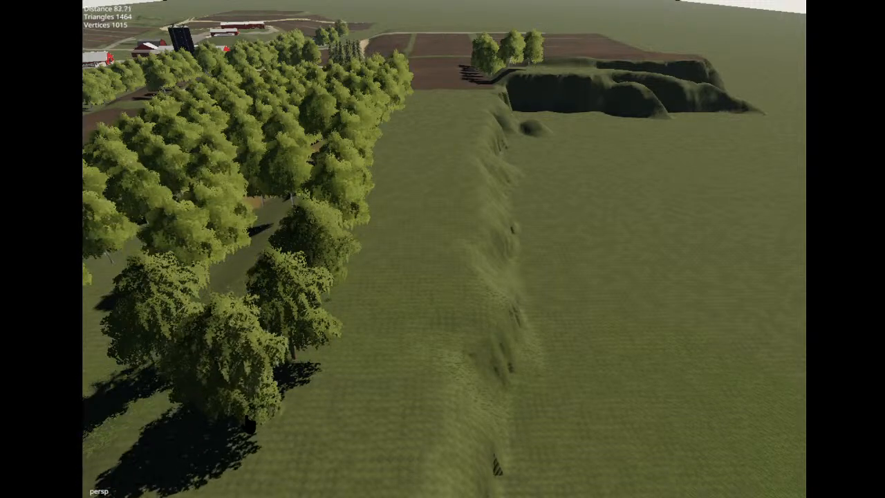
click(258, 440)
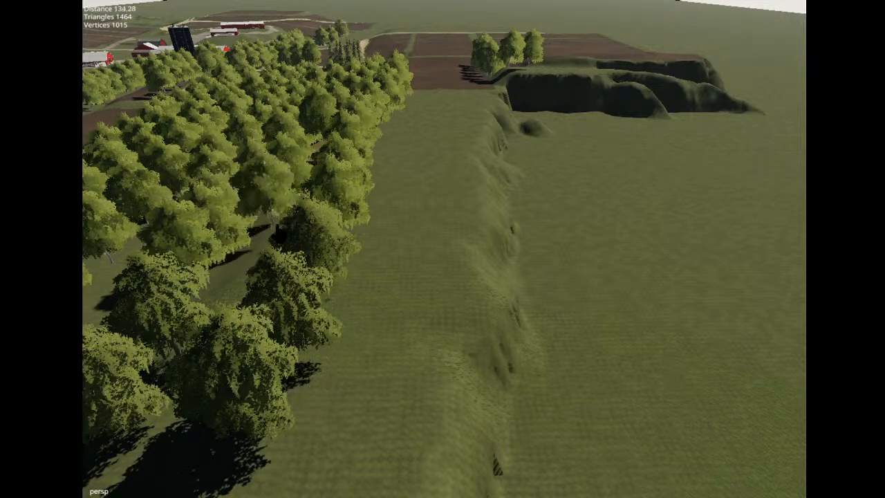
click(278, 222)
key(Escape)
click(448, 236)
Duplicate another grove tree and place a line of copies down the open gap in the middle of the grove.
alt+drag(449, 236, 437, 256)
alt+middle_drag(438, 256, 441, 260)
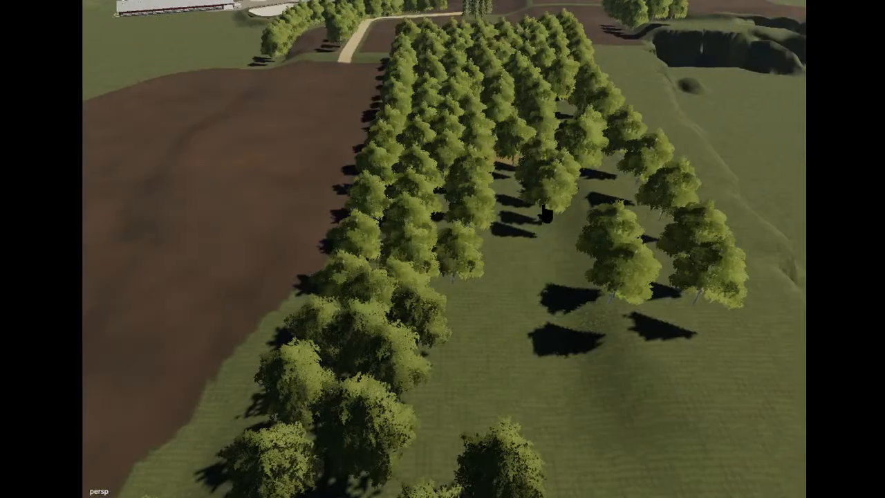
click(543, 207)
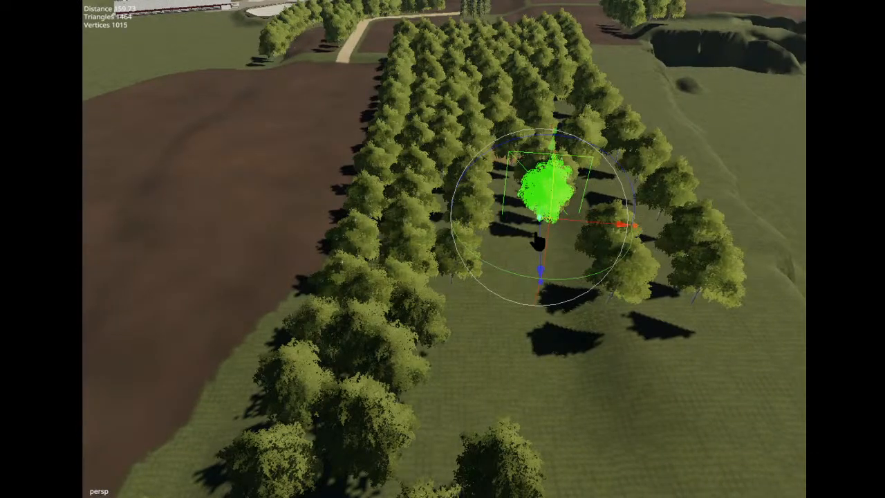
key(ctrl+b)
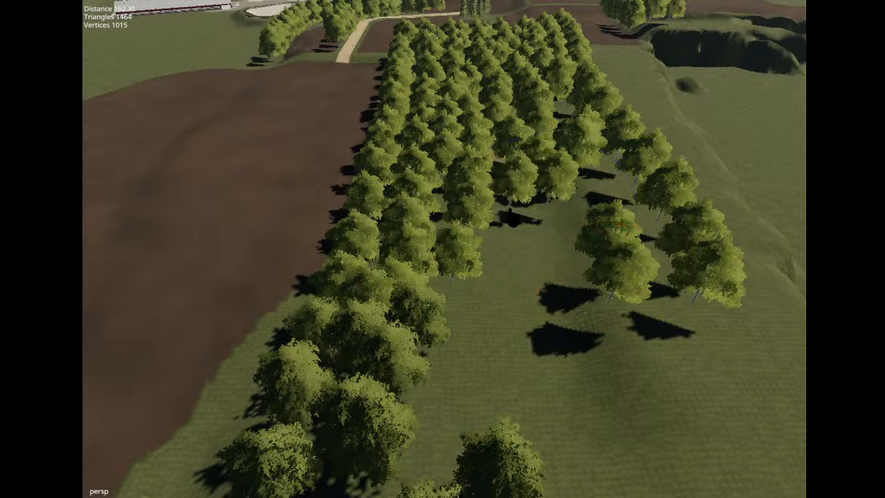
click(518, 219)
click(523, 249)
click(510, 290)
click(486, 365)
click(440, 456)
click(548, 448)
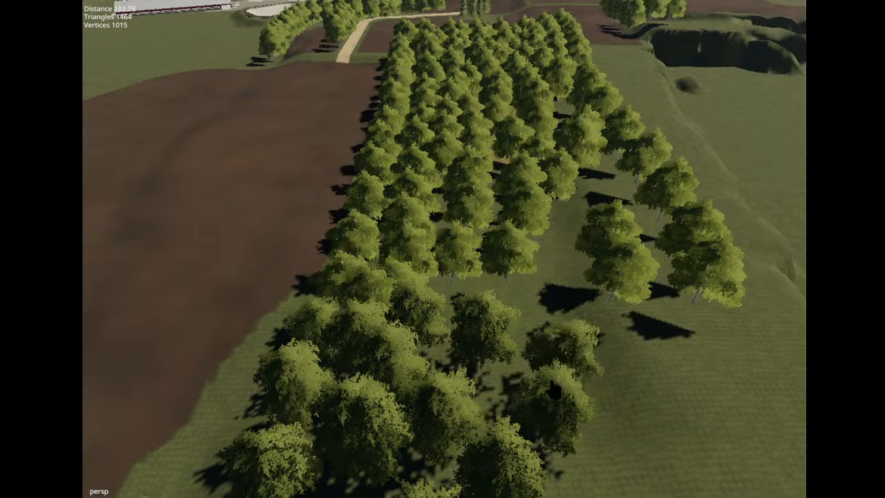
Fill the remaining gaps between the rows and thicken the end of the grove near the new field with more tree copies.
click(551, 357)
click(617, 367)
click(500, 424)
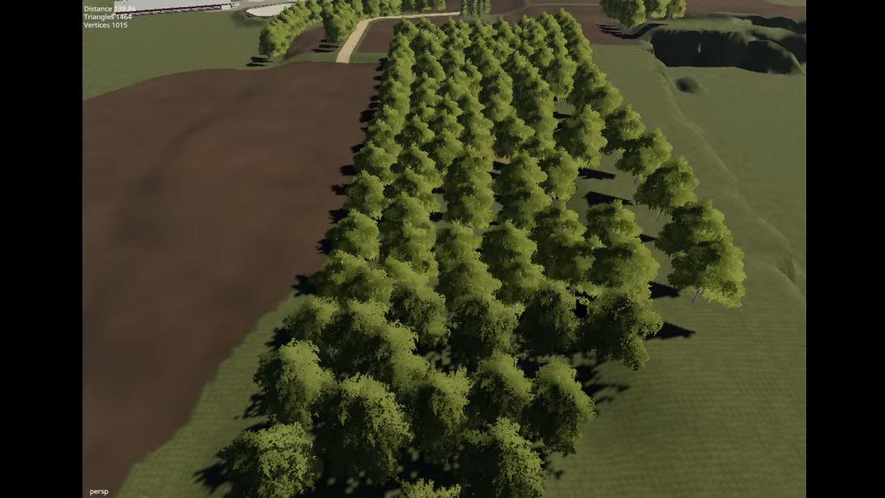
click(566, 278)
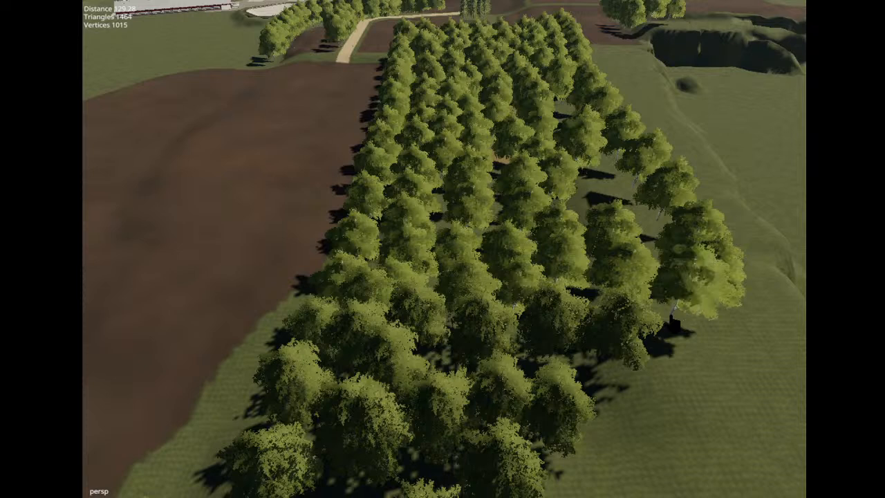
click(609, 204)
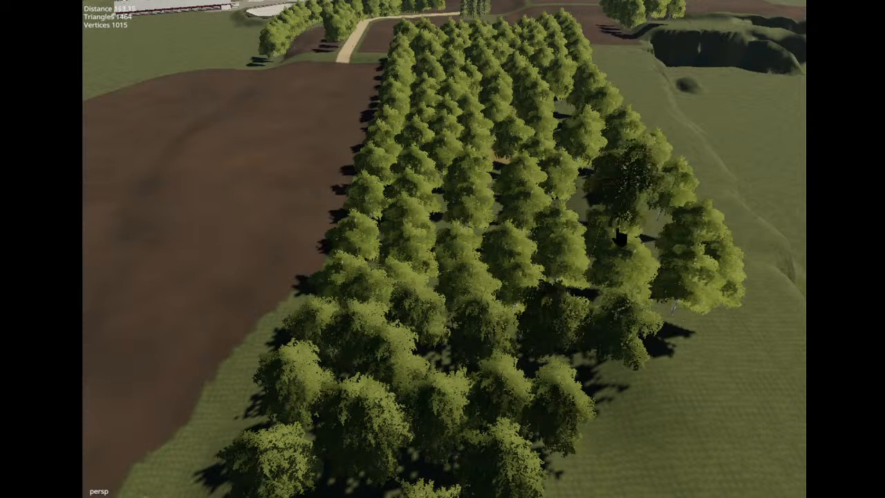
click(675, 276)
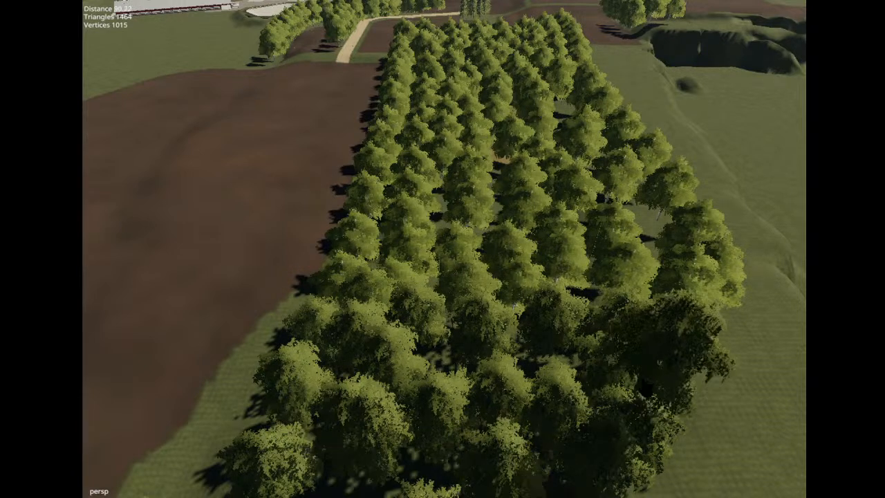
click(680, 361)
click(686, 417)
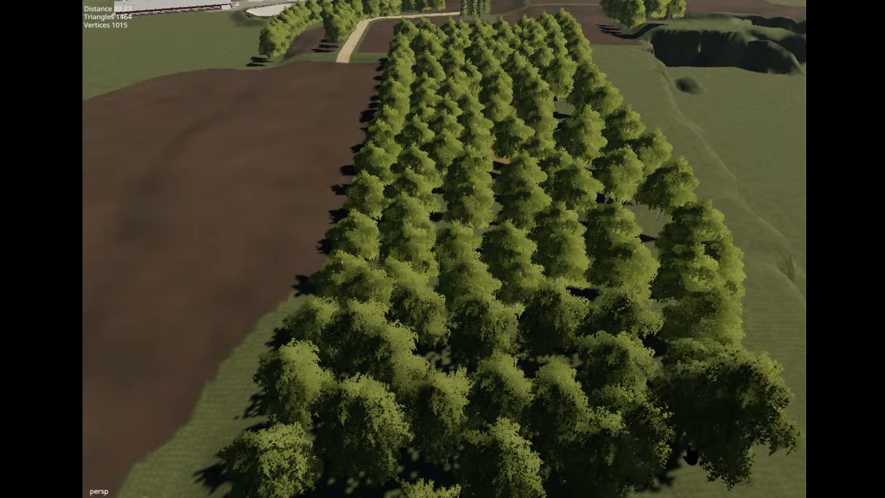
key(Escape)
click(788, 340)
Duplicate a tree at the grove's edge and place copies along its grass side and around the end near the L-shaped field.
alt+drag(713, 345, 486, 348)
scroll(524, 341, down, 8)
scroll(486, 348, up, 4)
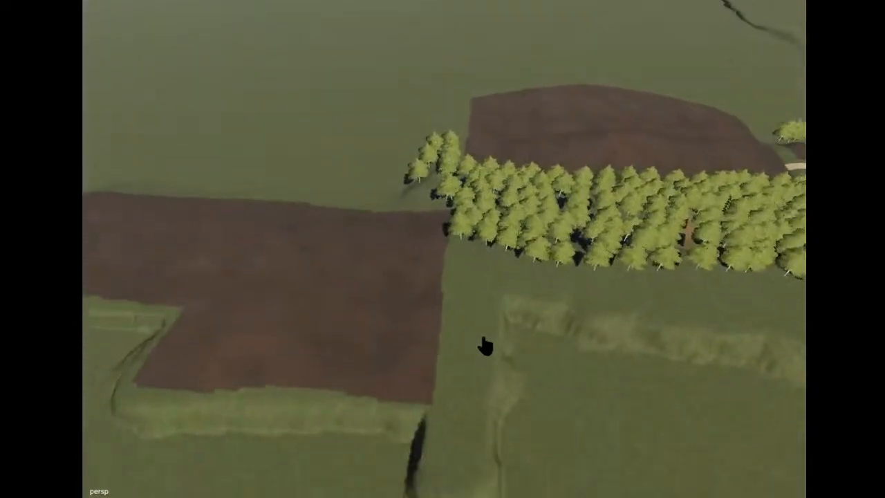
scroll(490, 340, up, 5)
click(475, 294)
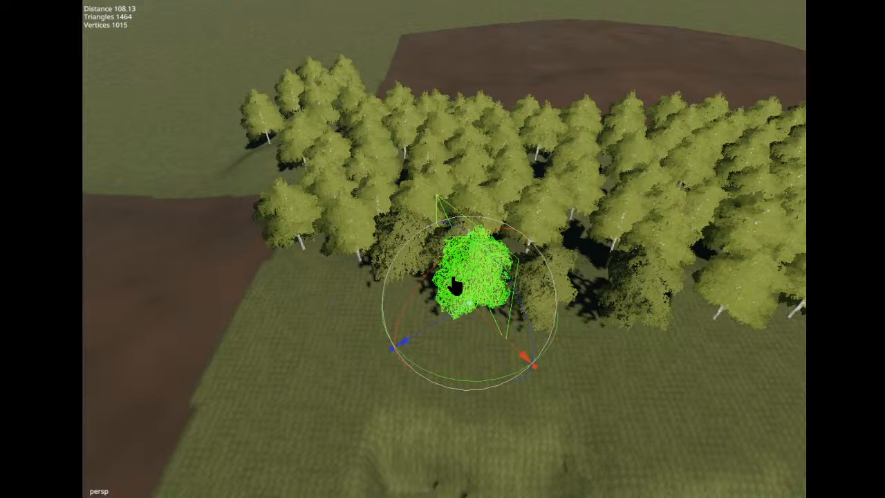
key(ctrl+b)
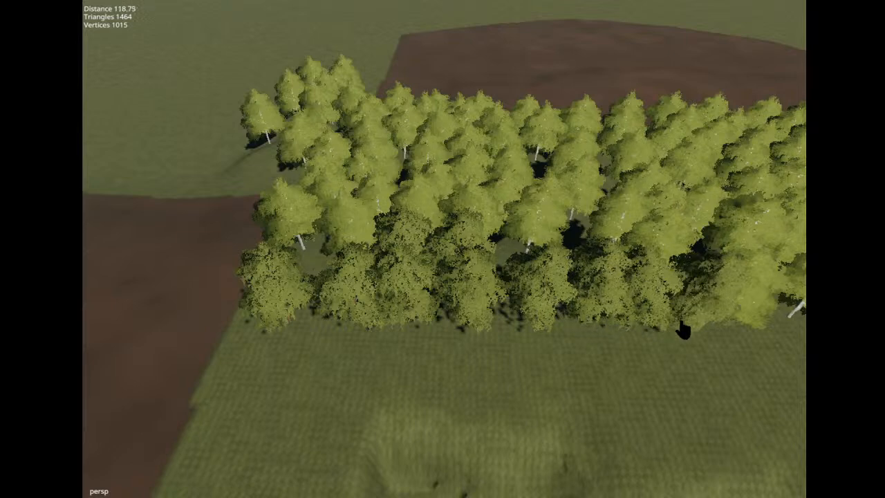
click(774, 330)
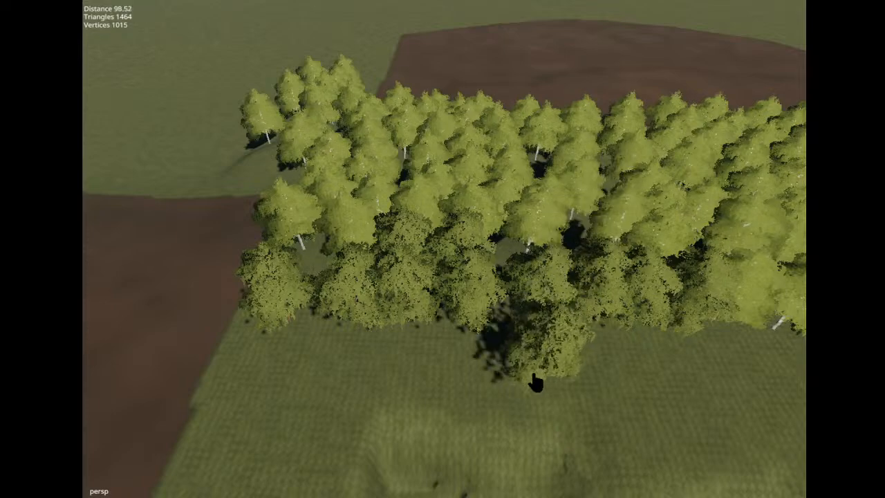
drag(311, 491, 268, 178)
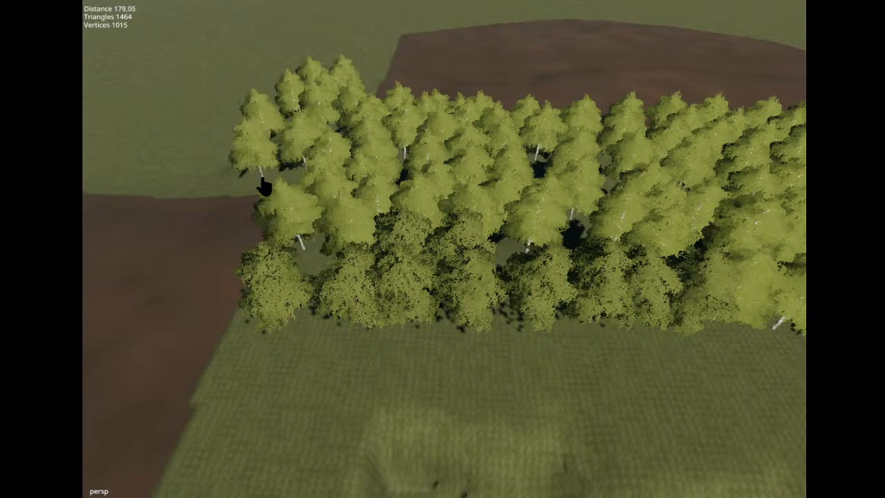
click(375, 376)
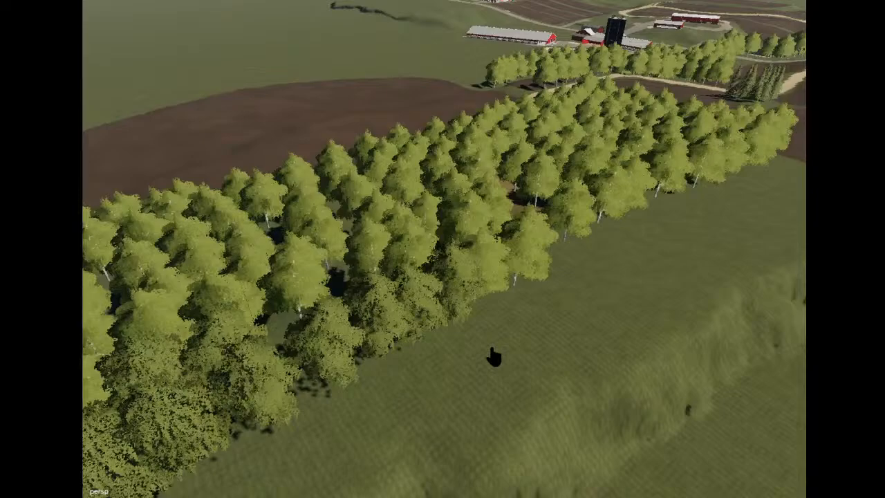
Examine the extended grove from above and survey the overall layout of fields, roads and farm buildings.
scroll(494, 356, down, 5)
alt+drag(496, 357, 332, 363)
scroll(505, 357, up, 5)
scroll(332, 363, down, 4)
scroll(332, 363, down, 6)
alt+middle_drag(332, 363, 496, 367)
alt+drag(496, 367, 522, 373)
scroll(492, 340, down, 5)
scroll(510, 382, down, 5)
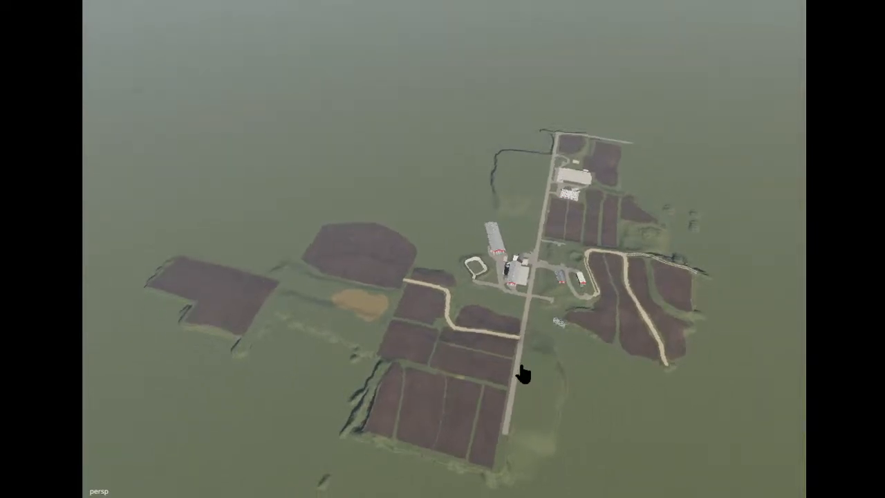
alt+drag(522, 372, 350, 227)
scroll(425, 344, up, 4)
scroll(394, 365, up, 2)
scroll(568, 350, down, 5)
scroll(568, 350, down, 2)
scroll(540, 336, up, 3)
scroll(569, 330, up, 2)
scroll(569, 330, up, 2)
scroll(509, 346, up, 5)
scroll(408, 298, up, 4)
scroll(450, 278, down, 4)
Inspect the L-shaped field, its surrounding banks and the grass next to the grove's end.
alt+drag(450, 279, 611, 386)
scroll(532, 321, down, 5)
scroll(569, 322, down, 3)
scroll(636, 337, down, 4)
scroll(650, 343, down, 3)
scroll(650, 343, down, 2)
scroll(486, 347, up, 3)
scroll(540, 297, up, 3)
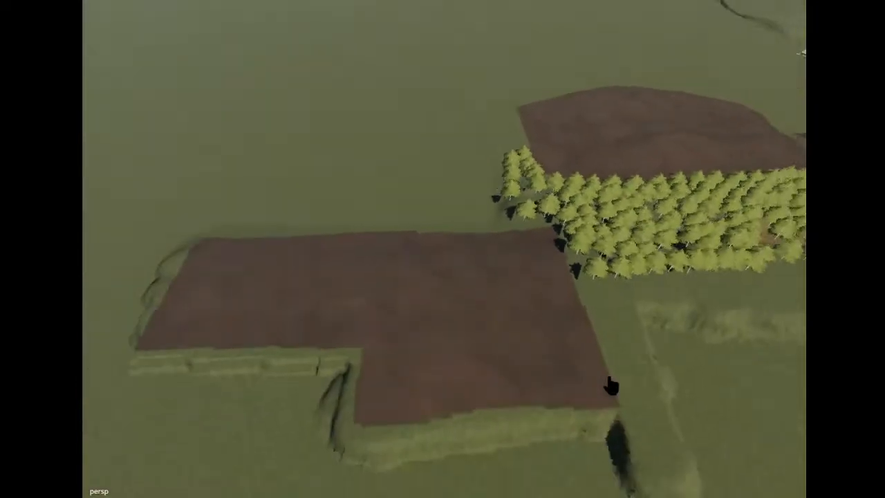
alt+middle_drag(611, 386, 610, 386)
scroll(611, 386, up, 4)
alt+drag(482, 376, 519, 358)
scroll(516, 365, up, 3)
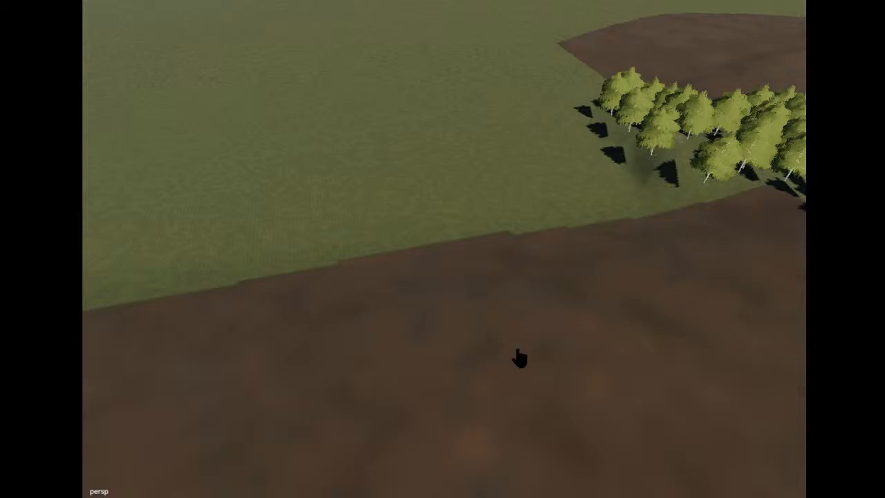
alt+drag(514, 357, 479, 315)
key(d)
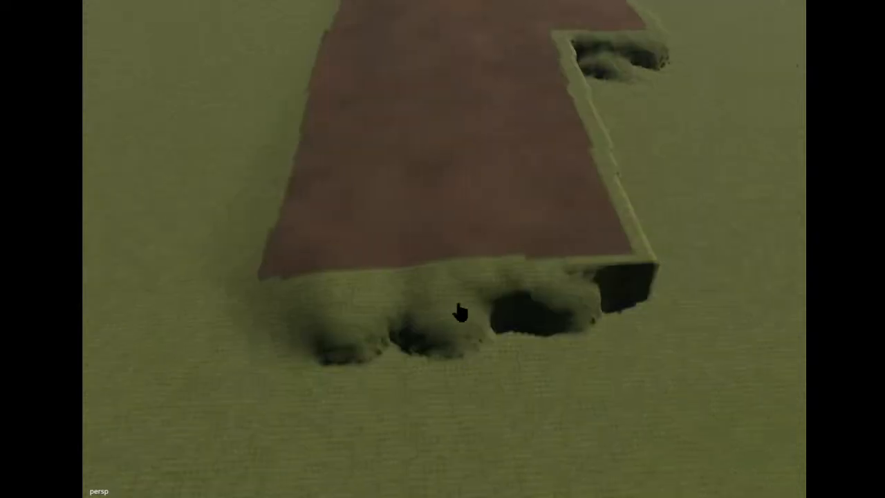
Sculpt the ragged bank beside the grove outward into level ground with a straight edge running to the L-shaped field.
alt+drag(581, 287, 572, 254)
scroll(579, 163, up, 5)
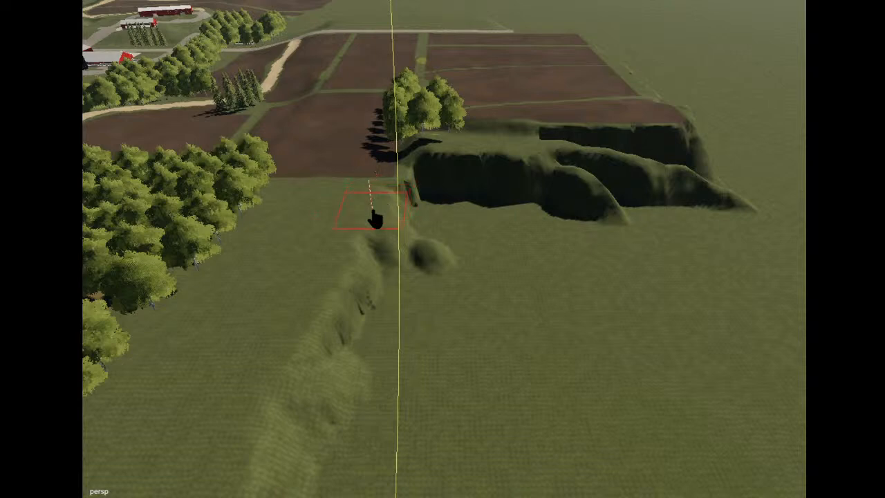
mouse_move(374, 200)
mouse_down()
mouse_move(376, 243)
mouse_move(352, 339)
mouse_move(303, 477)
mouse_up()
alt+drag(414, 138, 476, 180)
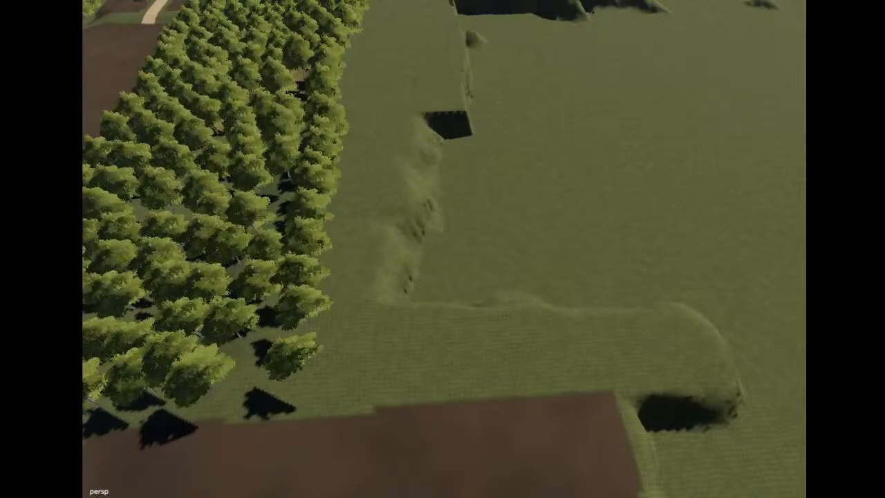
mouse_move(430, 111)
mouse_down()
mouse_move(446, 171)
mouse_move(435, 297)
mouse_move(416, 233)
mouse_up()
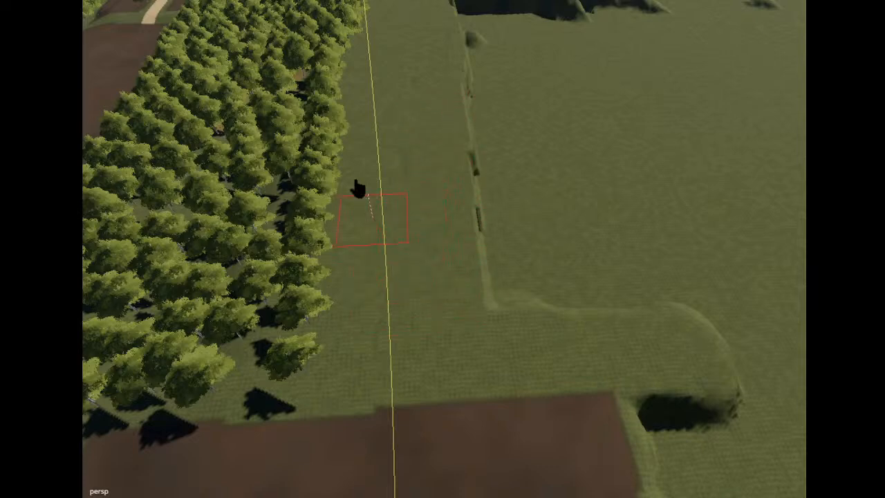
Examine the steep ridges and hollows around the outer corner of the divided fields and the bank along their edge.
alt+drag(160, 43, 308, 230)
scroll(405, 75, up, 3)
scroll(445, 245, down, 5)
scroll(449, 227, up, 3)
scroll(393, 231, up, 2)
scroll(325, 229, down, 4)
scroll(308, 231, up, 2)
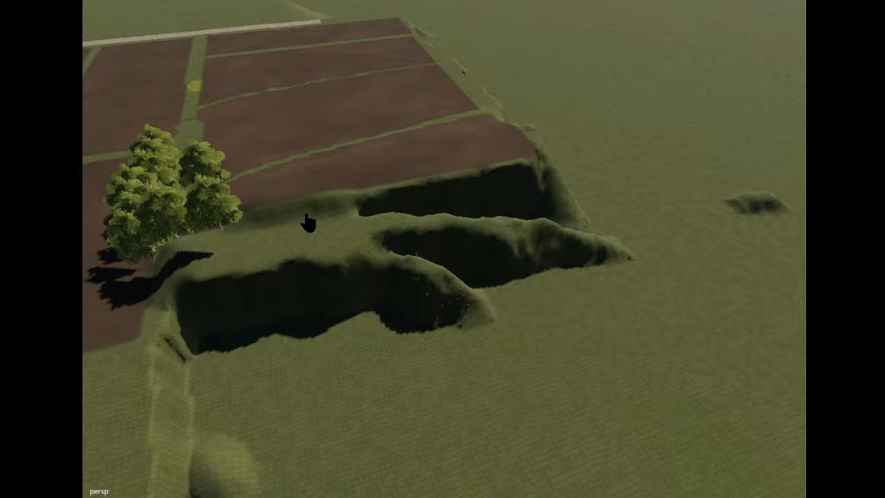
alt+drag(387, 221, 362, 239)
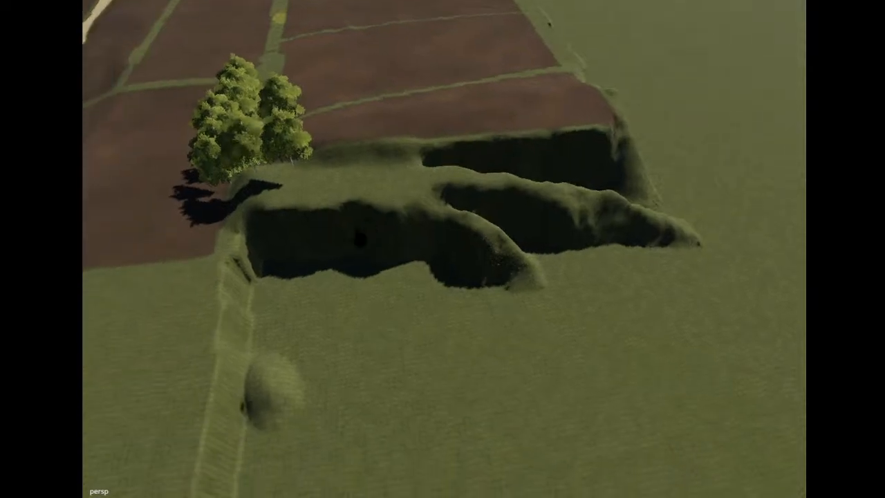
alt+middle_drag(208, 237, 358, 235)
alt+drag(357, 235, 476, 291)
alt+drag(388, 330, 579, 340)
scroll(307, 316, down, 8)
scroll(580, 340, down, 5)
alt+middle_drag(579, 340, 565, 338)
alt+drag(565, 338, 384, 314)
scroll(363, 230, up, 5)
scroll(281, 235, up, 10)
scroll(340, 292, up, 5)
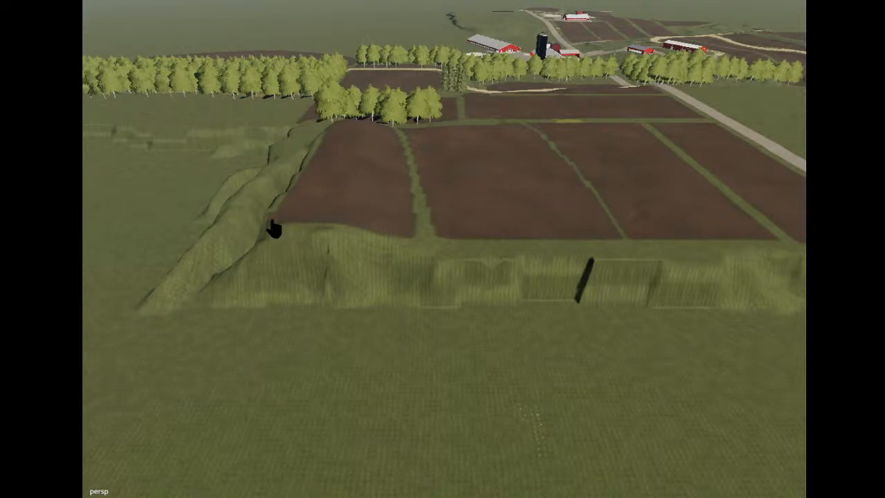
alt+drag(303, 151, 279, 56)
drag(394, 216, 456, 228)
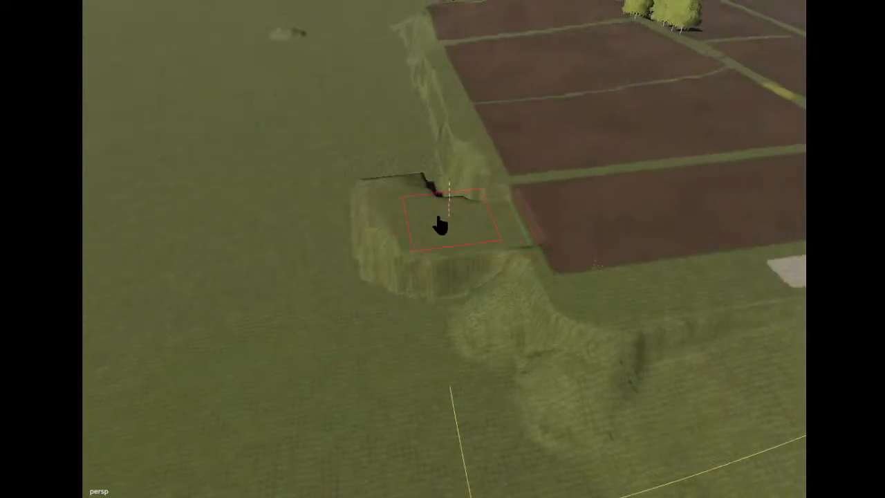
key(ctrl+z)
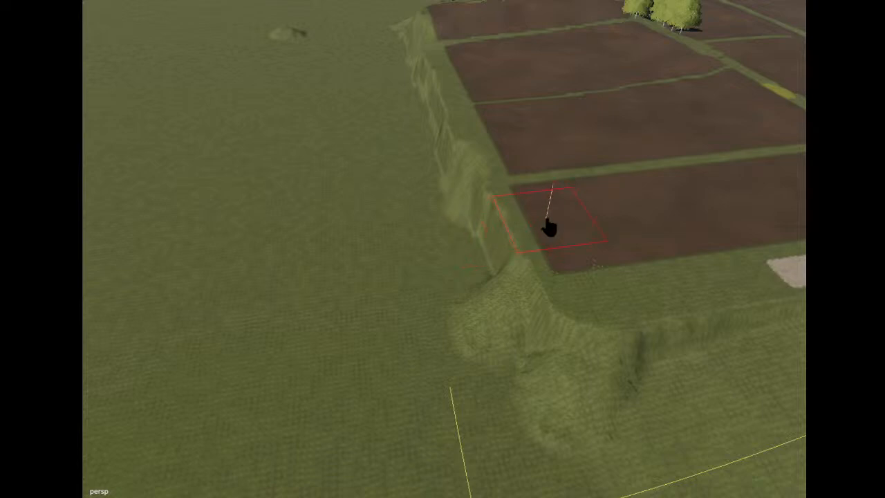
Extend the ground outward from the steep bank at the divided fields' corner, forming a broad raised slope.
mouse_move(551, 227)
mouse_down()
mouse_move(462, 253)
mouse_move(453, 206)
mouse_up()
mouse_move(432, 175)
mouse_down()
mouse_move(425, 104)
mouse_move(439, 211)
mouse_move(403, 272)
mouse_move(380, 251)
mouse_move(374, 137)
mouse_up()
mouse_move(379, 264)
mouse_down()
mouse_move(447, 242)
mouse_move(428, 268)
mouse_up()
drag(331, 198, 334, 313)
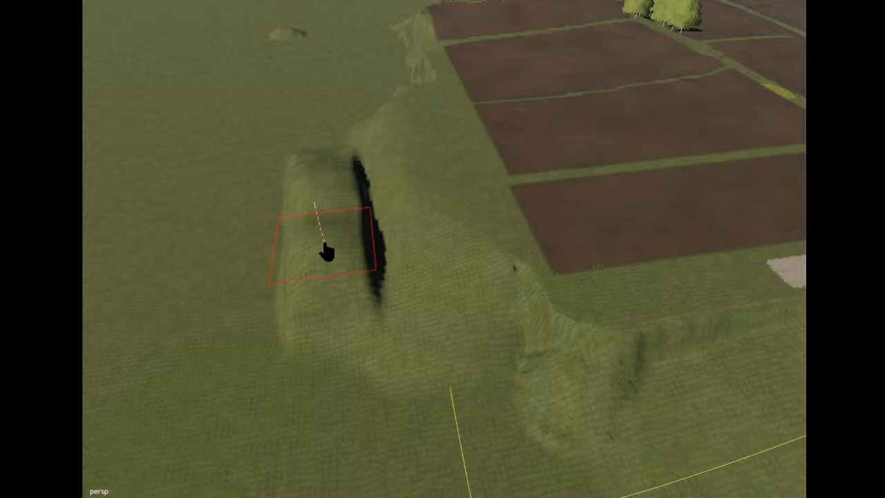
mouse_move(327, 253)
mouse_down()
mouse_move(330, 188)
mouse_move(365, 148)
mouse_move(359, 223)
mouse_move(311, 220)
mouse_move(323, 232)
mouse_up()
mouse_move(330, 173)
mouse_down()
mouse_move(355, 371)
mouse_move(339, 310)
mouse_move(367, 352)
mouse_move(427, 379)
mouse_up()
Fill and smooth the creased terrain around the field corner near the end of the road, blending it into the new slope.
mouse_move(132, 30)
alt+mouse_down()
mouse_move(492, 126)
mouse_move(530, 164)
mouse_move(427, 81)
alt+mouse_up()
scroll(492, 127, down, 5)
scroll(511, 136, up, 4)
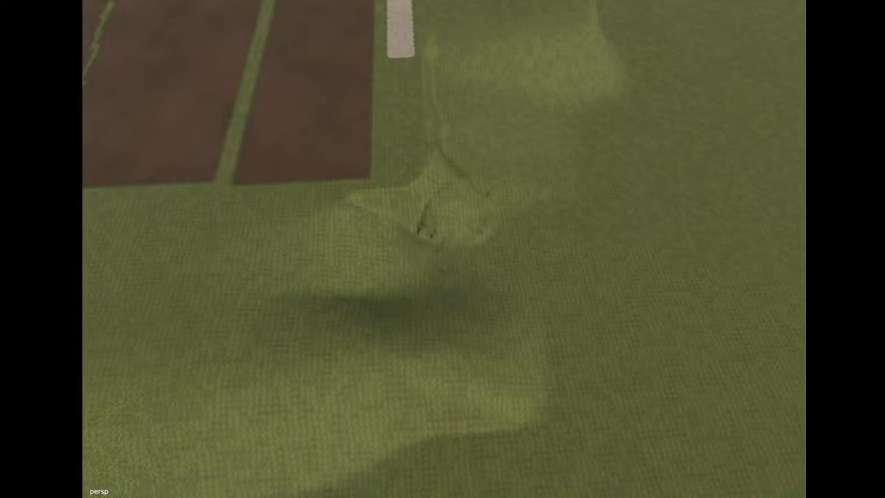
mouse_move(272, 332)
mouse_down()
mouse_move(381, 286)
mouse_move(154, 277)
mouse_move(406, 318)
mouse_move(410, 355)
mouse_up()
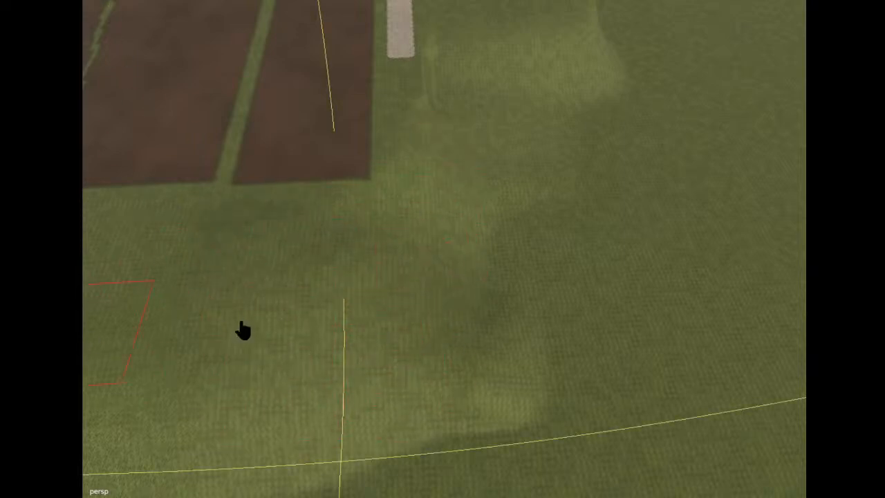
Extend the raised slope farther along the outer edge of the divided fields, over the dark hollows in the bank.
alt+drag(325, 141, 357, 132)
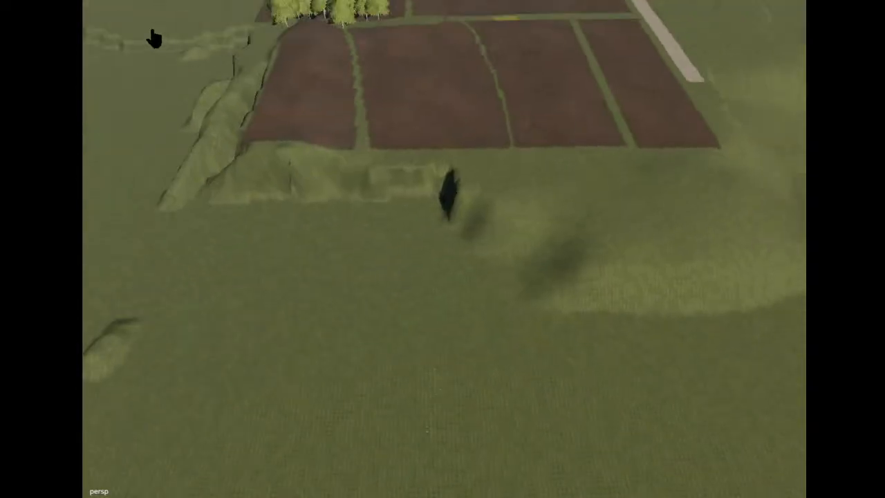
alt+drag(161, 42, 145, 51)
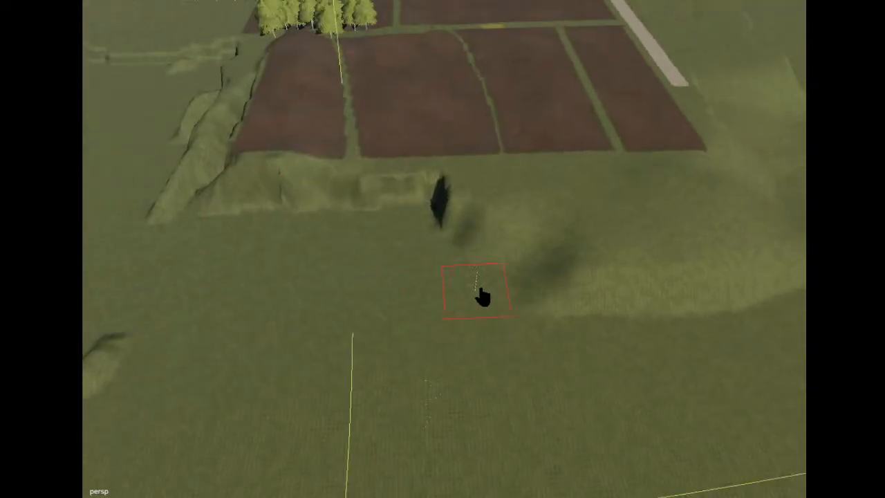
drag(577, 259, 583, 251)
mouse_move(582, 252)
middle_down()
mouse_move(566, 250)
mouse_move(629, 286)
mouse_move(620, 260)
middle_up()
drag(552, 250, 396, 249)
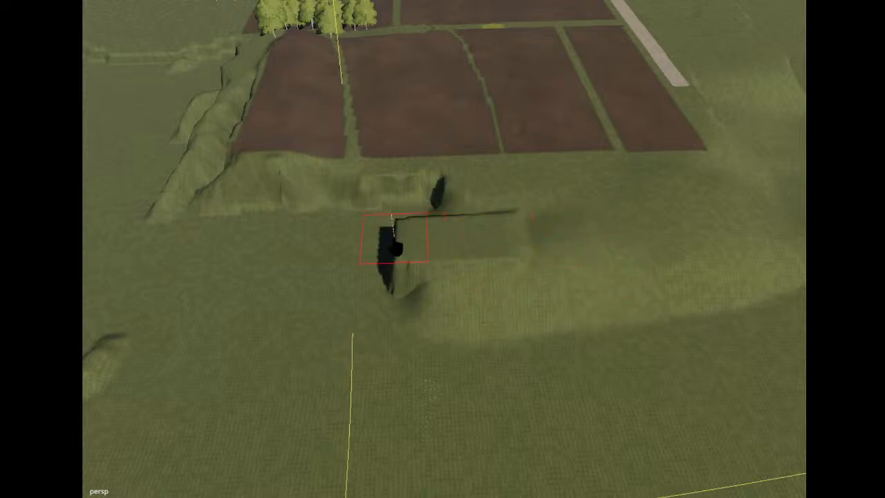
Smooth the extended slope and carry it along the field edge toward the corner with the steep ridges.
drag(467, 261, 510, 256)
drag(559, 266, 502, 219)
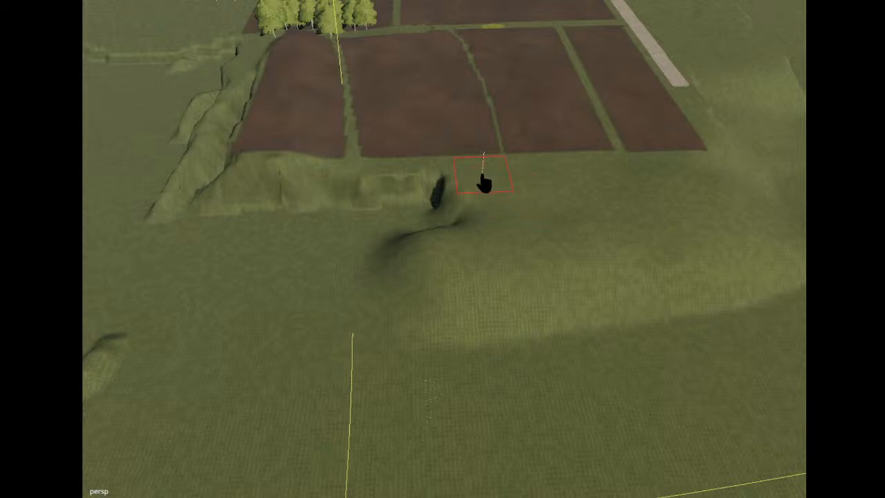
mouse_move(484, 191)
mouse_down()
mouse_move(378, 200)
mouse_move(457, 251)
mouse_move(391, 257)
mouse_up()
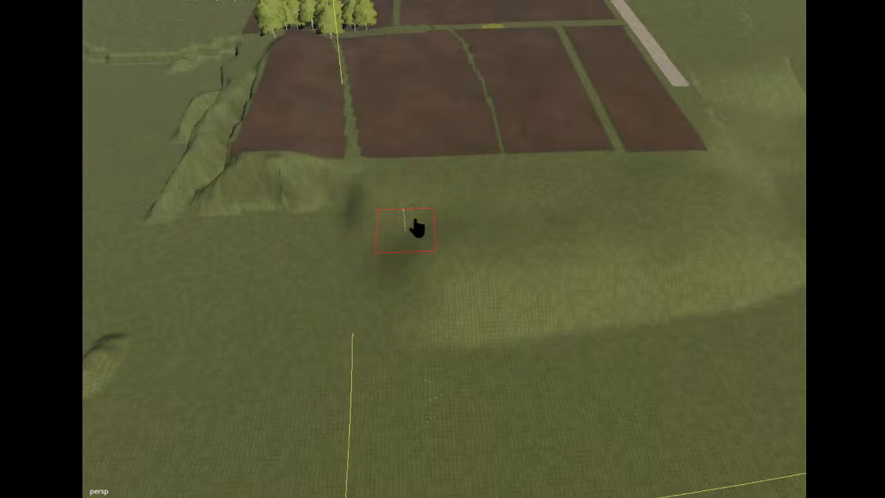
mouse_move(385, 197)
mouse_down()
mouse_move(332, 197)
mouse_move(239, 176)
mouse_move(366, 203)
mouse_move(288, 177)
mouse_move(358, 185)
mouse_move(427, 221)
mouse_move(399, 193)
mouse_move(426, 212)
mouse_move(255, 209)
mouse_move(281, 186)
mouse_move(364, 194)
mouse_move(282, 209)
mouse_move(340, 200)
mouse_move(263, 189)
mouse_move(387, 197)
mouse_move(184, 173)
mouse_move(254, 195)
mouse_move(260, 158)
mouse_up()
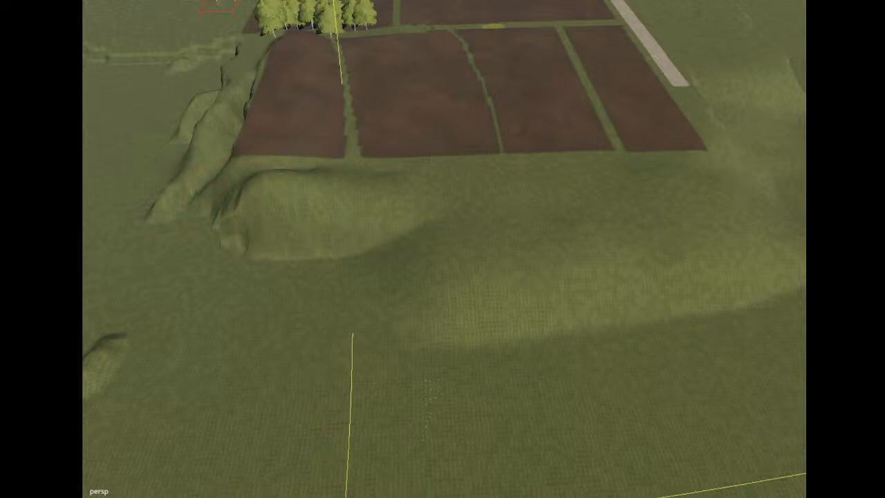
Raise mounds on the outer side of the grassy ridge beside the divided fields, undoing the excess height.
alt+drag(493, 27, 546, 149)
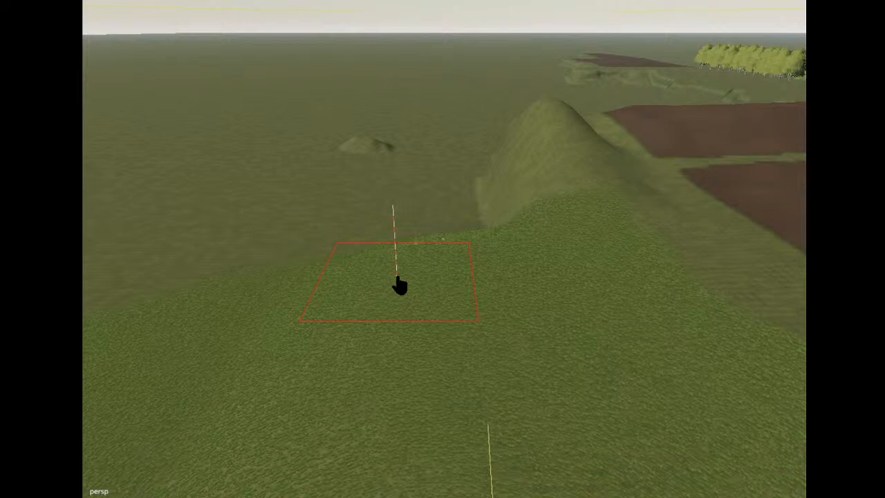
mouse_move(400, 285)
mouse_down()
mouse_move(420, 263)
mouse_move(443, 200)
mouse_move(466, 217)
mouse_move(474, 204)
mouse_move(437, 225)
mouse_move(468, 200)
mouse_move(456, 161)
mouse_up()
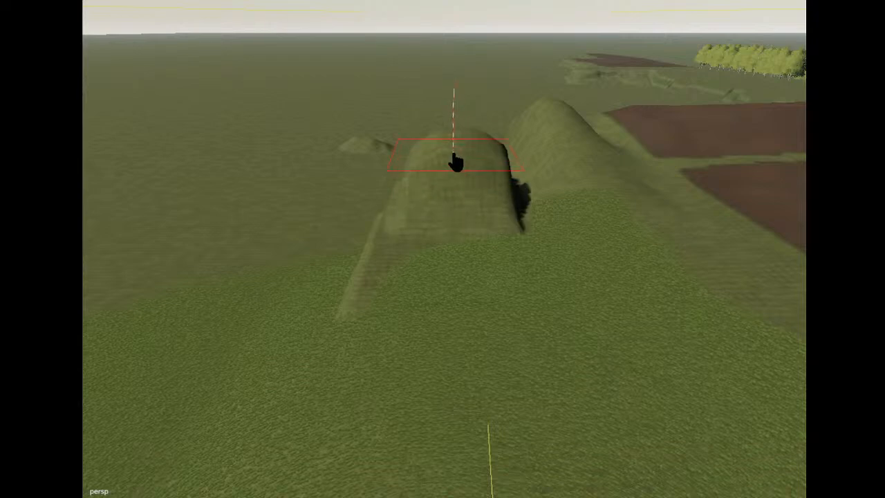
key(ctrl+z)
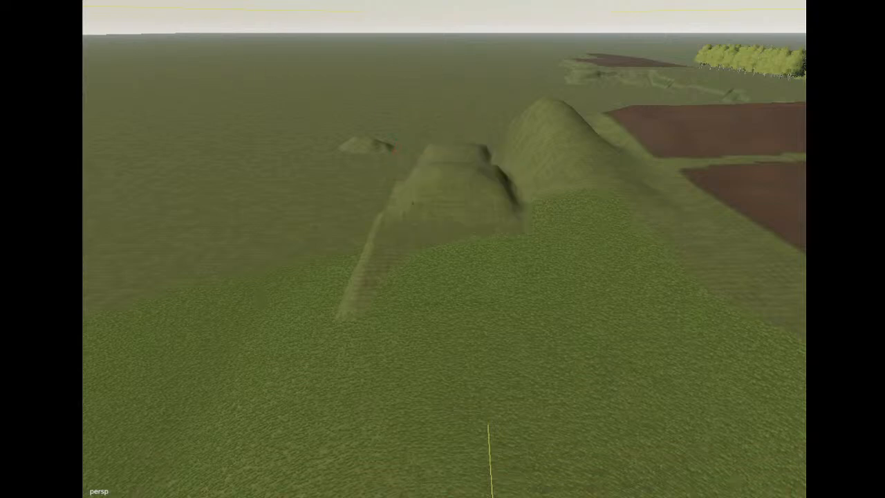
alt+drag(247, 92, 257, 123)
scroll(264, 27, up, 3)
mouse_move(386, 206)
mouse_down()
mouse_move(378, 185)
mouse_move(374, 221)
mouse_move(437, 195)
mouse_up()
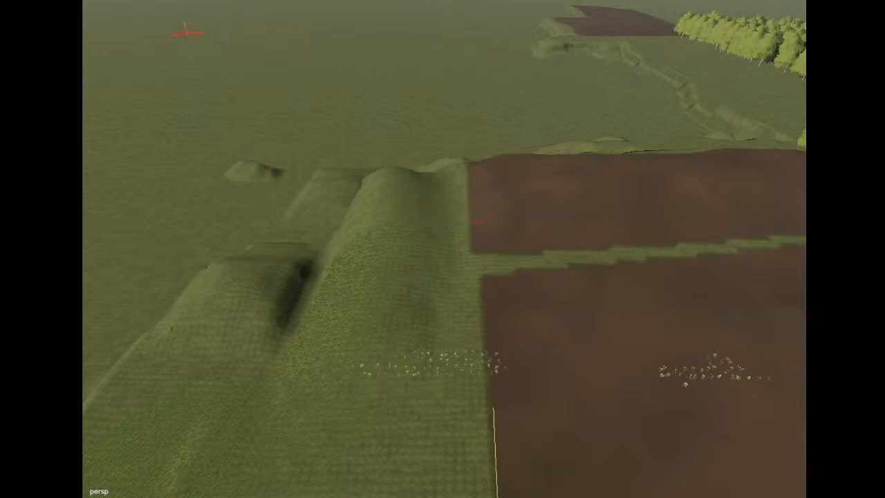
Inspect the grassy ridge, the mounds beside it and the adjoining field corner from near and far.
alt+drag(211, 58, 343, 98)
scroll(409, 101, down, 3)
scroll(296, 72, up, 6)
scroll(296, 71, up, 3)
scroll(303, 48, down, 5)
key(Left)
scroll(415, 26, up, 3)
scroll(427, 67, down, 5)
key(Right)
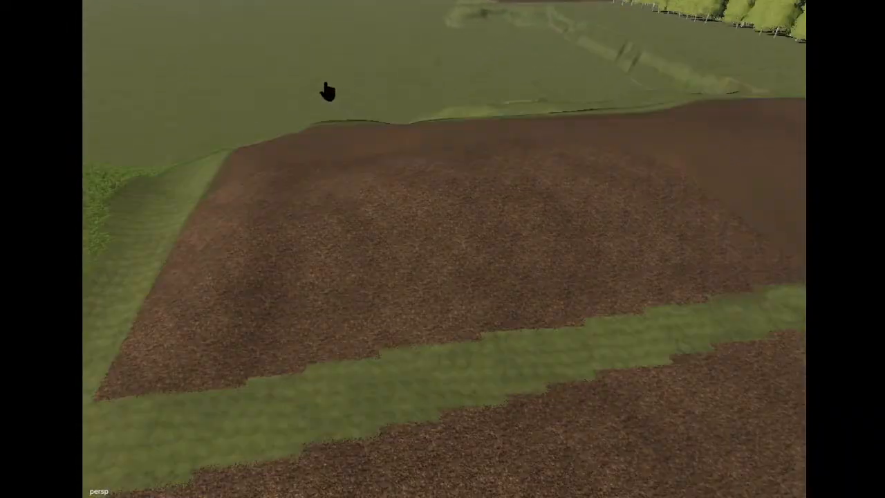
mouse_move(251, 210)
mouse_down()
mouse_move(397, 200)
mouse_move(466, 234)
mouse_move(443, 182)
mouse_move(412, 162)
mouse_move(408, 194)
mouse_move(452, 203)
mouse_move(457, 255)
mouse_move(433, 256)
mouse_move(359, 90)
mouse_move(247, 71)
mouse_move(346, 77)
mouse_move(359, 41)
mouse_move(346, 2)
mouse_move(537, 98)
mouse_move(351, 142)
mouse_move(325, 111)
mouse_up()
scroll(364, 85, down, 10)
scroll(348, 7, up, 6)
scroll(524, 98, down, 5)
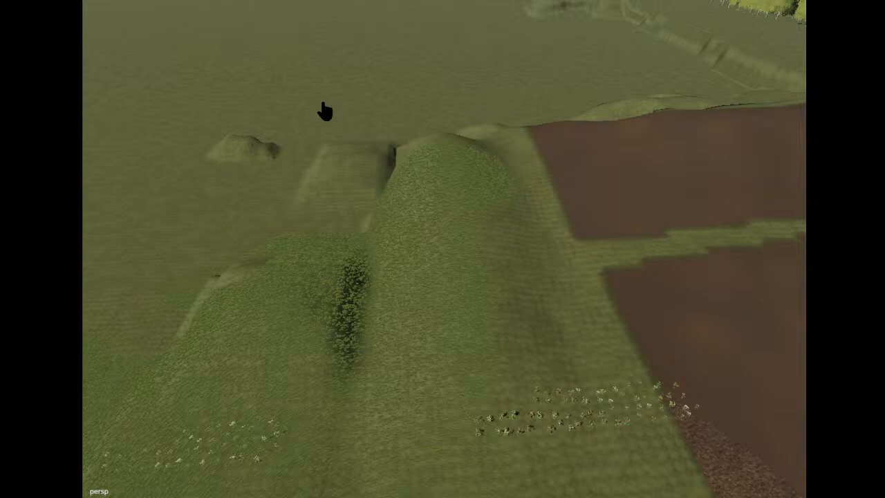
Fill the gaps between the ridge and its mounds, blending them into one broad slope along the field edge.
mouse_move(514, 210)
alt+mouse_down()
mouse_move(433, 178)
mouse_move(411, 187)
mouse_move(314, 103)
alt+mouse_up()
scroll(433, 177, down, 4)
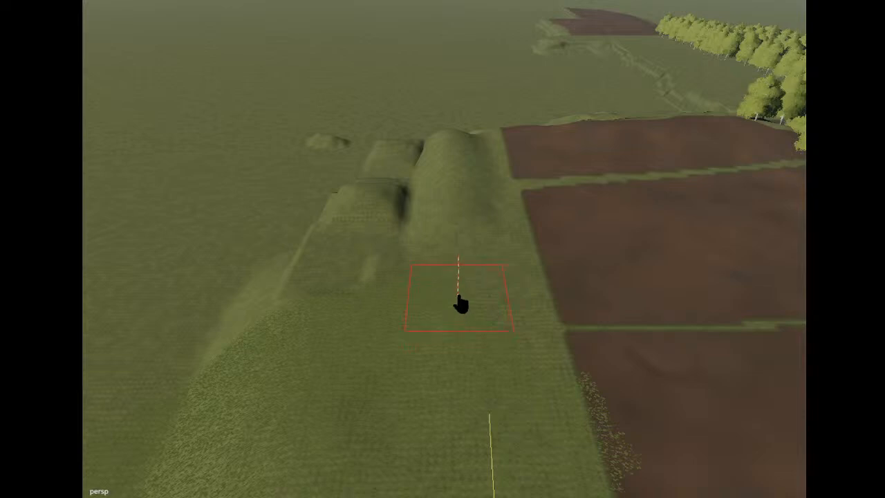
mouse_move(460, 301)
mouse_down()
mouse_move(458, 178)
mouse_move(426, 159)
mouse_move(385, 203)
mouse_move(405, 234)
mouse_move(377, 299)
mouse_move(362, 186)
mouse_move(388, 170)
mouse_move(449, 188)
mouse_move(496, 173)
mouse_move(488, 167)
mouse_move(503, 153)
mouse_move(511, 167)
mouse_move(412, 246)
mouse_move(519, 103)
mouse_move(447, 85)
mouse_move(329, 94)
mouse_move(403, 114)
mouse_move(364, 108)
mouse_move(358, 70)
mouse_up()
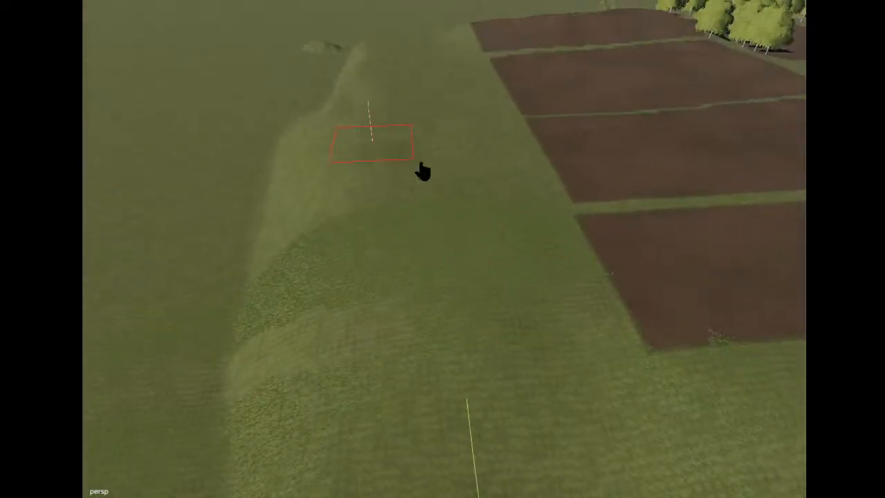
Work over the outer bank of the grassy ridge beside the divided fields to even its crest.
mouse_move(409, 140)
mouse_down()
mouse_move(396, 242)
mouse_move(382, 139)
mouse_up()
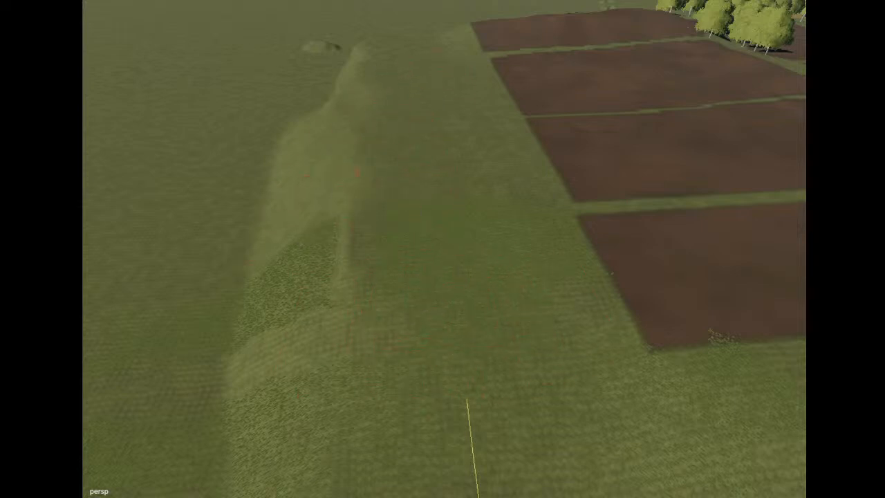
scroll(231, 83, down, 5)
alt+drag(231, 83, 480, 109)
Examine the broad slope and its outer bank beside the divided fields from near and far.
alt+middle_drag(483, 109, 477, 109)
scroll(477, 109, up, 3)
alt+drag(477, 110, 582, 147)
scroll(351, 55, up, 3)
scroll(351, 55, down, 3)
scroll(351, 55, up, 3)
scroll(533, 104, down, 3)
scroll(586, 140, down, 3)
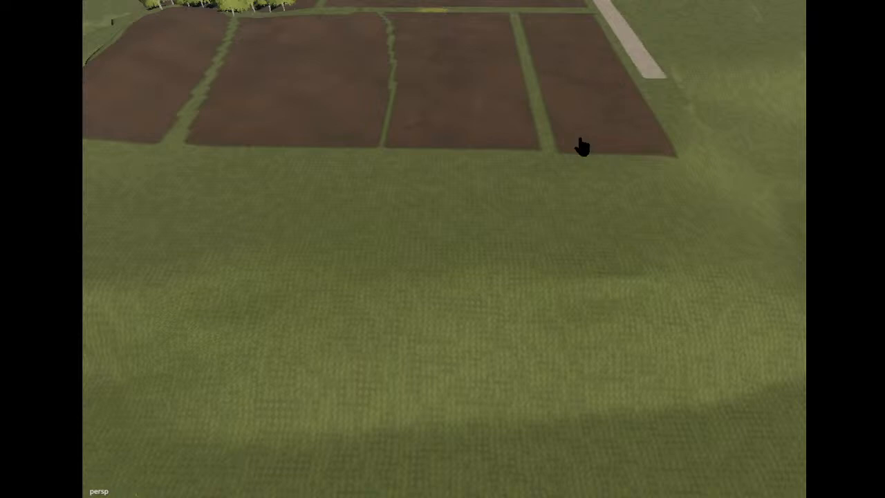
alt+drag(583, 147, 354, 143)
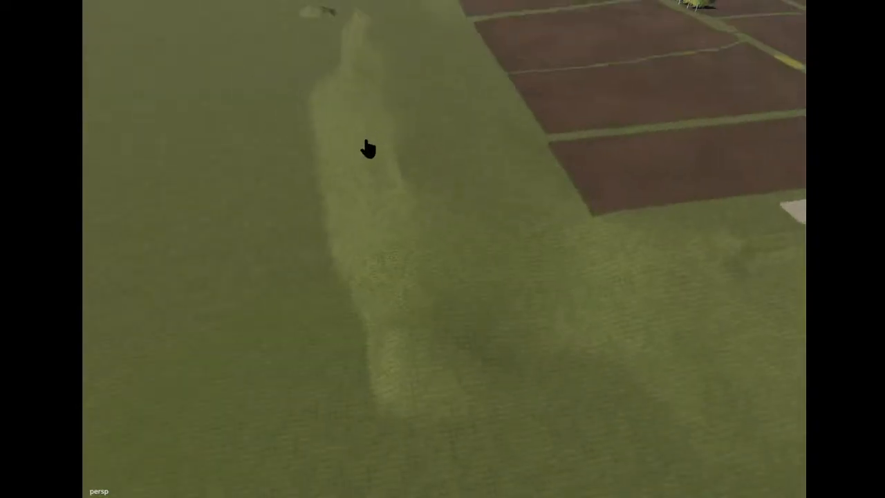
Raise the ground on the outer side of the bank near the field corner, extending the slope outward.
alt+drag(372, 210, 334, 195)
scroll(357, 211, down, 3)
scroll(343, 171, up, 3)
scroll(334, 196, down, 3)
scroll(333, 196, up, 2)
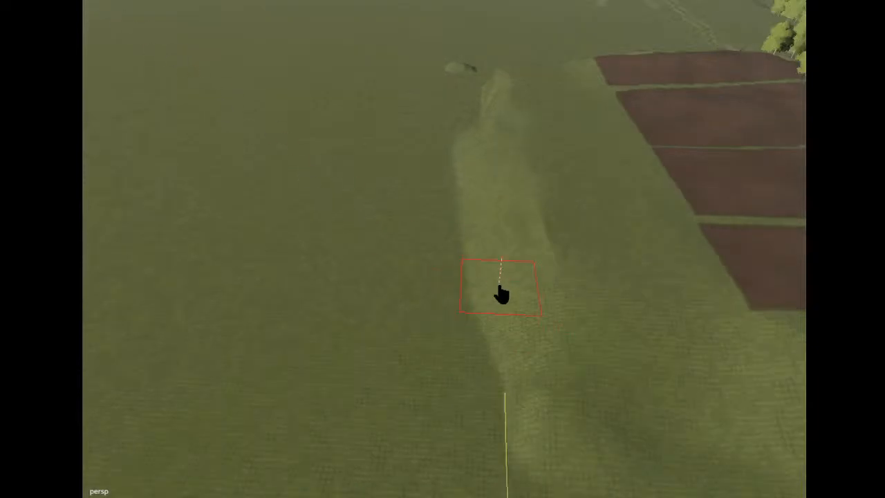
mouse_move(500, 295)
mouse_down()
mouse_move(378, 296)
mouse_move(466, 298)
mouse_move(462, 282)
mouse_move(484, 253)
mouse_move(447, 298)
mouse_move(394, 282)
mouse_move(493, 302)
mouse_move(389, 290)
mouse_move(504, 296)
mouse_move(410, 299)
mouse_move(516, 297)
mouse_move(391, 320)
mouse_move(539, 352)
mouse_move(518, 374)
mouse_move(386, 352)
mouse_move(518, 339)
mouse_move(399, 297)
mouse_move(527, 302)
mouse_move(379, 283)
mouse_move(339, 297)
mouse_move(332, 332)
mouse_move(399, 348)
mouse_move(472, 297)
mouse_move(475, 322)
mouse_move(420, 256)
mouse_up()
mouse_move(421, 251)
mouse_down()
mouse_move(518, 244)
mouse_move(411, 248)
mouse_move(380, 260)
mouse_move(449, 231)
mouse_move(405, 214)
mouse_move(500, 208)
mouse_move(384, 226)
mouse_up()
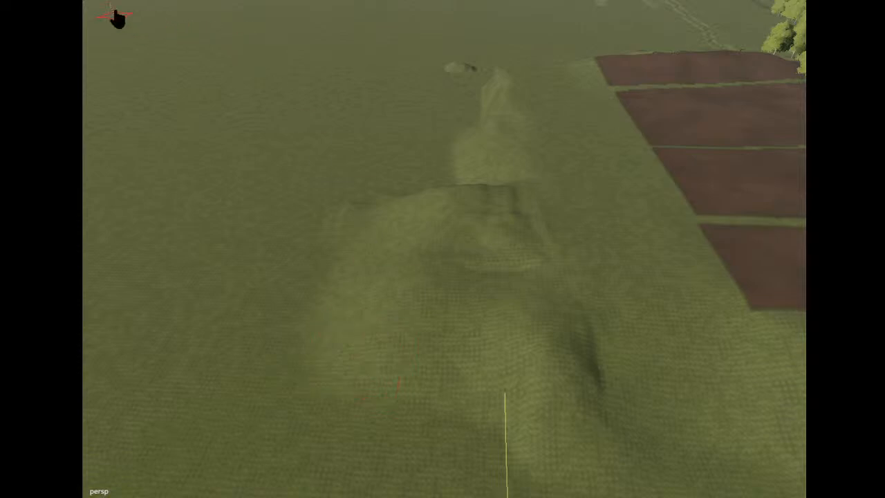
Build up the foot of the long bank below the divided fields and blend it into a gentler slope.
mouse_move(220, 112)
alt+mouse_down()
mouse_move(302, 70)
mouse_move(241, 45)
mouse_move(302, 109)
mouse_move(308, 83)
mouse_move(340, 150)
mouse_move(296, 179)
mouse_move(387, 184)
mouse_move(325, 205)
mouse_move(314, 196)
alt+mouse_up()
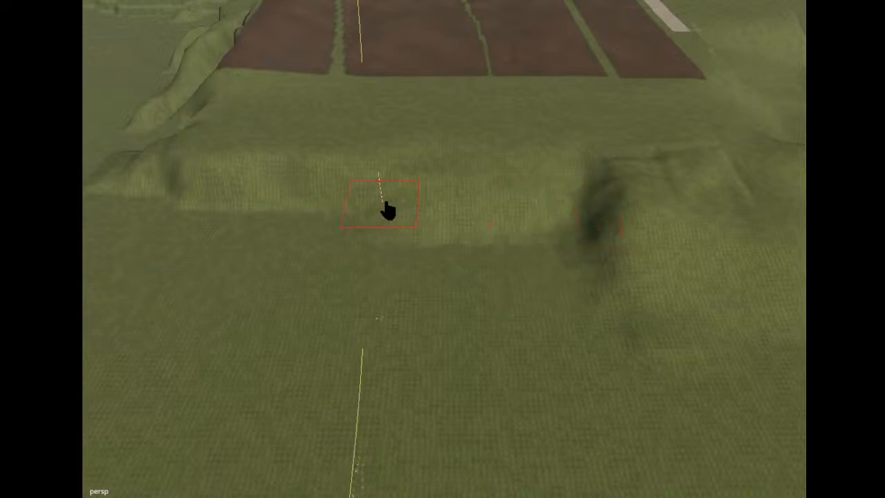
mouse_move(480, 192)
mouse_down()
mouse_move(325, 195)
mouse_move(318, 207)
mouse_move(271, 201)
mouse_up()
mouse_move(421, 265)
mouse_down()
mouse_move(316, 263)
mouse_move(555, 269)
mouse_move(261, 259)
mouse_move(486, 240)
mouse_move(399, 219)
mouse_move(325, 219)
mouse_up()
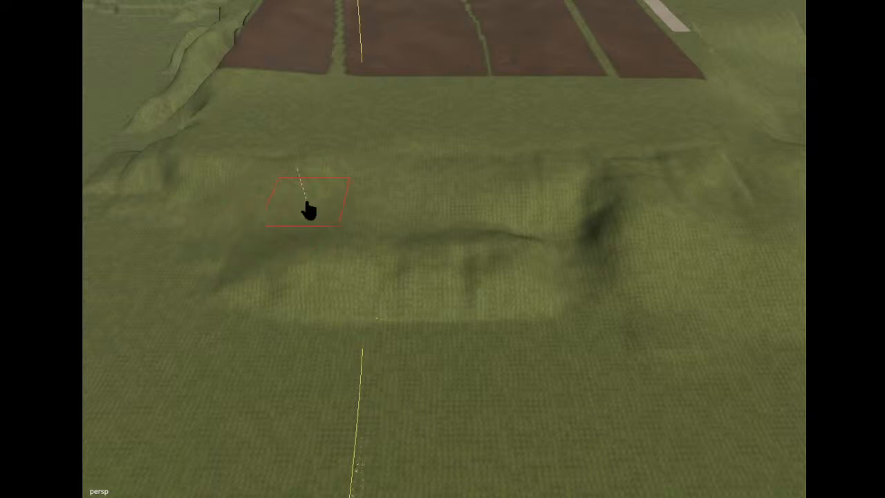
mouse_move(405, 227)
mouse_down()
mouse_move(566, 230)
mouse_move(468, 256)
mouse_move(577, 292)
mouse_move(567, 249)
mouse_move(486, 278)
mouse_up()
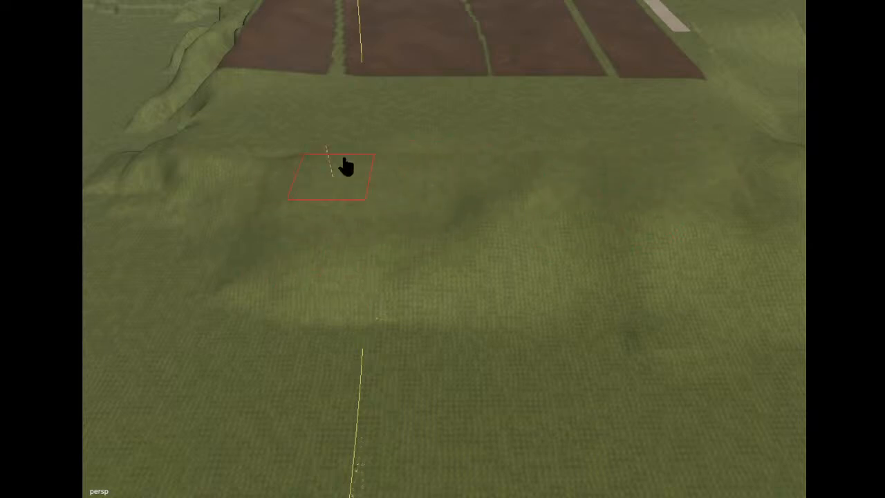
mouse_move(263, 197)
mouse_down()
mouse_move(187, 251)
mouse_move(270, 242)
mouse_move(210, 232)
mouse_move(190, 252)
mouse_move(208, 210)
mouse_move(214, 214)
mouse_move(189, 225)
mouse_up()
drag(215, 185, 208, 192)
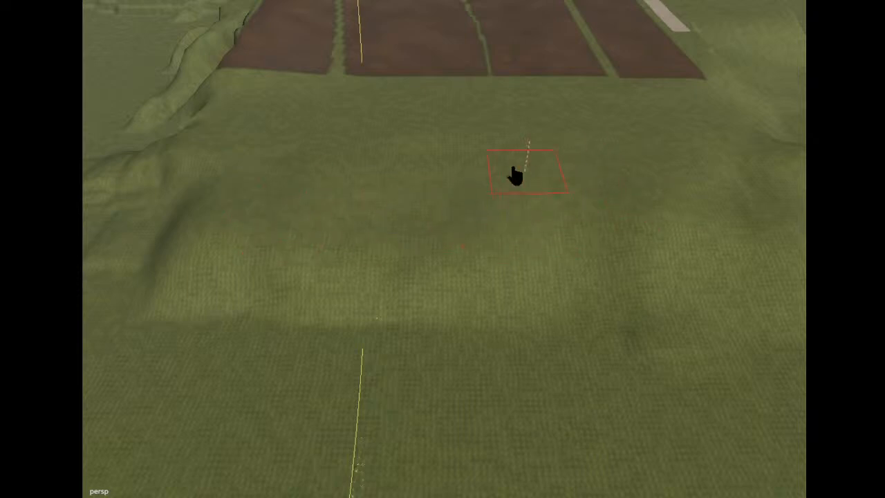
Soften the steep hollow where the widened bank meets the mound near the field corner.
mouse_move(275, 159)
alt+mouse_down()
mouse_move(420, 198)
mouse_move(254, 143)
mouse_move(389, 198)
mouse_move(227, 194)
mouse_move(350, 206)
mouse_move(377, 164)
mouse_move(392, 193)
mouse_move(350, 230)
mouse_move(182, 53)
mouse_move(352, 225)
alt+mouse_up()
scroll(220, 201, up, 5)
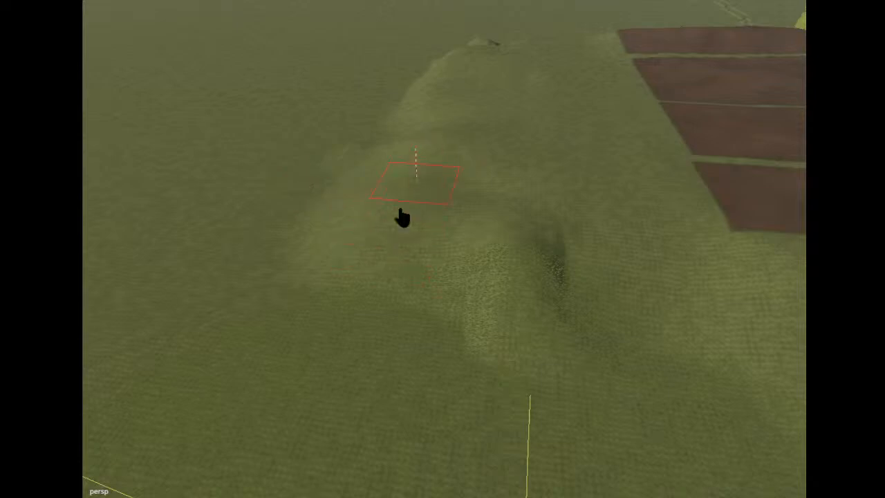
mouse_move(455, 226)
mouse_down()
mouse_move(555, 256)
mouse_move(473, 214)
mouse_up()
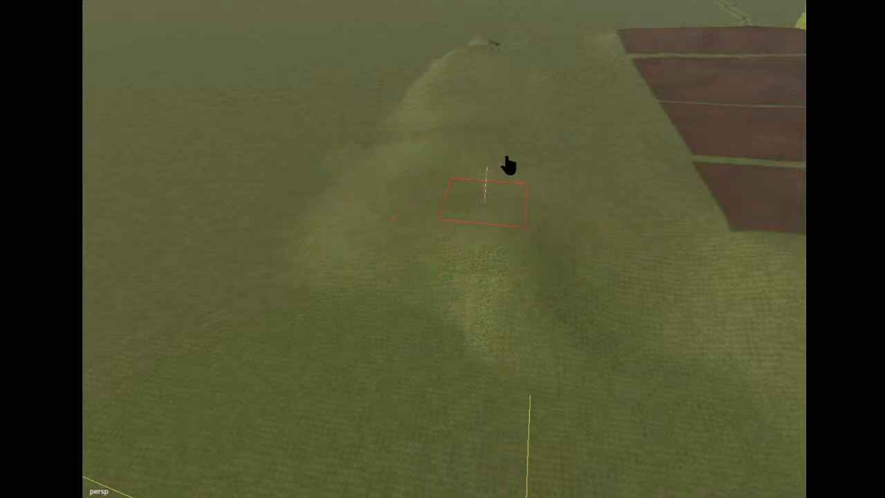
Inspect the widened slope and the grass strip along the field edge from both ends.
mouse_move(135, 43)
alt+mouse_down()
mouse_move(345, 79)
mouse_move(304, 75)
mouse_move(318, 49)
mouse_move(427, 117)
mouse_move(445, 222)
mouse_move(505, 233)
mouse_move(548, 197)
mouse_move(557, 200)
mouse_move(560, 167)
mouse_move(456, 236)
mouse_move(340, 254)
mouse_move(286, 248)
alt+mouse_up()
scroll(346, 79, down, 5)
scroll(345, 78, up, 6)
scroll(559, 167, up, 5)
scroll(286, 248, down, 3)
scroll(286, 249, down, 3)
scroll(283, 249, up, 4)
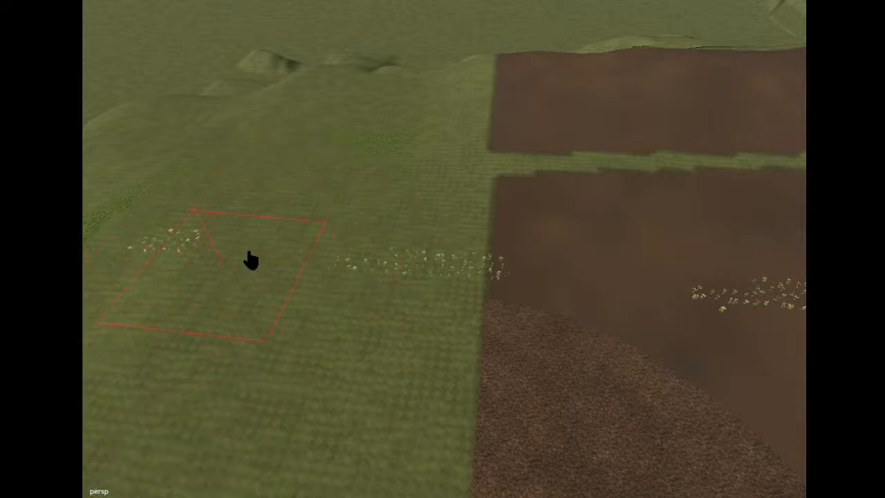
alt+drag(499, 177, 279, 163)
scroll(282, 166, down, 5)
scroll(282, 166, up, 5)
alt+drag(513, 178, 389, 188)
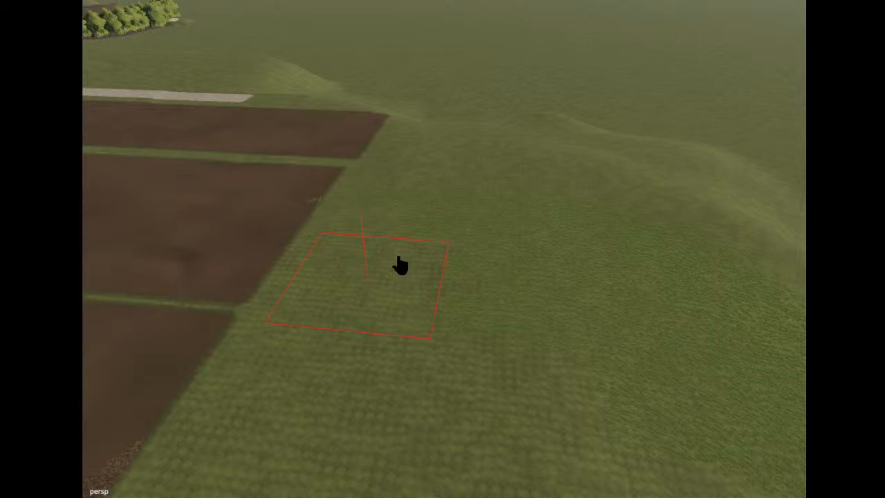
alt+drag(383, 133, 188, 8)
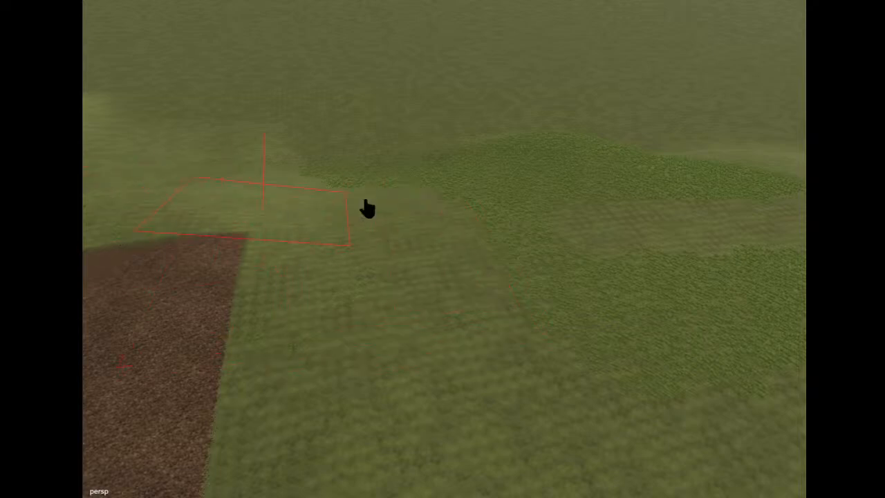
Smooth the crest and outer face of the bank along its length beside the divided fields.
mouse_move(726, 184)
mouse_down()
mouse_move(734, 180)
mouse_move(597, 146)
mouse_up()
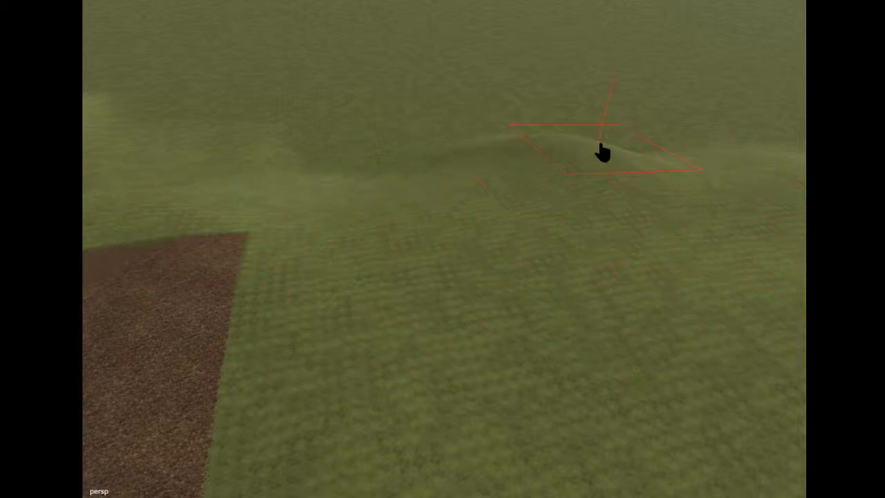
alt+drag(176, 8, 545, 143)
mouse_move(168, 28)
mouse_down()
mouse_move(461, 206)
mouse_move(397, 156)
mouse_move(664, 111)
mouse_up()
alt+drag(259, 13, 447, 164)
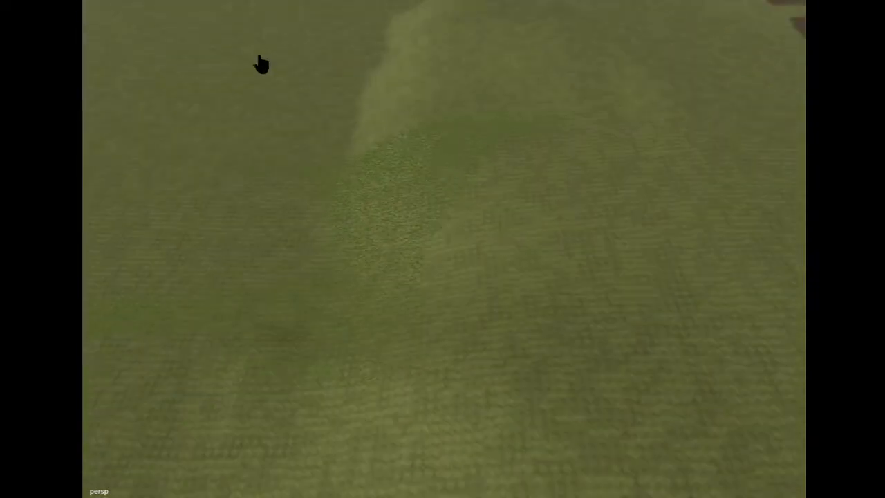
mouse_move(379, 368)
mouse_down()
mouse_move(291, 312)
mouse_move(464, 125)
mouse_move(351, 64)
mouse_up()
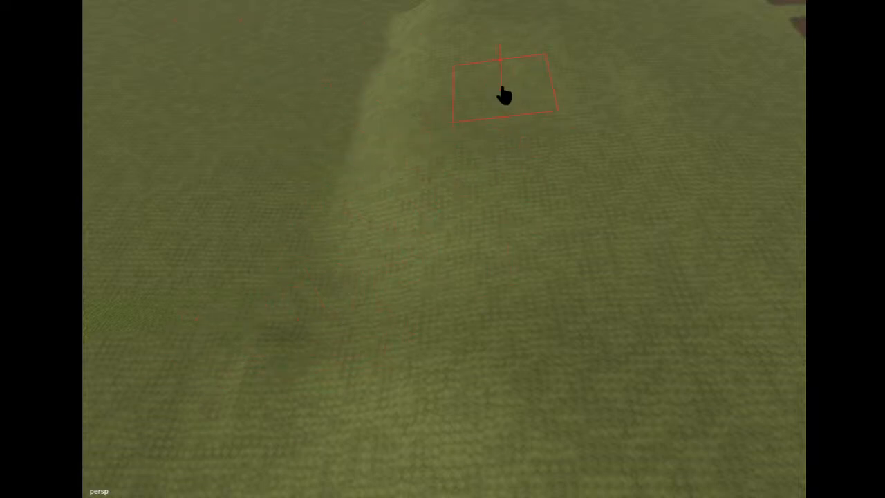
alt+drag(311, 126, 374, 110)
mouse_move(159, 415)
mouse_down()
mouse_move(224, 376)
mouse_move(403, 216)
mouse_up()
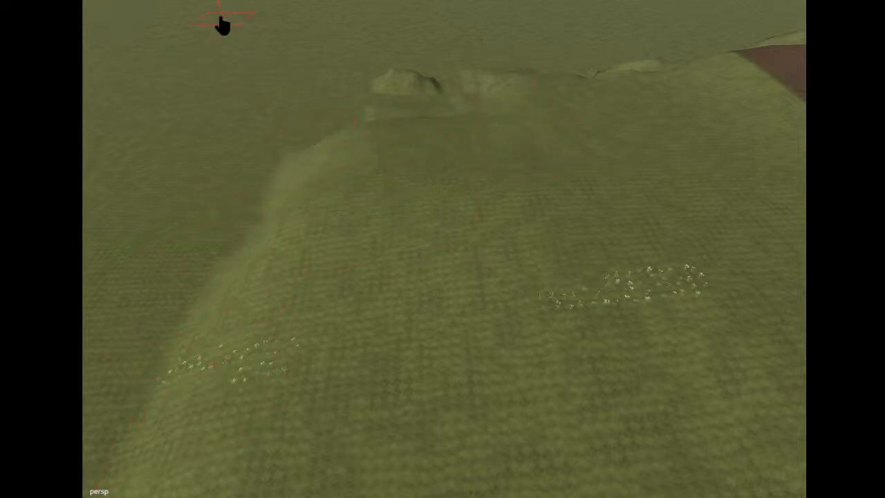
Raise and blend the low ground between the ridge and the uneven mounds, undoing an excess stroke.
alt+drag(532, 116, 426, 208)
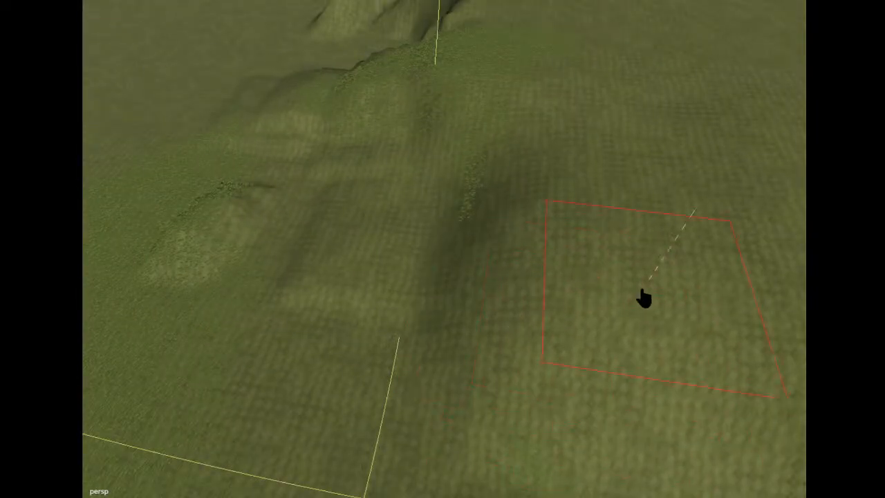
drag(506, 74, 504, 89)
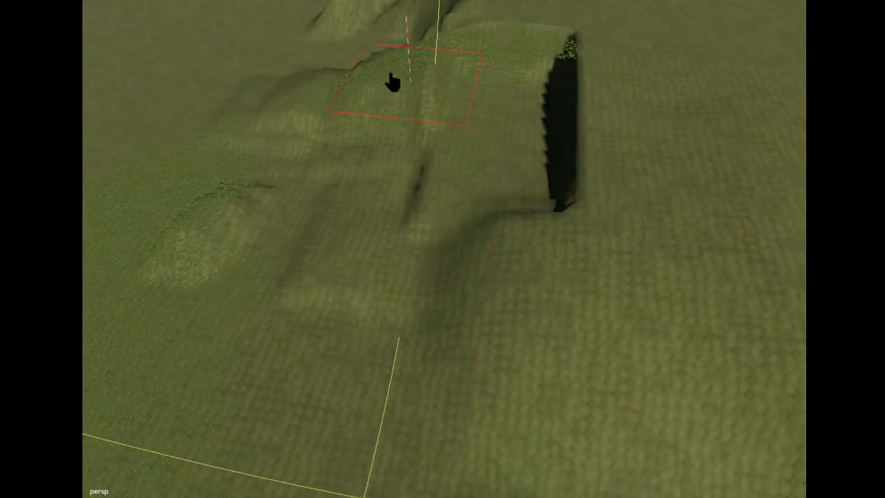
key(ctrl+z)
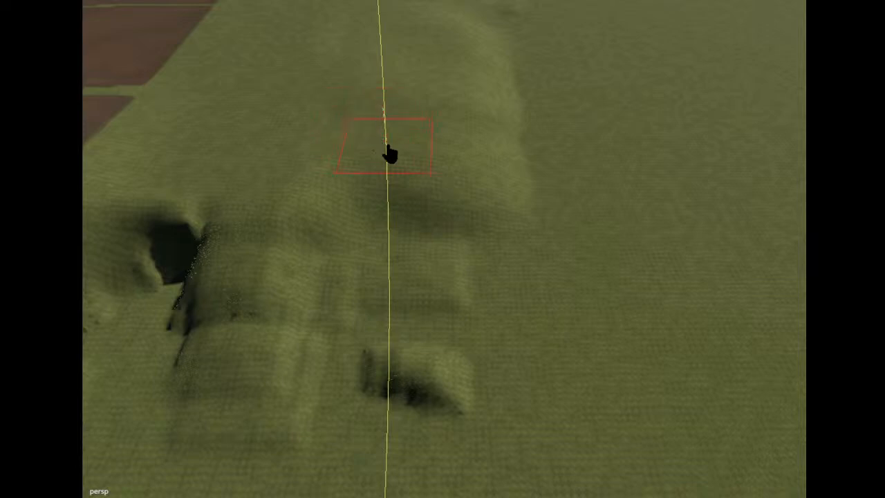
mouse_move(388, 153)
mouse_down()
mouse_move(385, 184)
mouse_move(320, 187)
mouse_up()
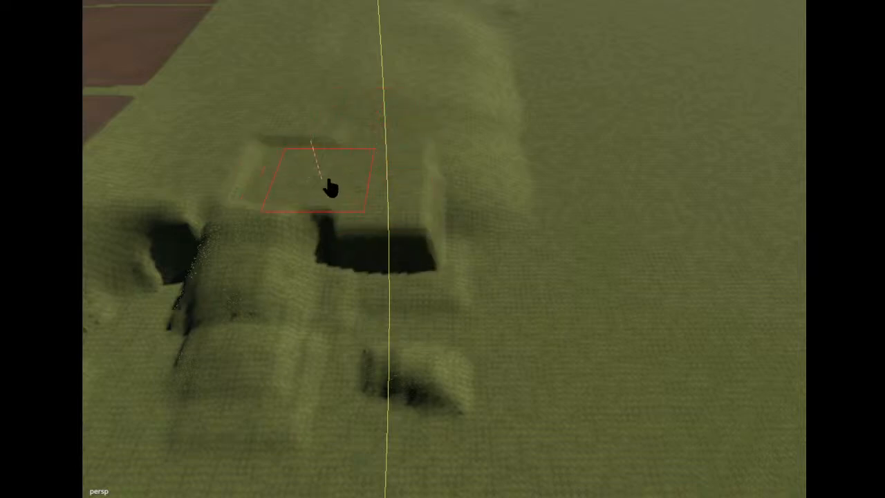
mouse_move(308, 218)
mouse_down()
mouse_move(488, 173)
mouse_move(504, 208)
mouse_move(485, 230)
mouse_move(493, 241)
mouse_move(515, 222)
mouse_up()
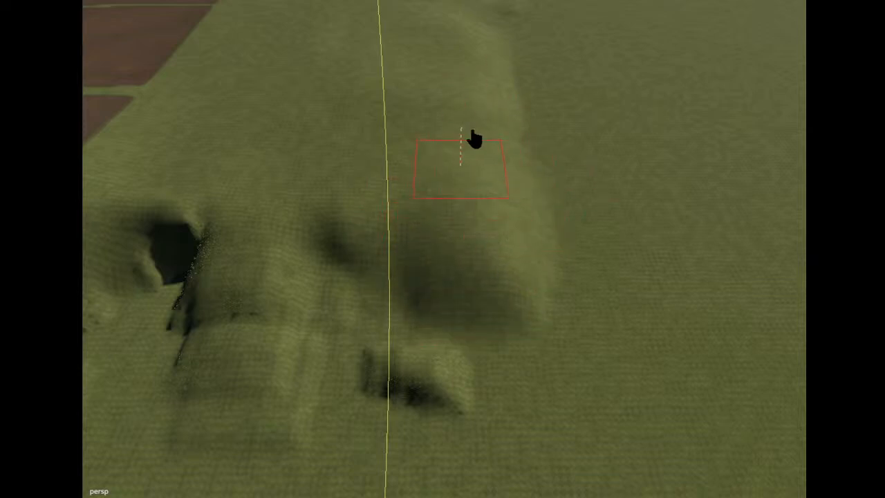
Extend the slope farther outward from the ridge and smooth the new banks into the surrounding grassland.
mouse_move(512, 128)
mouse_down()
mouse_move(530, 83)
mouse_move(557, 242)
mouse_move(521, 172)
mouse_move(560, 144)
mouse_move(567, 83)
mouse_up()
mouse_move(565, 202)
mouse_down()
mouse_move(616, 158)
mouse_move(569, 71)
mouse_move(518, 157)
mouse_move(553, 192)
mouse_up()
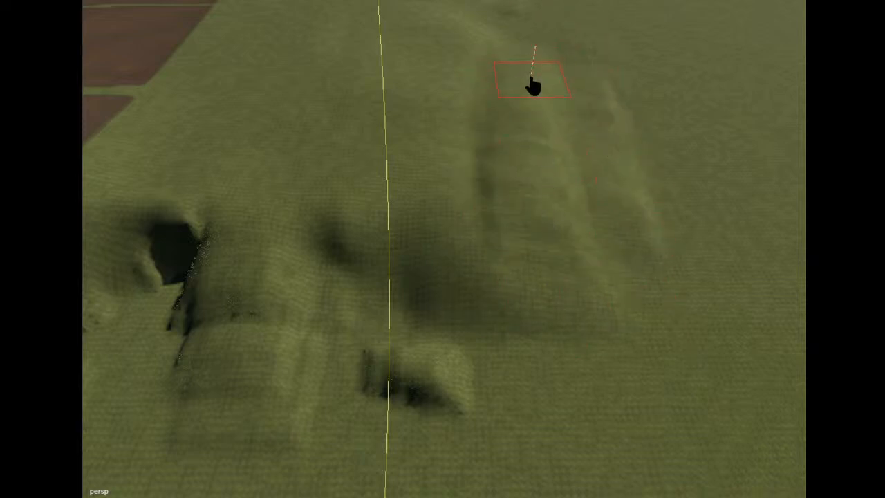
drag(596, 212, 646, 270)
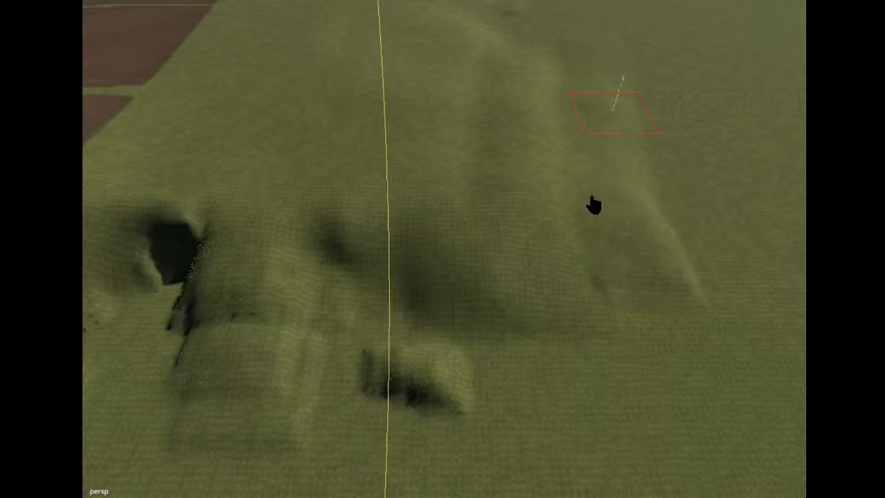
drag(644, 184, 648, 92)
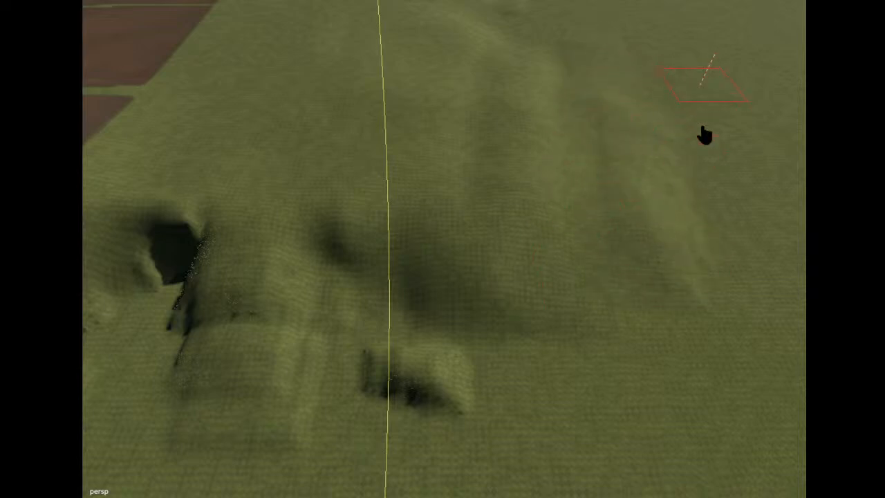
drag(701, 89, 723, 256)
drag(639, 81, 648, 256)
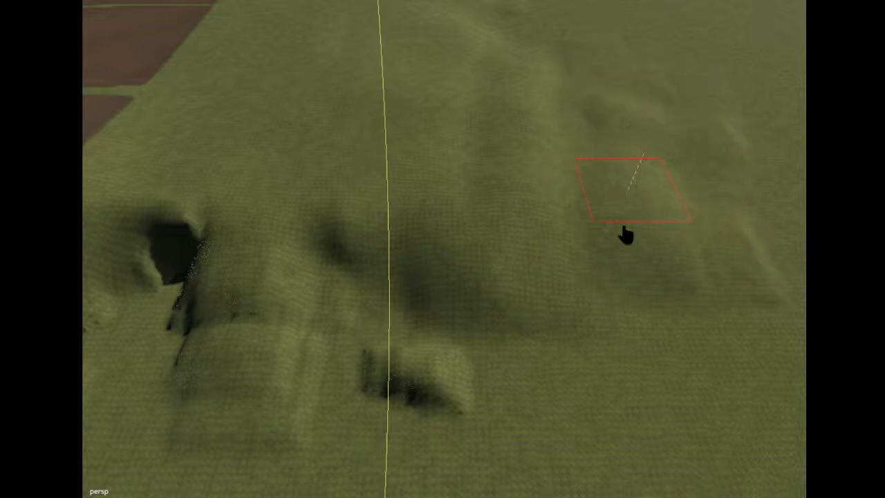
mouse_move(657, 90)
mouse_down()
mouse_move(688, 187)
mouse_move(643, 173)
mouse_up()
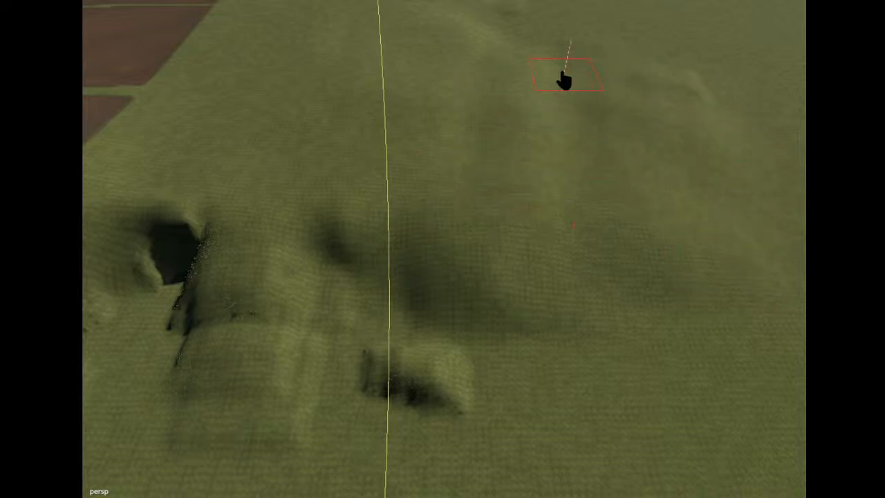
Place a copy of a spruce from the cluster beside the fields on the sculpted grassy slope.
alt+drag(211, 130, 420, 199)
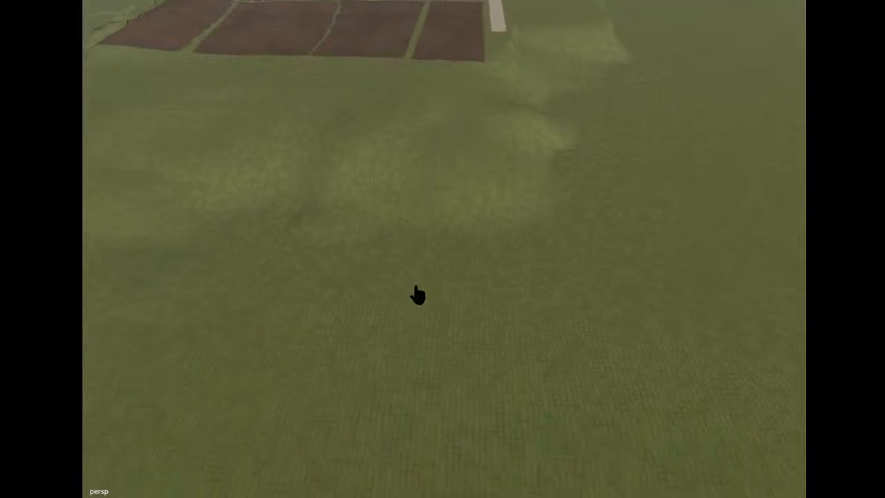
alt+drag(441, 385, 300, 253)
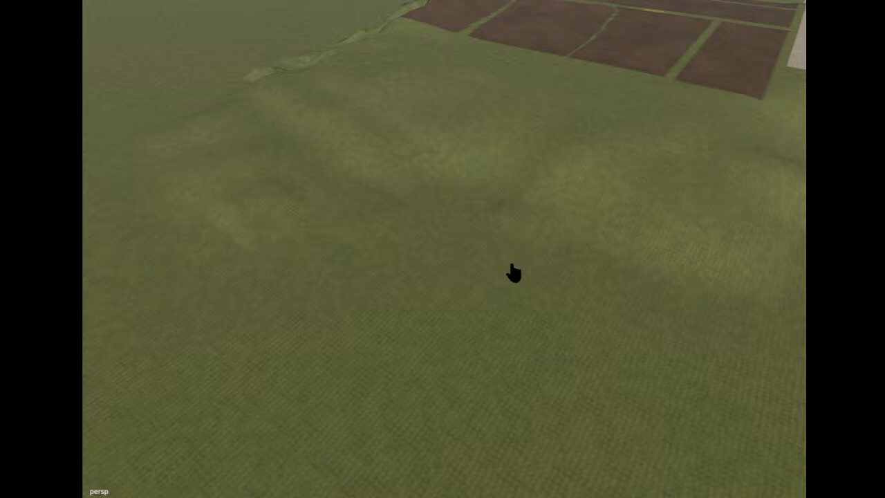
alt+drag(395, 332, 477, 282)
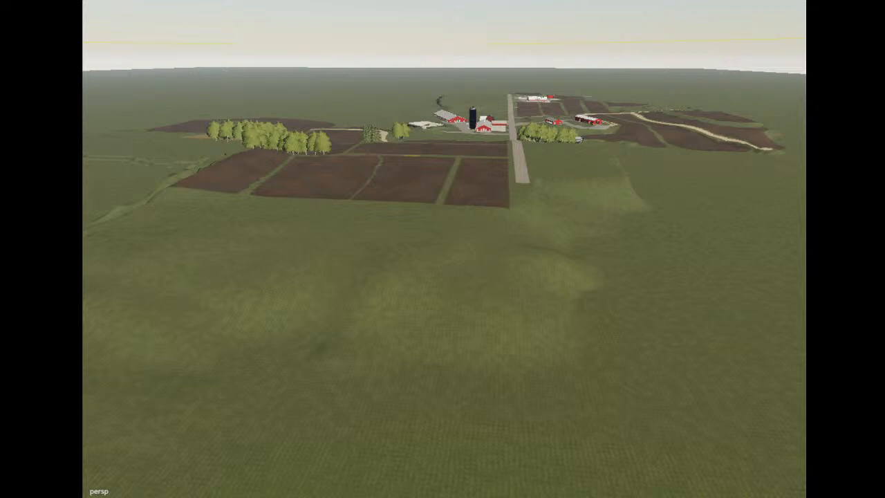
click(371, 133)
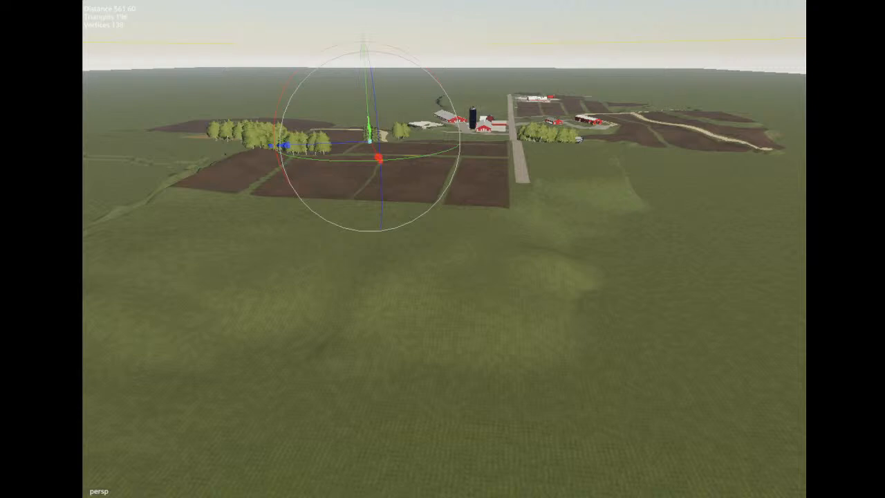
key(Delete)
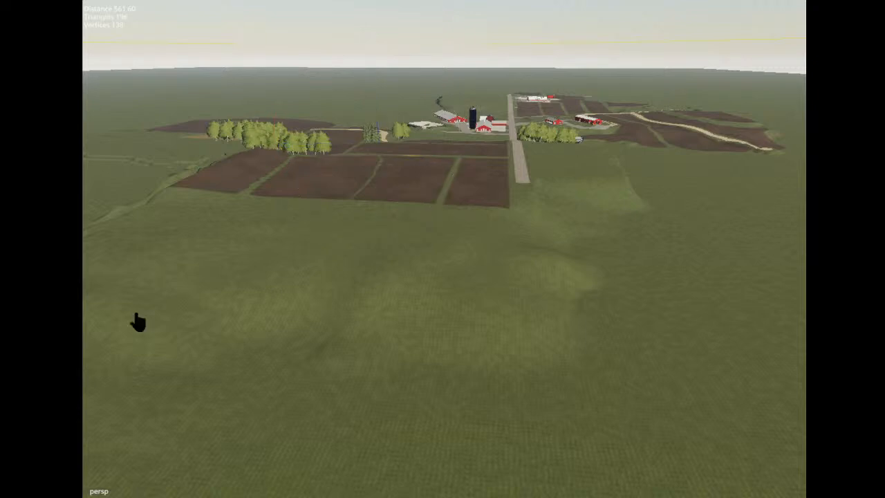
click(433, 323)
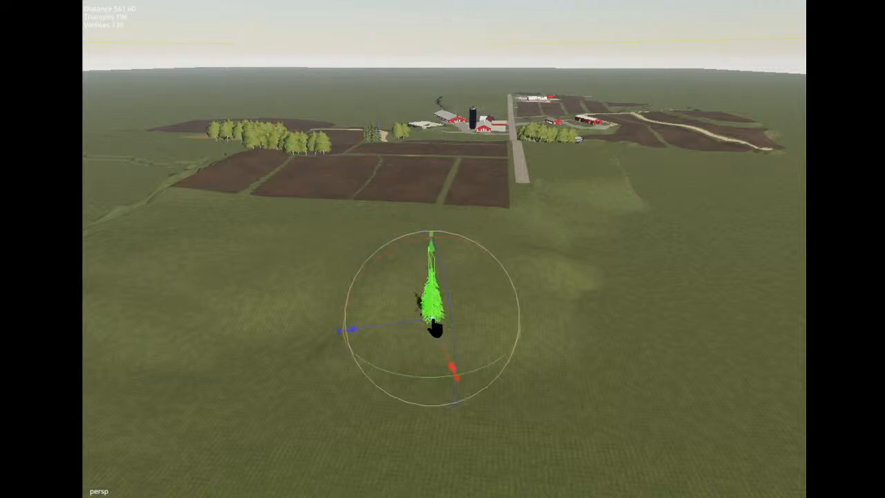
click(566, 367)
Examine the end of the road, the neighbouring fields and the grassy slope beside them.
mouse_move(567, 367)
alt+mouse_down()
mouse_move(574, 299)
mouse_move(490, 409)
mouse_move(359, 403)
alt+mouse_up()
scroll(574, 300, up, 3)
alt+drag(519, 369, 476, 372)
alt+middle_drag(477, 372, 473, 373)
alt+drag(476, 382, 325, 180)
drag(503, 356, 511, 288)
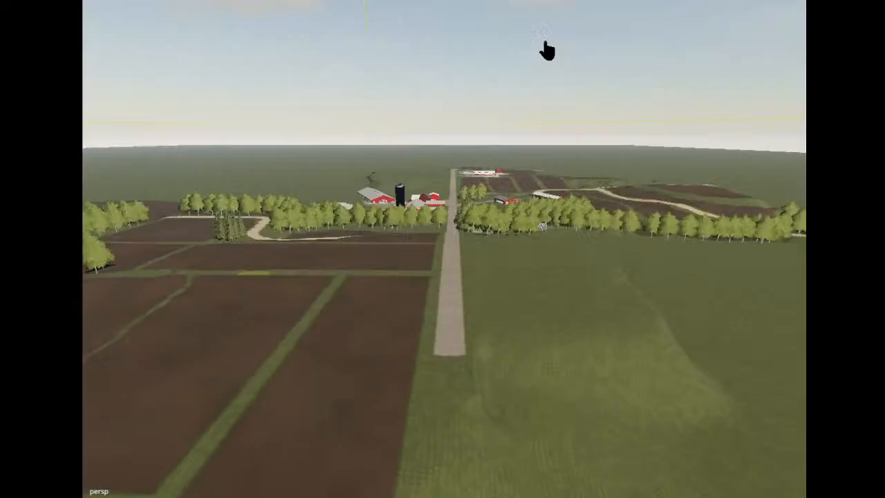
Level a broad strip of grassland from the end of the road outward past the corner of the brown field.
right_drag(547, 50, 372, 200)
alt+drag(372, 199, 298, 195)
click(121, 3)
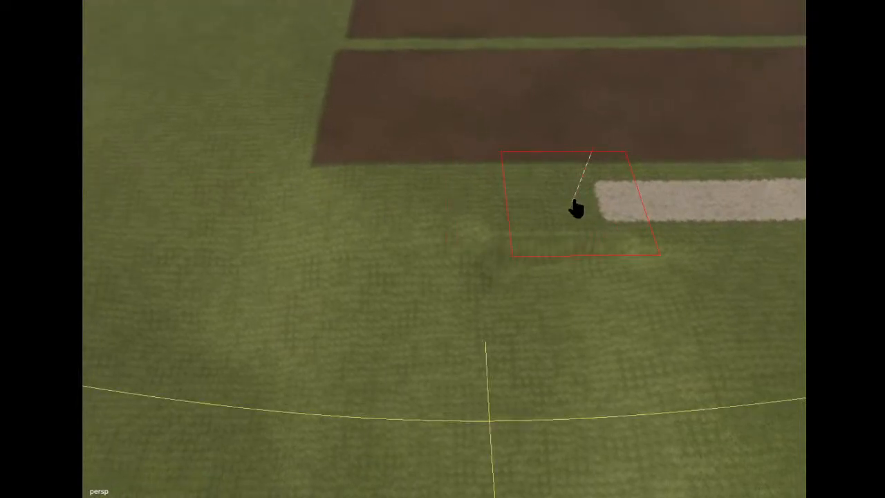
mouse_move(649, 231)
mouse_down()
mouse_move(617, 238)
mouse_move(683, 238)
mouse_move(241, 221)
mouse_move(210, 273)
mouse_up()
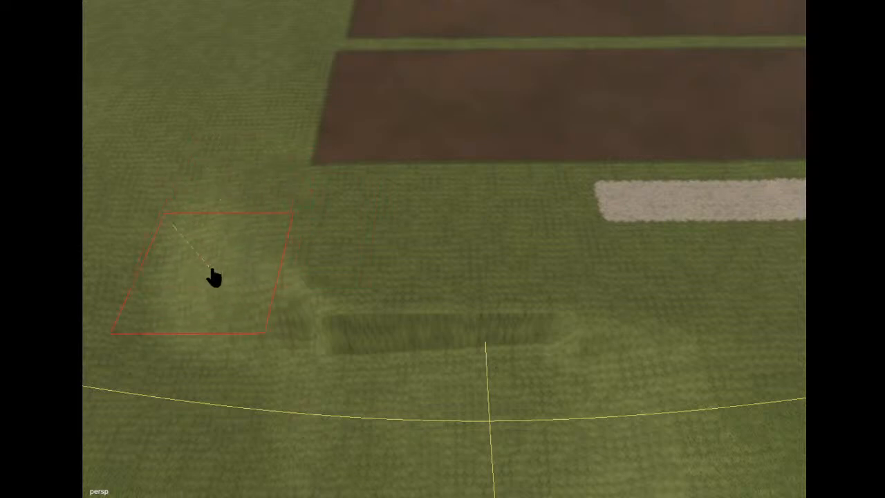
mouse_move(201, 220)
mouse_down()
mouse_move(171, 241)
mouse_move(191, 219)
mouse_move(121, 242)
mouse_up()
Widen the raised grassy ground outward beyond the field corner and blend its uneven bank toward the lone spruce.
alt+drag(300, 125, 557, 171)
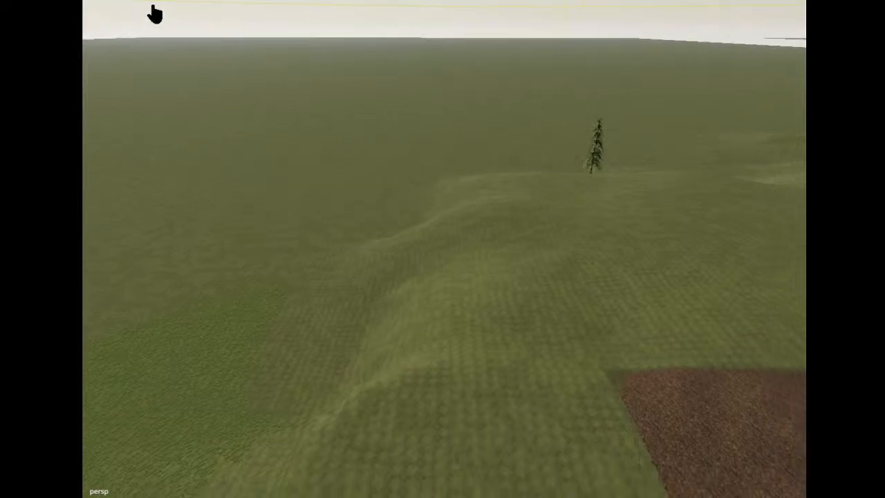
drag(273, 339, 311, 359)
mouse_move(410, 204)
mouse_down()
mouse_move(438, 229)
mouse_move(419, 242)
mouse_move(401, 344)
mouse_move(445, 449)
mouse_up()
mouse_move(270, 367)
mouse_down()
mouse_move(254, 427)
mouse_move(279, 423)
mouse_up()
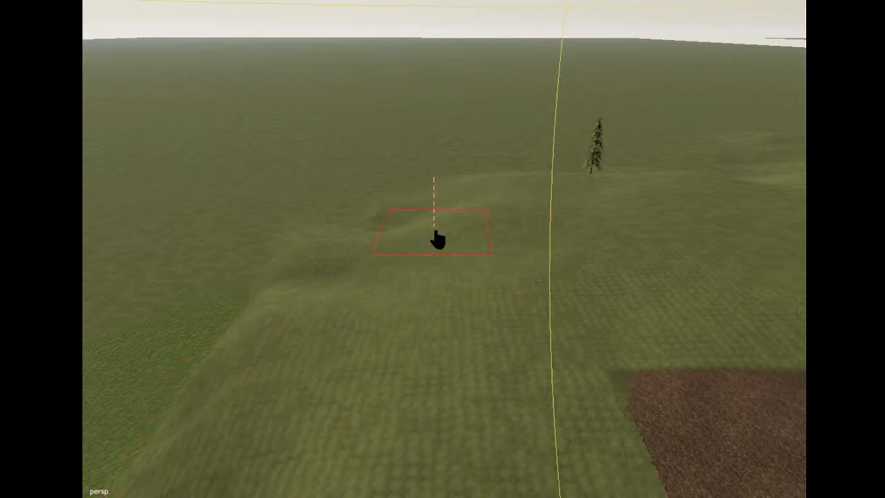
mouse_move(437, 239)
mouse_down()
mouse_move(475, 239)
mouse_move(396, 270)
mouse_move(465, 237)
mouse_up()
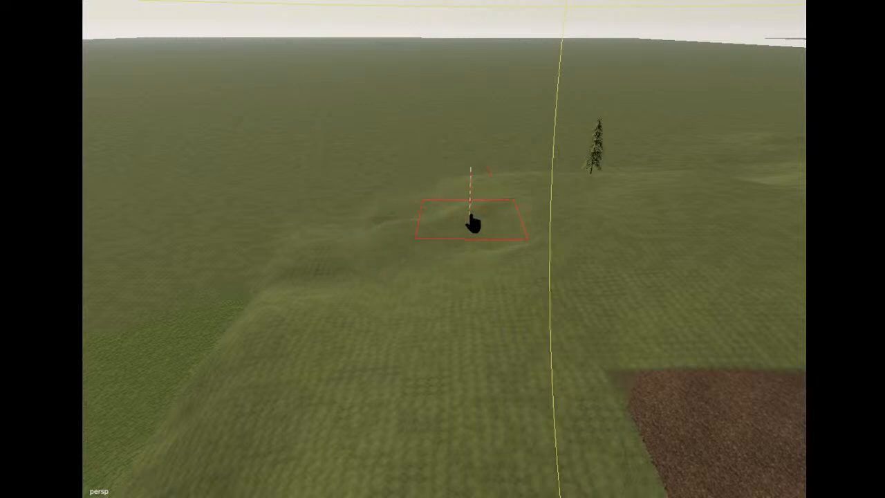
alt+drag(302, 128, 304, 100)
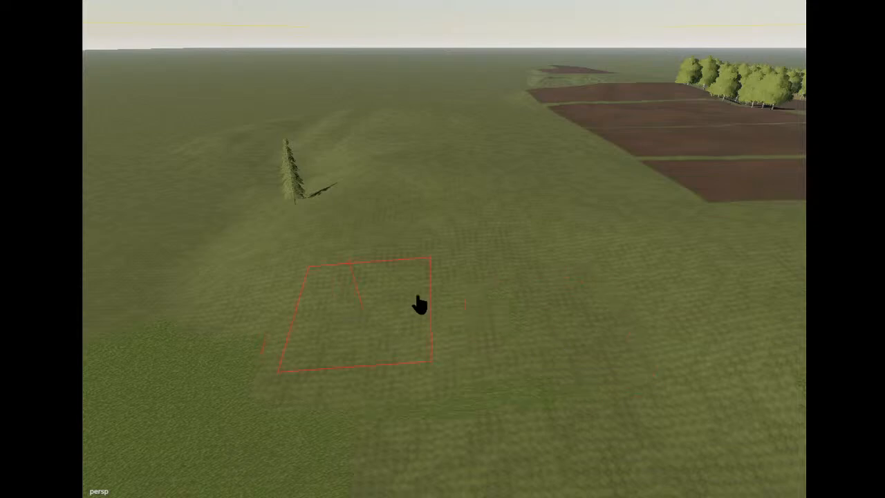
Paint the gravel road onward from its end across the levelled grass beside the fields.
alt+drag(304, 166, 392, 173)
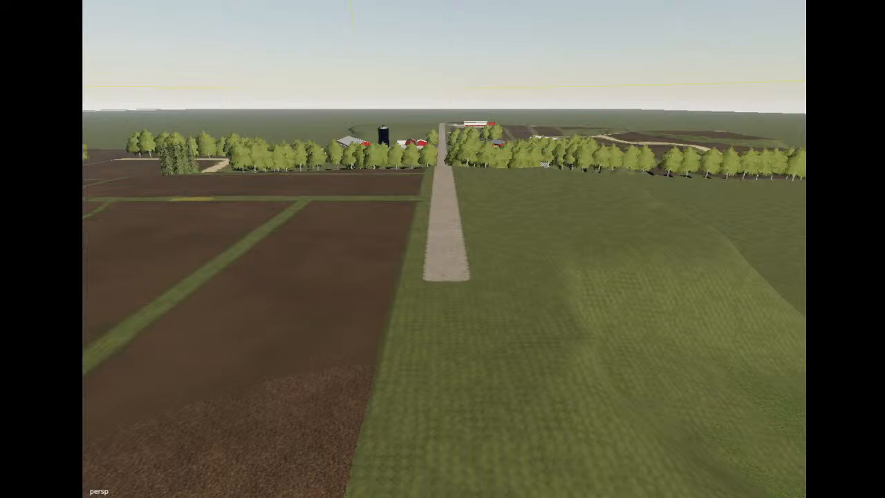
alt+drag(161, 76, 185, 101)
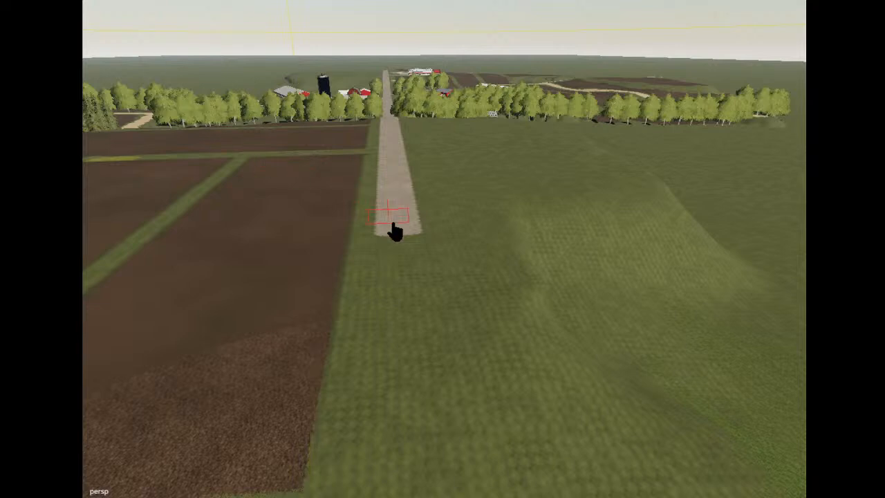
drag(400, 238, 415, 477)
alt+drag(276, 93, 408, 101)
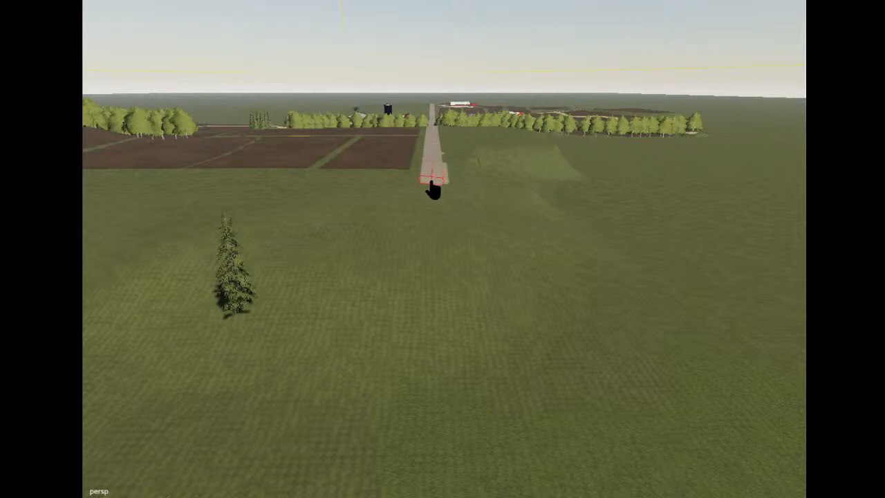
Paint the gravel road onward from its end, across the open grass past the ploughed fields.
drag(433, 196, 424, 380)
alt+drag(503, 233, 398, 262)
scroll(505, 220, up, 3)
alt+drag(553, 266, 399, 296)
scroll(491, 268, up, 3)
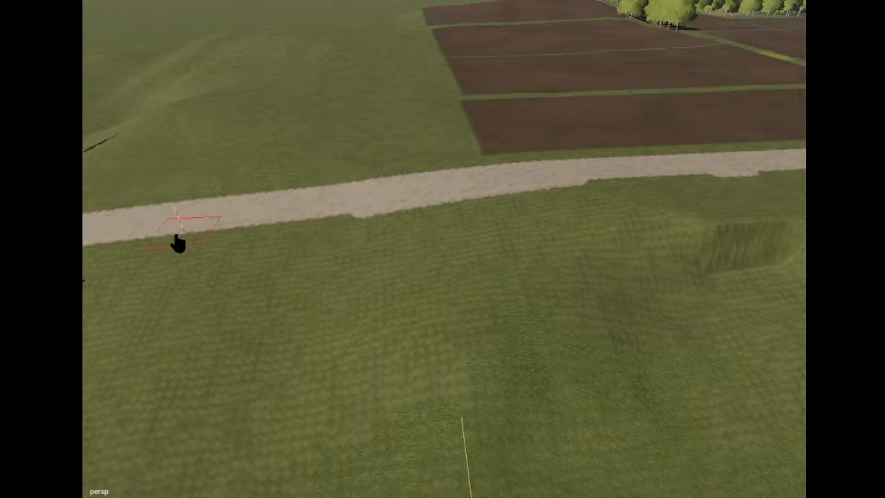
mouse_move(274, 242)
mouse_down()
mouse_move(296, 227)
mouse_move(219, 244)
mouse_up()
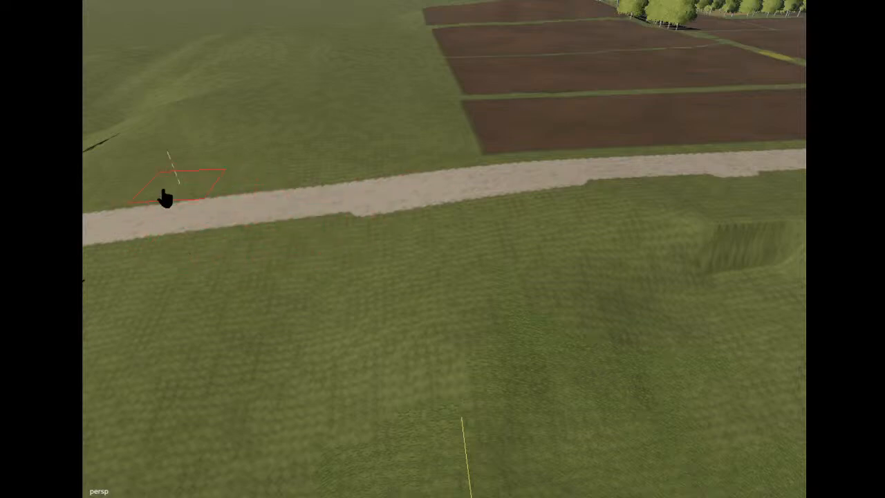
Try raising a mound in the grass across the gravel road, near the spruce tree.
alt+middle_drag(417, 149, 400, 138)
alt+drag(399, 138, 477, 75)
scroll(563, 119, up, 5)
scroll(648, 69, up, 5)
alt+middle_drag(638, 96, 578, 97)
alt+drag(578, 96, 311, 244)
scroll(585, 72, up, 5)
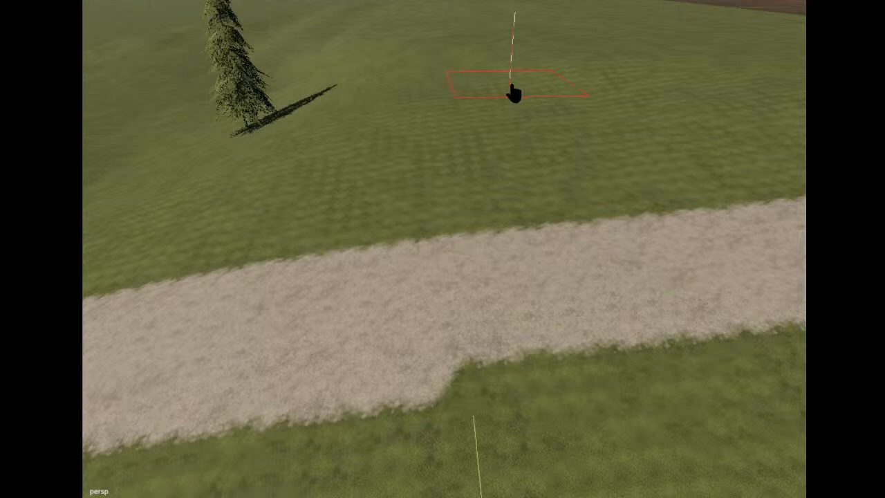
drag(411, 73, 414, 66)
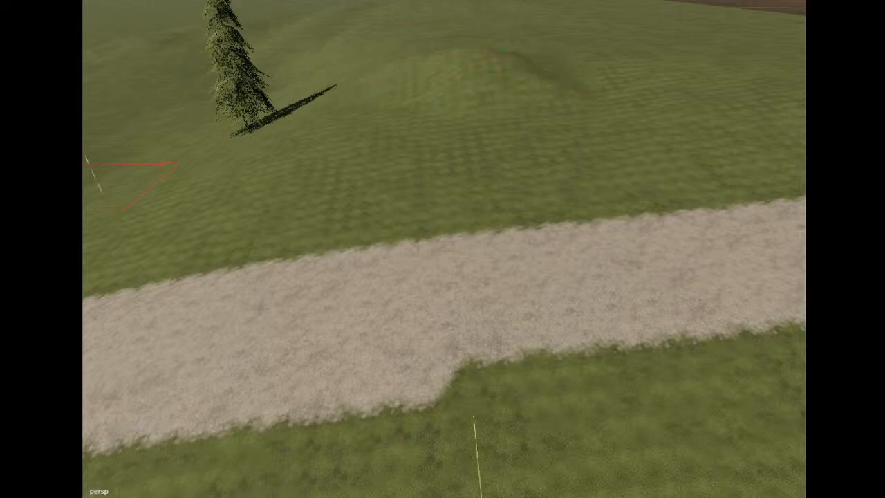
key(ctrl+z)
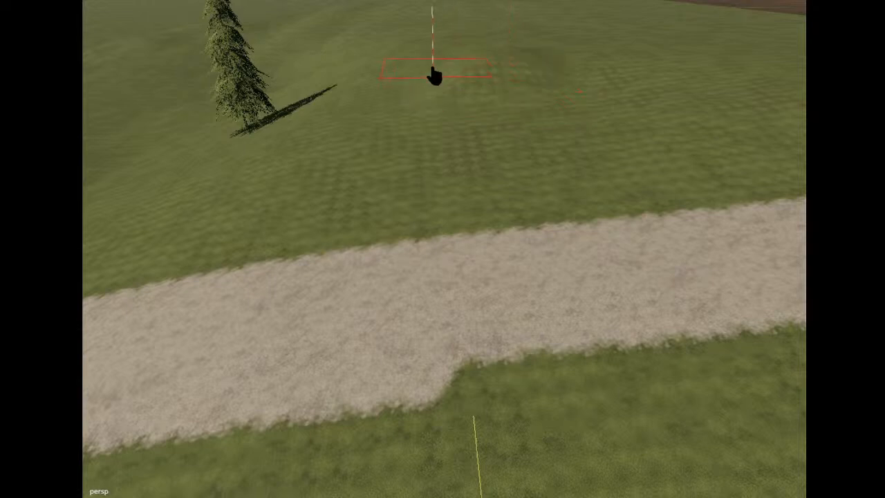
Sculpt the uneven grass terrain between the spruce tree and the gravel road into flatter ground.
mouse_move(422, 76)
mouse_down()
mouse_move(484, 93)
mouse_move(519, 87)
mouse_move(440, 103)
mouse_move(454, 85)
mouse_move(442, 42)
mouse_move(497, 55)
mouse_move(484, 97)
mouse_move(520, 62)
mouse_move(462, 86)
mouse_move(474, 78)
mouse_move(405, 68)
mouse_up()
alt+drag(342, 222, 262, 212)
scroll(344, 210, up, 3)
scroll(358, 201, down, 3)
scroll(323, 170, up, 1)
mouse_move(318, 302)
mouse_down()
mouse_move(359, 270)
mouse_move(369, 159)
mouse_move(364, 227)
mouse_up()
mouse_move(368, 343)
mouse_down()
mouse_move(365, 131)
mouse_move(389, 104)
mouse_up()
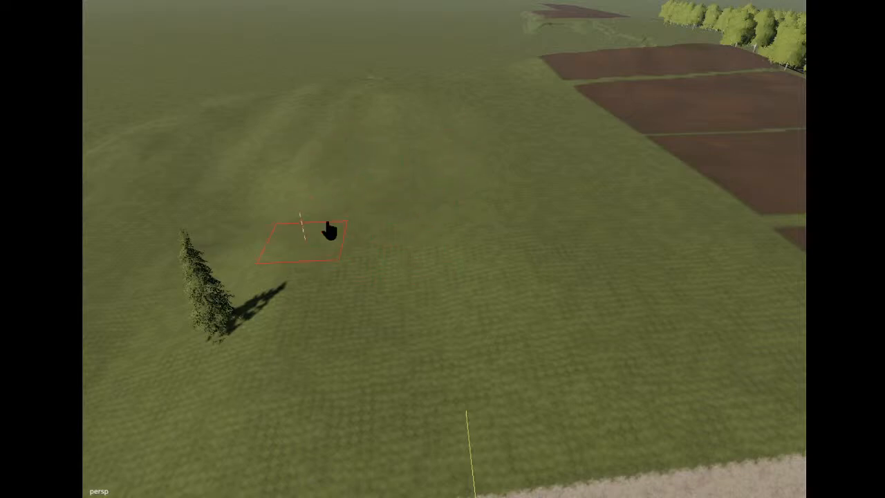
Even out the open terrain beyond the spruce tree, between the two patches of flowers.
alt+middle_drag(440, 158, 413, 138)
alt+drag(413, 137, 453, 95)
scroll(417, 74, up, 5)
scroll(443, 68, up, 2)
scroll(442, 68, up, 2)
scroll(443, 65, up, 3)
scroll(453, 95, up, 2)
scroll(453, 95, down, 2)
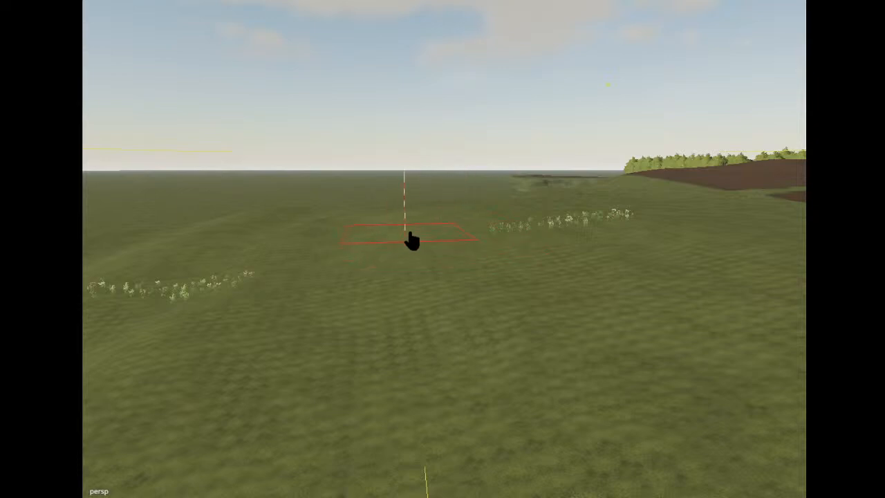
mouse_move(495, 238)
mouse_down()
mouse_move(468, 237)
mouse_move(486, 249)
mouse_up()
mouse_move(441, 216)
mouse_down()
mouse_move(470, 257)
mouse_move(504, 257)
mouse_move(477, 264)
mouse_up()
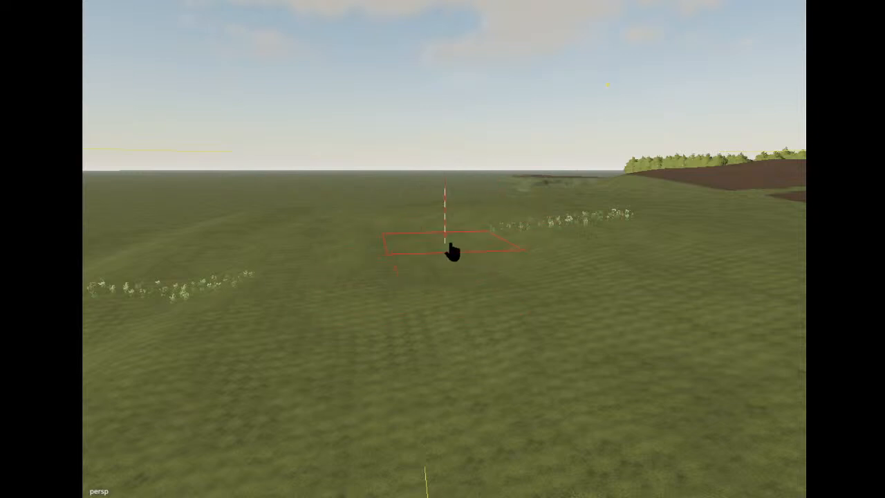
mouse_move(141, 297)
mouse_down()
mouse_move(463, 278)
mouse_move(429, 249)
mouse_move(434, 230)
mouse_up()
drag(441, 324, 303, 314)
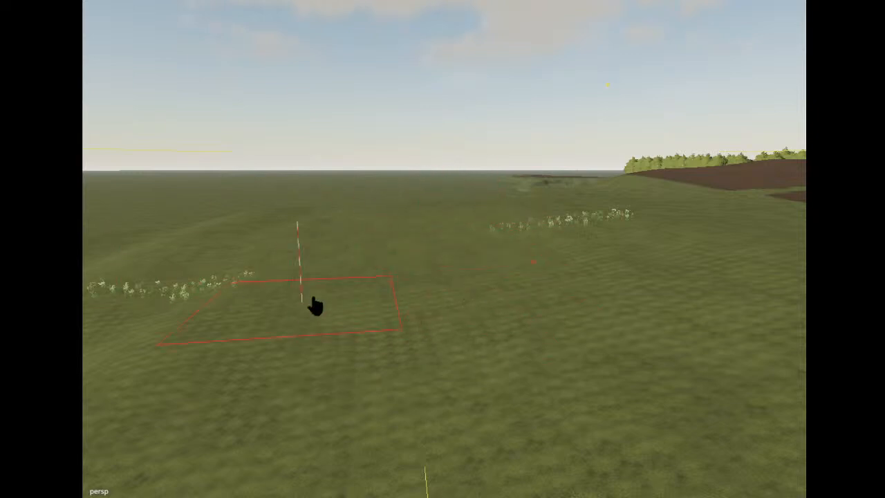
Level the meadow between the ploughed fields and the spruce tree with broad terrain brush strokes.
alt+drag(426, 141, 589, 181)
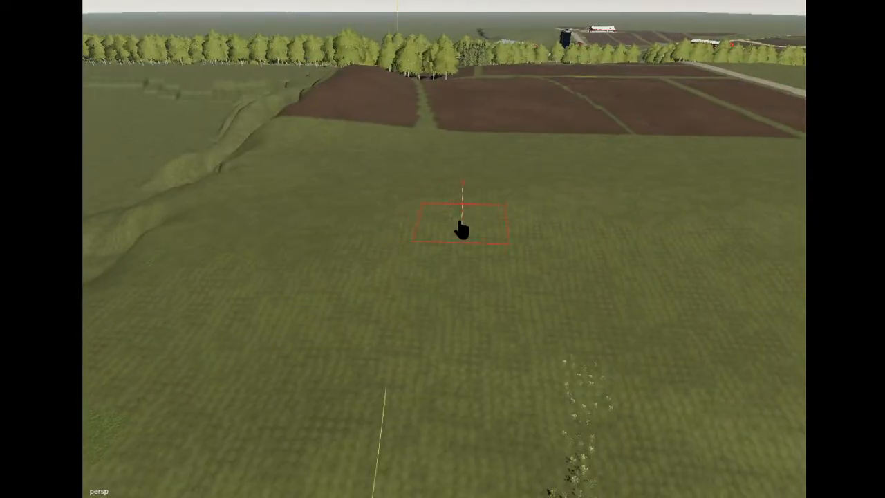
mouse_move(298, 239)
mouse_down()
mouse_move(473, 241)
mouse_move(449, 210)
mouse_move(353, 251)
mouse_move(354, 266)
mouse_move(346, 251)
mouse_move(297, 251)
mouse_move(406, 286)
mouse_move(468, 263)
mouse_up()
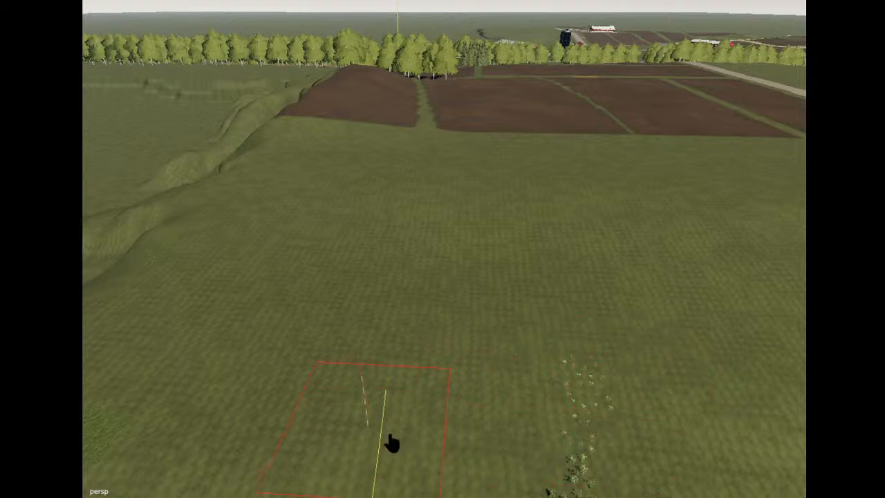
alt+drag(201, 83, 387, 135)
scroll(437, 111, down, 5)
mouse_move(455, 192)
mouse_down()
mouse_move(412, 191)
mouse_move(399, 201)
mouse_move(379, 254)
mouse_move(361, 230)
mouse_up()
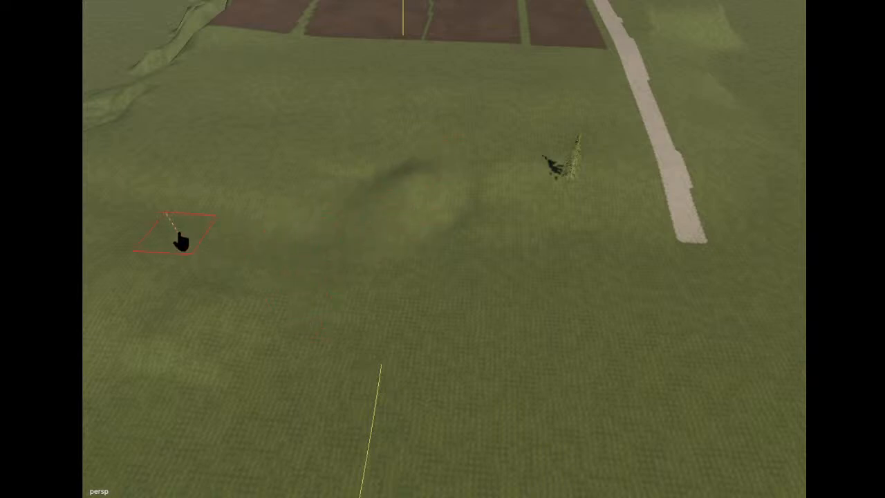
Extend the levelled ground outward past the spruce tree as a flat platform with a long outer bank.
drag(179, 238, 353, 268)
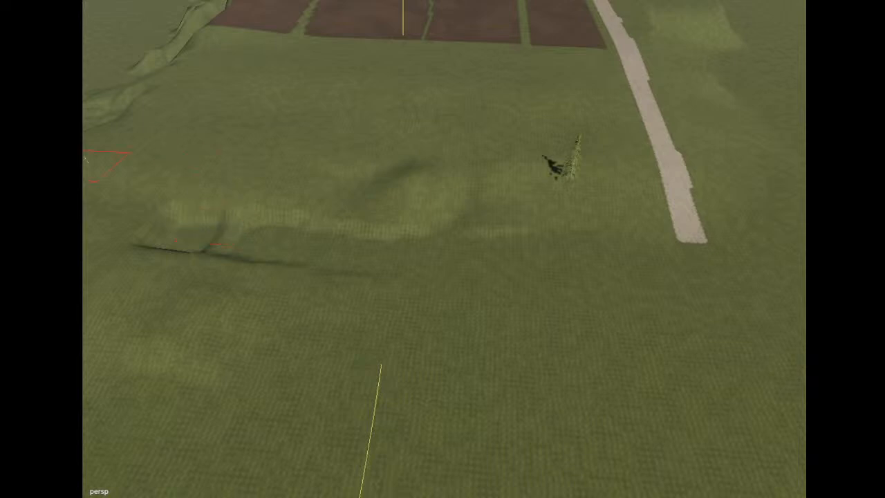
key(ctrl+z)
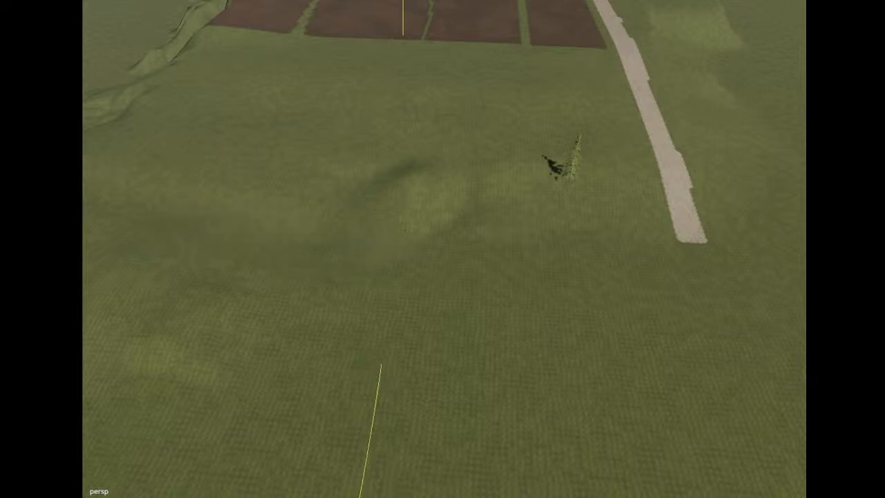
mouse_move(253, 241)
mouse_down()
mouse_move(561, 255)
mouse_move(283, 242)
mouse_move(515, 236)
mouse_move(510, 172)
mouse_move(562, 190)
mouse_move(373, 154)
mouse_move(370, 198)
mouse_up()
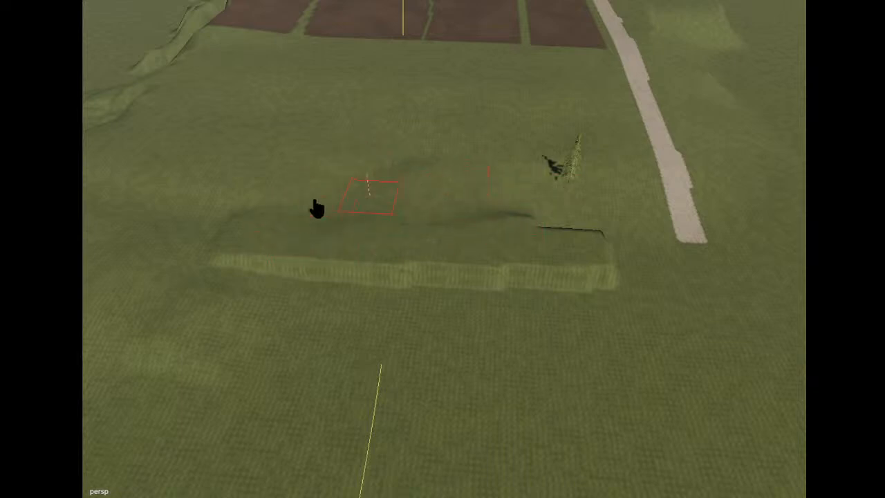
mouse_move(258, 267)
mouse_down()
mouse_move(242, 280)
mouse_move(450, 309)
mouse_move(585, 254)
mouse_move(569, 180)
mouse_move(609, 283)
mouse_move(584, 291)
mouse_up()
drag(513, 296, 492, 271)
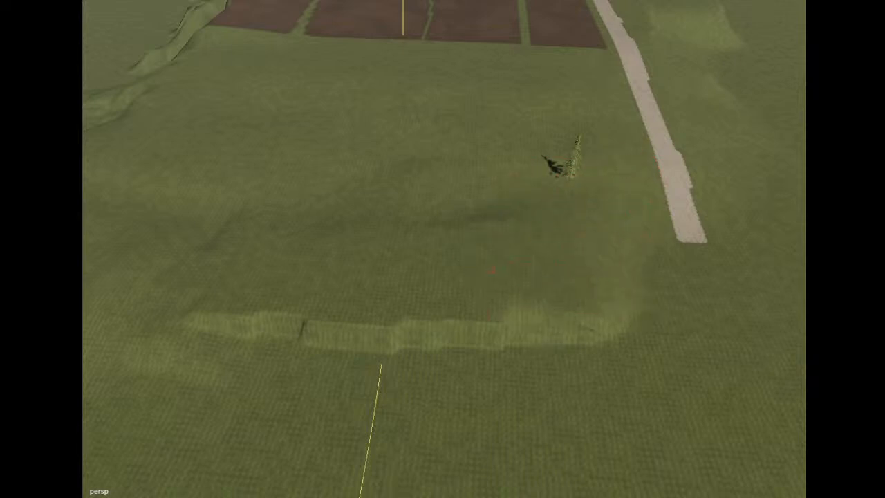
Paint the end of the gravel road a short distance further into the grass below the platform.
alt+drag(462, 109, 341, 67)
scroll(328, 100, up, 7)
key(Right)
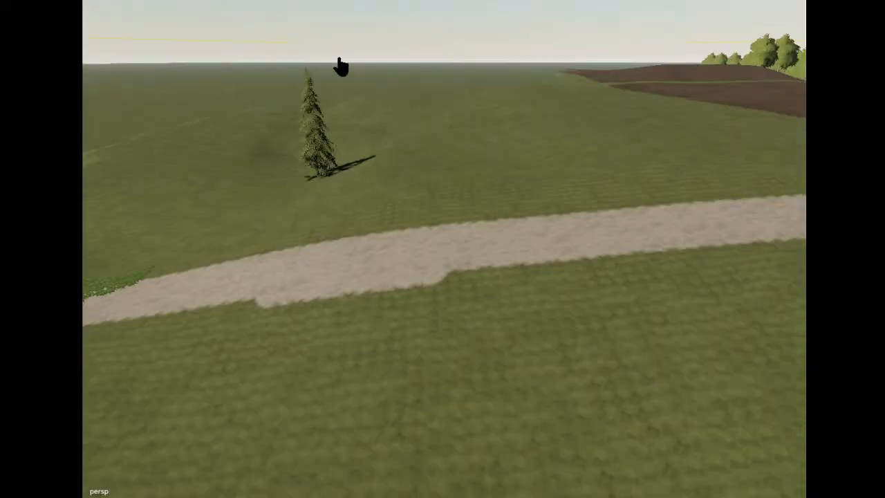
scroll(341, 67, down, 3)
key(Left)
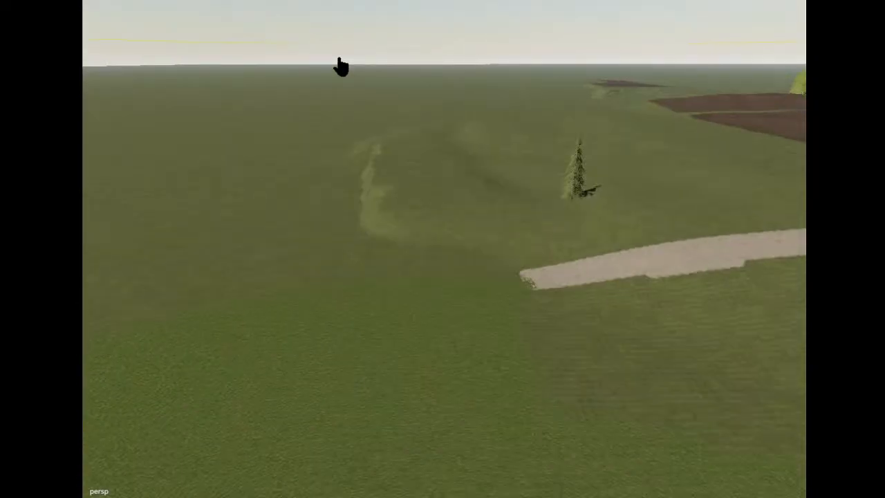
scroll(342, 67, up, 3)
scroll(342, 68, down, 3)
key(Right)
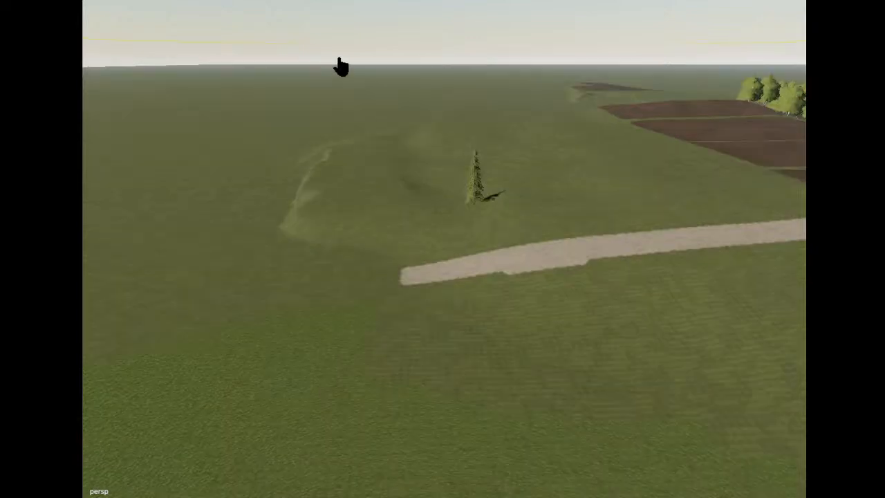
alt+middle_drag(341, 67, 341, 67)
alt+drag(341, 67, 341, 71)
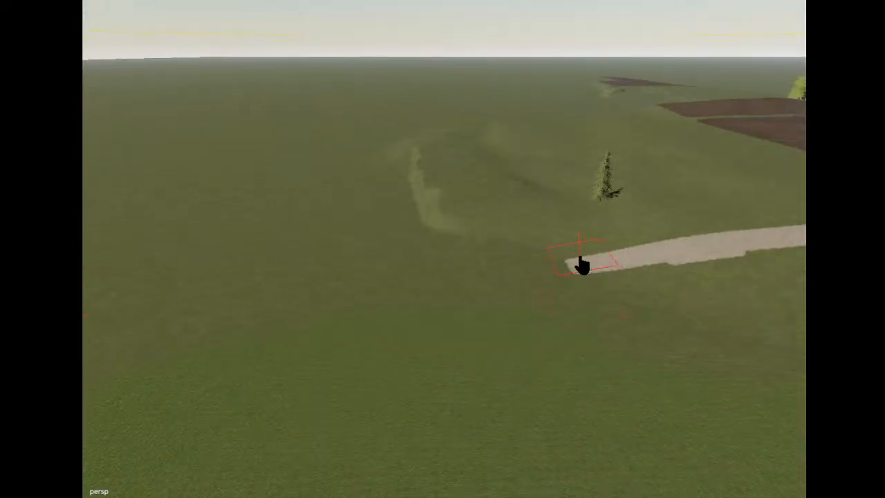
drag(579, 267, 556, 273)
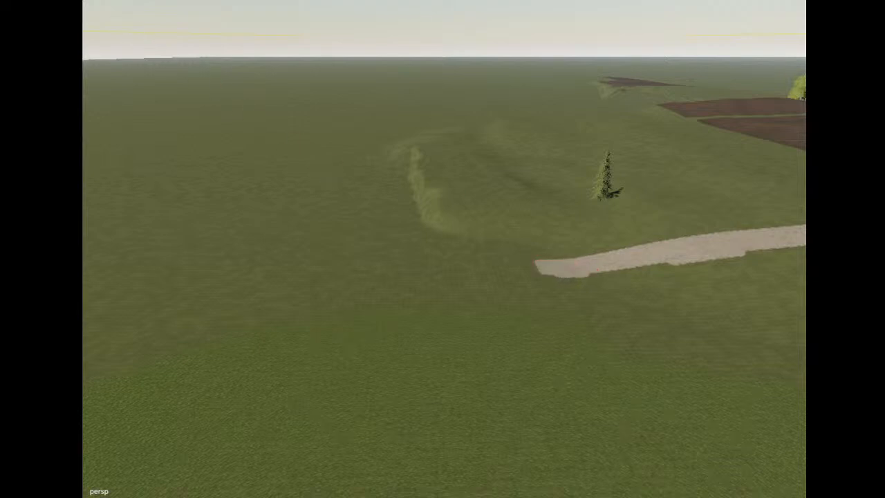
Cut the platform's outer bank back toward the spruce tree and soften its slope into the surrounding ground.
alt+drag(242, 116, 236, 114)
alt+middle_drag(236, 114, 236, 114)
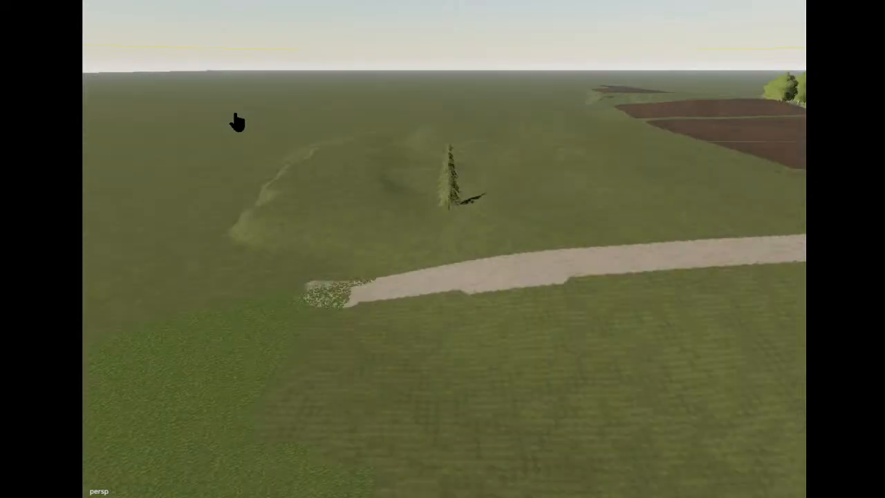
alt+drag(236, 122, 185, 89)
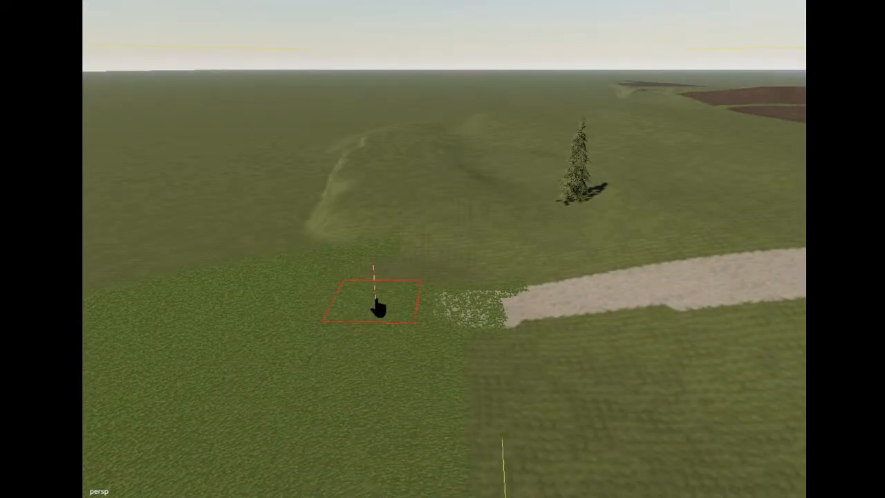
mouse_move(385, 253)
mouse_down()
mouse_move(377, 142)
mouse_move(412, 151)
mouse_move(400, 187)
mouse_move(333, 202)
mouse_move(302, 266)
mouse_up()
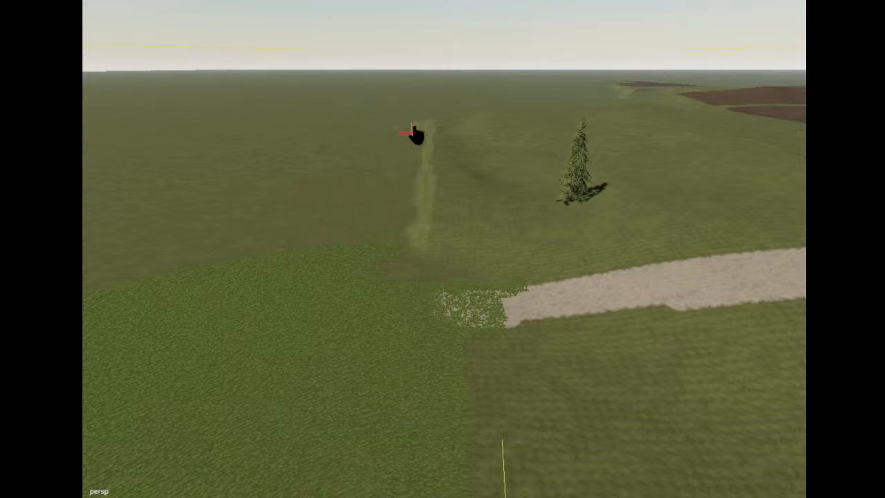
drag(426, 130, 392, 225)
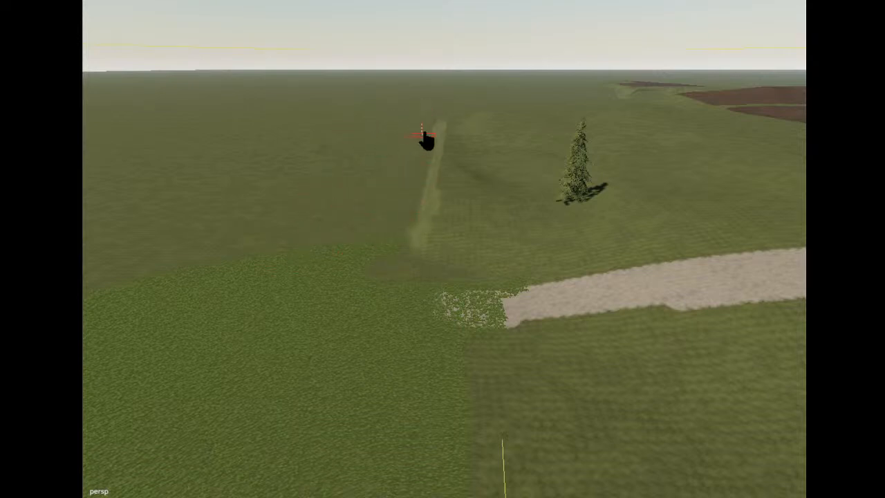
drag(459, 145, 446, 166)
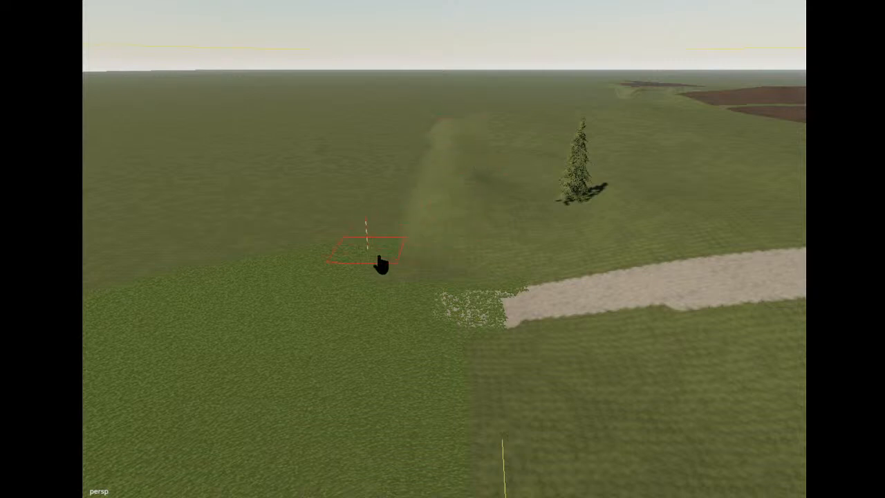
mouse_move(441, 276)
mouse_down()
mouse_move(446, 118)
mouse_move(448, 169)
mouse_move(484, 163)
mouse_up()
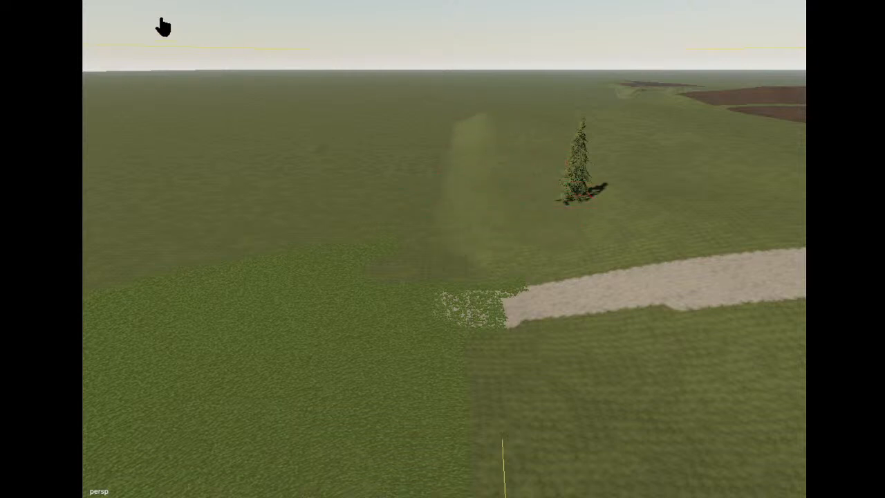
Erase the grass and flower foliage covering the end of the gravel road and the ground around it.
alt+drag(437, 215, 440, 181)
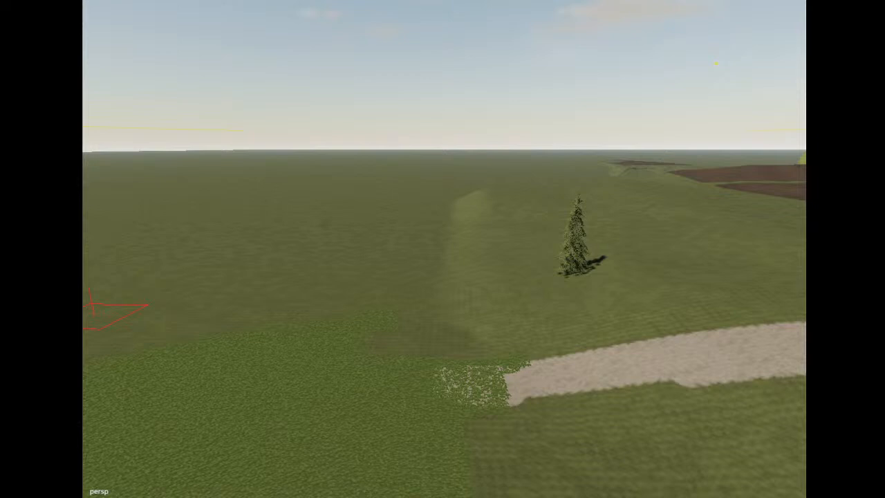
mouse_move(80, 311)
ctrl+mouse_down()
mouse_move(508, 335)
mouse_move(455, 398)
mouse_move(288, 372)
mouse_move(370, 447)
ctrl+mouse_up()
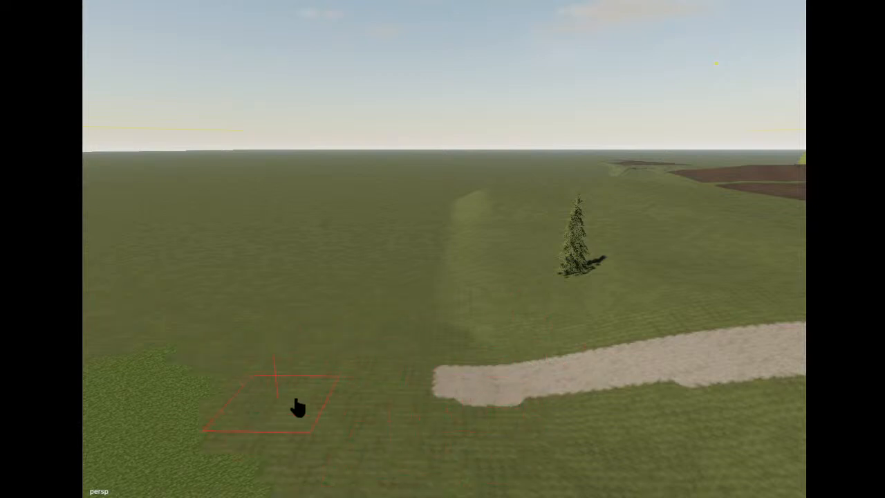
Select the spruce tree and place copies of it in a row along the grass edge of the gravel road.
alt+drag(423, 110, 412, 208)
scroll(449, 119, up, 5)
scroll(703, 212, down, 10)
scroll(413, 207, up, 5)
click(452, 176)
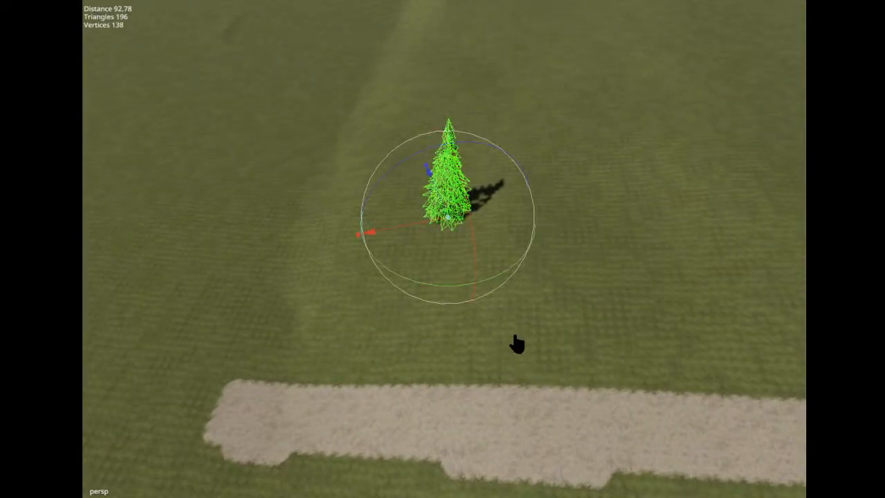
key(ctrl+b)
click(455, 207)
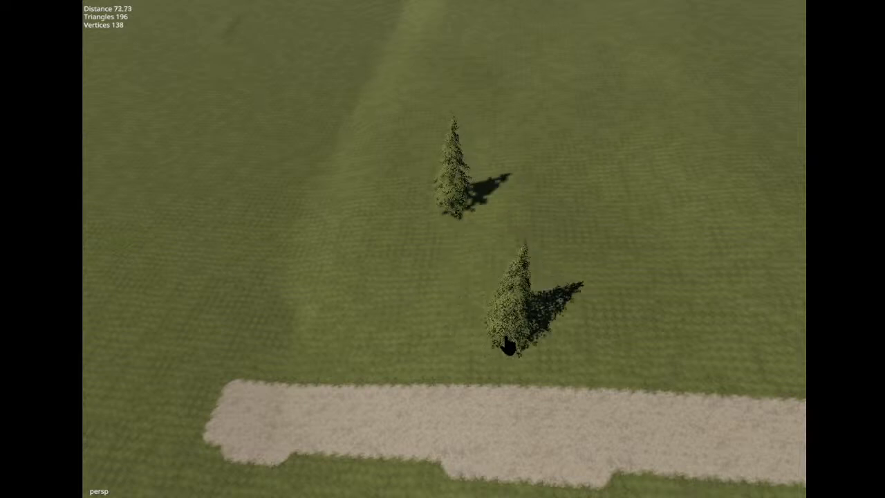
click(495, 352)
click(474, 352)
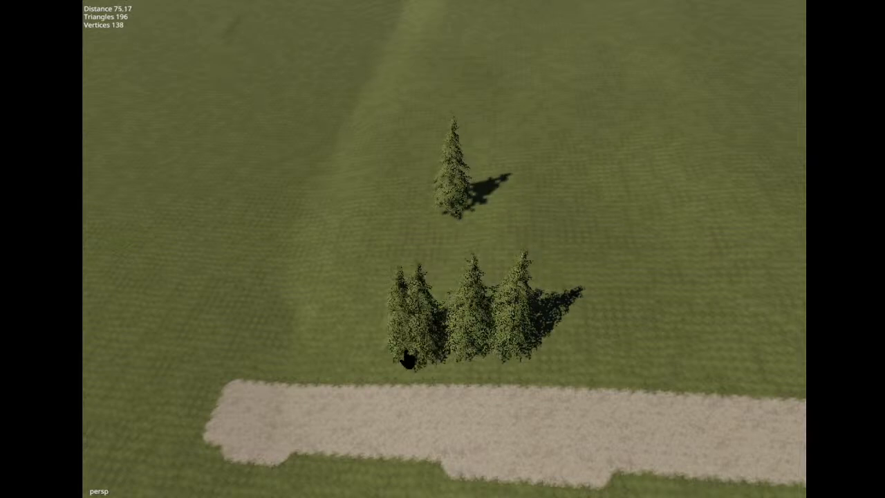
click(416, 357)
click(362, 365)
click(323, 363)
click(293, 364)
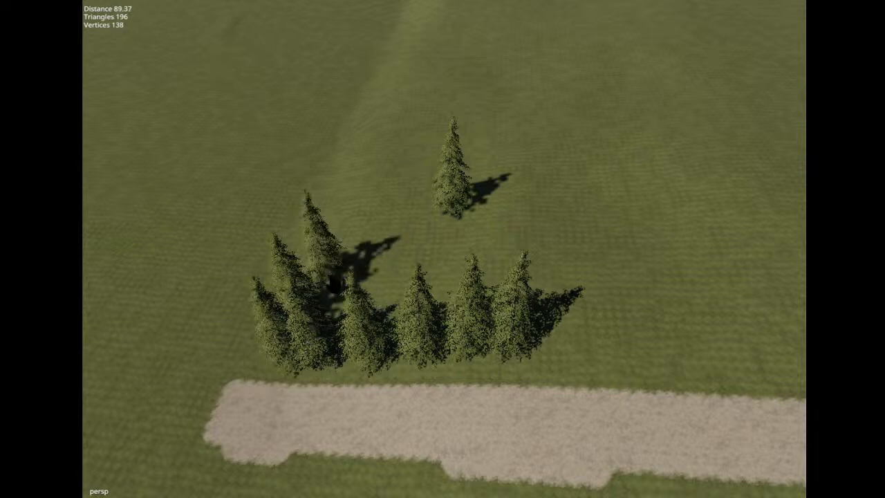
Place a second row of spruce copies behind the row that lines the gravel road.
click(320, 286)
click(356, 282)
click(385, 280)
click(426, 280)
click(460, 278)
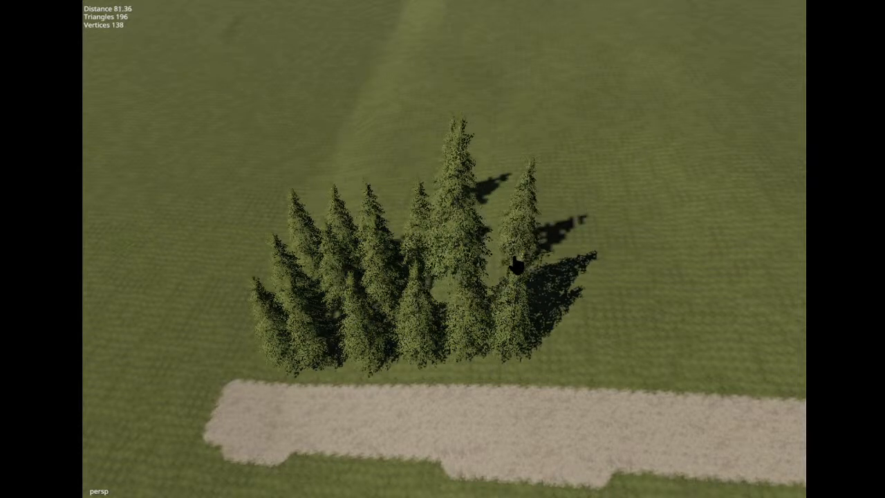
click(529, 260)
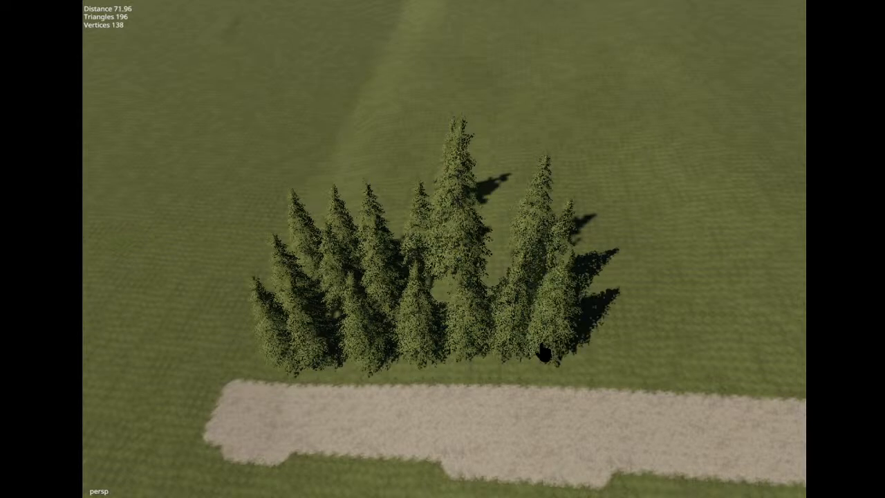
Finish placing spruce copies behind the road row and delete the misplaced one perched on top of another tree.
click(543, 350)
click(647, 344)
alt+drag(648, 344, 433, 288)
scroll(586, 318, down, 4)
scroll(433, 288, up, 5)
click(497, 277)
click(488, 253)
click(491, 227)
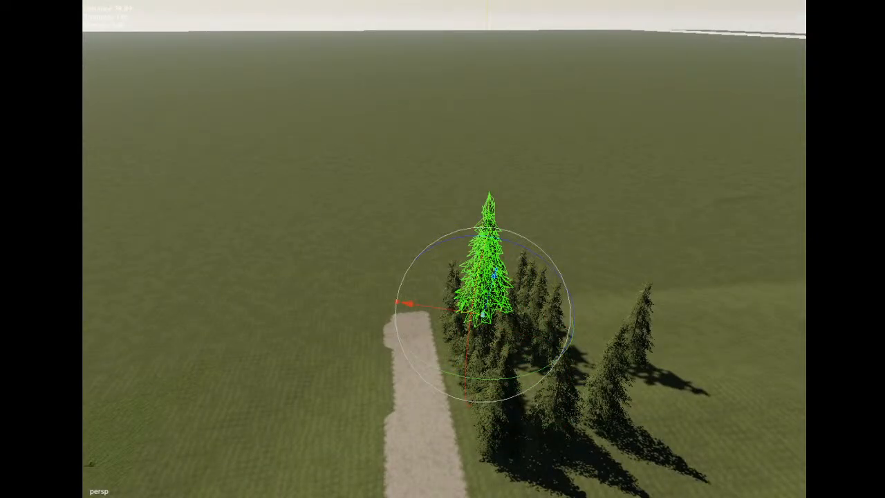
key(Delete)
Select a spruce at the grove's edge and place copies of it in a long row leading away from the gravel road.
alt+drag(388, 167, 563, 197)
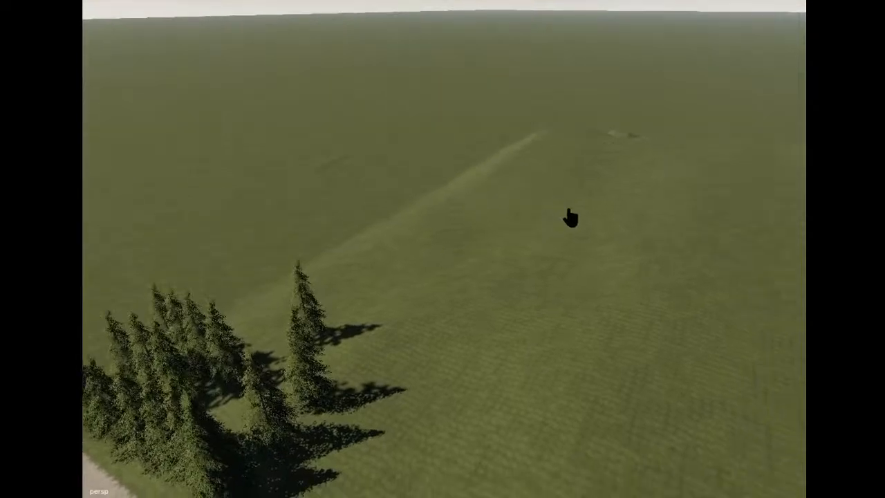
alt+drag(463, 194, 373, 280)
click(338, 302)
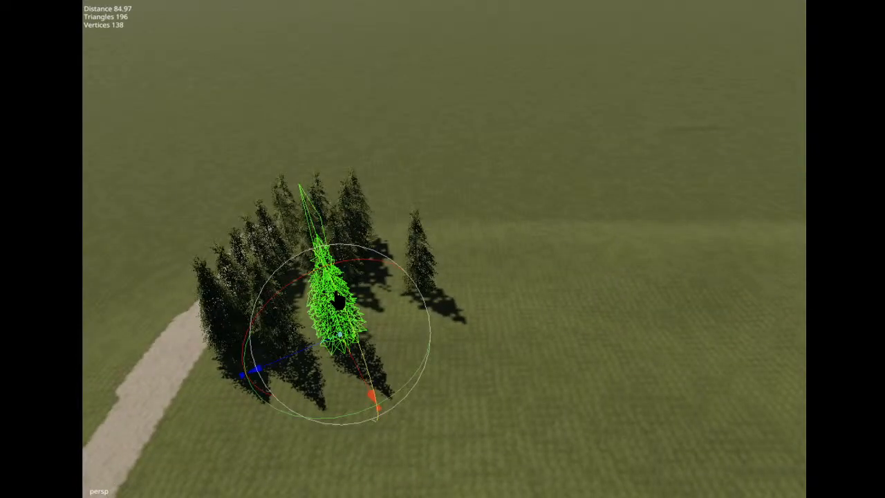
key(ctrl+b)
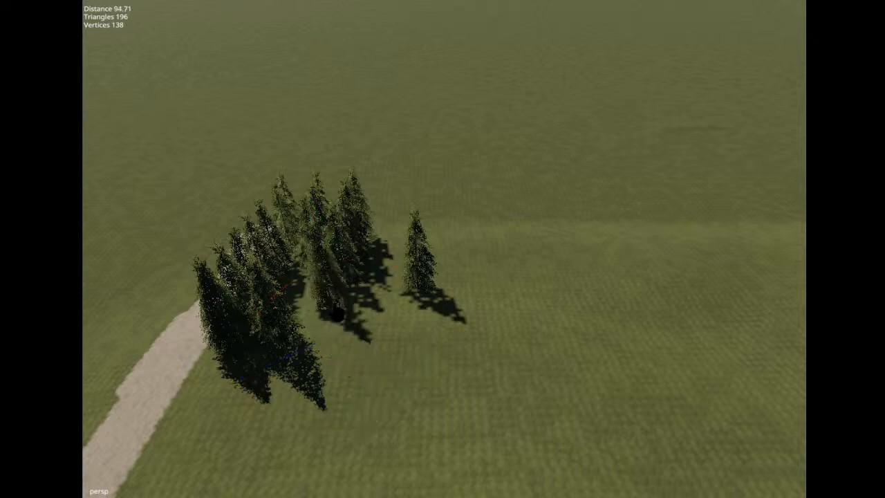
click(325, 352)
click(374, 353)
click(418, 361)
click(449, 359)
click(486, 358)
click(531, 359)
click(571, 359)
click(612, 360)
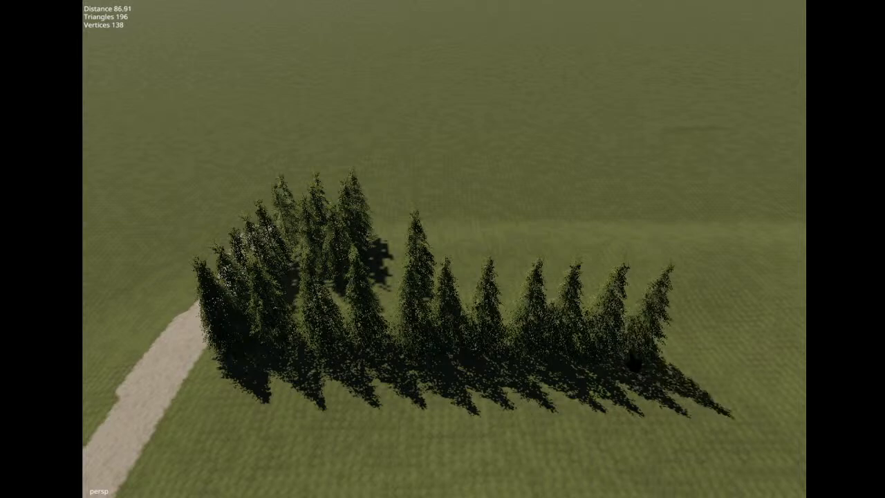
click(654, 361)
click(698, 363)
click(718, 367)
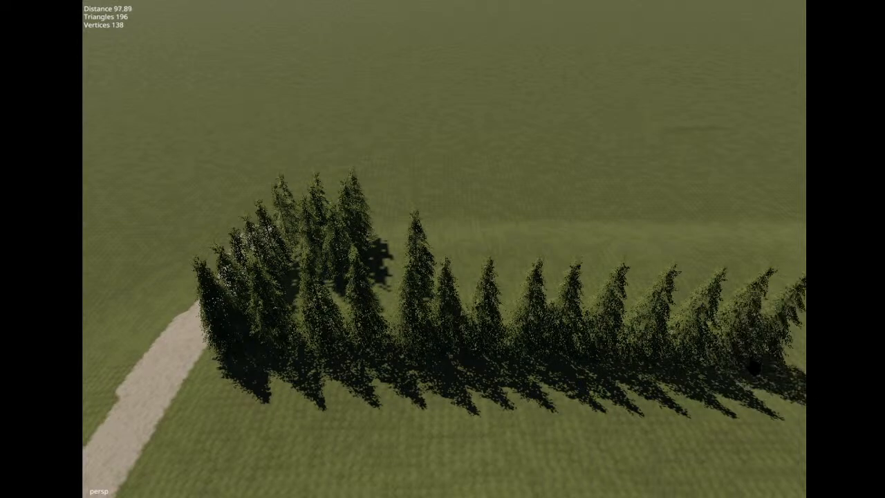
click(758, 365)
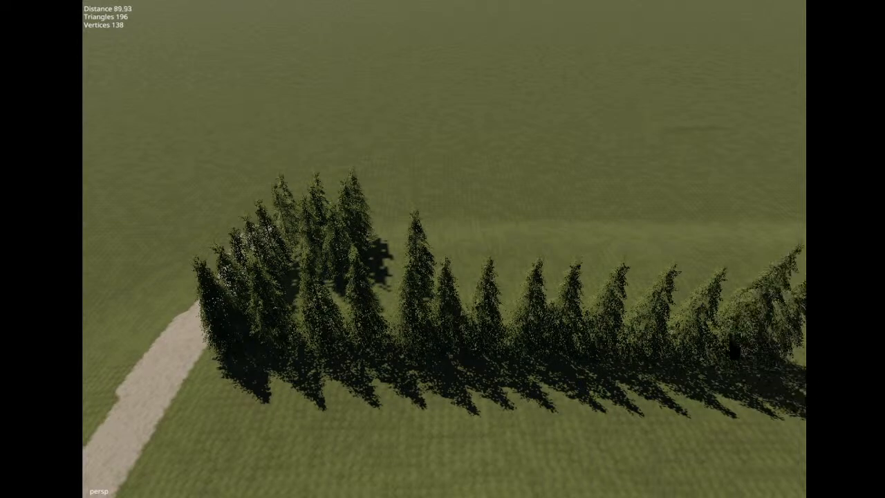
Place more spruce copies as a loose second line behind the new row and in the gaps between its trees.
click(549, 296)
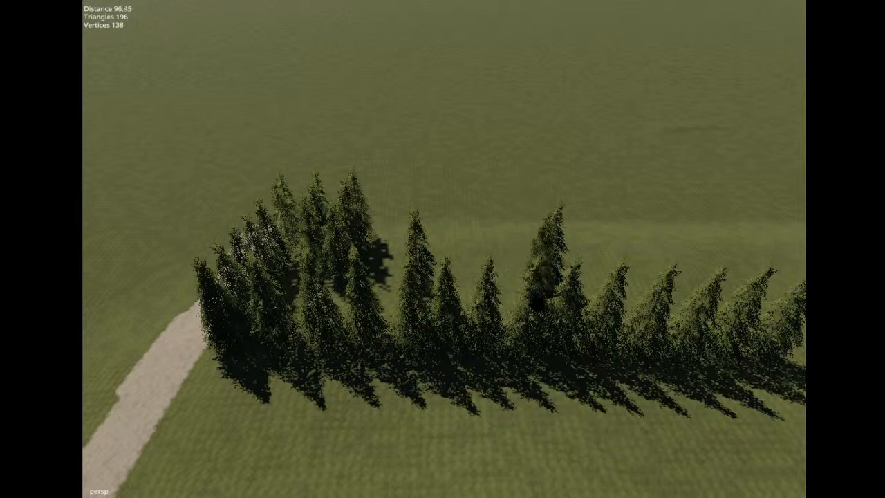
click(451, 275)
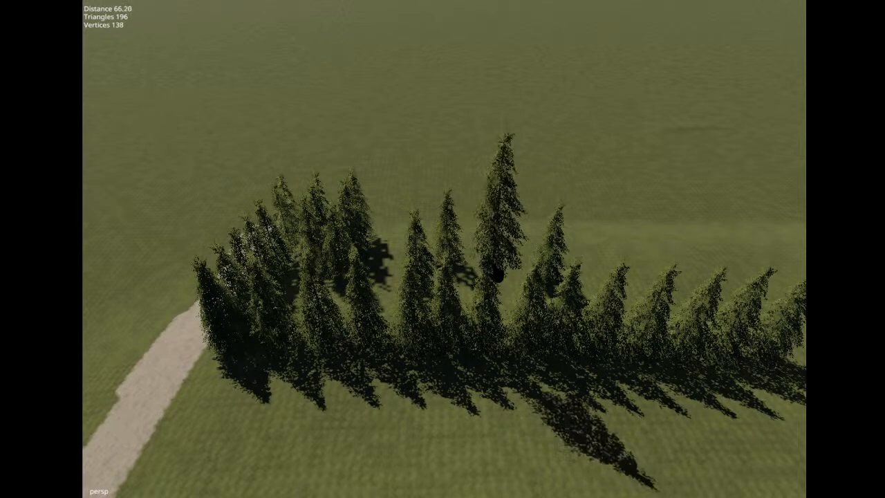
click(625, 273)
click(659, 276)
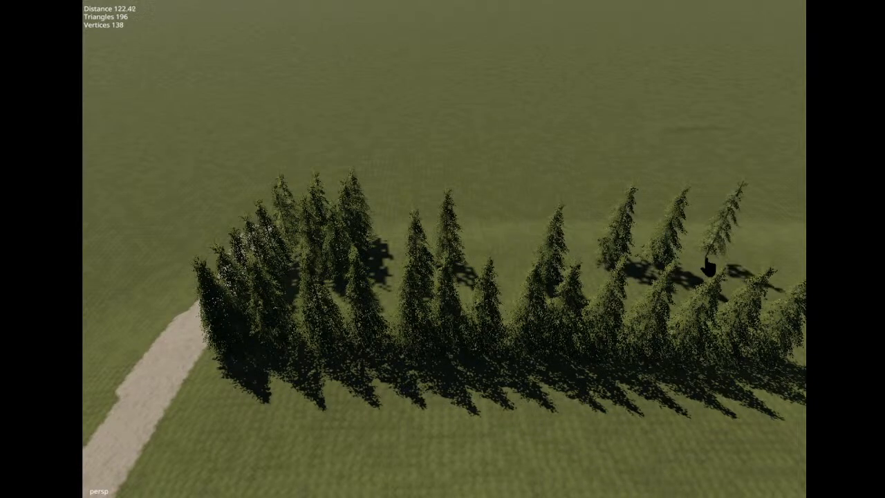
click(676, 309)
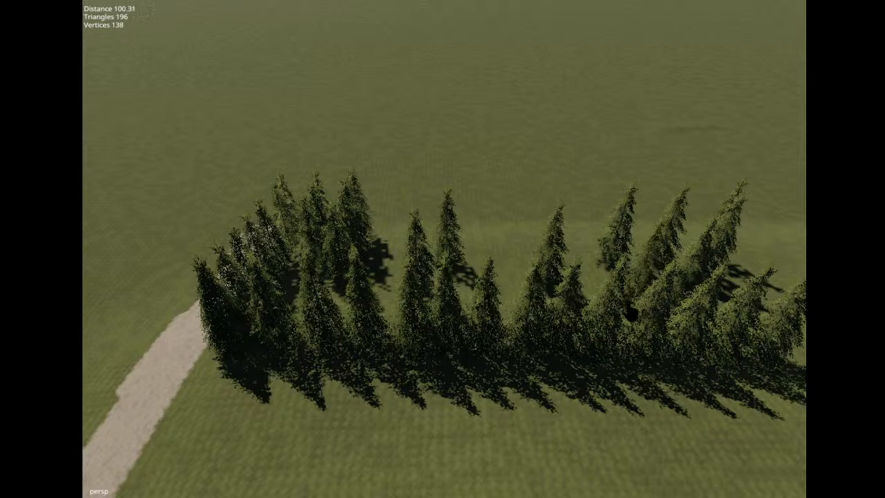
click(610, 310)
click(588, 307)
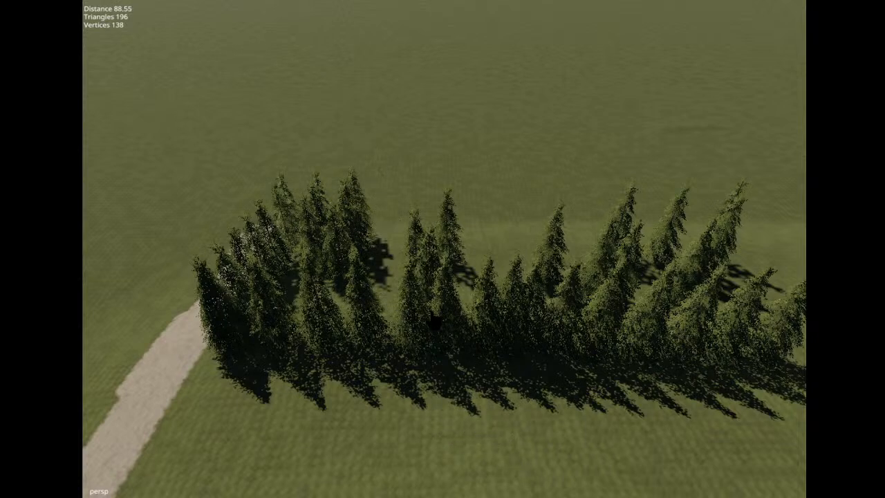
click(395, 306)
click(455, 298)
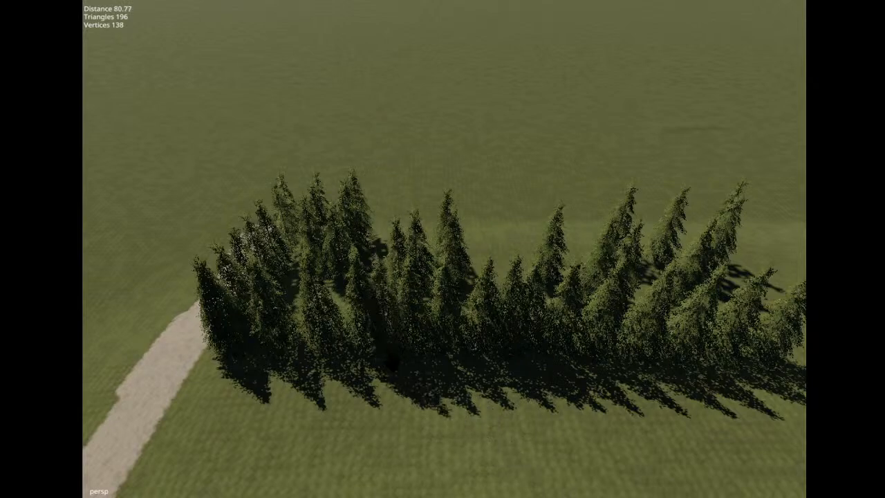
click(309, 347)
click(393, 417)
Select the lone spruce in the clearing and place copies of it over the open ground inside the grove.
alt+drag(399, 418, 658, 397)
alt+drag(486, 381, 730, 391)
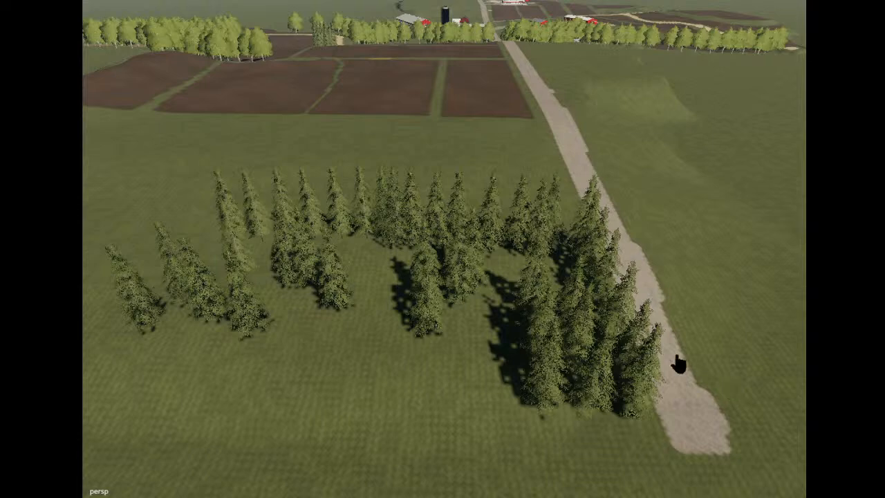
alt+drag(423, 401, 447, 396)
scroll(446, 399, up, 5)
scroll(445, 401, down, 4)
click(411, 266)
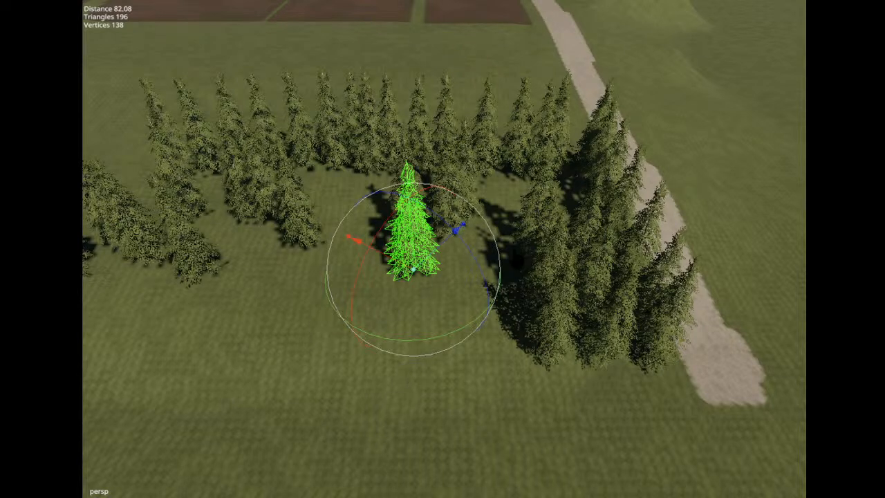
drag(399, 229, 496, 339)
click(487, 329)
click(520, 423)
Work the terrain brush over the slope on the open grass between the spruce grove and the grass patch.
alt+drag(522, 425, 539, 406)
scroll(540, 407, down, 3)
mouse_move(539, 407)
alt+middle_down()
mouse_move(552, 400)
mouse_move(541, 399)
alt+middle_up()
alt+drag(541, 399, 522, 415)
alt+middle_drag(522, 415, 522, 415)
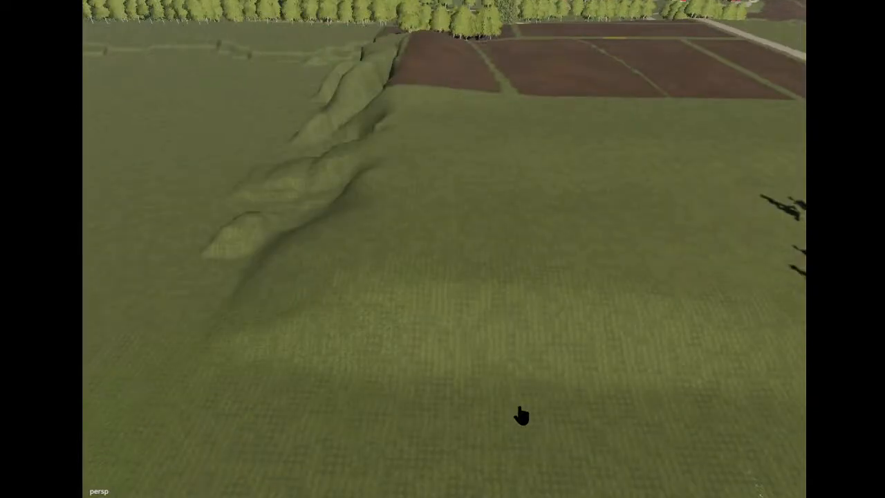
alt+drag(155, 40, 215, 62)
scroll(349, 120, up, 6)
scroll(345, 51, up, 3)
scroll(345, 50, up, 3)
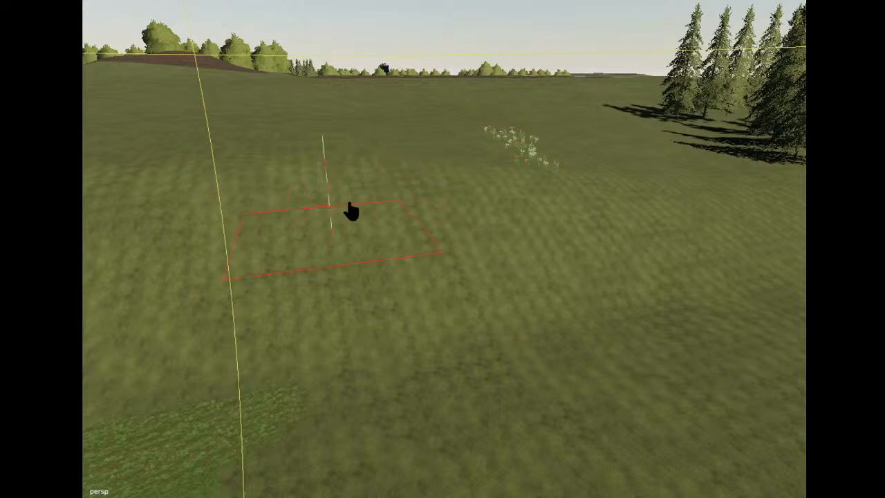
drag(423, 292, 262, 321)
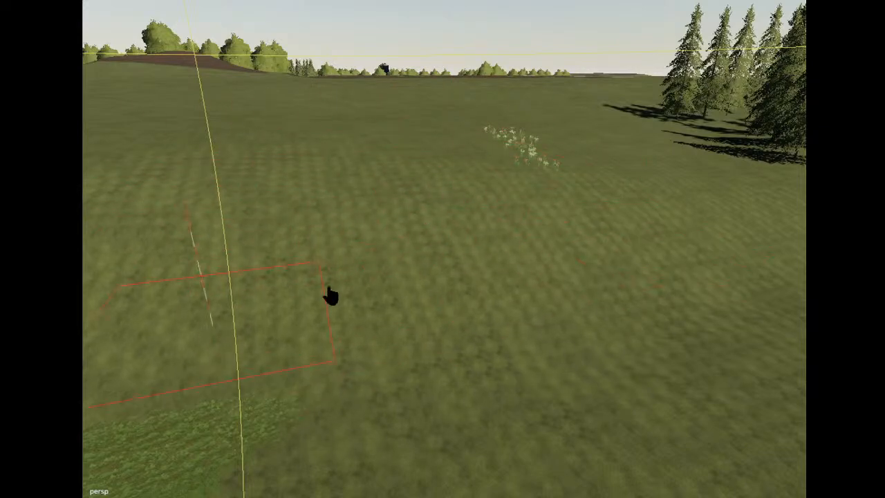
scroll(314, 105, down, 5)
alt+drag(314, 105, 205, 39)
scroll(268, 108, down, 3)
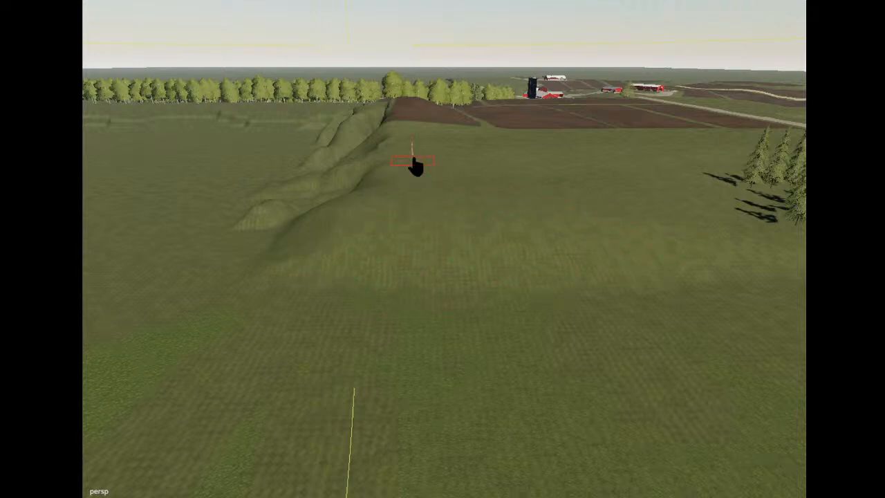
Examine the outer edge of the spruce grove and the open ground beside it.
alt+drag(548, 123, 543, 184)
scroll(688, 41, up, 4)
scroll(543, 213, down, 5)
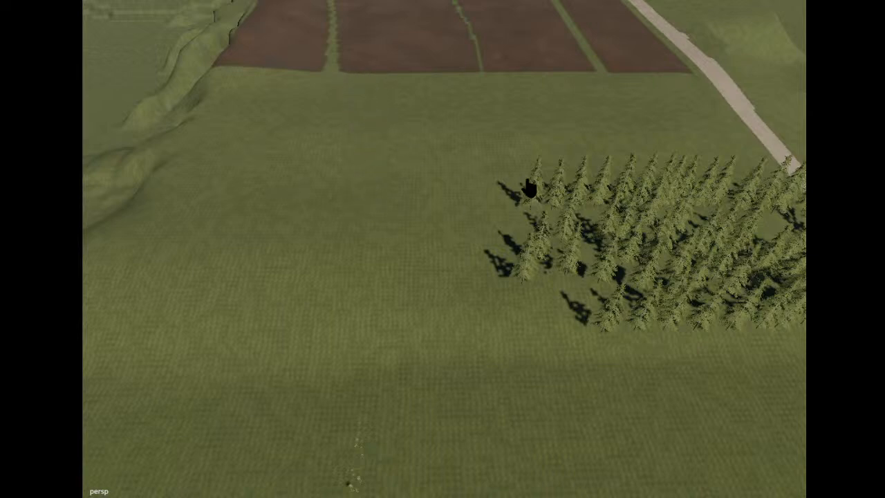
alt+right_drag(537, 220, 556, 193)
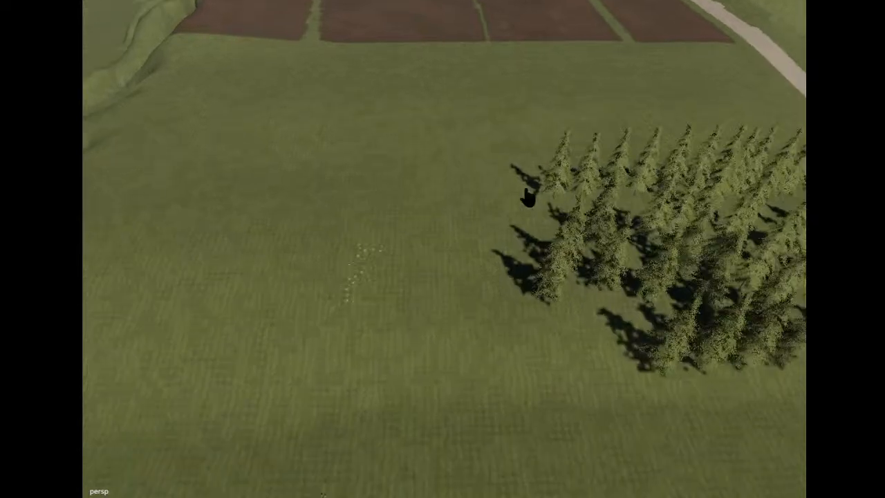
alt+right_drag(111, 249, 76, 235)
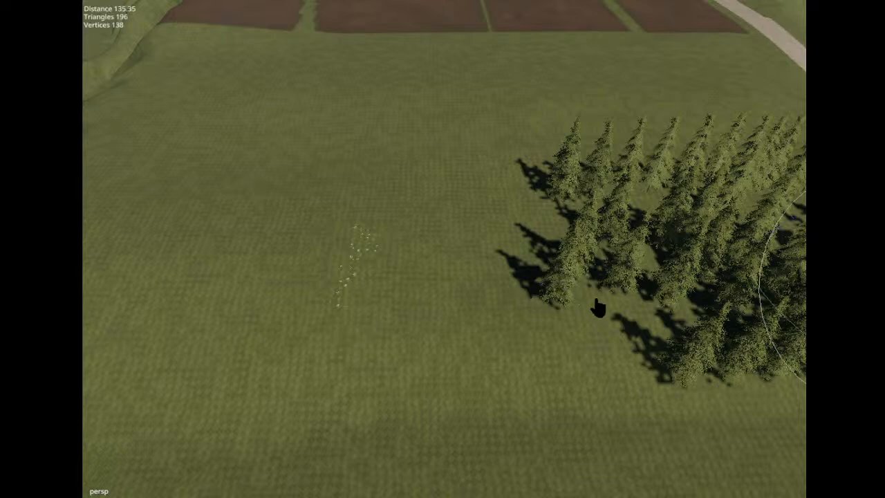
alt+drag(532, 348, 547, 345)
scroll(581, 341, up, 4)
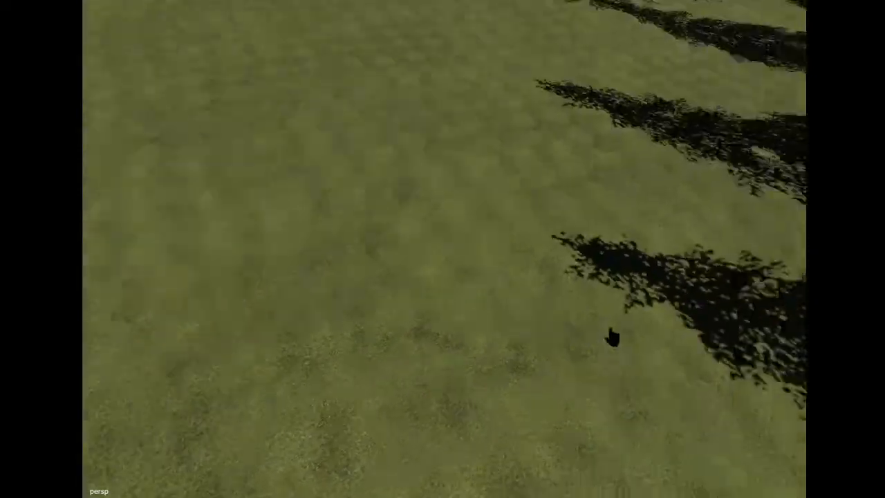
scroll(602, 338, down, 2)
alt+drag(603, 338, 644, 296)
Select the spruce at the grove's outer edge and place copies of it in a line from the field side across the open grass.
click(641, 177)
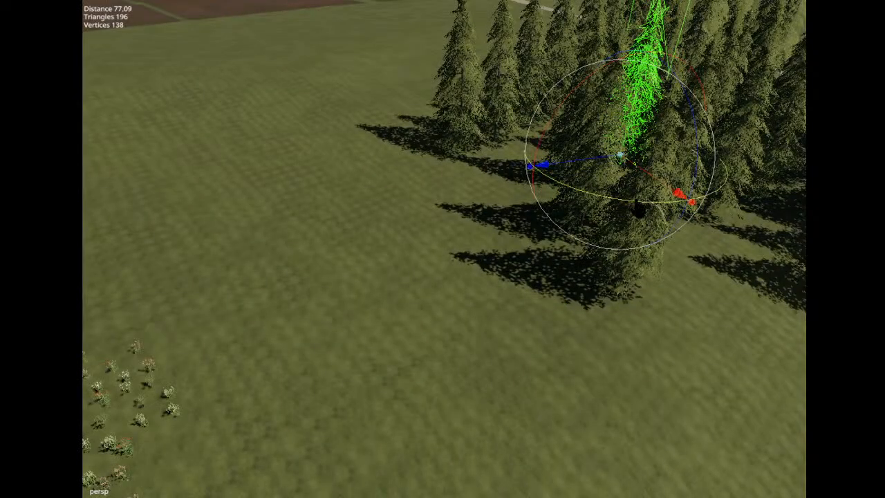
click(633, 293)
alt+drag(634, 318, 440, 188)
scroll(440, 188, up, 4)
click(425, 192)
scroll(579, 393, down, 5)
alt+drag(579, 393, 657, 442)
alt+middle_drag(657, 443, 657, 444)
scroll(657, 444, down, 4)
alt+drag(656, 445, 634, 450)
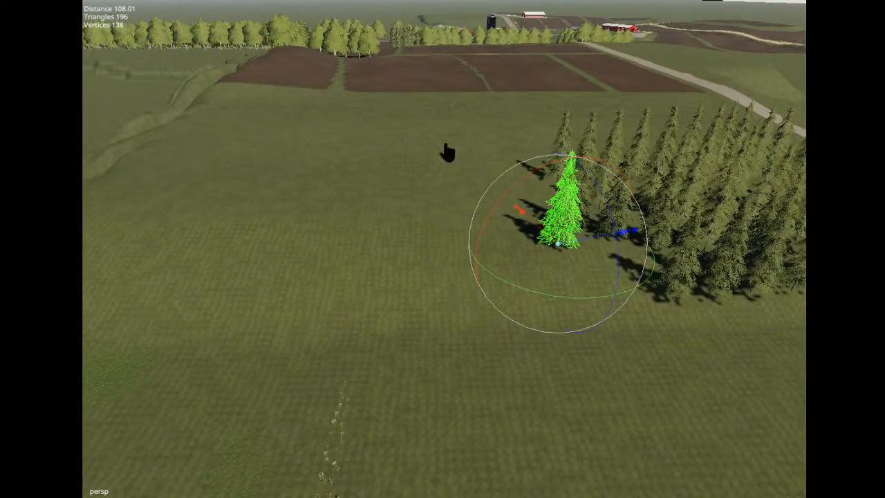
key(ctrl+b)
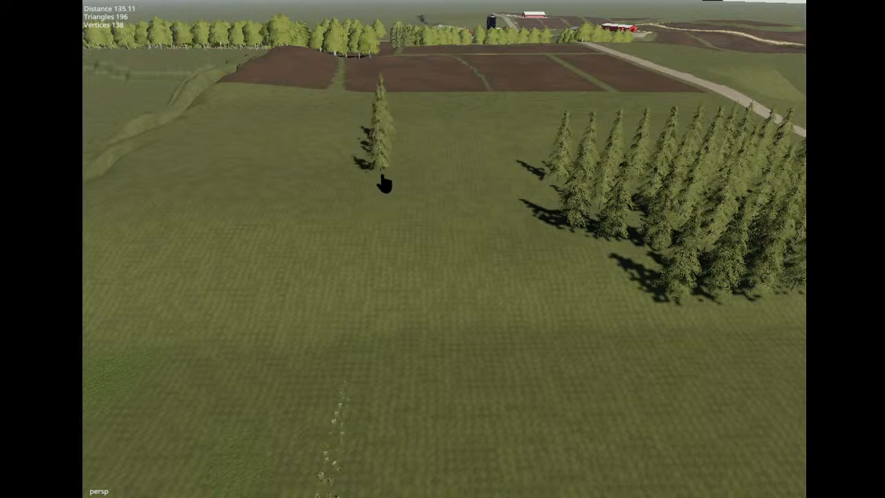
click(380, 212)
click(375, 240)
click(371, 268)
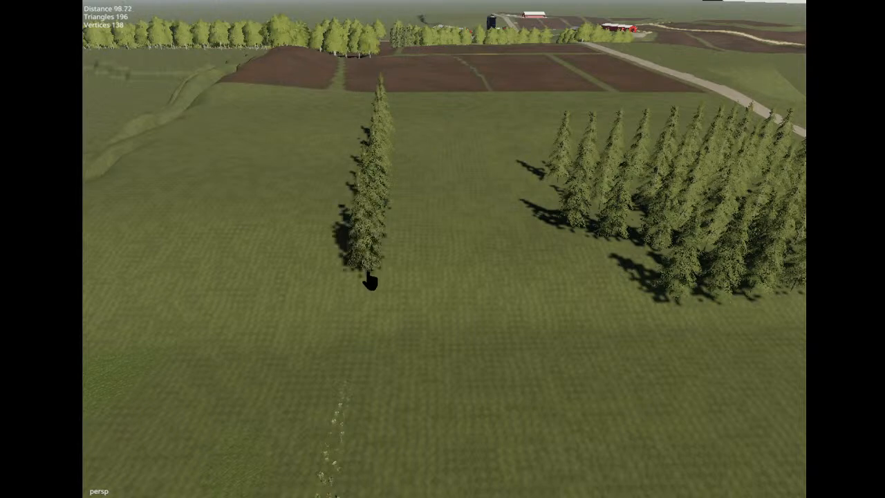
click(367, 299)
Continue the spruce line with a row of copies running back to the existing grove and end the placement.
click(398, 311)
click(418, 308)
click(457, 310)
click(496, 310)
click(551, 303)
click(596, 306)
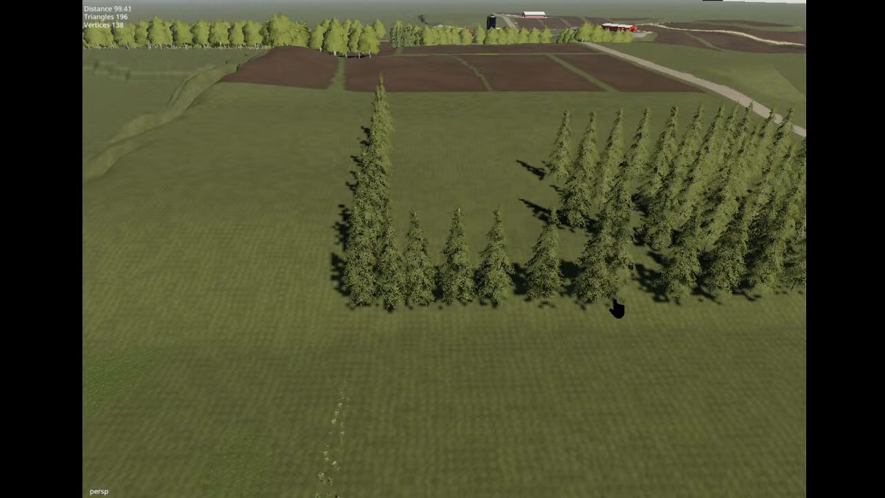
click(632, 306)
key(Escape)
Delete the two spruces at the field end of the new line.
click(423, 358)
alt+drag(423, 358, 589, 356)
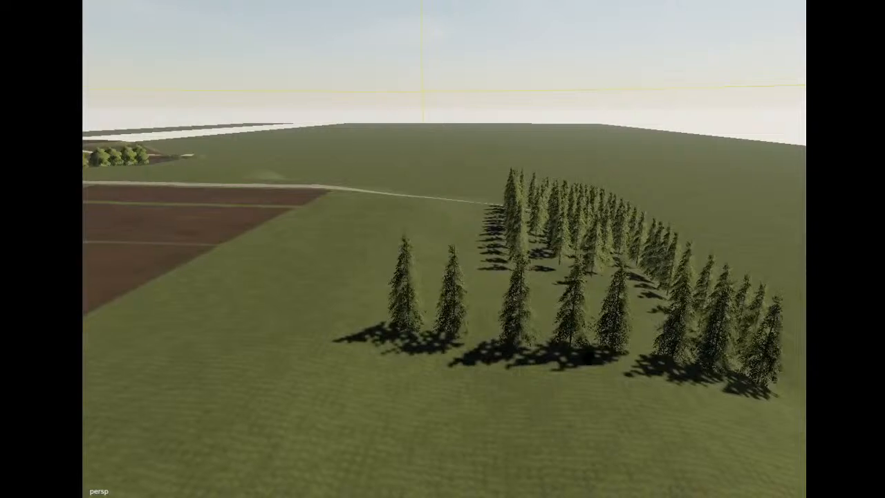
click(457, 311)
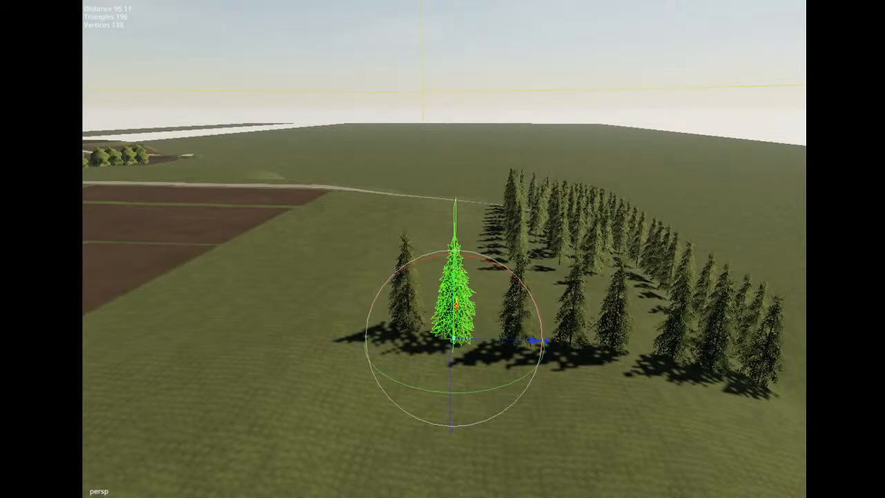
key(Delete)
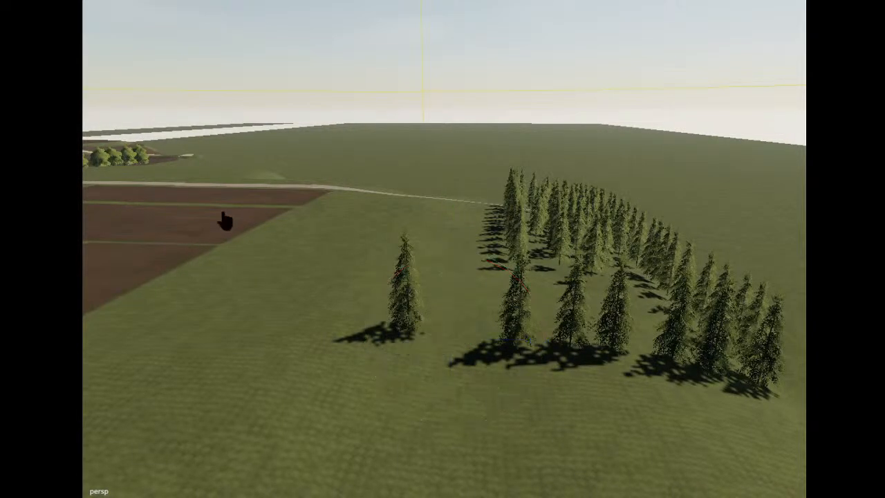
click(407, 297)
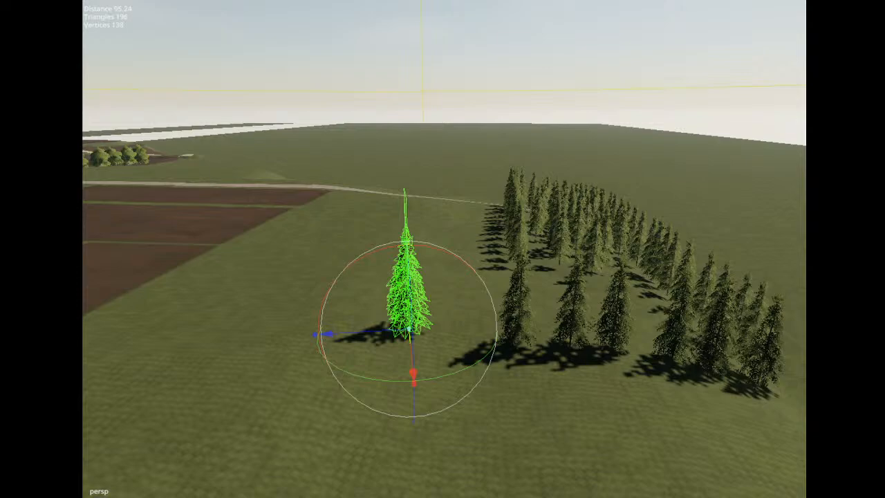
key(Delete)
alt+drag(304, 282, 329, 303)
scroll(330, 303, up, 4)
scroll(332, 303, down, 2)
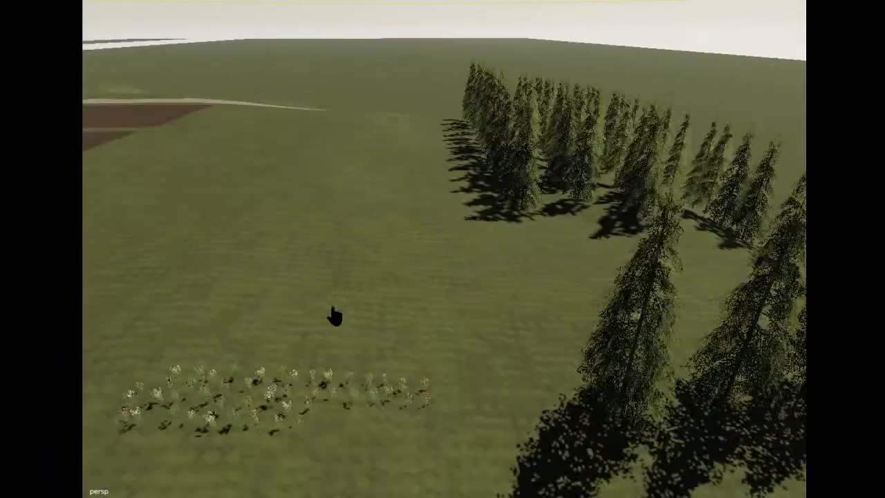
scroll(334, 315, down, 3)
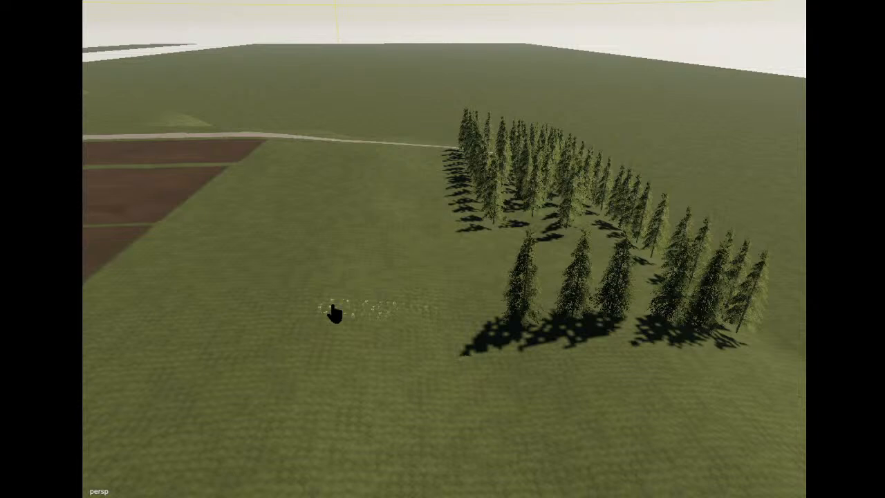
alt+middle_drag(328, 304, 324, 305)
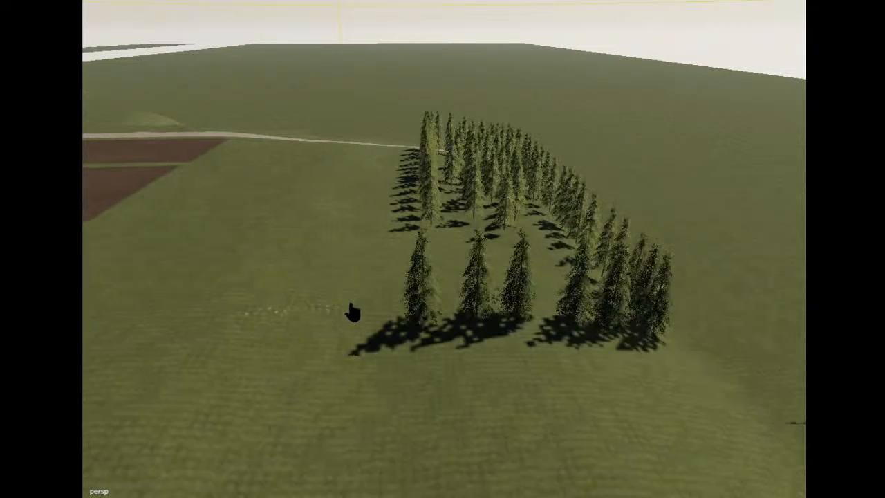
Delete two more spruces from the open end of the short row beyond the grove, nearest the field side.
alt+drag(428, 282, 426, 282)
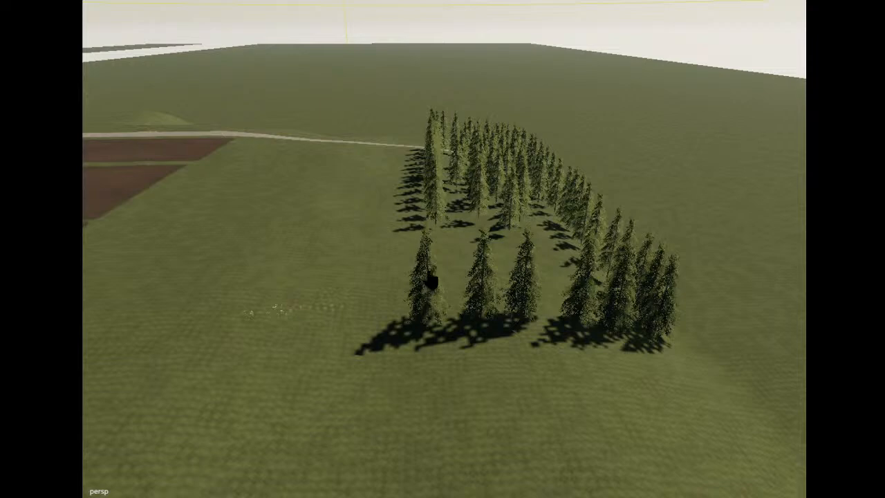
click(430, 282)
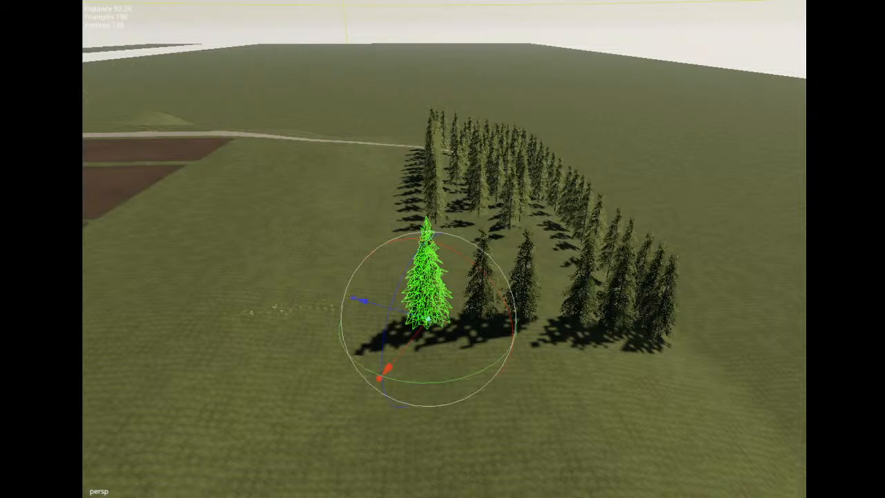
key(Delete)
alt+drag(455, 284, 494, 283)
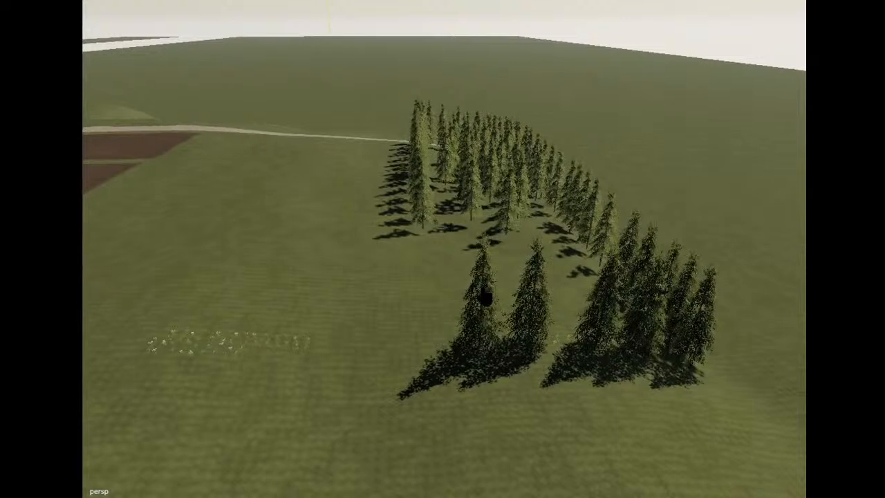
click(486, 298)
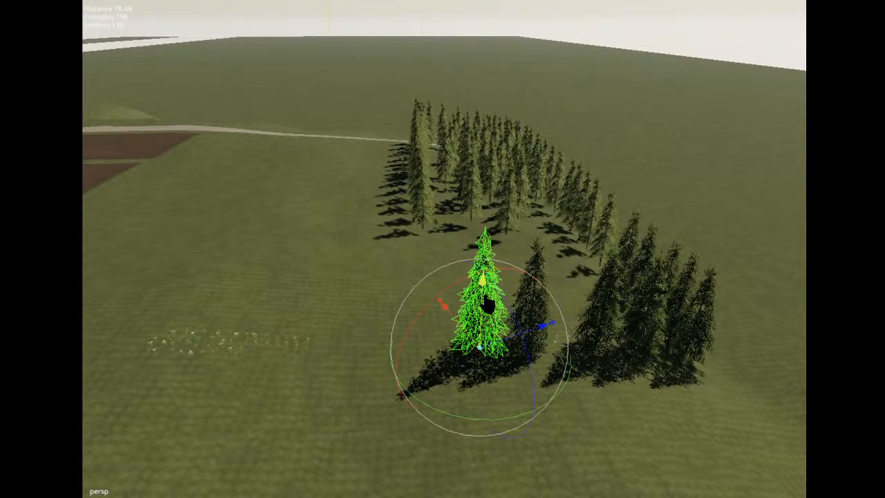
key(Delete)
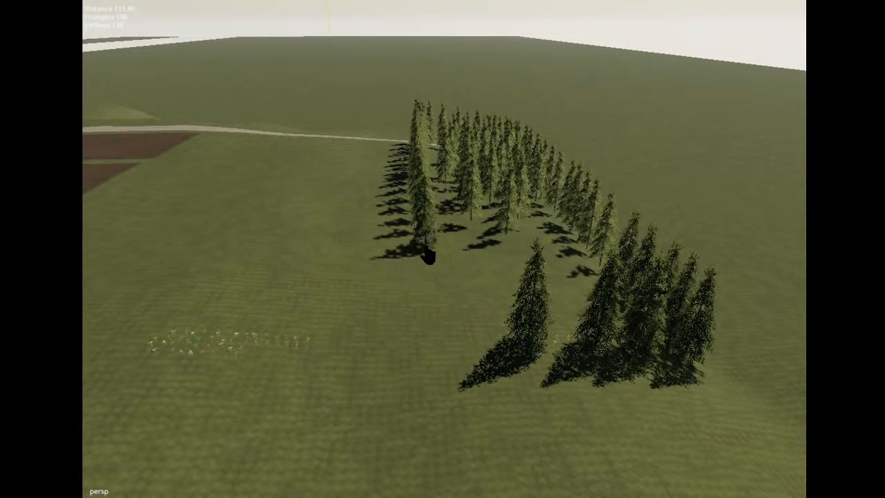
Extend the grove's field-side edge with spruce copies to the corner and fill the end row across to the outer edge.
drag(425, 261, 438, 365)
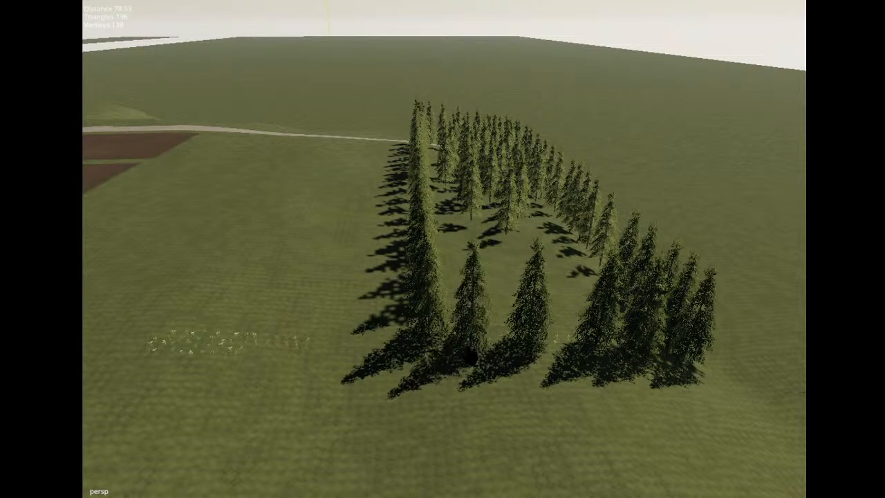
click(457, 356)
click(574, 353)
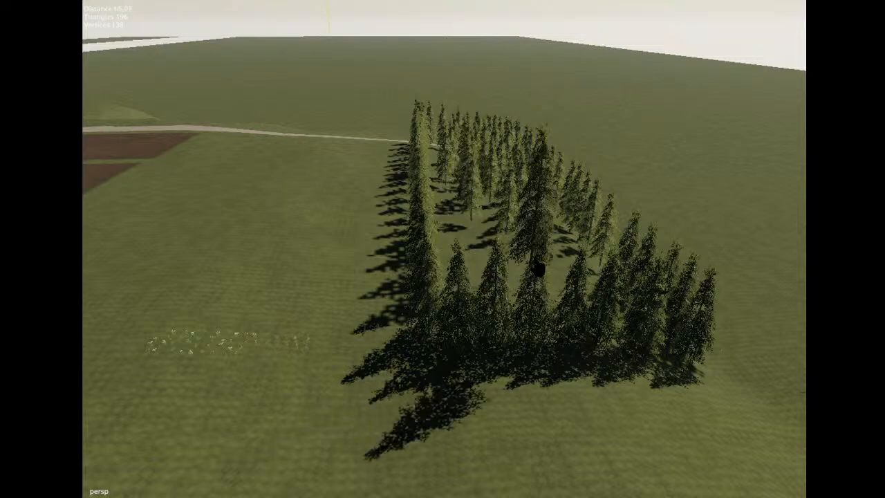
click(513, 313)
Select the lone spruce in the clearing and place two rows of copies across the open ground inside the grove.
alt+drag(640, 435, 363, 450)
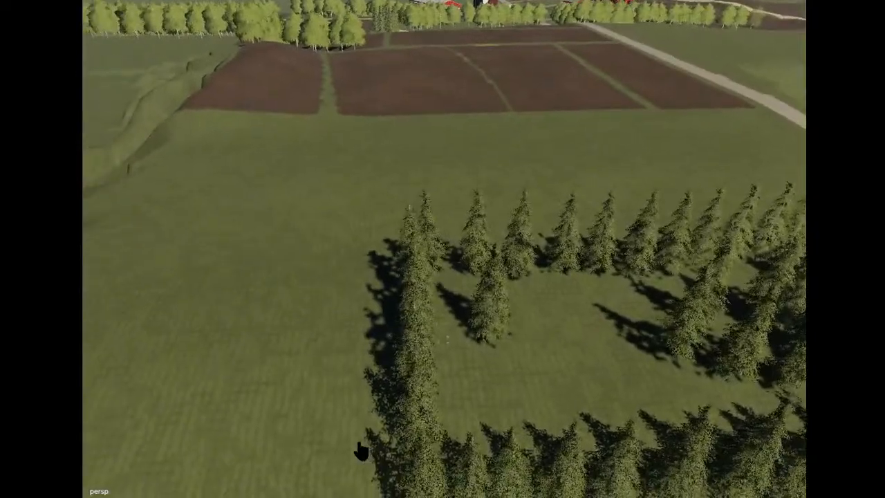
alt+middle_drag(364, 450, 361, 453)
click(351, 318)
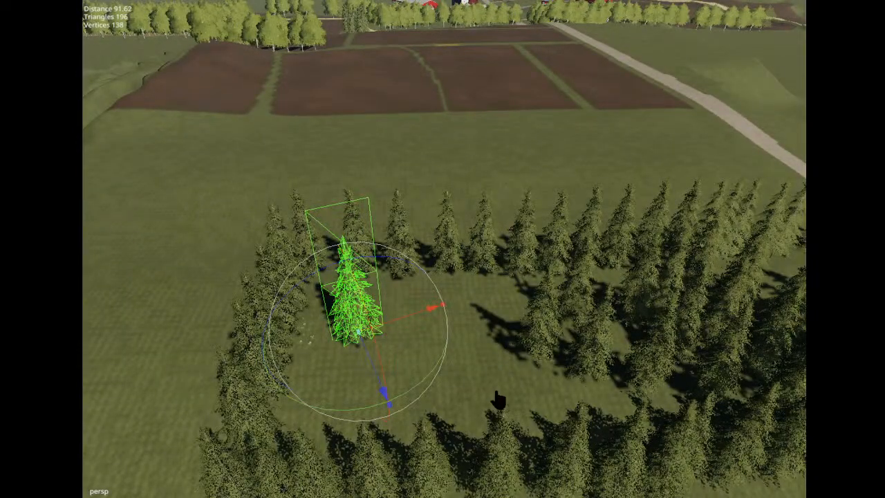
key(ctrl+b)
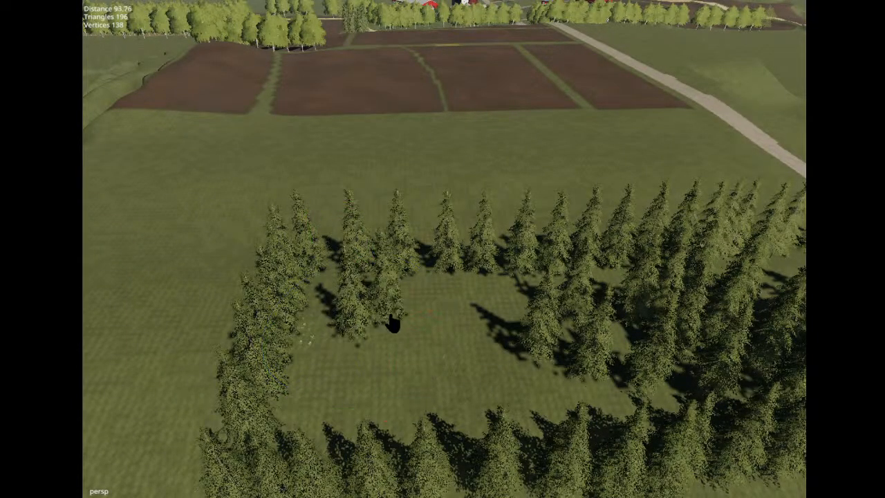
click(397, 339)
click(435, 336)
click(468, 334)
click(512, 332)
click(511, 364)
click(475, 367)
click(424, 370)
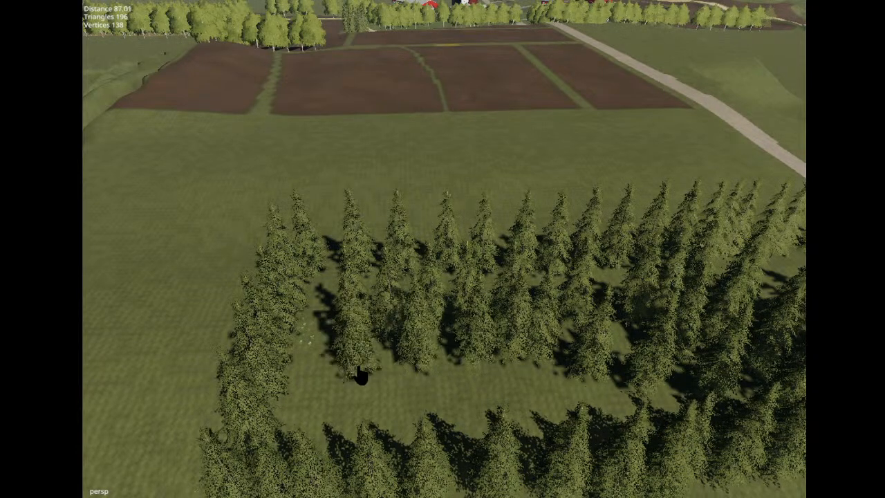
Place another row of spruce copies along the remaining clearing strip and add one in the gap behind it.
click(375, 408)
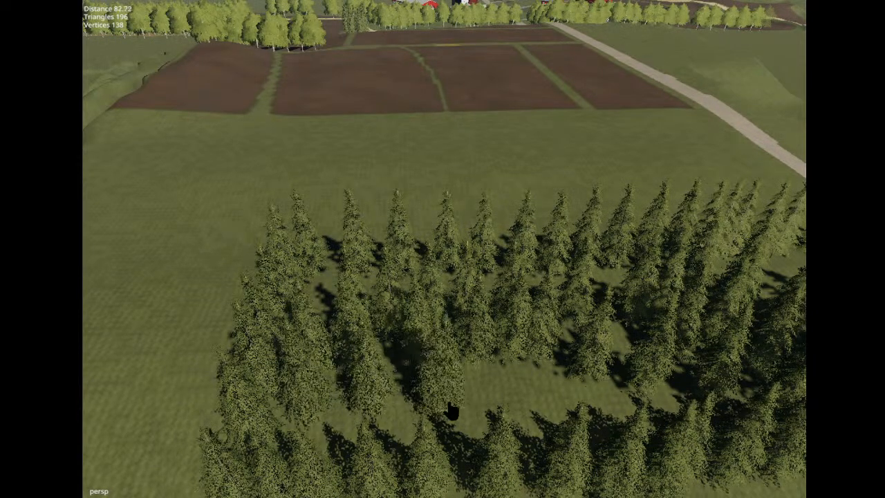
click(443, 410)
click(492, 409)
click(566, 413)
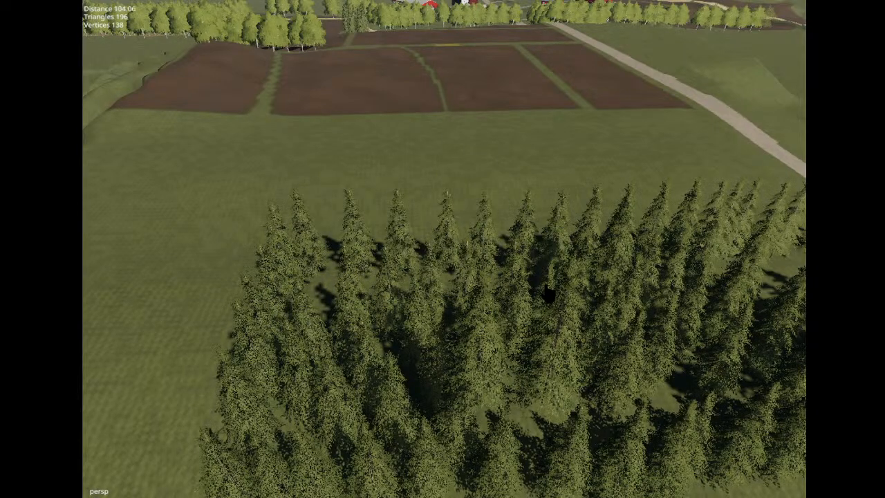
click(549, 293)
click(230, 216)
Select a spruce in the middle of the grove and place a row of copies along the gap inside the field-side edge.
alt+drag(270, 220, 522, 299)
scroll(535, 270, down, 5)
alt+right_drag(517, 314, 505, 297)
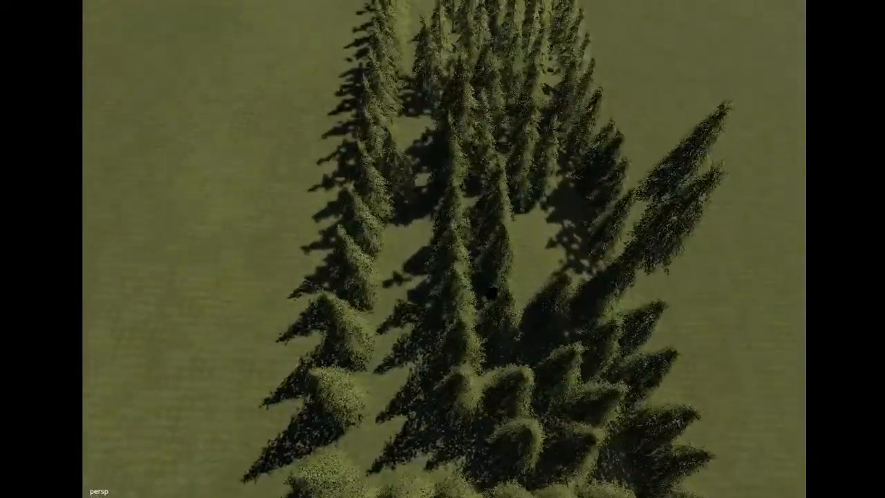
mouse_move(457, 320)
alt+mouse_down()
mouse_move(441, 434)
mouse_move(456, 325)
alt+mouse_up()
click(464, 271)
alt+drag(464, 271, 344, 229)
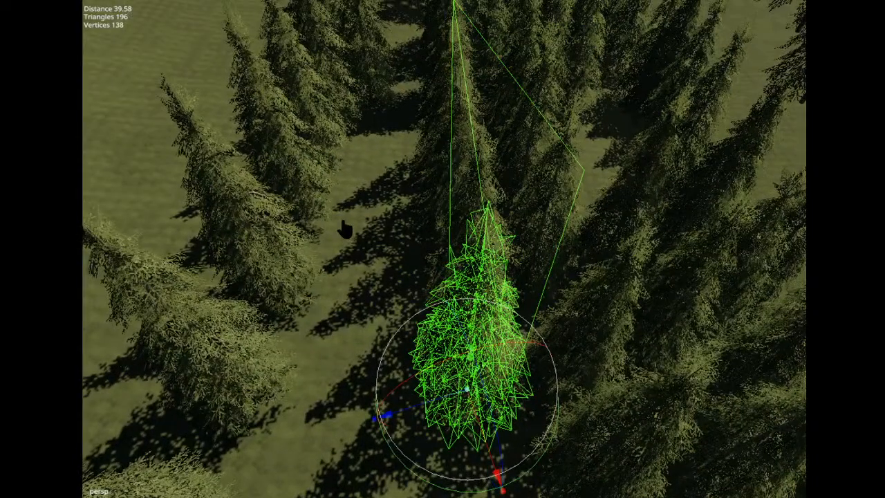
key(ctrl+b)
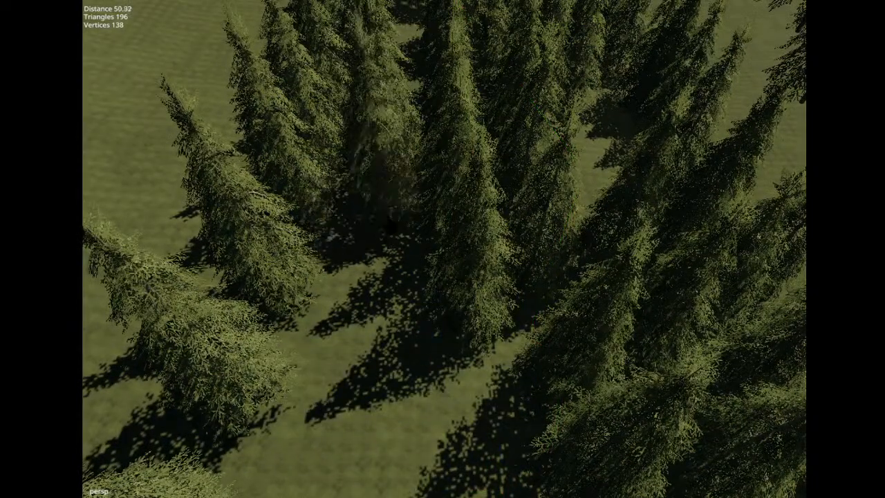
click(391, 225)
click(380, 305)
click(370, 419)
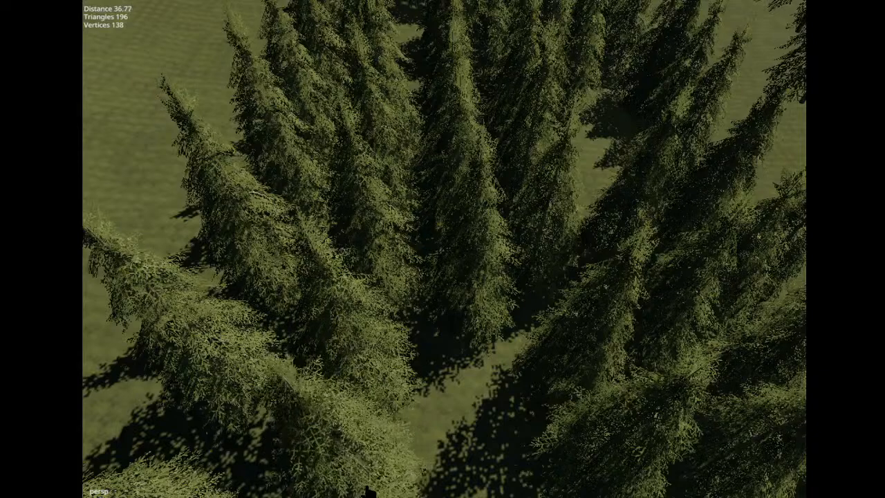
click(371, 493)
Place spruce copies back through the central gap and the opening beyond it, and end the placement.
click(496, 477)
click(488, 401)
click(485, 332)
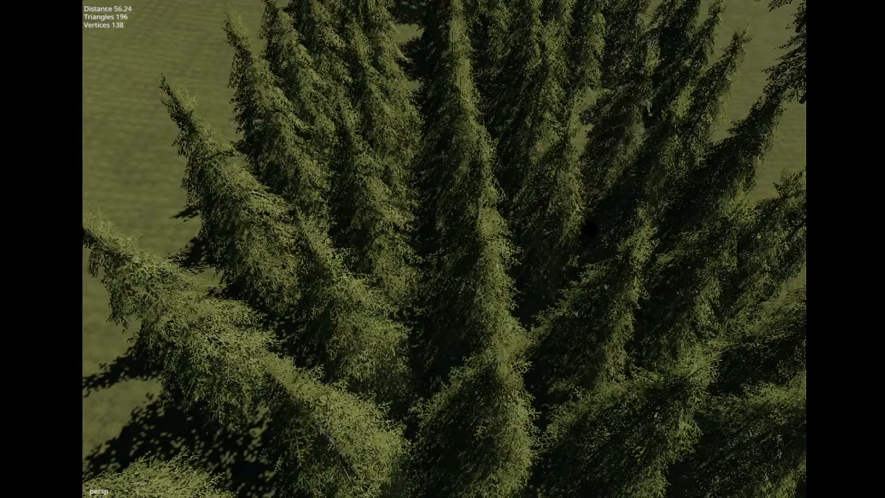
click(580, 202)
click(588, 148)
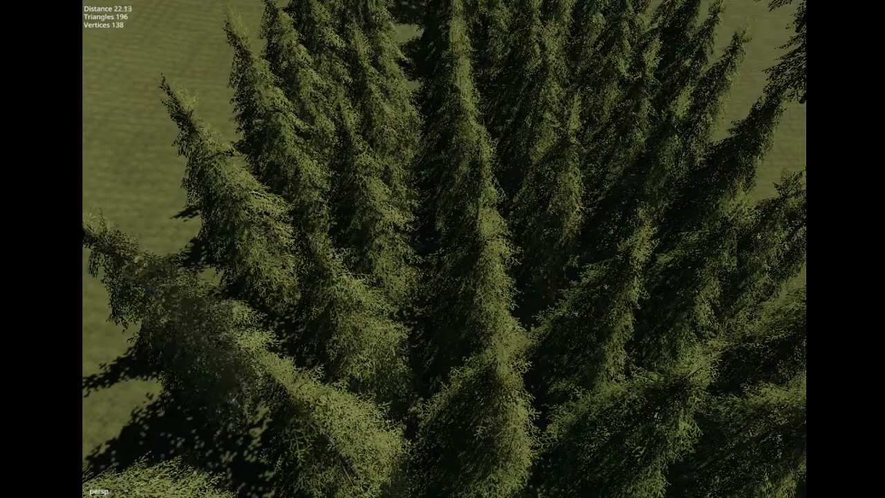
key(Escape)
click(224, 213)
alt+drag(225, 213, 168, 264)
click(110, 340)
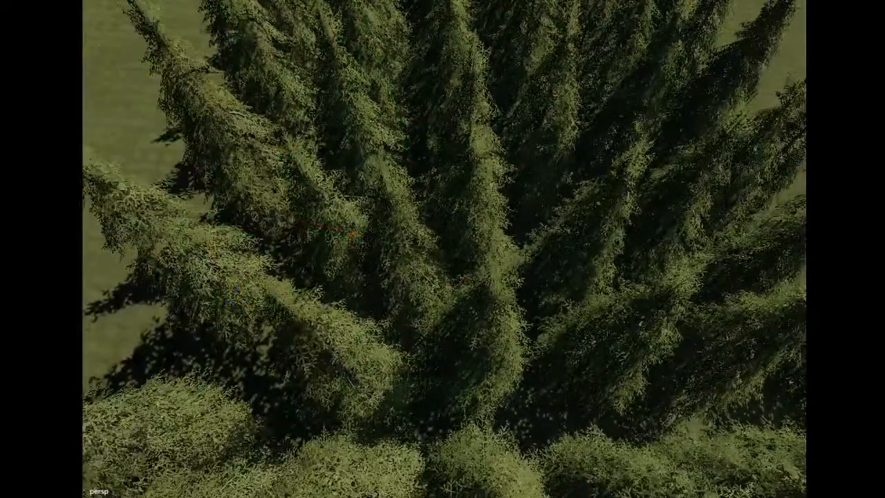
Delete the two misplaced spruces that stick up above the grove's outer edge.
scroll(233, 278, down, 8)
alt+drag(233, 278, 376, 344)
click(454, 313)
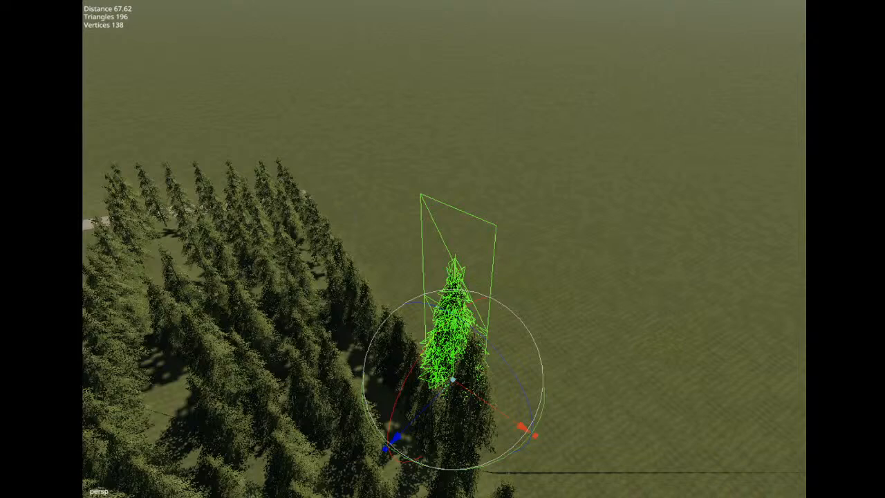
key(Delete)
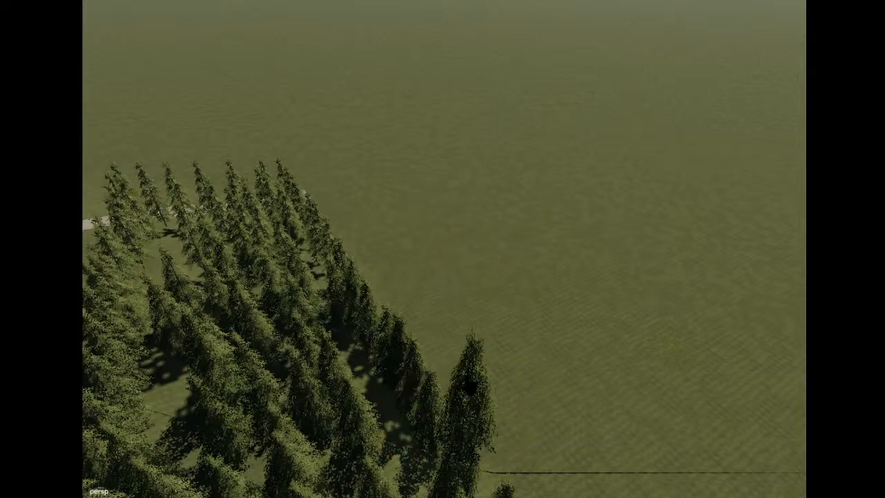
alt+drag(476, 375, 579, 330)
click(532, 299)
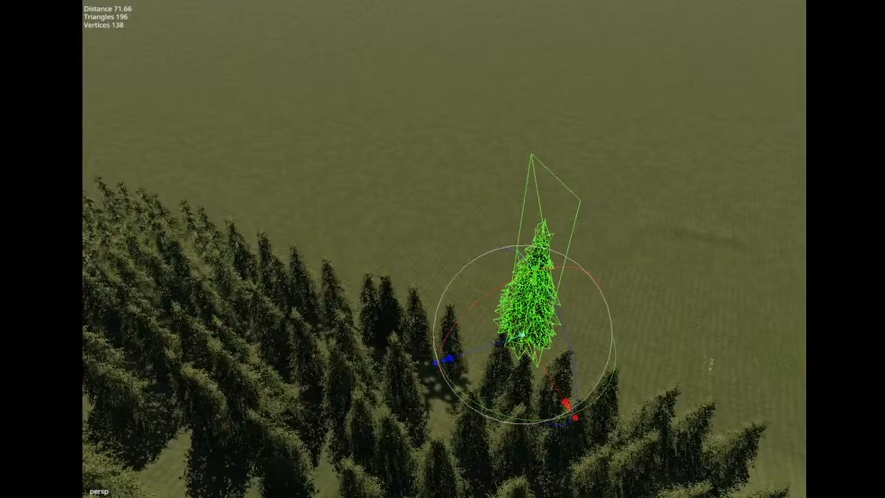
key(Delete)
Examine the whole spruce forest from outside and above for remaining gaps between the rows.
alt+drag(186, 182, 720, 330)
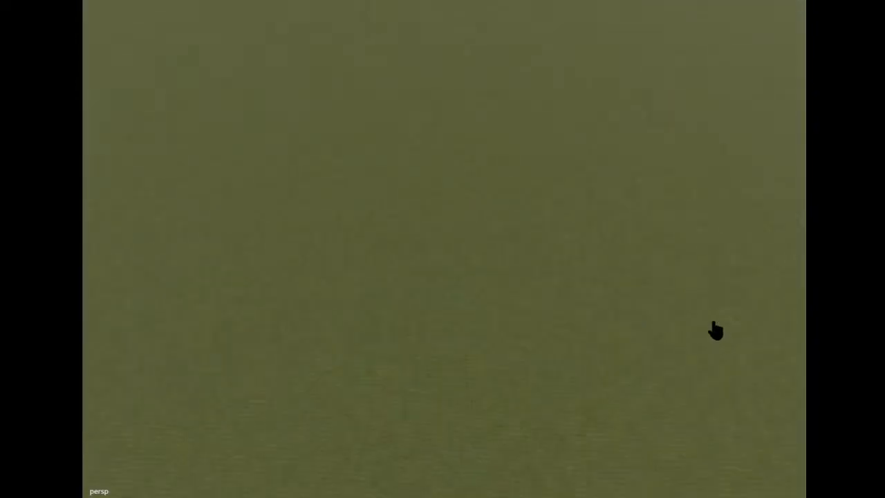
alt+drag(364, 295, 591, 180)
alt+drag(456, 486, 394, 405)
scroll(367, 323, up, 3)
scroll(394, 406, up, 5)
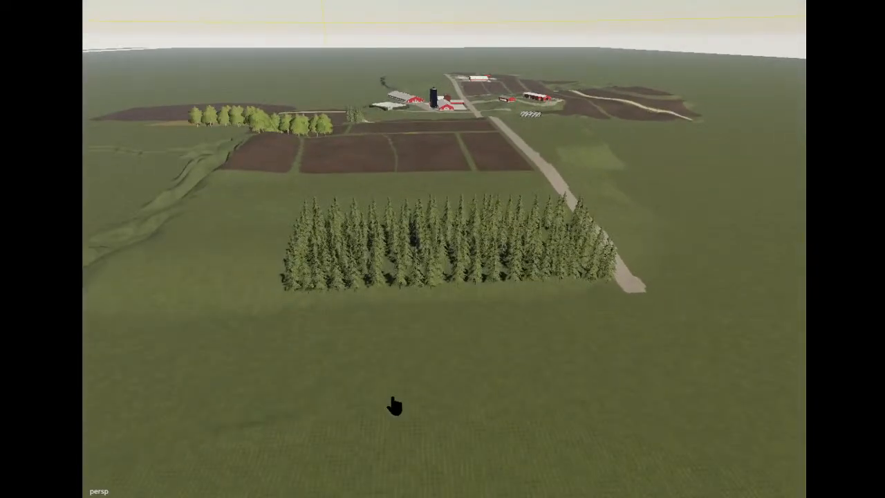
scroll(368, 419, up, 4)
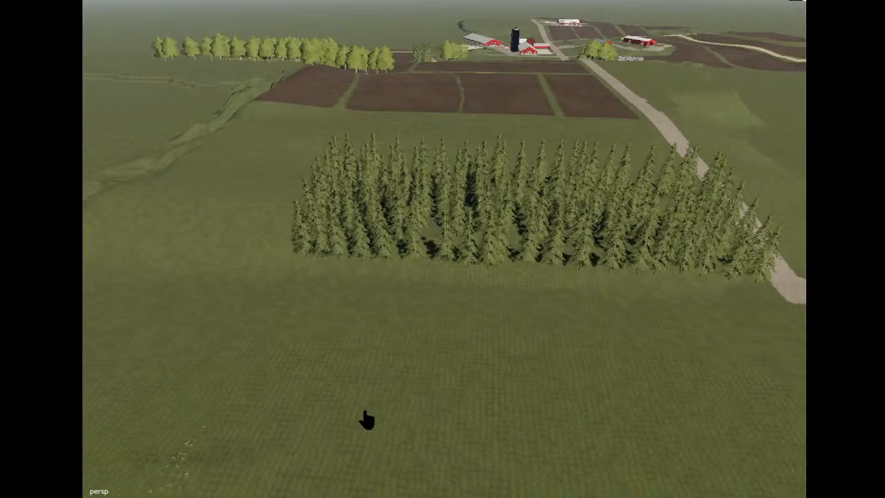
alt+drag(388, 351, 520, 344)
scroll(392, 289, up, 3)
Select the spruce beside the remaining gap and fill the strip along the inside of the forest edge with copies.
click(434, 218)
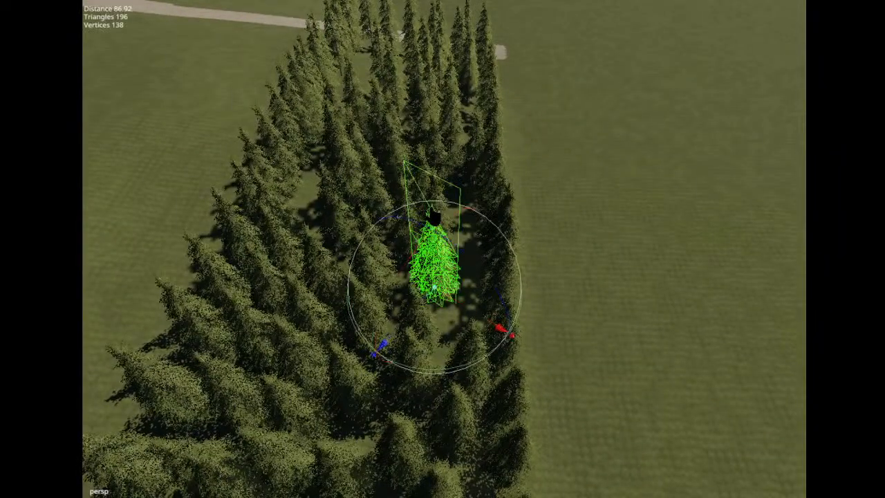
mouse_move(532, 262)
alt+mouse_down()
mouse_move(563, 242)
mouse_move(527, 258)
alt+mouse_up()
scroll(526, 258, up, 4)
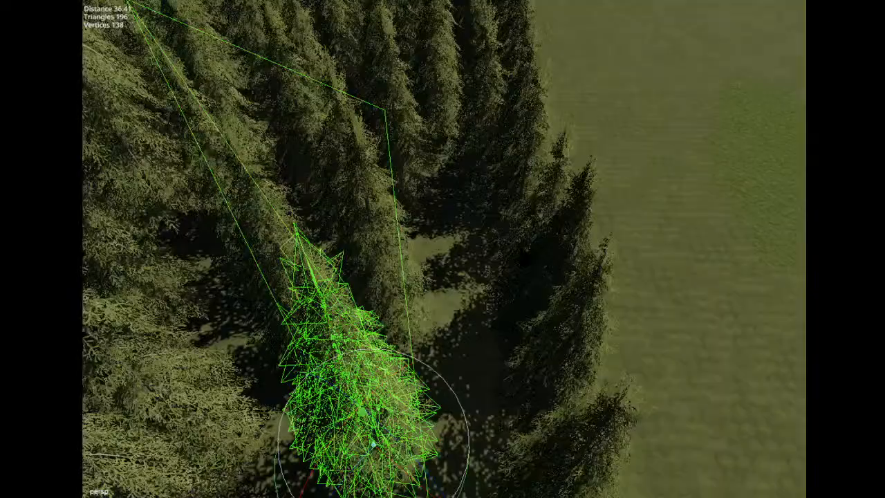
scroll(523, 257, down, 3)
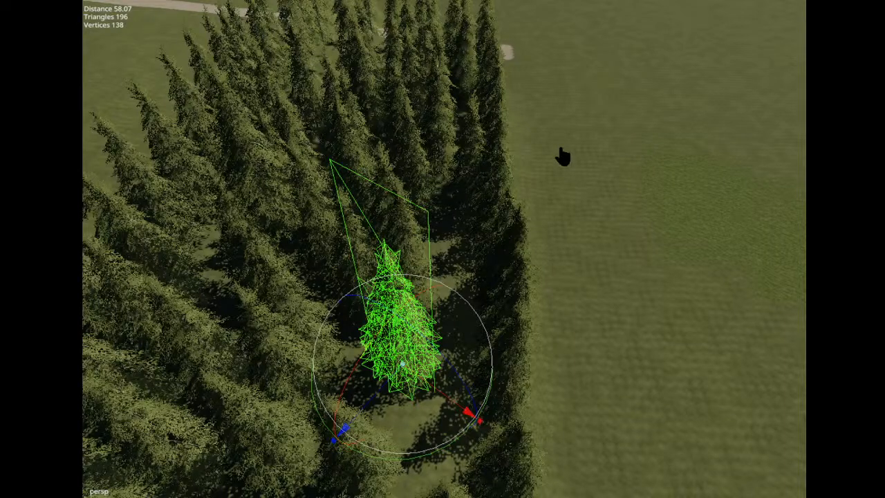
key(ctrl+b)
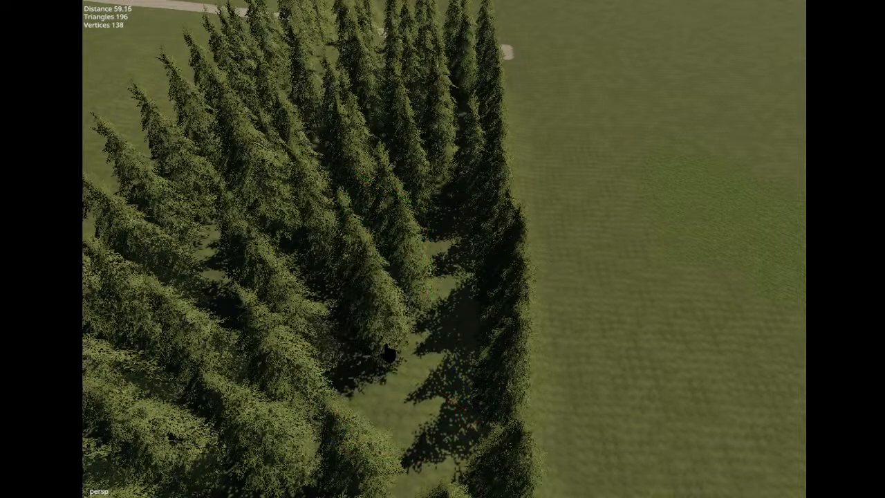
click(457, 307)
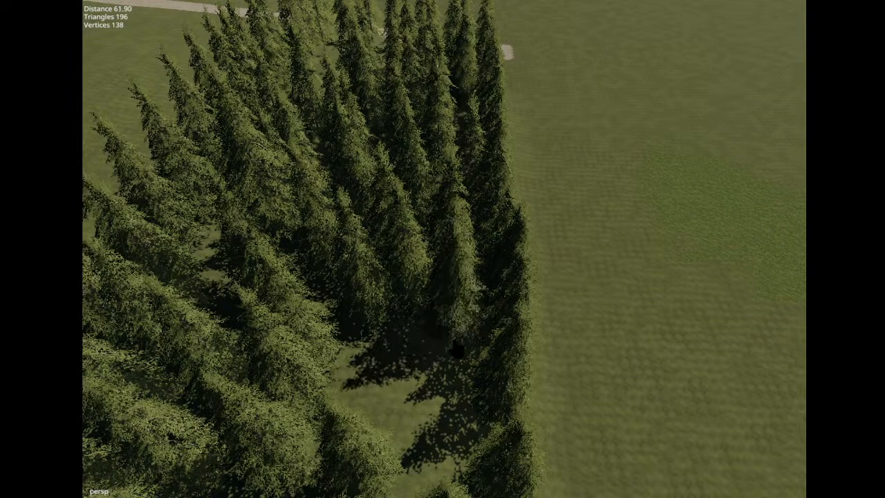
click(457, 382)
click(394, 382)
click(398, 441)
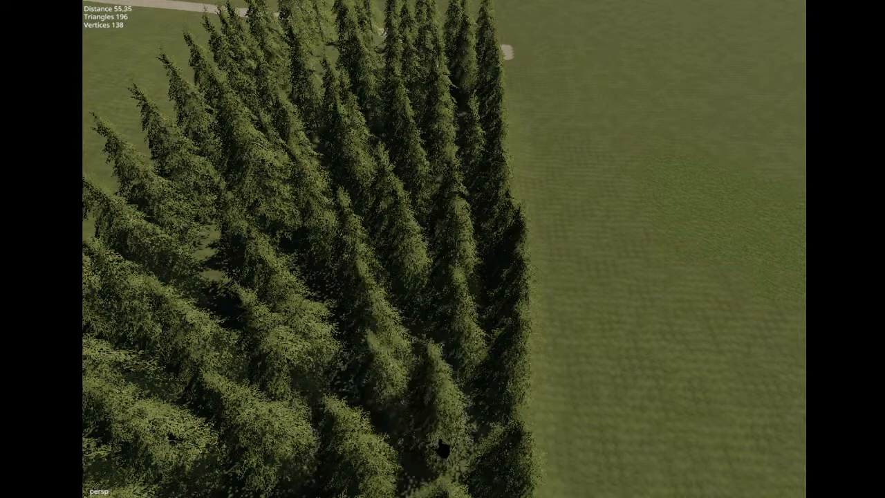
click(463, 457)
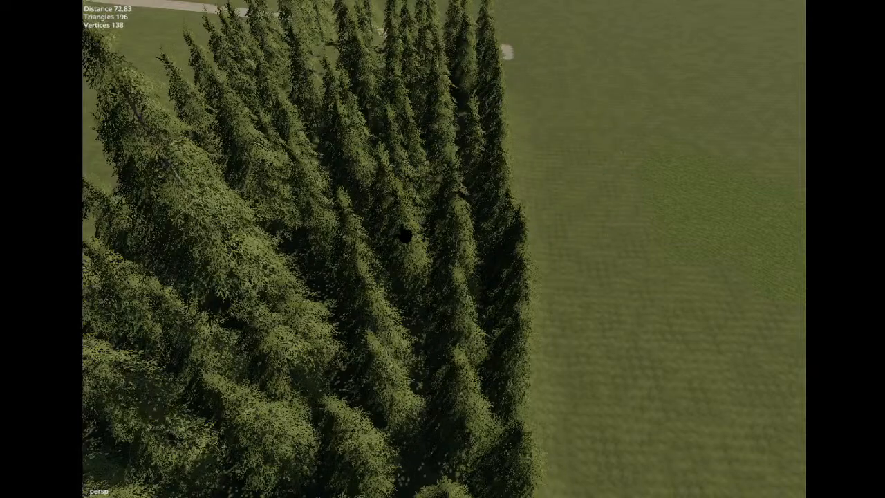
Delete the two misplaced spruces that stick up above the surrounding treetops.
alt+drag(683, 233, 669, 208)
click(623, 145)
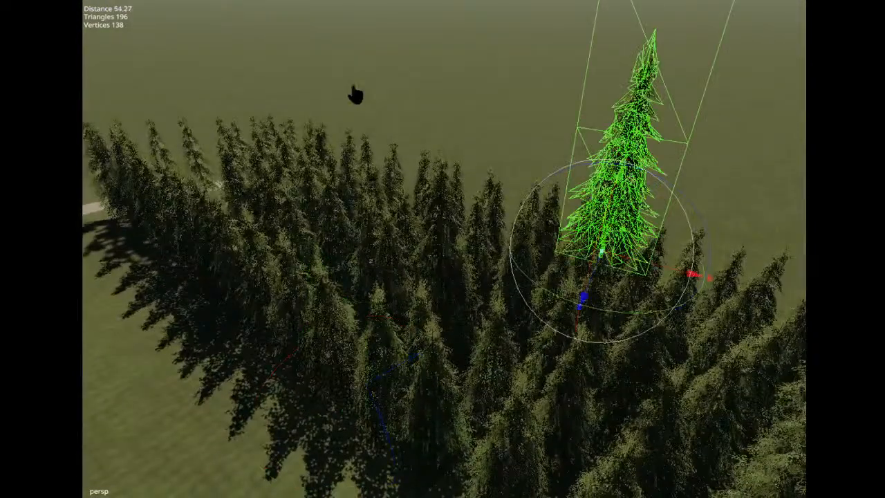
key(Delete)
alt+drag(422, 176, 521, 124)
click(450, 165)
alt+drag(740, 266, 683, 239)
scroll(679, 240, up, 3)
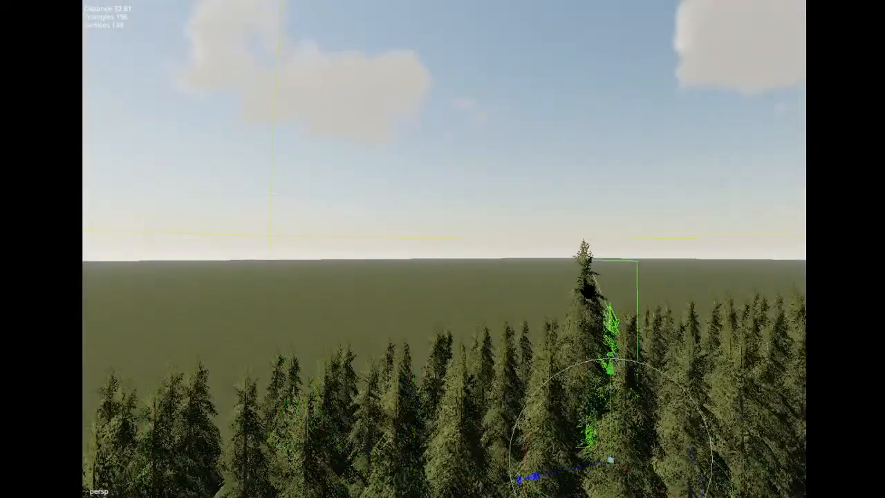
scroll(601, 299, up, 5)
alt+drag(630, 291, 533, 334)
click(433, 272)
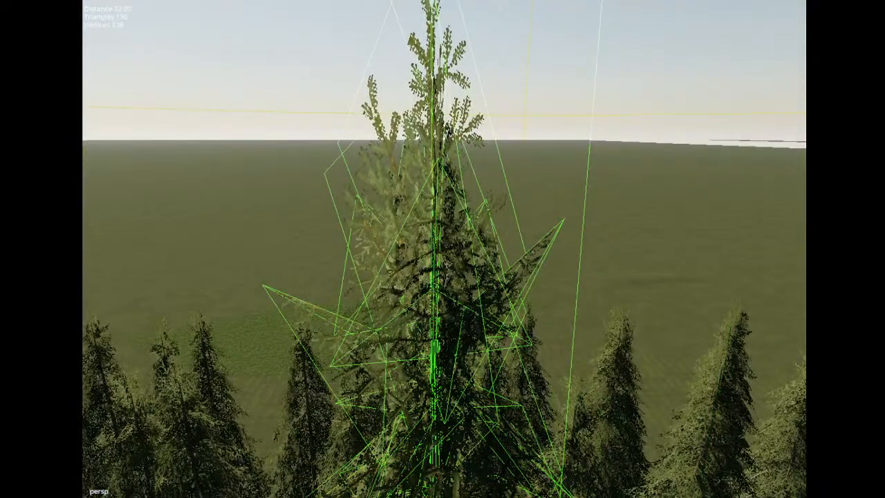
key(Delete)
Fill the gaps inside the forest's long edge with spruce copies and end the placement.
scroll(215, 123, down, 5)
alt+drag(222, 125, 461, 257)
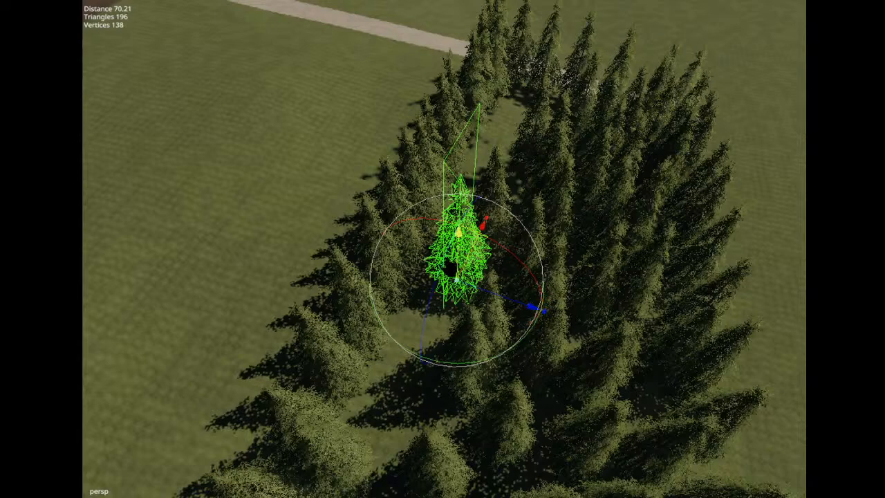
key(Delete)
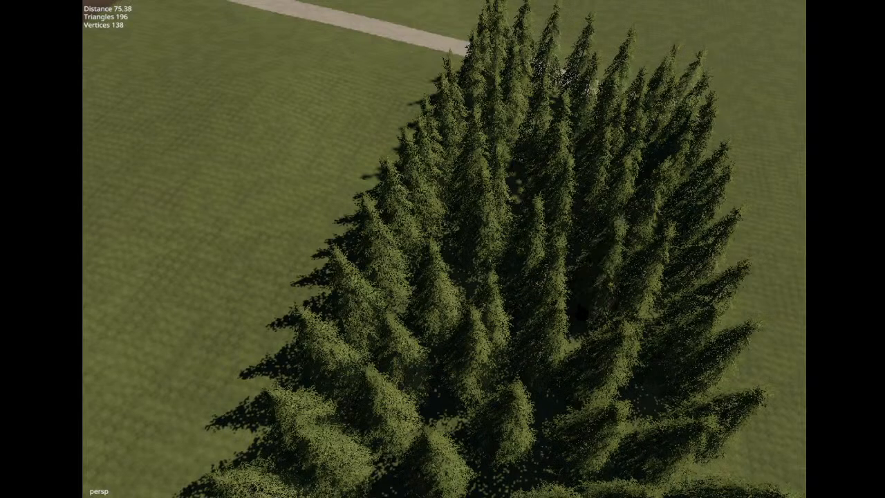
click(581, 311)
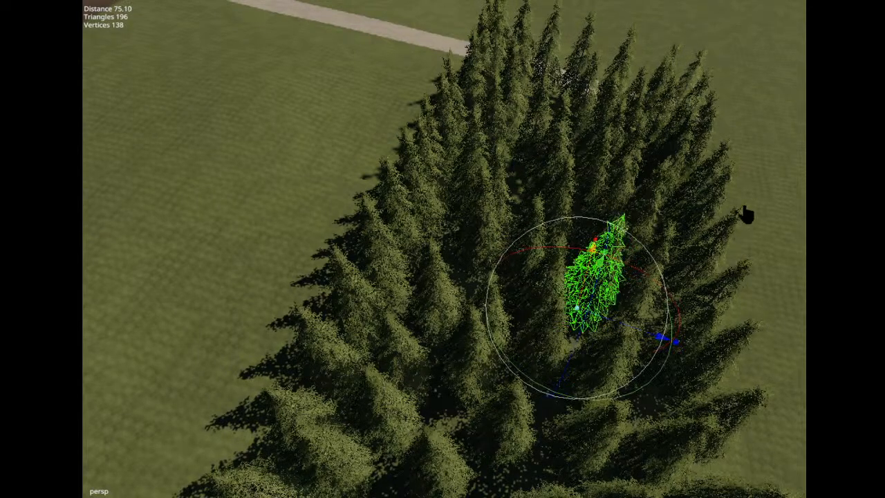
click(718, 187)
click(335, 127)
Place spruce copies in the remaining openings at the forest's road end and clear the selection.
alt+drag(334, 127, 242, 277)
alt+drag(657, 167, 543, 180)
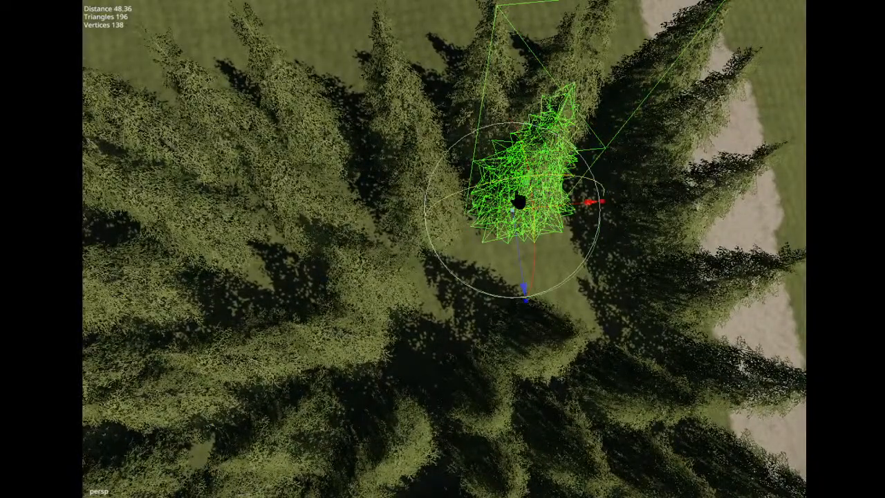
click(515, 259)
click(563, 224)
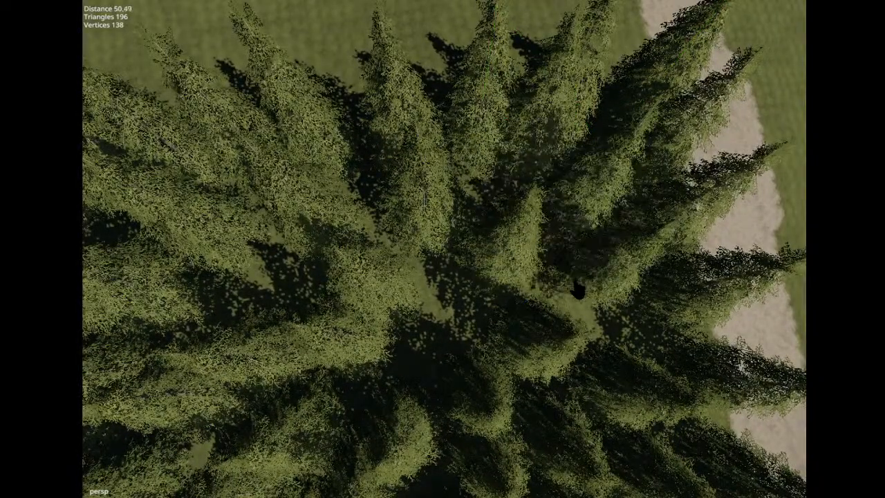
click(498, 182)
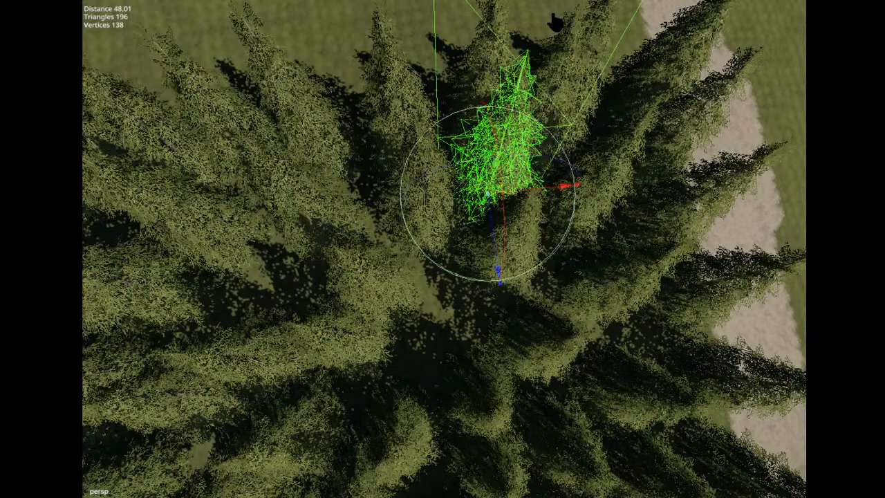
click(327, 28)
alt+drag(327, 28, 774, 349)
click(326, 21)
Examine the grassland between the spruce forest, the gravel road and the existing fields.
scroll(470, 245, down, 10)
alt+drag(466, 239, 383, 132)
scroll(388, 136, up, 6)
scroll(387, 135, up, 4)
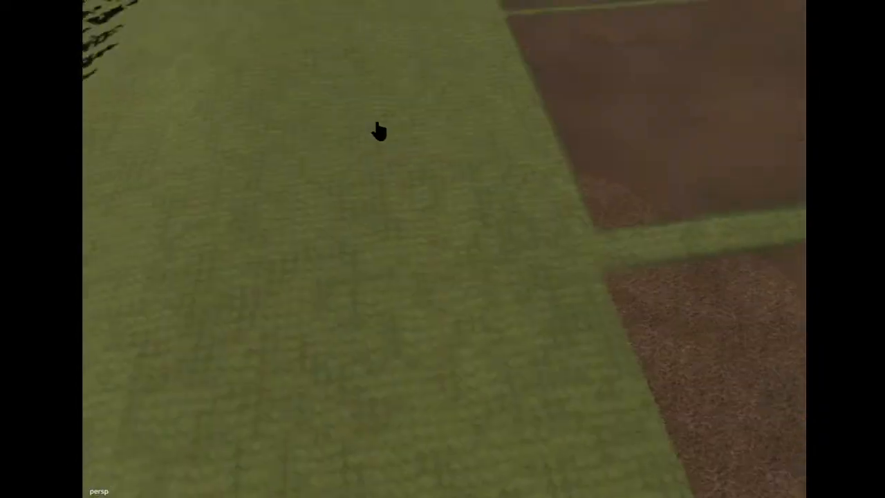
scroll(380, 131, down, 4)
key(Right)
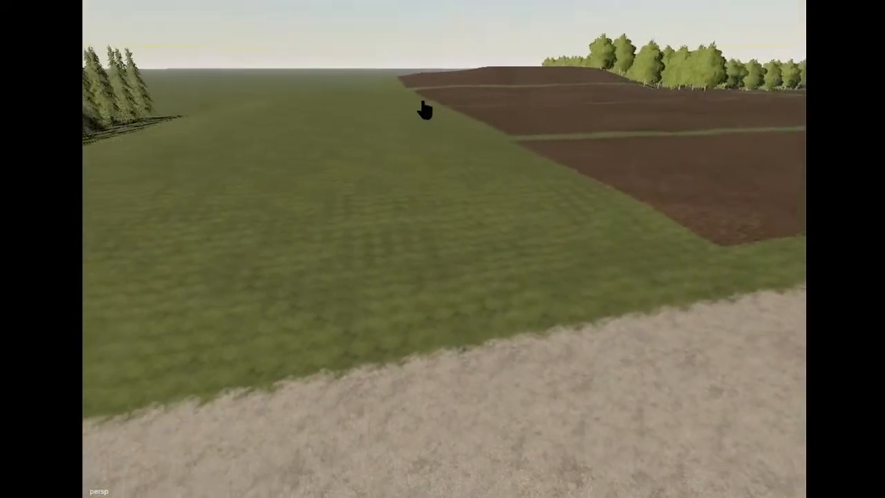
alt+drag(423, 102, 364, 74)
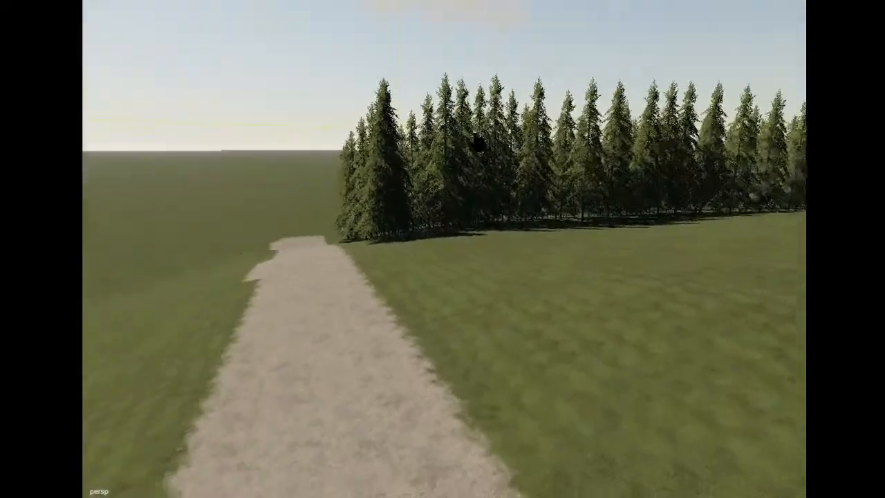
alt+drag(478, 142, 691, 120)
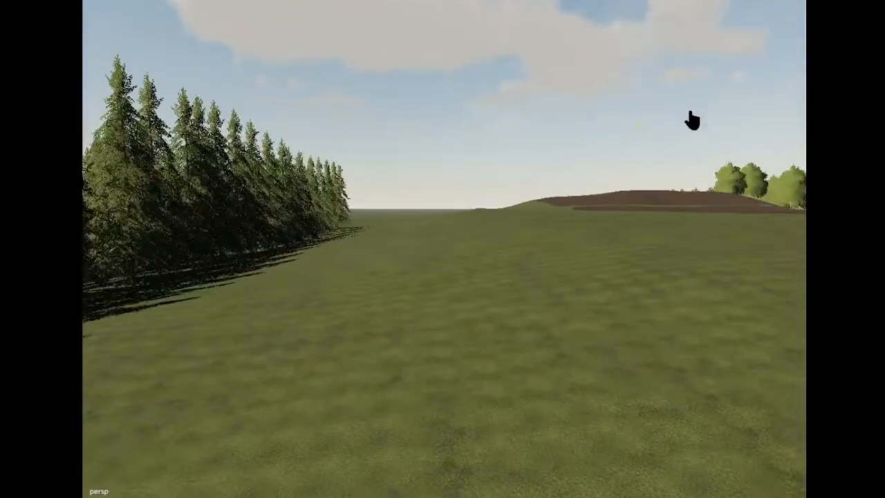
Paint a long two-pass strip of field soil parallel to the existing fields, leaving a grass lane between them.
scroll(492, 167, down, 2)
alt+drag(471, 152, 435, 263)
scroll(474, 133, up, 3)
scroll(465, 187, down, 3)
scroll(463, 148, up, 3)
scroll(449, 170, down, 2)
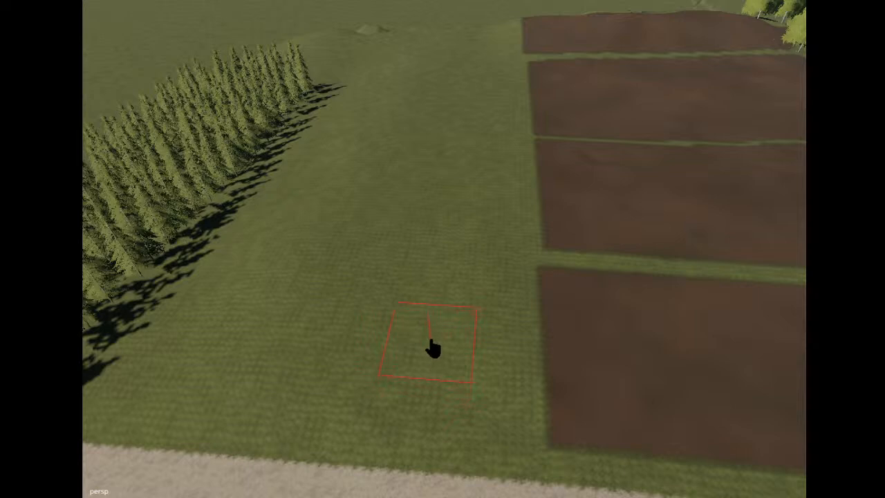
drag(432, 349, 444, 268)
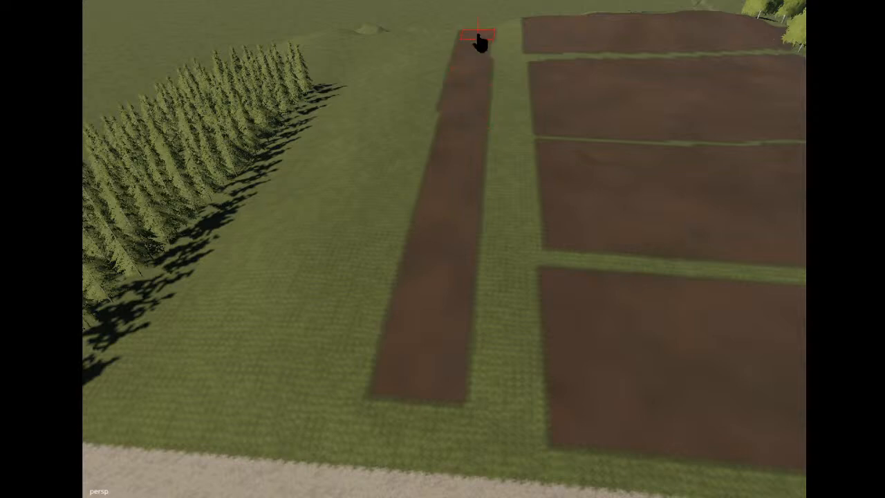
drag(447, 44, 325, 397)
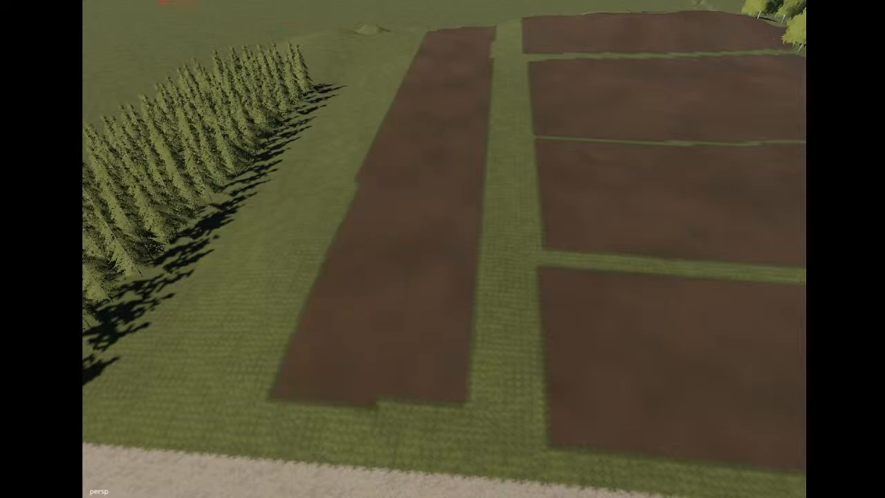
Paint soil along the new field's forest-side edge from the road end to the far end.
alt+drag(308, 76, 242, 69)
alt+middle_drag(242, 69, 269, 67)
alt+drag(268, 67, 276, 61)
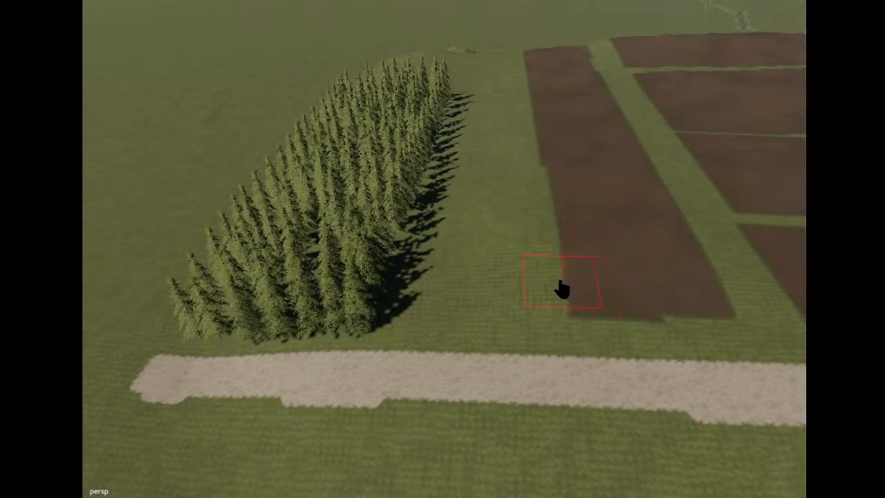
drag(560, 287, 531, 61)
Paint a second soil field right up to the spruce forest, leaving a narrow grass strip between both new fields.
mouse_move(422, 173)
alt+mouse_down()
mouse_move(422, 188)
mouse_move(427, 166)
alt+mouse_up()
scroll(421, 188, up, 5)
scroll(423, 169, down, 5)
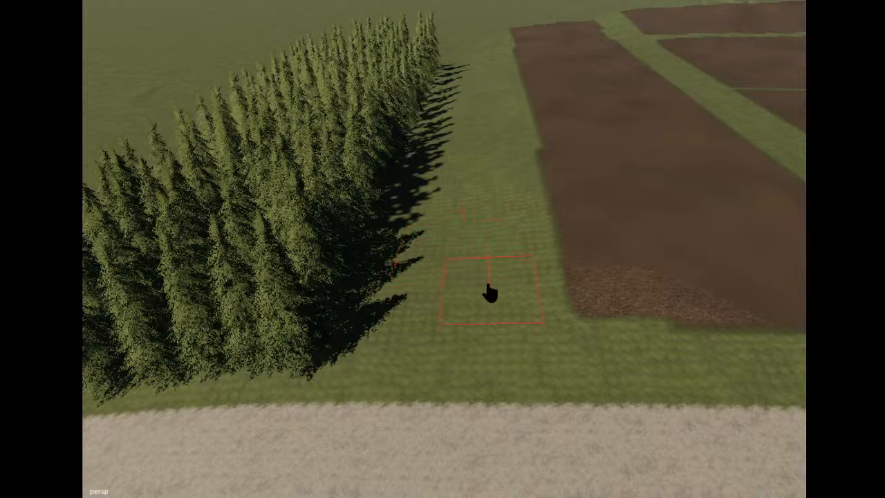
mouse_move(494, 285)
mouse_down()
mouse_move(485, 56)
mouse_move(464, 91)
mouse_move(449, 297)
mouse_move(436, 286)
mouse_move(448, 203)
mouse_up()
alt+drag(365, 166, 370, 203)
scroll(344, 104, up, 3)
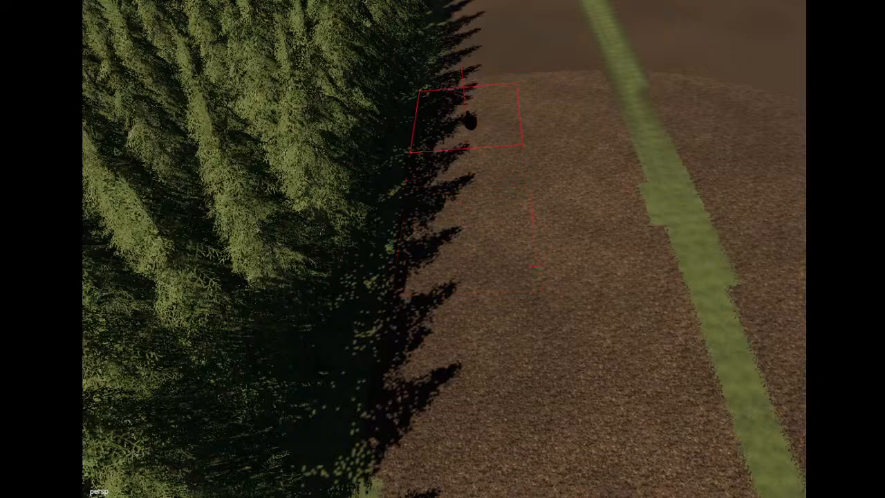
Extend the forest-side field around the forest's far corner and fill the grass area beyond it with soil.
mouse_move(451, 181)
alt+mouse_down()
mouse_move(431, 81)
mouse_move(584, 198)
mouse_move(363, 233)
mouse_move(533, 242)
mouse_move(472, 187)
alt+mouse_up()
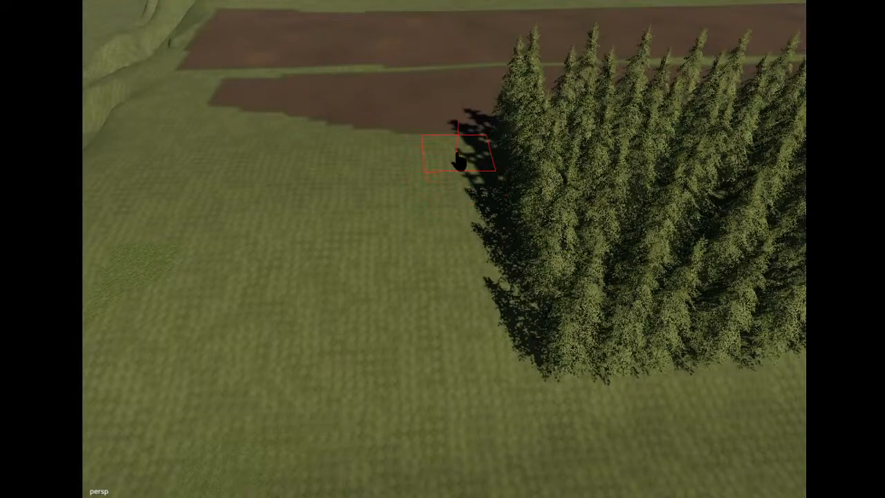
drag(449, 159, 460, 266)
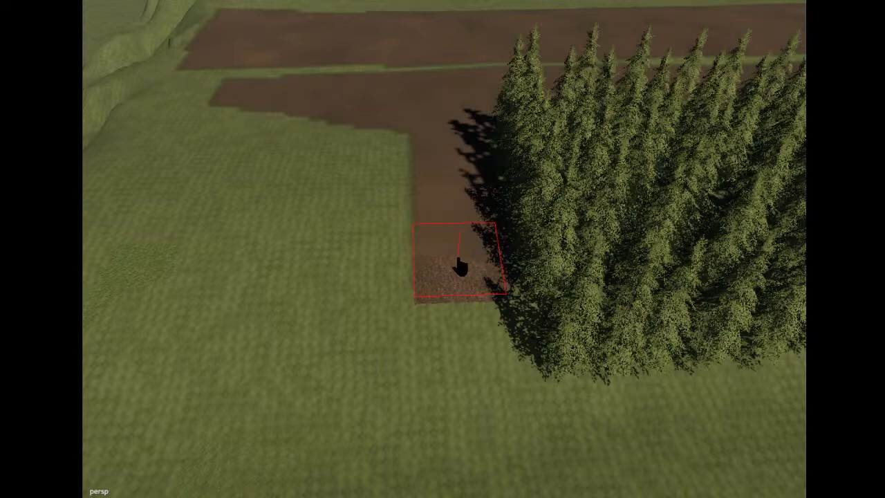
mouse_move(458, 271)
mouse_down()
mouse_move(178, 277)
mouse_move(235, 125)
mouse_up()
mouse_move(294, 195)
mouse_down()
mouse_move(311, 175)
mouse_move(338, 211)
mouse_move(377, 203)
mouse_move(382, 144)
mouse_up()
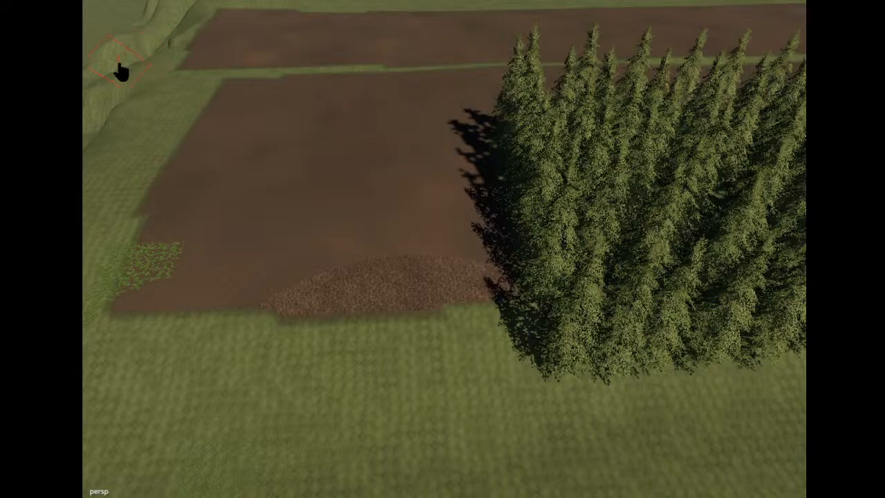
Paint another soil strip along the field's outer edge beside the grassy embankment, down past the weed patch.
mouse_move(243, 71)
alt+mouse_down()
mouse_move(248, 78)
mouse_move(222, 75)
mouse_move(275, 61)
mouse_move(230, 56)
alt+mouse_up()
scroll(274, 60, up, 3)
scroll(275, 60, down, 4)
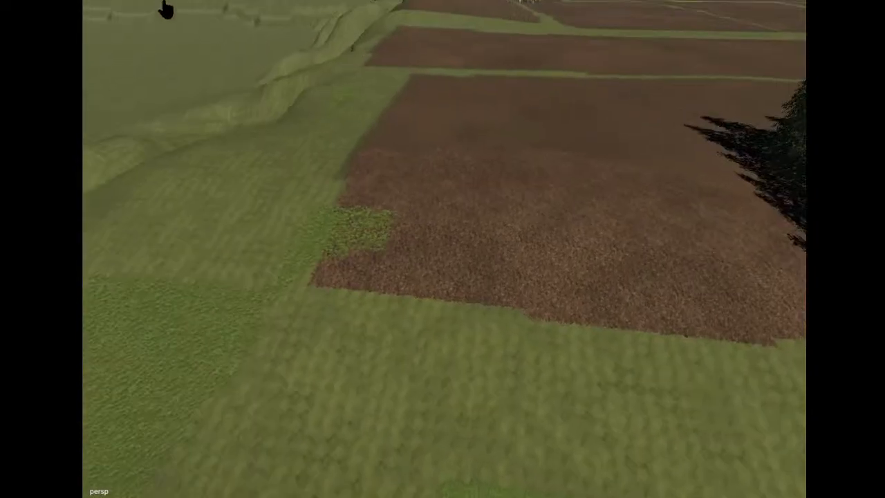
alt+drag(313, 166, 266, 98)
scroll(356, 175, down, 3)
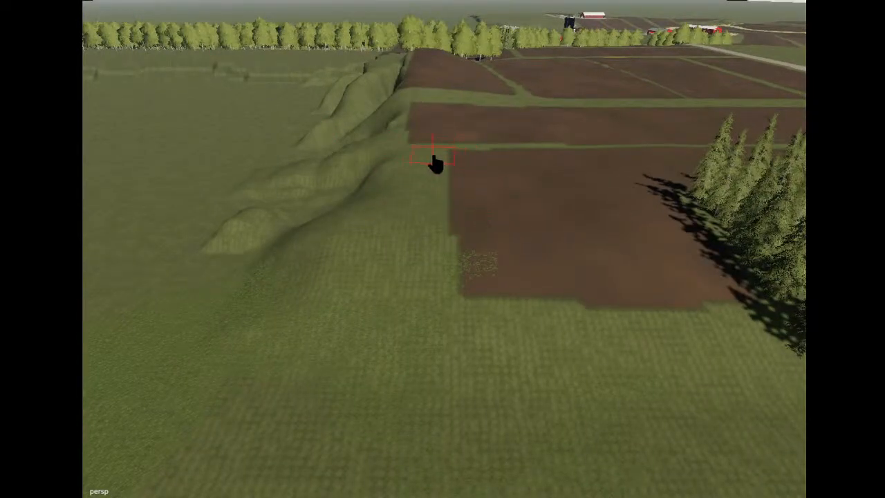
drag(430, 187, 420, 275)
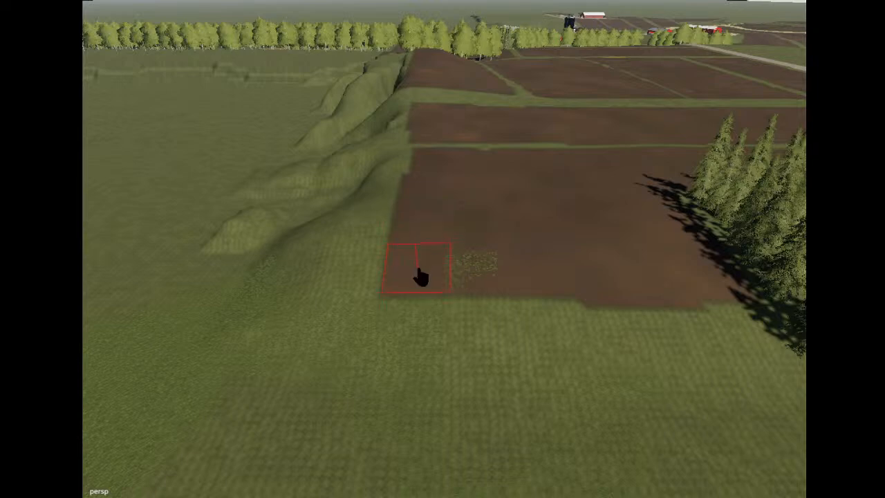
Extend the field's end with a soil strip running from the forest's corner past the weed patch.
alt+drag(225, 43, 473, 39)
key(Left)
scroll(464, 81, up, 5)
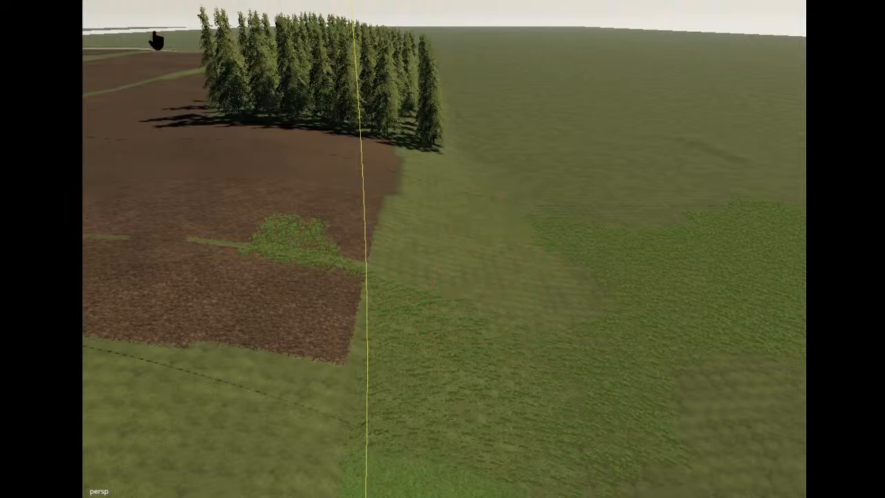
mouse_move(389, 158)
mouse_down()
mouse_move(406, 160)
mouse_move(407, 175)
mouse_move(385, 325)
mouse_up()
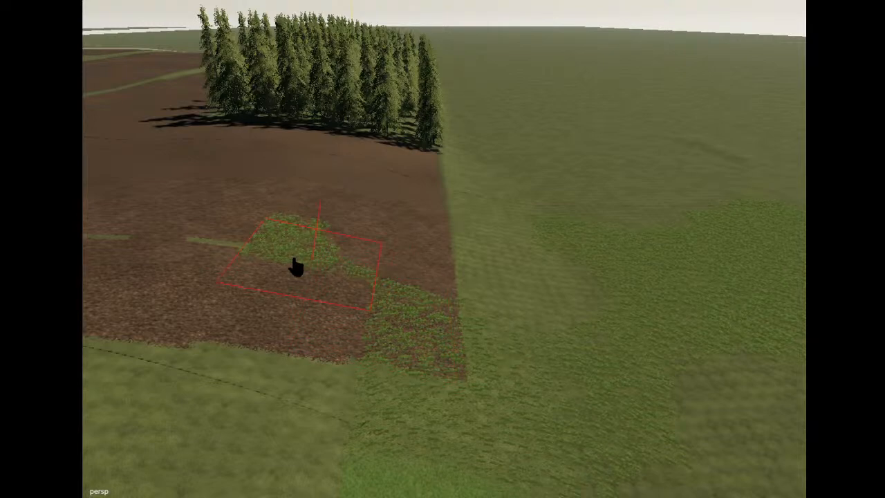
Widen the first new field toward the older fields along its full length, narrowing the grass lane between them.
mouse_move(297, 267)
alt+mouse_down()
mouse_move(370, 124)
mouse_move(269, 130)
mouse_move(549, 187)
mouse_move(334, 154)
mouse_move(308, 160)
mouse_move(380, 136)
mouse_move(427, 195)
mouse_move(352, 253)
mouse_move(438, 167)
mouse_move(466, 85)
mouse_move(536, 199)
mouse_move(674, 181)
mouse_move(630, 148)
alt+mouse_up()
scroll(309, 160, down, 5)
scroll(351, 253, up, 6)
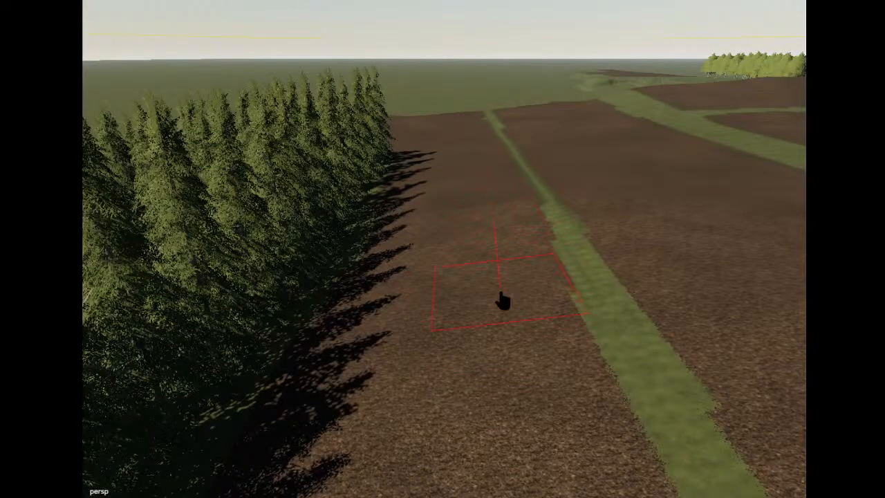
mouse_move(337, 114)
alt+mouse_down()
mouse_move(514, 152)
mouse_move(388, 120)
mouse_move(297, 118)
mouse_move(344, 121)
alt+mouse_up()
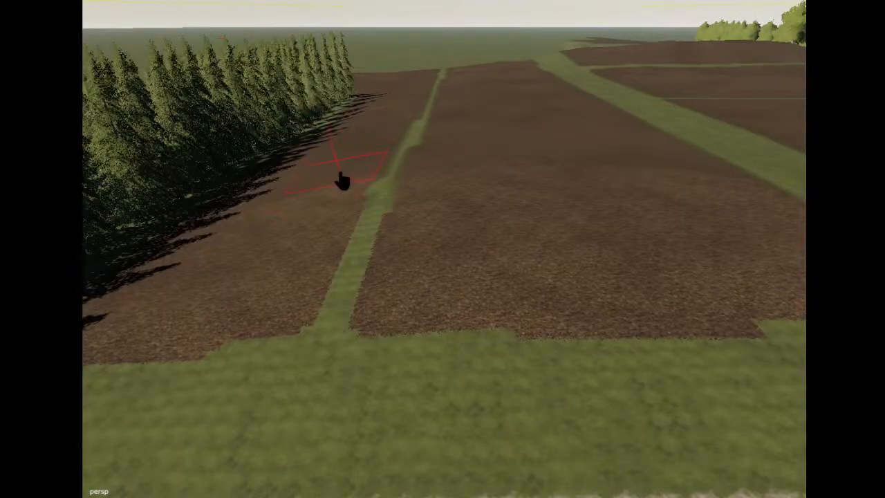
alt+drag(197, 40, 541, 201)
scroll(262, 91, up, 5)
scroll(262, 91, down, 9)
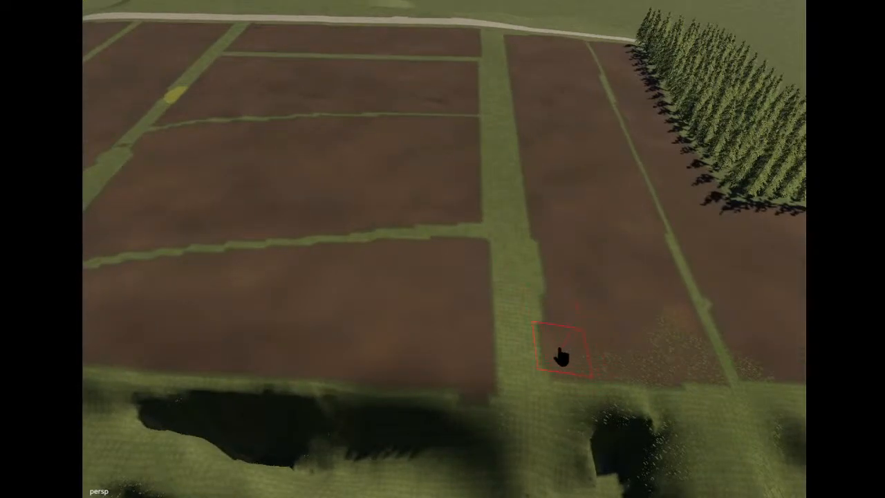
drag(546, 354, 513, 58)
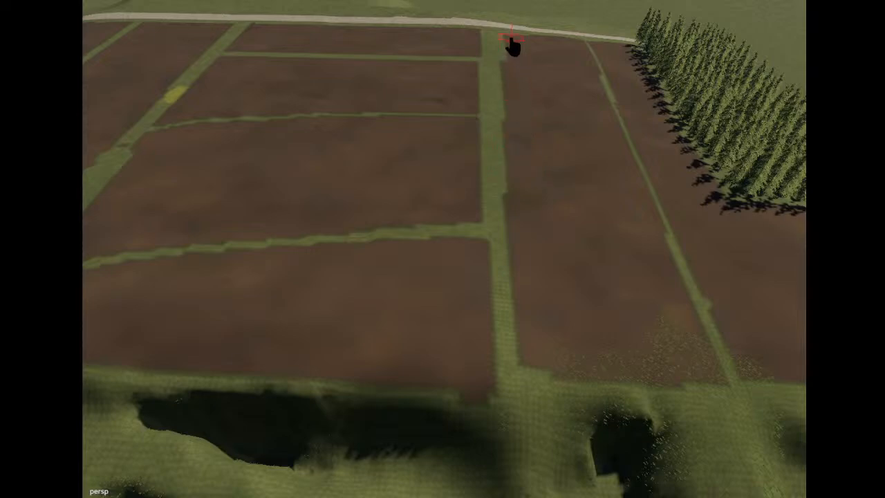
Paint soil over the forest-side edge of the wide grass lane, from the side-path junction past the white flowers.
alt+drag(378, 119, 522, 84)
scroll(438, 83, up, 3)
alt+drag(233, 178, 268, 168)
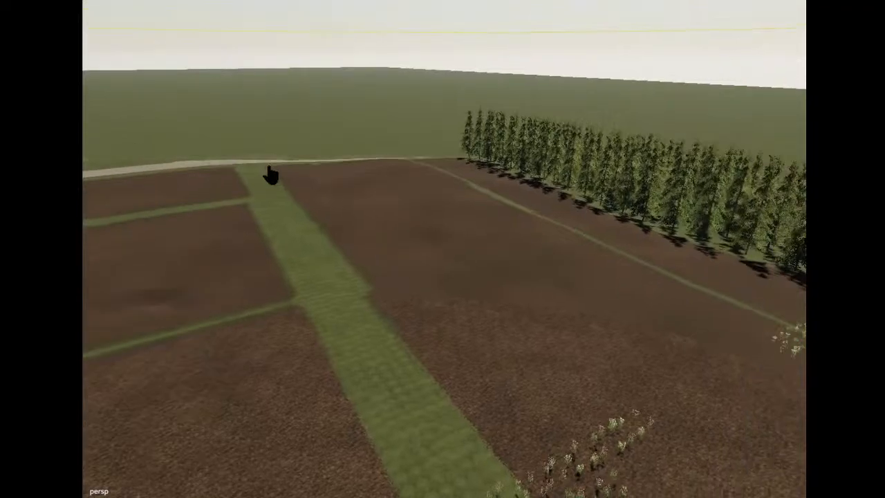
alt+drag(222, 218, 390, 267)
scroll(335, 235, down, 5)
scroll(390, 274, up, 4)
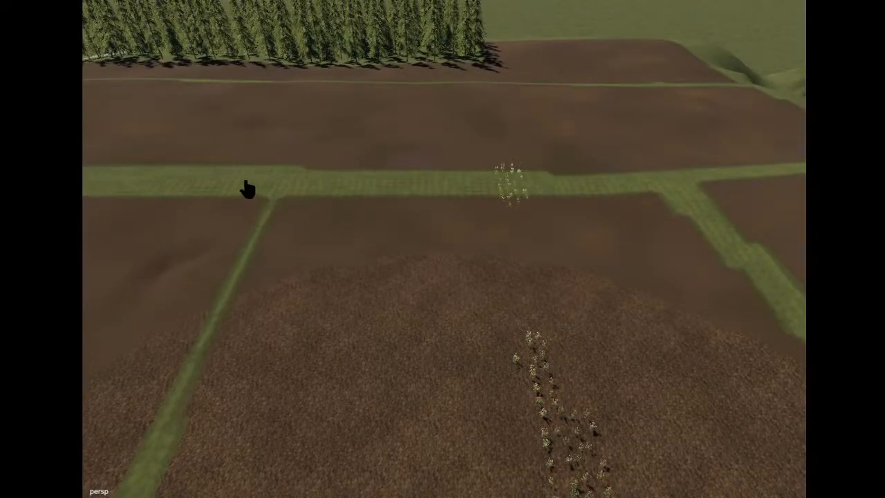
alt+drag(290, 202, 318, 174)
scroll(314, 154, up, 3)
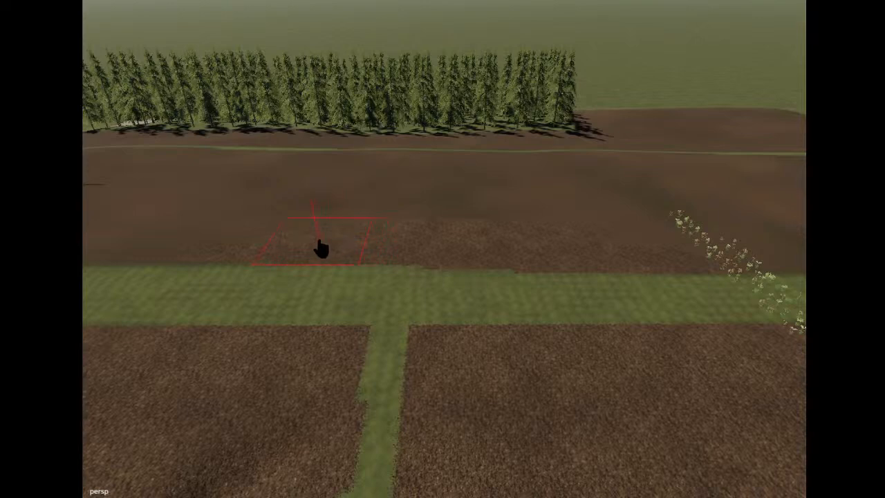
mouse_move(341, 250)
mouse_down()
mouse_move(523, 275)
mouse_move(737, 267)
mouse_up()
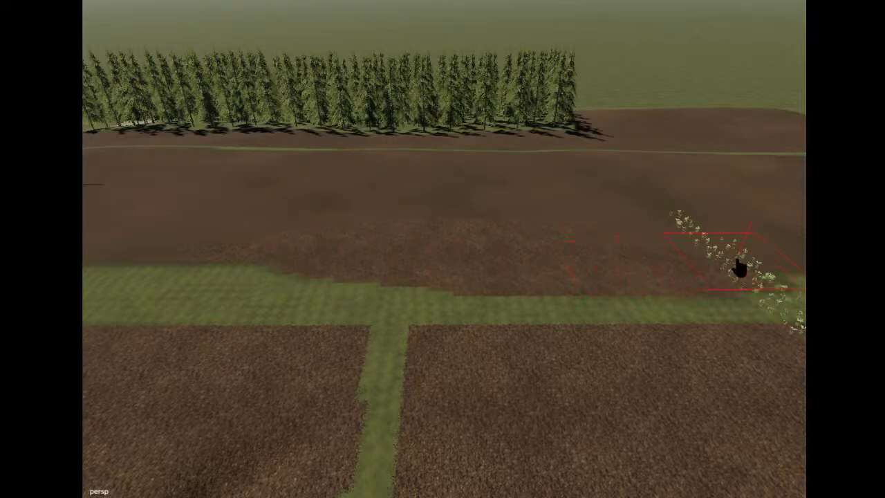
Paint soil over the grass next to the weed patch, filling the field up to the narrow crossing grass lane.
alt+drag(304, 62, 221, 26)
mouse_move(469, 299)
mouse_down()
mouse_move(490, 257)
mouse_move(508, 87)
mouse_move(512, 233)
mouse_move(501, 354)
mouse_up()
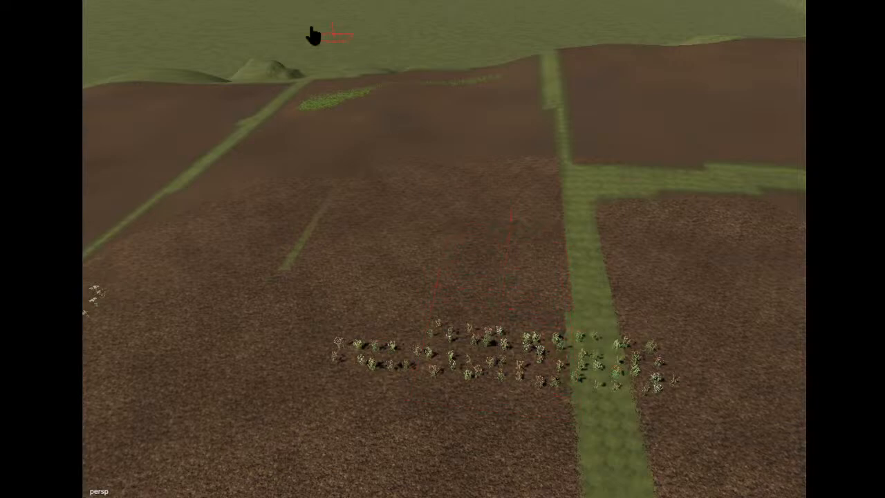
Extend the unevenly edged end of the field with soil toward the gravel road, leaving a narrow grass verge.
alt+drag(365, 112, 327, 131)
scroll(401, 51, up, 5)
scroll(373, 115, down, 10)
scroll(394, 184, up, 6)
scroll(353, 213, up, 8)
scroll(352, 213, down, 6)
scroll(619, 161, up, 3)
scroll(407, 138, up, 6)
scroll(389, 53, down, 5)
scroll(385, 83, down, 8)
scroll(543, 121, up, 4)
scroll(346, 139, down, 4)
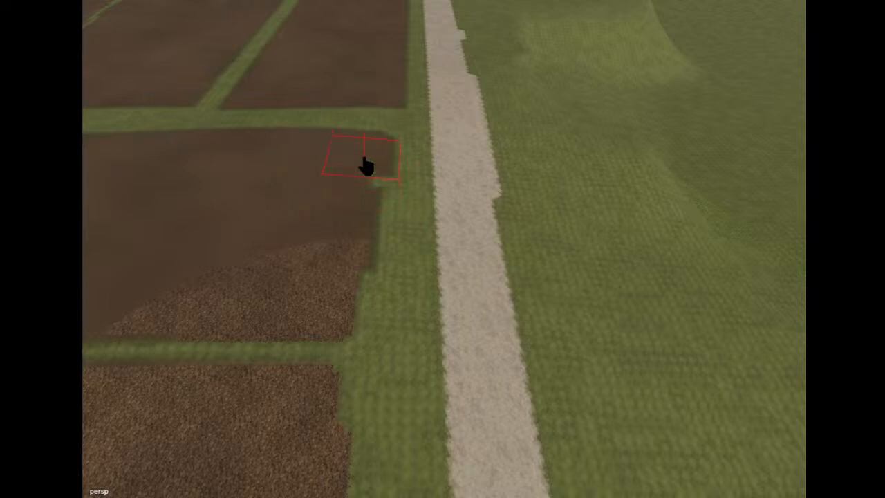
drag(368, 177, 358, 259)
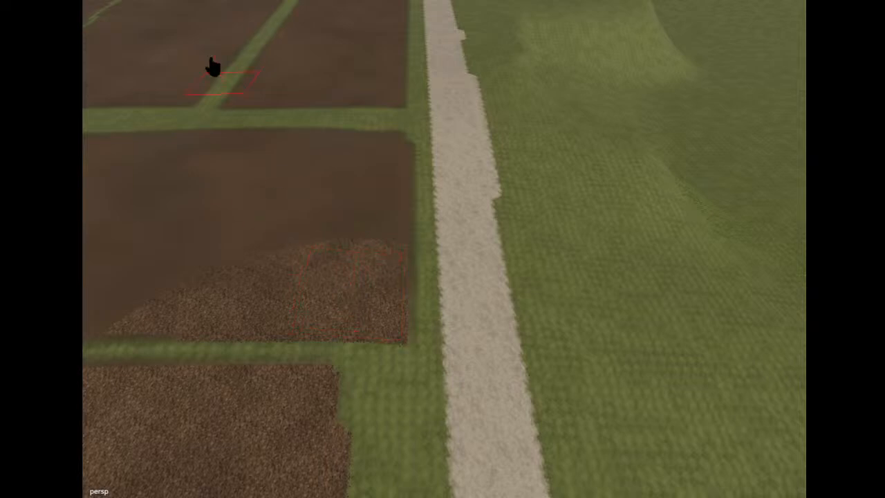
Fill the grassy field corner between the spruce forest and the narrow grass lane with soil, keeping the verge along the gravel road.
alt+drag(375, 120, 142, 23)
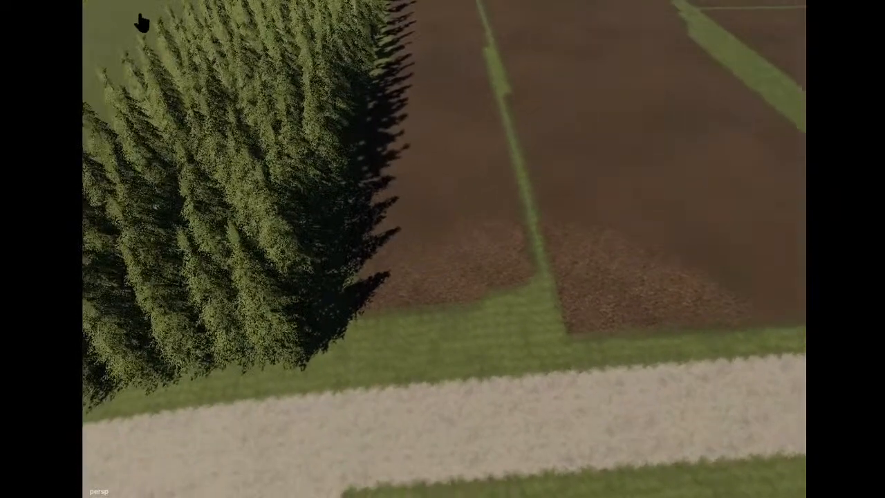
click(407, 293)
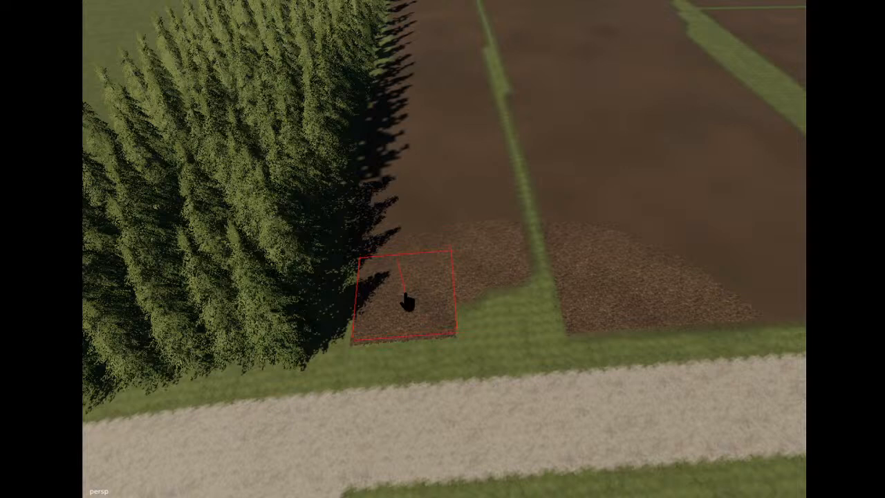
drag(406, 301, 408, 304)
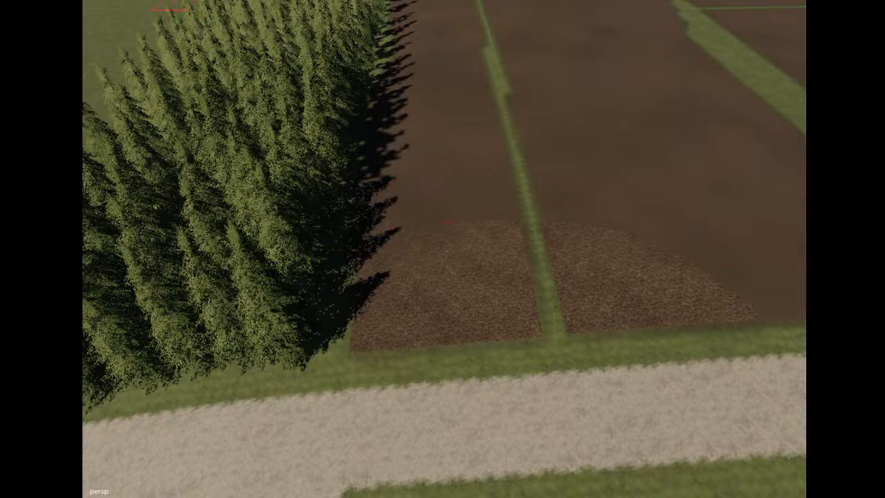
Place copies of a hedge broadleaf tree in a second diagonal row, running from the arched shelter out across the meadow.
scroll(352, 221, down, 8)
alt+middle_drag(352, 221, 376, 196)
alt+drag(376, 195, 306, 236)
scroll(495, 193, up, 6)
scroll(342, 230, up, 5)
scroll(306, 235, up, 4)
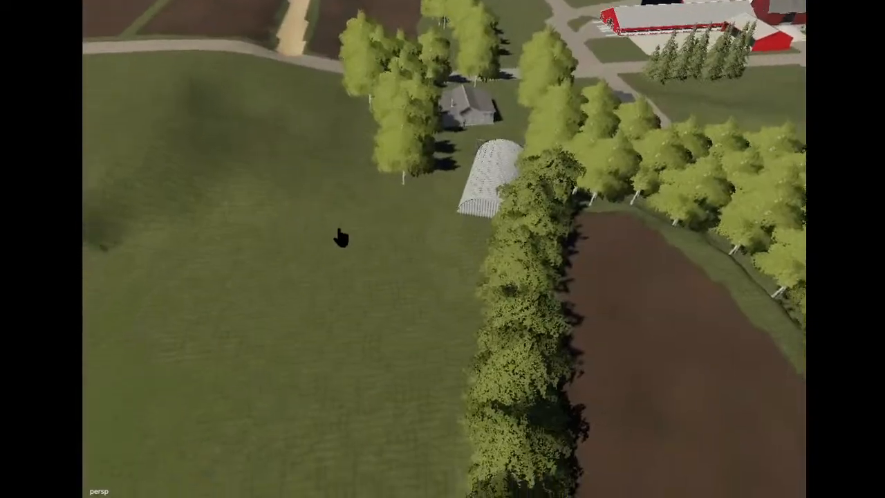
alt+drag(408, 250, 399, 250)
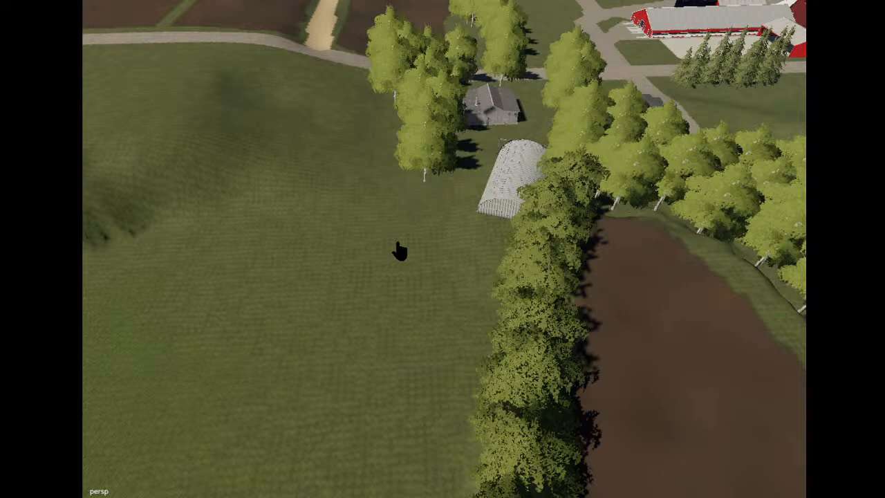
alt+drag(397, 243, 580, 268)
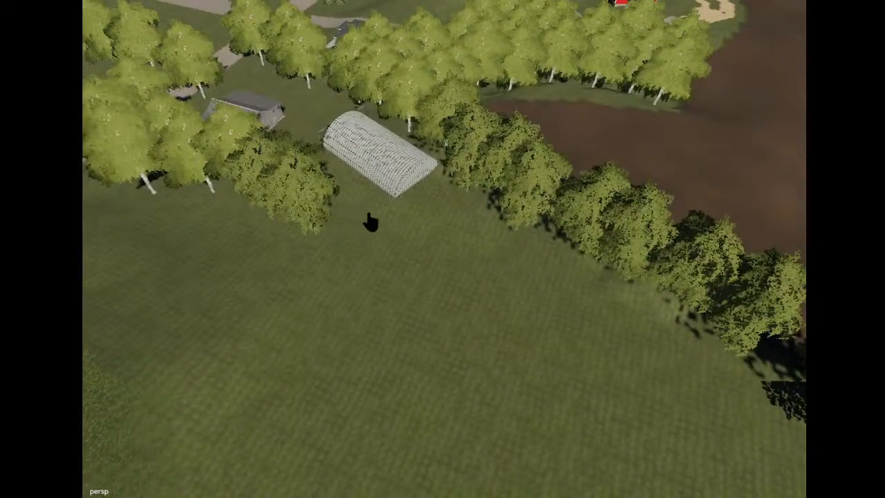
alt+drag(250, 385, 451, 315)
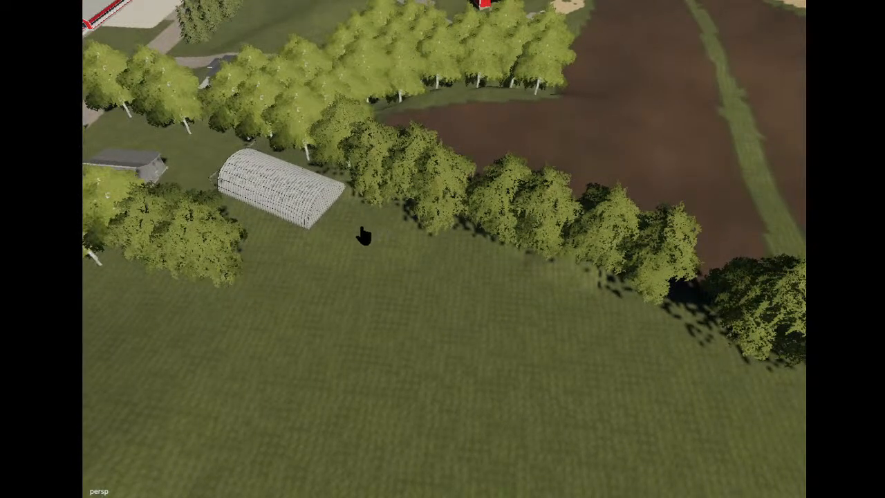
alt+drag(432, 275, 484, 313)
click(320, 166)
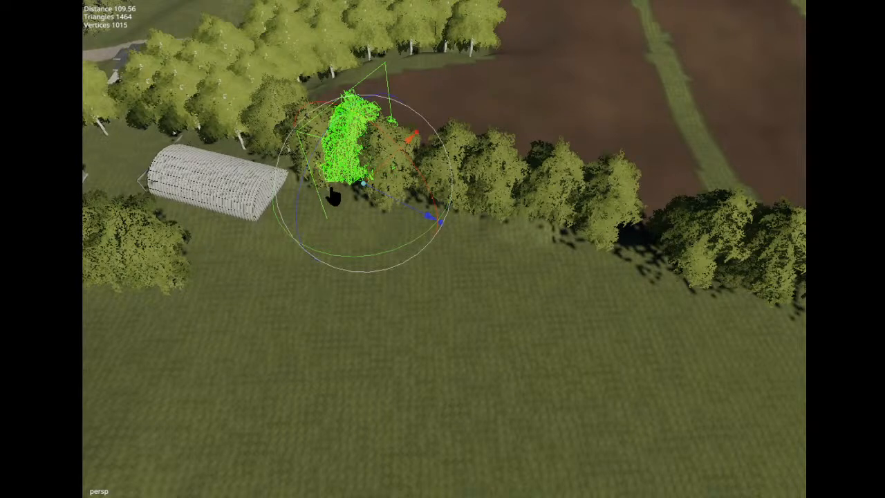
key(ctrl+b)
click(311, 210)
click(348, 233)
click(403, 256)
click(446, 285)
click(517, 325)
click(568, 364)
key(Escape)
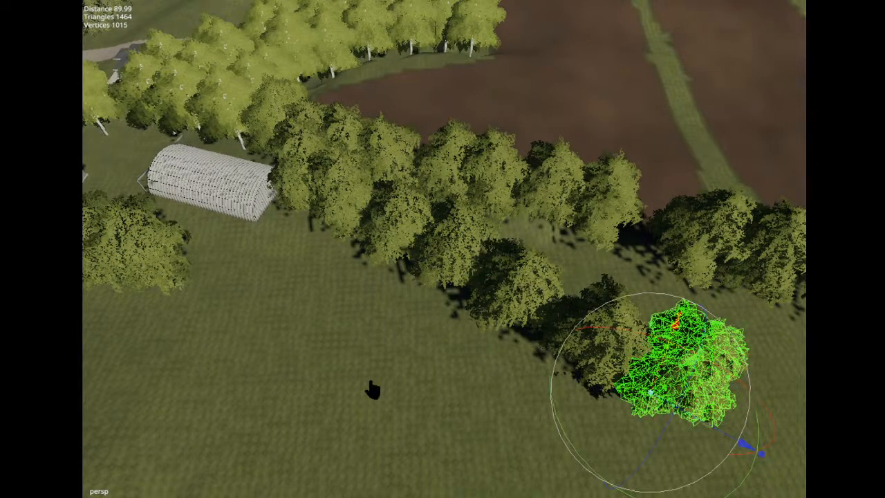
Examine the arched shelter and the new tree row up close and in an overview of the surrounding farmland.
click(373, 391)
alt+drag(374, 390, 367, 379)
alt+middle_drag(367, 380, 378, 371)
scroll(380, 366, up, 4)
alt+drag(381, 362, 510, 331)
scroll(534, 365, up, 3)
scroll(535, 365, down, 2)
alt+drag(535, 366, 335, 345)
scroll(412, 345, up, 5)
mouse_move(472, 370)
alt+mouse_down()
mouse_move(442, 364)
mouse_move(487, 377)
alt+mouse_up()
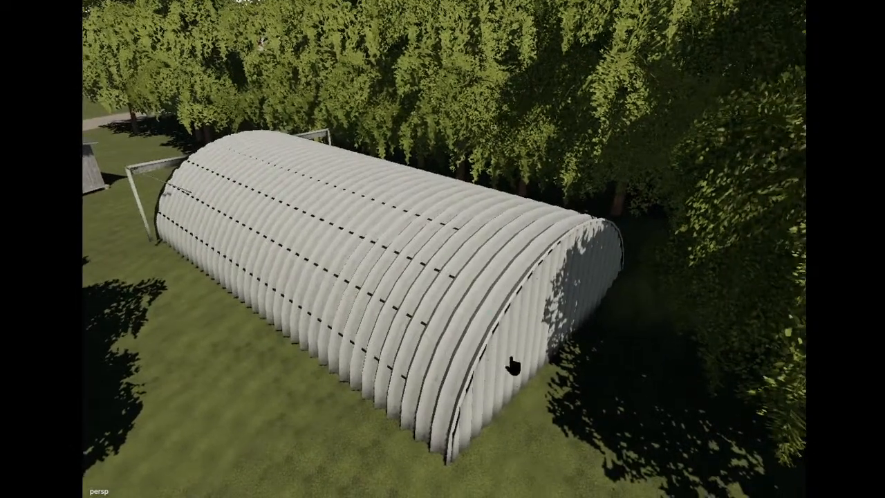
alt+drag(503, 406, 494, 374)
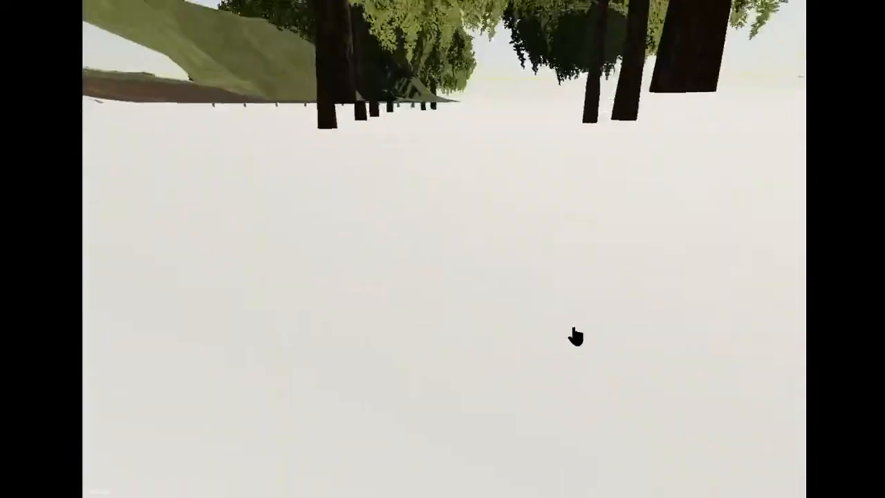
alt+drag(573, 331, 567, 316)
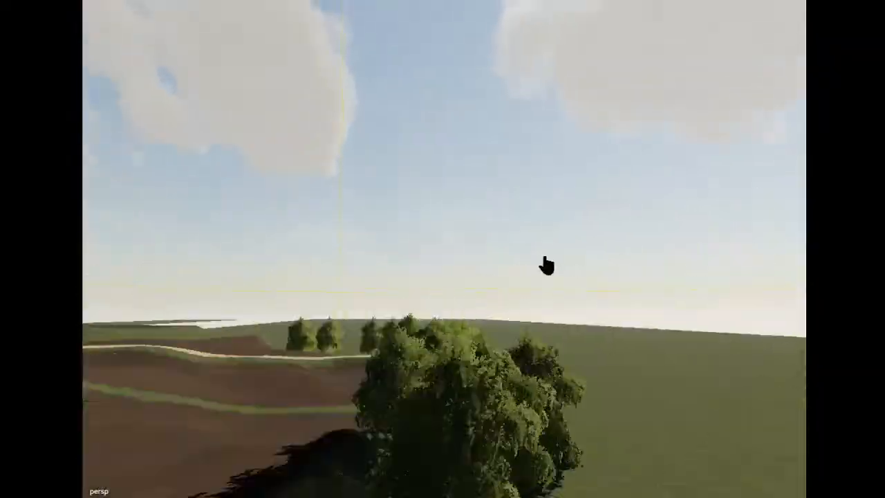
alt+drag(547, 264, 519, 382)
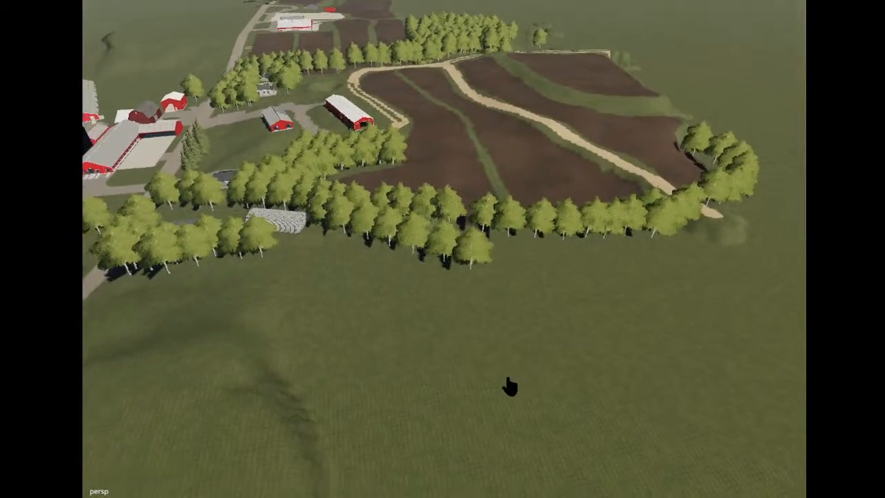
Raise a mound in the meadow off the end of the steep grassy embankment and smooth it into the slope.
alt+drag(536, 396, 538, 346)
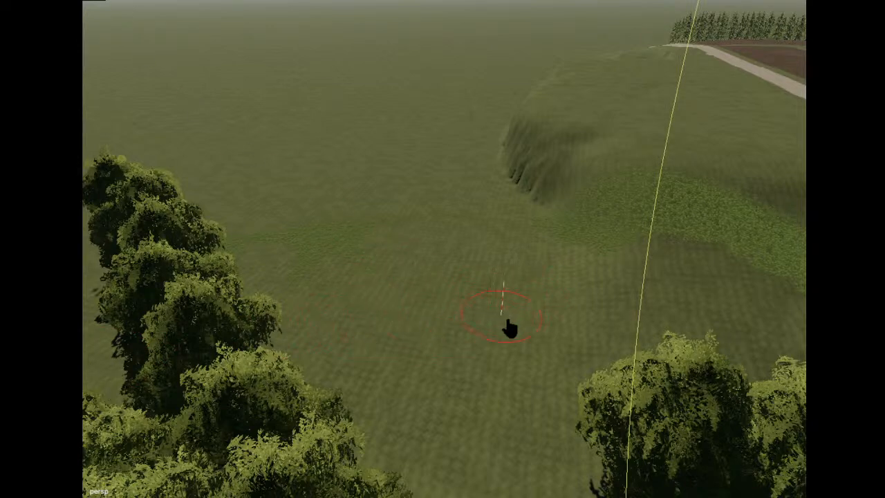
drag(523, 324, 541, 220)
middle_drag(549, 219, 532, 278)
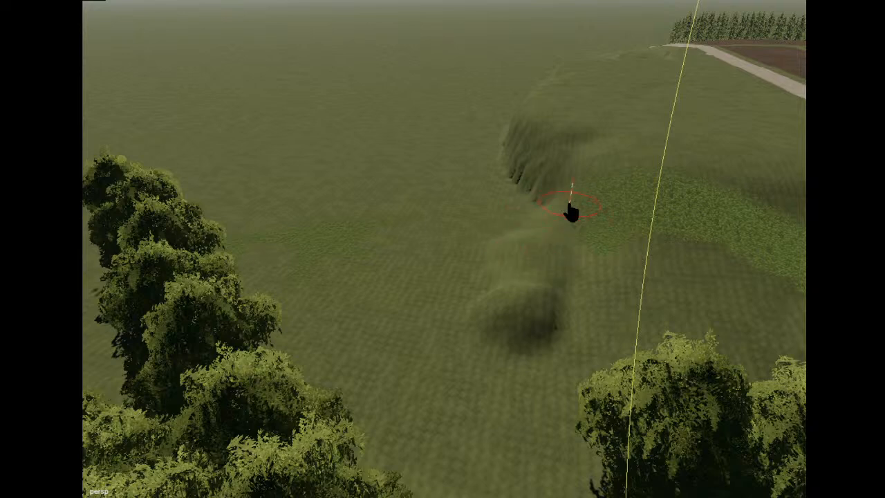
drag(575, 216, 551, 276)
mouse_move(566, 230)
middle_down()
mouse_move(571, 281)
mouse_move(569, 225)
mouse_move(489, 265)
middle_up()
Build the mound up into a larger hill joined to the end of the embankment, smoothing its steep sides and hollows.
drag(388, 250, 436, 289)
mouse_move(410, 250)
middle_down()
mouse_move(419, 309)
mouse_move(419, 263)
middle_up()
drag(453, 254, 477, 314)
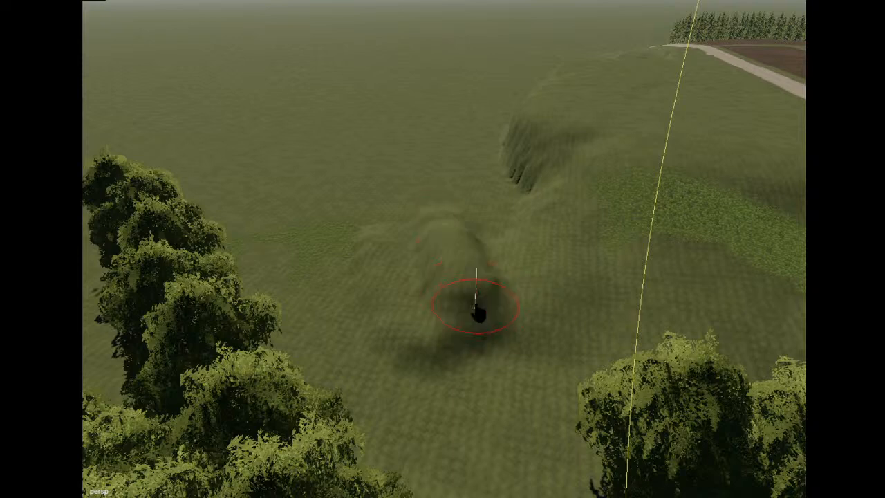
mouse_move(452, 204)
middle_down()
mouse_move(478, 212)
mouse_move(457, 283)
mouse_move(413, 269)
middle_up()
drag(413, 268, 404, 235)
middle_drag(404, 235, 427, 220)
drag(402, 227, 395, 183)
middle_drag(395, 183, 404, 194)
mouse_move(492, 216)
mouse_down()
mouse_move(448, 219)
mouse_move(490, 203)
mouse_move(459, 208)
mouse_up()
mouse_move(460, 207)
middle_down()
mouse_move(455, 195)
mouse_move(506, 217)
mouse_move(486, 217)
middle_up()
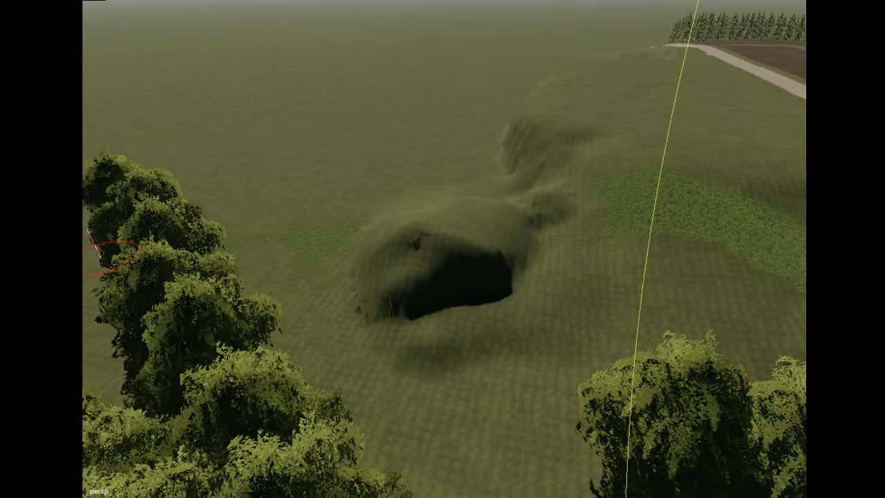
mouse_move(414, 277)
middle_down()
mouse_move(469, 269)
mouse_move(460, 230)
mouse_move(419, 255)
mouse_move(631, 288)
mouse_move(516, 373)
mouse_move(418, 238)
middle_up()
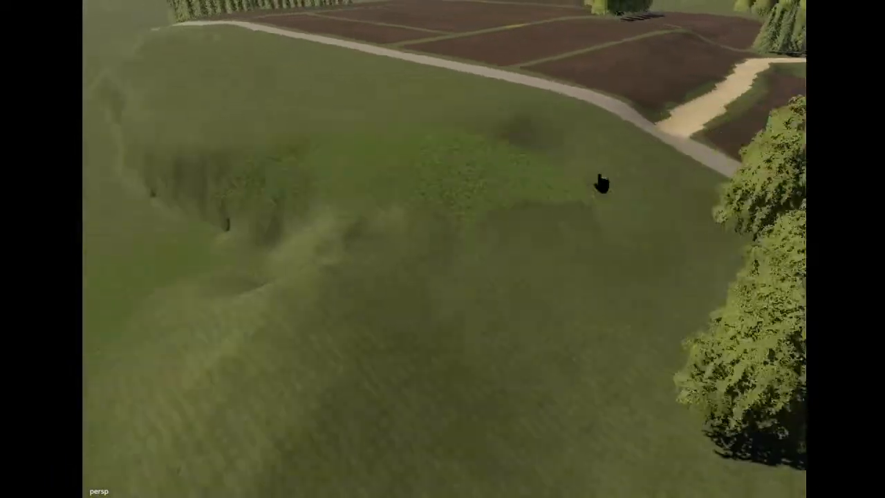
Raise a ridge along the hill's outer edge and extend it up the slope toward the road.
right_drag(602, 184, 745, 203)
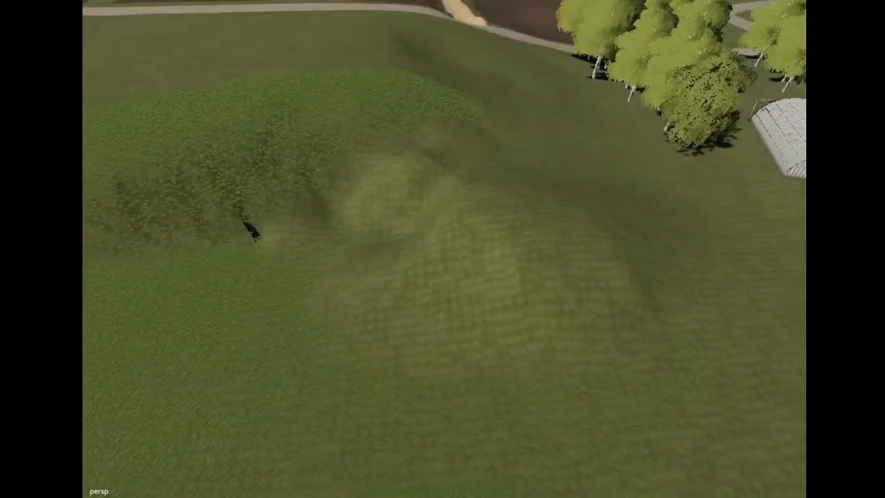
mouse_move(402, 211)
mouse_down()
mouse_move(393, 242)
mouse_move(412, 174)
mouse_move(421, 176)
mouse_move(440, 233)
mouse_move(415, 130)
mouse_move(422, 148)
mouse_move(445, 164)
mouse_move(445, 130)
mouse_move(463, 177)
mouse_up()
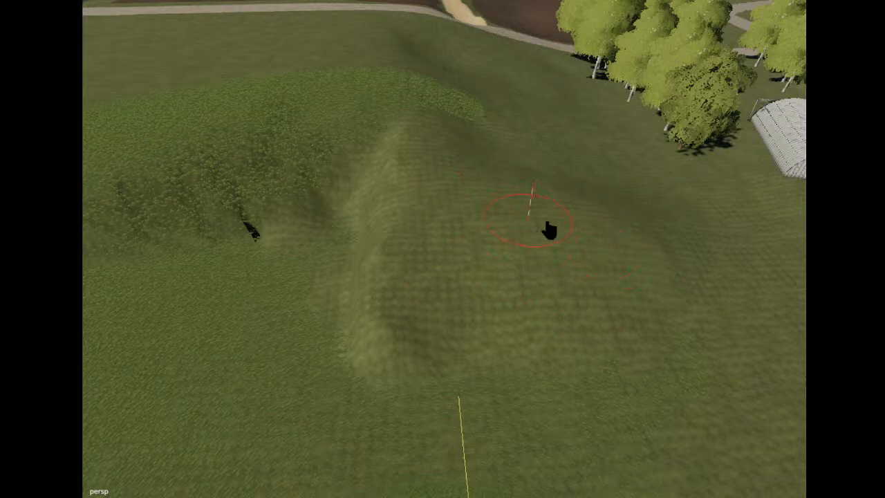
mouse_move(429, 90)
mouse_down()
mouse_move(451, 245)
mouse_move(401, 168)
mouse_up()
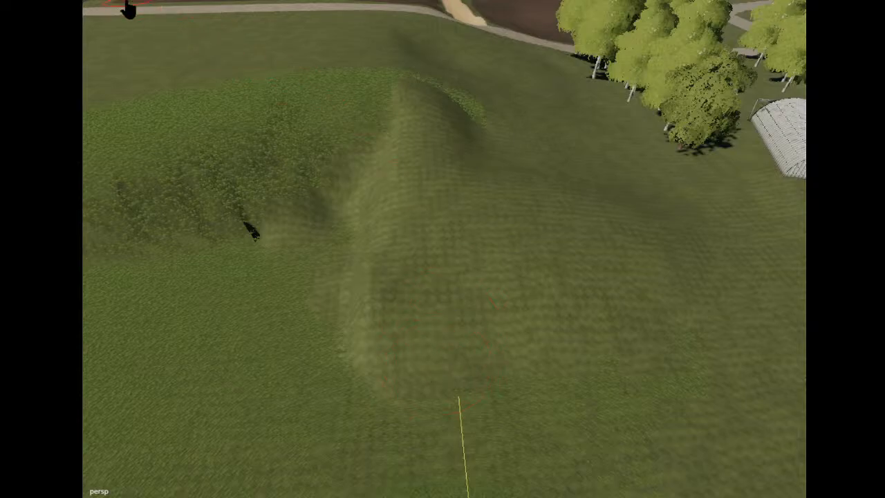
Examine the reshaped hill from several angles in relation to the road, the tree rows and the arched shelter.
mouse_move(218, 35)
alt+mouse_down()
mouse_move(364, 79)
mouse_move(411, 71)
alt+mouse_up()
scroll(410, 73, down, 3)
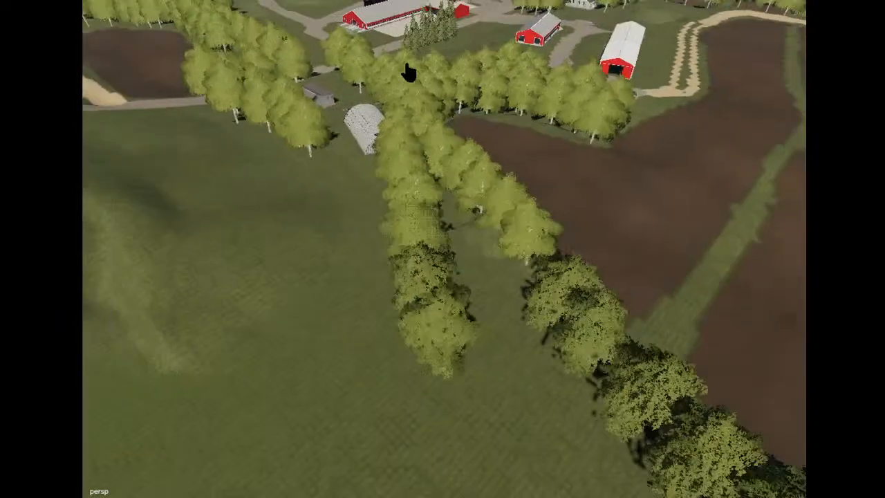
alt+middle_drag(408, 73, 408, 74)
alt+drag(408, 74, 230, 33)
scroll(262, 44, up, 3)
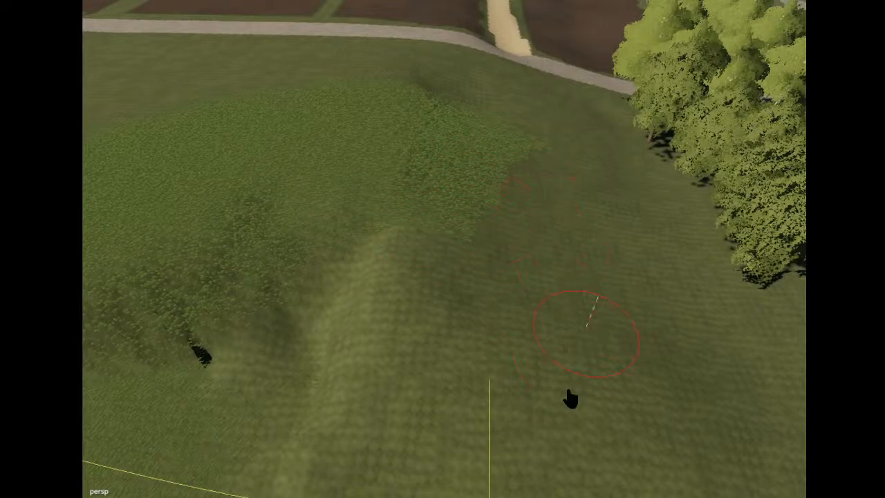
mouse_move(174, 15)
alt+mouse_down()
mouse_move(420, 97)
mouse_move(217, 72)
mouse_move(150, 19)
alt+mouse_up()
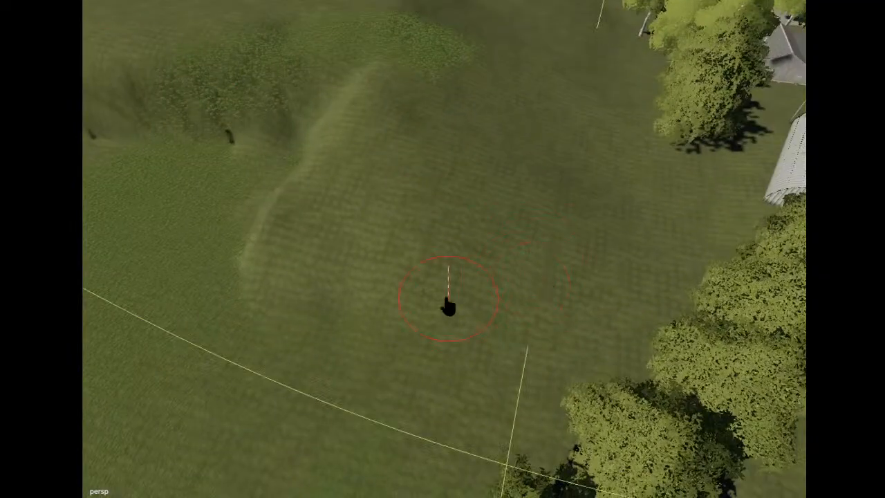
mouse_move(397, 111)
alt+mouse_down()
mouse_move(422, 15)
mouse_move(419, 39)
alt+mouse_up()
scroll(419, 40, up, 2)
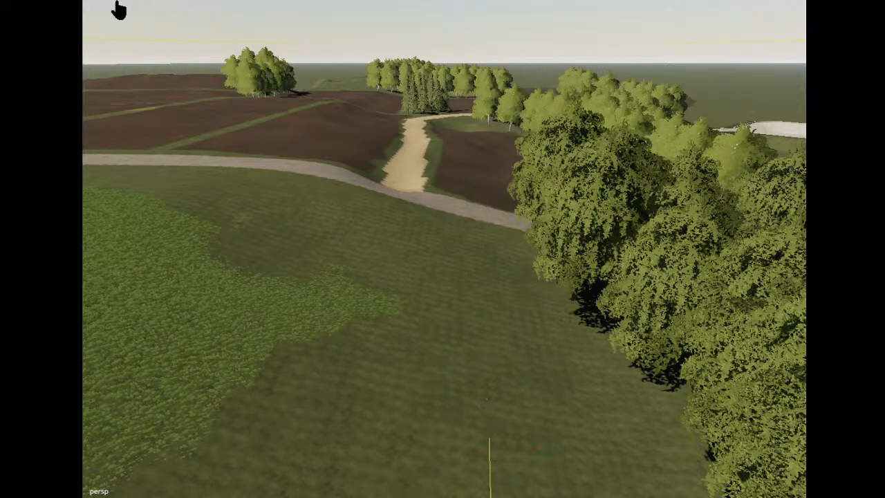
alt+drag(311, 134, 358, 140)
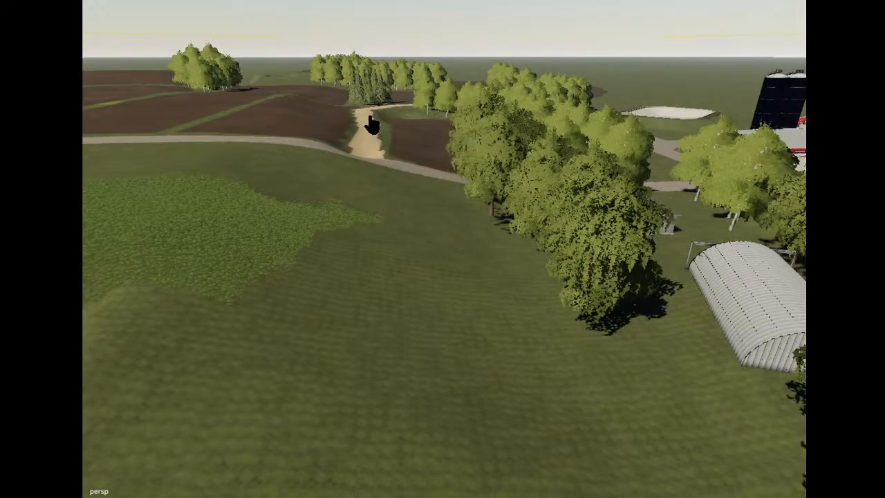
alt+drag(372, 125, 493, 151)
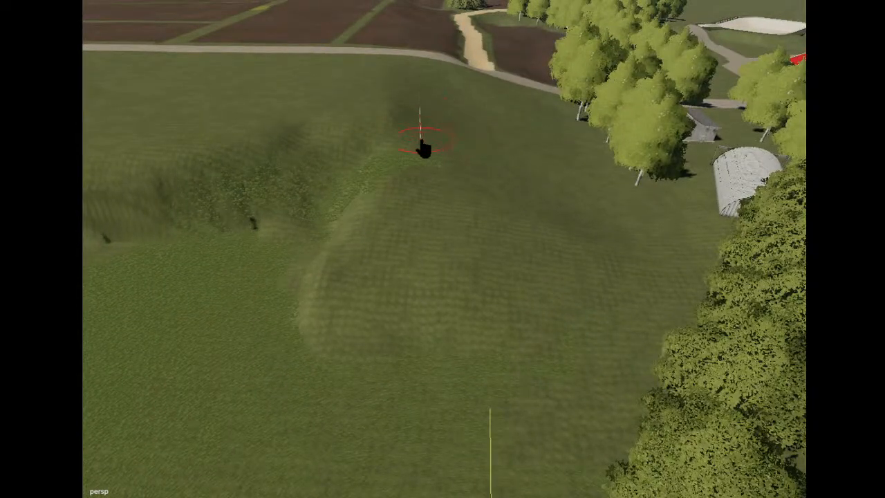
Raise the ridge's crest again and extend its lower end farther into the meadow beside the tree row, broadening its slope.
mouse_move(420, 217)
mouse_down()
mouse_move(391, 263)
mouse_move(433, 208)
mouse_move(419, 138)
mouse_move(436, 113)
mouse_up()
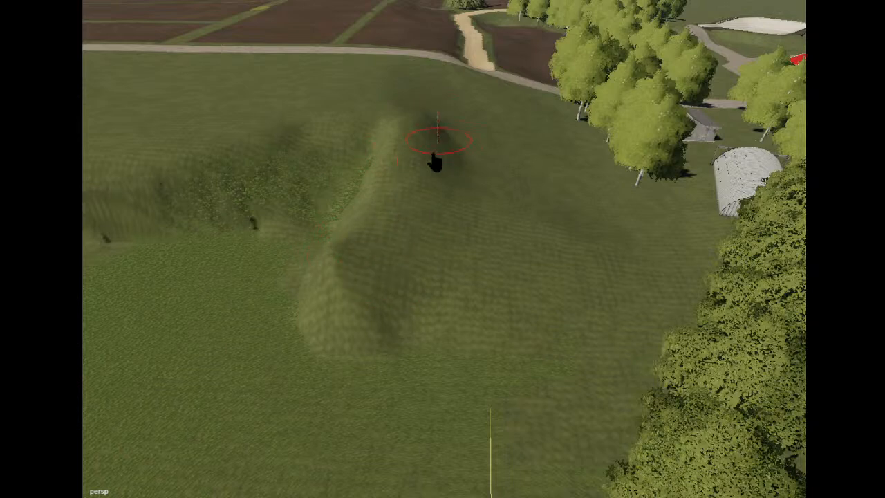
mouse_move(615, 263)
mouse_down()
mouse_move(421, 376)
mouse_move(407, 366)
mouse_move(419, 257)
mouse_move(458, 257)
mouse_up()
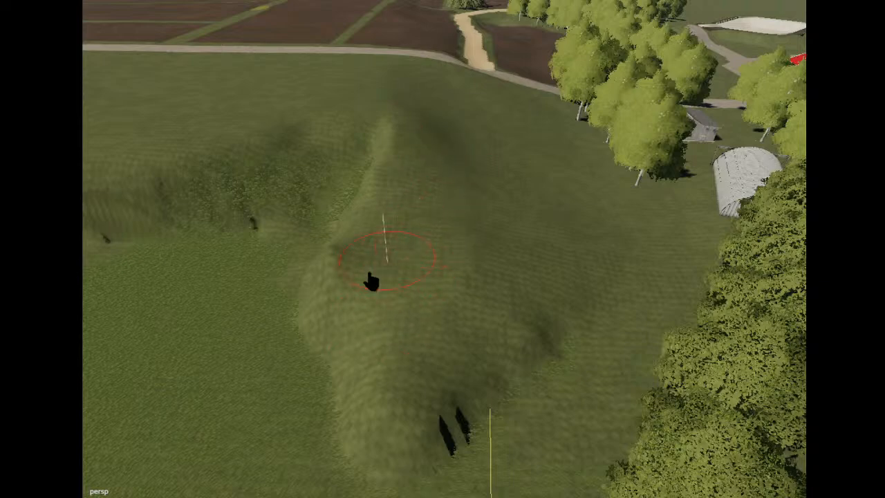
mouse_move(409, 307)
mouse_down()
mouse_move(322, 402)
mouse_move(428, 314)
mouse_move(473, 359)
mouse_move(501, 205)
mouse_up()
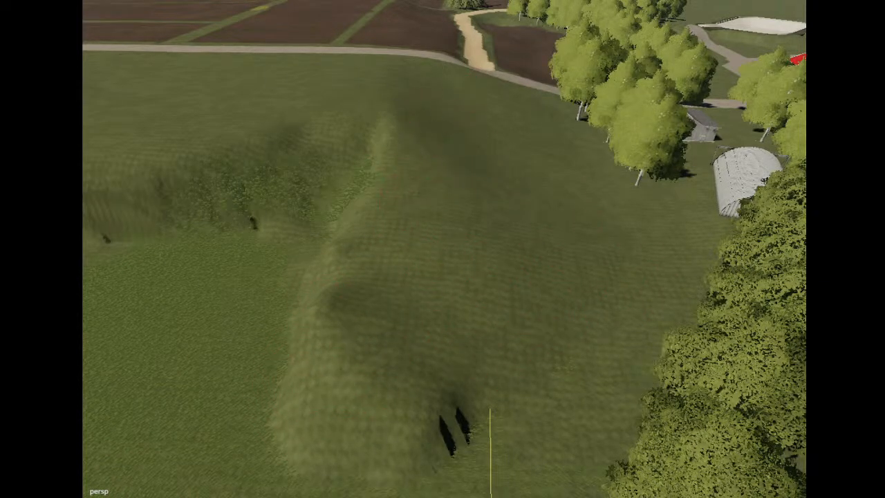
Raise the ground around the embankment and ridge into one broad plateau, pushing its edge out into the meadow and along the embankment.
scroll(273, 111, down, 5)
alt+drag(274, 111, 359, 150)
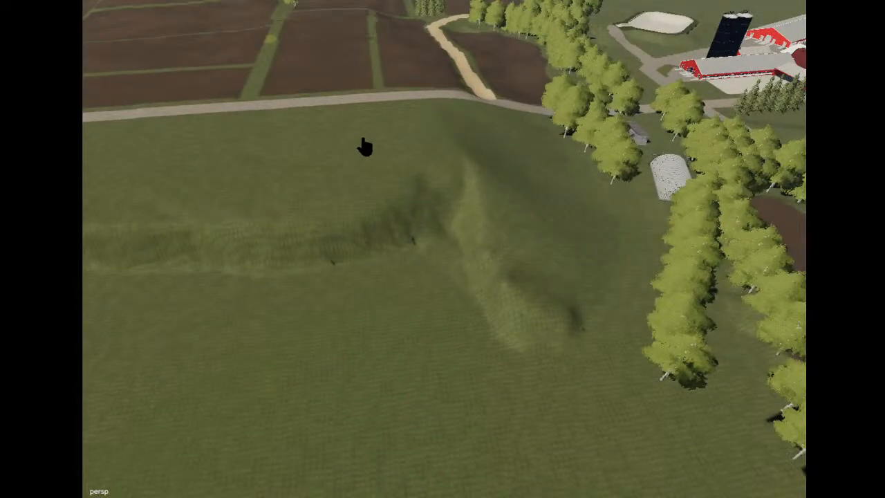
click(119, 2)
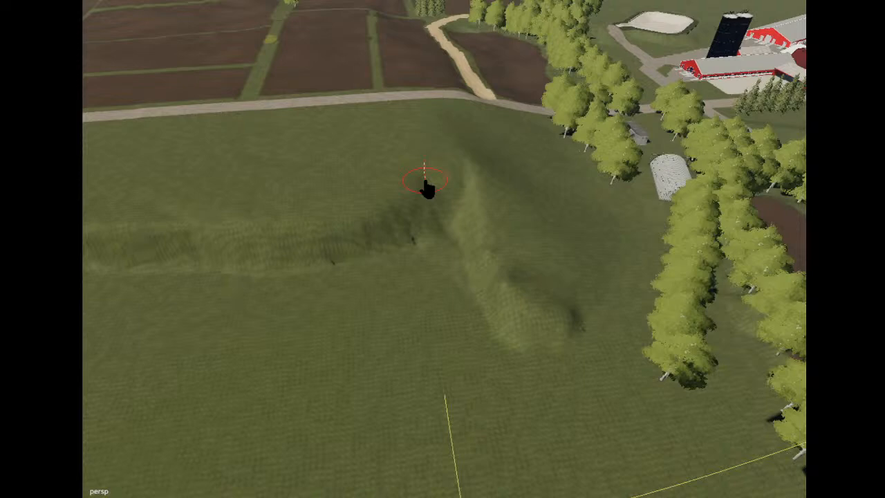
mouse_move(418, 171)
mouse_down()
mouse_move(421, 180)
mouse_move(384, 153)
mouse_up()
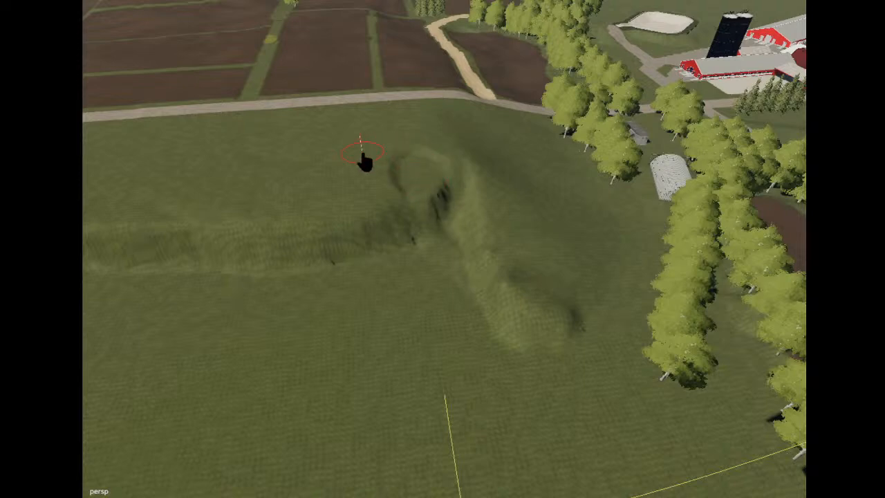
mouse_move(363, 160)
mouse_down()
mouse_move(437, 163)
mouse_move(444, 183)
mouse_move(425, 262)
mouse_move(437, 296)
mouse_move(244, 316)
mouse_move(231, 263)
mouse_move(450, 252)
mouse_move(408, 251)
mouse_move(485, 280)
mouse_move(517, 277)
mouse_move(424, 247)
mouse_move(475, 257)
mouse_move(466, 247)
mouse_up()
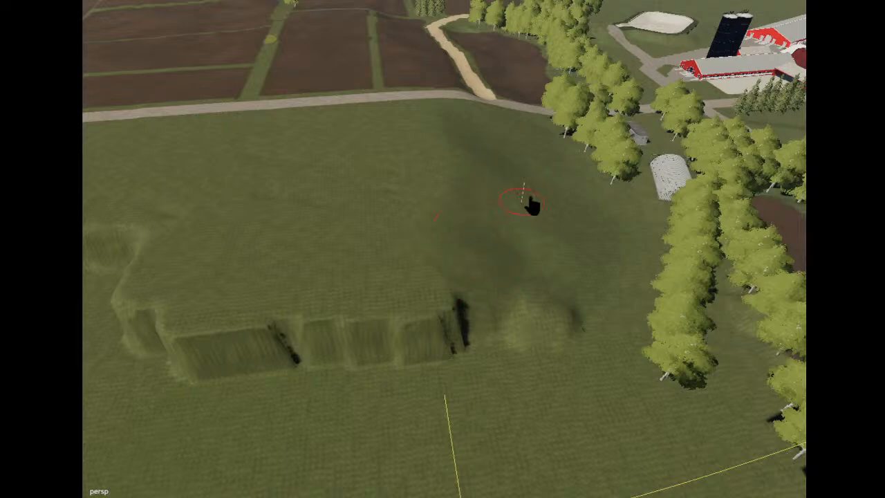
mouse_move(400, 136)
alt+mouse_down()
mouse_move(496, 132)
mouse_move(589, 158)
mouse_move(384, 198)
mouse_move(163, 69)
alt+mouse_up()
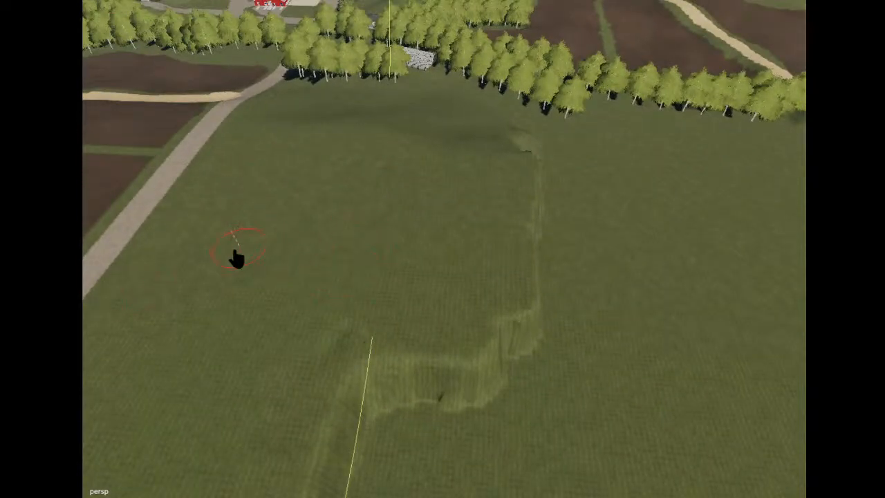
mouse_move(392, 322)
mouse_down()
mouse_move(381, 354)
mouse_move(511, 330)
mouse_move(509, 375)
mouse_move(405, 405)
mouse_move(325, 415)
mouse_up()
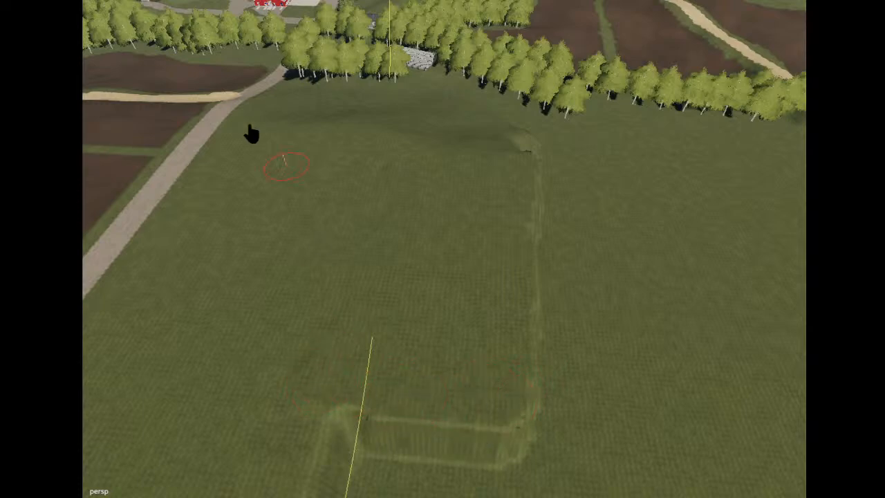
Examine the plateau's outer edge and slopes from above and at ground level beside the trees.
alt+drag(188, 38, 503, 57)
scroll(503, 58, up, 4)
alt+middle_drag(503, 58, 446, 10)
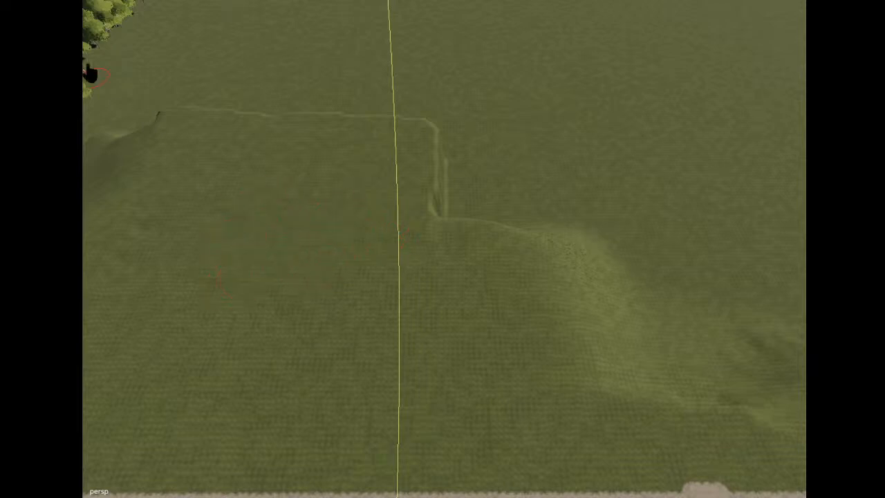
mouse_move(214, 84)
alt+mouse_down()
mouse_move(332, 152)
mouse_move(358, 157)
mouse_move(289, 86)
mouse_move(236, 120)
mouse_move(303, 141)
mouse_move(306, 116)
mouse_move(664, 135)
mouse_move(439, 65)
mouse_move(506, 104)
mouse_move(477, 31)
mouse_move(559, 136)
alt+mouse_up()
key(a)
key(a)
key(s)
key(a)
key(w)
key(a)
key(w)
key(s)
scroll(558, 136, up, 5)
scroll(567, 152, down, 5)
scroll(568, 155, down, 5)
scroll(566, 153, up, 10)
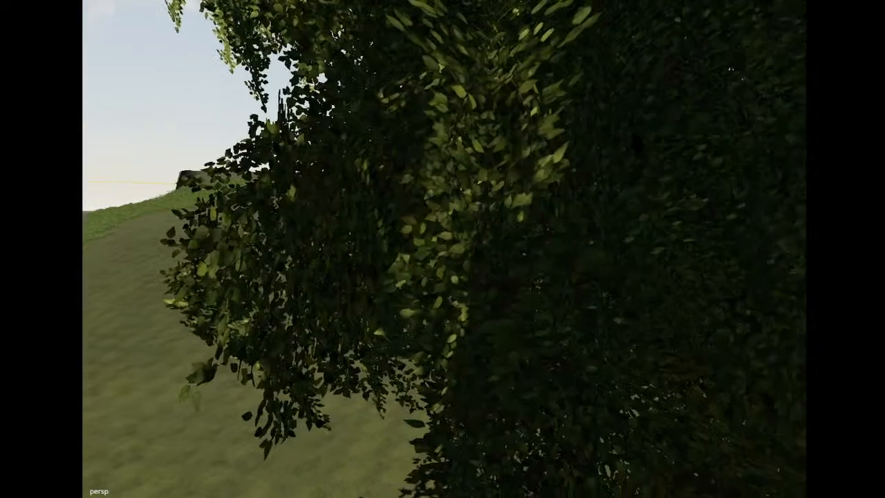
alt+drag(566, 153, 693, 140)
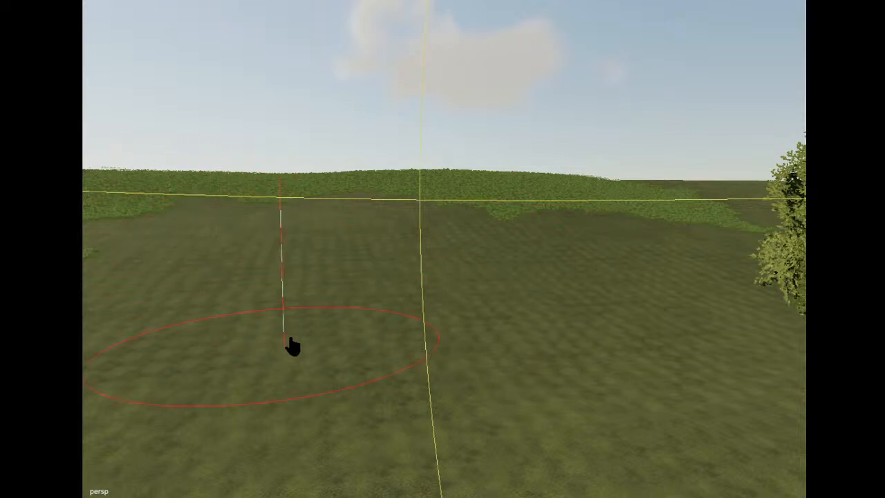
Build the hillside out toward the tree row and smooth the steep edges and hollows at its end.
alt+drag(348, 172, 331, 284)
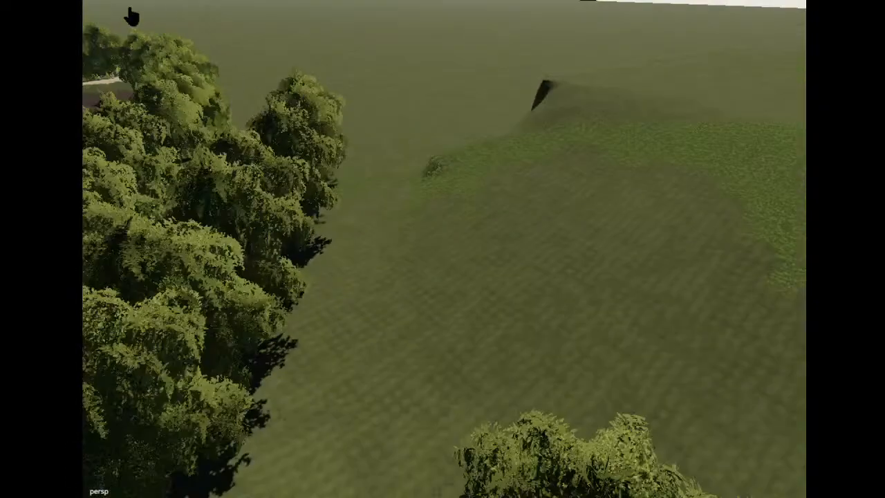
mouse_move(484, 125)
mouse_down()
mouse_move(458, 138)
mouse_move(477, 148)
mouse_move(476, 140)
mouse_move(442, 162)
mouse_move(415, 242)
mouse_move(444, 196)
mouse_up()
mouse_move(462, 165)
mouse_down()
mouse_move(421, 198)
mouse_move(464, 243)
mouse_move(538, 99)
mouse_up()
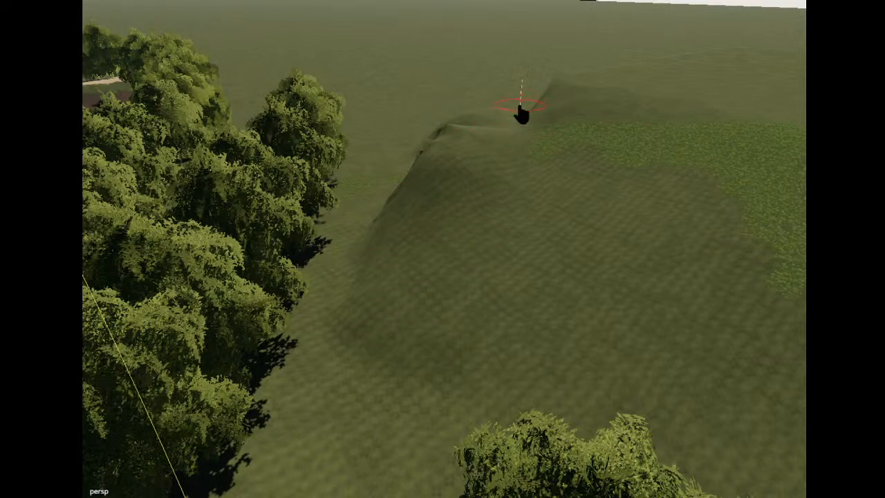
alt+drag(212, 91, 462, 113)
scroll(477, 150, down, 5)
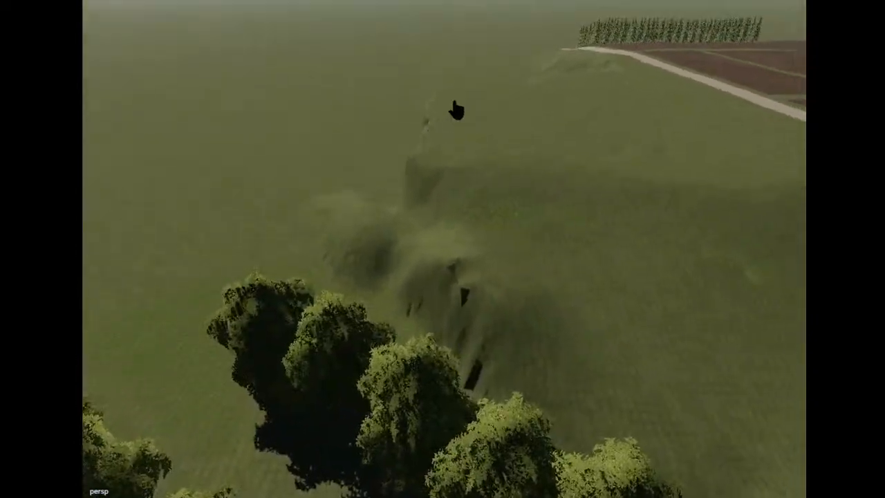
drag(422, 183, 432, 237)
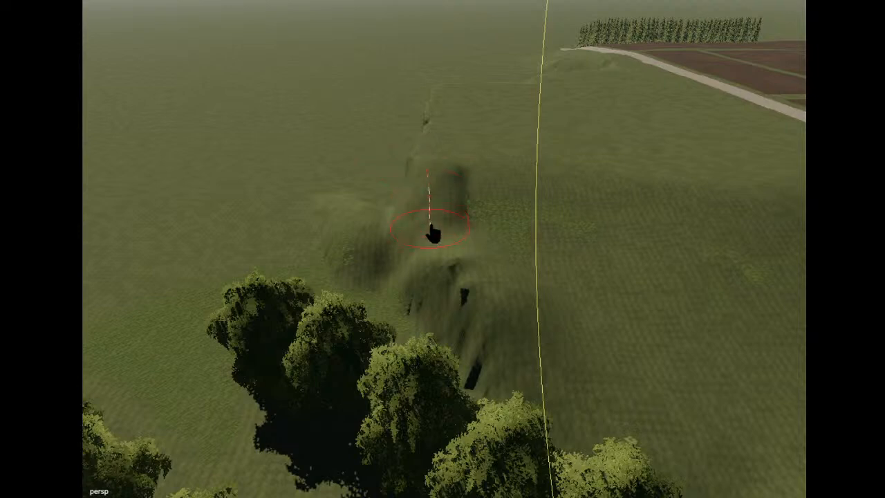
drag(433, 175, 449, 146)
mouse_move(453, 207)
mouse_down()
mouse_move(462, 256)
mouse_move(553, 312)
mouse_up()
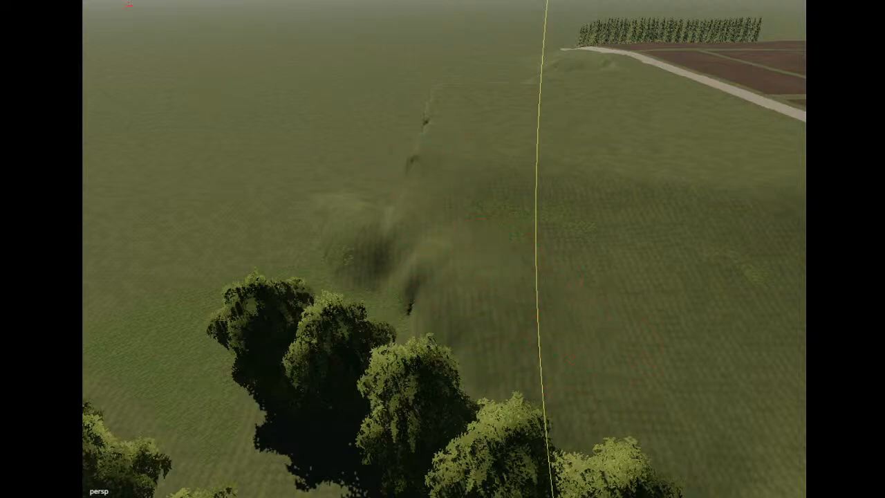
Smooth the hill's crest near the road and its slope down toward the arched shelter and trees.
alt+drag(388, 103, 501, 108)
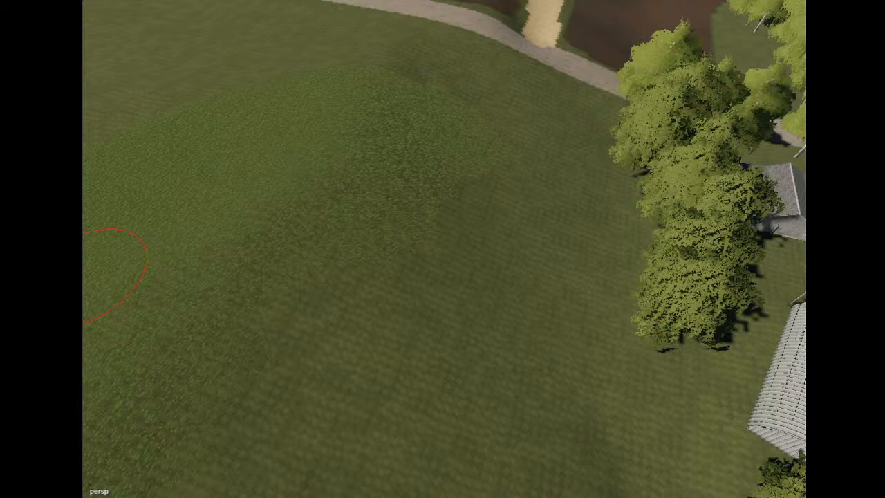
mouse_move(449, 196)
mouse_down()
mouse_move(399, 137)
mouse_move(468, 69)
mouse_move(543, 122)
mouse_move(211, 337)
mouse_move(410, 367)
mouse_up()
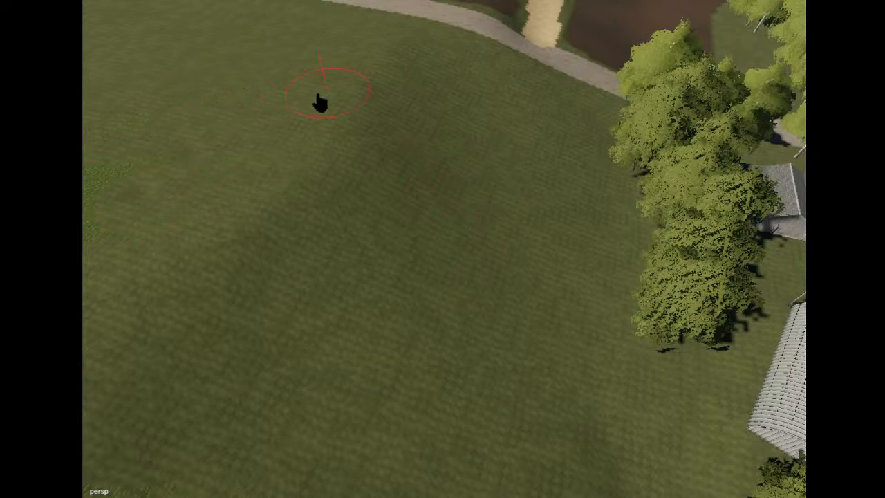
alt+drag(263, 124, 144, 25)
mouse_move(271, 101)
mouse_down()
mouse_move(66, 148)
mouse_move(240, 308)
mouse_move(512, 290)
mouse_move(185, 360)
mouse_up()
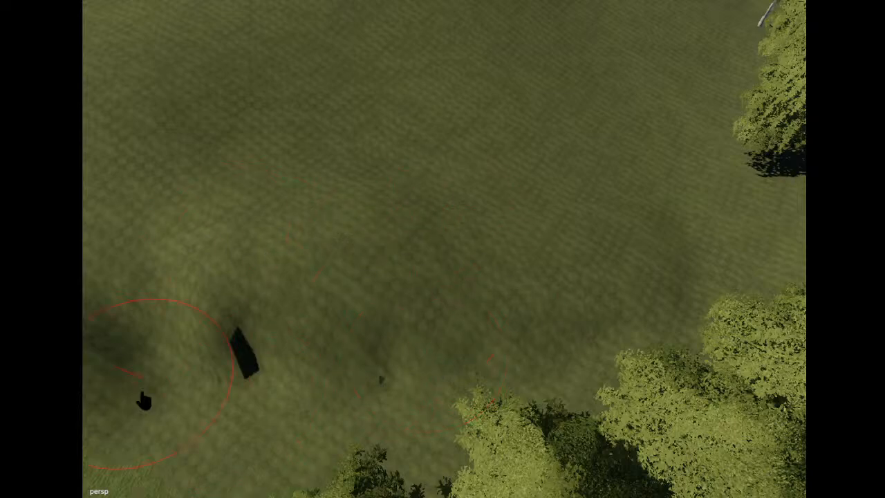
alt+drag(381, 380, 173, 26)
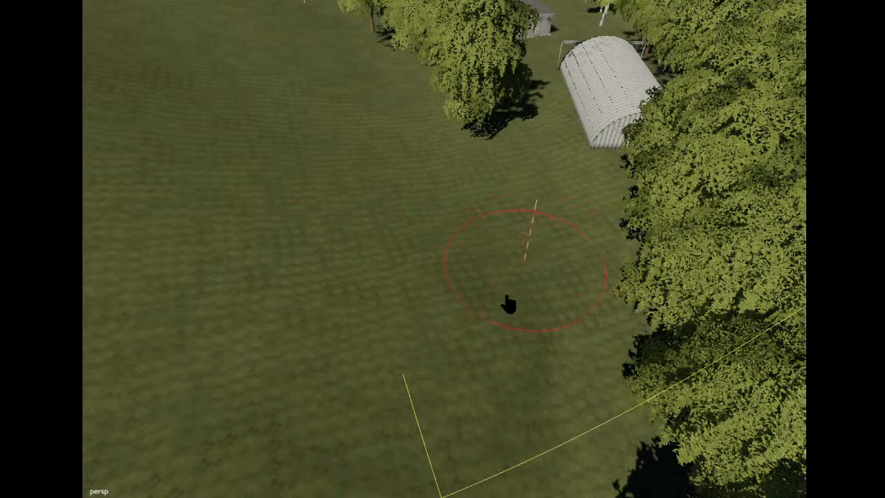
Raise a strip of ground along the foot of the hill beside the tree row.
scroll(442, 249, down, 4)
alt+drag(304, 249, 553, 242)
alt+middle_drag(346, 207, 664, 332)
alt+drag(468, 174, 560, 163)
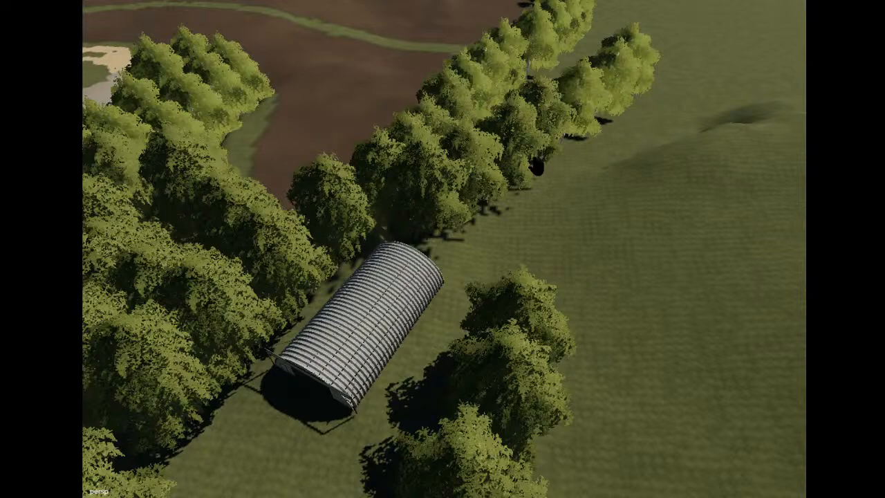
alt+drag(477, 205, 577, 181)
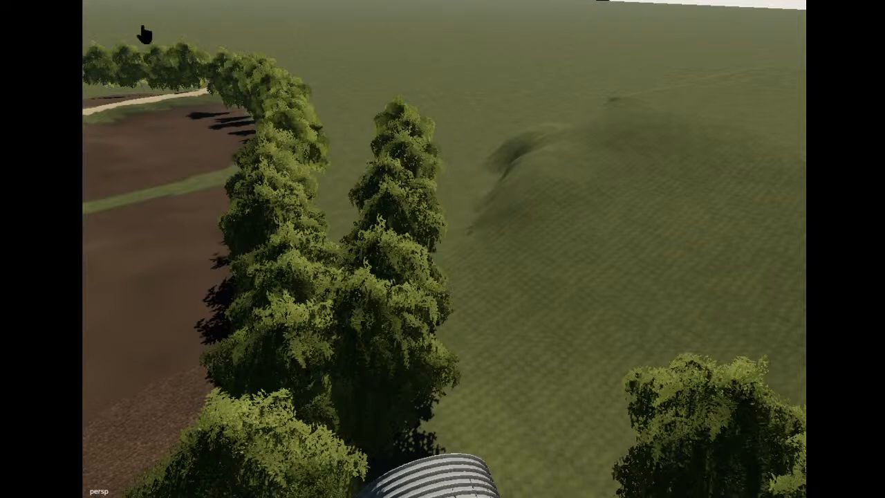
mouse_move(459, 217)
mouse_down()
mouse_move(450, 184)
mouse_move(464, 177)
mouse_move(464, 286)
mouse_move(445, 239)
mouse_up()
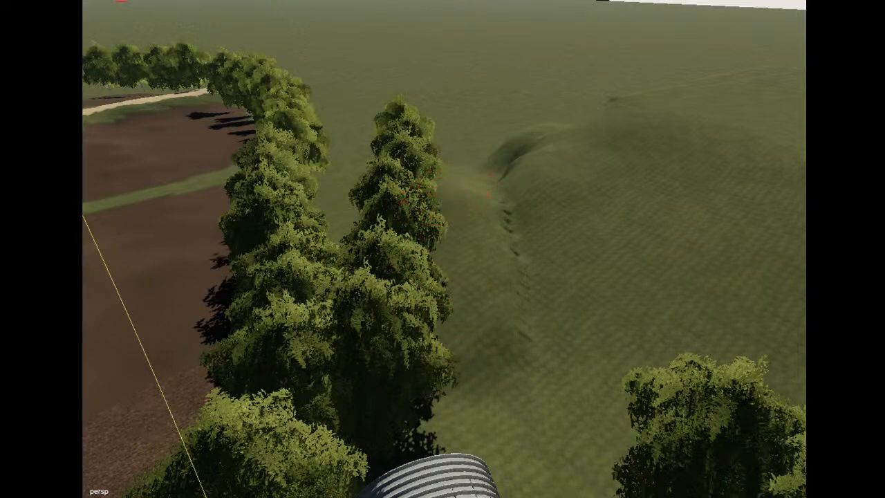
Fill the hollow between the raised strip and the hill, blending both into a rounded slope that reaches the trees.
alt+drag(551, 212, 569, 204)
scroll(540, 166, up, 3)
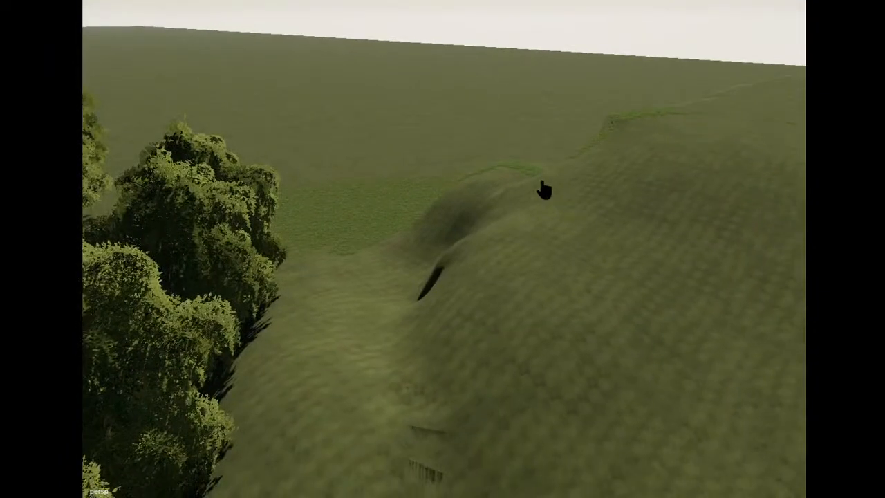
mouse_move(417, 233)
mouse_down()
mouse_move(366, 296)
mouse_move(324, 312)
mouse_move(344, 315)
mouse_move(318, 359)
mouse_move(410, 213)
mouse_up()
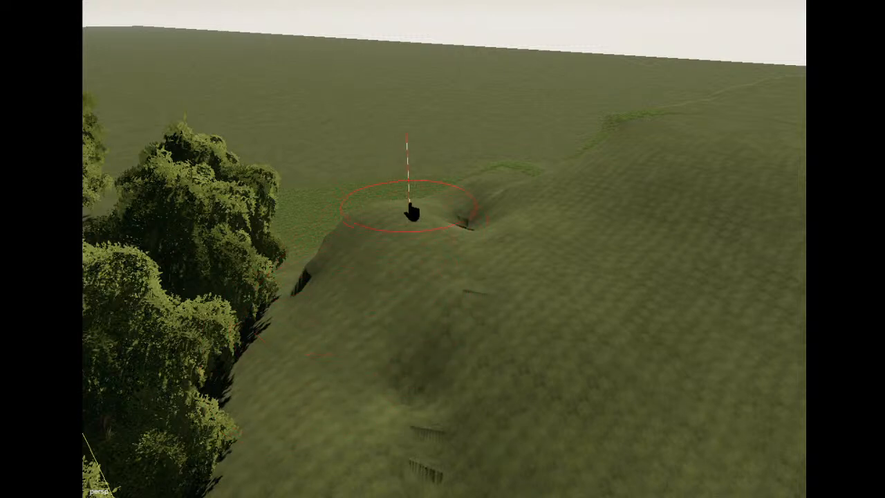
mouse_move(482, 184)
mouse_down()
mouse_move(391, 263)
mouse_move(421, 322)
mouse_move(525, 253)
mouse_move(489, 186)
mouse_move(374, 297)
mouse_move(314, 335)
mouse_up()
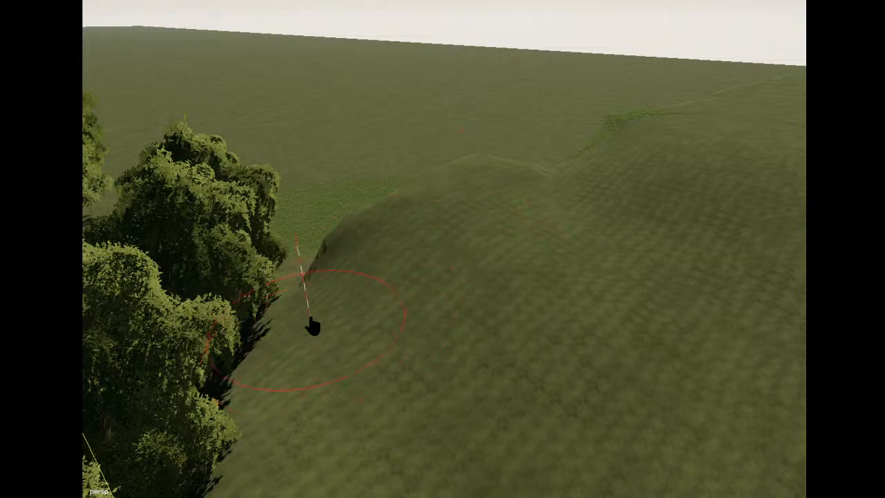
alt+drag(223, 112, 541, 79)
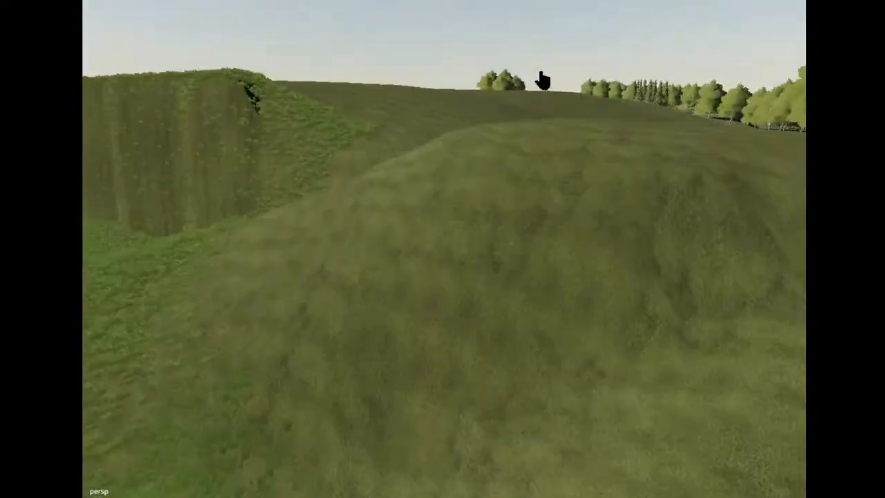
mouse_move(623, 296)
mouse_down()
mouse_move(494, 271)
mouse_move(731, 270)
mouse_move(342, 322)
mouse_move(249, 255)
mouse_up()
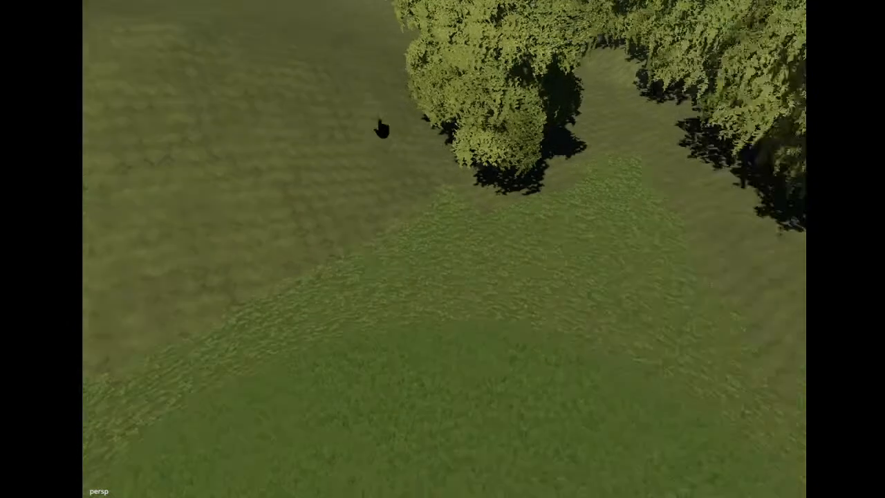
Examine the blended hillside in relation to the tree rows, the arched shelter and the farm buildings.
scroll(384, 130, down, 3)
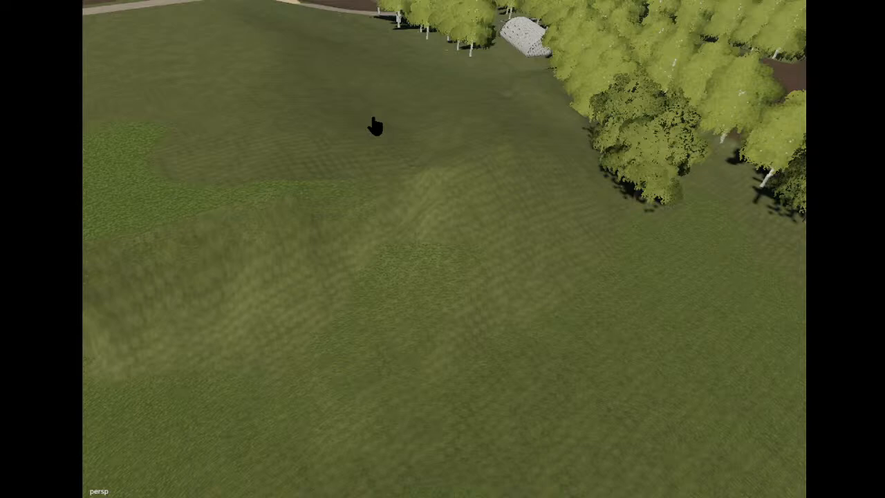
alt+drag(437, 156, 463, 113)
scroll(462, 113, down, 5)
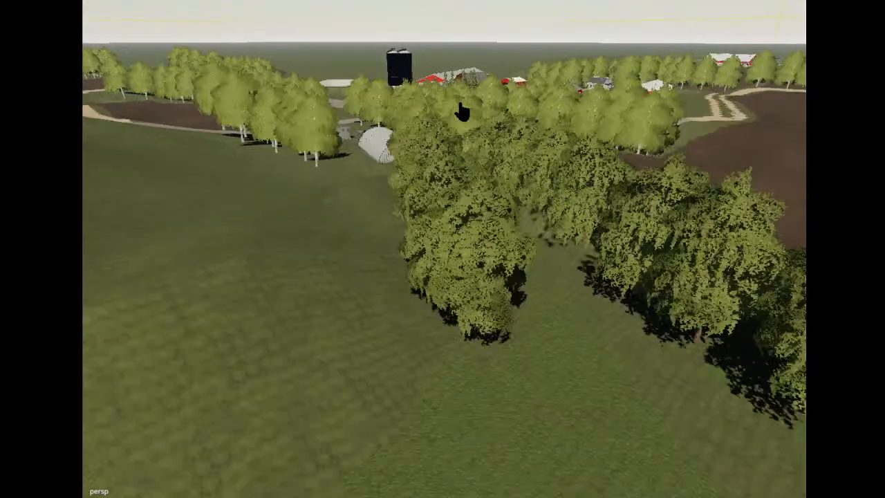
scroll(463, 113, up, 10)
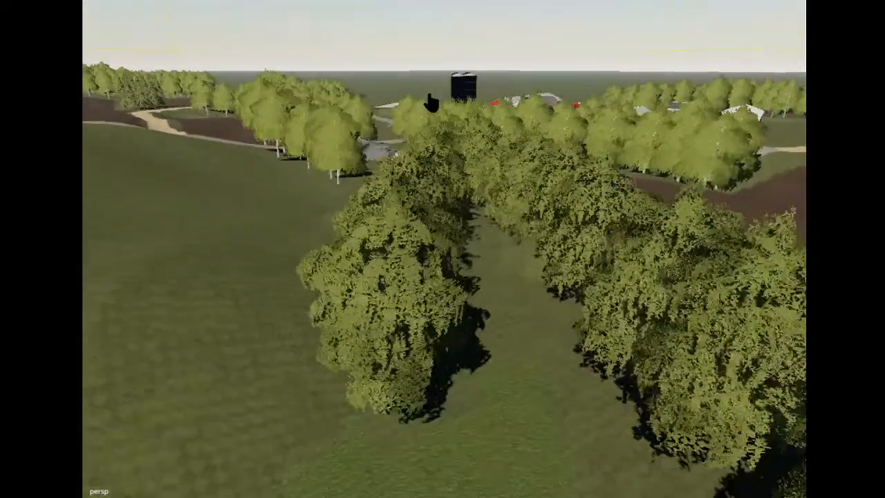
scroll(509, 127, down, 8)
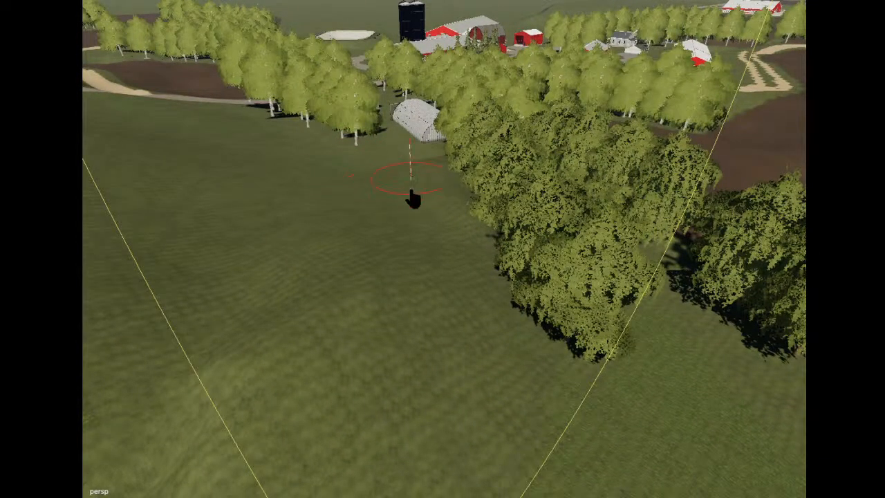
alt+drag(287, 99, 518, 137)
scroll(326, 107, up, 8)
scroll(314, 58, up, 5)
scroll(520, 131, down, 5)
Even out the remaining bumps on the hill's slope next to the tree row.
mouse_move(598, 230)
mouse_down()
mouse_move(479, 256)
mouse_move(536, 141)
mouse_move(406, 76)
mouse_up()
alt+drag(271, 3, 442, 47)
scroll(442, 47, down, 10)
scroll(405, 63, up, 10)
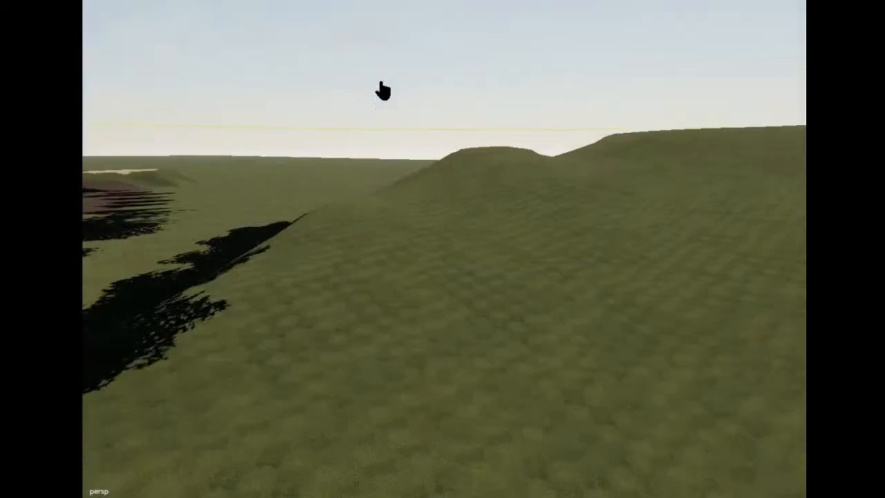
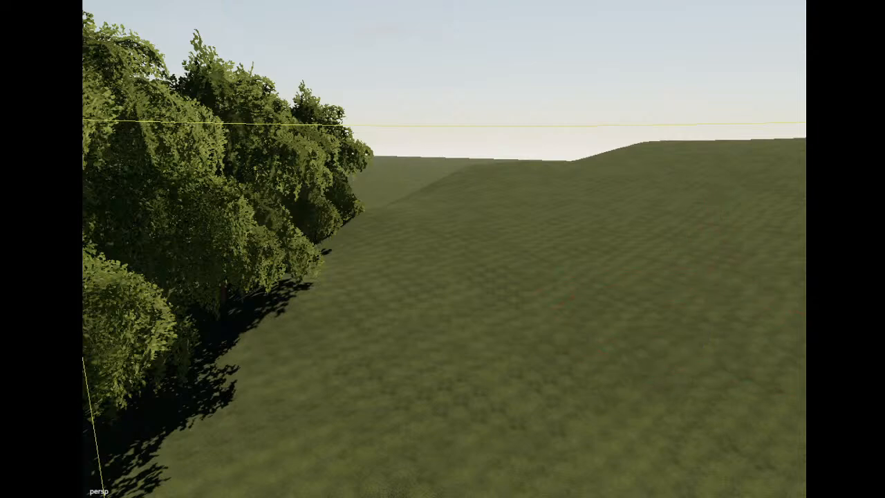
alt+drag(128, 7, 85, 9)
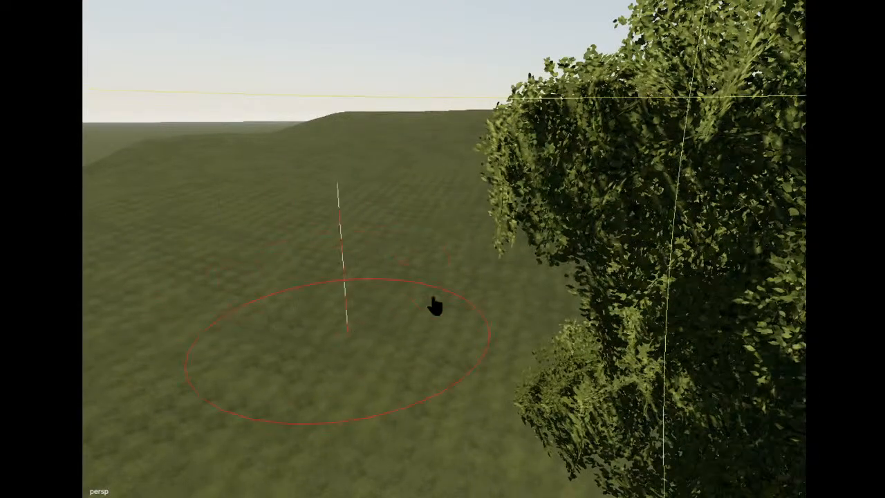
alt+drag(221, 100, 450, 217)
Place copies of the row's end tree in the gap between the two tree rows and along the hill side.
alt+drag(654, 201, 448, 312)
click(449, 320)
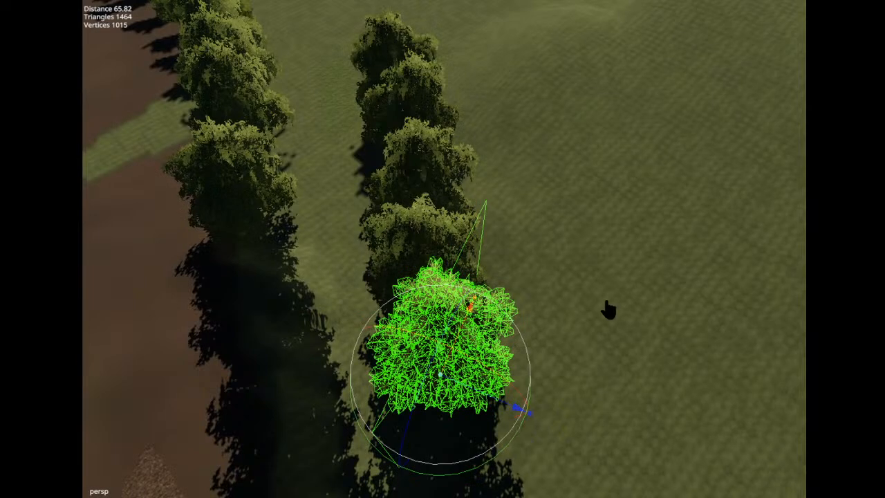
key(ctrl+b)
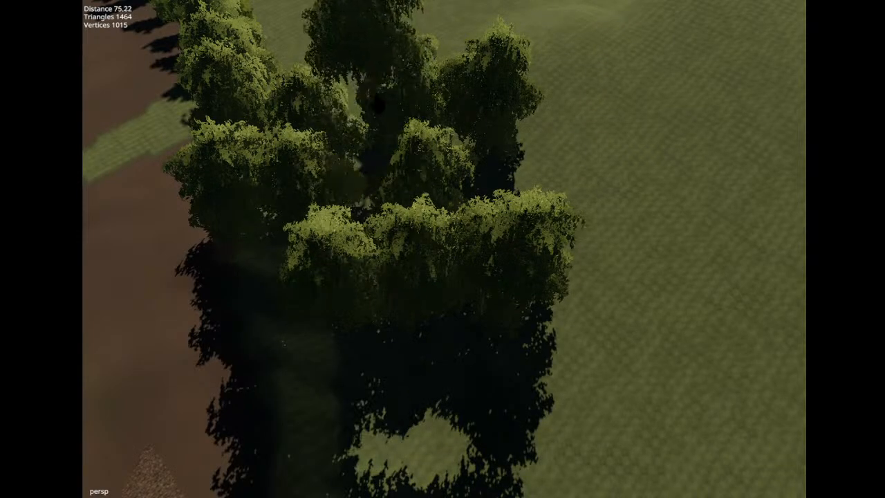
click(657, 183)
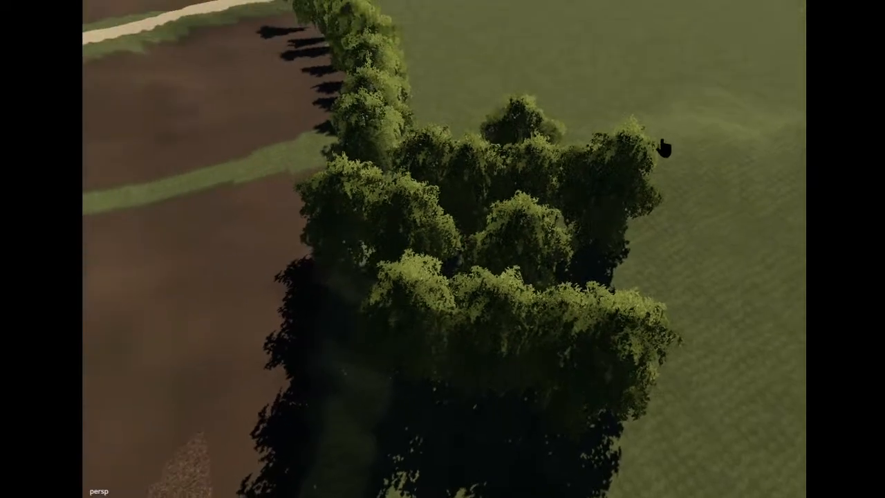
Duplicate a tree on the meadow edge of the belt and place several copies around it to thicken the planting.
alt+drag(664, 147, 492, 135)
alt+middle_drag(492, 134, 641, 148)
alt+drag(640, 148, 380, 140)
scroll(384, 142, up, 3)
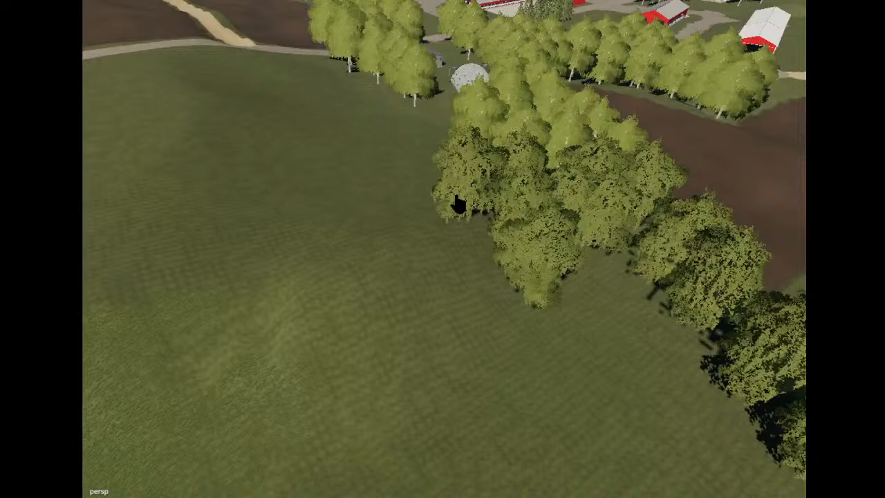
alt+drag(481, 299, 514, 269)
scroll(461, 294, up, 4)
alt+middle_drag(513, 269, 625, 221)
alt+drag(583, 269, 620, 294)
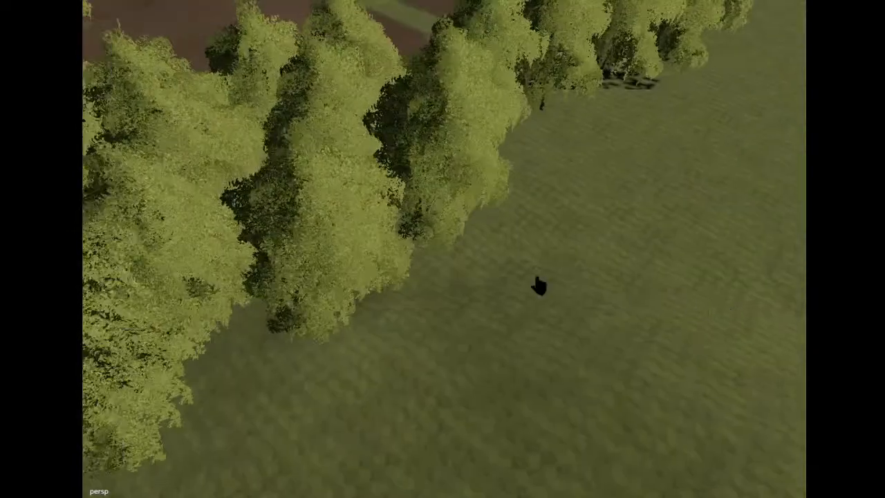
click(336, 249)
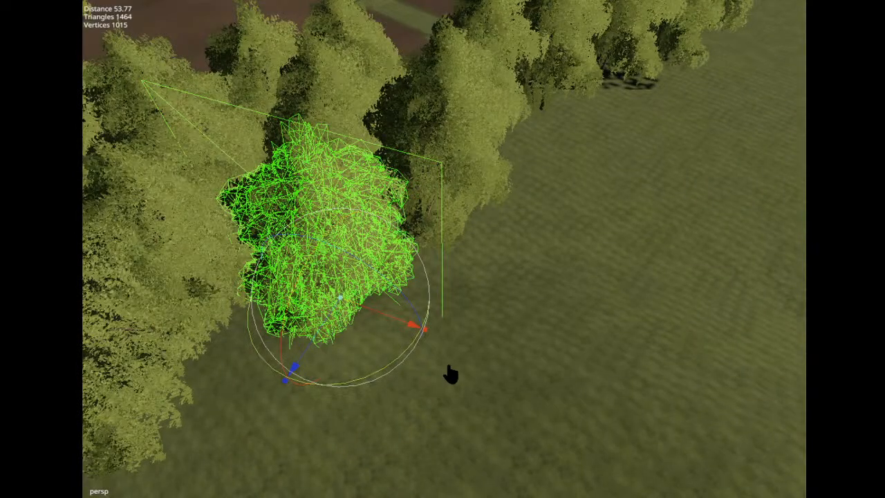
key(ctrl+b)
key(ctrl+b)
key(ctrl+b)
key(ctrl+b)
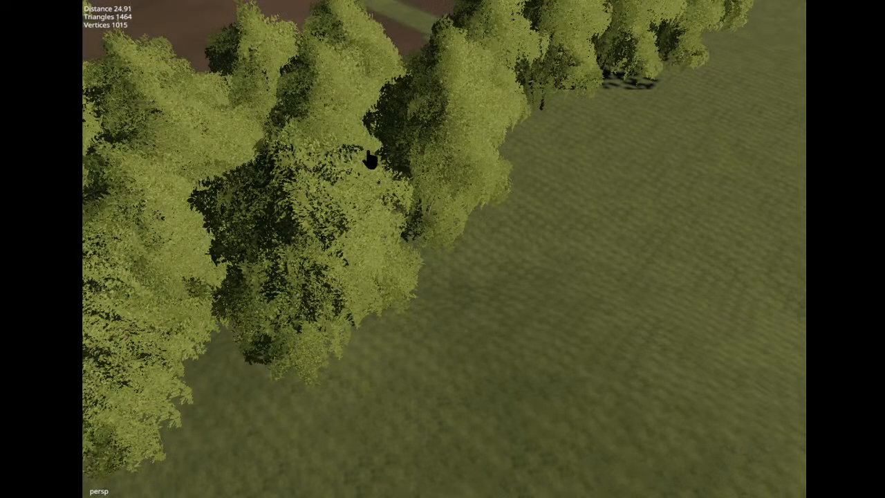
Delete the surplus tree standing inside the belt towards the soil field.
click(330, 122)
key(f)
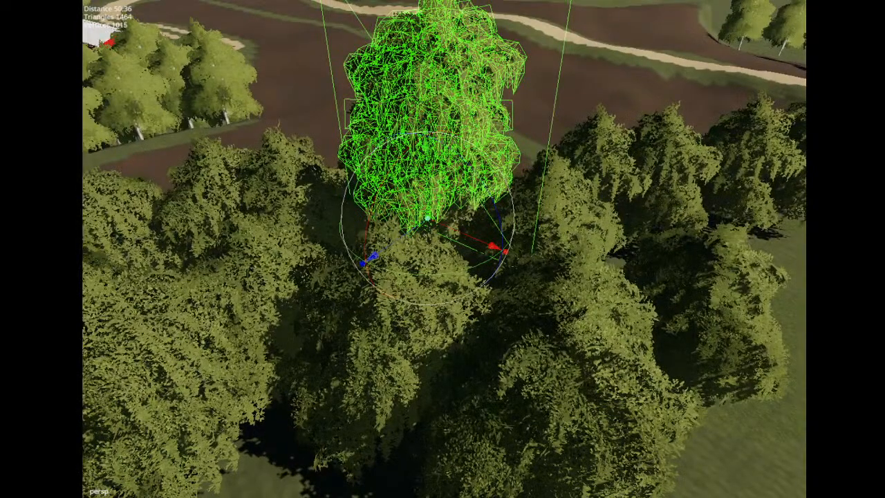
key(Delete)
Place copies of the outermost belt tree farther out on the meadow, forming a loose grove reaching up the hill.
alt+middle_drag(182, 166, 284, 196)
scroll(264, 169, down, 5)
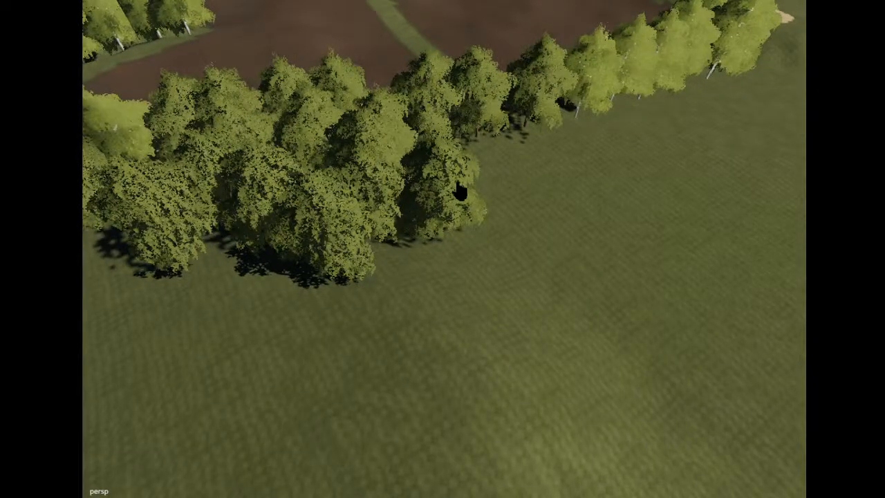
click(437, 194)
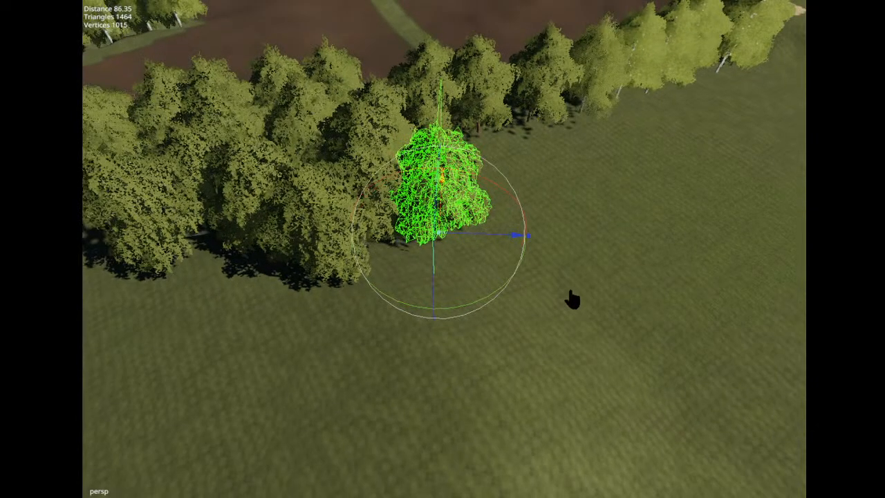
scroll(573, 298, down, 2)
mouse_move(425, 199)
mouse_down()
mouse_move(461, 237)
mouse_move(430, 289)
mouse_move(494, 352)
mouse_move(544, 376)
mouse_move(569, 419)
mouse_move(663, 394)
mouse_move(608, 304)
mouse_move(512, 183)
mouse_move(496, 234)
mouse_move(585, 302)
mouse_move(608, 306)
mouse_move(654, 360)
mouse_move(601, 138)
mouse_move(624, 125)
mouse_move(553, 179)
mouse_move(657, 223)
mouse_move(702, 264)
mouse_move(643, 125)
mouse_move(622, 139)
mouse_move(616, 186)
mouse_up()
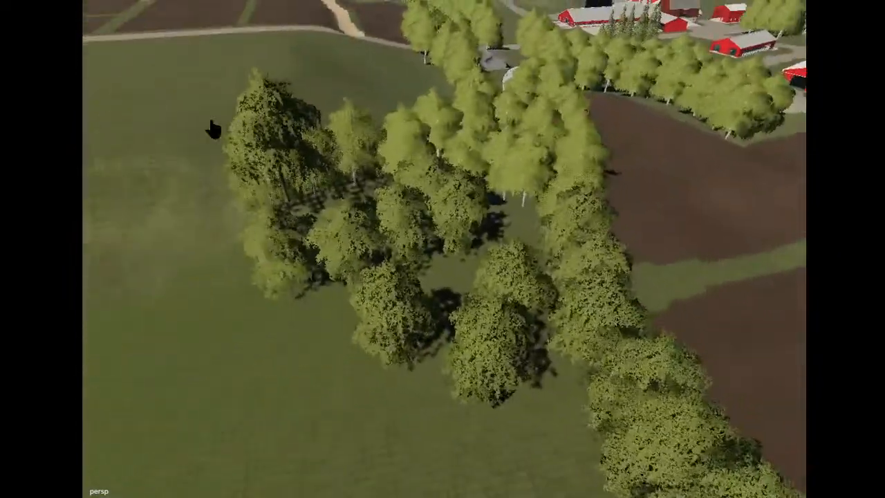
click(277, 166)
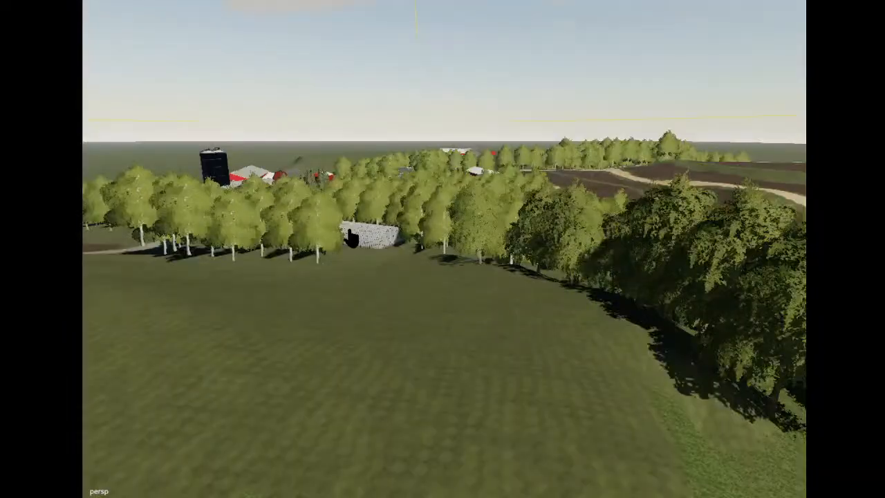
Duplicate the tree near the arched shelter along the belt's meadow edge and around the far end of the grove.
alt+drag(353, 238, 498, 280)
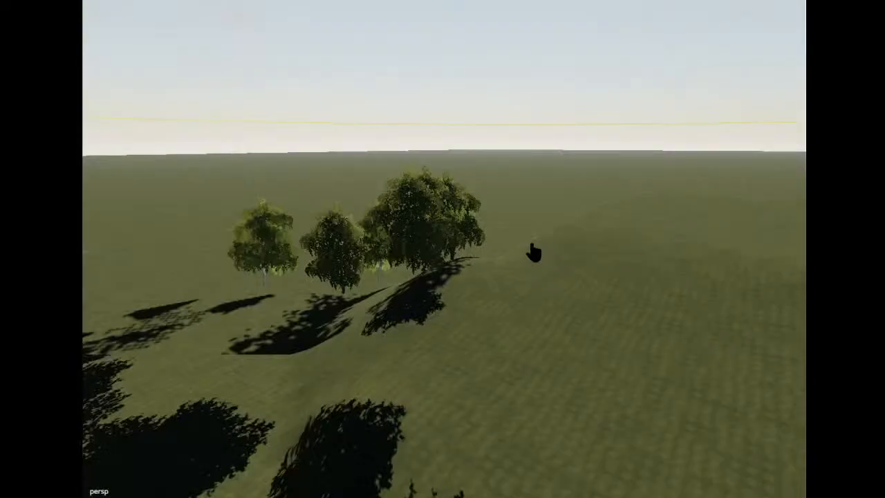
alt+drag(534, 252, 419, 308)
click(443, 210)
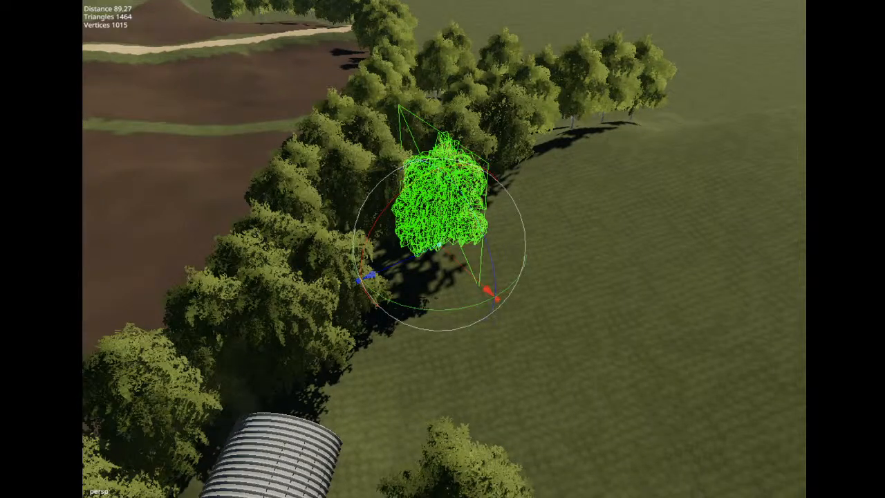
key(ctrl+b)
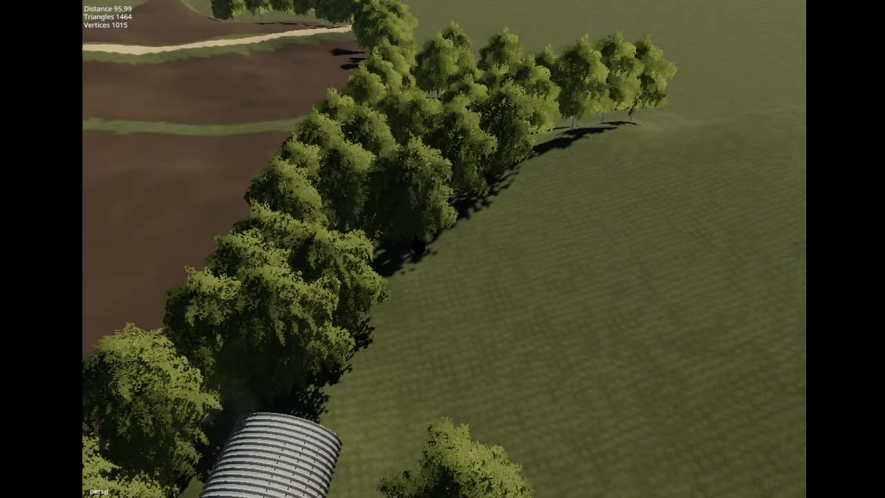
key(ctrl+b)
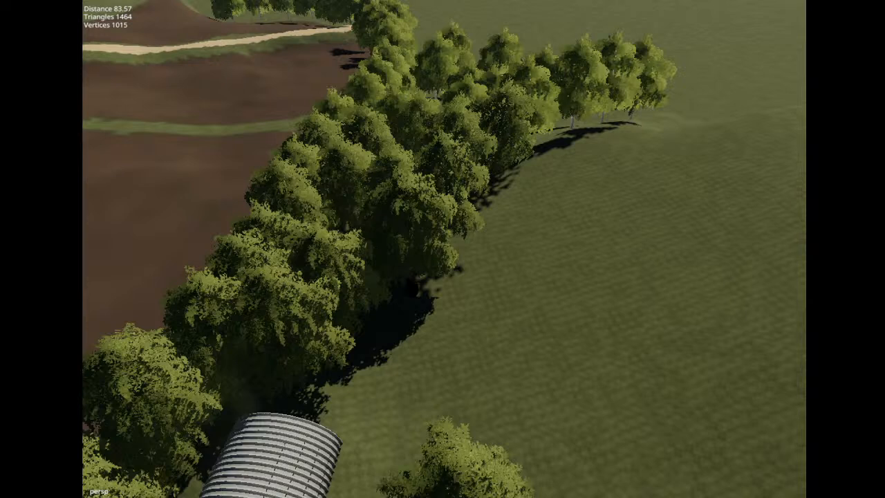
key(ctrl+b)
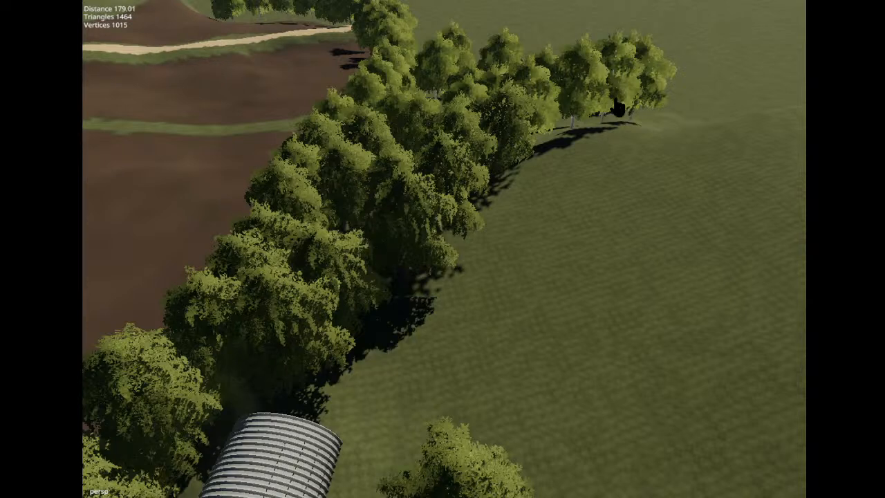
key(ctrl+b)
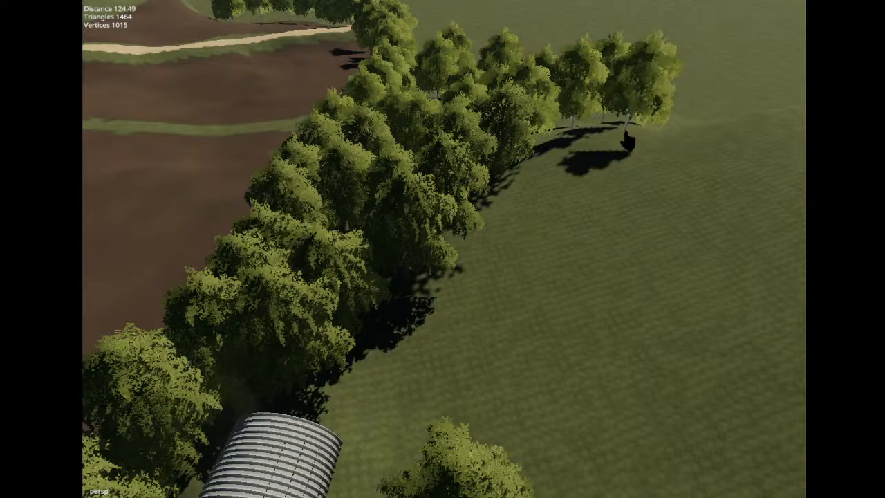
key(ctrl+b)
key(ctrl+b)
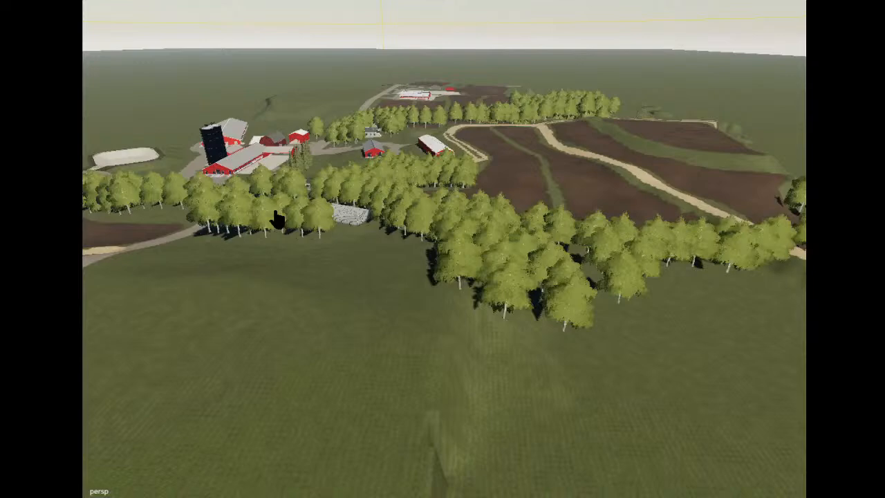
Extend the raised ground diagonally outward from the grove's end across the open meadow.
scroll(276, 213, up, 3)
alt+drag(276, 213, 445, 214)
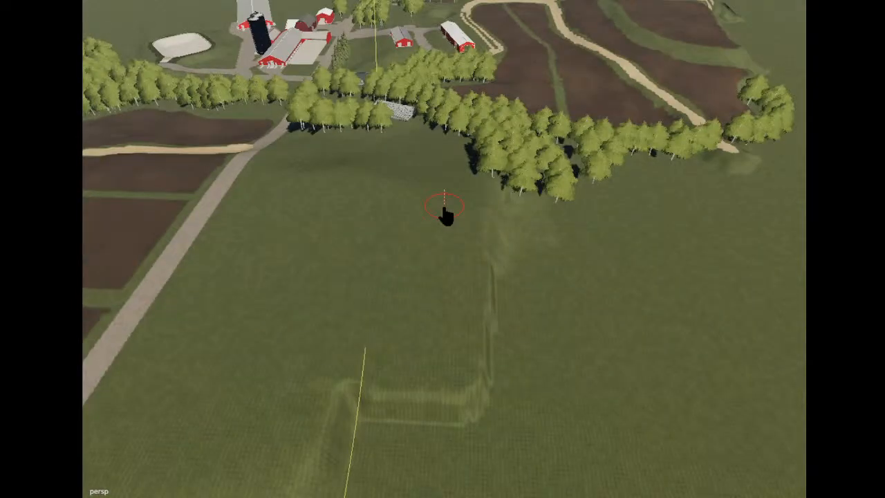
mouse_move(492, 243)
mouse_down()
mouse_move(512, 366)
mouse_move(565, 415)
mouse_move(610, 484)
mouse_up()
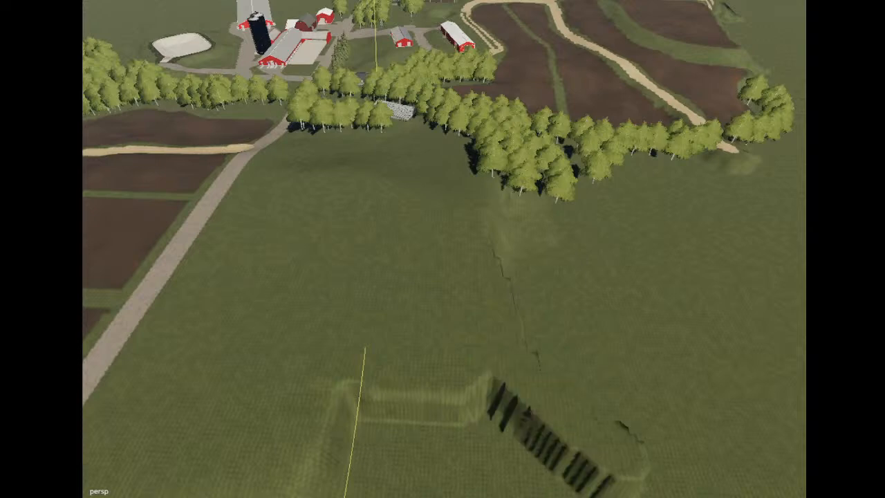
Raise the ground beyond the last trees into a mound and blend it into the hill.
mouse_move(232, 205)
alt+mouse_down()
mouse_move(486, 219)
mouse_move(598, 308)
mouse_move(499, 236)
mouse_move(527, 239)
mouse_move(535, 279)
mouse_move(567, 282)
mouse_move(530, 257)
mouse_move(457, 269)
mouse_move(293, 227)
mouse_move(327, 175)
mouse_move(208, 213)
mouse_move(397, 205)
mouse_move(361, 178)
mouse_move(458, 277)
mouse_move(599, 310)
mouse_move(643, 311)
mouse_move(653, 297)
mouse_move(636, 223)
mouse_move(647, 287)
alt+mouse_up()
scroll(278, 192, up, 3)
scroll(278, 192, down, 5)
mouse_move(457, 325)
mouse_down()
mouse_move(535, 333)
mouse_move(497, 331)
mouse_move(367, 365)
mouse_move(521, 352)
mouse_move(587, 411)
mouse_up()
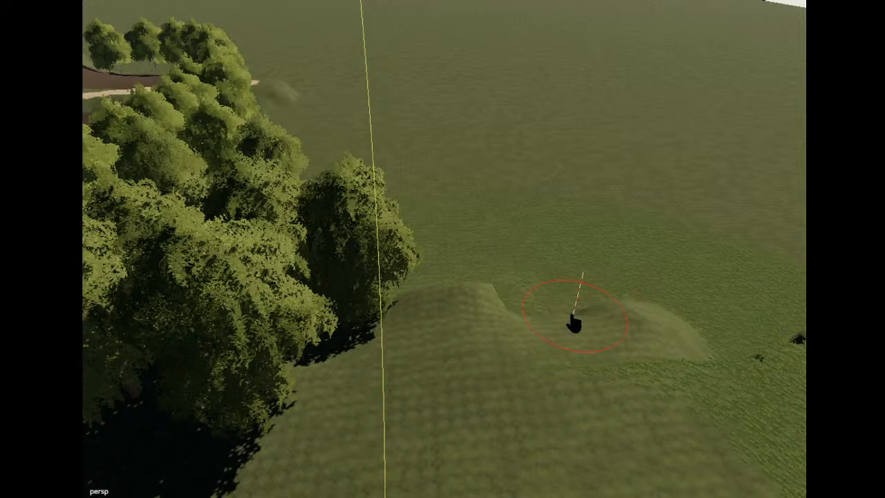
drag(574, 322, 609, 415)
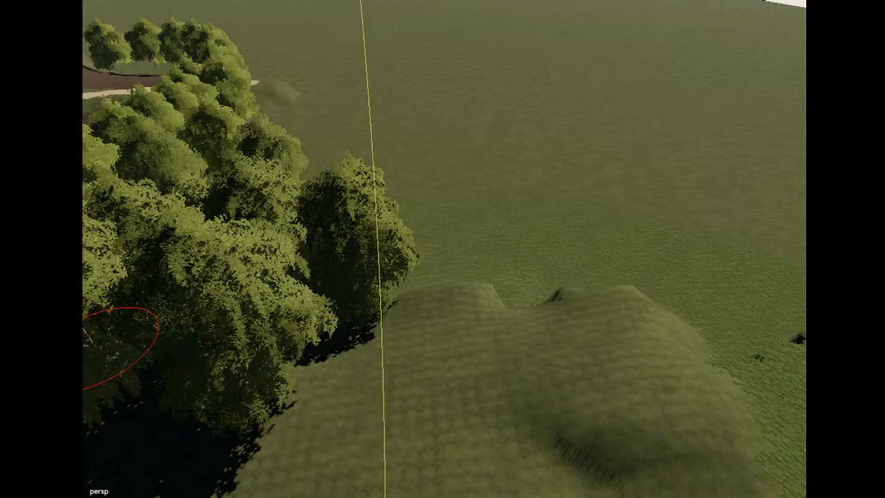
drag(588, 398, 643, 370)
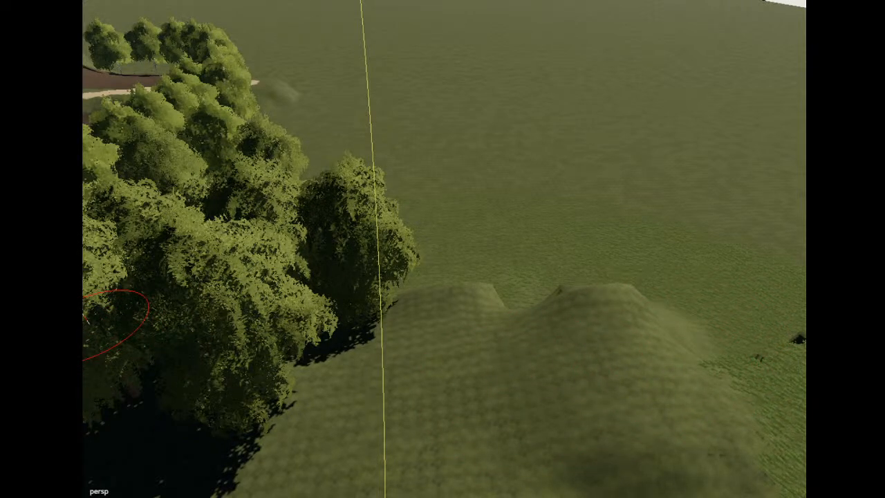
Smooth the mound and the steep ledge beyond the trees into a gentle slope along the grass patch.
mouse_move(86, 319)
alt+mouse_down()
mouse_move(380, 130)
mouse_move(471, 292)
alt+mouse_up()
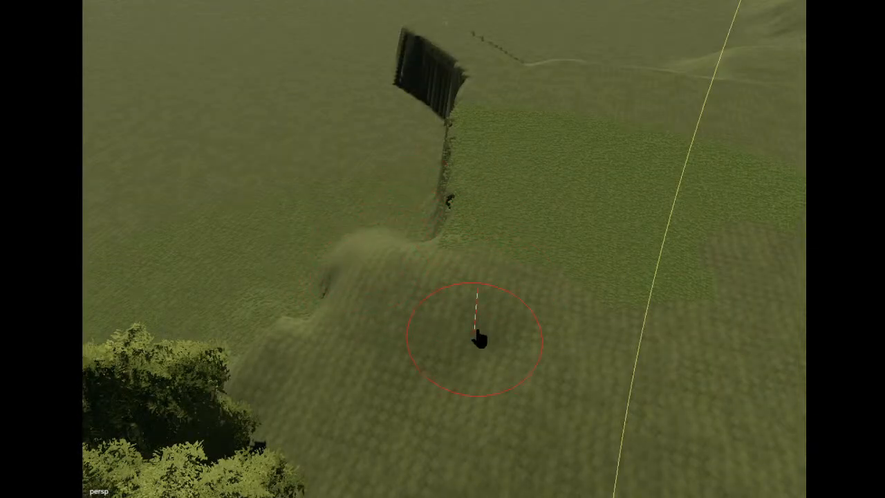
mouse_move(477, 332)
mouse_down()
mouse_move(409, 329)
mouse_move(635, 337)
mouse_move(444, 298)
mouse_up()
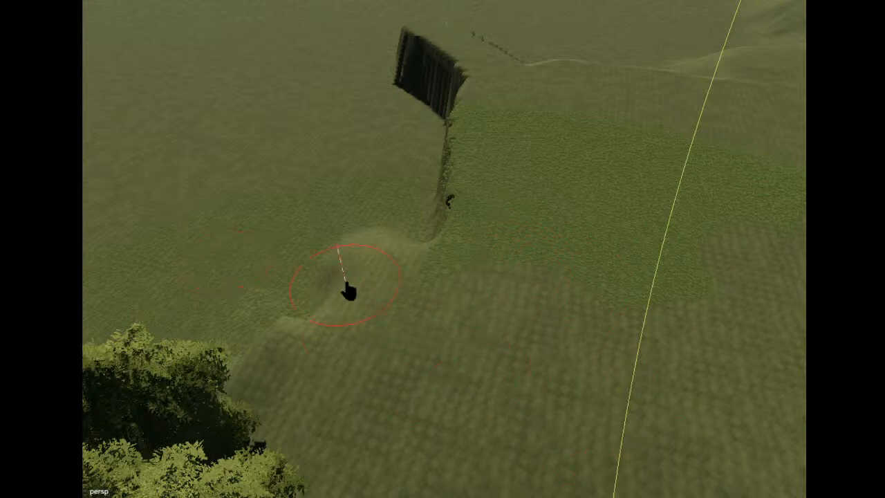
drag(348, 291, 381, 331)
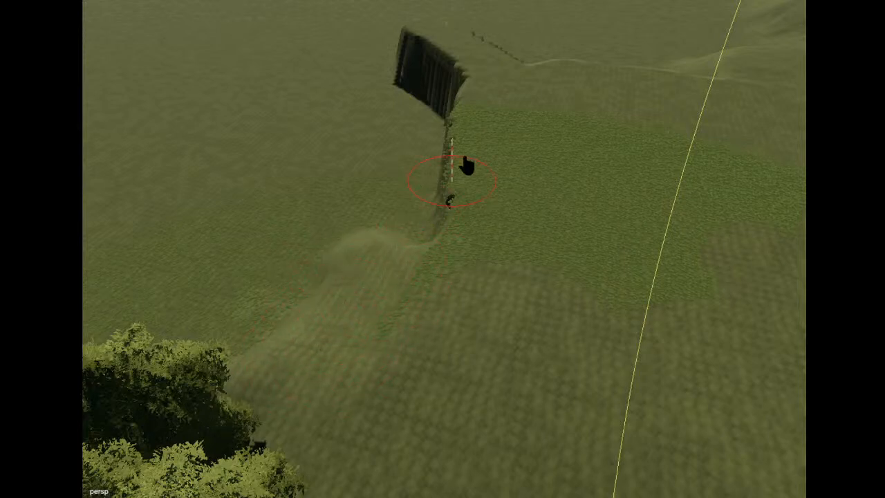
mouse_move(467, 166)
mouse_down()
mouse_move(425, 164)
mouse_move(416, 184)
mouse_move(378, 161)
mouse_move(286, 333)
mouse_up()
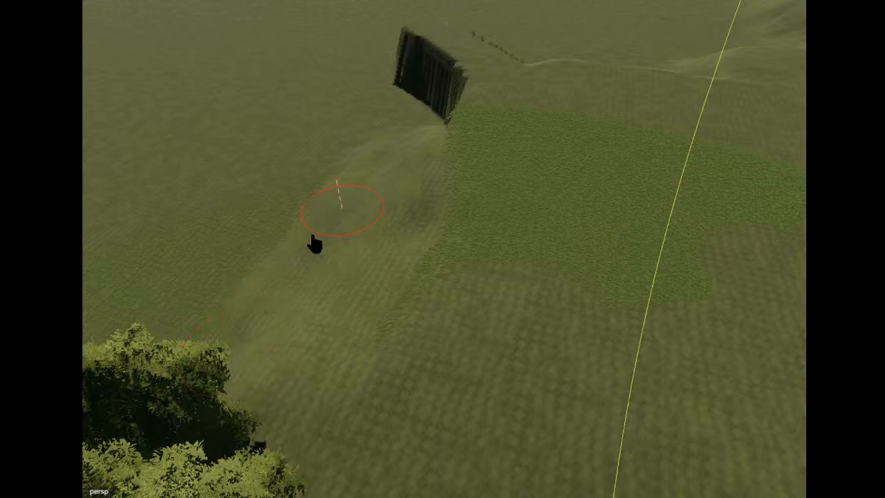
Place copies of the grove's end tree along the smoothed slope, continuing the belt to the dark cliff face and widening its meadow side.
mouse_move(261, 158)
alt+mouse_down()
mouse_move(256, 170)
mouse_move(380, 178)
alt+mouse_up()
alt+drag(422, 136, 503, 267)
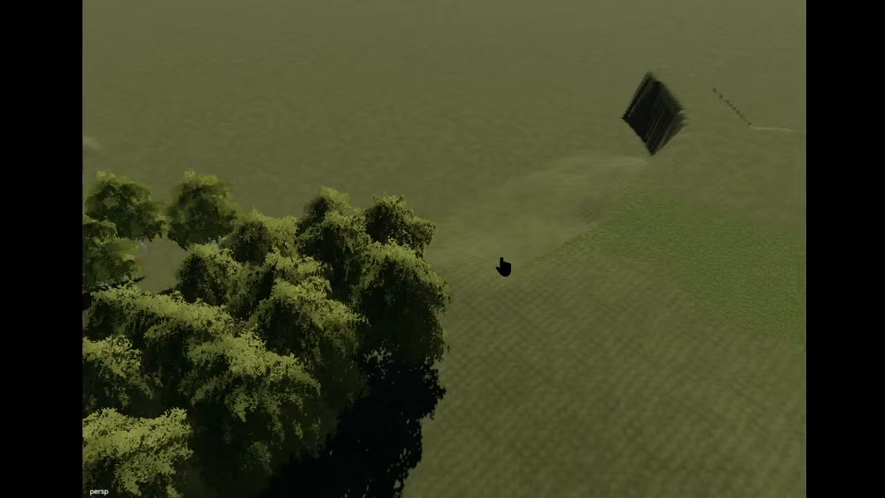
scroll(503, 267, up, 1)
click(393, 298)
key(ctrl+b)
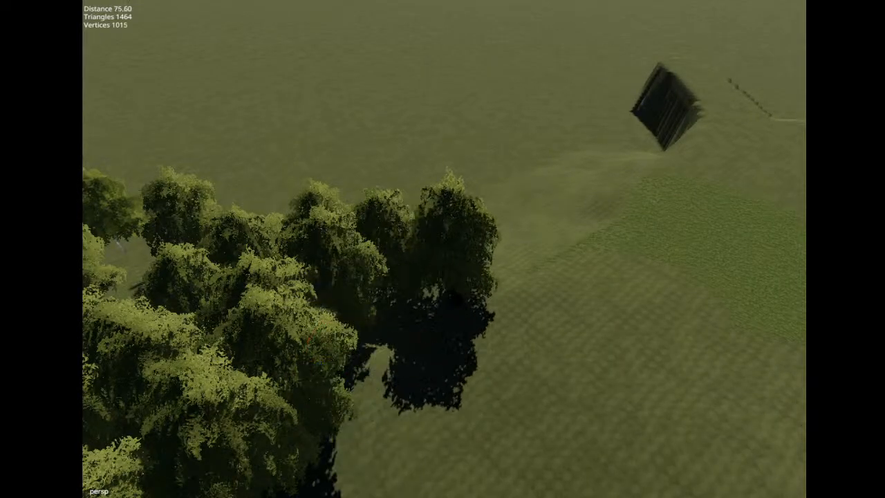
click(399, 331)
click(532, 238)
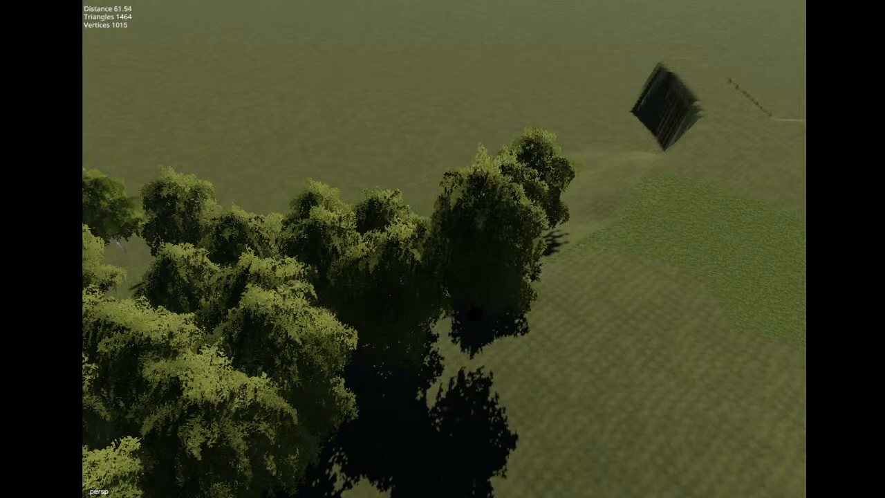
click(494, 308)
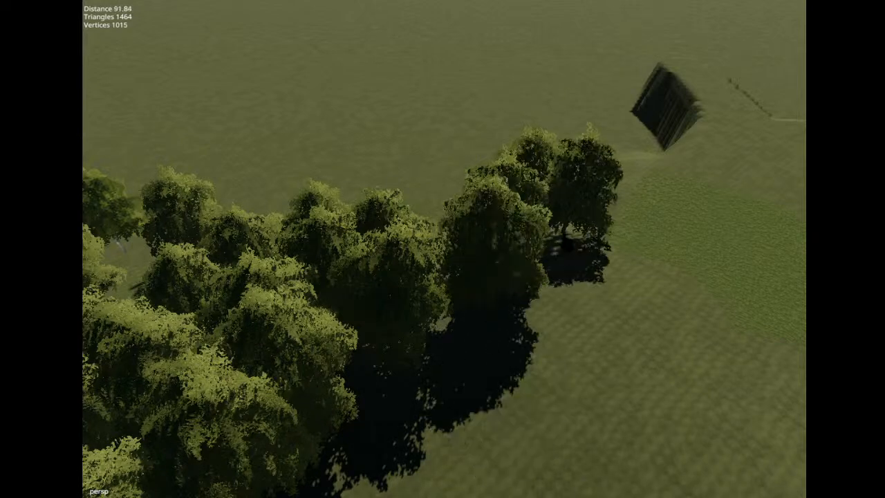
click(568, 242)
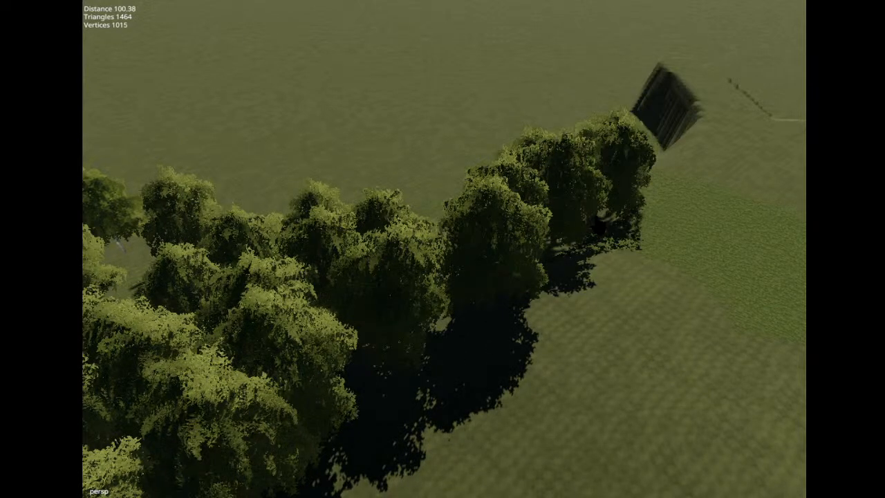
click(612, 207)
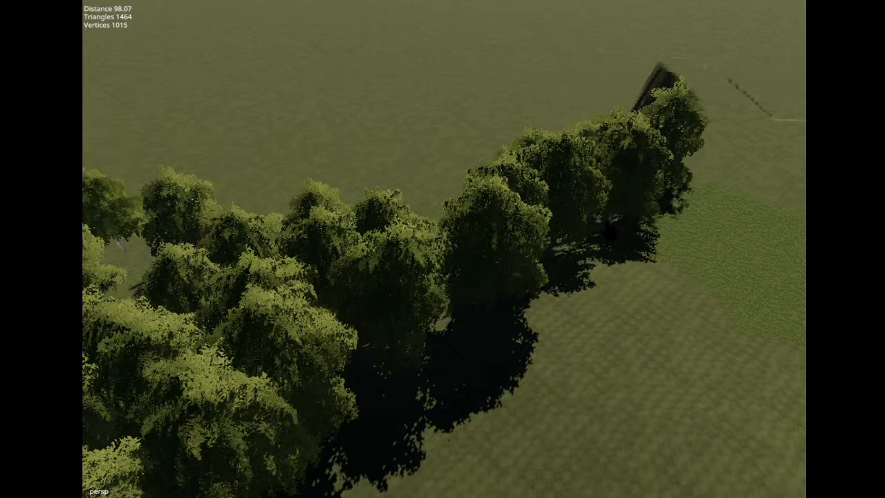
click(553, 273)
click(492, 431)
scroll(492, 430, down, 10)
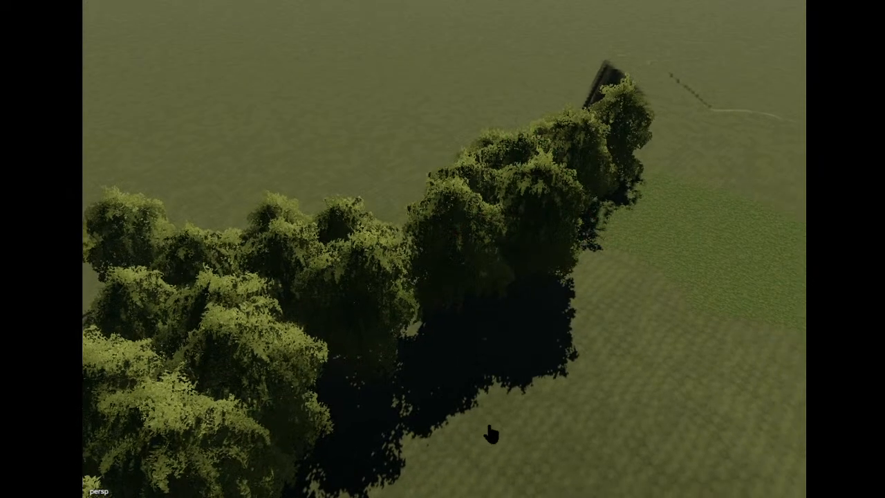
Copy a tree from inside the grove and place the copies in the gaps between its rows and along its farm side.
alt+drag(508, 431, 573, 403)
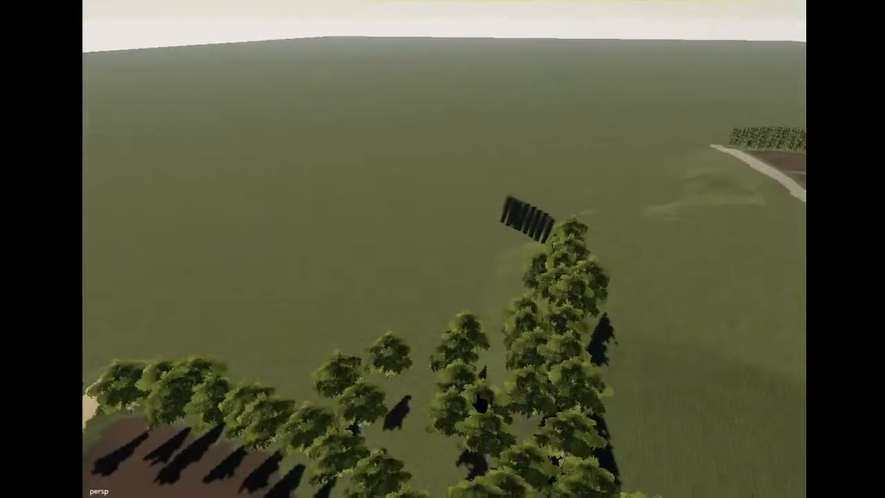
alt+drag(482, 404, 547, 404)
scroll(377, 389, up, 5)
alt+drag(377, 389, 486, 435)
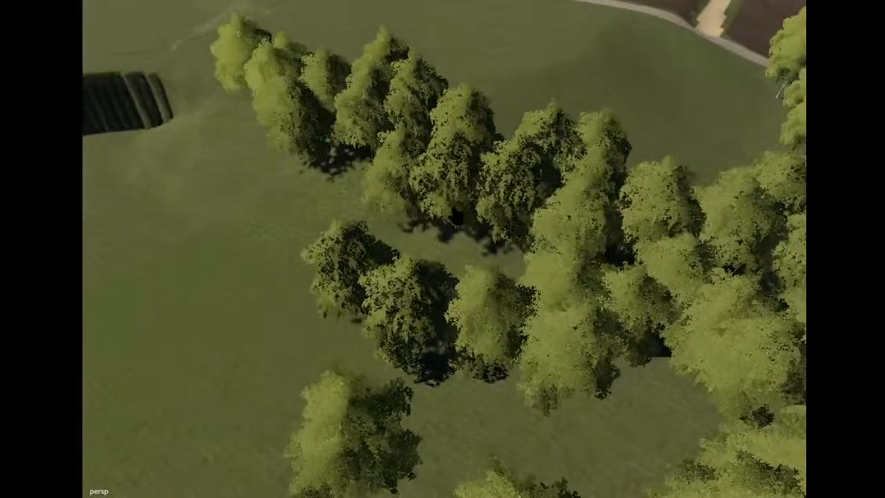
click(454, 217)
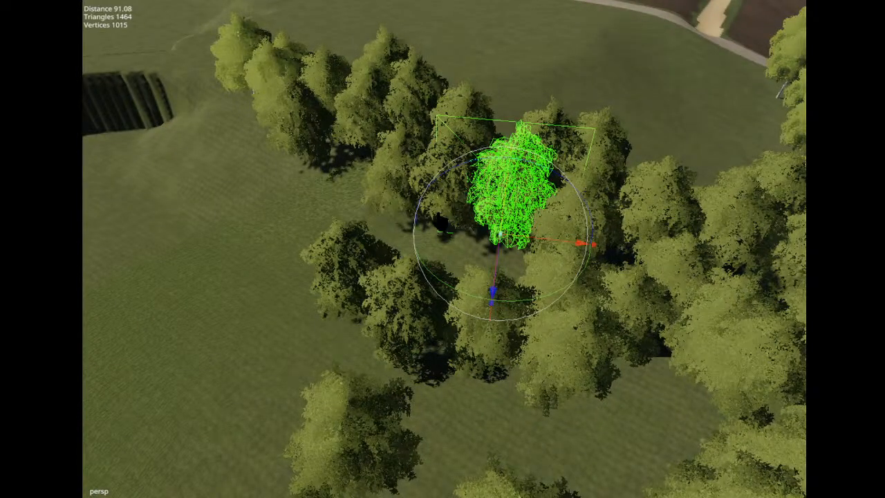
key(ctrl+b)
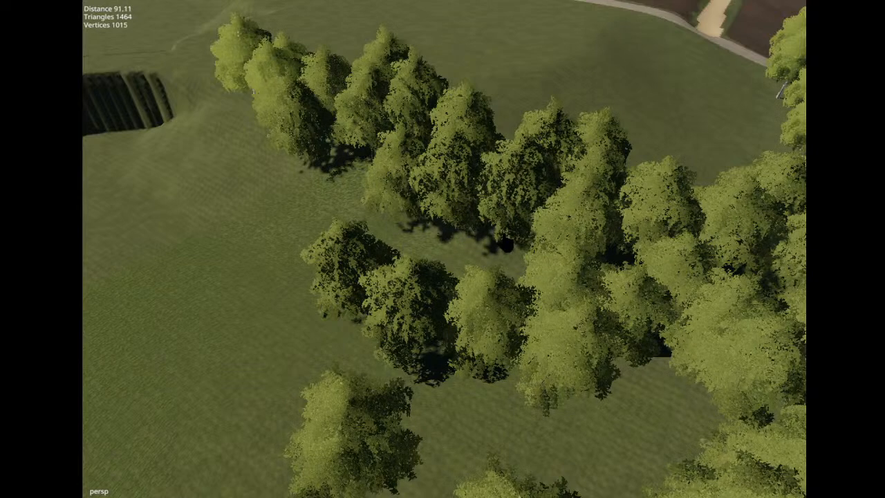
click(499, 280)
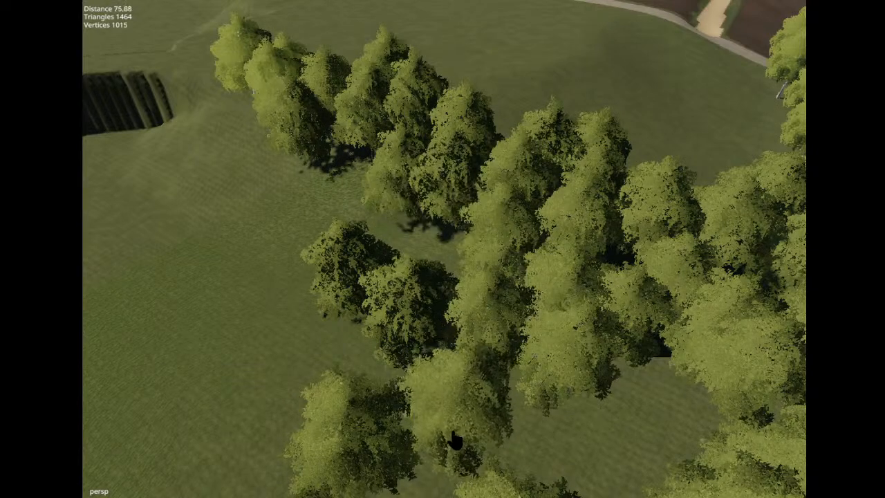
click(443, 423)
click(544, 473)
click(658, 424)
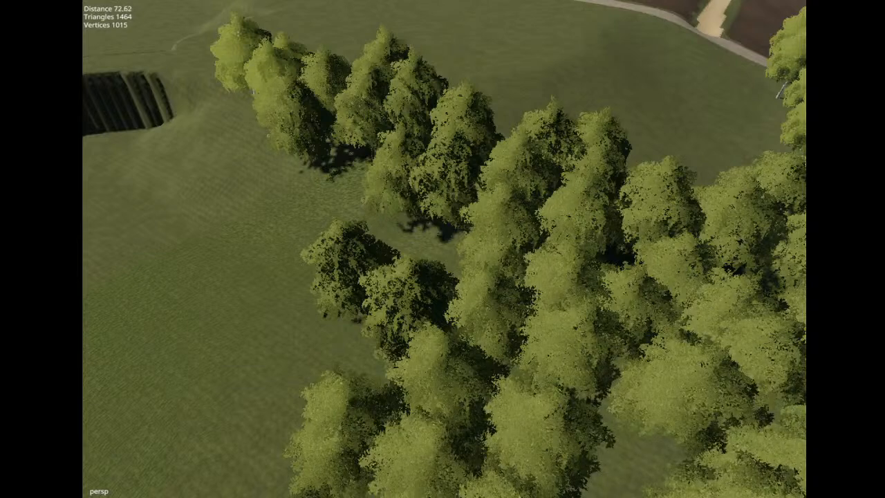
Place more copies of the tree along the grove's grassy outer edge, closing the gap between its two arms.
click(326, 377)
click(269, 451)
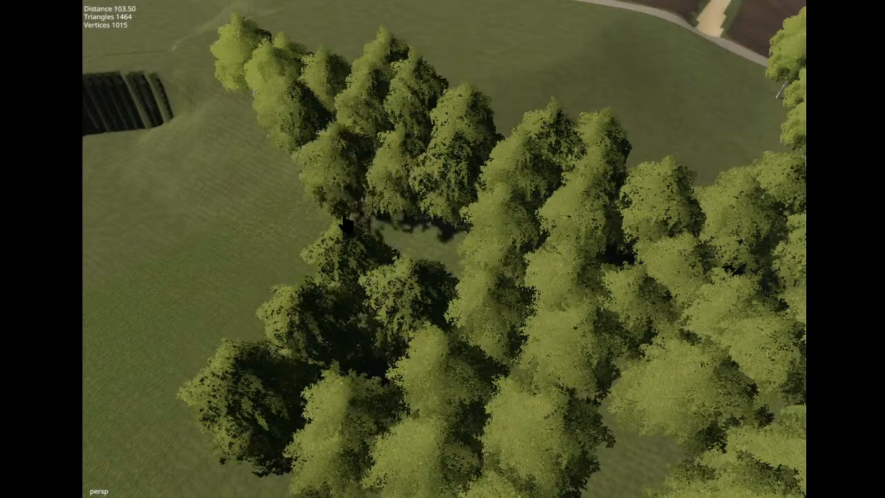
click(353, 219)
click(315, 247)
click(291, 298)
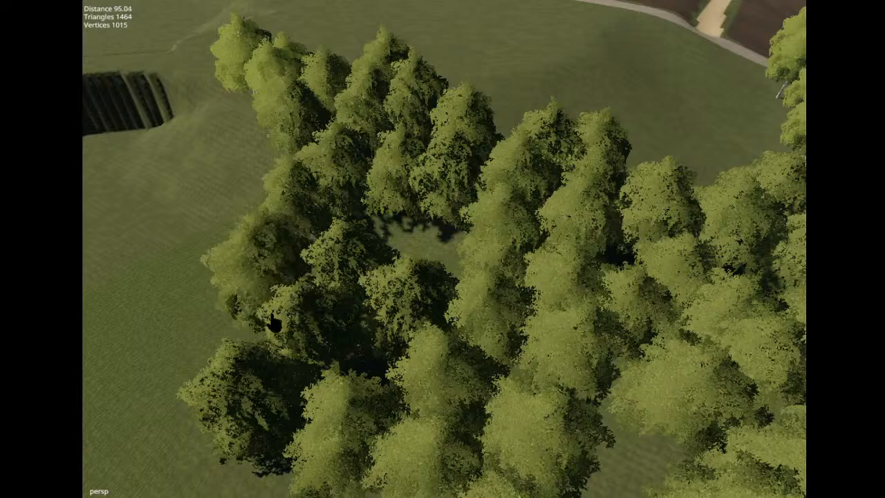
click(252, 336)
click(314, 425)
click(183, 373)
Paint a large soil field on the meadow between the tree belt and the gravel road, outlining it and filling its interior.
scroll(183, 374, down, 8)
alt+drag(183, 373, 616, 357)
scroll(424, 381, down, 5)
alt+drag(387, 360, 587, 354)
scroll(498, 385, up, 7)
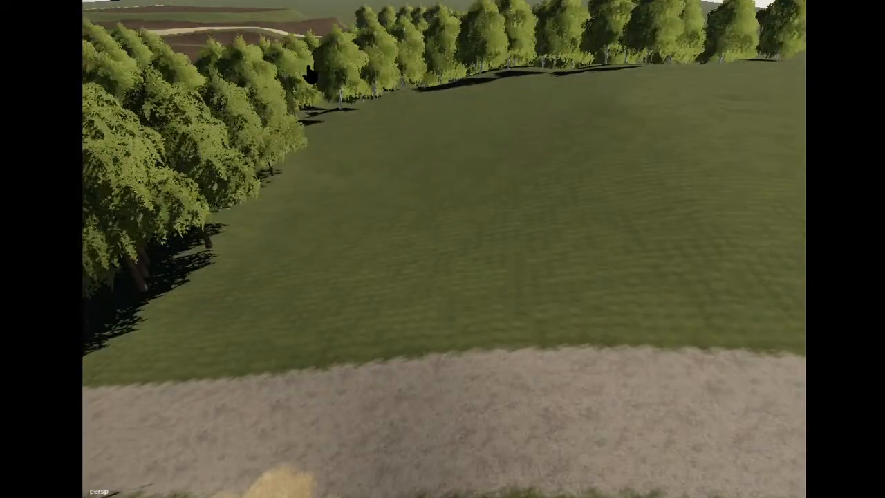
alt+drag(310, 74, 339, 88)
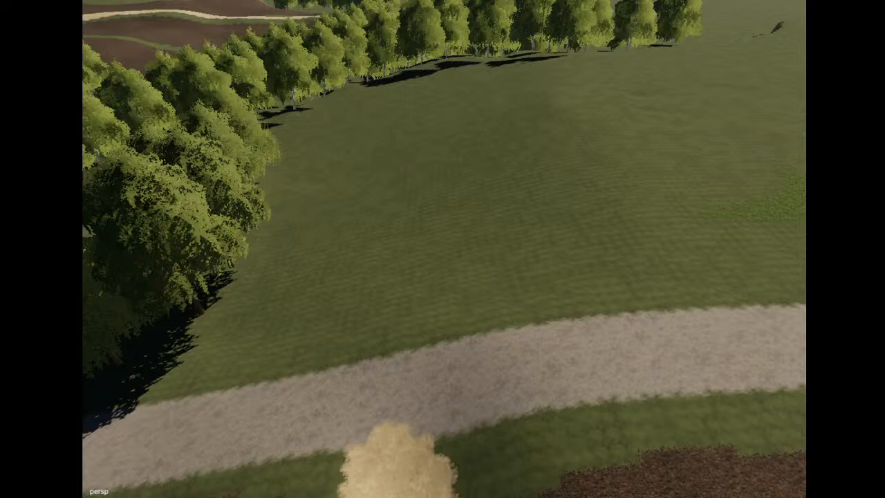
mouse_move(340, 186)
mouse_down()
mouse_move(327, 194)
mouse_move(314, 294)
mouse_move(496, 260)
mouse_up()
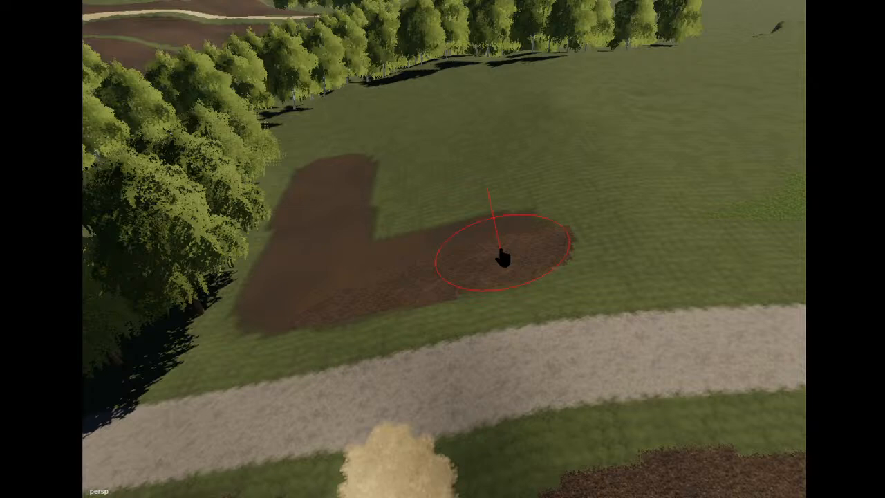
mouse_move(512, 254)
mouse_down()
mouse_move(596, 241)
mouse_move(516, 82)
mouse_up()
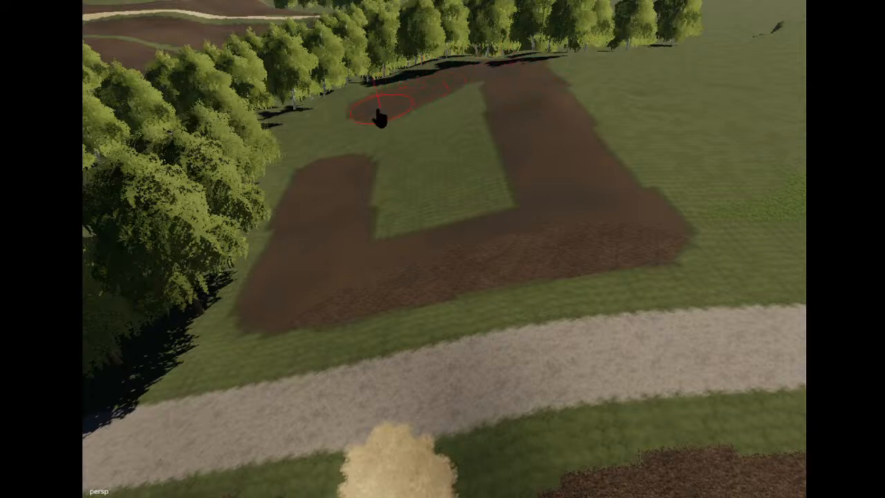
mouse_move(346, 159)
mouse_down()
mouse_move(370, 256)
mouse_move(410, 131)
mouse_move(437, 194)
mouse_move(453, 206)
mouse_up()
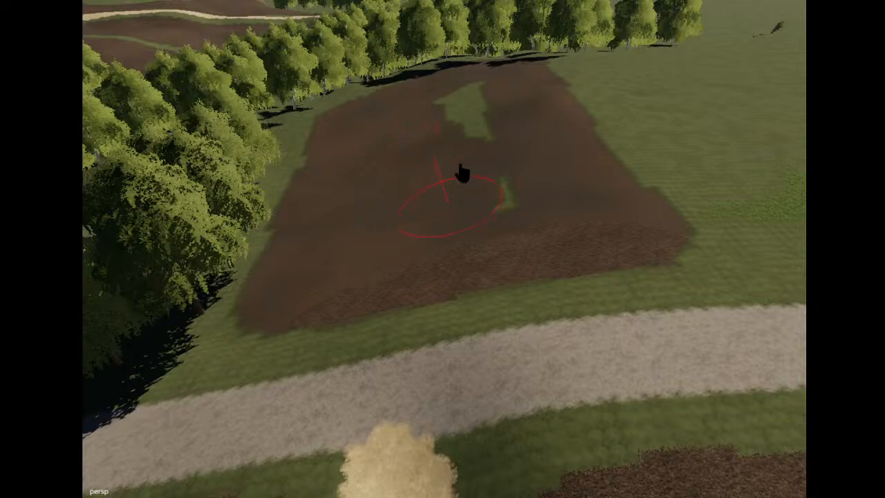
drag(457, 161, 482, 189)
Copy a tree from the grove's edge and place copies on the grass strip between the grove and the new field.
alt+drag(312, 179, 336, 182)
alt+middle_drag(336, 182, 348, 190)
alt+drag(348, 189, 356, 171)
scroll(316, 205, up, 5)
scroll(298, 204, down, 5)
scroll(311, 175, up, 5)
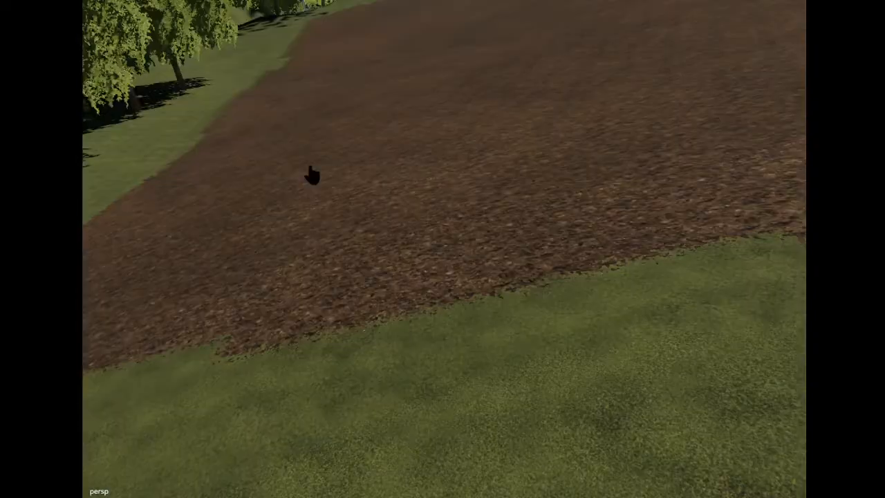
scroll(312, 174, down, 5)
scroll(341, 173, up, 5)
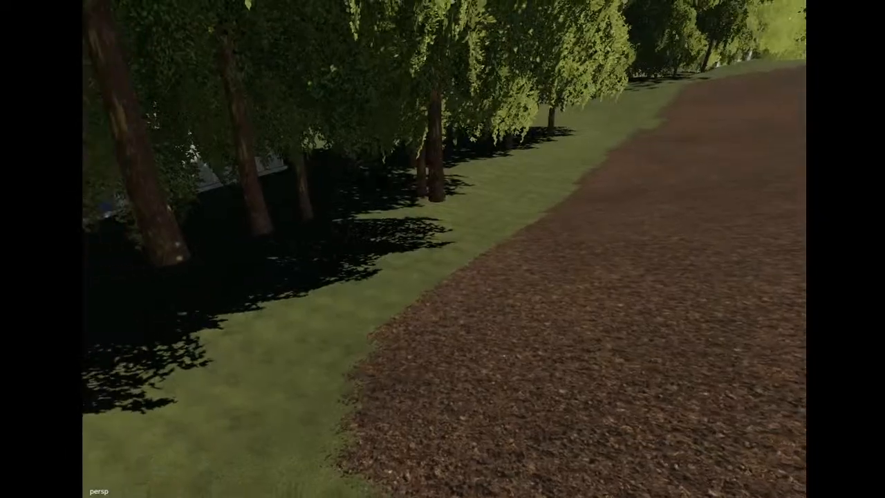
click(437, 193)
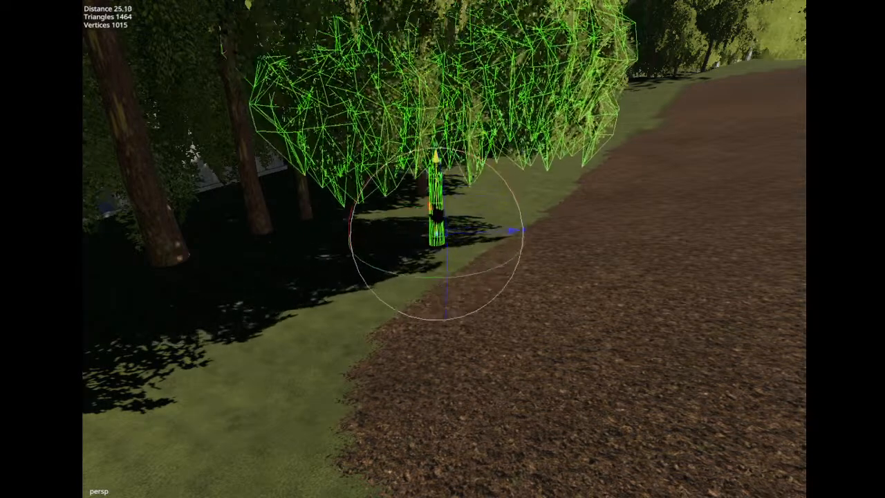
click(445, 240)
alt+drag(445, 240, 262, 183)
drag(408, 338, 370, 331)
click(444, 321)
Paint the new field's soil edge closer to the trees and grass beside the arched shelter.
scroll(495, 322, down, 10)
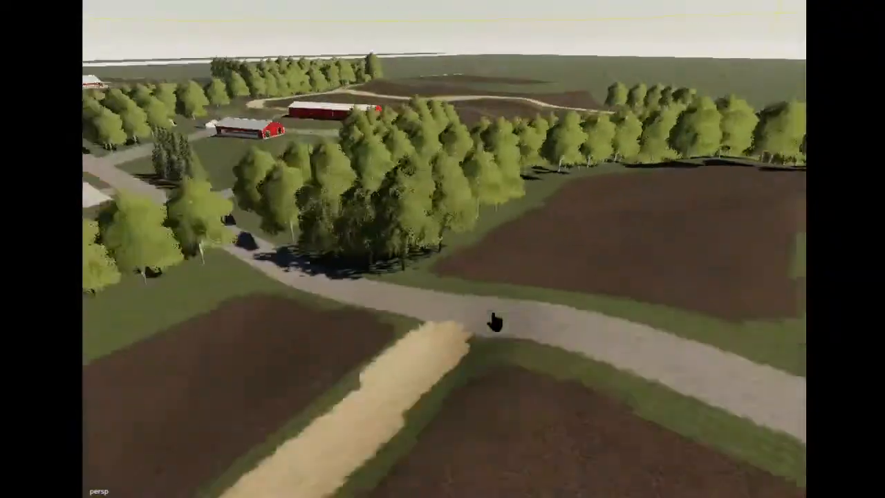
alt+drag(495, 322, 363, 343)
scroll(500, 253, up, 5)
scroll(475, 352, up, 5)
alt+drag(478, 338, 387, 333)
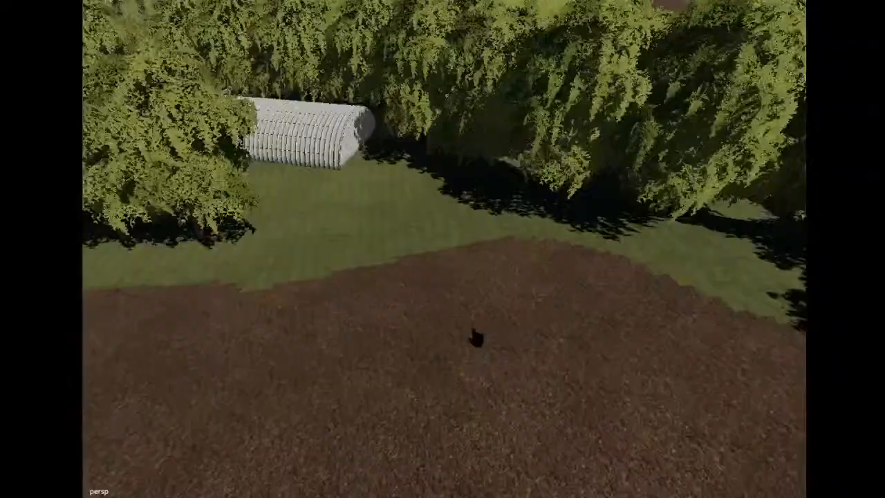
alt+drag(508, 335, 456, 334)
mouse_move(456, 334)
alt+middle_down()
mouse_move(387, 336)
mouse_move(457, 337)
alt+middle_up()
alt+drag(456, 336, 401, 289)
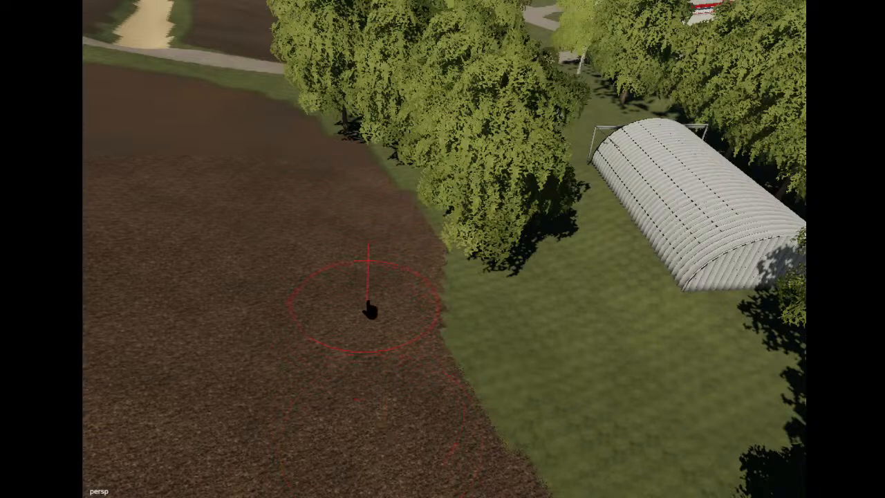
alt+drag(215, 54, 242, 68)
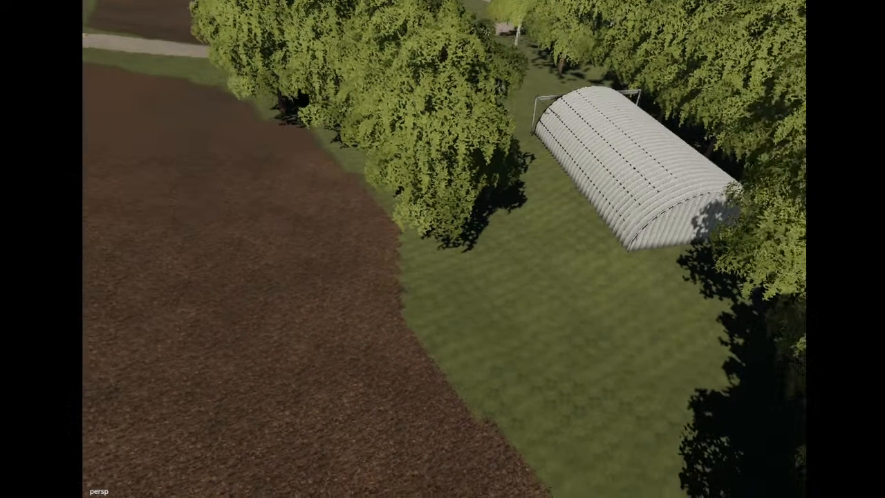
Extend the field's soil over the grass toward the shaded tree belt and along its curved edge.
scroll(315, 96, down, 4)
alt+drag(315, 97, 505, 70)
scroll(452, 139, up, 4)
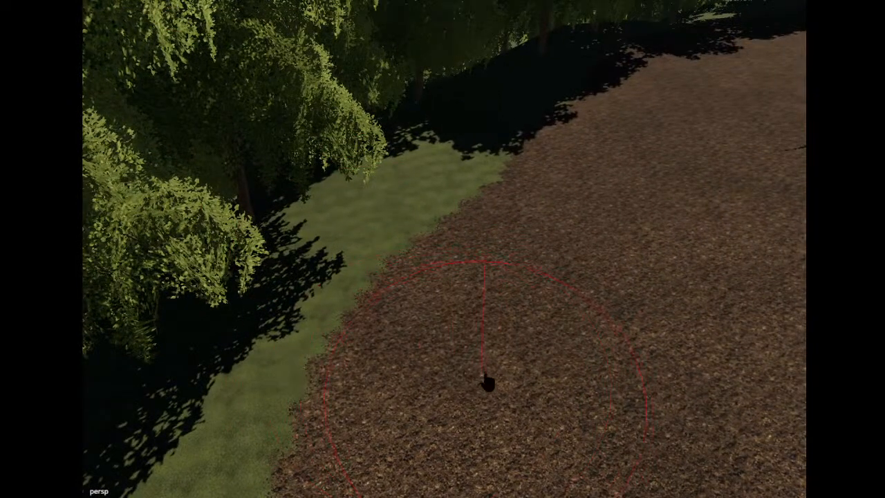
mouse_move(451, 377)
mouse_down()
mouse_move(460, 300)
mouse_move(583, 166)
mouse_up()
mouse_move(622, 111)
mouse_down()
mouse_move(439, 289)
mouse_move(545, 156)
mouse_up()
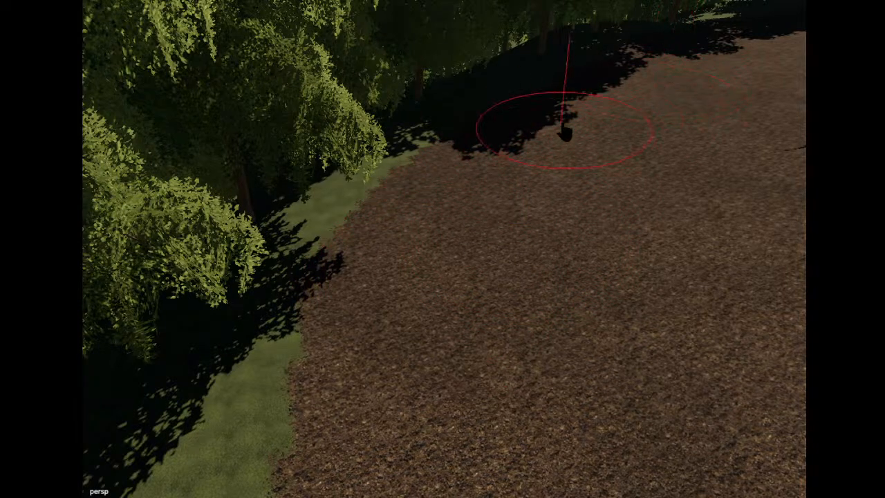
alt+drag(504, 197, 481, 225)
scroll(505, 226, down, 5)
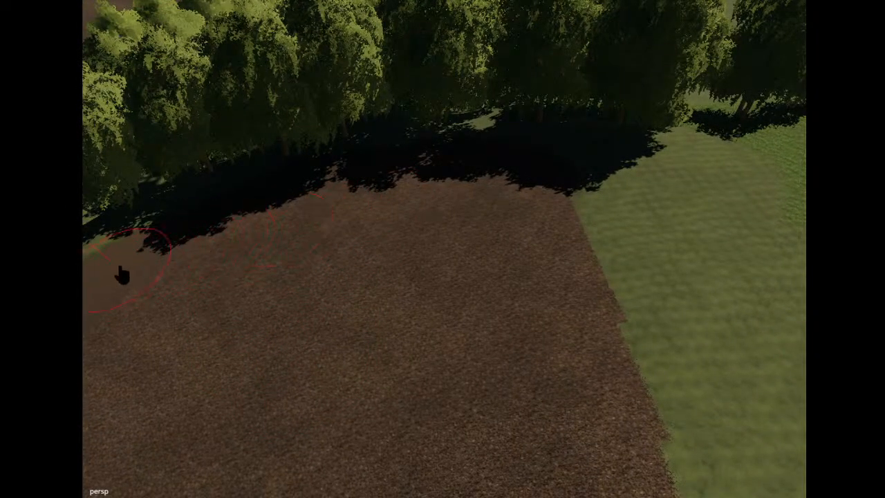
alt+drag(224, 57, 320, 152)
scroll(320, 152, up, 5)
scroll(267, 140, down, 3)
alt+drag(222, 121, 267, 173)
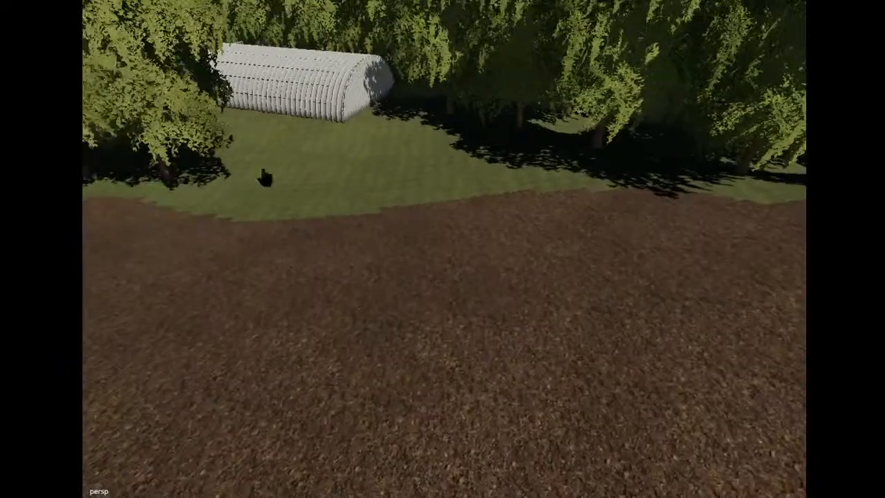
Touch up the soil field's outline at the shelter corner, along the open meadow and beside the roadside trees.
scroll(240, 172, down, 6)
alt+drag(182, 152, 580, 245)
scroll(491, 178, down, 3)
scroll(580, 247, up, 3)
scroll(579, 246, down, 5)
scroll(579, 250, up, 5)
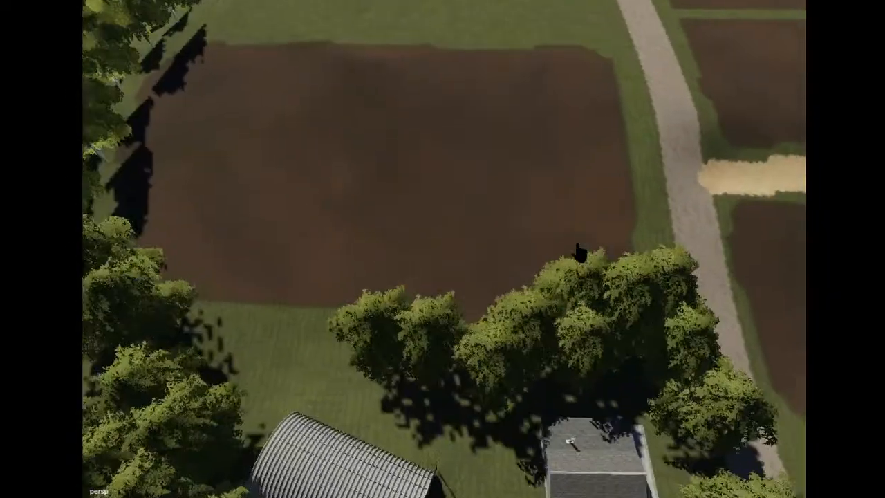
alt+drag(579, 253, 416, 293)
scroll(442, 285, up, 3)
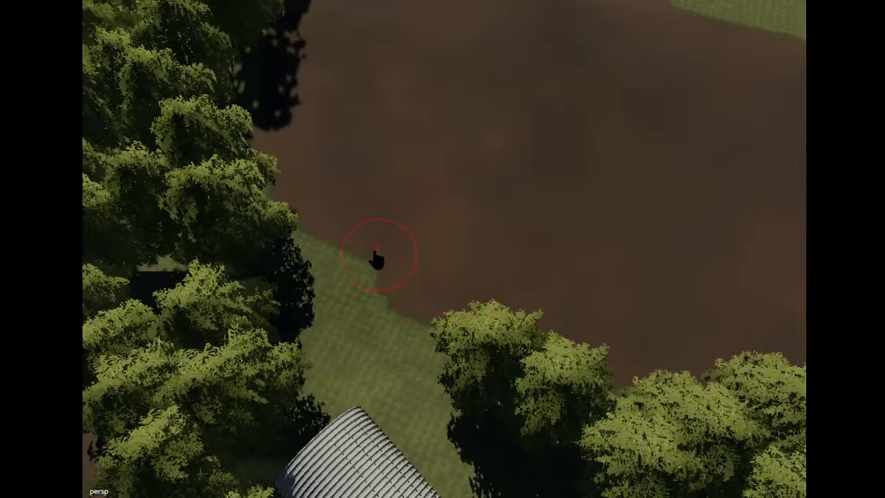
alt+drag(525, 159, 497, 172)
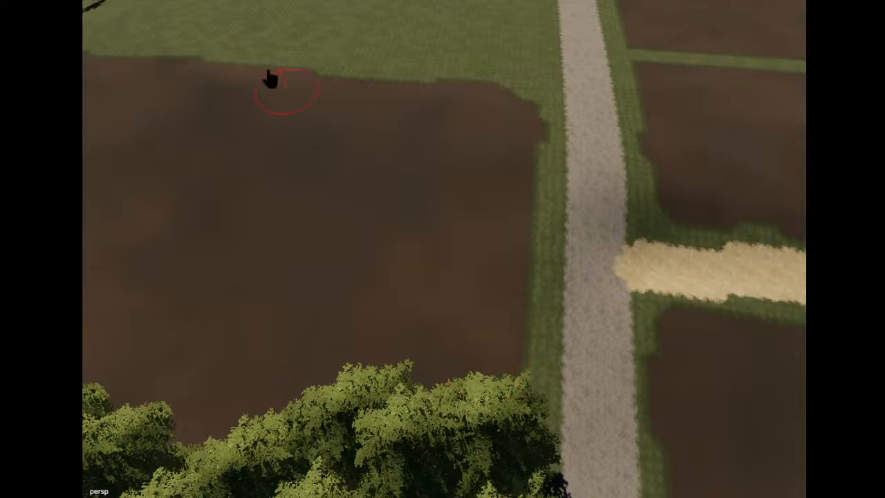
alt+drag(294, 58, 183, 69)
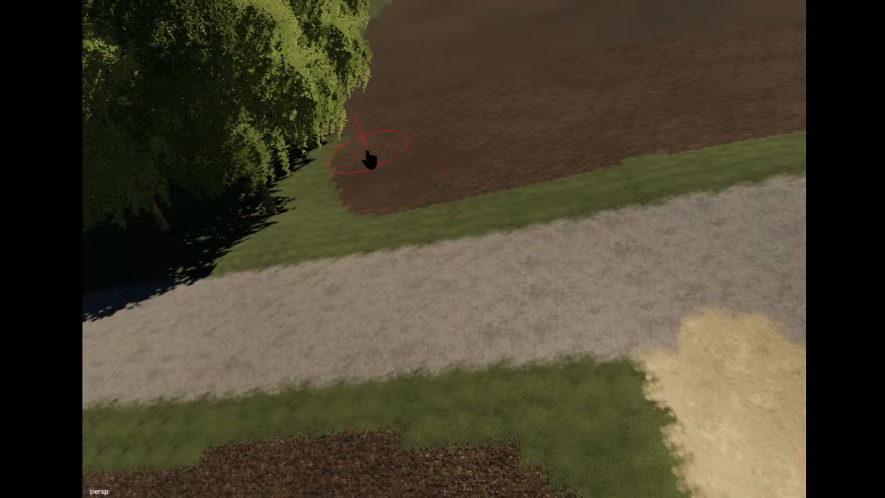
Examine the new field, the uneven open meadow beyond it and the farmyard surroundings from above.
scroll(537, 69, down, 5)
alt+drag(538, 69, 576, 93)
scroll(526, 62, up, 2)
scroll(573, 99, down, 3)
scroll(579, 93, down, 2)
alt+right_drag(549, 119, 492, 142)
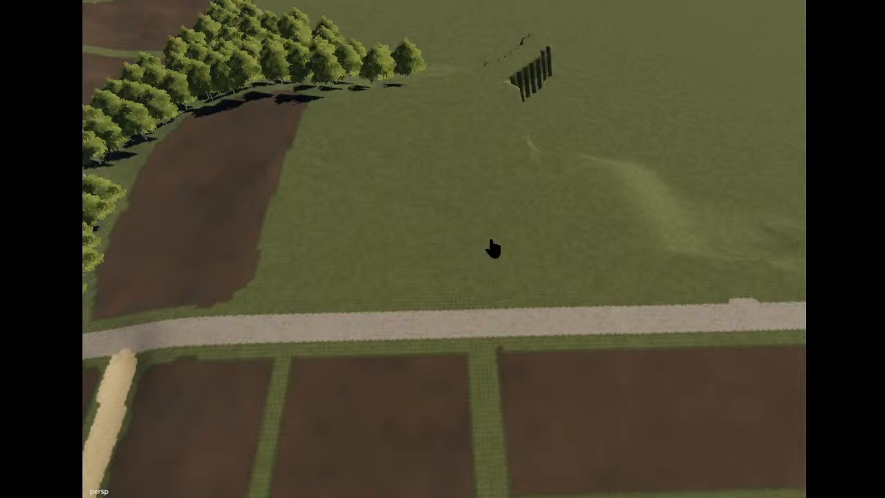
alt+drag(493, 249, 517, 115)
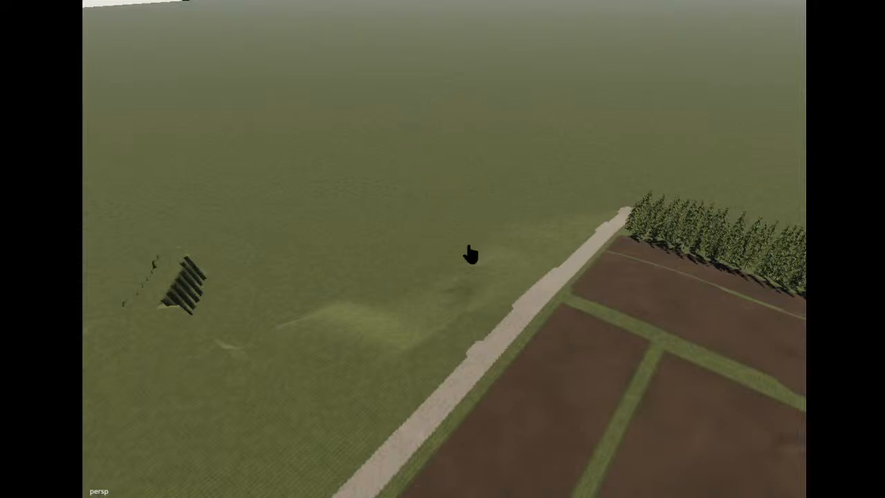
alt+drag(473, 254, 377, 229)
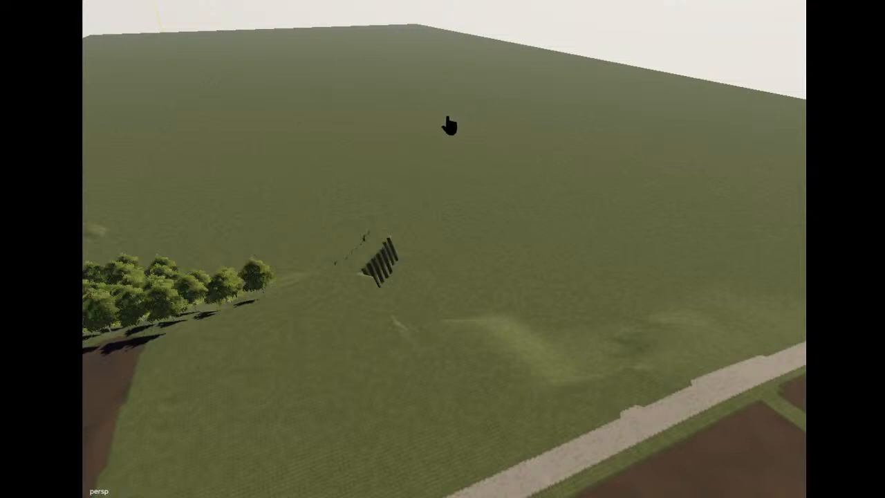
alt+drag(444, 130, 420, 264)
key(Left)
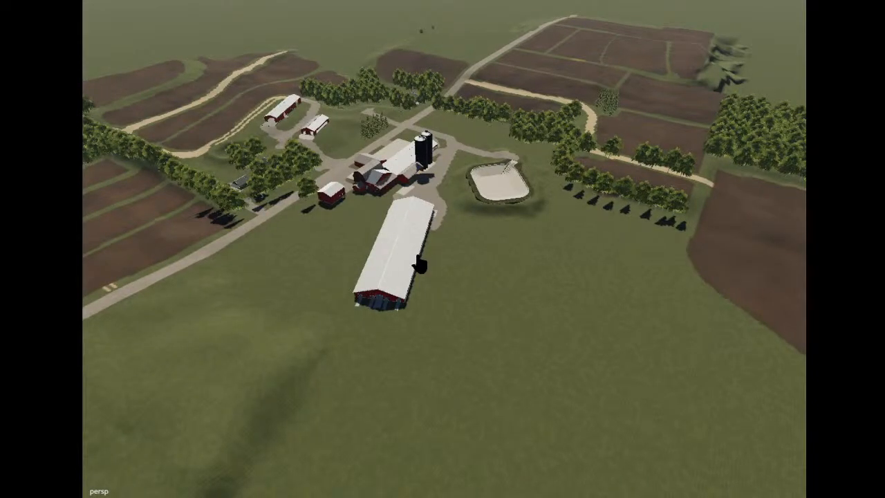
Copy a tree from the row beside the walled basin and place copies in a diagonal line out onto the grass.
alt+drag(420, 265, 471, 233)
scroll(471, 233, up, 4)
scroll(470, 233, up, 5)
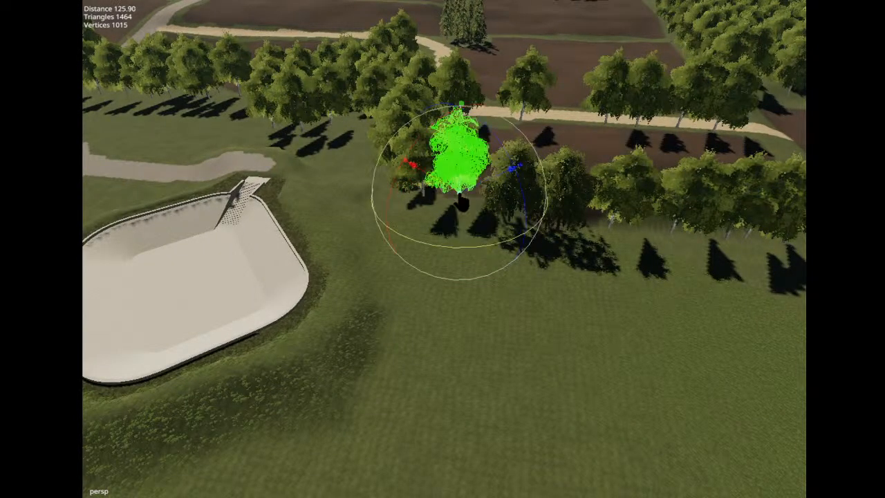
drag(462, 190, 462, 180)
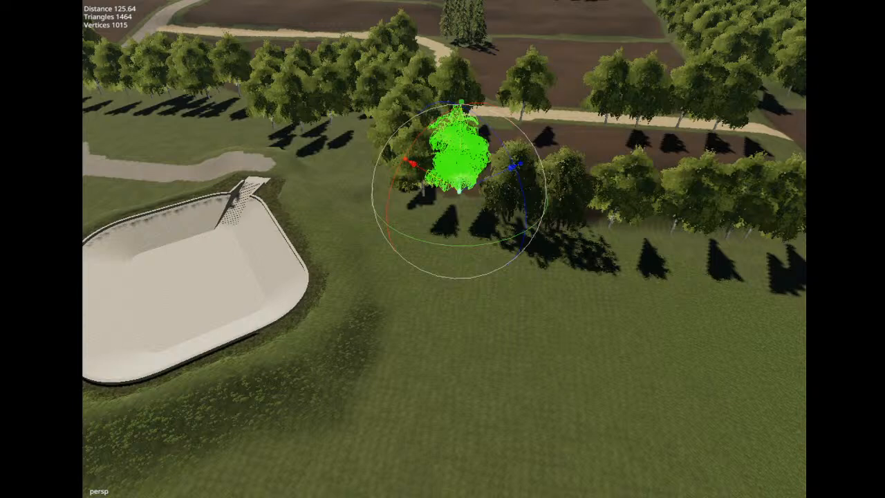
key(ctrl+b)
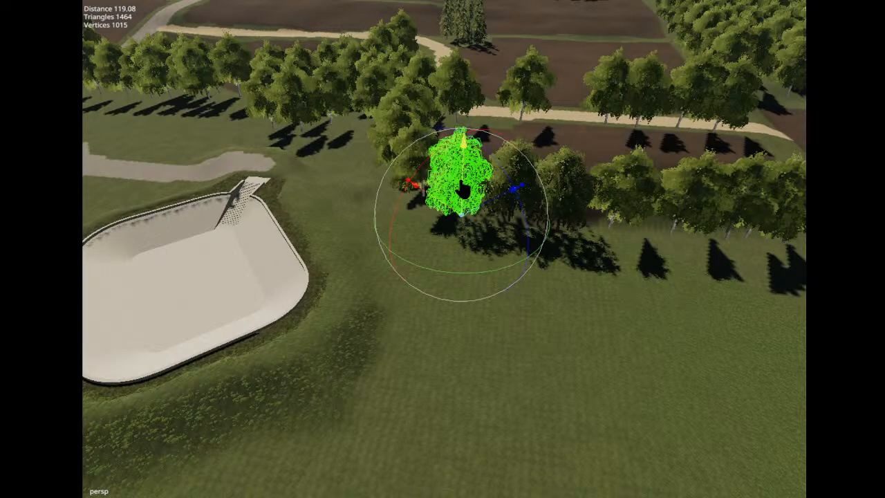
click(463, 213)
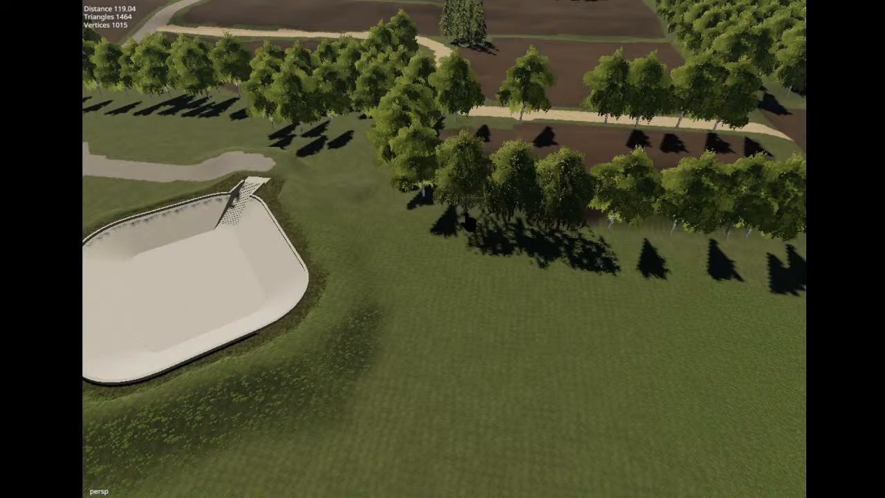
click(500, 257)
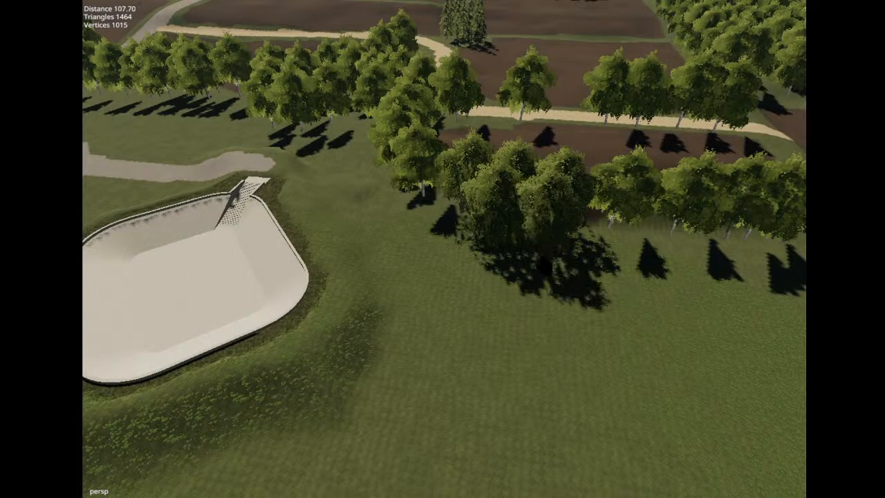
click(551, 270)
click(595, 302)
click(627, 334)
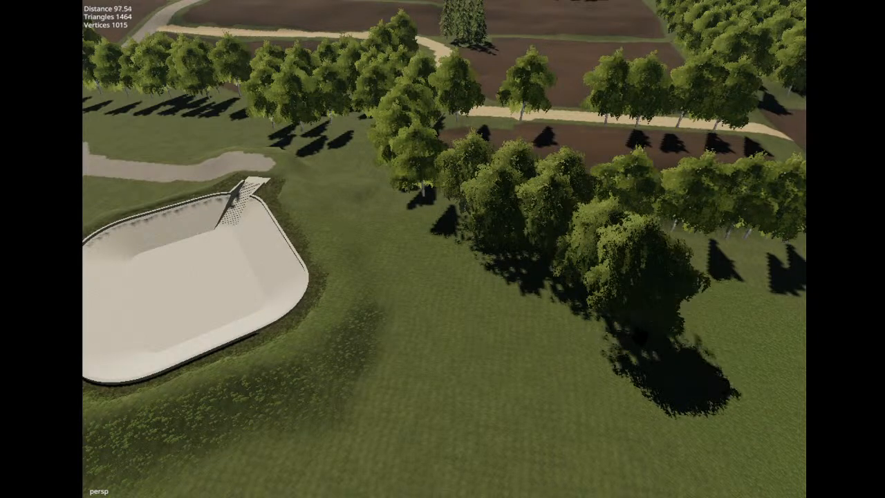
Place more trees at the grass end of the treeline near the concrete pit.
click(669, 381)
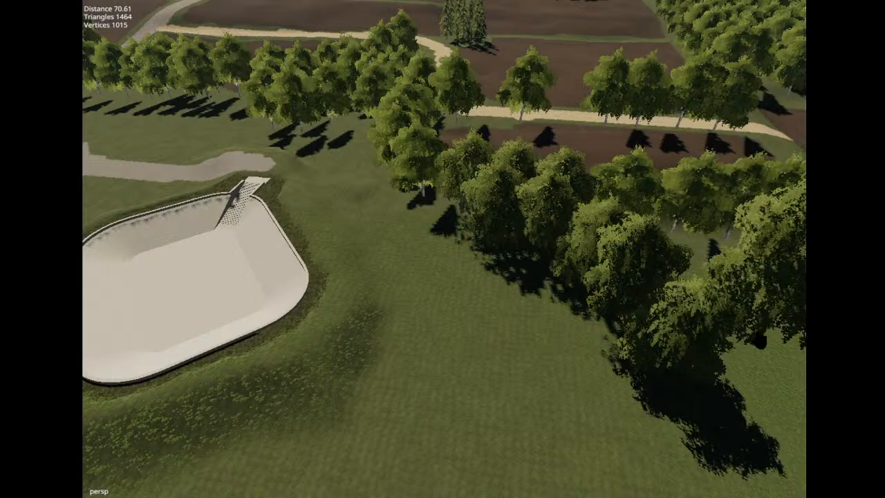
click(780, 384)
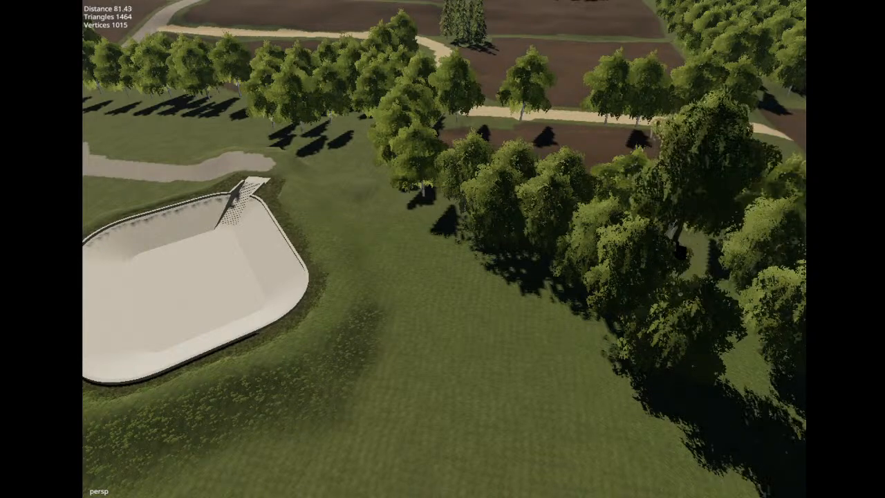
click(761, 442)
click(532, 392)
Extend the woodland with a curved row of trees across the open grass beyond the concrete pit.
alt+drag(532, 392, 703, 376)
alt+drag(596, 384, 648, 418)
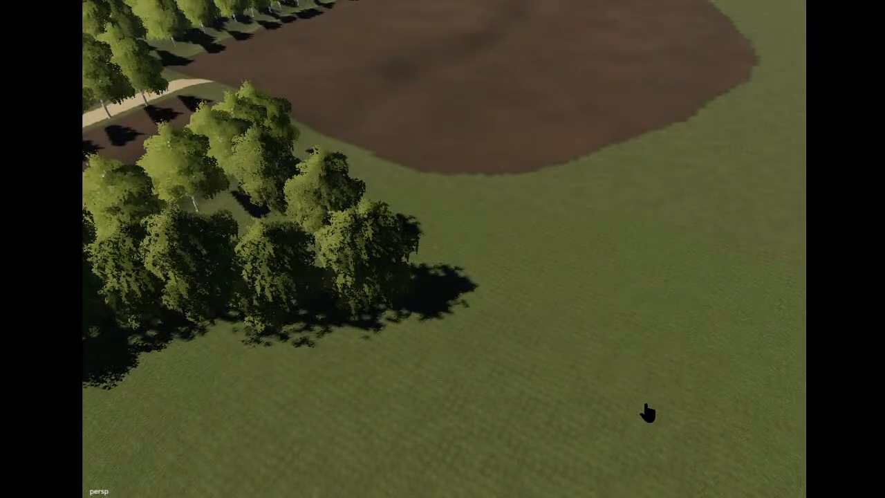
mouse_move(556, 392)
alt+mouse_down()
mouse_move(577, 381)
mouse_move(543, 390)
alt+mouse_up()
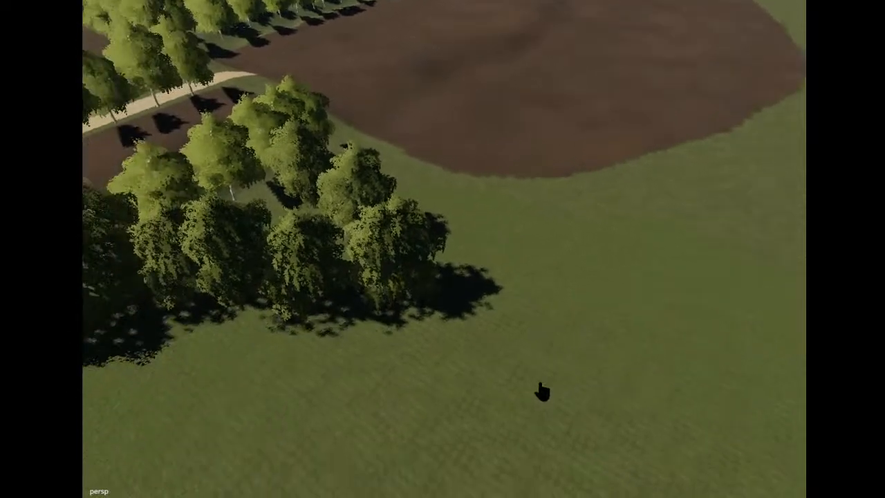
scroll(542, 390, down, 5)
alt+drag(608, 390, 545, 394)
scroll(545, 394, up, 6)
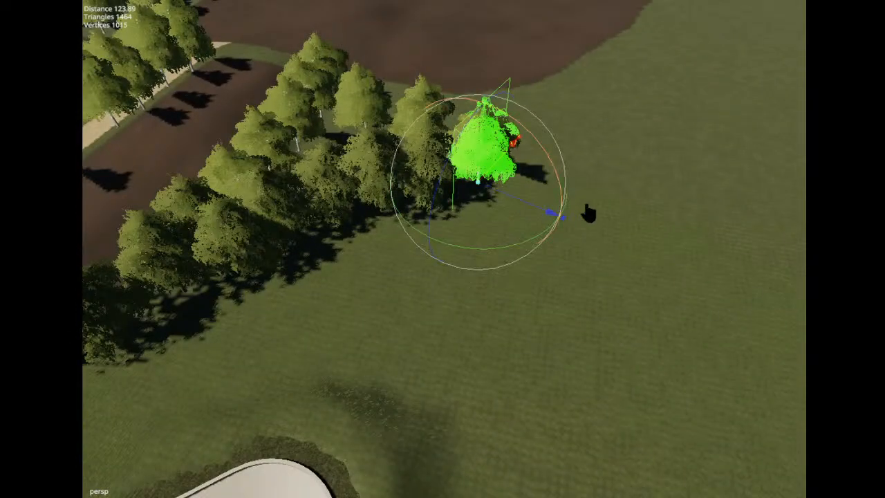
mouse_move(468, 164)
mouse_down()
mouse_move(492, 210)
mouse_move(526, 229)
mouse_move(583, 311)
mouse_move(731, 372)
mouse_up()
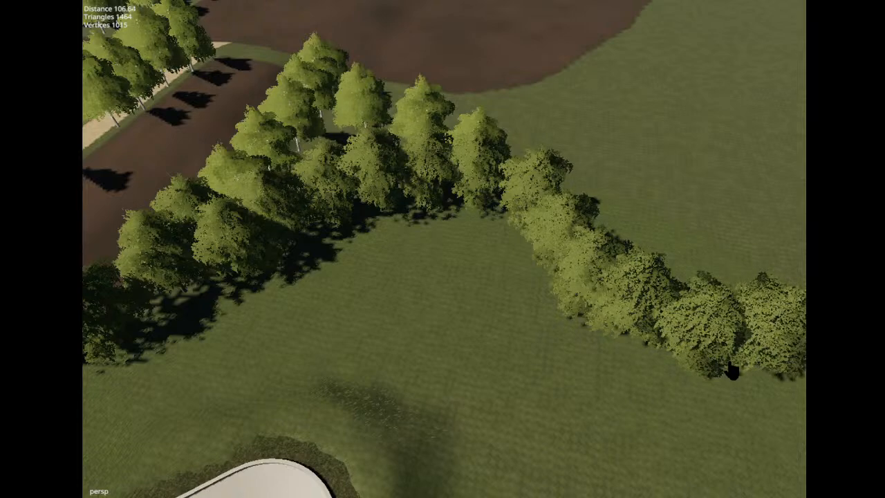
click(526, 328)
Fill the clearing between the tree rows beside the rounded brown field with copies of an existing tree.
alt+drag(526, 327, 578, 309)
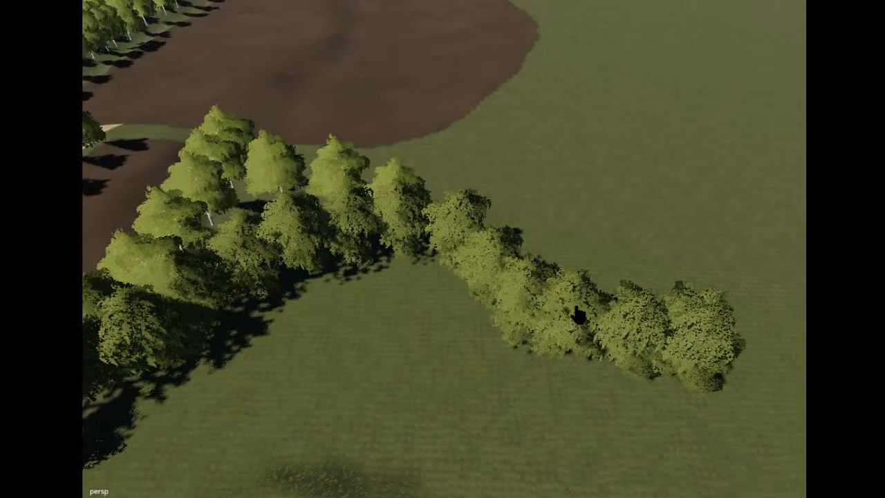
scroll(578, 309, up, 3)
scroll(581, 320, up, 4)
scroll(531, 323, down, 8)
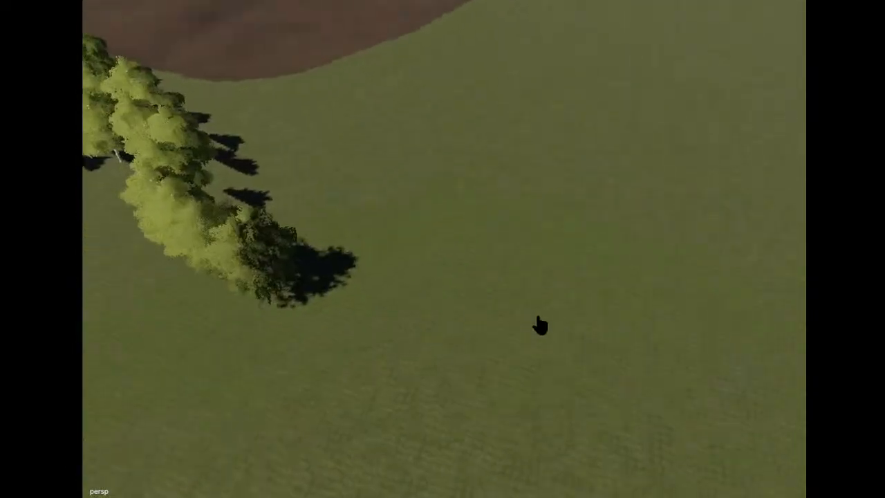
scroll(533, 322, down, 6)
alt+drag(538, 301, 561, 249)
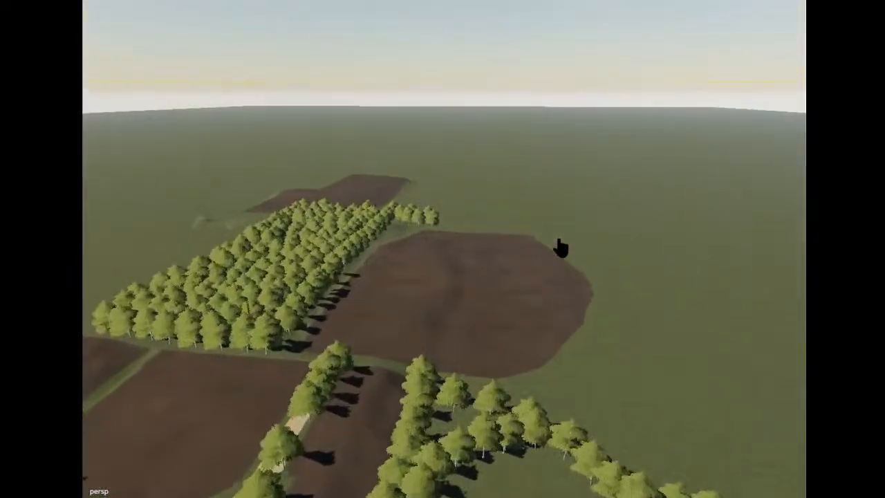
alt+drag(554, 282, 547, 358)
scroll(555, 309, up, 5)
click(493, 294)
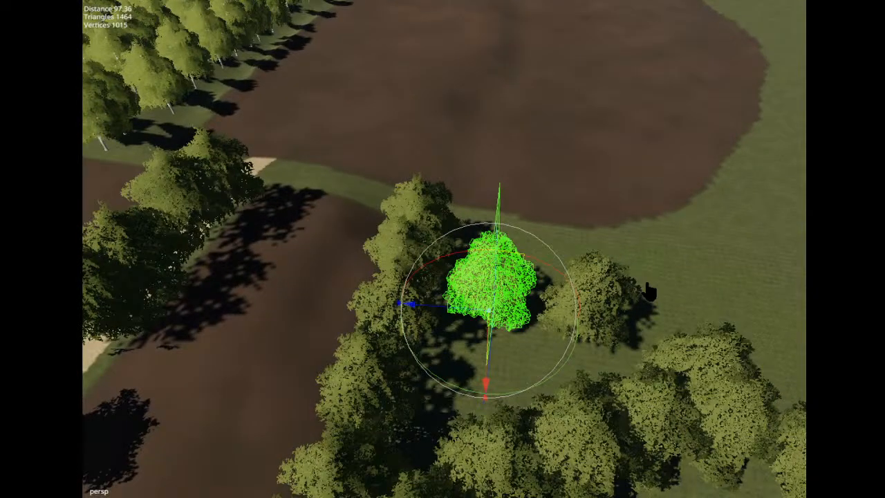
drag(508, 298, 637, 372)
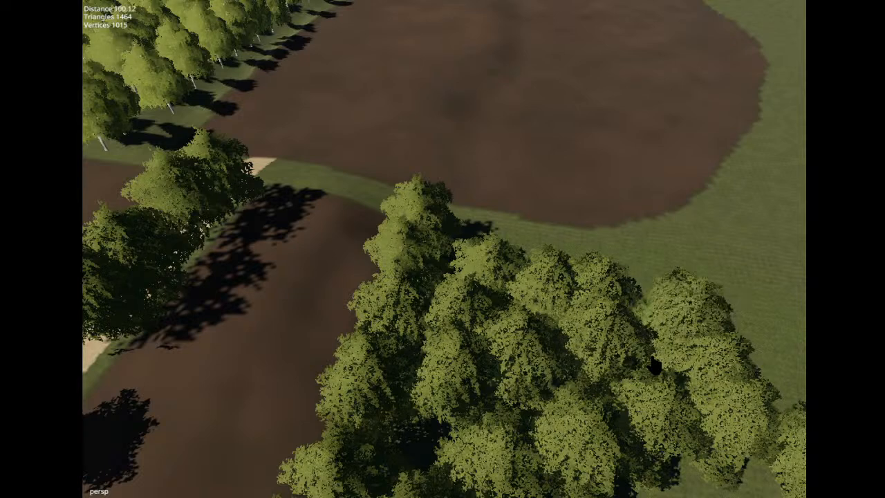
drag(616, 309, 751, 368)
click(684, 492)
Rework the woodland's edge facing the brown field, filling its gaps with more trees.
alt+middle_drag(774, 408, 701, 399)
scroll(701, 399, down, 5)
mouse_move(701, 399)
alt+mouse_down()
mouse_move(365, 329)
mouse_move(350, 408)
alt+mouse_up()
alt+middle_drag(350, 408, 336, 407)
alt+drag(336, 407, 271, 397)
mouse_move(558, 361)
alt+mouse_down()
mouse_move(339, 311)
mouse_move(299, 350)
alt+mouse_up()
alt+middle_drag(470, 319, 393, 301)
scroll(393, 302, up, 3)
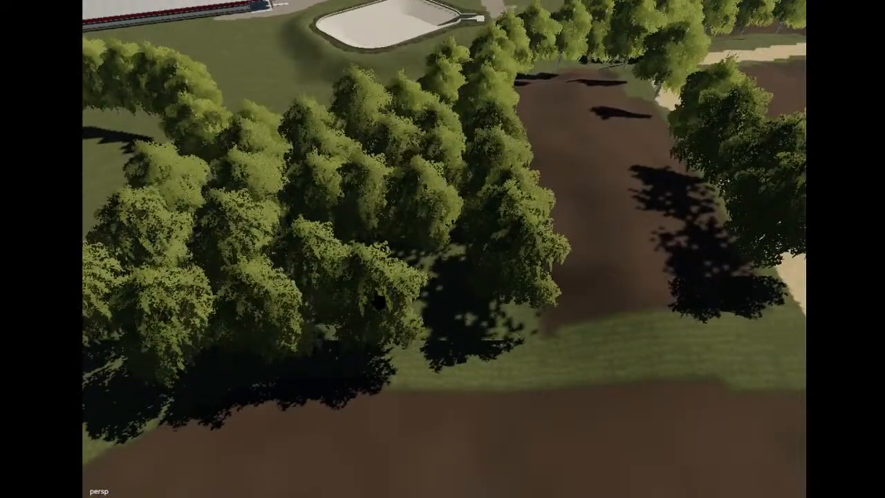
click(509, 271)
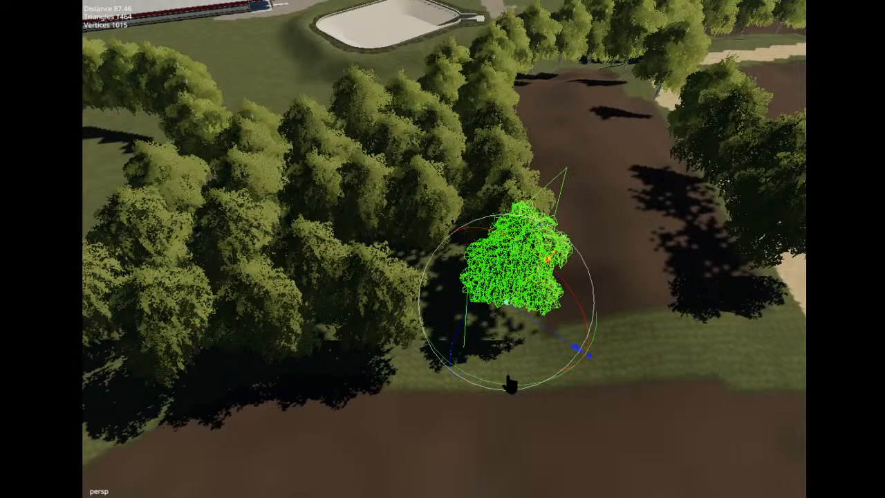
key(Delete)
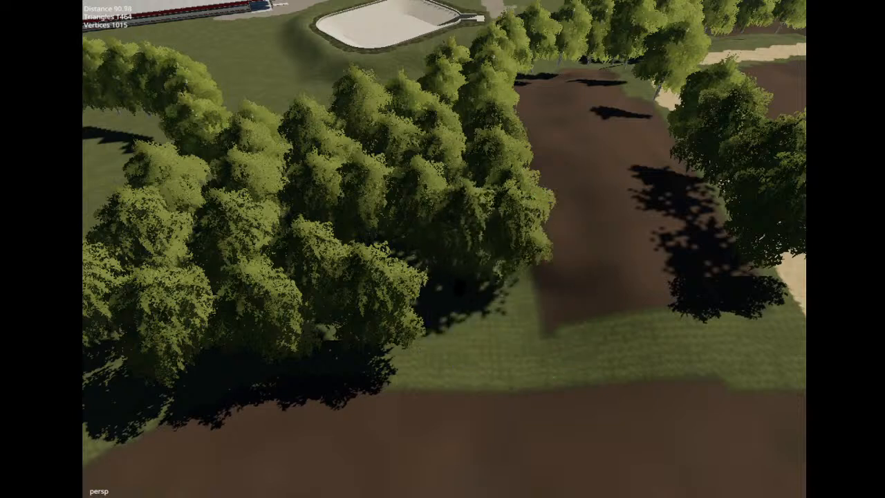
click(446, 347)
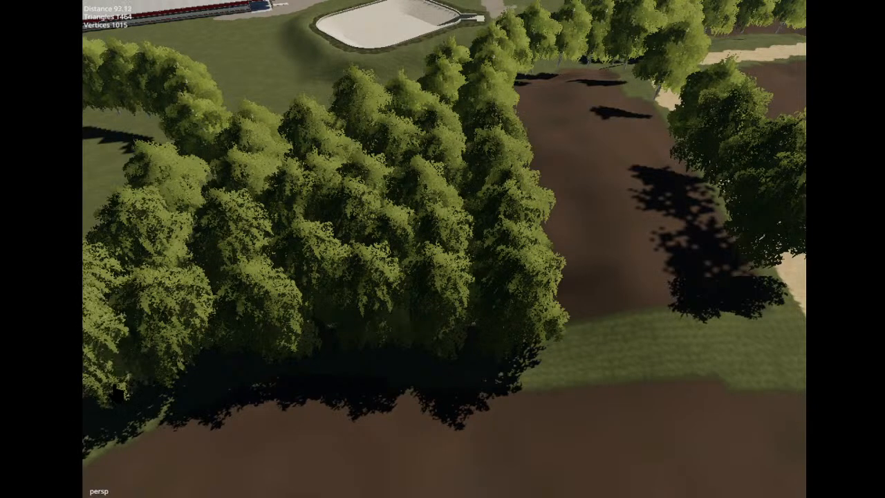
click(156, 409)
click(387, 333)
Examine the new woodland and its curved tree row from several angles for gaps and spacing.
alt+drag(387, 333, 483, 333)
scroll(483, 336, up, 6)
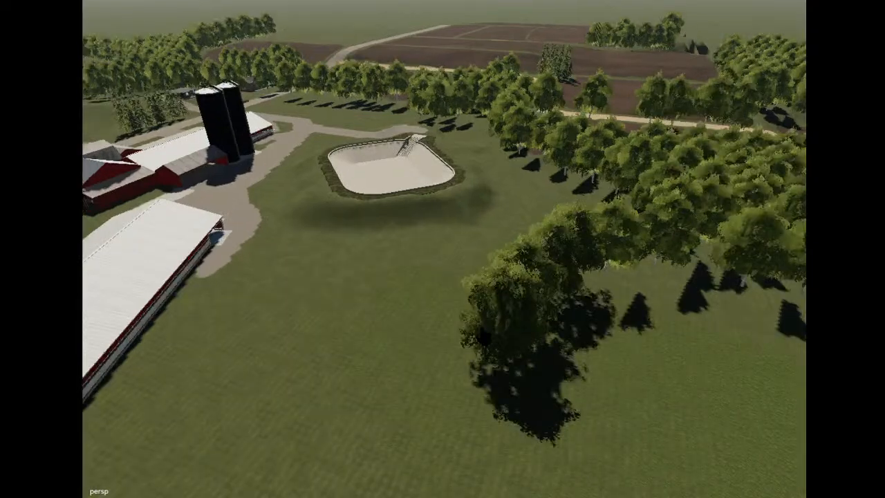
scroll(483, 336, down, 3)
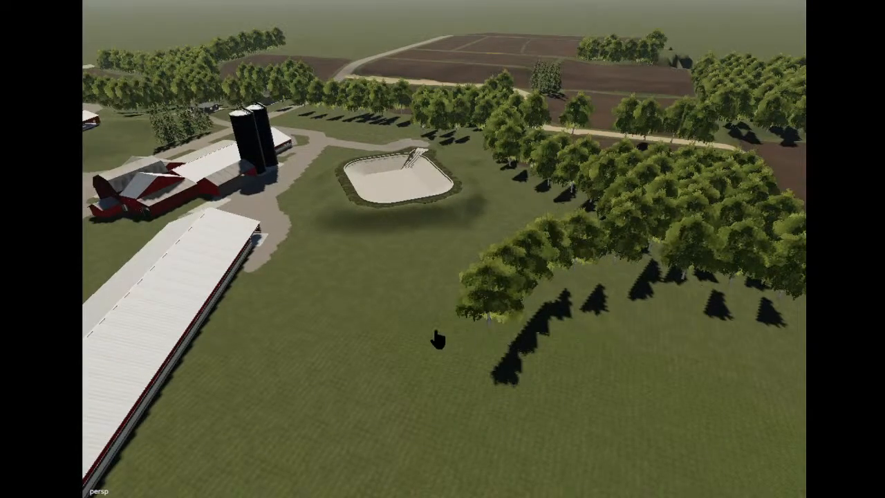
alt+drag(438, 339, 567, 335)
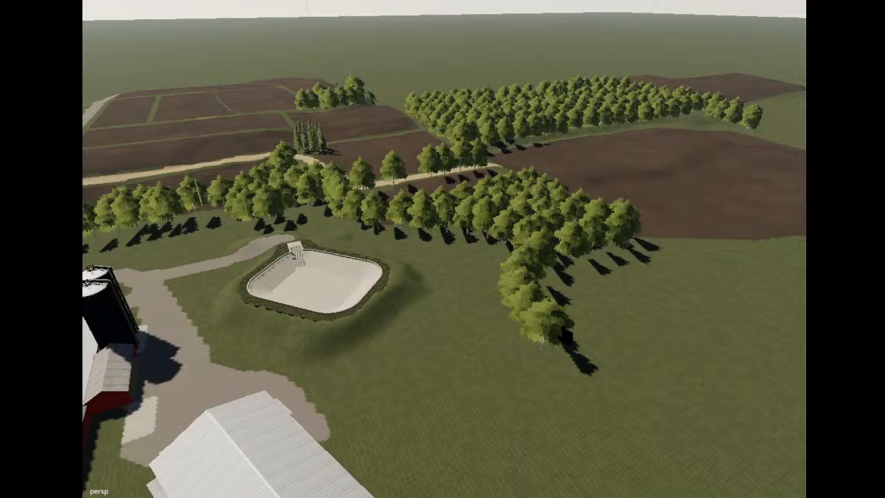
alt+drag(524, 348, 628, 413)
scroll(612, 354, up, 3)
scroll(629, 412, up, 3)
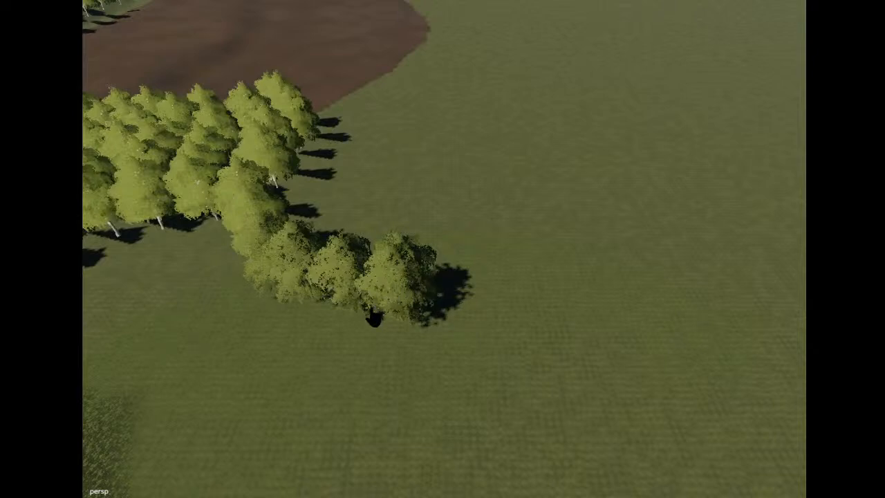
scroll(365, 314, up, 2)
mouse_move(364, 314)
alt+mouse_down()
mouse_move(356, 297)
mouse_move(355, 316)
alt+mouse_up()
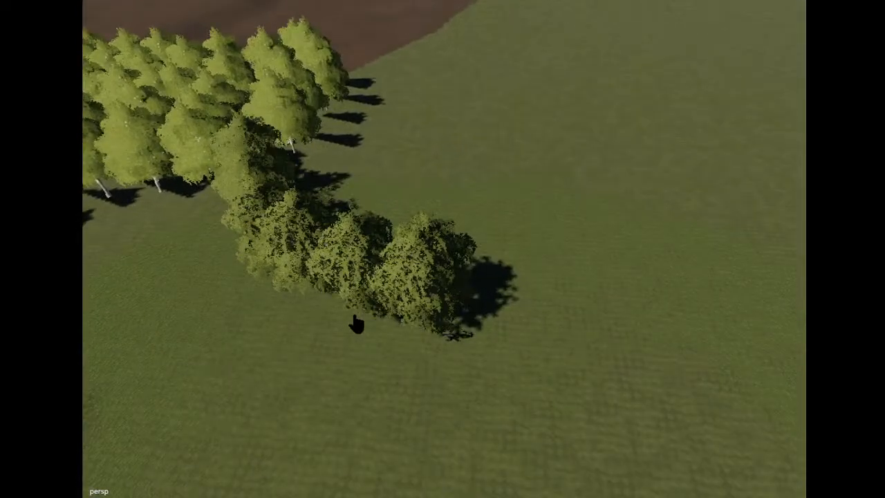
scroll(354, 317, down, 2)
scroll(353, 333, up, 3)
scroll(351, 336, down, 5)
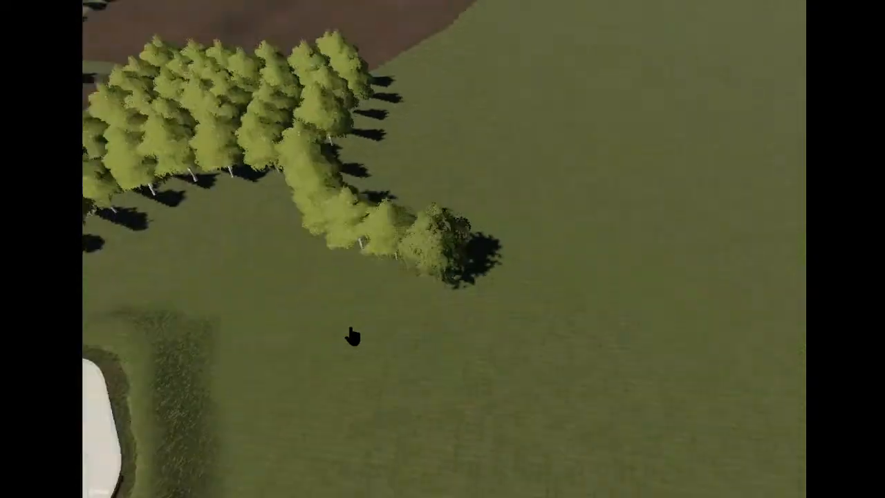
alt+drag(352, 335, 318, 323)
scroll(387, 339, down, 5)
scroll(318, 322, up, 6)
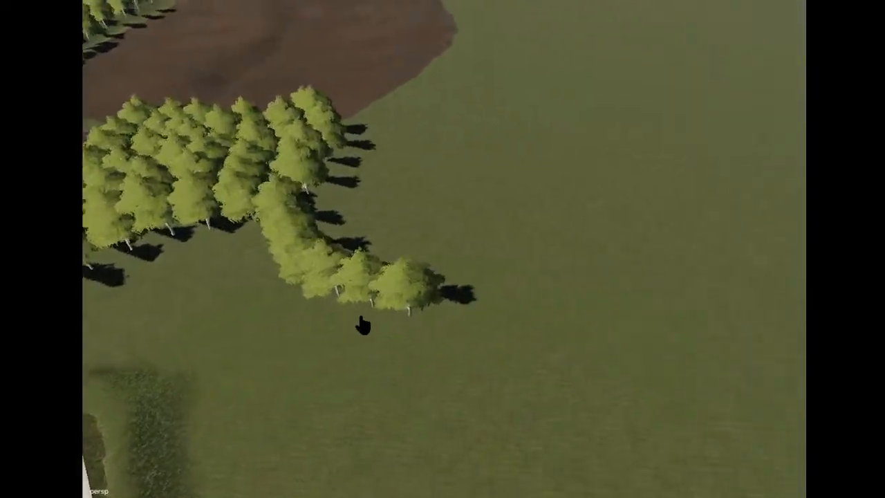
alt+drag(480, 299, 585, 264)
alt+middle_drag(585, 264, 527, 267)
alt+drag(526, 267, 381, 249)
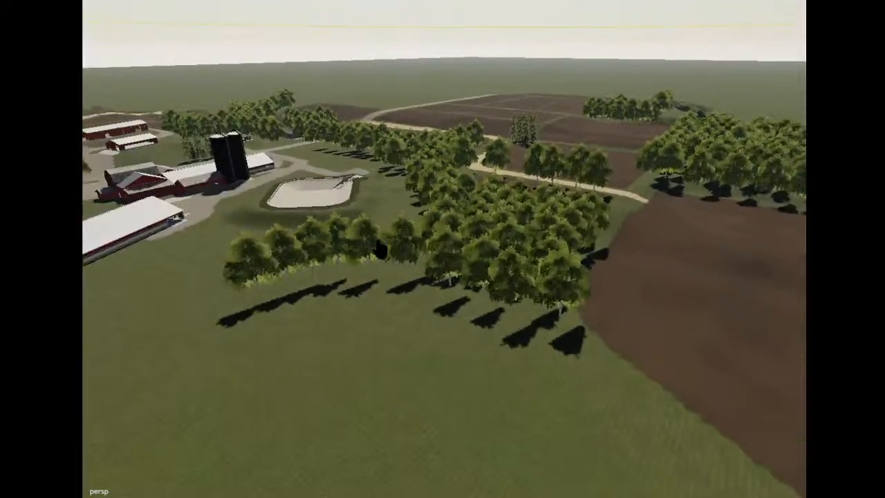
scroll(381, 249, down, 3)
scroll(381, 250, up, 5)
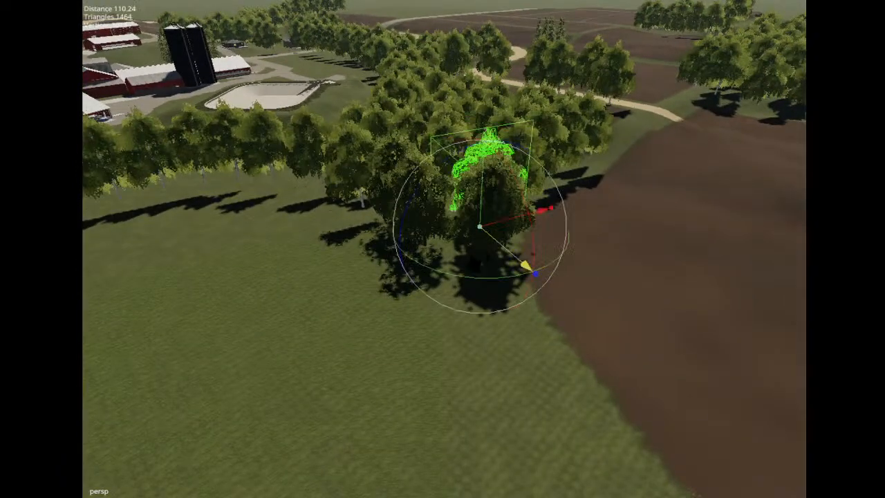
Extend the woodland's outer corner with a line of trees along the brown field's edge.
scroll(532, 369, up, 5)
alt+drag(532, 369, 521, 317)
scroll(520, 315, down, 4)
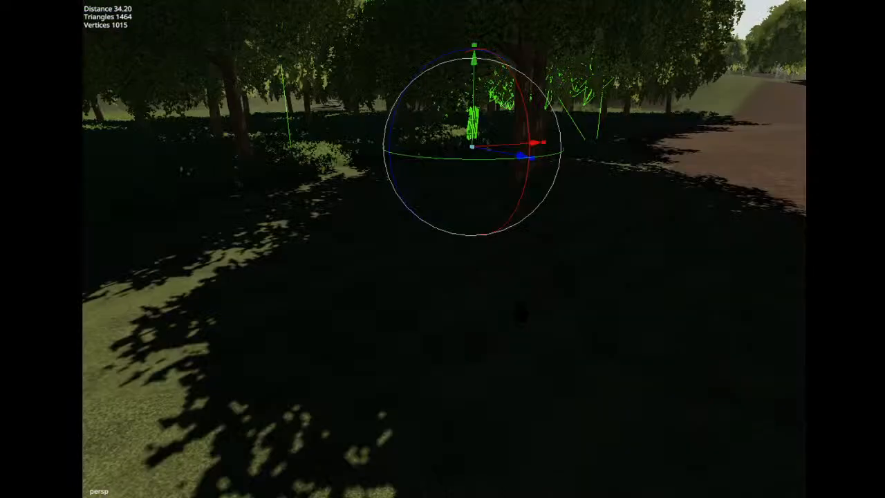
scroll(520, 315, down, 3)
click(480, 181)
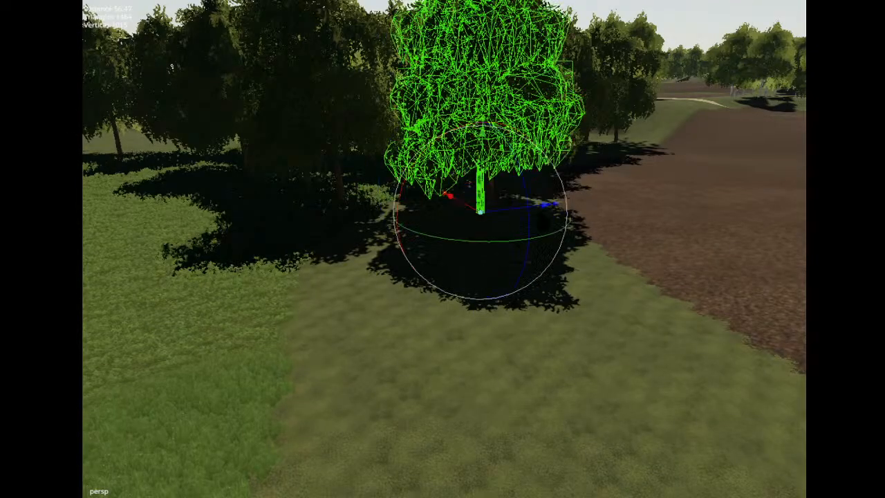
key(f)
alt+drag(686, 182, 670, 275)
scroll(670, 277, down, 8)
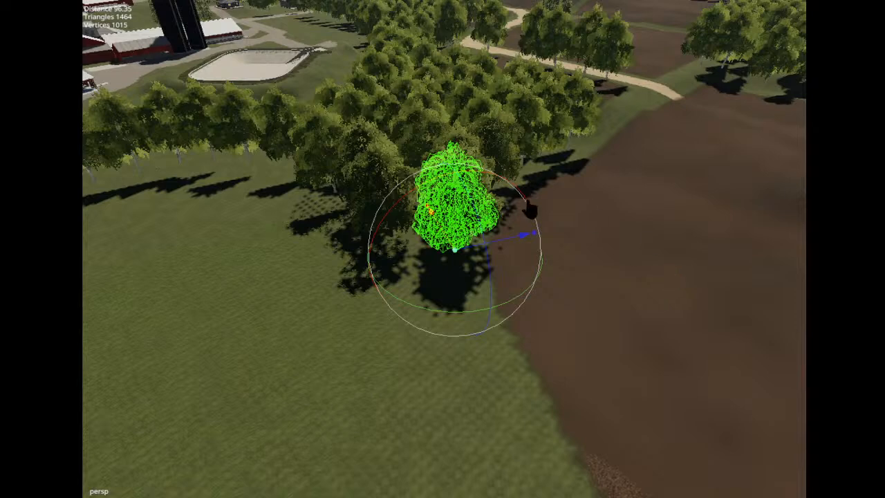
click(465, 287)
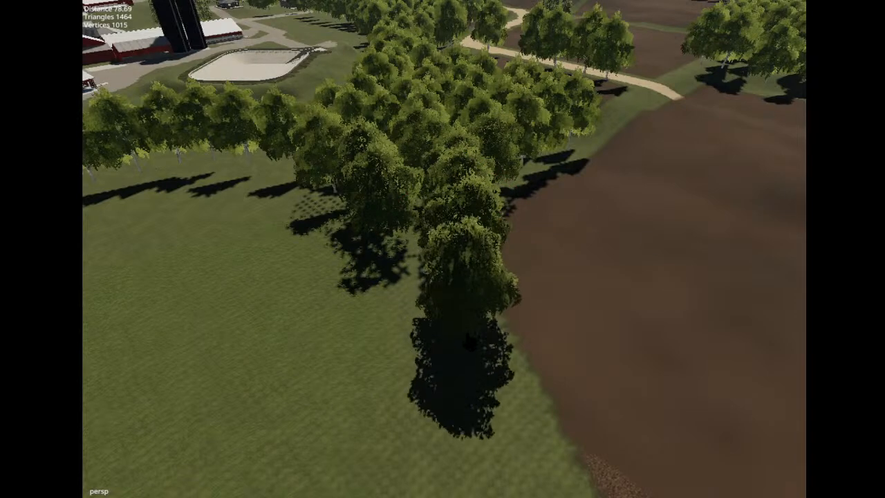
click(475, 354)
click(500, 478)
Widen the woodland's new corner by placing additional trees on its grass side.
click(391, 303)
click(405, 372)
click(315, 253)
click(296, 339)
click(305, 434)
click(404, 464)
click(197, 321)
Examine the enlarged woodland, the surrounding grassland and the farmyard from above.
alt+drag(195, 314, 334, 316)
scroll(427, 340, down, 5)
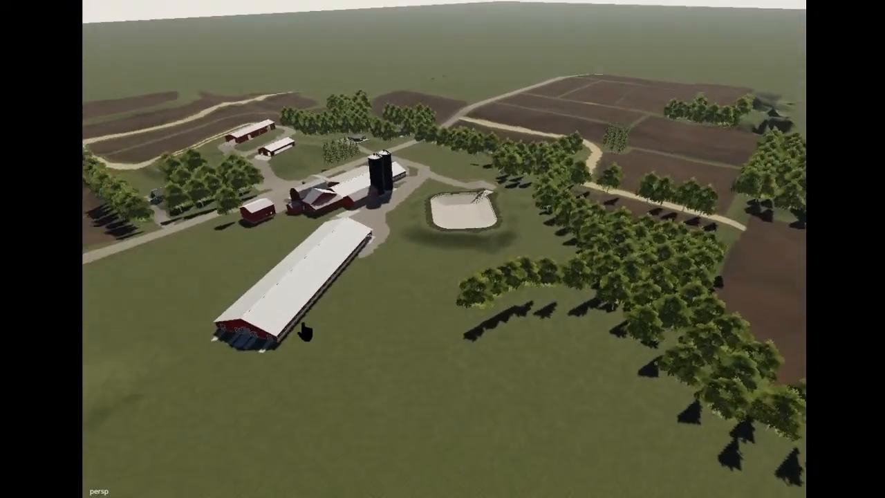
alt+drag(303, 325, 420, 338)
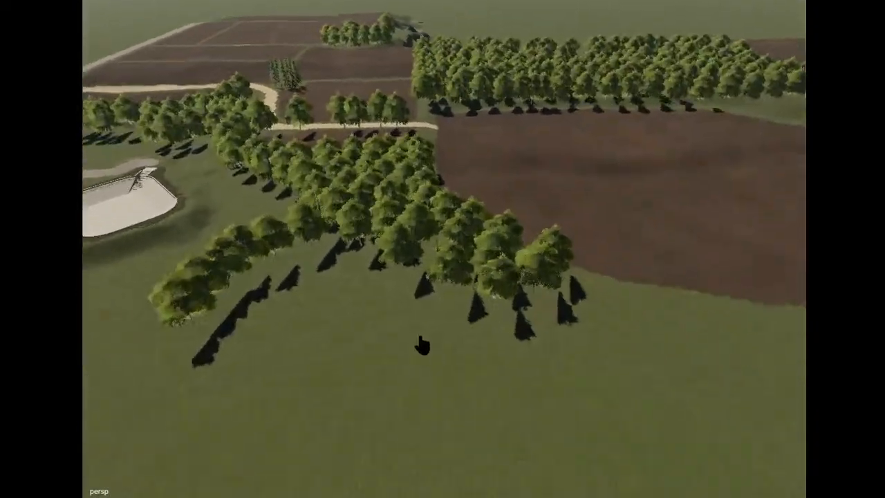
alt+middle_drag(420, 338, 416, 340)
scroll(415, 340, down, 5)
alt+drag(415, 340, 555, 305)
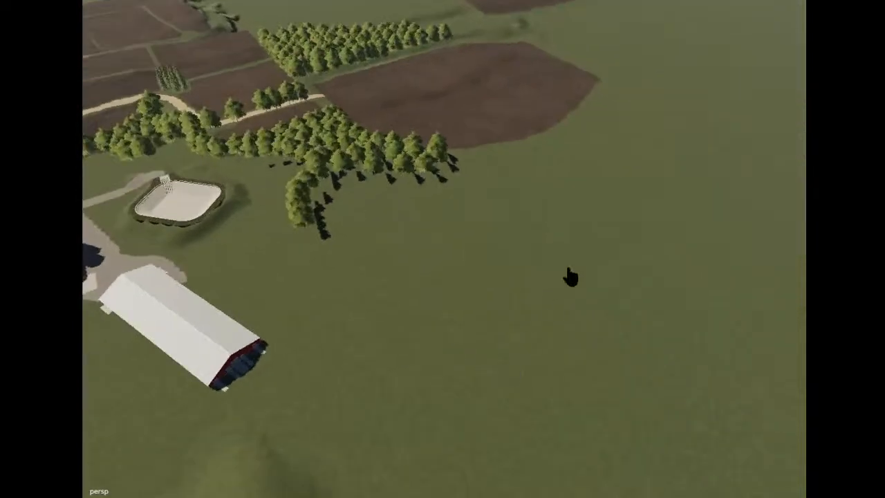
alt+drag(685, 275, 598, 325)
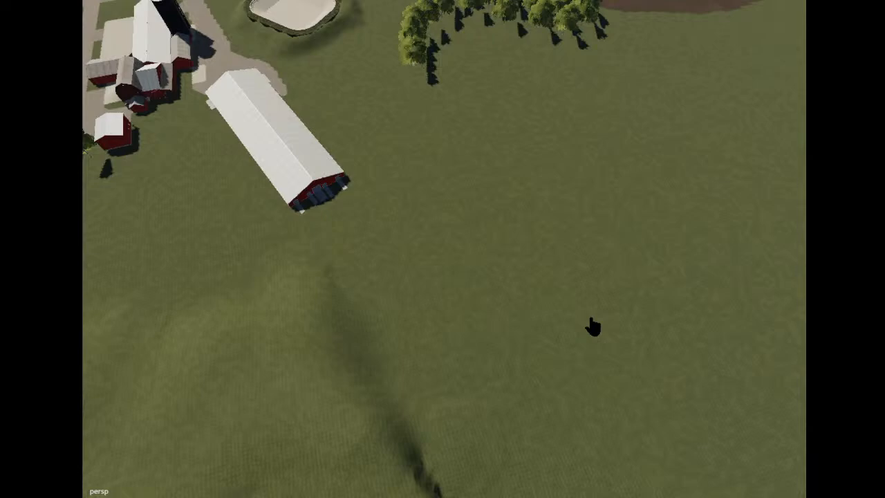
alt+drag(593, 327, 491, 292)
scroll(493, 249, up, 3)
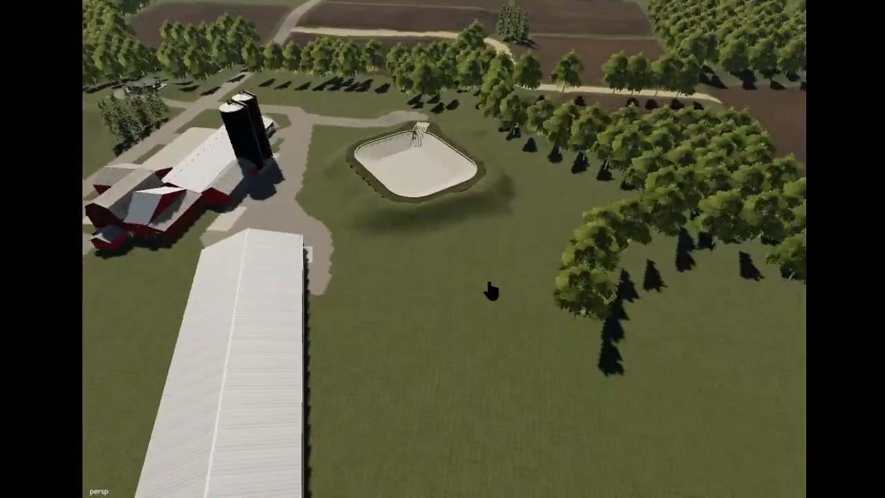
Paint a roughly rectangular brown soil patch on the grass between the concrete pit and the curved tree row.
scroll(491, 291, up, 2)
alt+drag(429, 292, 640, 350)
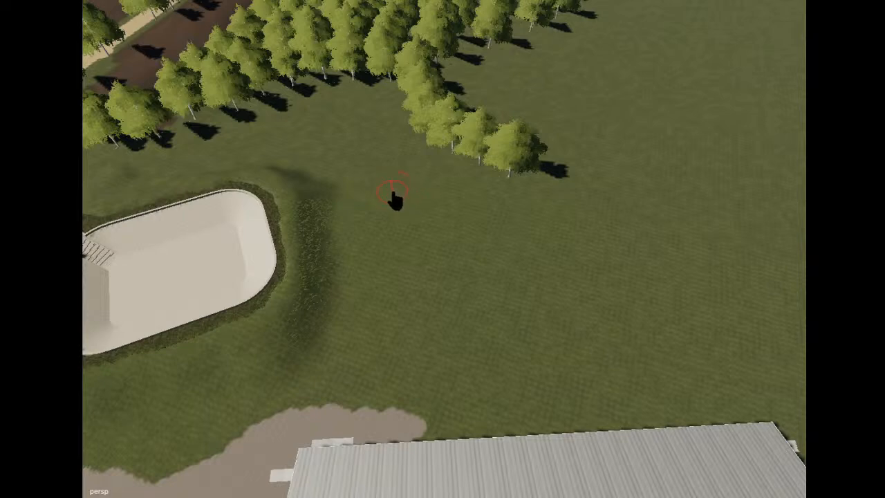
mouse_move(392, 206)
mouse_down()
mouse_move(399, 306)
mouse_move(411, 323)
mouse_move(465, 343)
mouse_move(480, 325)
mouse_move(514, 199)
mouse_move(405, 175)
mouse_move(391, 204)
mouse_move(417, 239)
mouse_move(456, 259)
mouse_move(461, 208)
mouse_up()
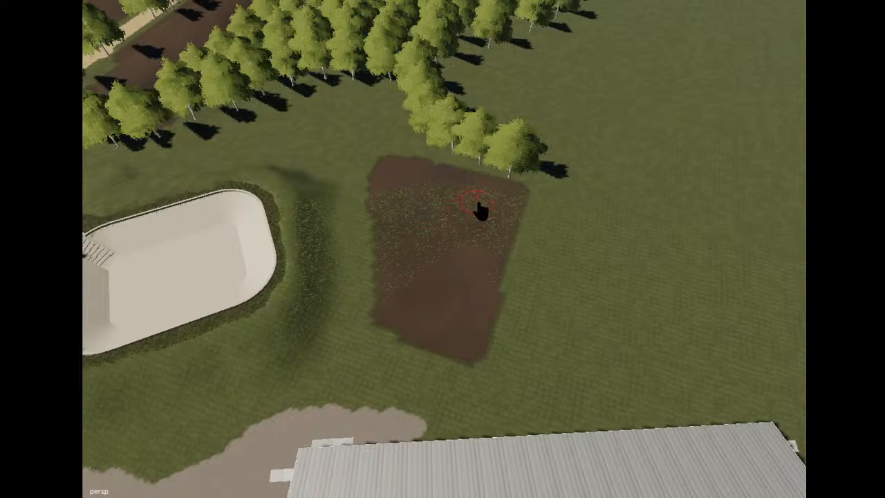
Clear the leftover grass foliage from the brown soil patch beside the curved tree row.
alt+drag(194, 51, 552, 148)
scroll(340, 99, up, 5)
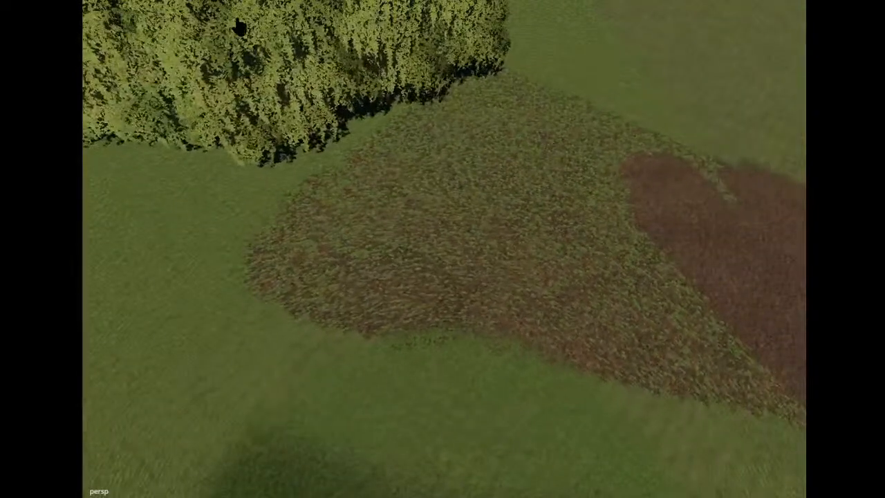
alt+drag(263, 41, 269, 61)
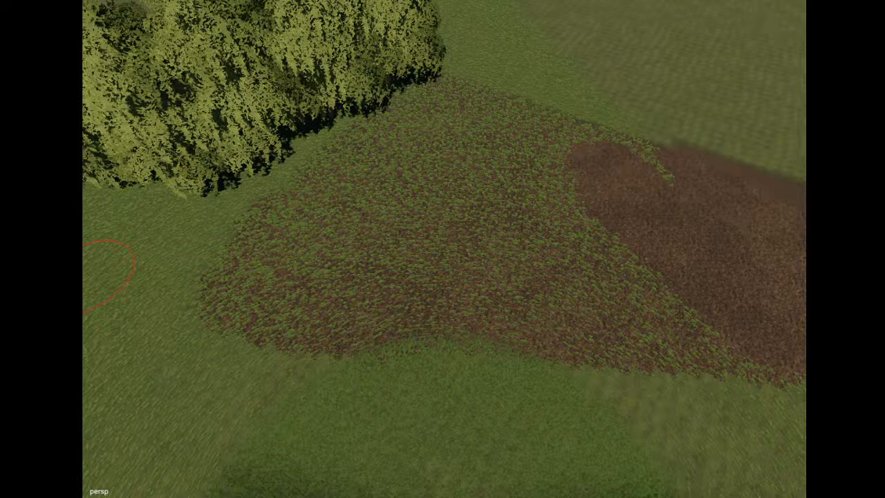
mouse_move(407, 158)
mouse_down()
mouse_move(290, 300)
mouse_move(233, 284)
mouse_move(282, 309)
mouse_move(485, 353)
mouse_move(623, 154)
mouse_move(439, 148)
mouse_move(446, 121)
mouse_up()
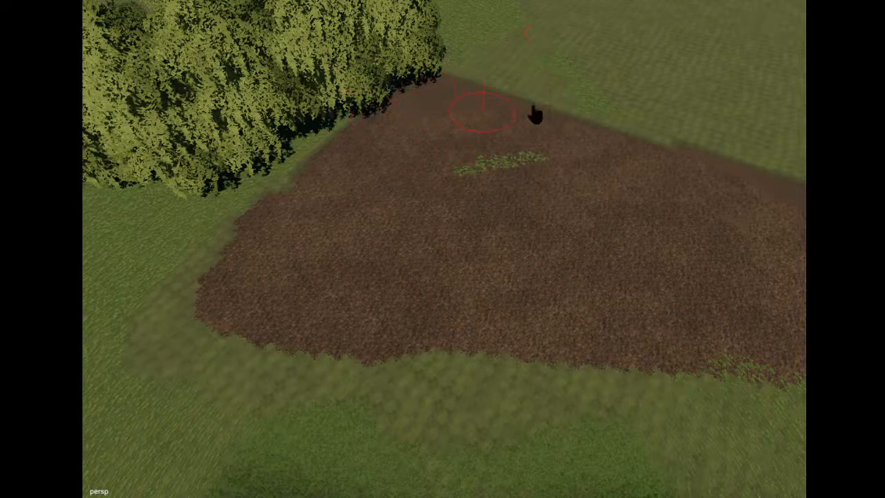
mouse_move(564, 71)
mouse_down()
mouse_move(719, 264)
mouse_move(668, 451)
mouse_up()
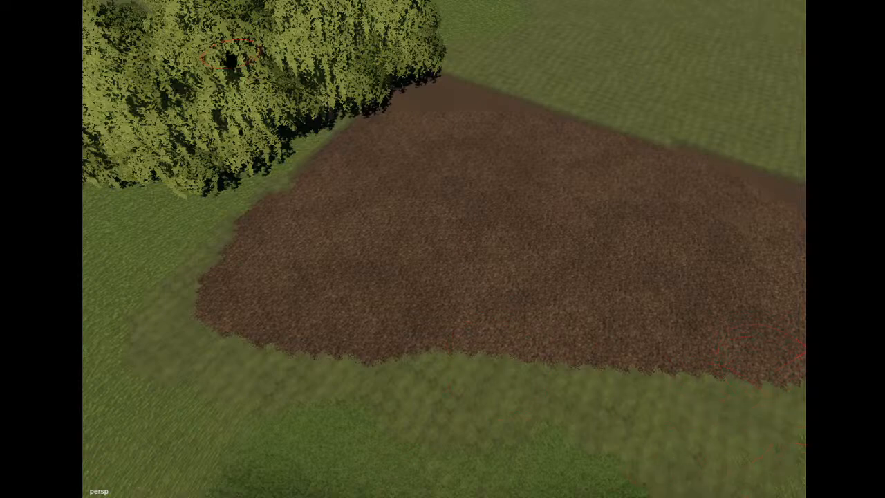
Widen the brown soil patch with a strip along its edge facing the concrete pit.
mouse_move(761, 354)
alt+mouse_down()
mouse_move(506, 79)
mouse_move(484, 75)
alt+mouse_up()
mouse_move(453, 156)
alt+mouse_down()
mouse_move(438, 160)
mouse_move(423, 132)
mouse_move(384, 117)
alt+mouse_up()
scroll(422, 132, up, 3)
scroll(421, 131, down, 5)
scroll(384, 116, up, 3)
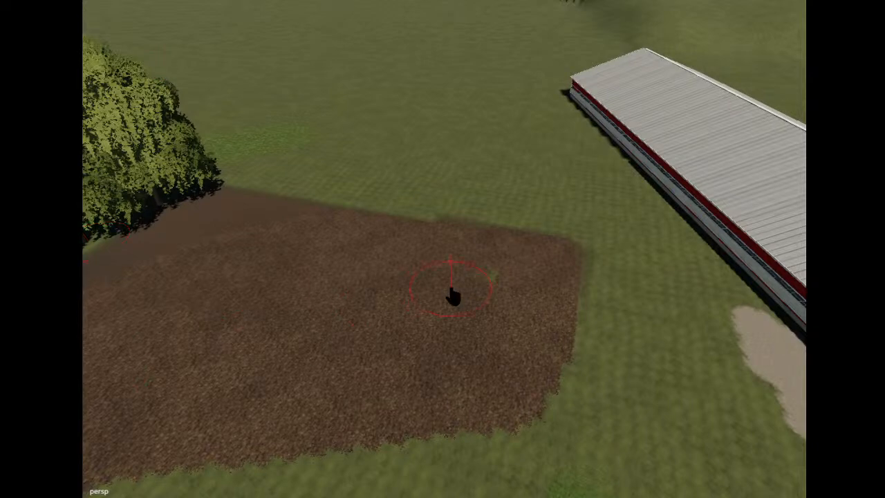
alt+drag(217, 135, 462, 192)
scroll(289, 175, down, 5)
scroll(376, 184, up, 5)
scroll(412, 223, down, 5)
scroll(358, 178, up, 3)
scroll(299, 211, up, 4)
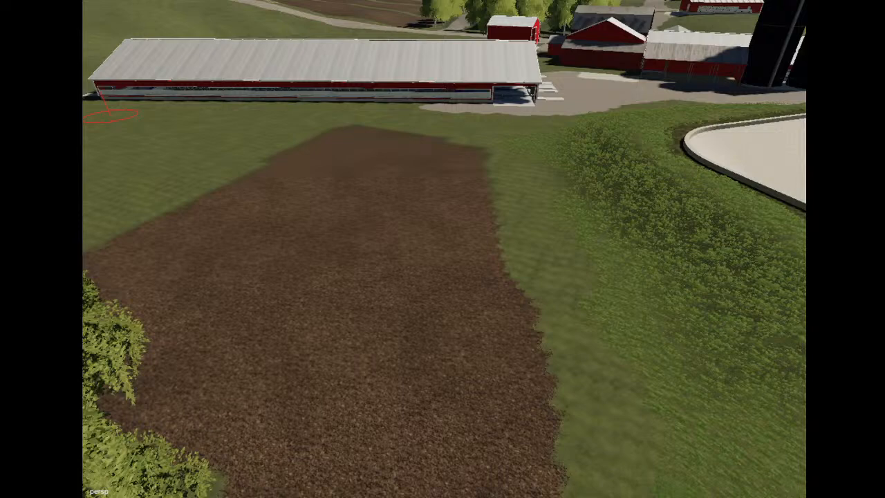
mouse_move(479, 168)
mouse_down()
mouse_move(510, 429)
mouse_move(499, 450)
mouse_up()
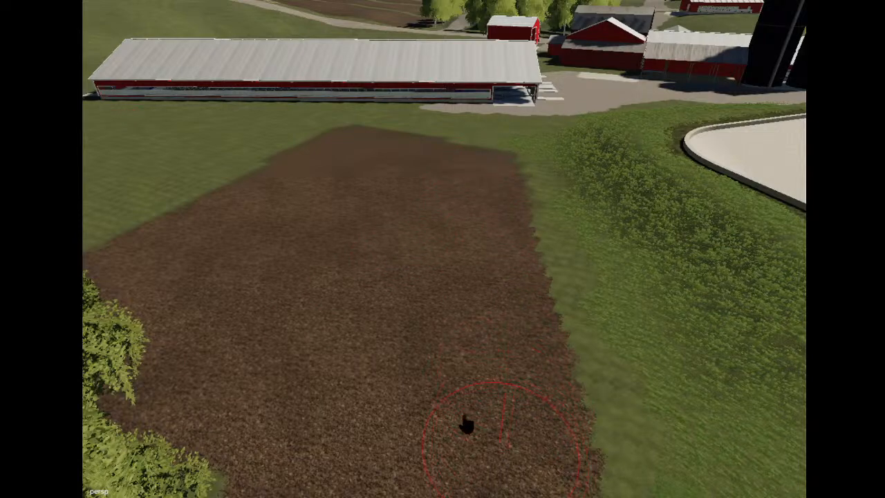
Plant a row of tree copies from the soil patch's corner across the grass to the woodland's outer edge.
alt+drag(311, 181, 601, 207)
scroll(427, 187, down, 5)
scroll(470, 208, down, 2)
mouse_move(457, 201)
alt+mouse_down()
mouse_move(474, 247)
mouse_move(464, 214)
alt+mouse_up()
alt+drag(440, 184, 361, 318)
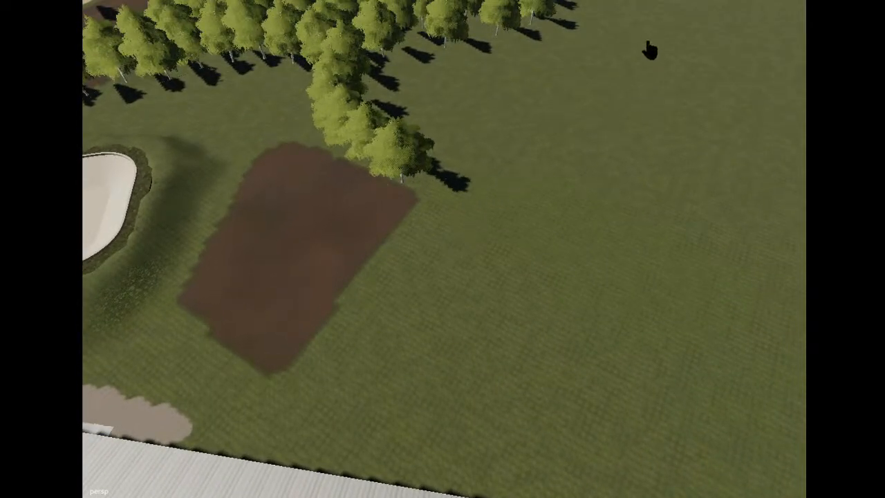
alt+drag(652, 36, 597, 273)
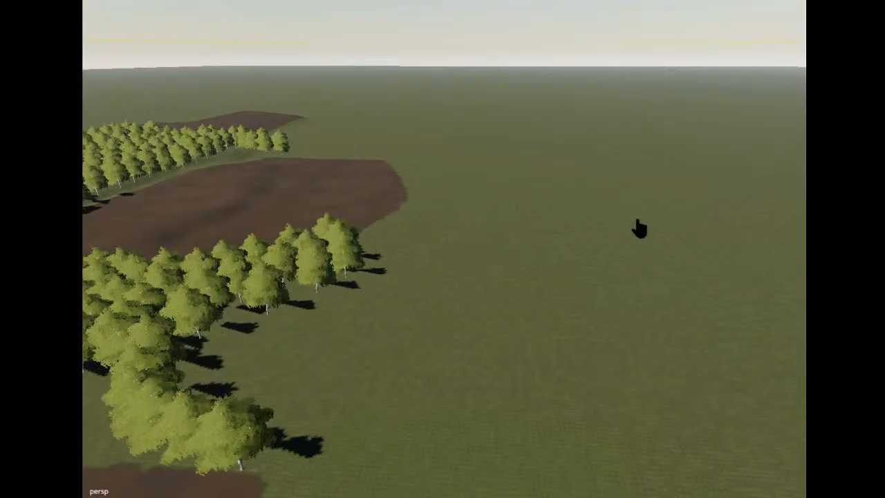
alt+drag(484, 360, 262, 410)
scroll(262, 409, up, 3)
click(306, 266)
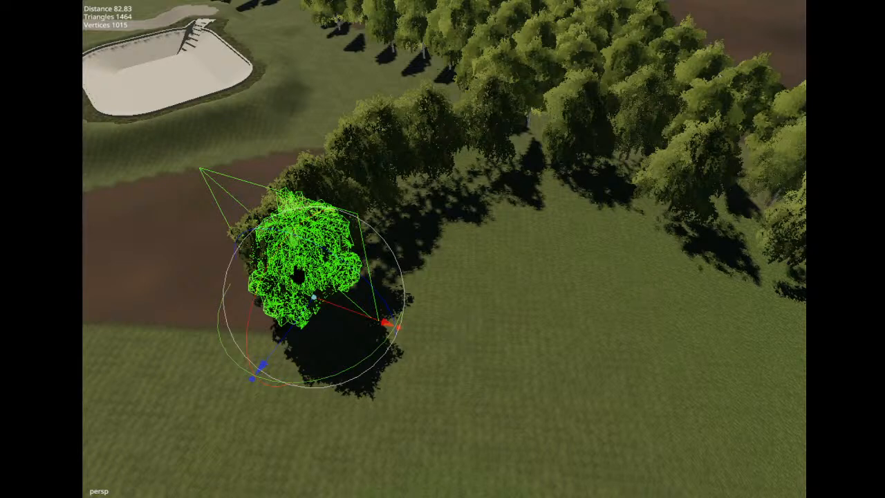
key(ctrl+b)
mouse_move(381, 302)
mouse_down()
mouse_move(524, 313)
mouse_move(602, 257)
mouse_up()
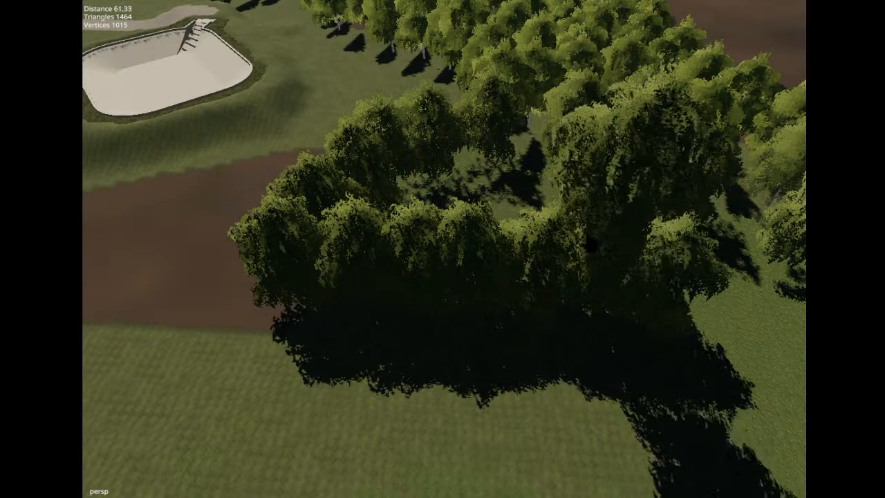
Fill the open grass gap between the new tree row and the older woodland with more tree copies.
click(512, 202)
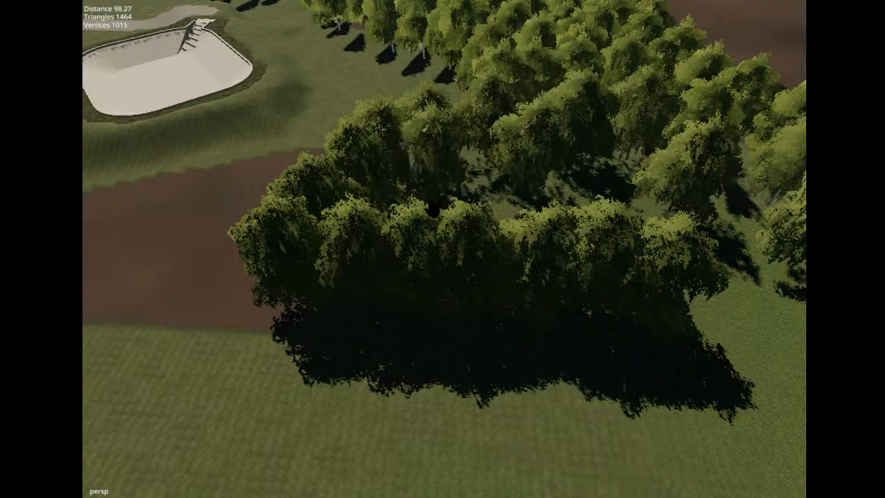
click(596, 207)
click(489, 426)
alt+drag(489, 427, 395, 488)
alt+drag(369, 428, 351, 430)
click(393, 198)
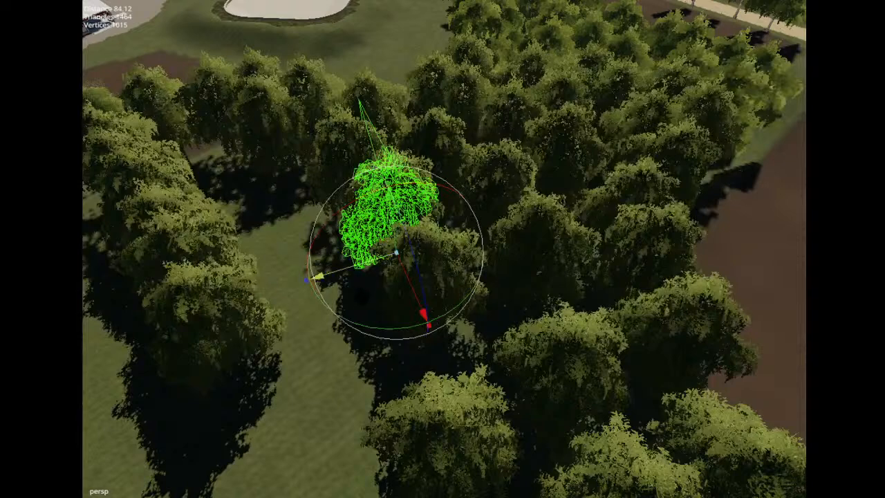
key(ctrl+b)
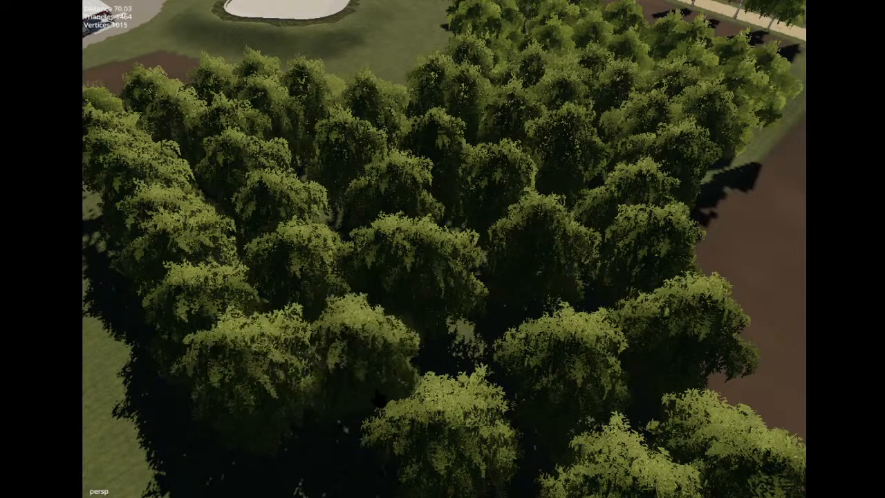
click(483, 378)
click(367, 463)
Examine the filled woodland, the soil patch and the long barn from above.
alt+drag(366, 463, 636, 399)
scroll(377, 437, down, 8)
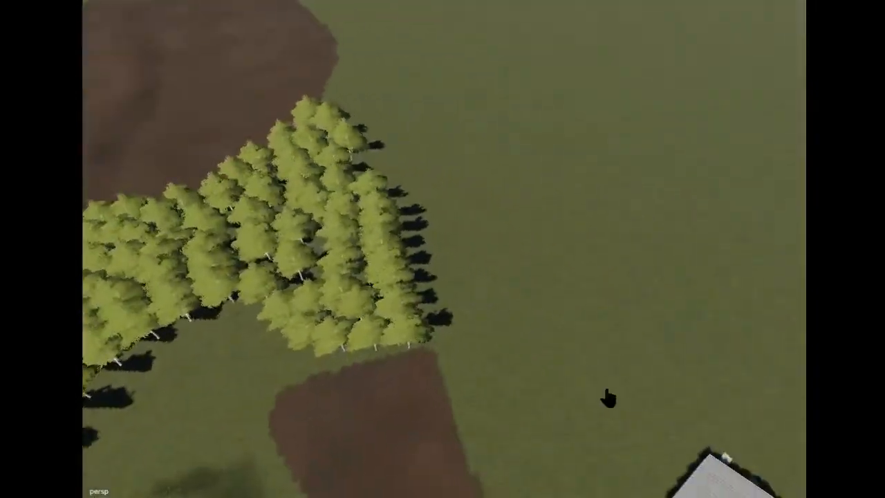
scroll(529, 385, up, 5)
alt+drag(514, 366, 548, 328)
scroll(442, 347, up, 3)
scroll(361, 346, down, 5)
scroll(459, 371, down, 3)
scroll(502, 399, up, 4)
scroll(493, 404, up, 3)
scroll(497, 408, down, 3)
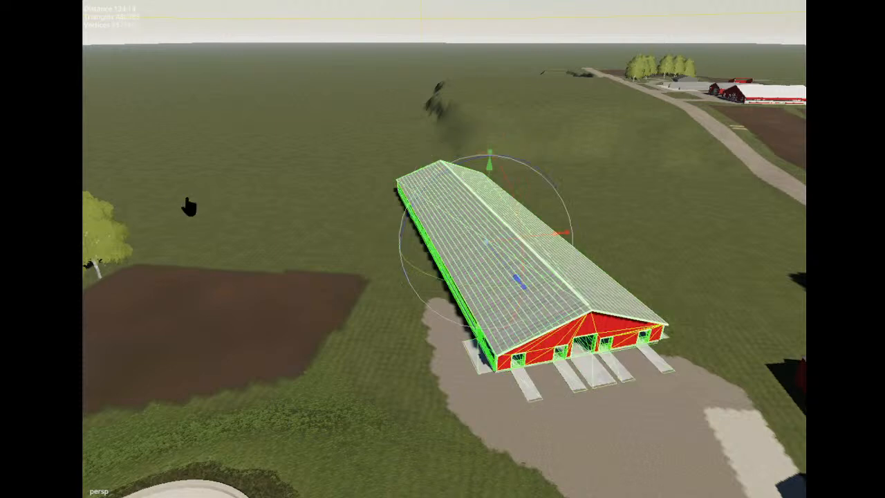
Rotate and nudge the long red barn slightly, and check its alignment with the gravel yard and soil patch.
drag(452, 284, 443, 292)
drag(508, 250, 519, 253)
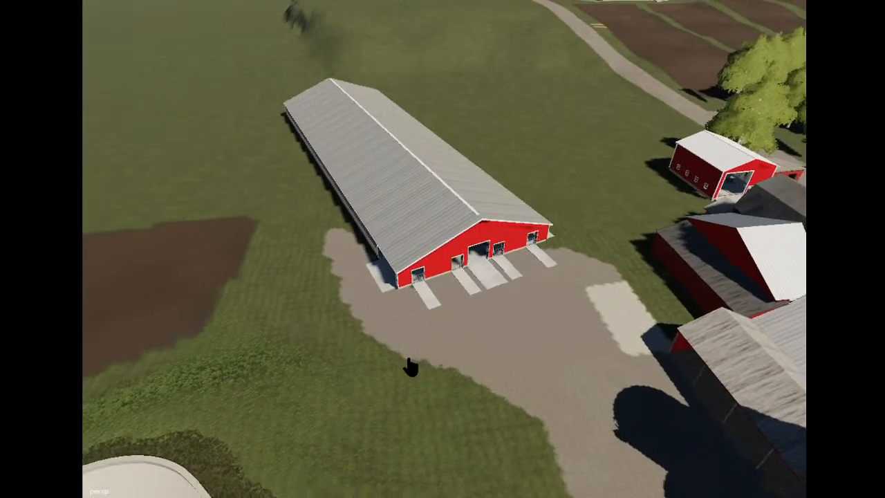
alt+drag(409, 360, 343, 343)
scroll(344, 343, down, 5)
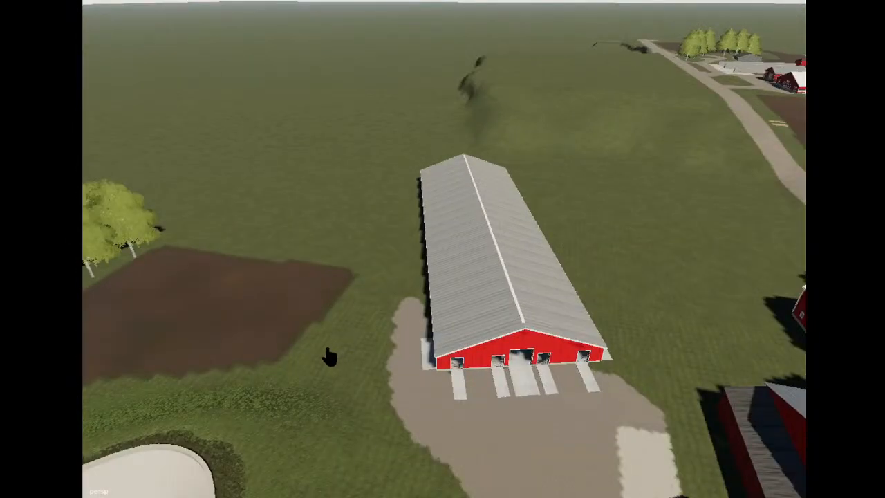
mouse_move(439, 399)
alt+mouse_down()
mouse_move(492, 437)
mouse_move(439, 413)
mouse_move(436, 419)
mouse_move(426, 388)
mouse_move(444, 383)
alt+mouse_up()
alt+middle_drag(444, 381, 450, 380)
alt+drag(450, 380, 464, 347)
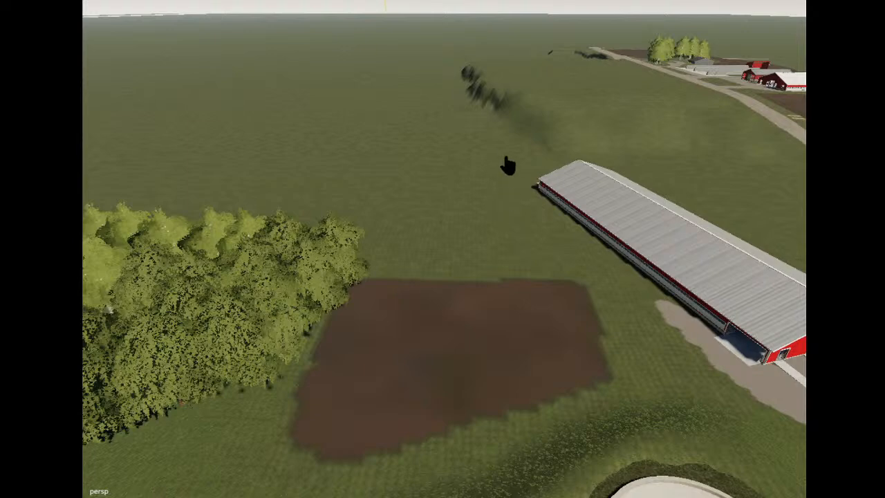
alt+drag(544, 135, 574, 155)
alt+middle_drag(573, 154, 575, 150)
Select the whole long barn, turn its far end away from the soil patch, and align its front with the gravel apron.
click(470, 206)
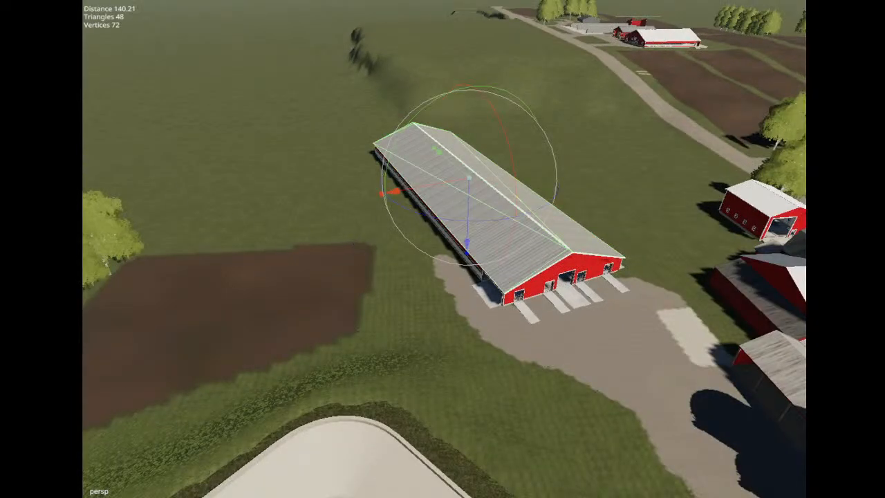
click(41, 141)
drag(452, 248, 438, 246)
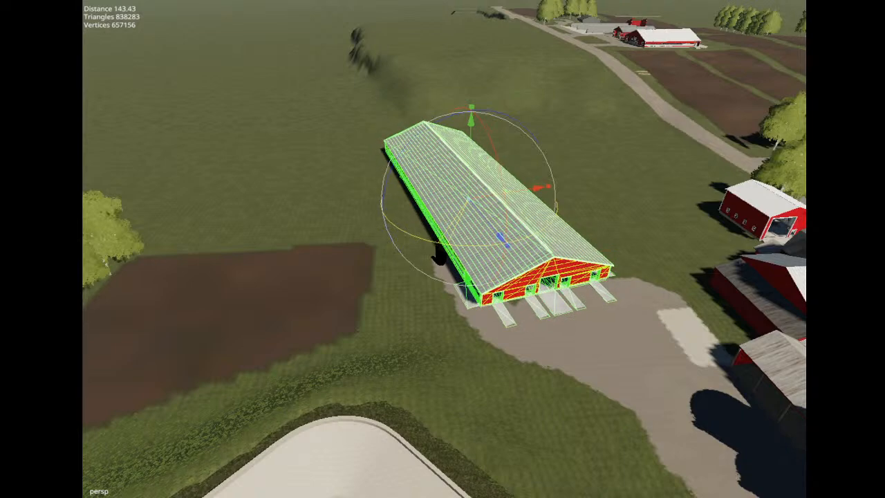
mouse_move(488, 212)
mouse_down()
mouse_move(483, 198)
mouse_move(503, 204)
mouse_up()
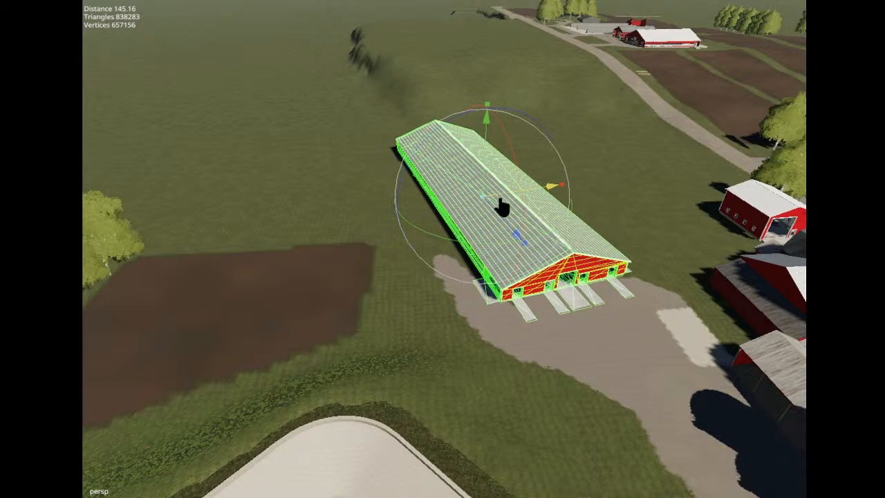
drag(479, 244, 474, 251)
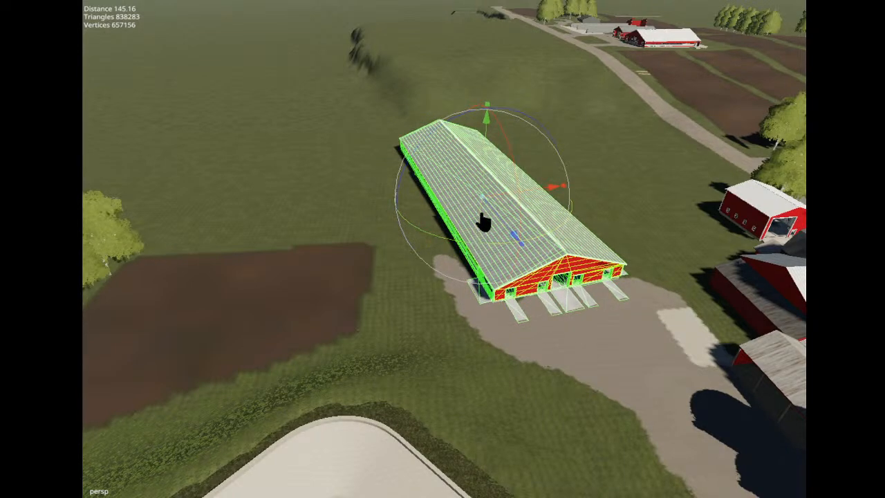
drag(495, 205, 503, 205)
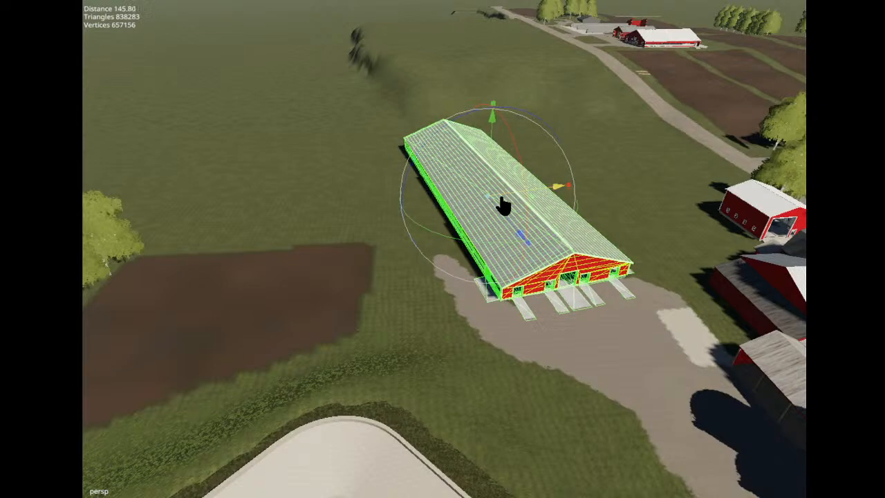
Plant a row of five trees on the grass along the soil patch's outer side, running toward the long barn.
alt+drag(339, 251, 395, 208)
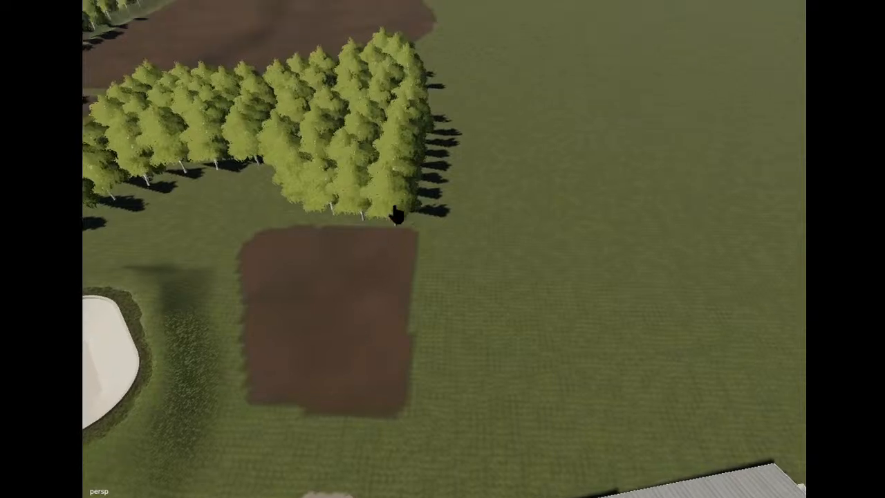
click(394, 207)
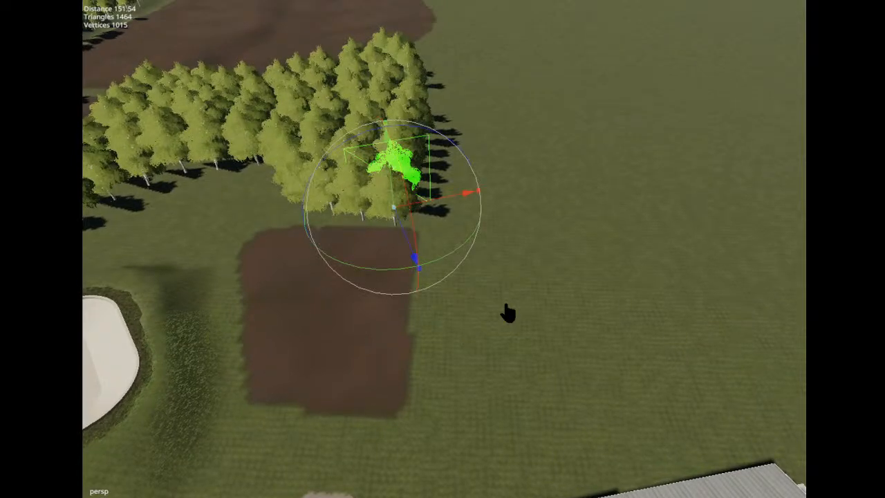
drag(395, 208, 488, 353)
click(490, 352)
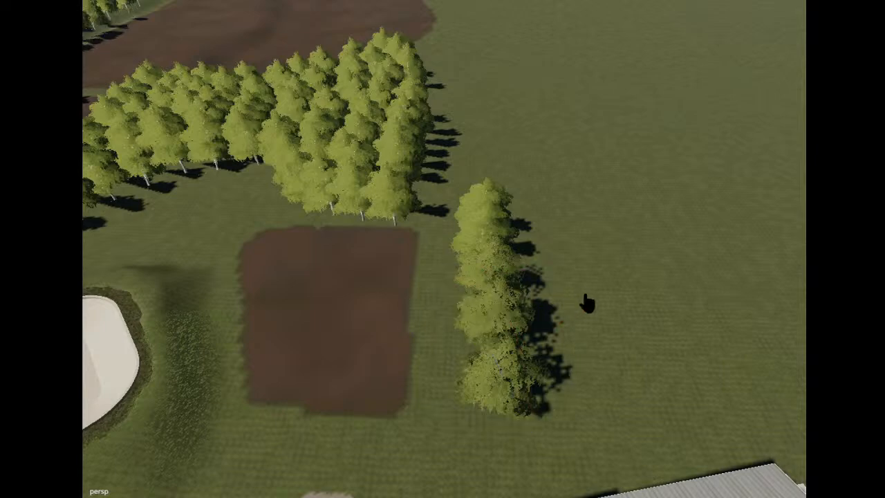
click(587, 302)
Shift the end tree nearest the long barn to adjust its place in the new row.
alt+drag(587, 303, 701, 298)
alt+drag(450, 313, 562, 324)
alt+middle_drag(562, 324, 506, 337)
alt+drag(583, 201, 558, 228)
scroll(583, 261, down, 5)
scroll(583, 260, up, 3)
scroll(558, 227, up, 3)
scroll(560, 222, up, 2)
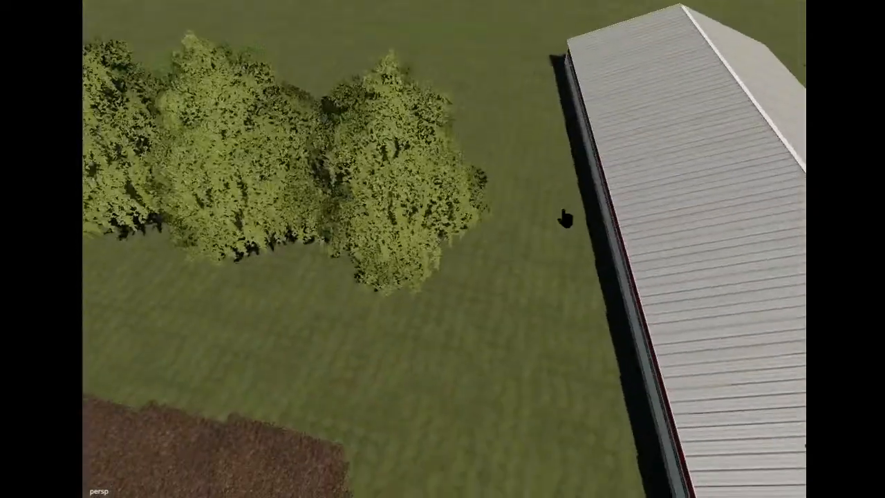
click(408, 200)
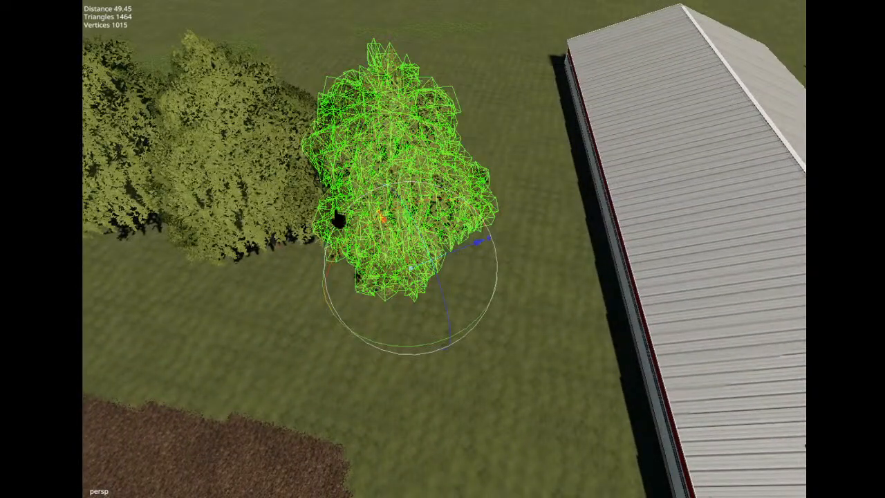
drag(396, 242, 382, 221)
drag(433, 236, 405, 250)
click(508, 273)
alt+drag(446, 278, 484, 262)
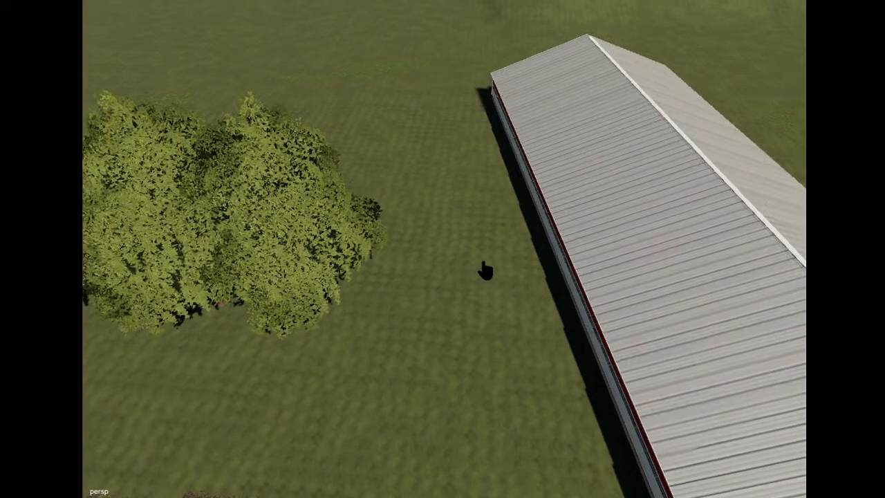
scroll(484, 263, down, 5)
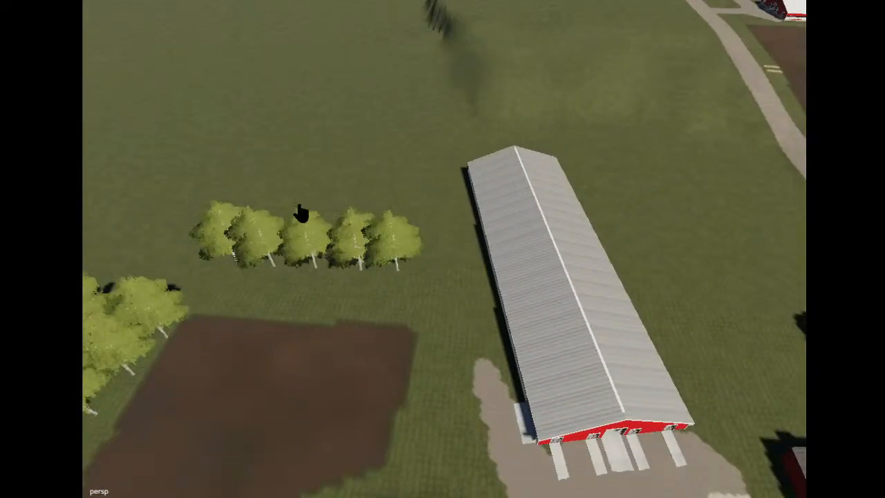
Copy the middle tree of the five-tree row and plant a line of copies running outward across the open grass.
alt+drag(392, 183, 407, 221)
scroll(407, 221, up, 5)
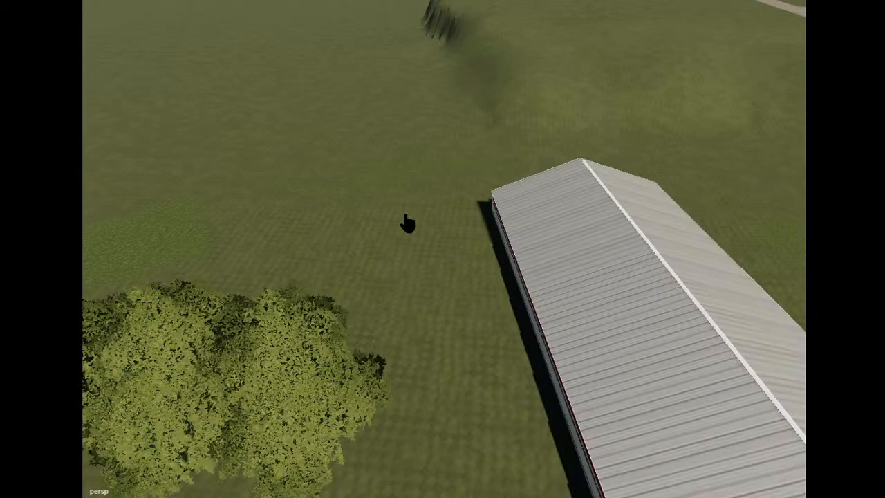
alt+drag(407, 221, 432, 346)
scroll(445, 207, down, 5)
alt+middle_drag(432, 345, 432, 346)
alt+drag(432, 346, 475, 352)
scroll(456, 339, up, 2)
click(421, 242)
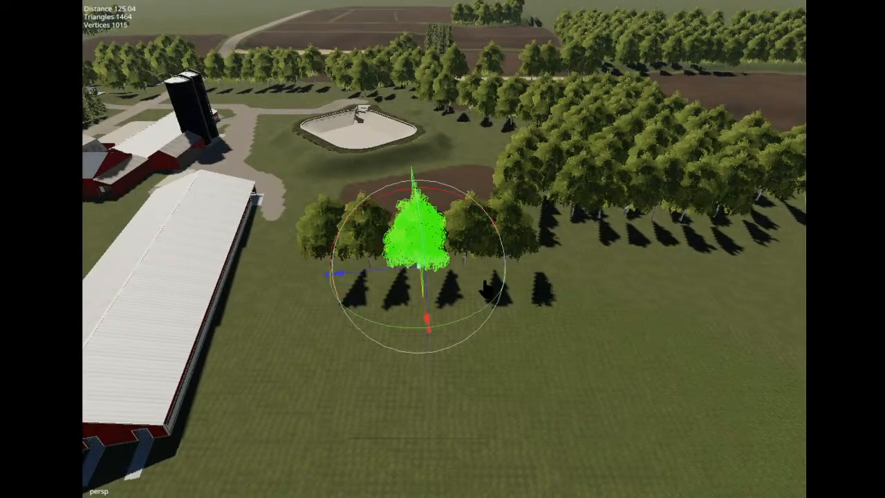
key(ctrl+b)
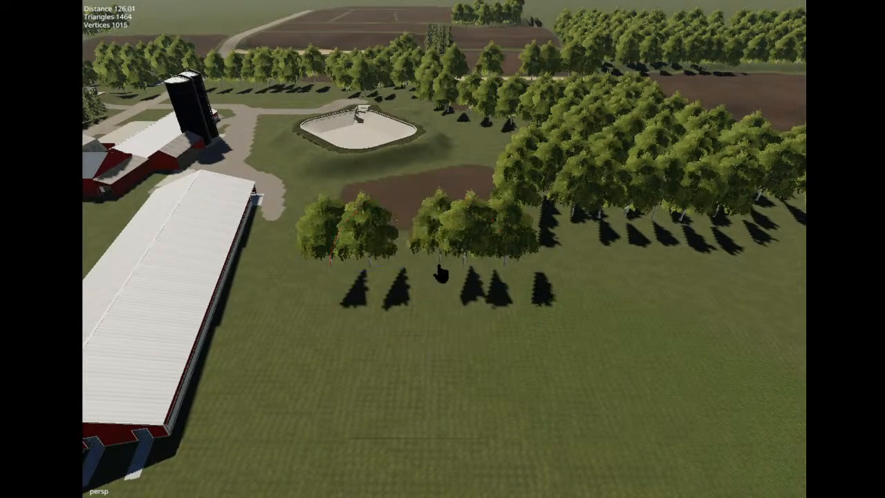
click(418, 269)
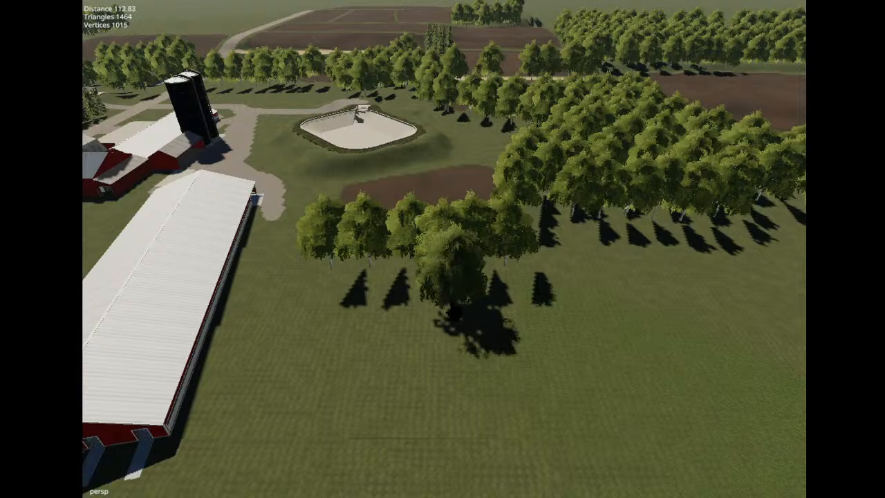
click(451, 305)
click(476, 349)
click(511, 407)
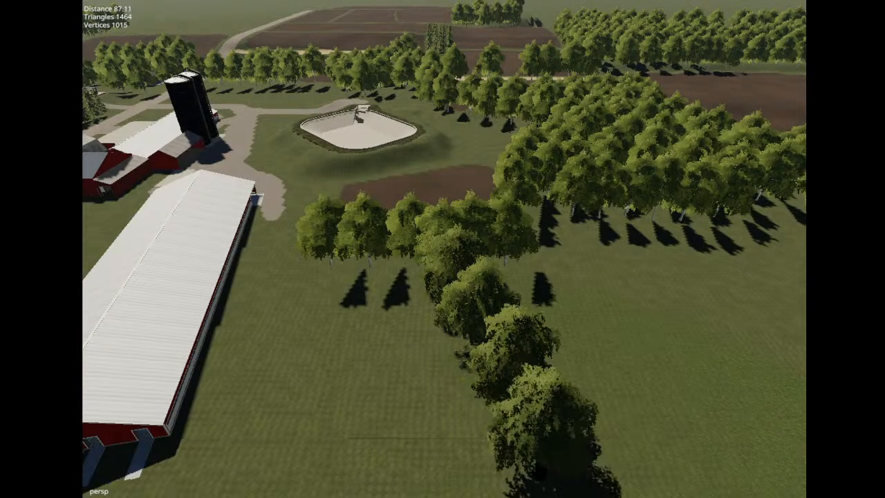
click(542, 488)
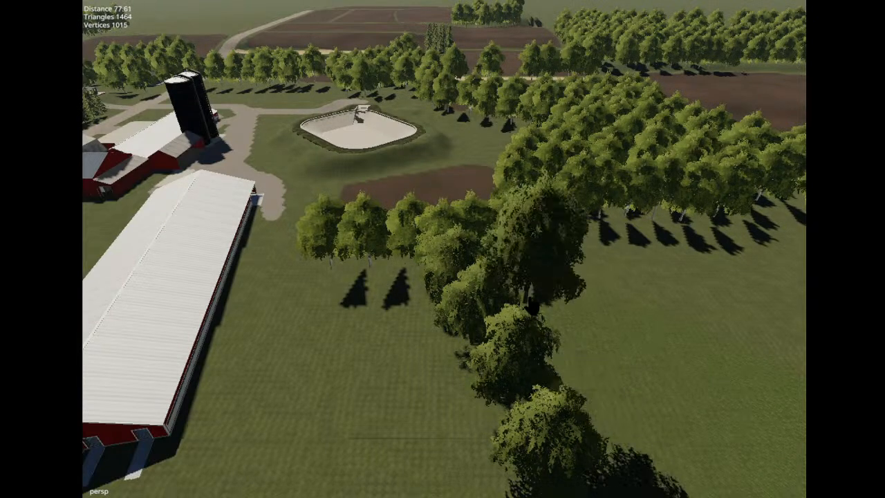
Plant more copies beside the new tree line to start a second line on the side away from the long barn.
click(553, 311)
click(608, 394)
key(Escape)
click(365, 386)
Copy a tree from the new lines and plant a string of copies on the grass toward the existing woodland.
alt+drag(365, 386, 577, 345)
scroll(450, 403, down, 5)
alt+drag(556, 304, 549, 339)
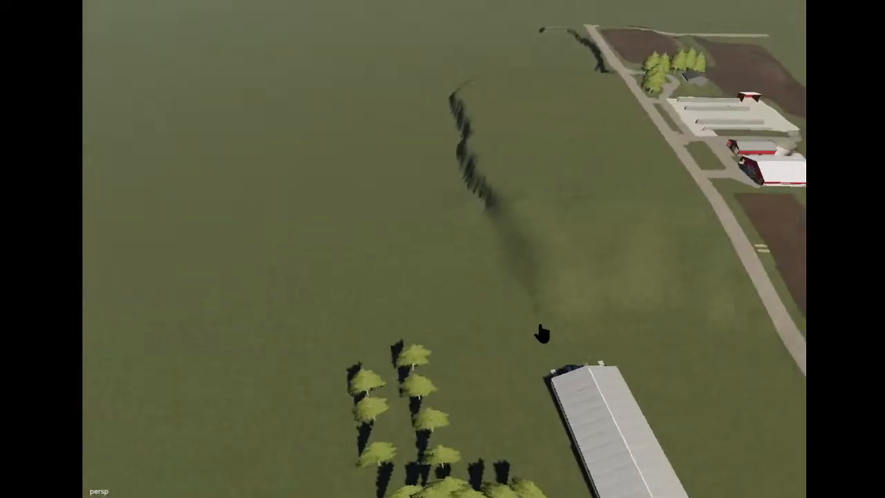
alt+drag(457, 236, 280, 260)
alt+drag(413, 275, 467, 245)
scroll(353, 274, up, 5)
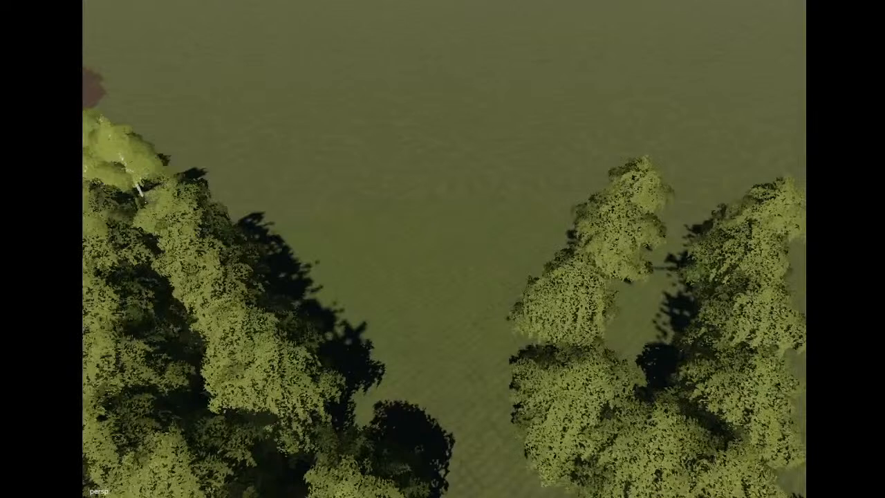
click(556, 401)
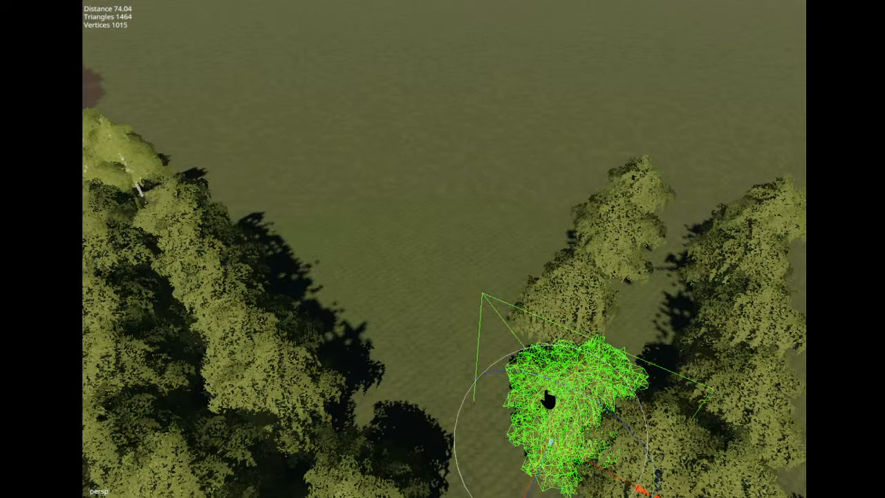
key(ctrl+b)
click(533, 421)
click(478, 367)
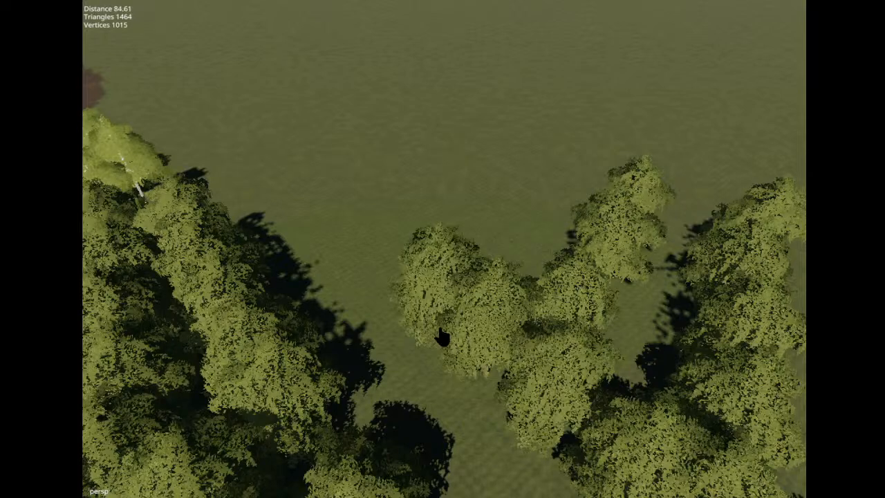
click(441, 335)
click(408, 291)
Fill the open middle of the new grove with more trees and place a single tree beyond its outer edge.
click(470, 259)
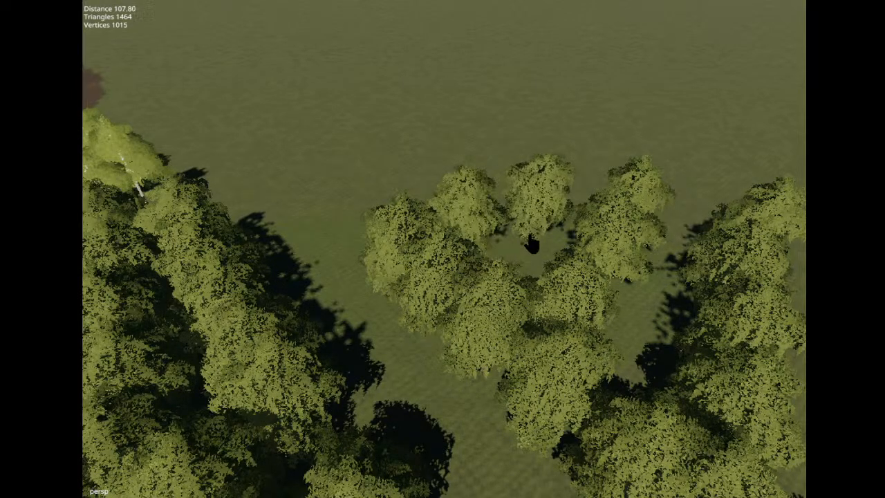
click(544, 251)
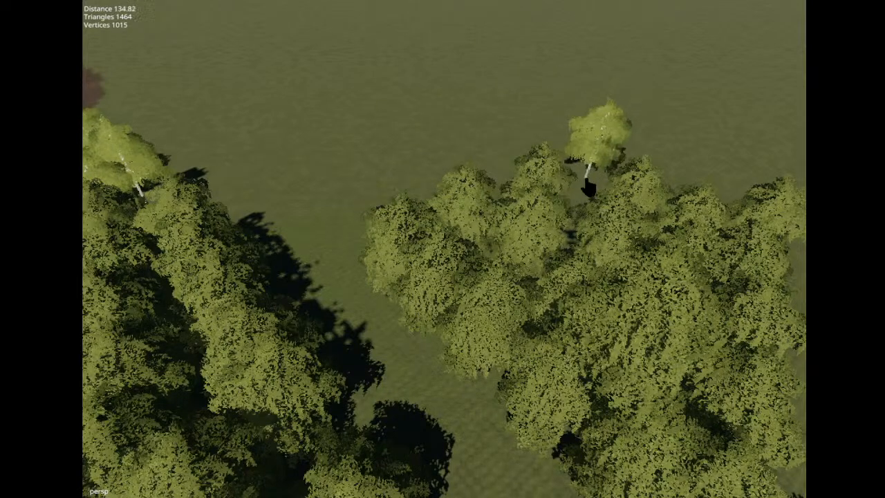
click(593, 177)
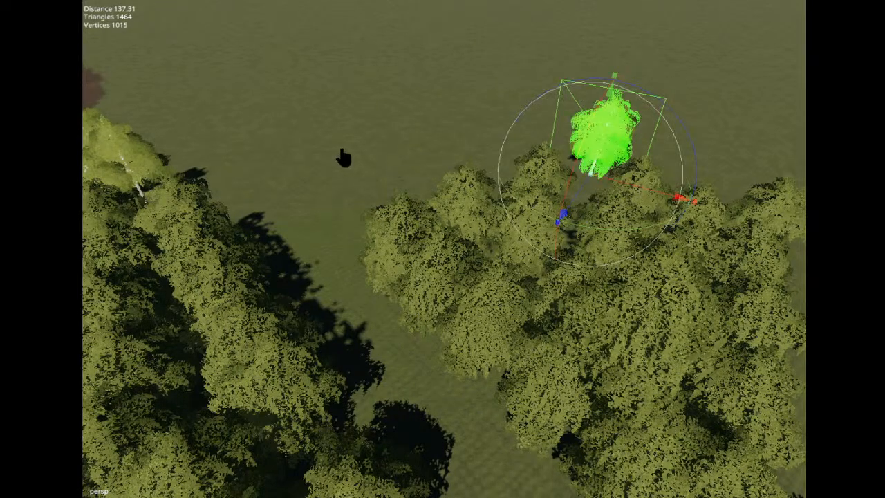
click(342, 156)
Delete the stray tree floating above the canopy of the new grove.
alt+drag(342, 156, 519, 213)
click(438, 309)
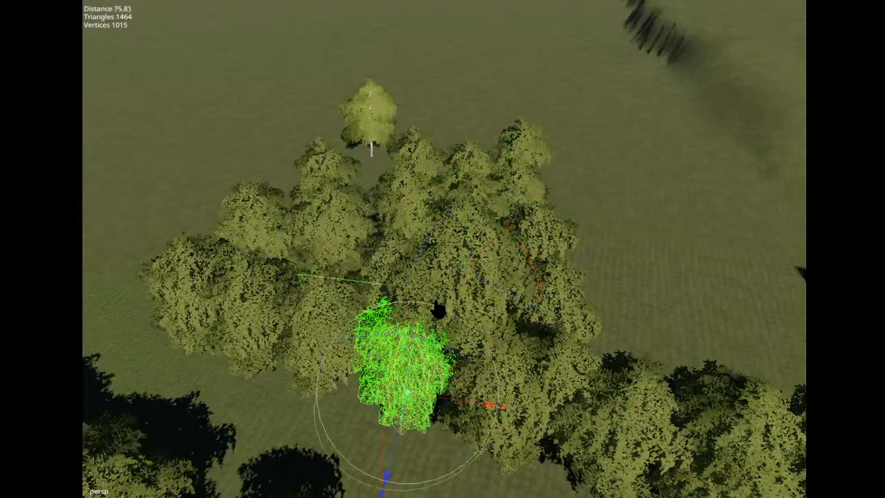
alt+drag(393, 368, 528, 274)
scroll(529, 274, up, 8)
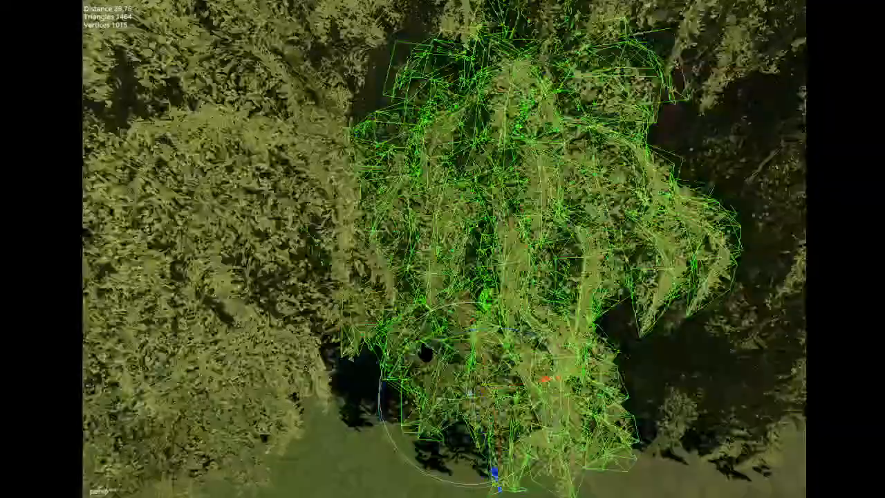
scroll(527, 273, down, 5)
click(518, 85)
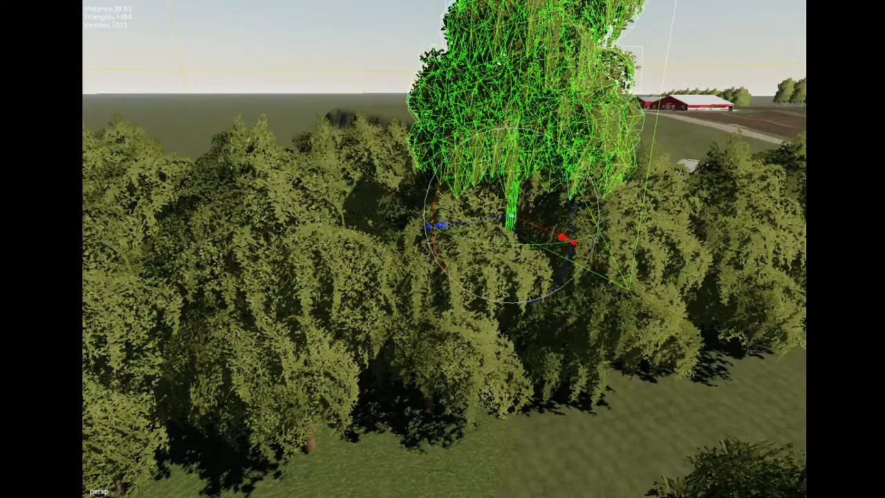
key(Delete)
Examine the gap between the two groves, the soil patch beyond it, and the steep bank in the open field.
alt+drag(200, 241, 498, 293)
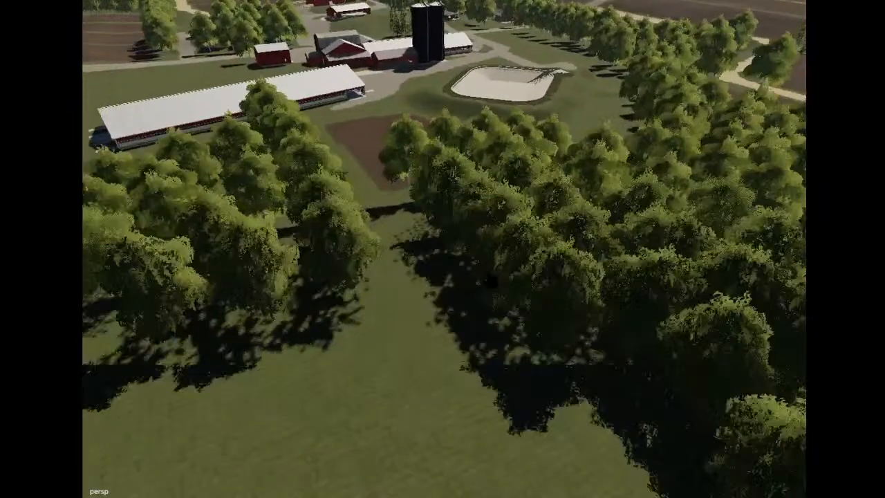
scroll(443, 234, up, 5)
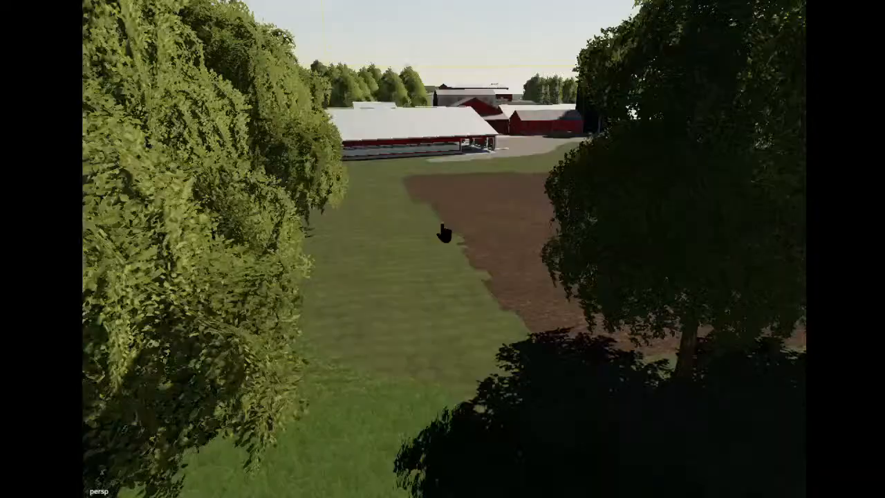
scroll(444, 234, down, 5)
alt+drag(444, 234, 234, 274)
scroll(492, 261, down, 3)
scroll(393, 237, up, 5)
scroll(474, 259, down, 4)
scroll(471, 343, up, 4)
scroll(477, 336, down, 4)
scroll(481, 333, down, 3)
scroll(523, 332, up, 3)
scroll(526, 332, down, 5)
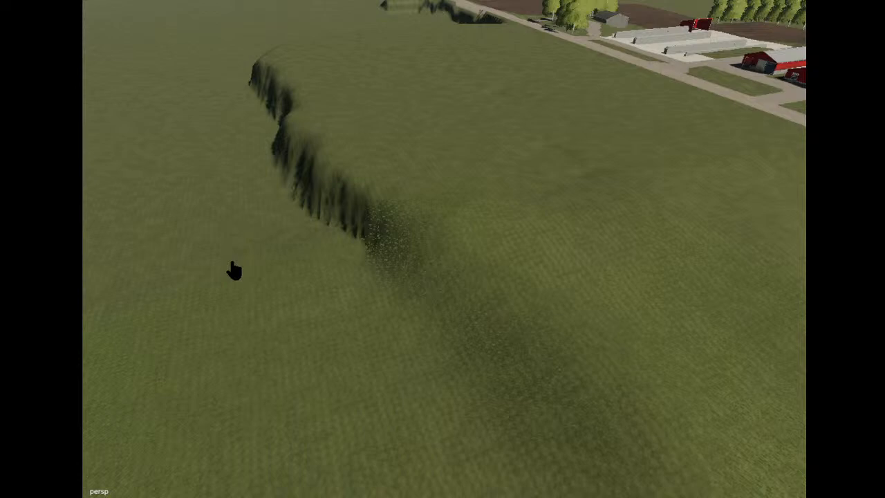
Smooth the steep, dark bank in the grass field beyond the long barn with the terrain brush.
mouse_move(234, 270)
alt+mouse_down()
mouse_move(321, 260)
mouse_move(517, 278)
mouse_move(412, 261)
mouse_move(449, 278)
mouse_move(446, 263)
alt+mouse_up()
scroll(322, 261, down, 5)
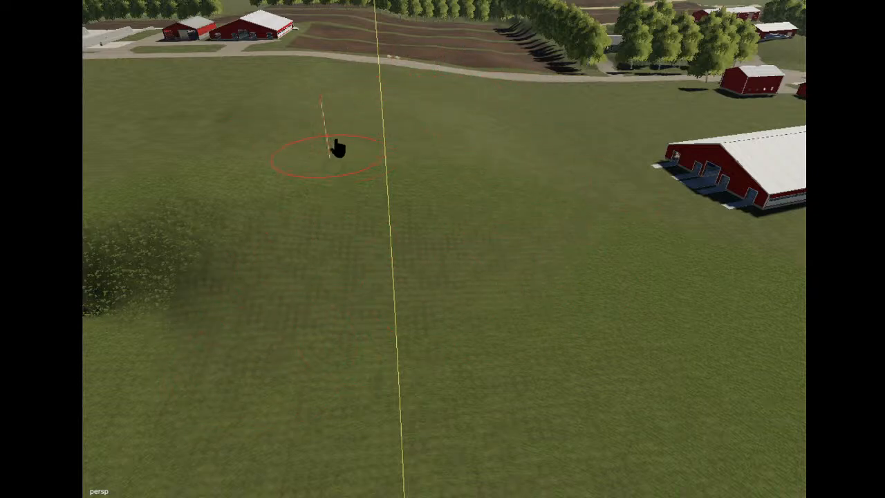
mouse_move(208, 221)
mouse_down()
mouse_move(199, 321)
mouse_move(225, 382)
mouse_move(185, 460)
mouse_move(296, 375)
mouse_up()
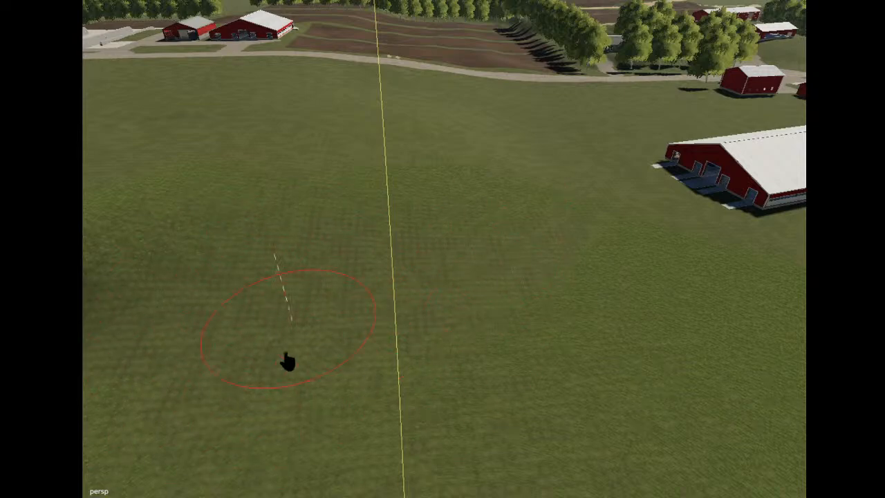
Pick a tree on the grove's barn-facing edge and place it on the grass nearby.
alt+drag(363, 98, 446, 329)
scroll(445, 320, down, 3)
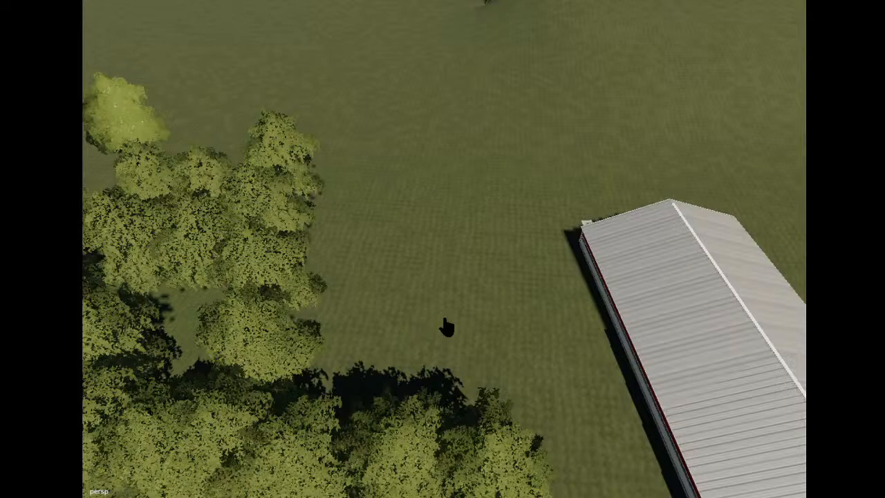
alt+drag(444, 319, 457, 303)
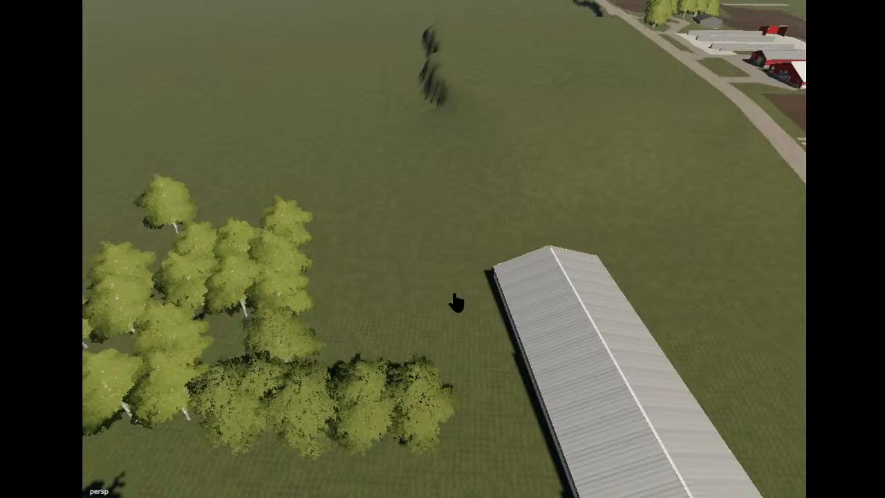
scroll(310, 339, up, 5)
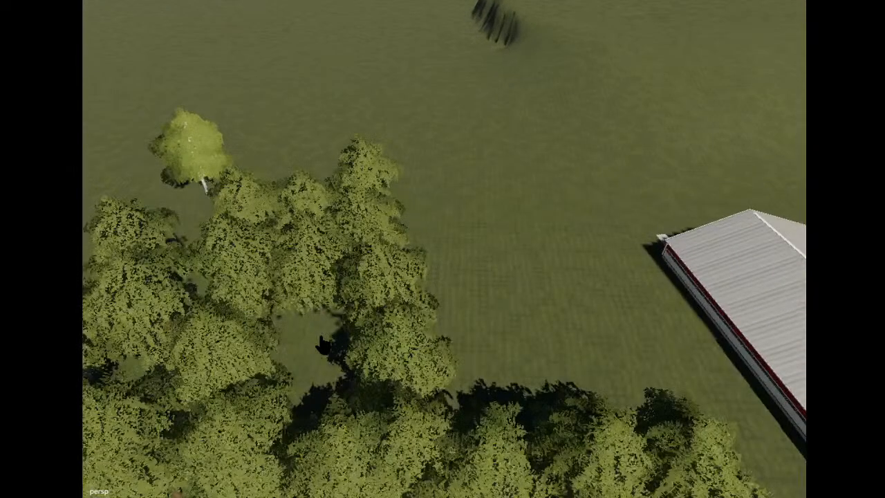
alt+drag(506, 291, 313, 256)
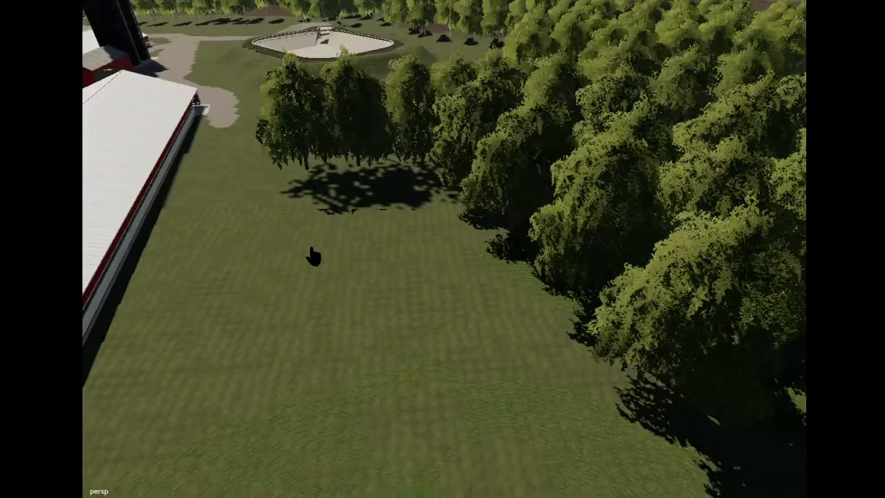
key(ctrl+b)
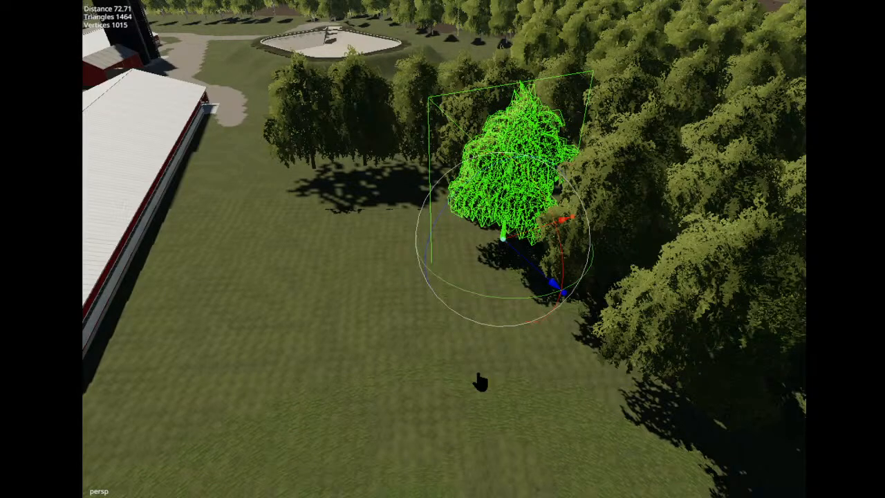
click(376, 321)
Move a tree at the grove's outer edge slightly forward onto the open grass and adjust its position.
scroll(412, 325, up, 8)
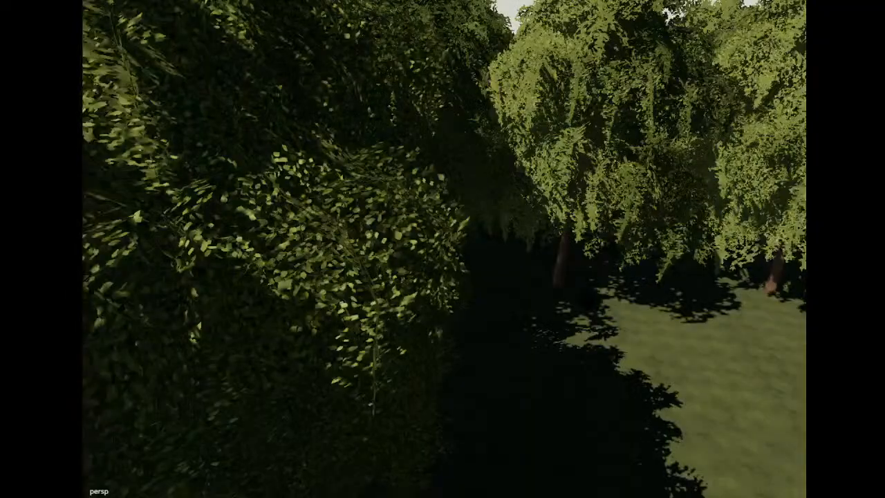
scroll(552, 318, down, 5)
alt+middle_drag(551, 318, 537, 316)
scroll(563, 318, up, 4)
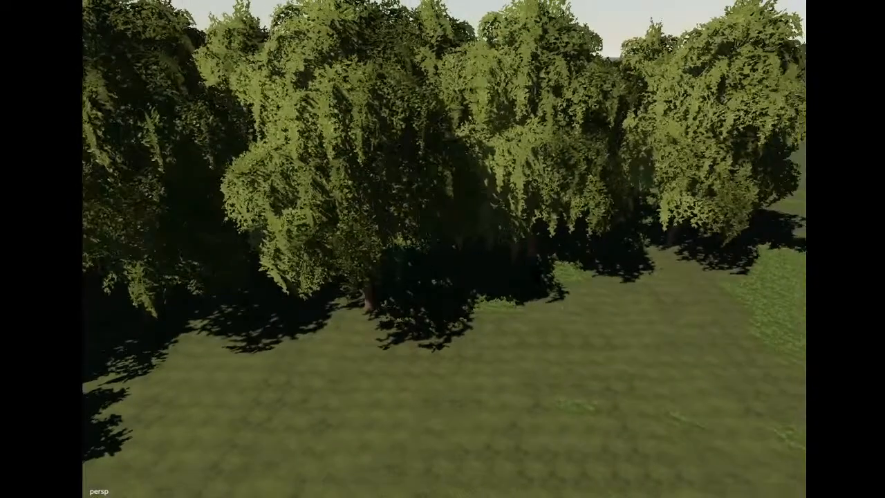
click(541, 138)
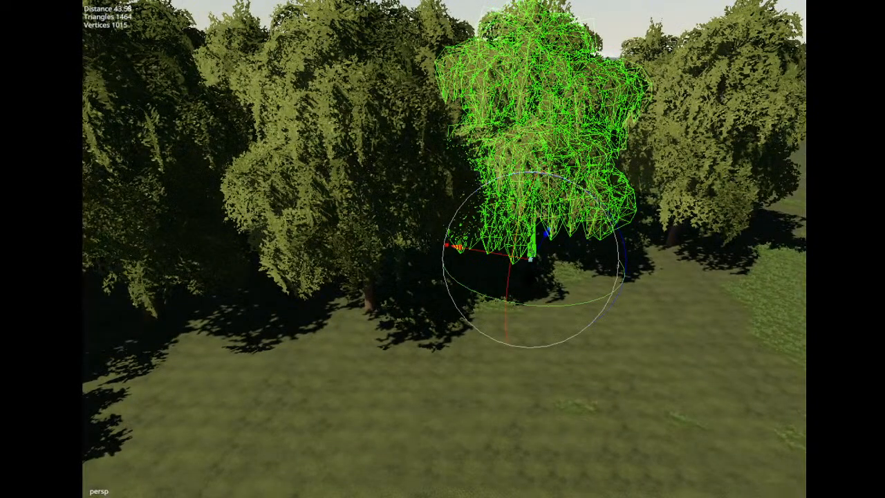
key(ctrl+b)
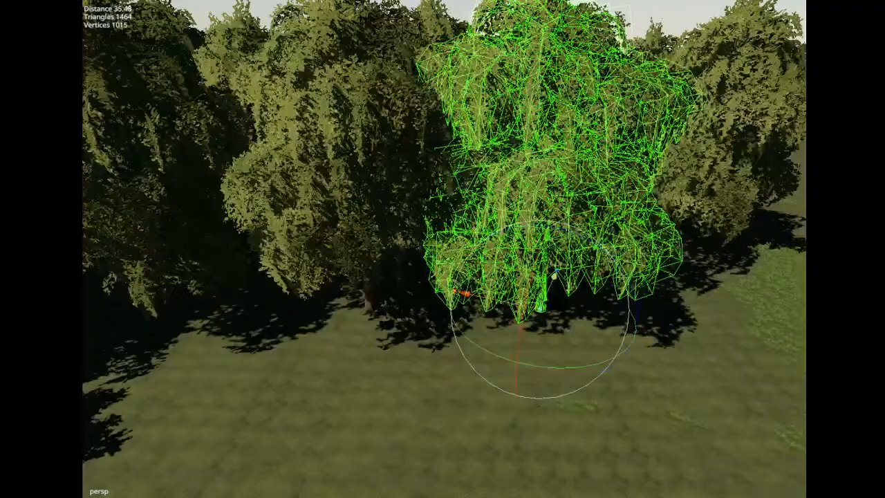
key(ctrl+b)
alt+drag(546, 302, 623, 288)
alt+drag(605, 322, 552, 318)
key(f)
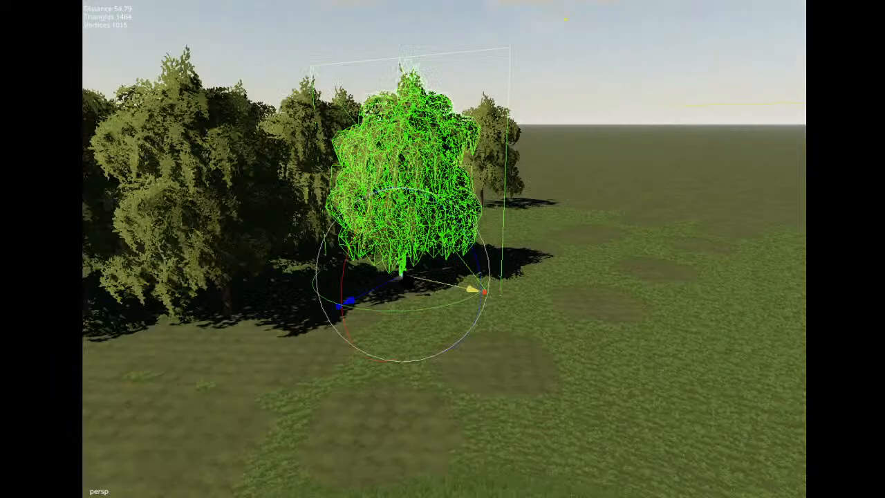
key(ctrl+b)
click(584, 286)
Duplicate the tree at the grove's outer edge and place copies across the open grass beyond the long barn to extend the grove.
alt+drag(583, 287, 310, 372)
click(439, 184)
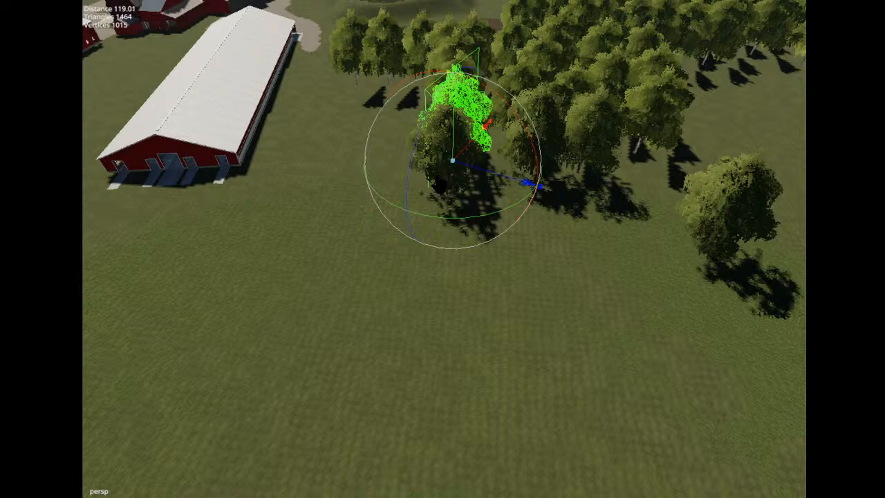
click(450, 203)
key(ctrl+d)
key(ctrl+b)
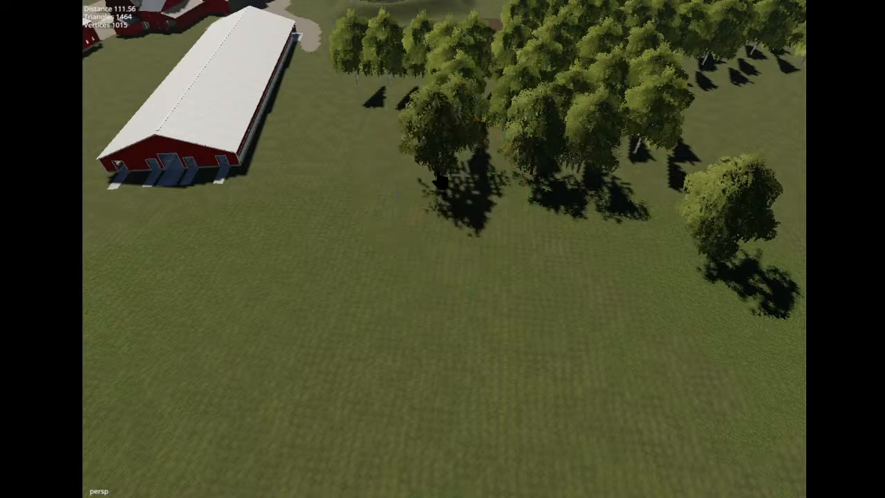
click(458, 232)
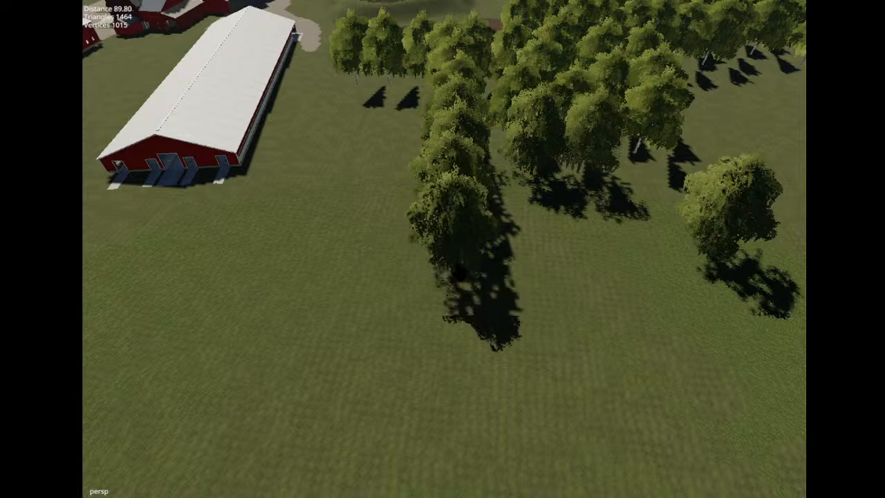
click(466, 273)
click(460, 348)
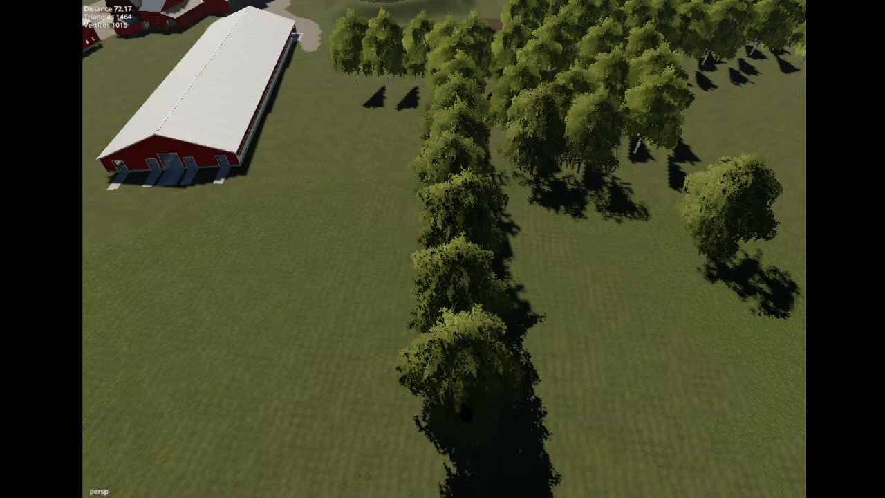
click(456, 423)
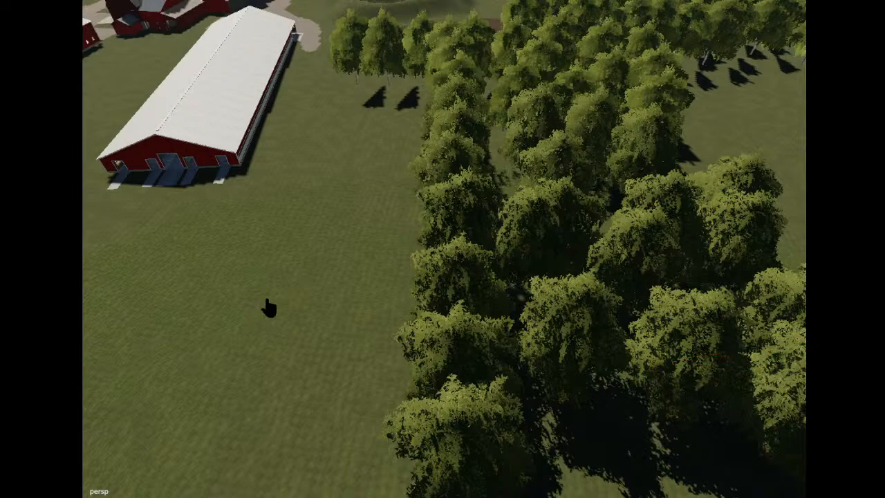
Duplicate the grove's outermost corner tree and place copies beside it to lengthen that edge across the grass.
alt+drag(267, 301, 534, 344)
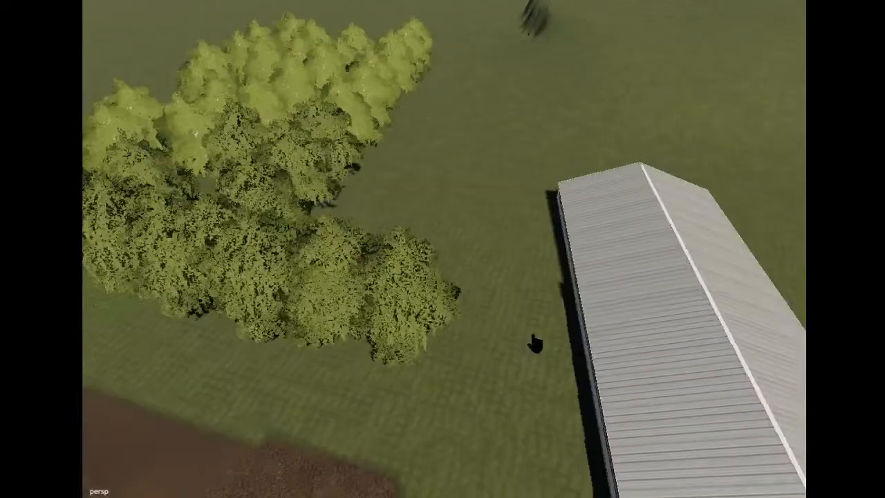
scroll(535, 343, down, 2)
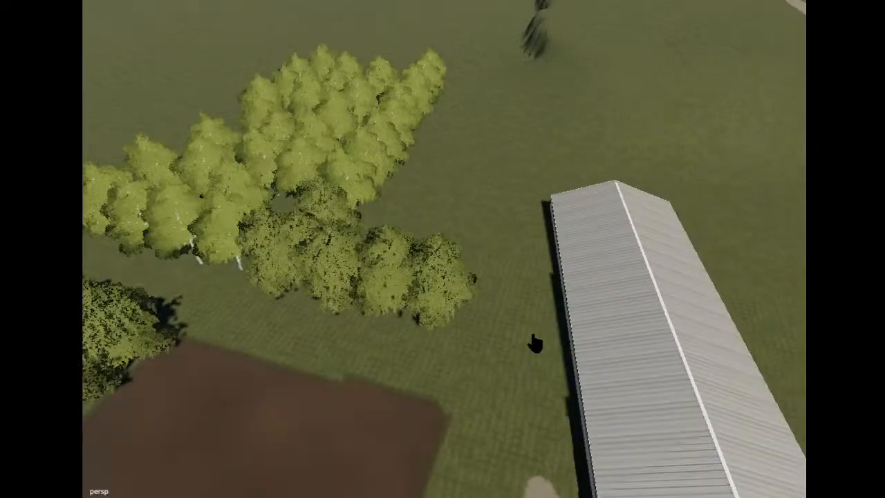
alt+drag(535, 343, 389, 355)
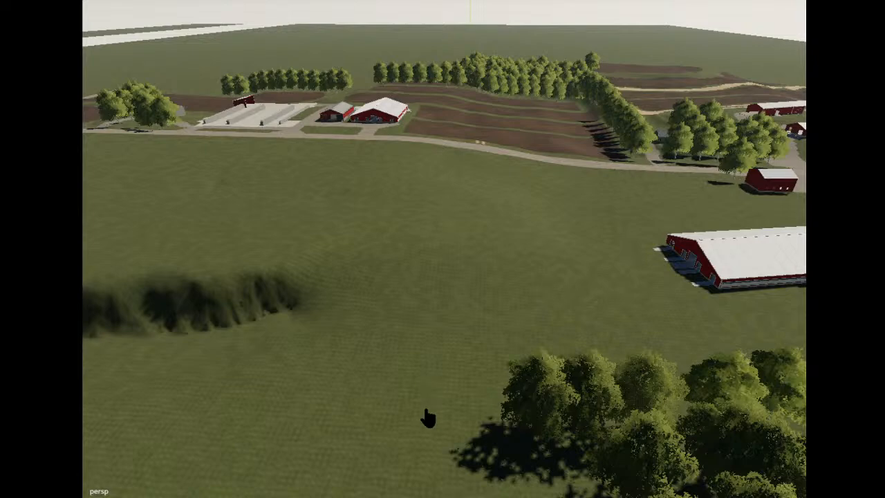
alt+drag(426, 413, 450, 427)
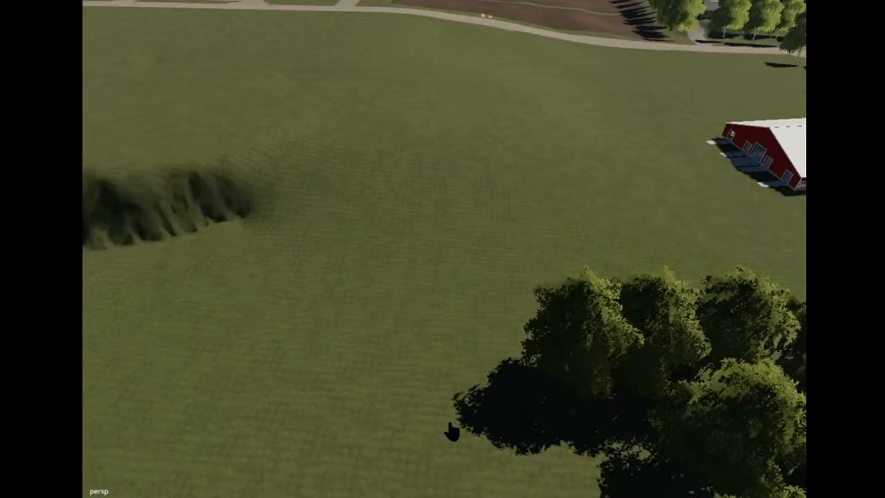
scroll(451, 432, up, 1)
click(588, 342)
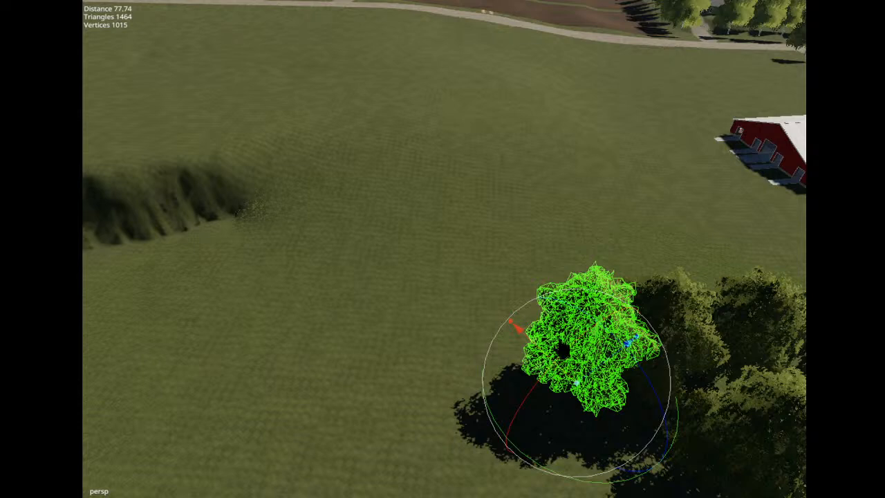
key(ctrl+d)
key(ctrl+b)
click(466, 382)
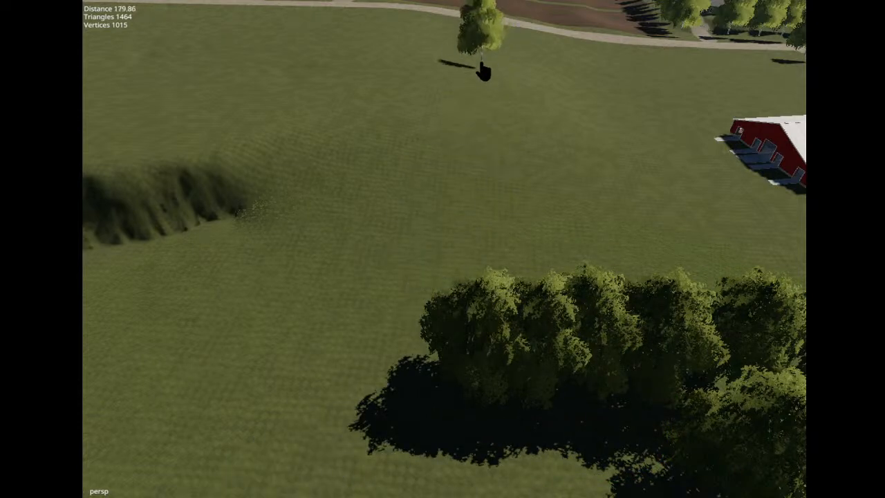
Place a row of tree copies across the grass beyond the barn's end, from near the road back towards the grove, and discard the leftover copy.
click(482, 64)
click(480, 91)
click(480, 125)
click(478, 164)
click(477, 251)
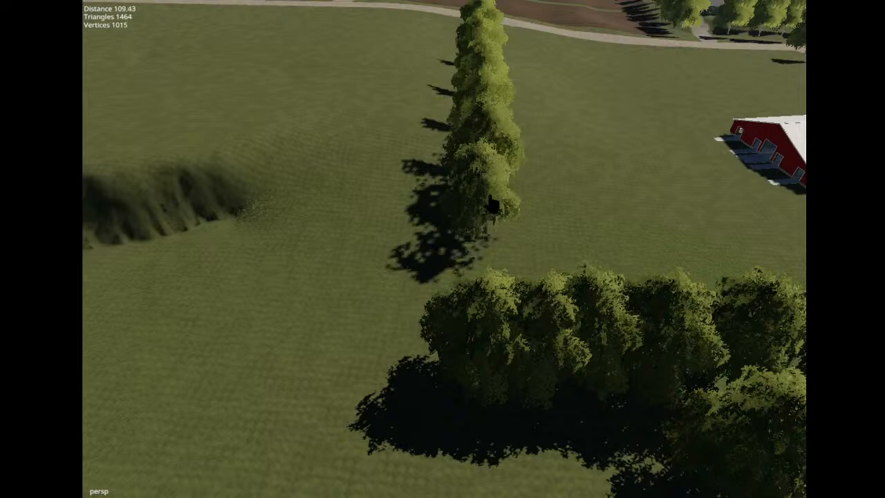
key(Escape)
key(Delete)
Copy the tree at the row's grove-facing end and fill the gap between the row and the grove with copies.
alt+drag(488, 215, 528, 236)
click(398, 243)
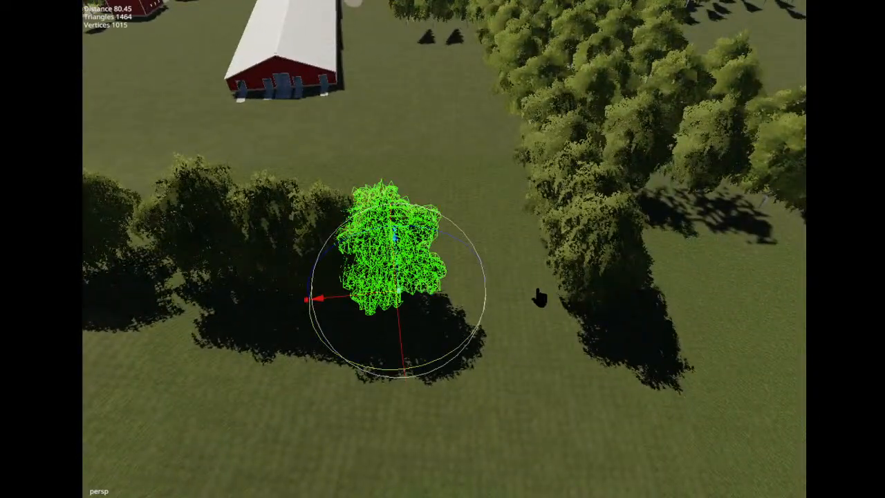
key(ctrl+b)
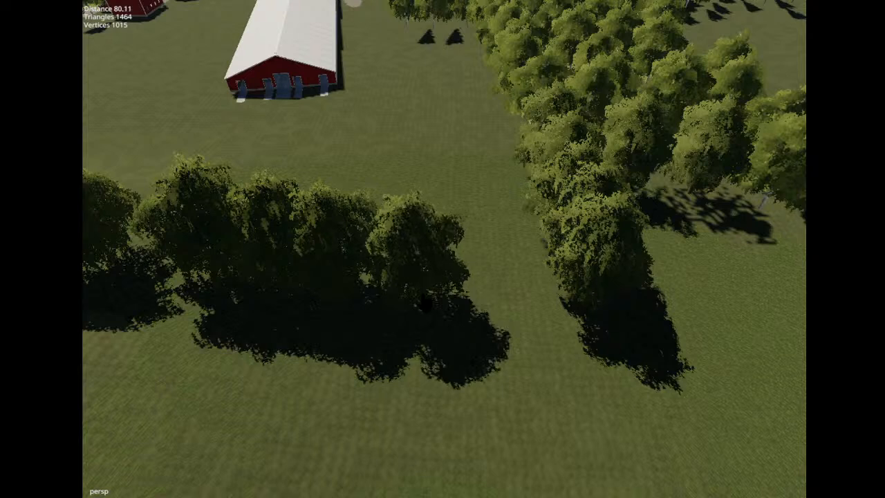
click(428, 302)
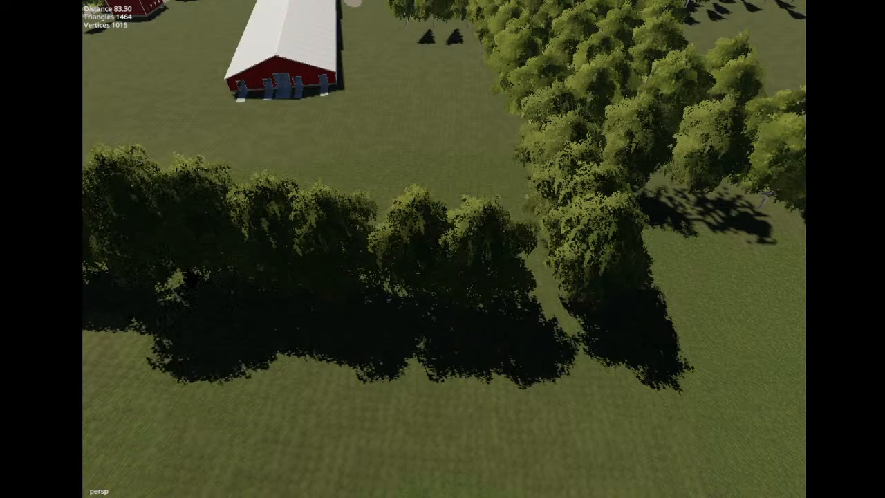
click(689, 255)
click(617, 413)
Copy a tree near the row's road-facing end and place it in the gap beside the neighbouring tree.
alt+drag(616, 413, 606, 385)
scroll(606, 385, up, 3)
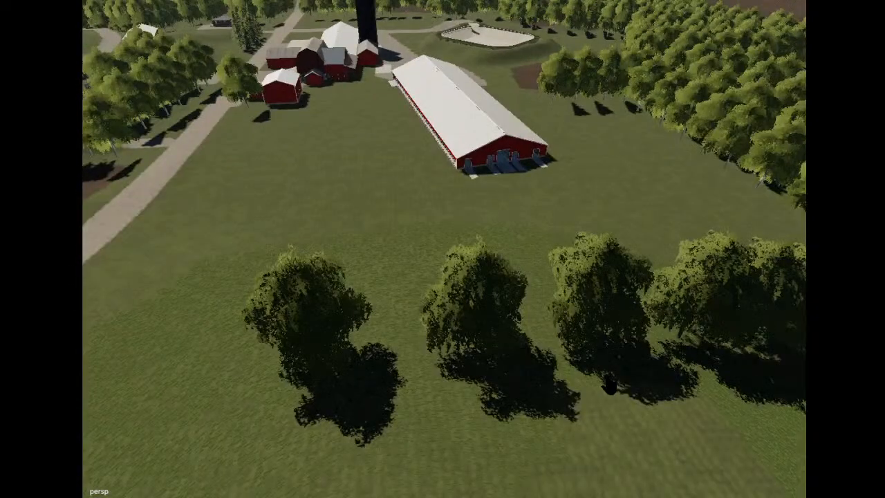
alt+middle_drag(610, 388, 645, 393)
alt+drag(645, 393, 603, 273)
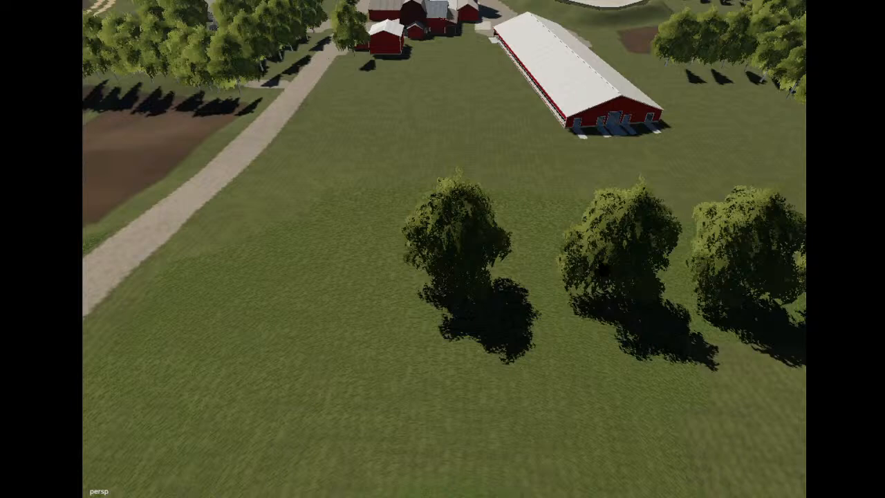
click(603, 273)
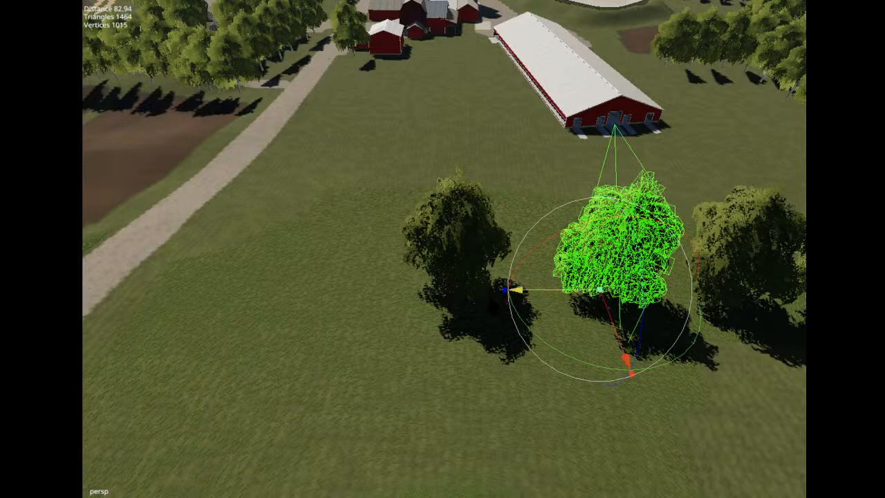
click(366, 453)
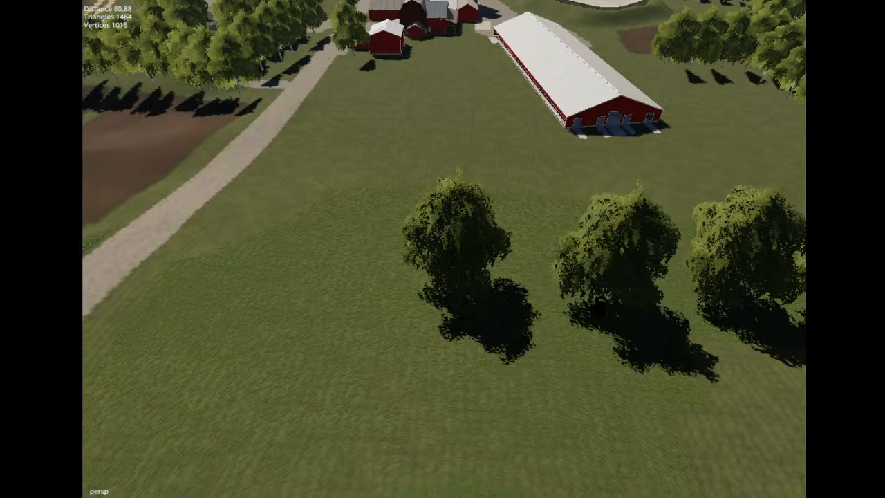
click(538, 307)
Examine the farmyard, the long barn and the tree lines enclosing the grass field.
alt+middle_drag(345, 320, 312, 322)
alt+drag(311, 323, 496, 306)
scroll(478, 281, up, 3)
scroll(585, 304, up, 3)
scroll(585, 305, down, 4)
scroll(497, 308, down, 3)
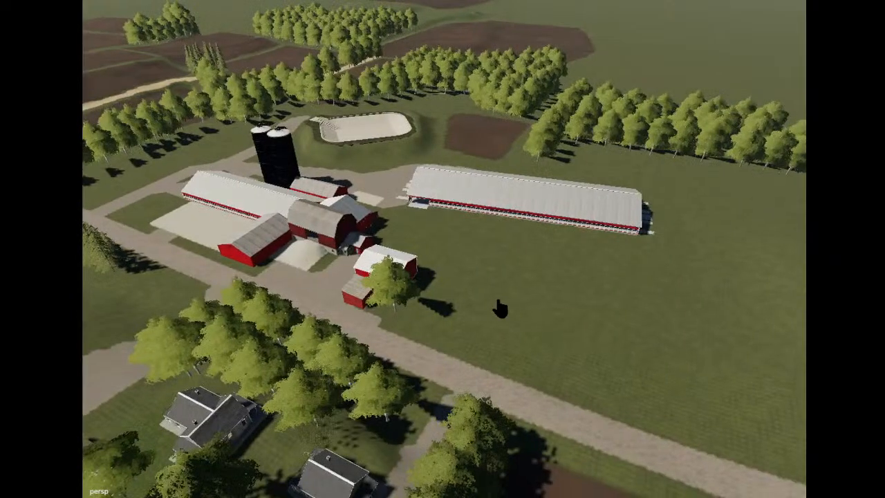
alt+drag(499, 309, 556, 314)
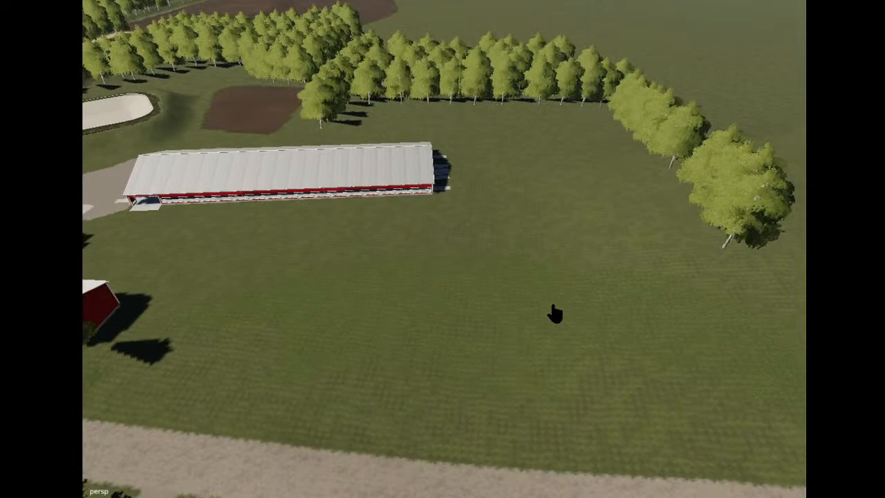
alt+drag(555, 314, 565, 289)
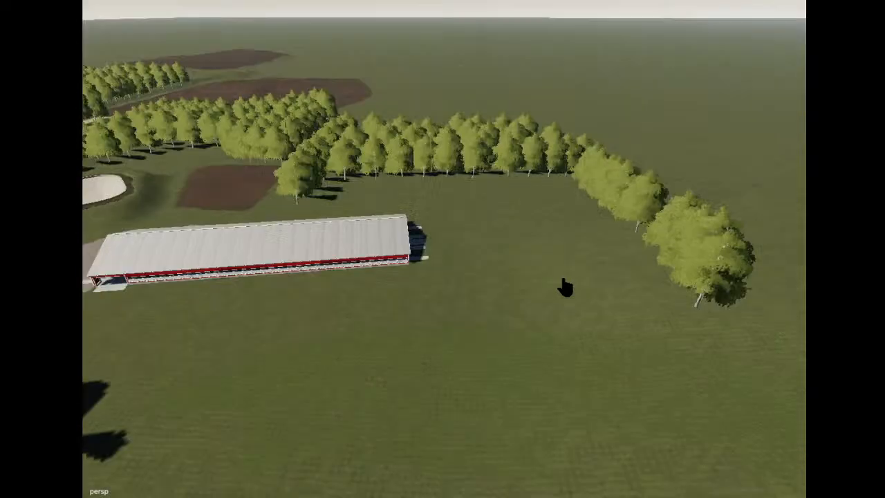
scroll(565, 287, up, 3)
scroll(564, 287, down, 3)
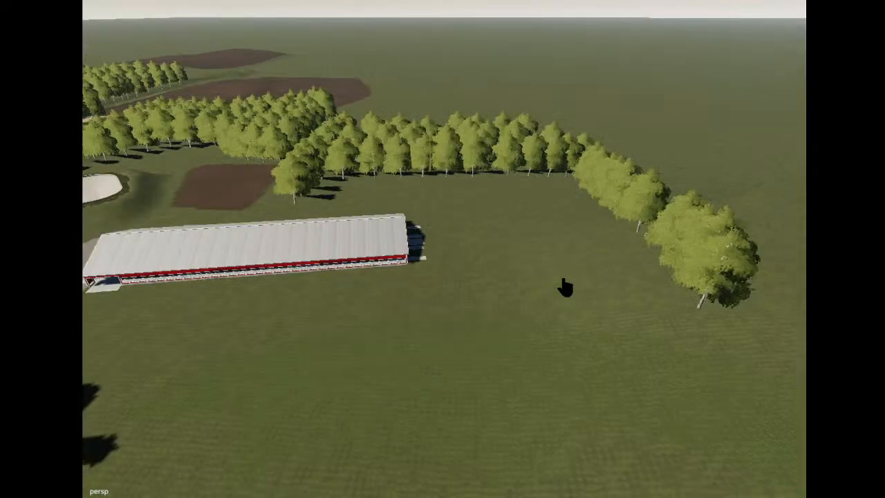
alt+right_drag(565, 288, 472, 205)
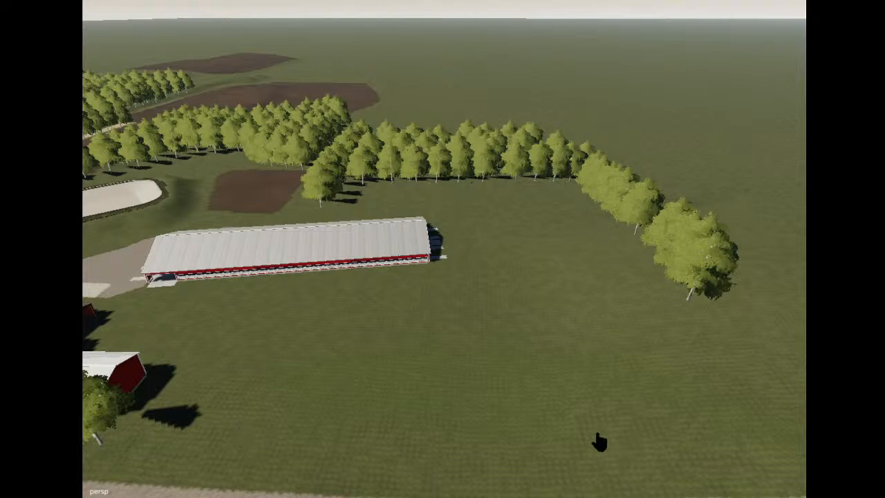
Paint a strip of brown soil on the grass between the woodland edge and the long barn.
alt+drag(384, 327, 622, 369)
scroll(429, 312, up, 2)
alt+middle_drag(623, 369, 634, 376)
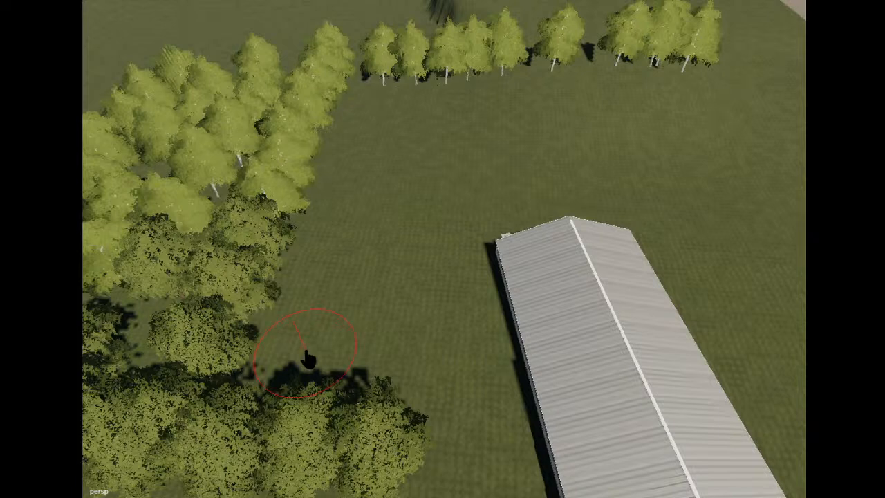
alt+drag(443, 138, 241, 150)
alt+middle_drag(242, 150, 246, 117)
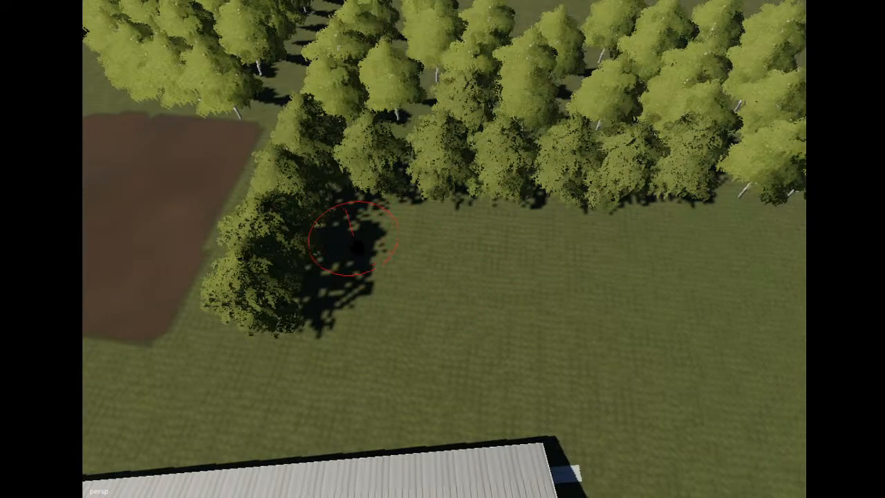
mouse_move(371, 254)
mouse_down()
mouse_move(610, 253)
mouse_move(670, 272)
mouse_move(753, 360)
mouse_move(784, 417)
mouse_move(788, 450)
mouse_up()
Try to paint the soil strip past the barn's end and around towards the road, hooking back alongside it.
alt+drag(160, 5, 530, 63)
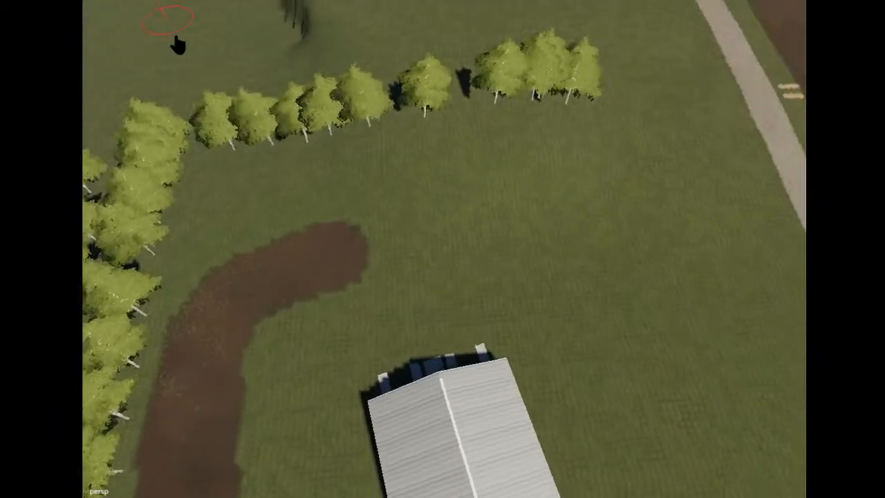
mouse_move(360, 249)
mouse_down()
mouse_move(581, 257)
mouse_move(619, 293)
mouse_move(722, 439)
mouse_up()
mouse_move(296, 15)
alt+mouse_down()
mouse_move(398, 95)
mouse_move(417, 224)
mouse_move(448, 234)
mouse_move(468, 225)
mouse_move(487, 172)
mouse_move(351, 156)
alt+mouse_up()
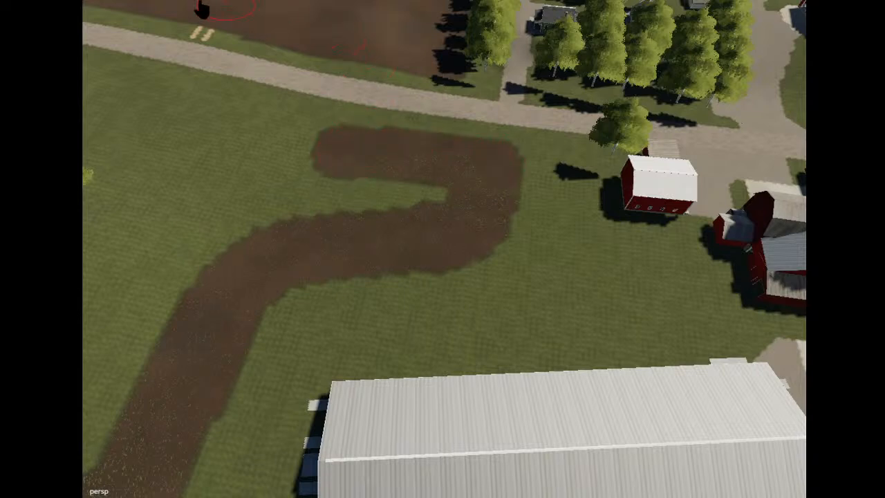
alt+drag(191, 24, 339, 65)
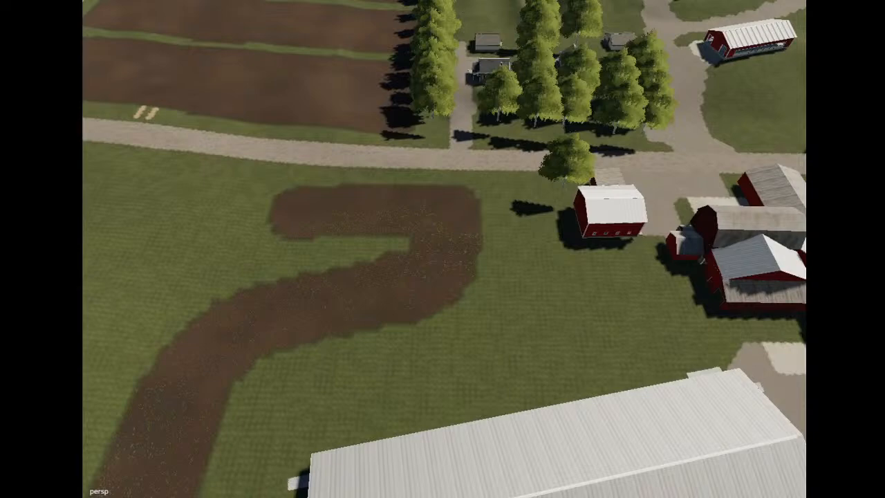
alt+drag(360, 127, 259, 110)
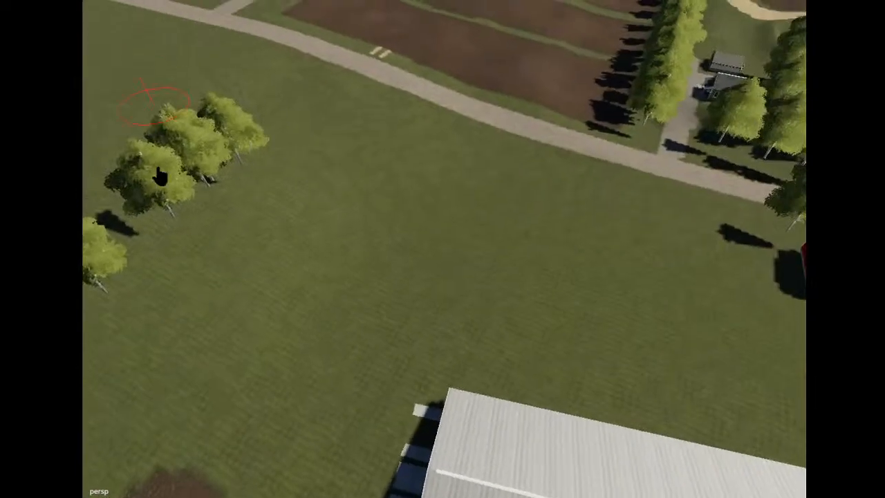
Paint a soil strip from the barn's end to the road, loop it back towards the tree row and fill the enclosed grass.
mouse_move(208, 469)
mouse_down()
mouse_move(228, 431)
mouse_move(249, 332)
mouse_move(266, 313)
mouse_move(538, 246)
mouse_move(567, 195)
mouse_up()
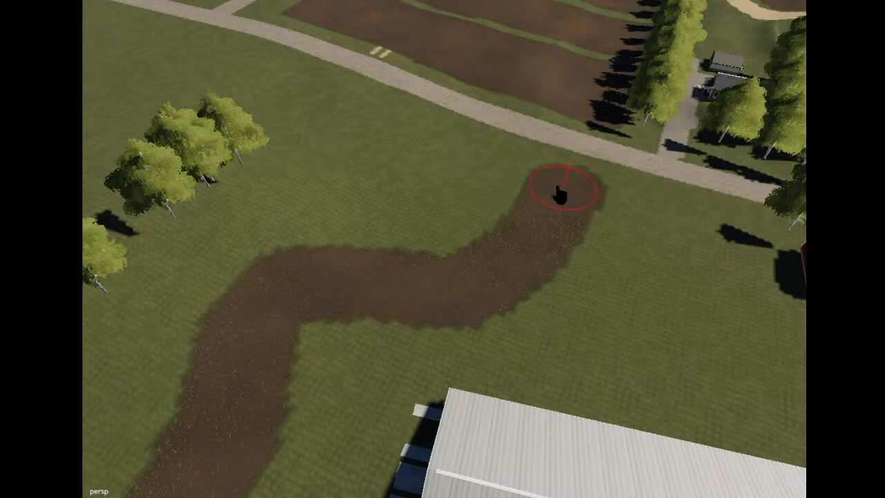
mouse_move(559, 196)
mouse_down()
mouse_move(338, 134)
mouse_move(300, 170)
mouse_up()
mouse_move(267, 251)
mouse_down()
mouse_move(367, 192)
mouse_move(401, 204)
mouse_move(360, 233)
mouse_move(424, 242)
mouse_up()
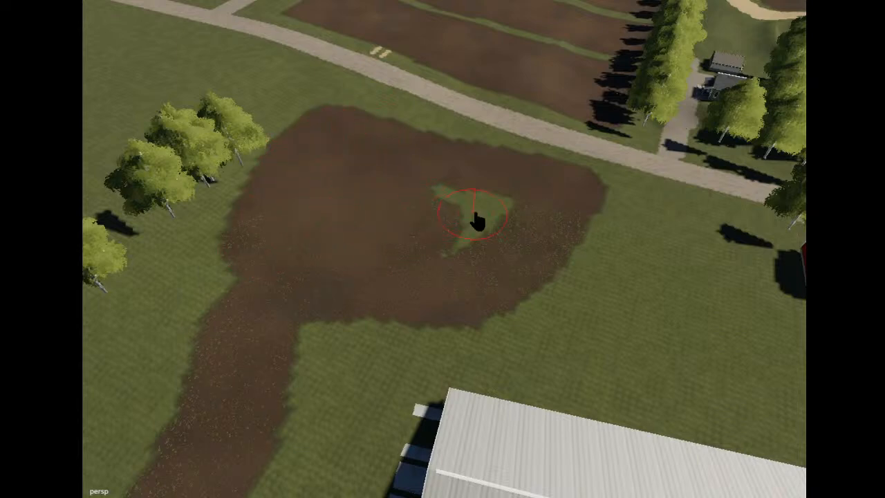
drag(473, 214, 457, 215)
Widen the soil field up to the tree row and woodland edge, filling the grass towards the barn's end.
mouse_move(356, 132)
alt+mouse_down()
mouse_move(284, 101)
mouse_move(198, 99)
alt+mouse_up()
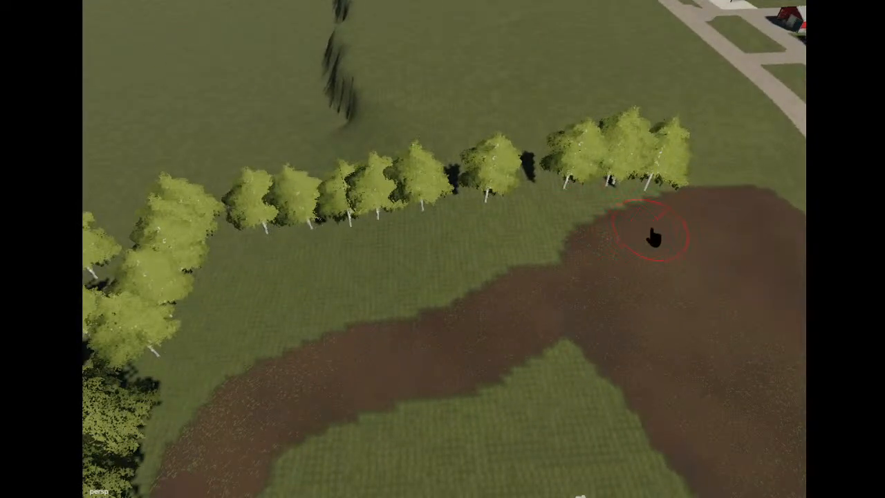
mouse_move(615, 242)
mouse_down()
mouse_move(419, 270)
mouse_move(263, 276)
mouse_move(228, 407)
mouse_move(336, 332)
mouse_move(387, 311)
mouse_move(460, 309)
mouse_up()
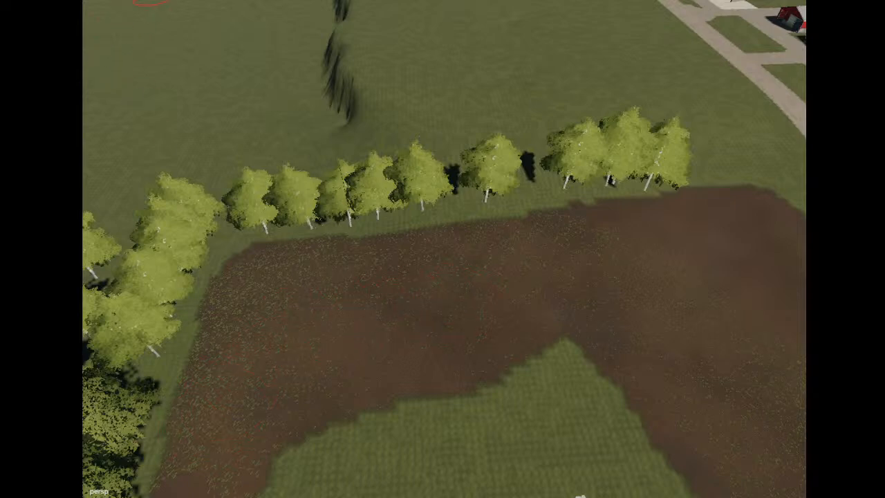
mouse_move(574, 343)
mouse_down()
mouse_move(642, 346)
mouse_move(534, 352)
mouse_move(385, 380)
mouse_move(277, 421)
mouse_move(256, 444)
mouse_up()
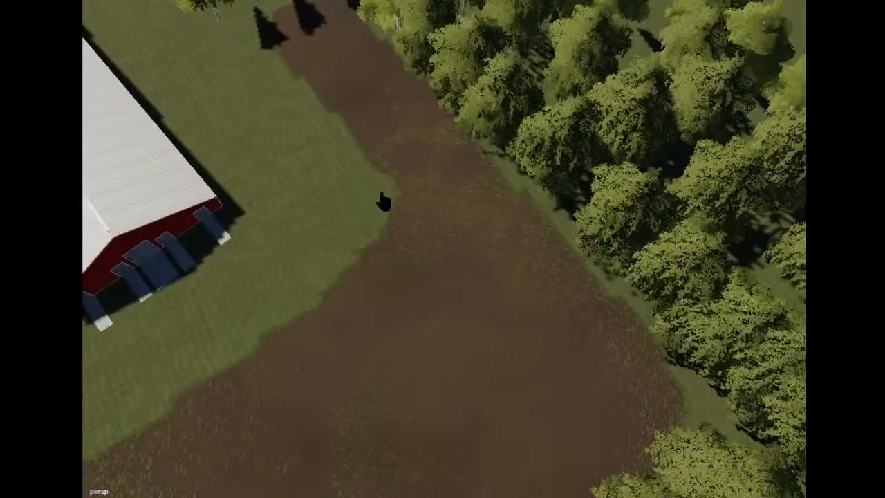
Paint more soil along the inner edge of the field, rounding the grass around the long barn's end.
alt+drag(384, 201, 531, 163)
scroll(558, 150, up, 3)
scroll(558, 150, down, 3)
scroll(533, 150, down, 1)
scroll(533, 150, up, 2)
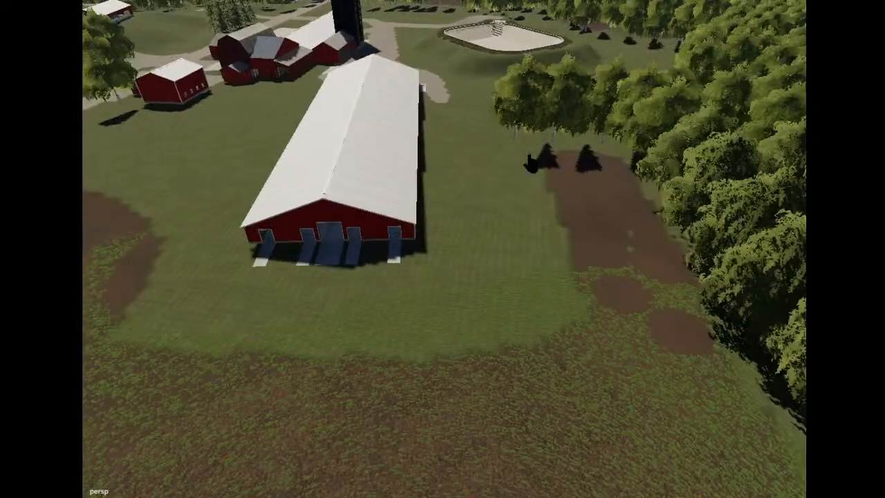
key(Right)
mouse_move(477, 308)
mouse_down()
mouse_move(458, 168)
mouse_move(462, 193)
mouse_up()
mouse_move(457, 112)
alt+mouse_down()
mouse_move(450, 112)
mouse_move(480, 122)
mouse_move(490, 105)
mouse_move(391, 194)
mouse_move(571, 229)
mouse_move(743, 233)
mouse_move(468, 259)
mouse_move(541, 261)
mouse_move(477, 254)
alt+mouse_up()
scroll(449, 113, down, 3)
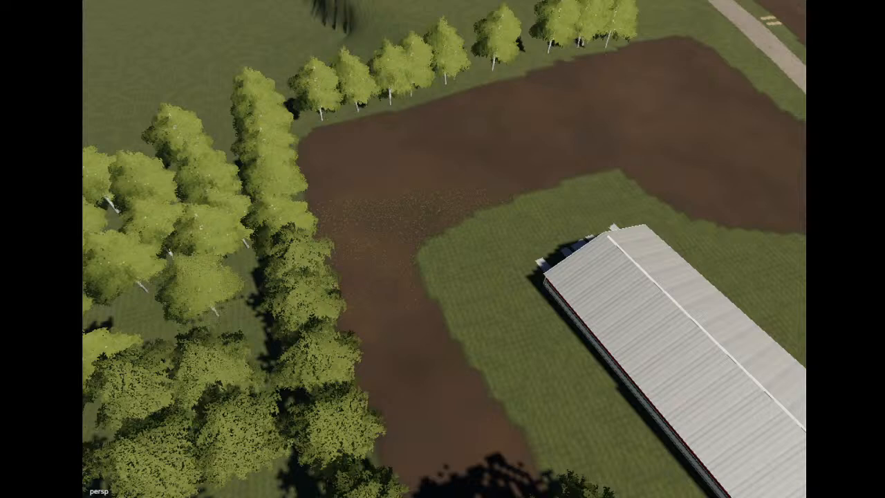
mouse_move(393, 315)
mouse_down()
mouse_move(394, 265)
mouse_move(410, 226)
mouse_up()
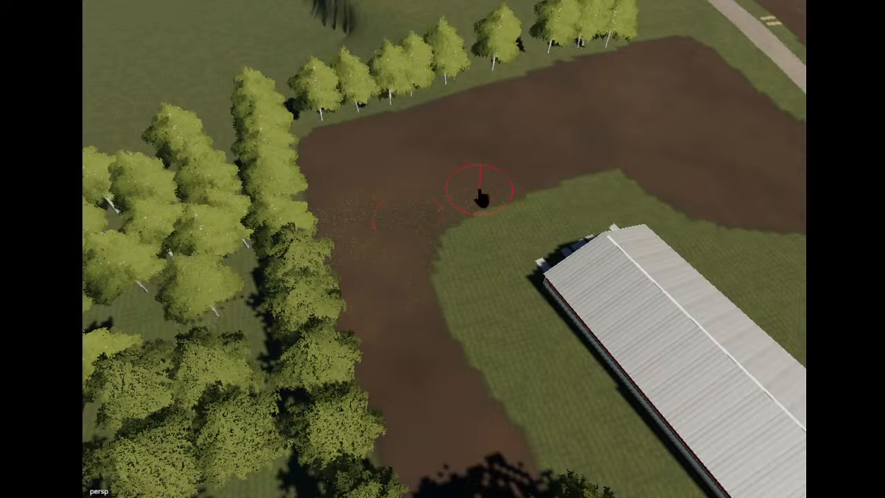
drag(480, 197, 629, 155)
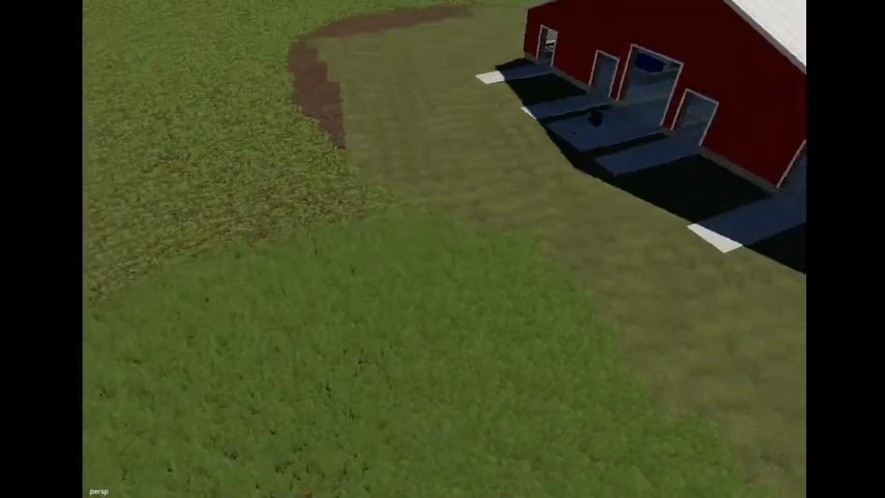
Clear the green ground plants from the soil between the tree row and the long barn's end.
scroll(599, 104, down, 5)
alt+drag(601, 90, 505, 106)
scroll(497, 84, up, 5)
scroll(535, 35, up, 5)
scroll(535, 36, down, 7)
alt+middle_drag(504, 105, 443, 110)
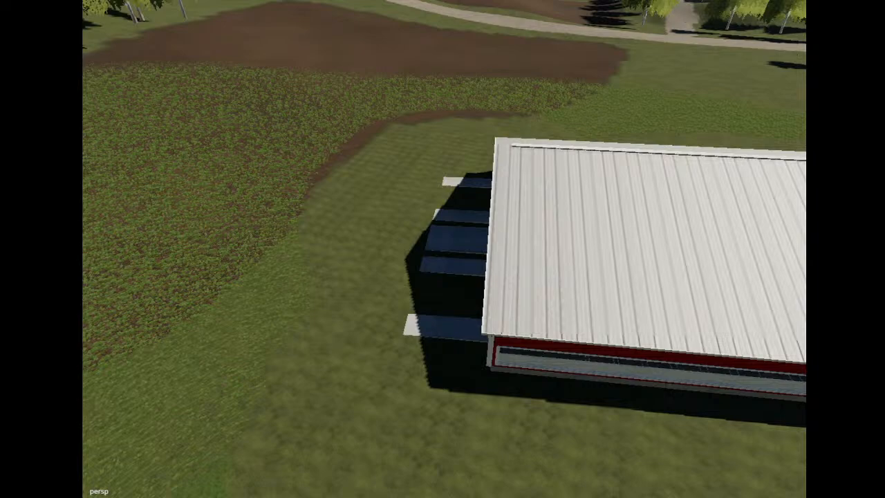
alt+drag(339, 110, 372, 166)
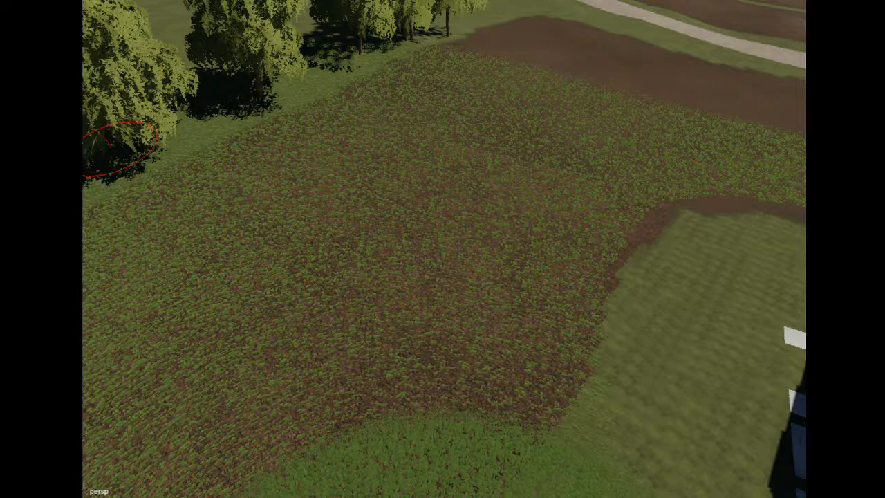
mouse_move(635, 200)
mouse_down()
mouse_move(512, 336)
mouse_move(460, 233)
mouse_move(413, 174)
mouse_move(525, 159)
mouse_up()
drag(168, 238, 127, 252)
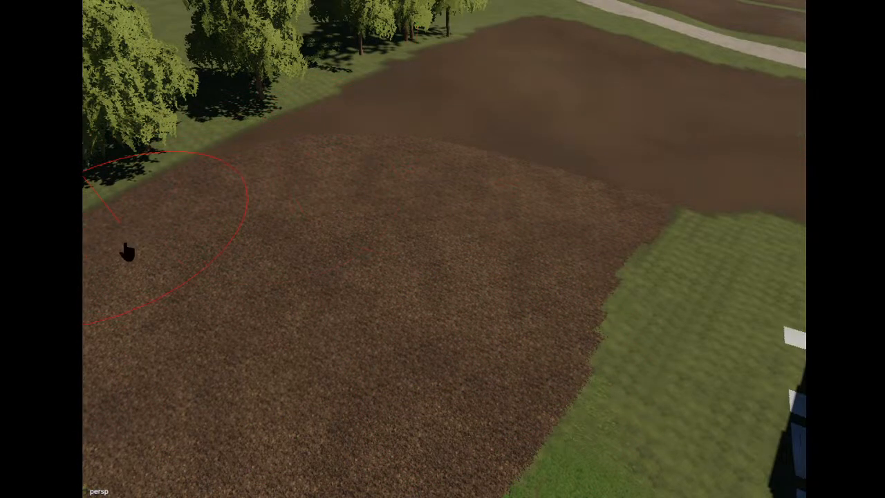
Clear the remaining green plants from the soil field along its road side.
alt+drag(554, 157, 442, 127)
scroll(484, 96, up, 3)
scroll(442, 127, up, 2)
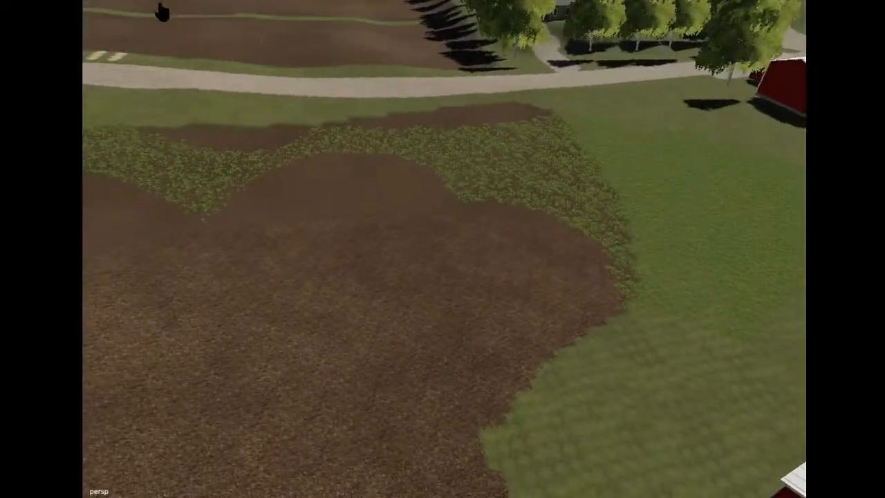
mouse_move(158, 138)
mouse_down()
mouse_move(85, 154)
mouse_move(541, 196)
mouse_move(753, 246)
mouse_move(619, 173)
mouse_move(389, 149)
mouse_up()
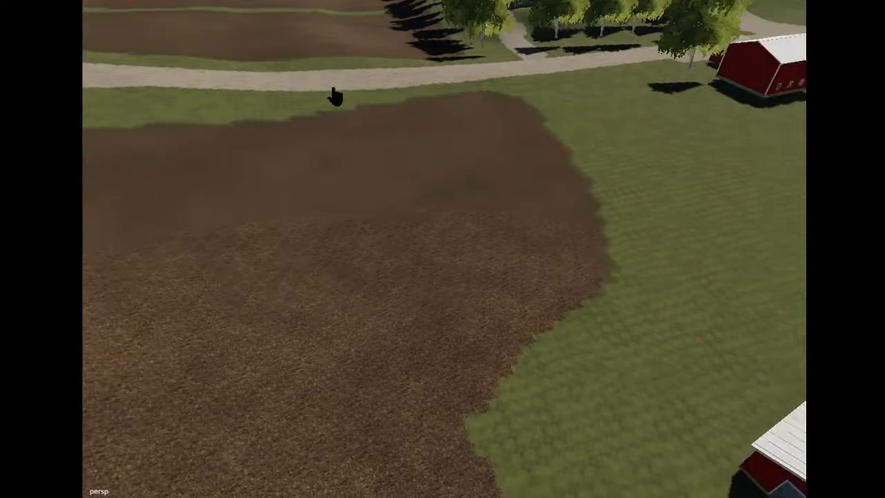
Duplicate the roadside tree, placing one copy by the driveway and four in a row between the small red building and the soil field.
alt+drag(316, 93, 542, 96)
scroll(543, 96, down, 4)
scroll(543, 96, down, 4)
alt+middle_drag(401, 92, 548, 87)
alt+drag(548, 87, 522, 123)
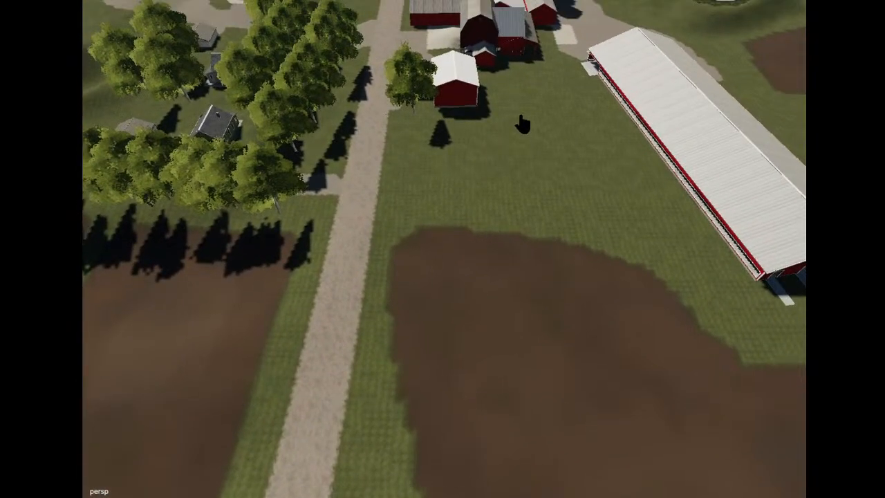
scroll(522, 123, up, 3)
click(143, 266)
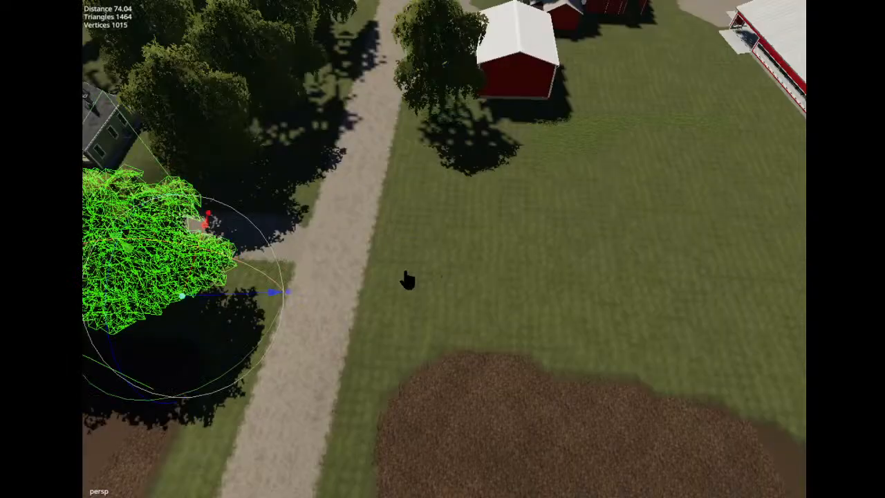
key(ctrl+b)
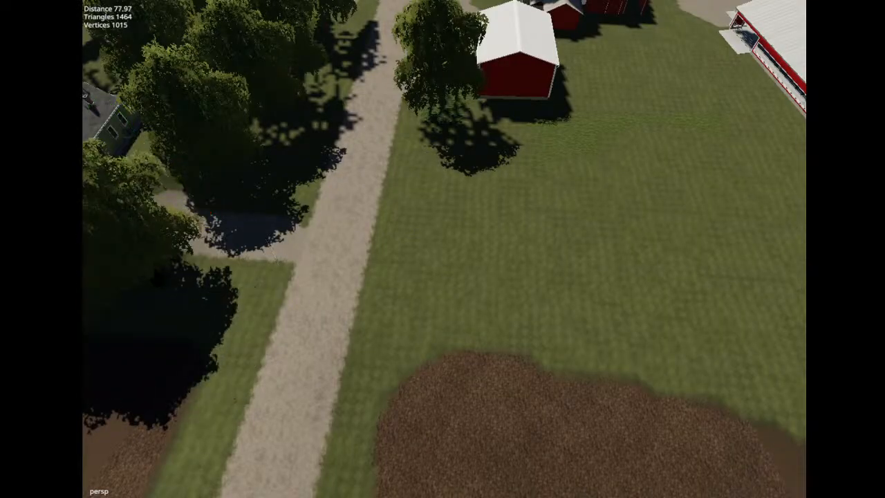
click(213, 302)
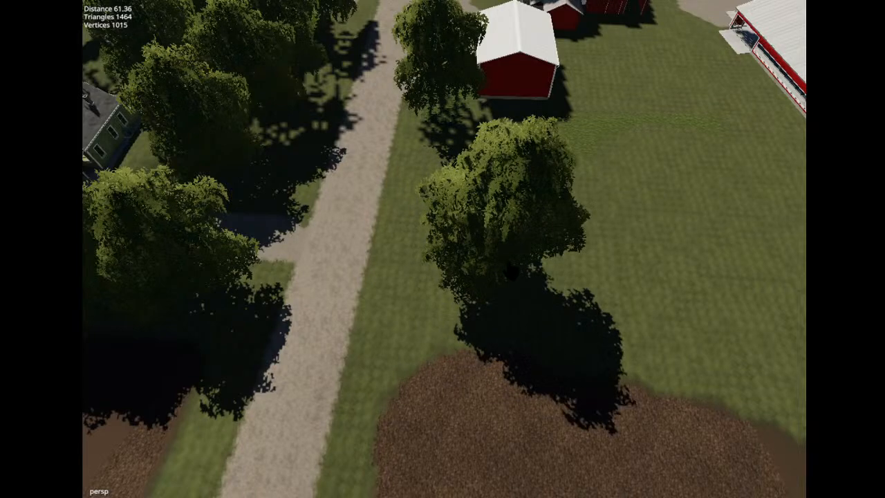
click(577, 285)
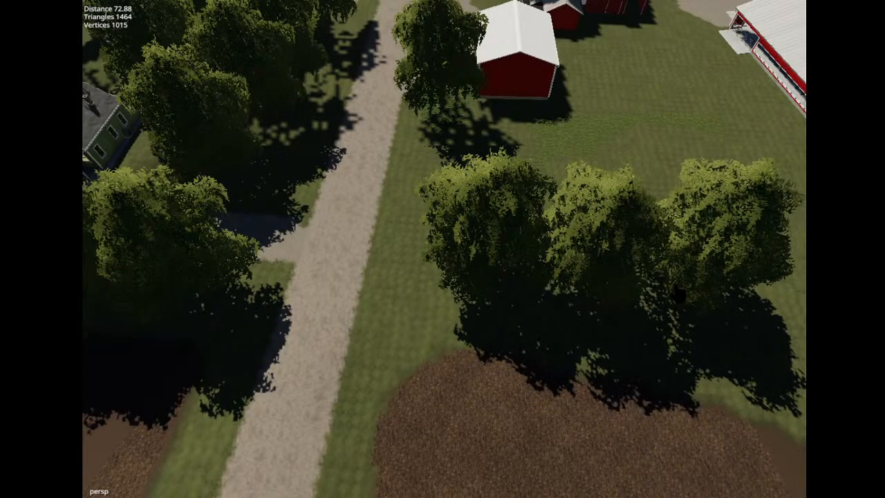
click(680, 296)
click(757, 312)
Paint grass over the soil's edge to pull the field back from the new trees and the long barn.
alt+drag(336, 277, 640, 244)
alt+middle_drag(639, 244, 444, 244)
alt+drag(443, 243, 302, 173)
scroll(329, 256, down, 3)
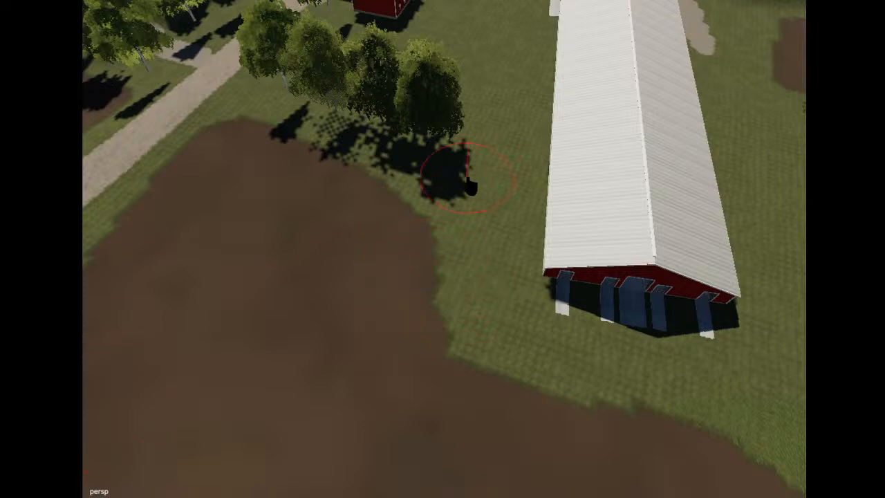
mouse_move(438, 211)
mouse_down()
mouse_move(450, 313)
mouse_move(450, 285)
mouse_move(425, 220)
mouse_up()
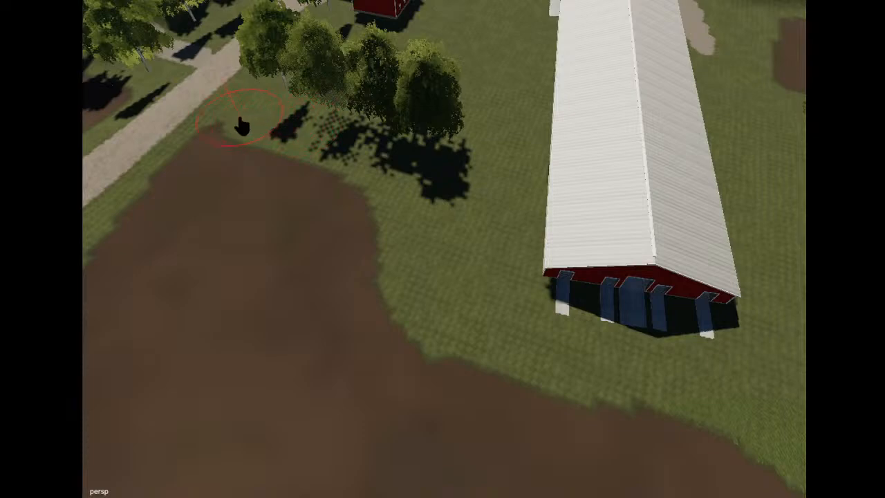
Extend the soil field along the road and over the open grass beyond its corner.
mouse_move(222, 116)
alt+mouse_down()
mouse_move(212, 172)
mouse_move(173, 178)
mouse_move(293, 228)
mouse_move(469, 231)
mouse_move(504, 272)
mouse_move(553, 269)
mouse_move(465, 269)
alt+mouse_up()
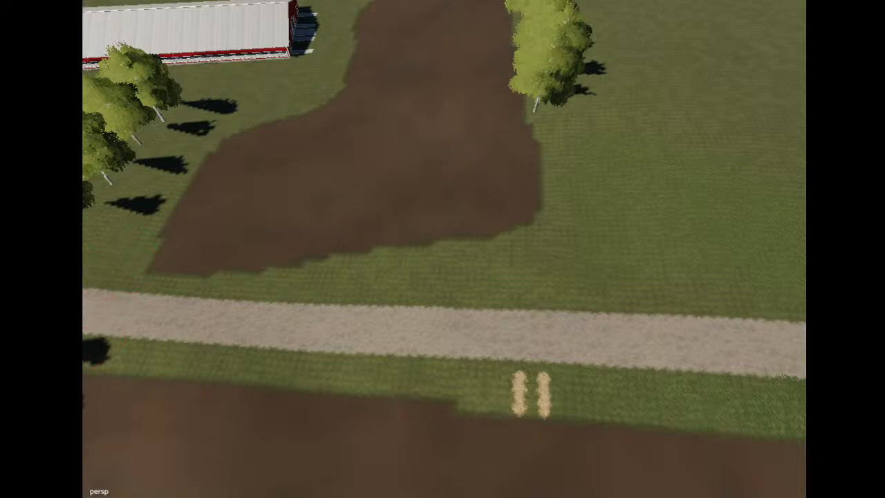
mouse_move(197, 259)
mouse_down()
mouse_move(340, 270)
mouse_move(501, 262)
mouse_up()
mouse_move(173, 33)
alt+mouse_down()
mouse_move(248, 127)
mouse_move(296, 99)
mouse_move(231, 66)
alt+mouse_up()
scroll(248, 130, up, 5)
key(Right)
scroll(255, 84, up, 4)
scroll(232, 65, up, 3)
alt+drag(242, 215, 470, 201)
scroll(467, 198, up, 3)
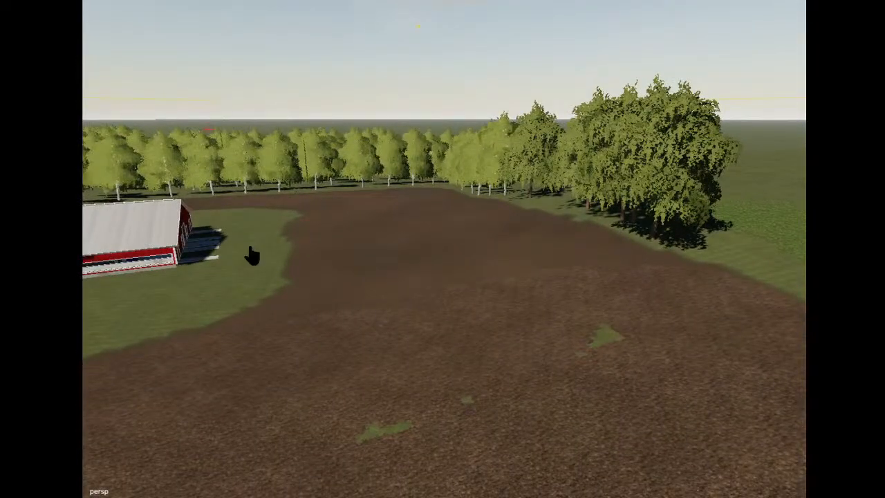
Paint grass over the soil beside the large trees to trim the end of the field.
alt+drag(290, 85, 549, 113)
scroll(156, 107, up, 3)
scroll(309, 130, down, 3)
scroll(494, 169, up, 4)
scroll(520, 93, down, 4)
scroll(586, 123, up, 3)
scroll(586, 123, down, 5)
scroll(548, 114, up, 5)
scroll(546, 115, down, 3)
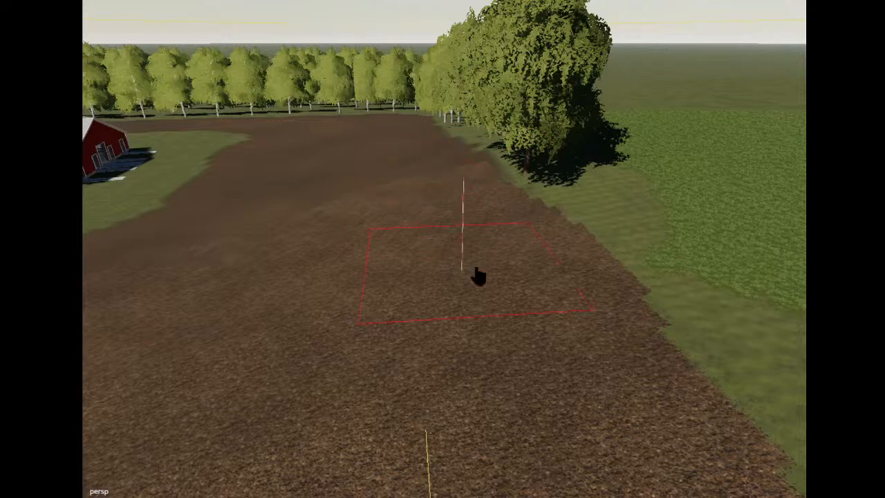
drag(478, 274, 466, 212)
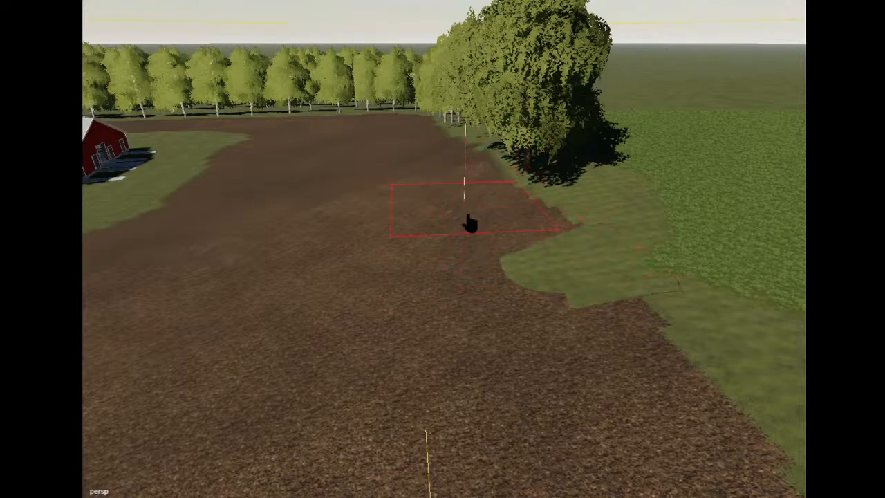
drag(469, 222, 233, 360)
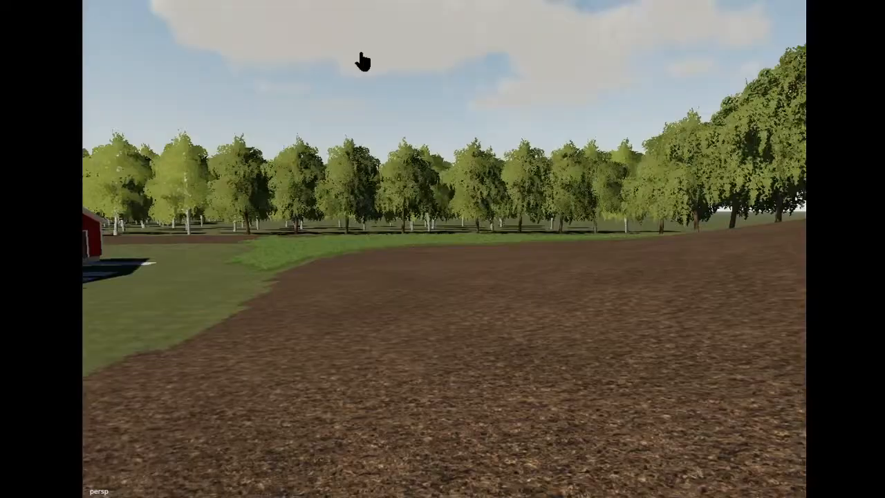
Clear the green plants left on the soil strip between the barn's grass and the woodland edge.
alt+drag(362, 62, 395, 134)
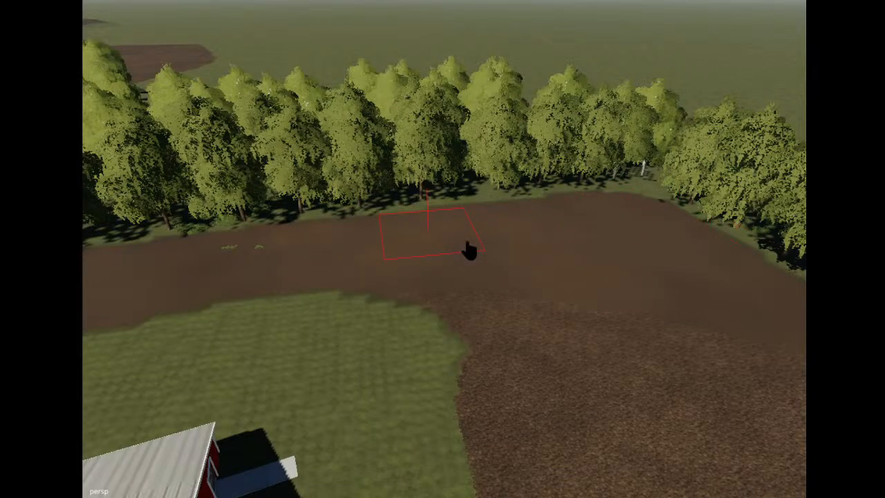
mouse_move(366, 135)
alt+mouse_down()
mouse_move(290, 149)
mouse_move(405, 162)
mouse_move(325, 258)
mouse_move(271, 251)
mouse_move(419, 249)
mouse_move(477, 180)
mouse_move(602, 213)
mouse_move(316, 302)
mouse_move(563, 277)
mouse_move(275, 266)
mouse_move(297, 259)
mouse_move(509, 345)
mouse_move(419, 288)
mouse_move(489, 229)
mouse_move(443, 248)
alt+mouse_up()
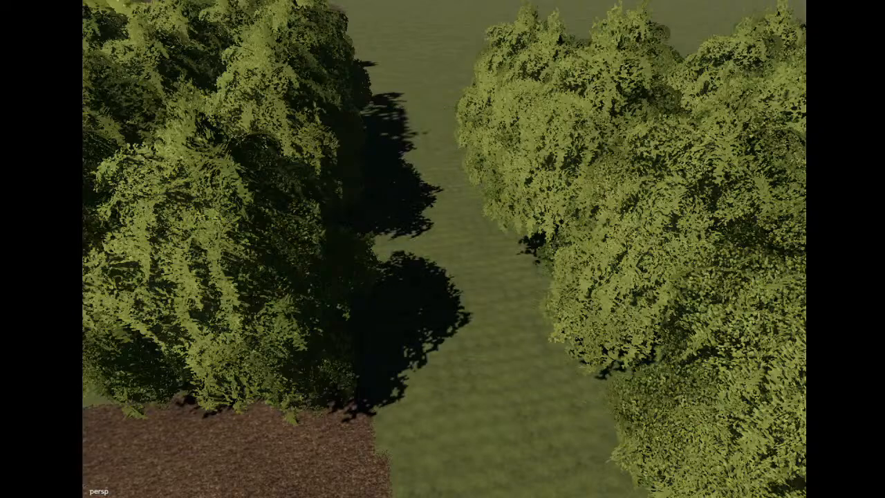
alt+drag(443, 249, 247, 61)
scroll(351, 316, up, 4)
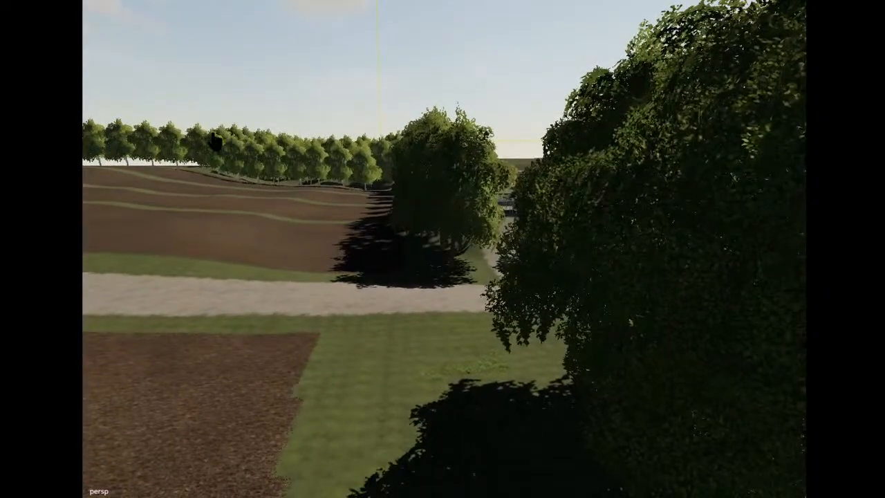
Even out the soil field's edge along the road and clear the tall grass from the opposite verge.
alt+drag(214, 142, 467, 286)
scroll(523, 235, down, 4)
scroll(549, 297, up, 1)
scroll(550, 297, down, 3)
scroll(537, 313, up, 3)
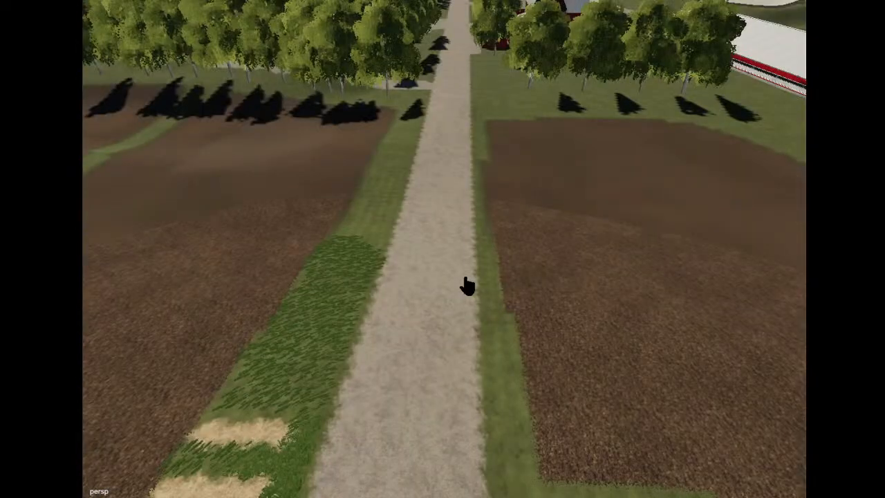
scroll(467, 287, up, 1)
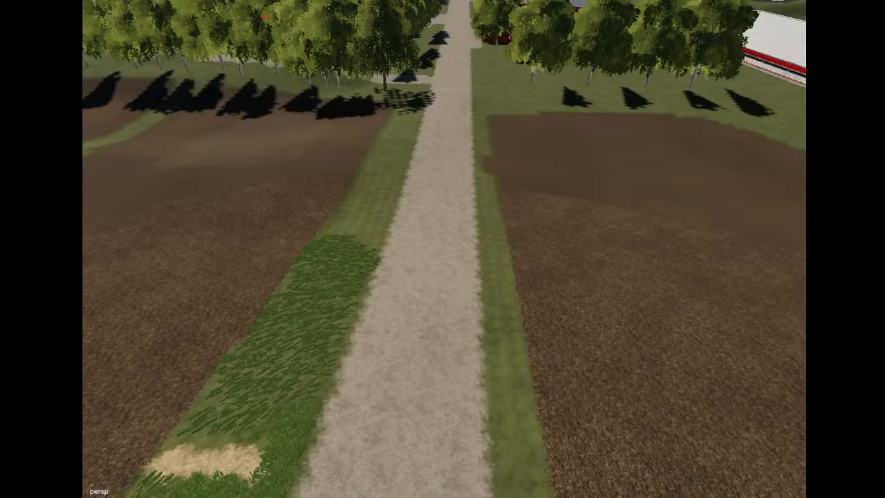
alt+drag(482, 217, 499, 200)
scroll(505, 162, up, 3)
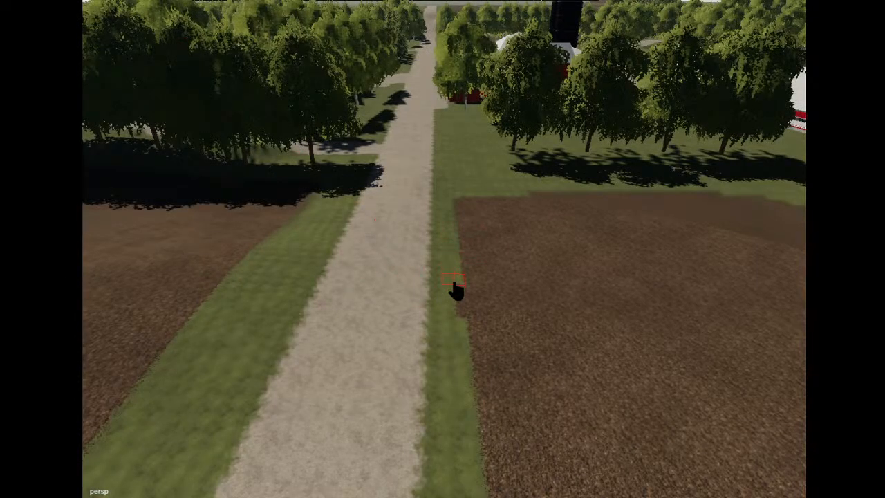
Duplicate a tree from the row by the soil field and place copies behind it to form a second row.
alt+drag(339, 100, 427, 277)
scroll(510, 147, down, 8)
alt+middle_drag(427, 277, 360, 292)
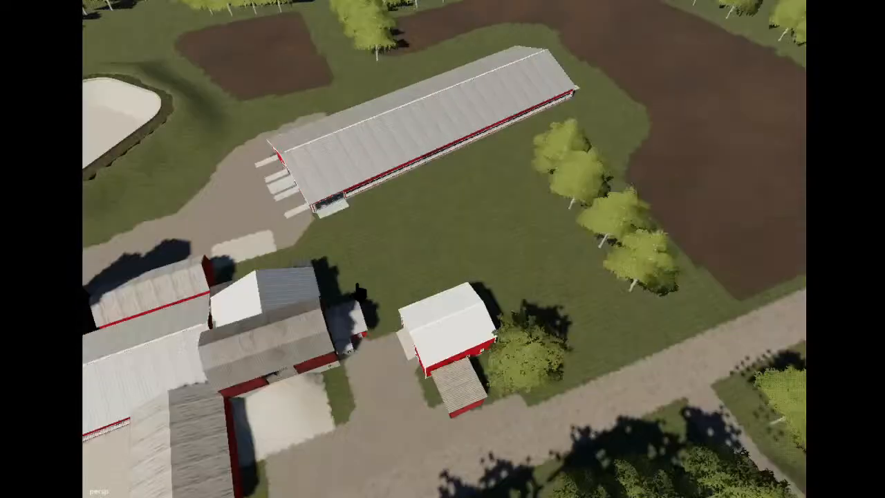
alt+drag(361, 292, 497, 292)
scroll(475, 227, up, 3)
click(480, 278)
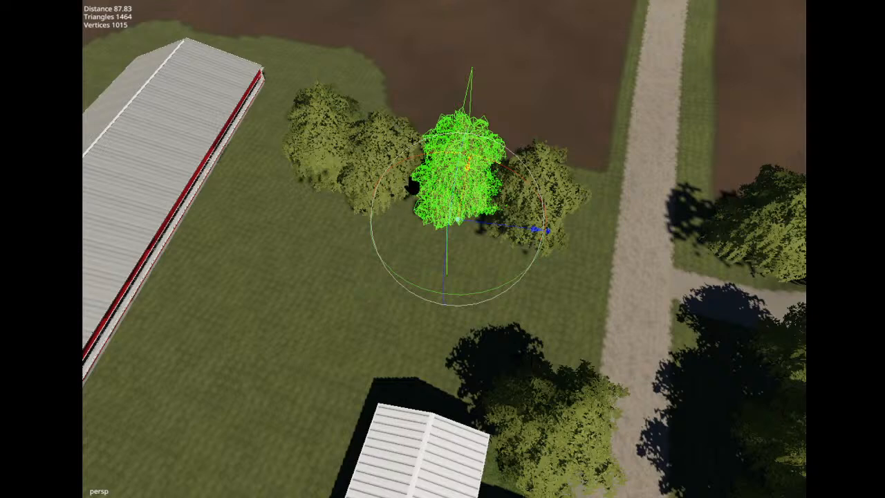
key(ctrl+b)
click(461, 227)
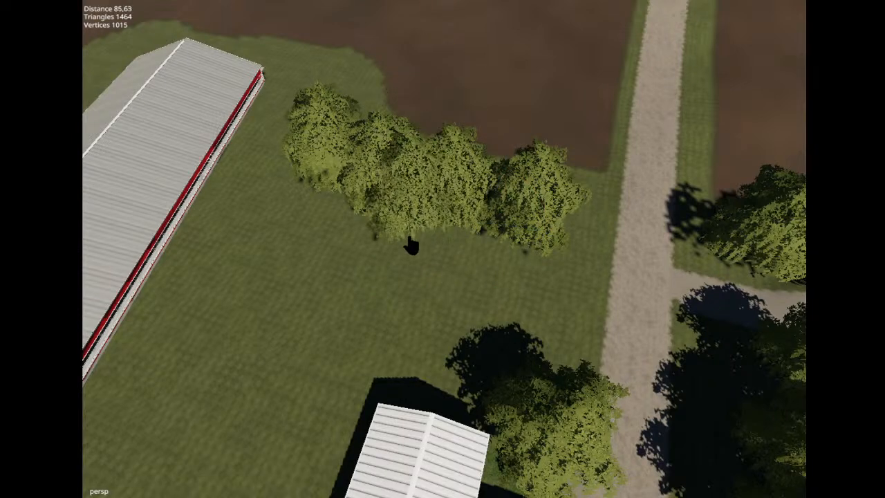
click(441, 289)
click(373, 280)
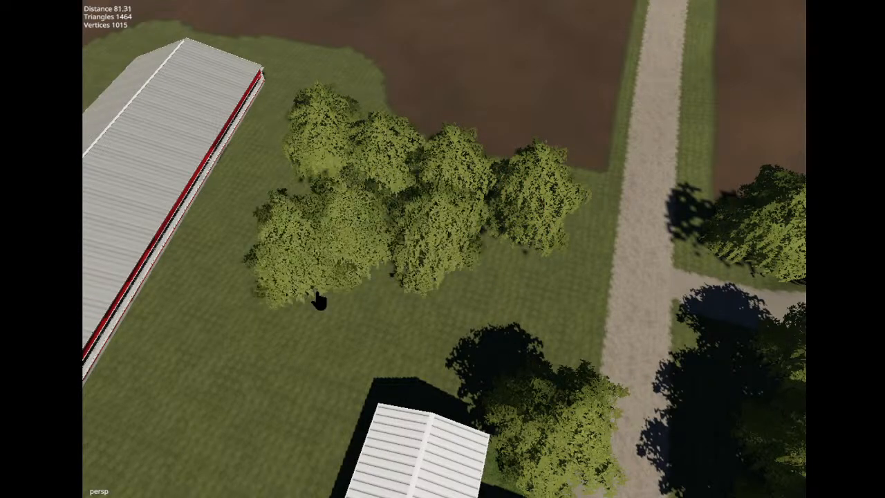
click(318, 298)
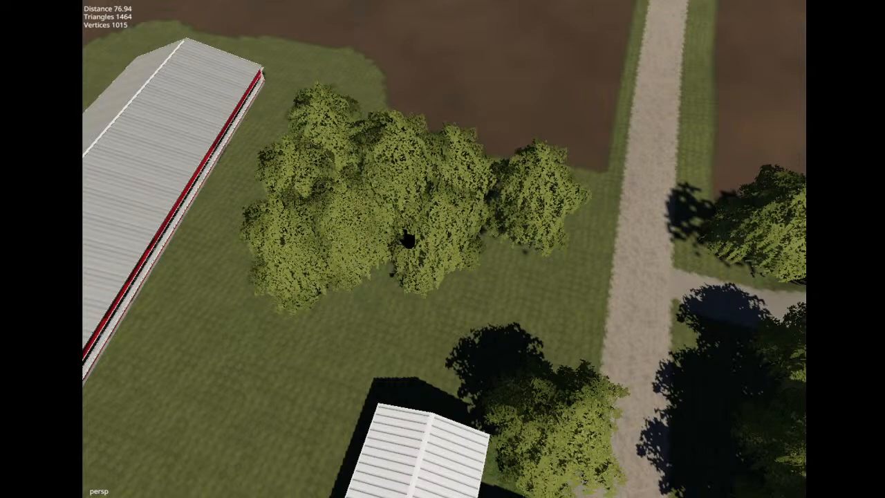
Fill out the tree clump with more copies towards the road and the small red building.
click(507, 287)
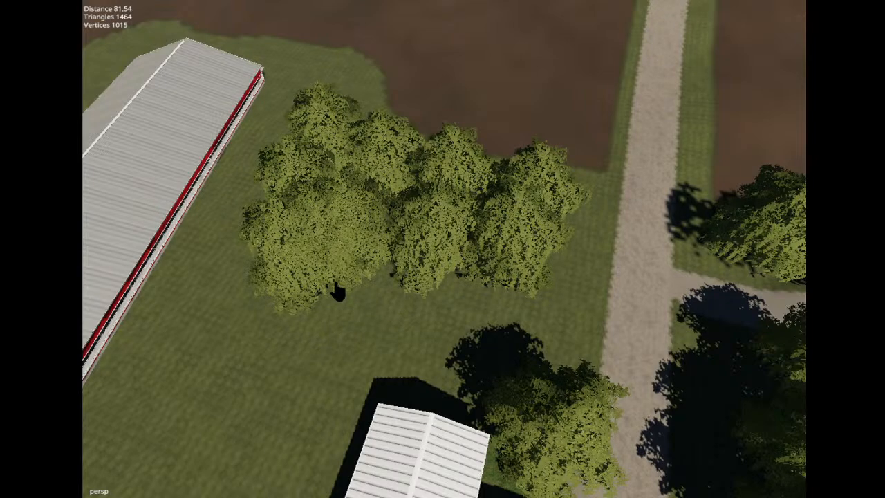
click(408, 256)
click(580, 326)
alt+drag(585, 325, 398, 239)
click(411, 178)
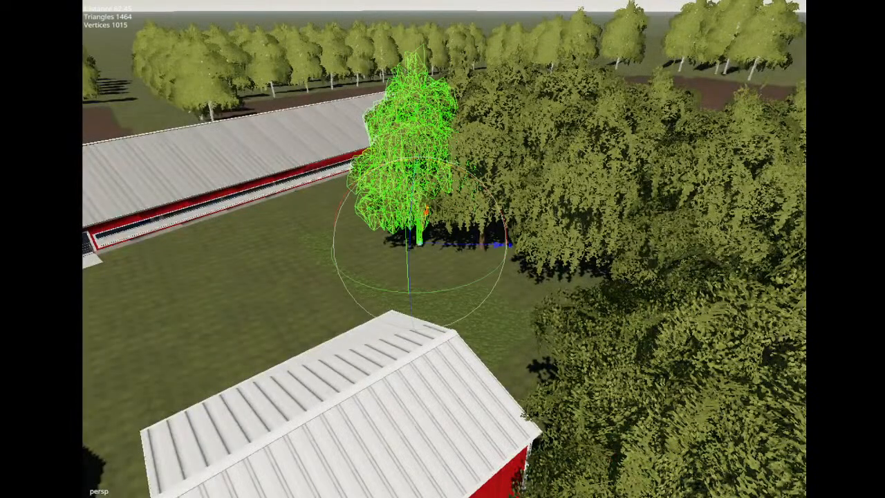
click(269, 198)
alt+drag(269, 198, 426, 215)
scroll(263, 193, up, 8)
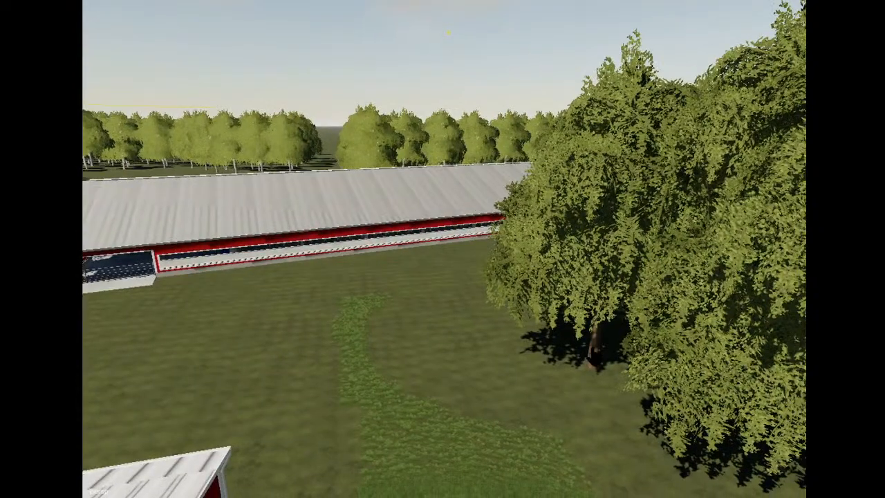
Examine the tree clump, the grass yard and the soil fields on both sides of the long barn.
alt+drag(214, 123, 542, 284)
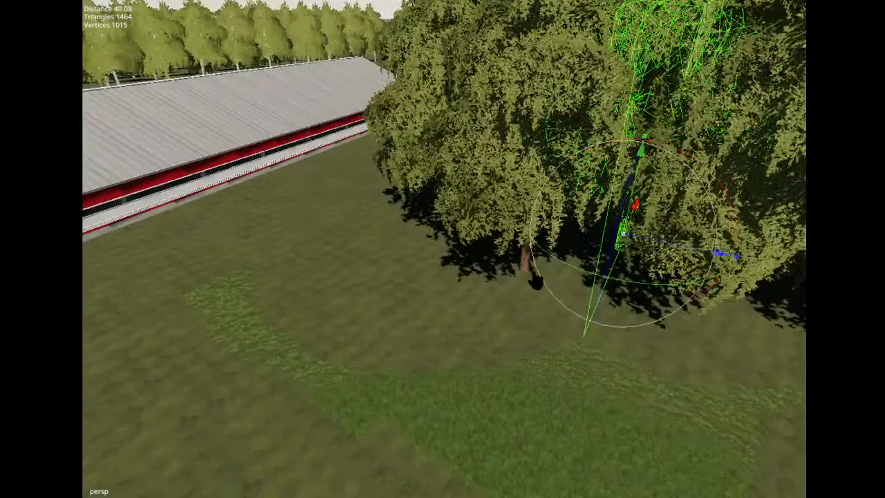
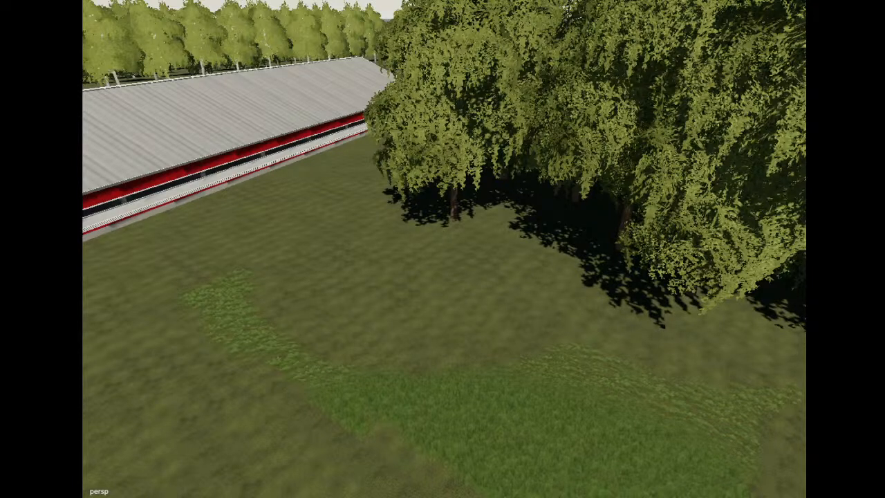
scroll(327, 330, down, 6)
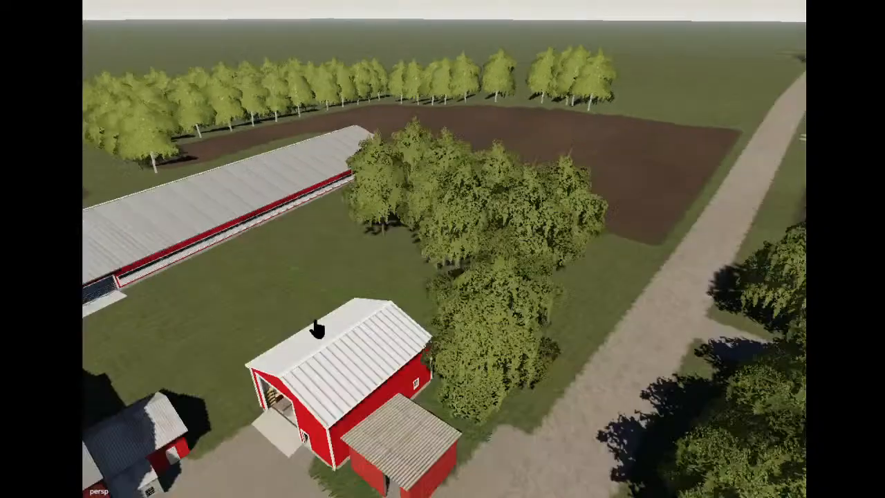
scroll(317, 330, up, 3)
alt+drag(317, 329, 281, 342)
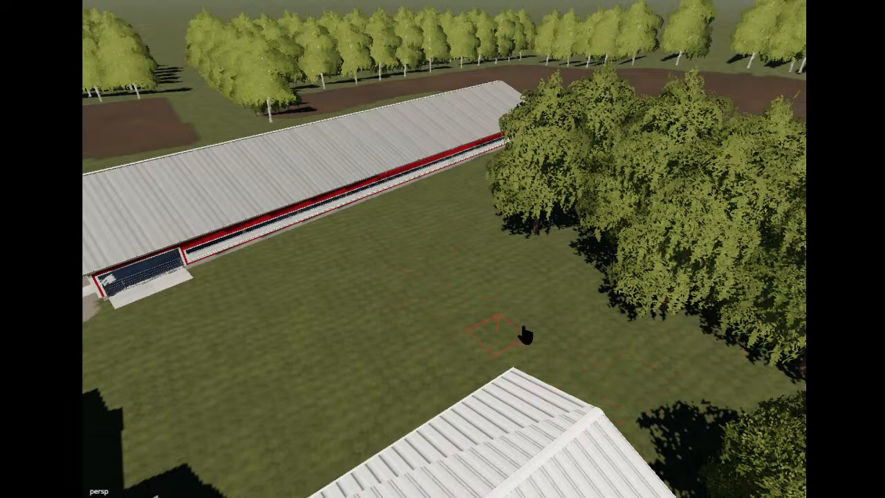
alt+drag(200, 28, 726, 128)
scroll(522, 170, down, 5)
alt+drag(523, 170, 642, 173)
scroll(619, 166, up, 8)
alt+drag(565, 201, 507, 252)
scroll(510, 109, up, 6)
scroll(522, 133, down, 6)
scroll(456, 235, down, 5)
scroll(495, 191, up, 5)
alt+middle_drag(507, 252, 509, 255)
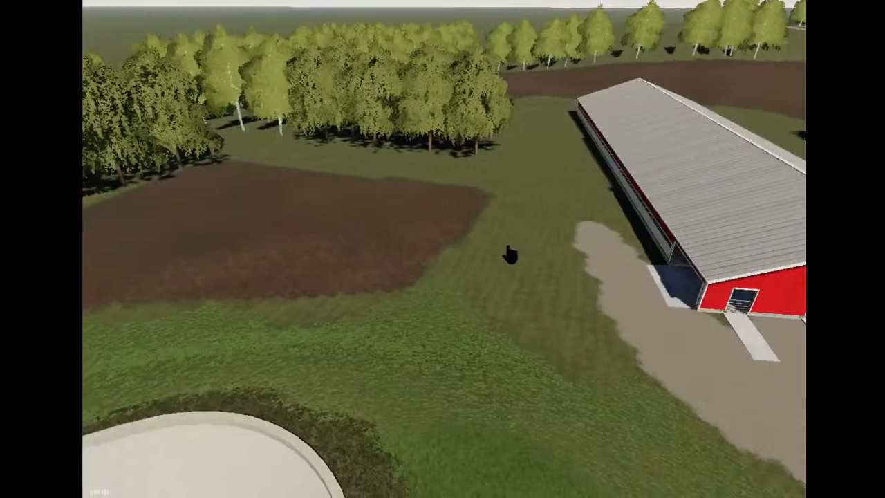
alt+drag(509, 255, 527, 249)
scroll(528, 249, up, 5)
alt+middle_drag(528, 248, 529, 249)
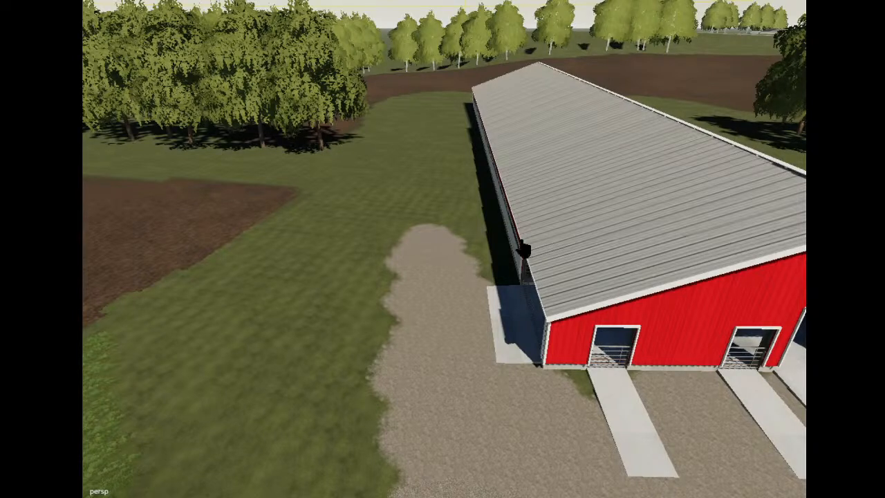
Extend the gravel strip along the long barn's side and paint it around the far end past the door slabs.
alt+drag(528, 245, 450, 297)
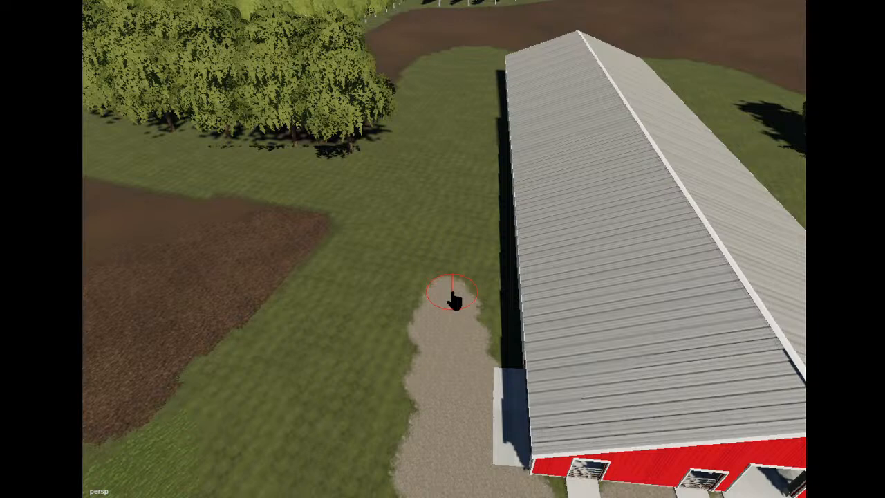
mouse_move(452, 298)
mouse_down()
mouse_move(449, 161)
mouse_move(467, 82)
mouse_move(271, 27)
mouse_move(270, 3)
mouse_move(634, 121)
mouse_up()
scroll(271, 14, up, 3)
scroll(650, 119, down, 5)
alt+drag(387, 235, 484, 242)
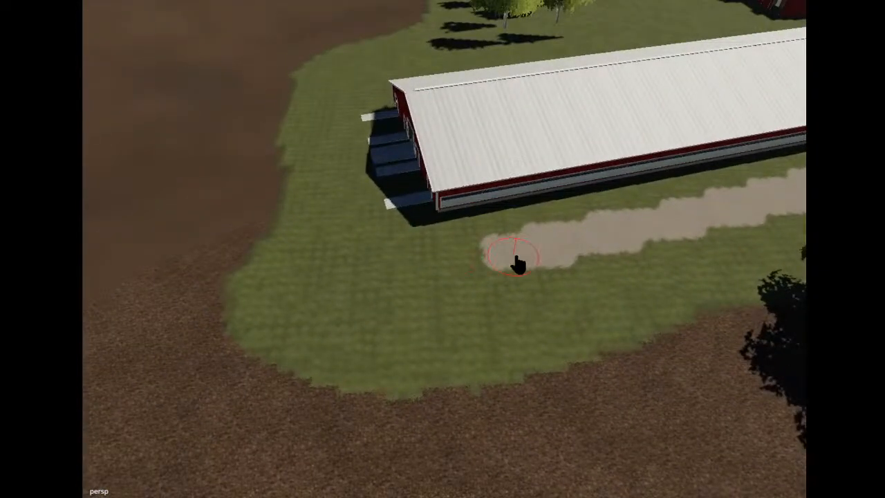
mouse_move(513, 261)
mouse_down()
mouse_move(352, 249)
mouse_move(340, 213)
mouse_move(342, 130)
mouse_move(401, 253)
mouse_move(401, 201)
mouse_up()
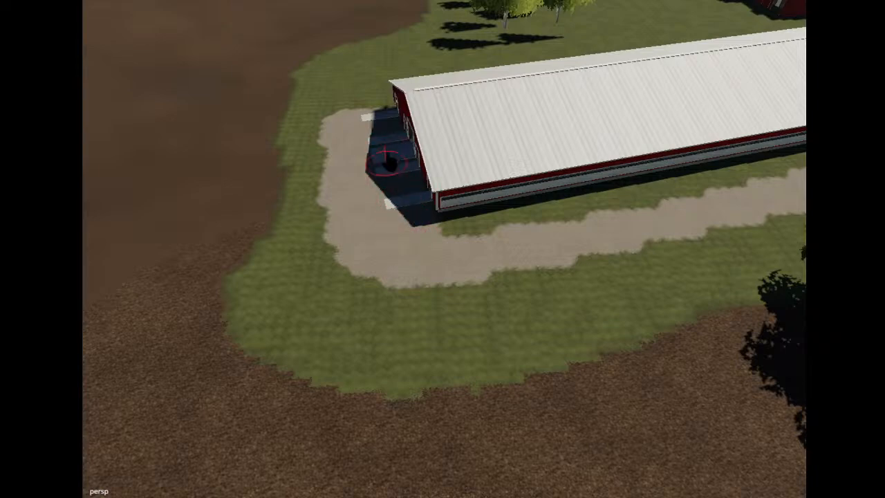
Continue the gravel path from the barn's far end between the soil field and the tree clump towards the road.
scroll(380, 128, up, 4)
alt+drag(380, 128, 313, 39)
scroll(314, 41, up, 5)
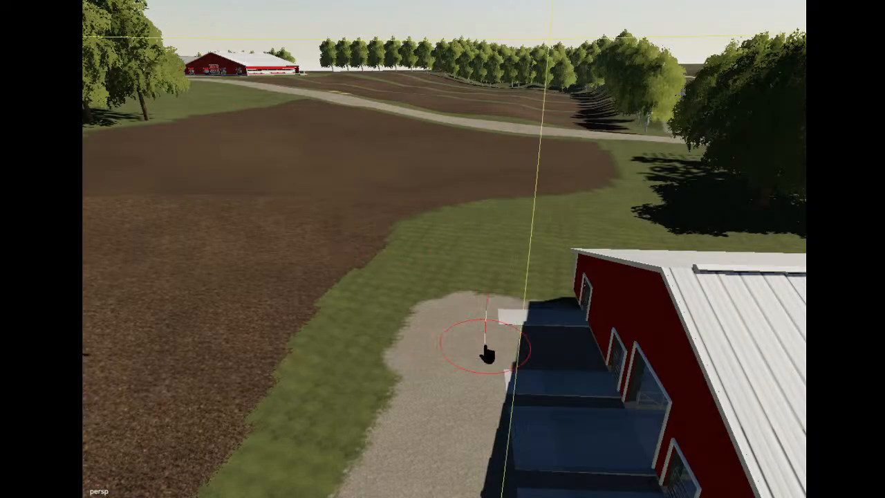
click(433, 372)
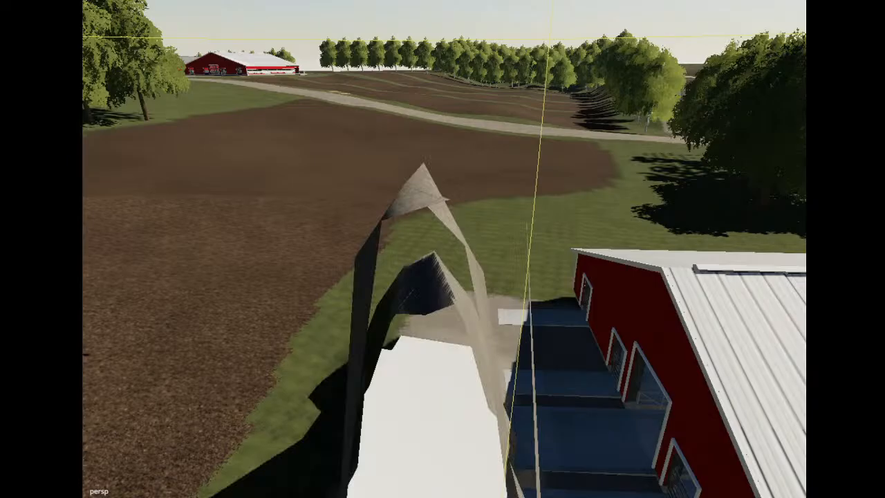
key(ctrl+z)
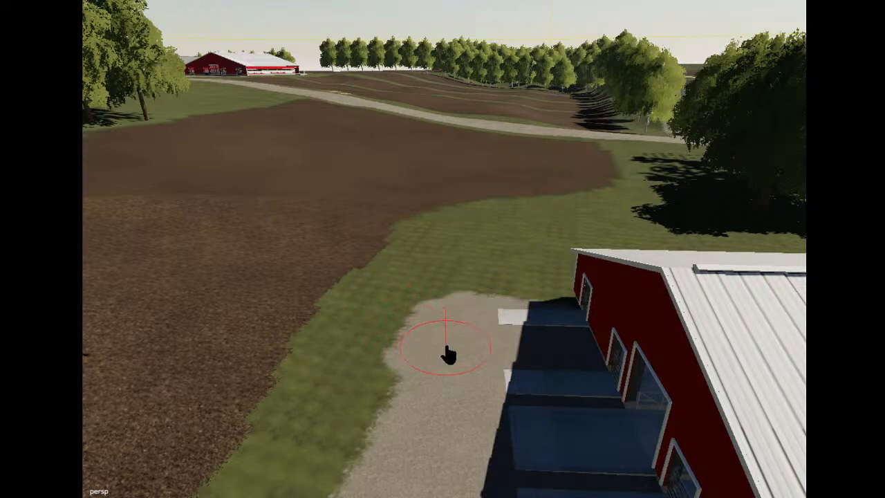
mouse_move(448, 354)
mouse_down()
mouse_move(480, 245)
mouse_move(637, 209)
mouse_move(665, 190)
mouse_move(665, 163)
mouse_up()
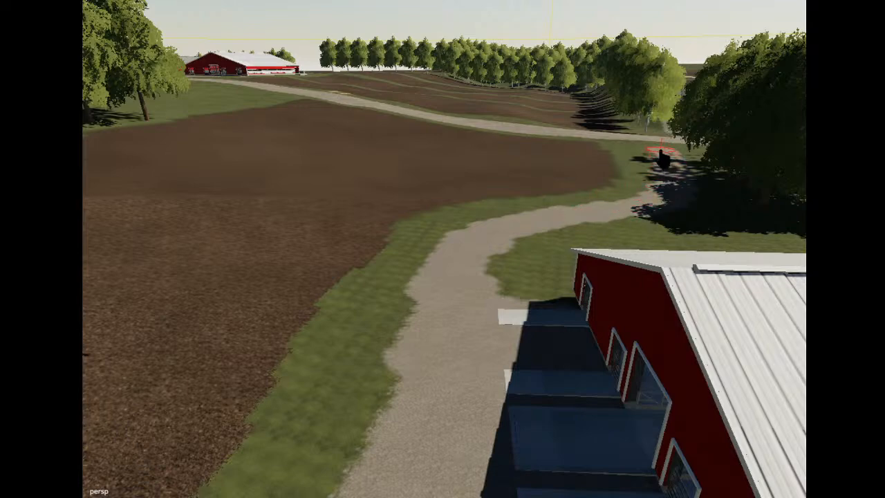
Join the gravel path to the road and extend the adjacent soil field's edge closer to the path.
mouse_move(662, 154)
alt+mouse_down()
mouse_move(553, 166)
mouse_move(548, 158)
mouse_move(635, 183)
mouse_move(604, 169)
mouse_move(613, 158)
mouse_move(636, 164)
mouse_move(578, 170)
alt+mouse_up()
scroll(553, 165, down, 5)
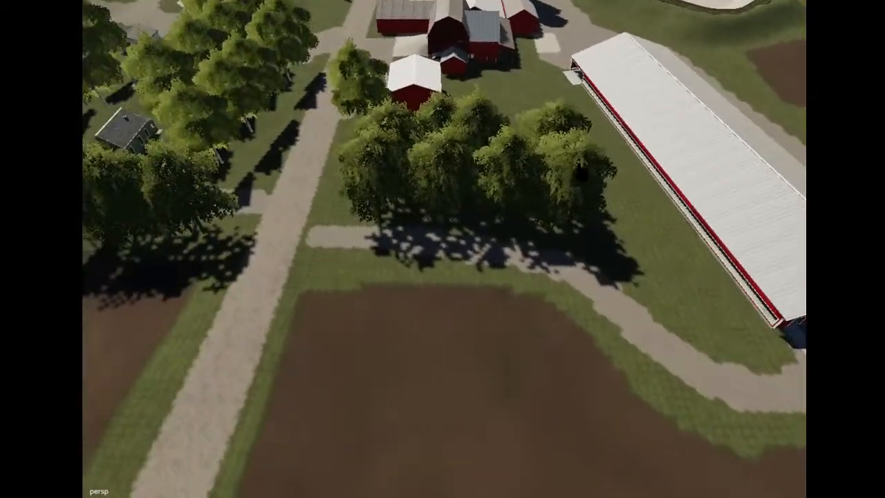
alt+drag(394, 158, 432, 229)
scroll(452, 216, up, 6)
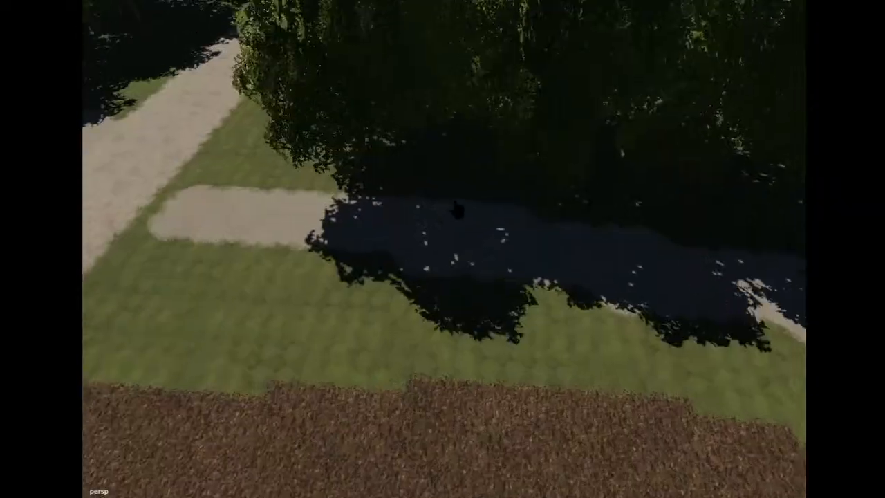
scroll(453, 216, down, 3)
click(381, 251)
mouse_move(382, 258)
mouse_down()
mouse_move(298, 251)
mouse_move(318, 242)
mouse_up()
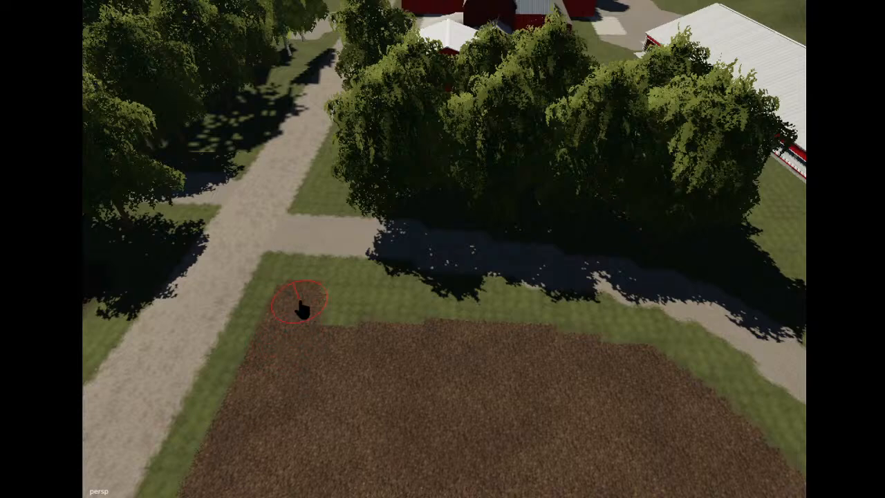
drag(302, 310, 595, 339)
Paint a gravel branch off the new path, running between the tree clump and the long barn.
alt+drag(202, 150, 276, 74)
alt+drag(429, 144, 376, 159)
scroll(384, 161, up, 5)
scroll(422, 47, up, 5)
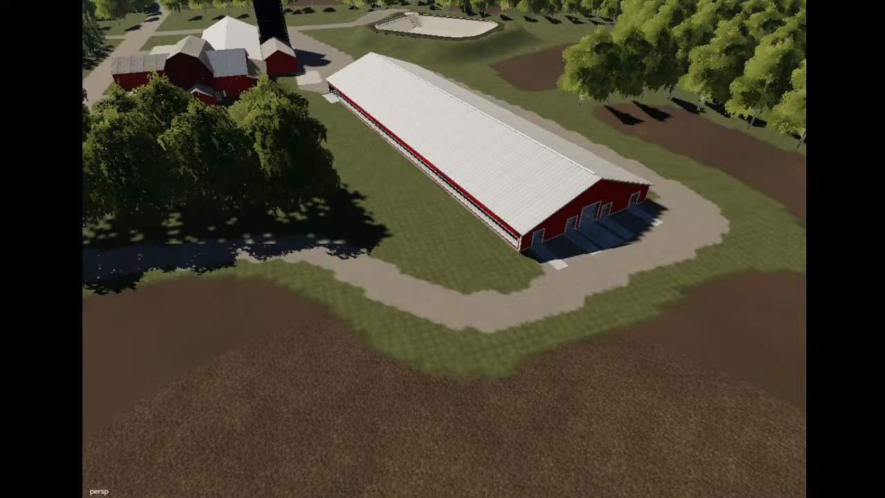
click(399, 250)
drag(399, 250, 369, 176)
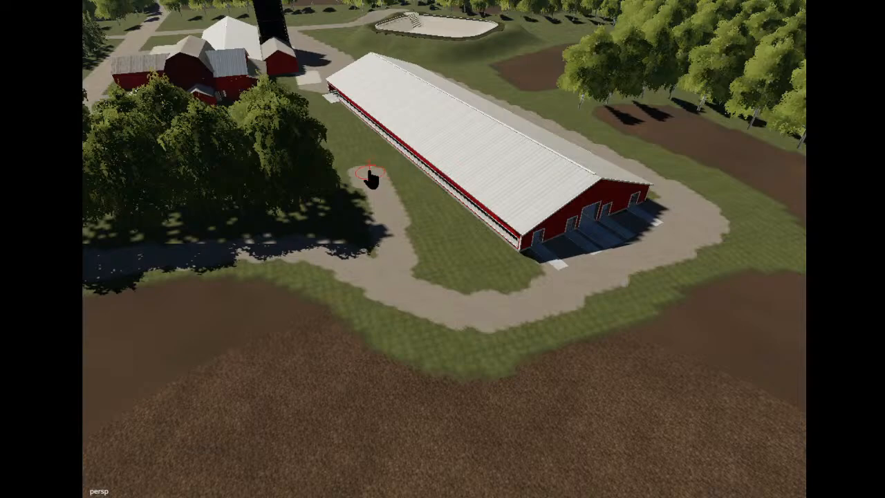
Continue the gravel branch around the back of the tree clump towards the small red building and the road.
alt+drag(157, 39, 178, 39)
scroll(178, 39, down, 5)
alt+middle_drag(178, 39, 213, 41)
scroll(213, 41, up, 6)
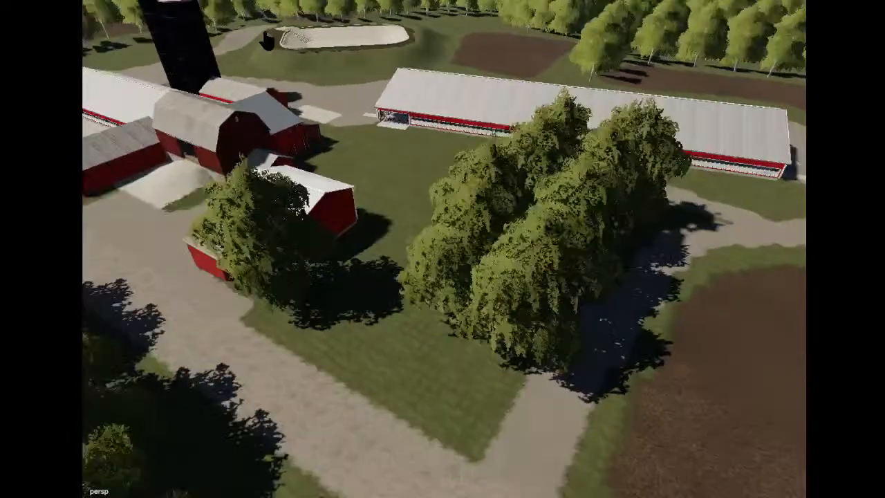
alt+drag(265, 33, 476, 140)
mouse_move(527, 158)
mouse_down()
mouse_move(484, 185)
mouse_move(513, 342)
mouse_move(510, 334)
mouse_up()
Inspect the old barn buildings and the silo area of the farmyard.
mouse_move(215, 89)
alt+mouse_down()
mouse_move(415, 223)
mouse_move(333, 200)
mouse_move(356, 90)
mouse_move(642, 186)
mouse_move(596, 184)
alt+mouse_up()
scroll(332, 200, up, 3)
scroll(346, 129, up, 7)
scroll(616, 182, down, 5)
scroll(357, 173, down, 4)
scroll(357, 173, up, 4)
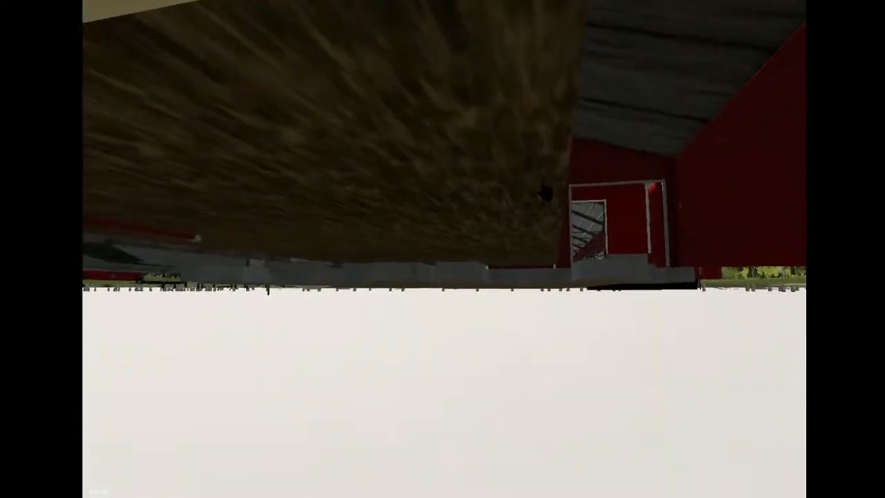
scroll(575, 293, down, 5)
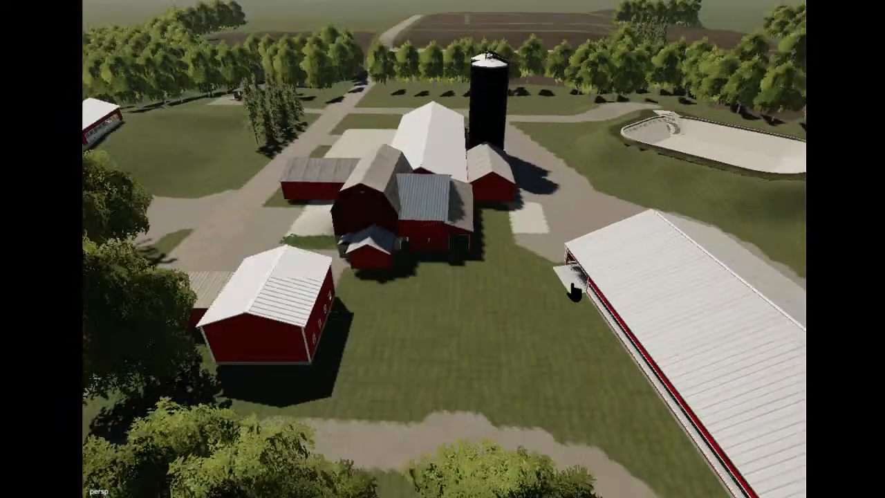
Widen the gravel branch between the tree clump and the long barn, filling out its junction with the main path.
scroll(575, 293, down, 5)
alt+drag(486, 197, 415, 208)
scroll(415, 208, down, 2)
scroll(415, 207, up, 1)
alt+middle_drag(415, 207, 447, 227)
scroll(442, 211, down, 3)
scroll(446, 239, up, 3)
scroll(446, 239, up, 4)
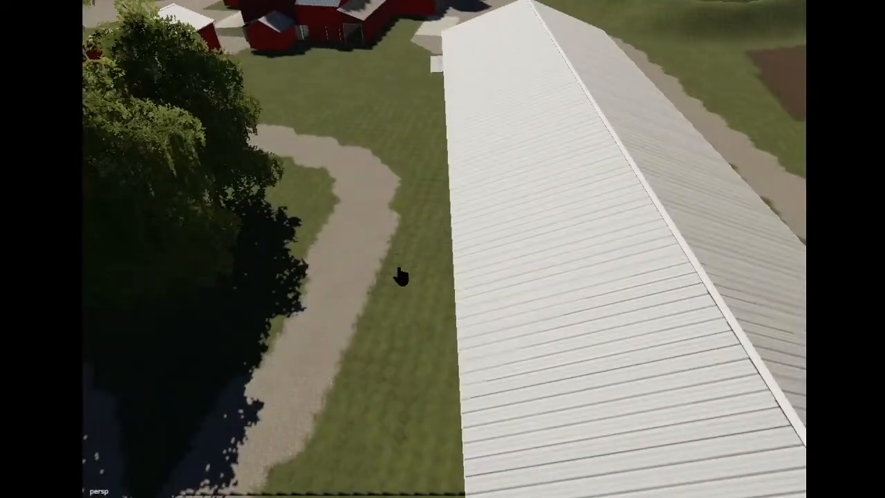
scroll(401, 257, down, 4)
scroll(401, 258, up, 3)
alt+middle_drag(401, 257, 402, 262)
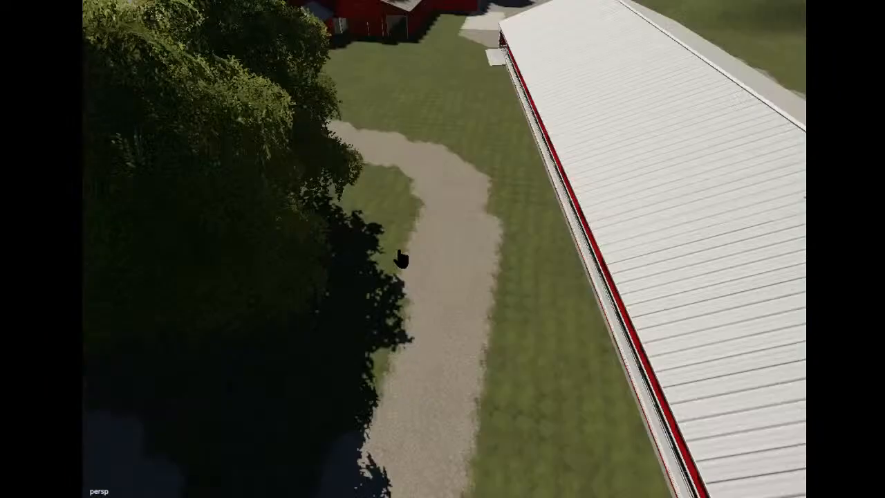
scroll(401, 280, down, 1)
scroll(401, 283, down, 4)
scroll(401, 284, up, 4)
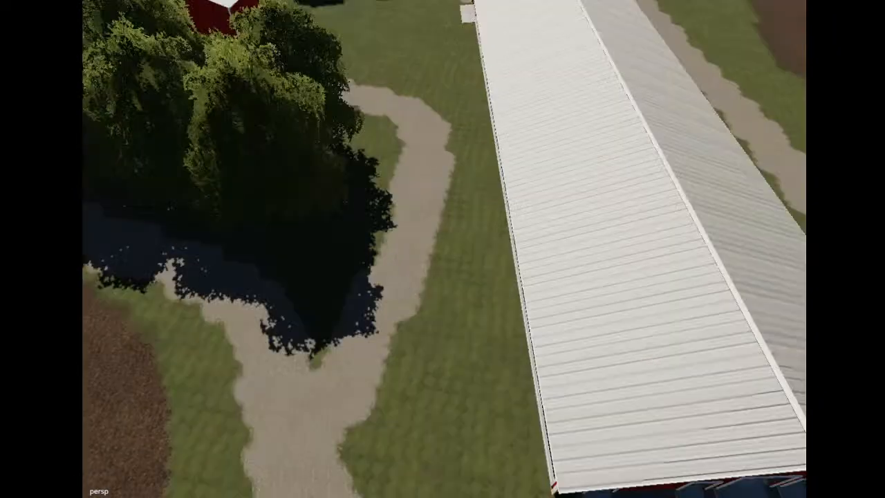
mouse_move(424, 204)
mouse_down()
mouse_move(427, 312)
mouse_move(403, 391)
mouse_move(372, 415)
mouse_move(356, 401)
mouse_up()
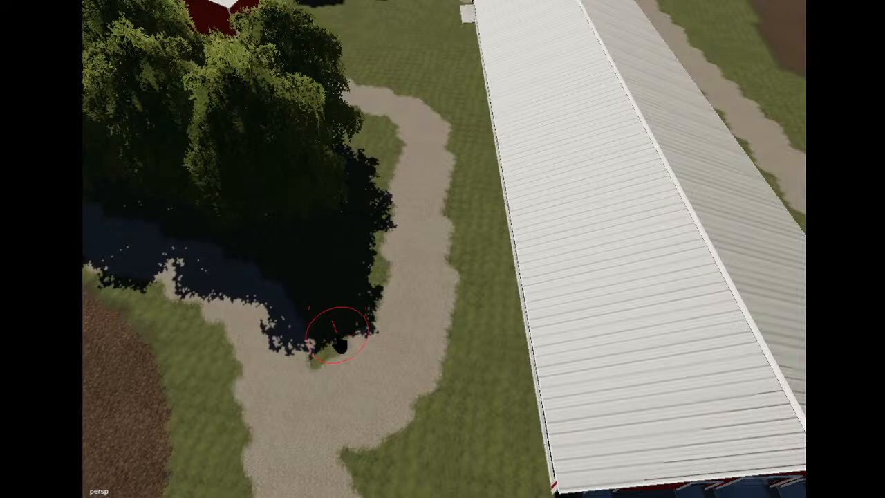
Examine the gravel loop around the tree clump and the buildings beside the silo.
mouse_move(338, 340)
alt+mouse_down()
mouse_move(300, 191)
mouse_move(277, 143)
mouse_move(449, 195)
mouse_move(336, 170)
mouse_move(219, 164)
mouse_move(344, 162)
mouse_move(293, 170)
mouse_move(279, 190)
alt+mouse_up()
scroll(337, 163, up, 5)
scroll(336, 163, down, 5)
scroll(287, 173, up, 5)
scroll(284, 175, down, 4)
scroll(284, 176, down, 1)
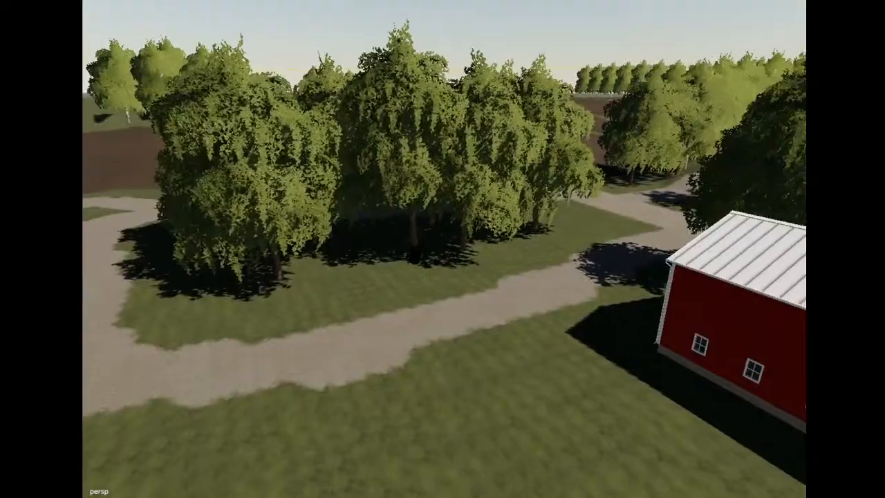
scroll(415, 256, down, 4)
alt+drag(415, 255, 420, 274)
scroll(411, 238, up, 6)
scroll(411, 238, down, 4)
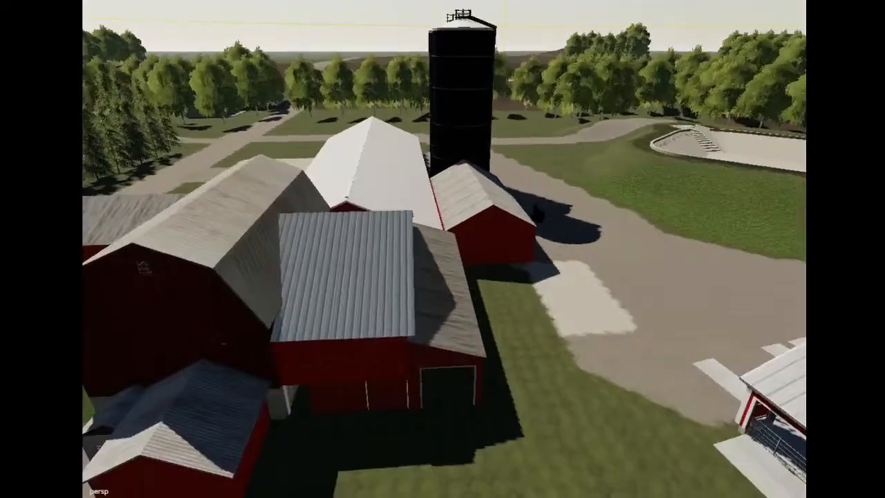
Examine the grass yard between the old barn and the long barn, including the concrete apron and the barn's side entrance.
alt+drag(538, 213, 564, 280)
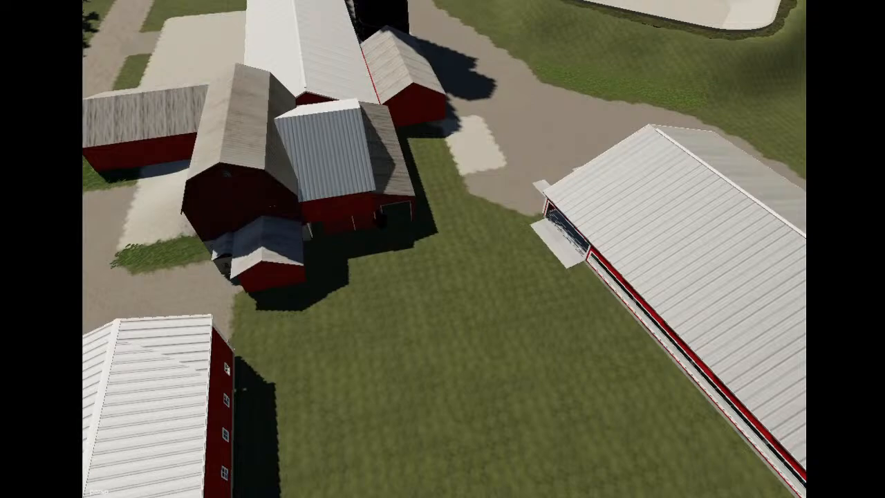
alt+drag(380, 219, 660, 232)
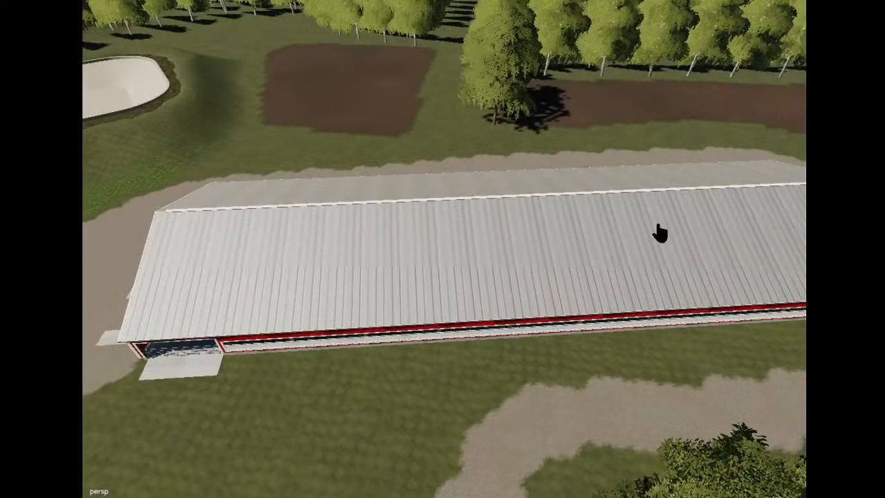
key(Right)
key(Down)
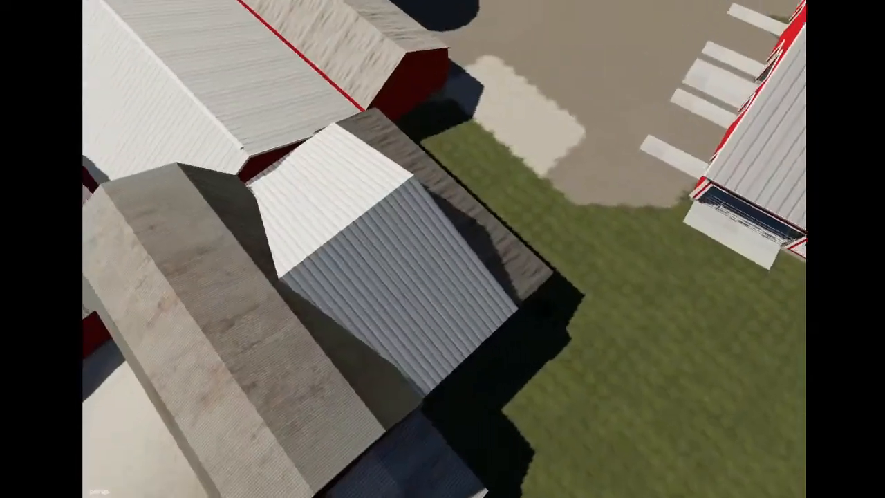
alt+drag(545, 307, 448, 292)
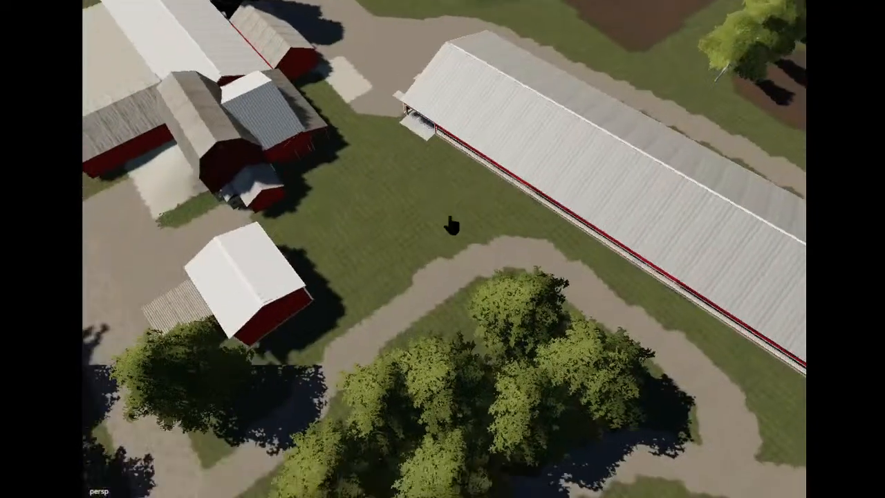
alt+drag(451, 227, 545, 216)
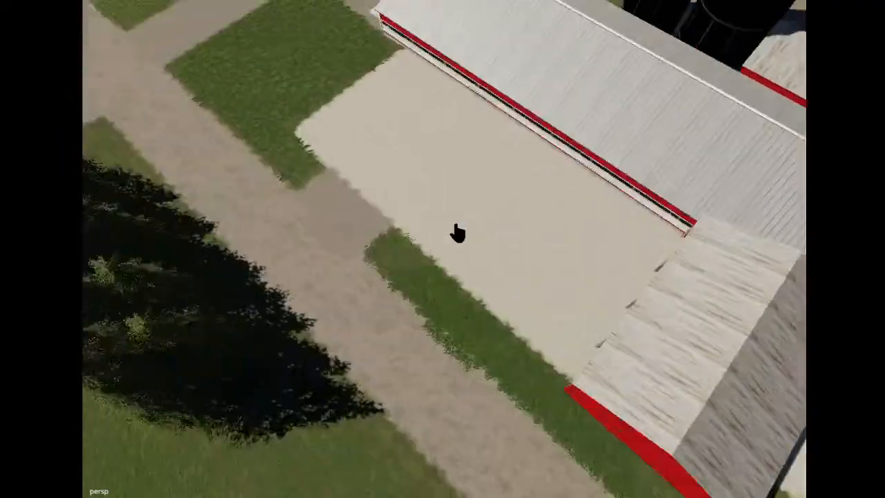
alt+drag(456, 233, 528, 220)
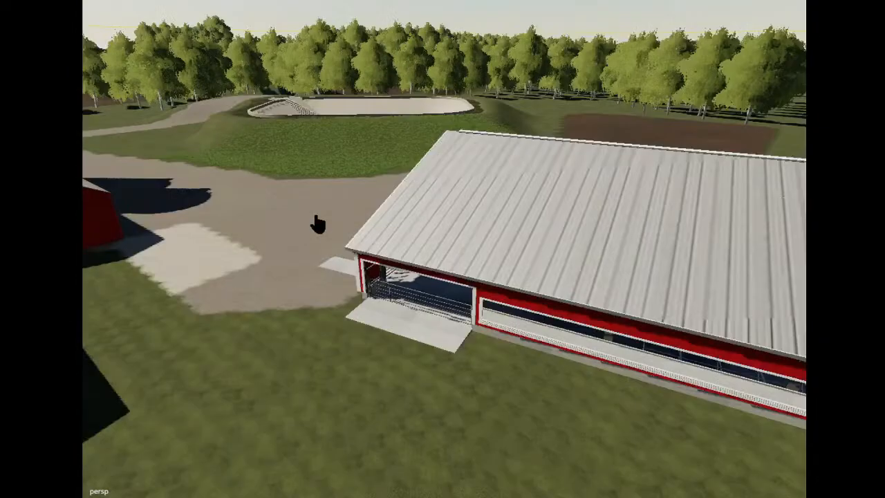
alt+drag(316, 223, 373, 240)
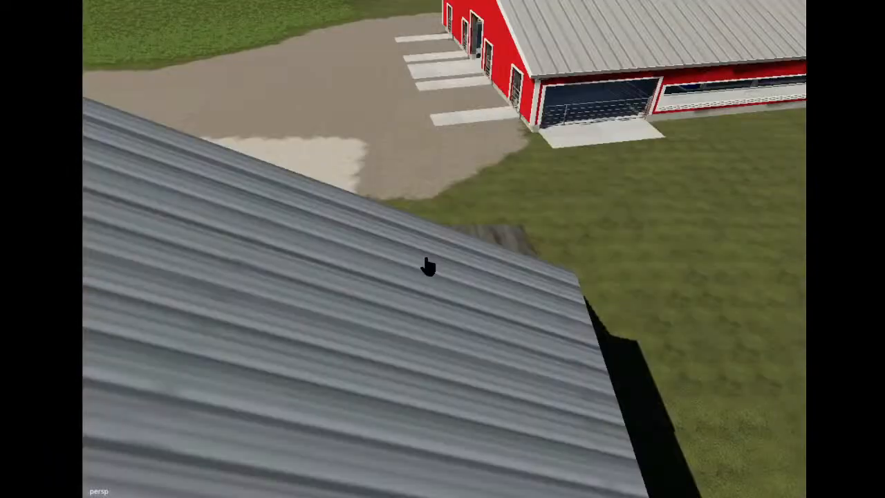
alt+drag(428, 267, 465, 240)
scroll(464, 239, down, 4)
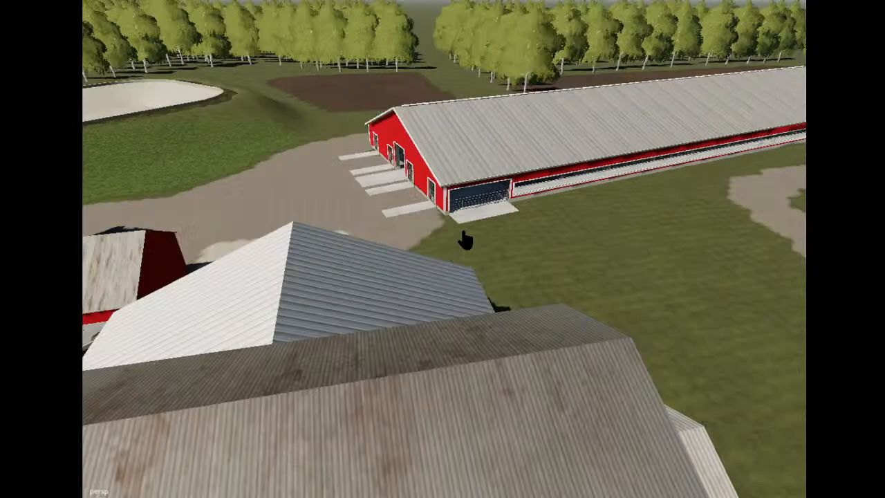
Examine the long barn from its far end and the surrounding gravel drives, tree clump, fields and farmyard buildings.
scroll(467, 239, up, 4)
alt+drag(466, 239, 336, 376)
scroll(558, 263, up, 4)
scroll(572, 297, down, 4)
scroll(581, 256, up, 4)
scroll(582, 255, up, 4)
scroll(428, 325, down, 4)
scroll(332, 377, up, 4)
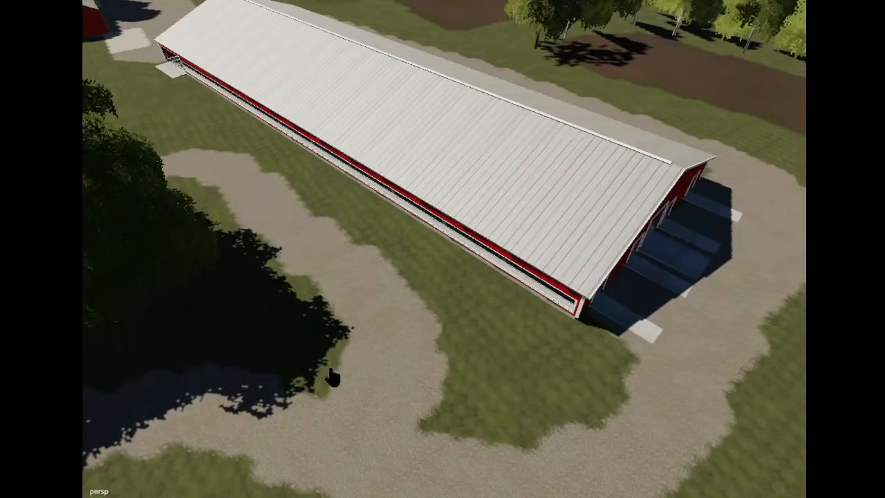
scroll(333, 377, down, 5)
alt+middle_drag(333, 377, 334, 379)
alt+drag(334, 379, 401, 380)
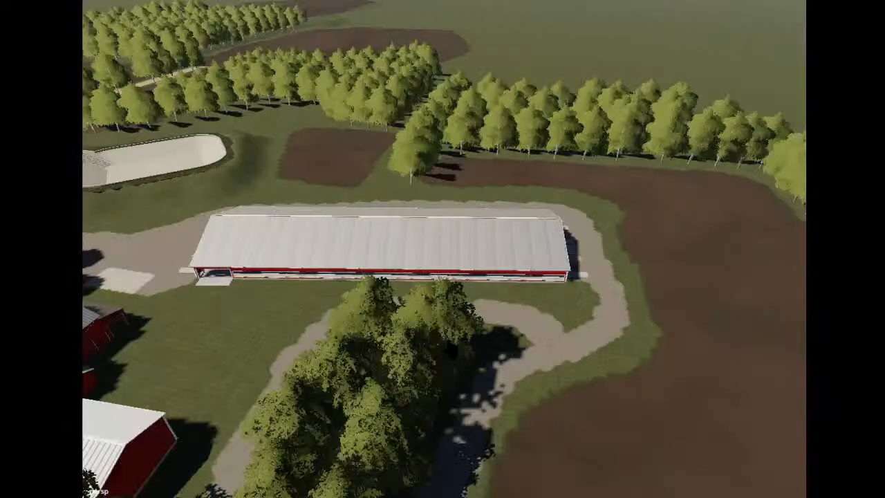
alt+middle_drag(401, 380, 515, 380)
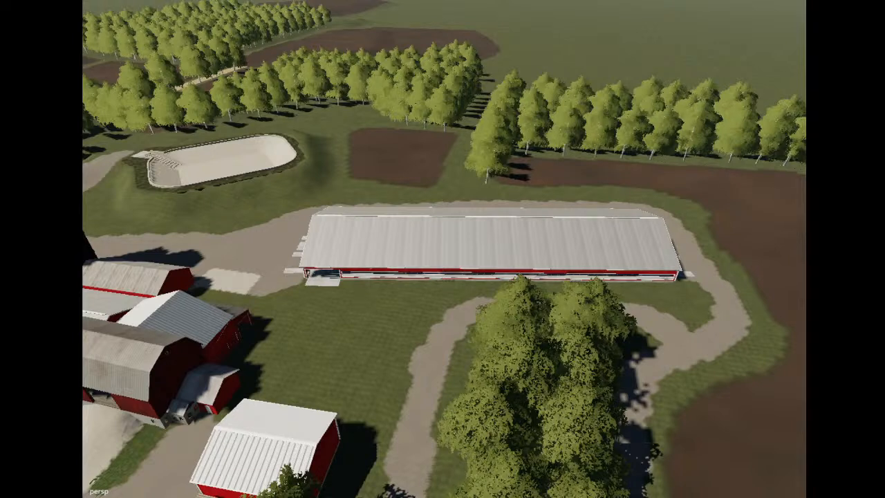
alt+drag(539, 251, 466, 251)
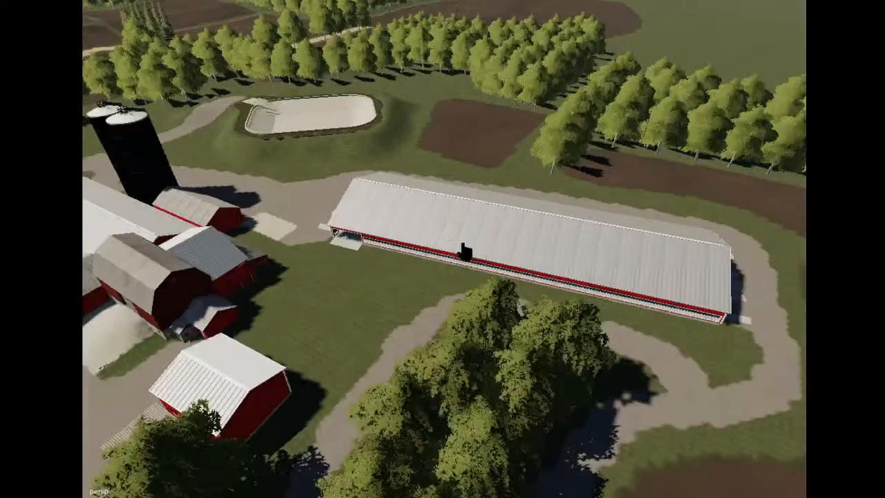
scroll(466, 251, down, 4)
alt+middle_drag(377, 252, 459, 249)
alt+drag(459, 249, 523, 262)
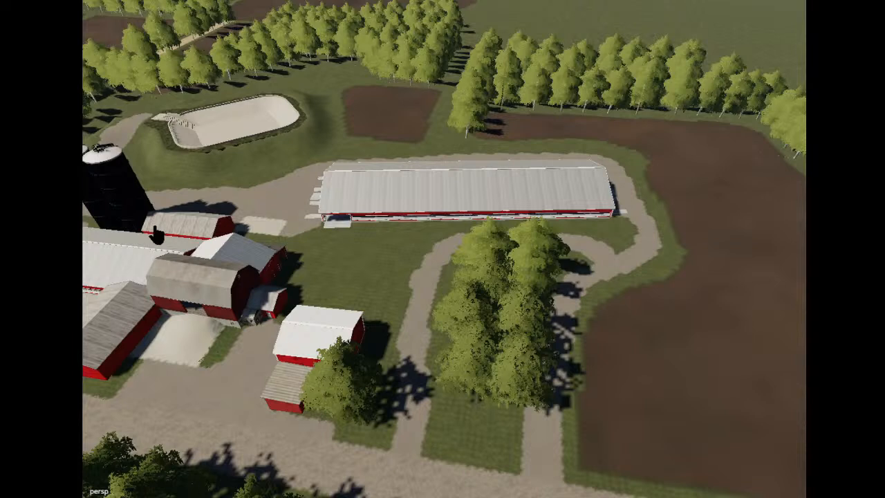
Bring the roofless red wall frame from the far edge of the map to the gravel yard beside the silos.
click(375, 315)
alt+drag(379, 291, 433, 238)
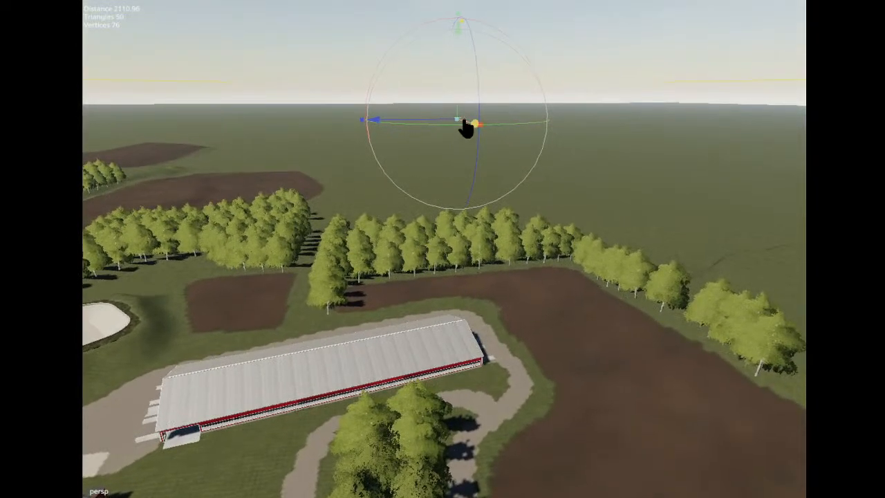
drag(466, 127, 731, 350)
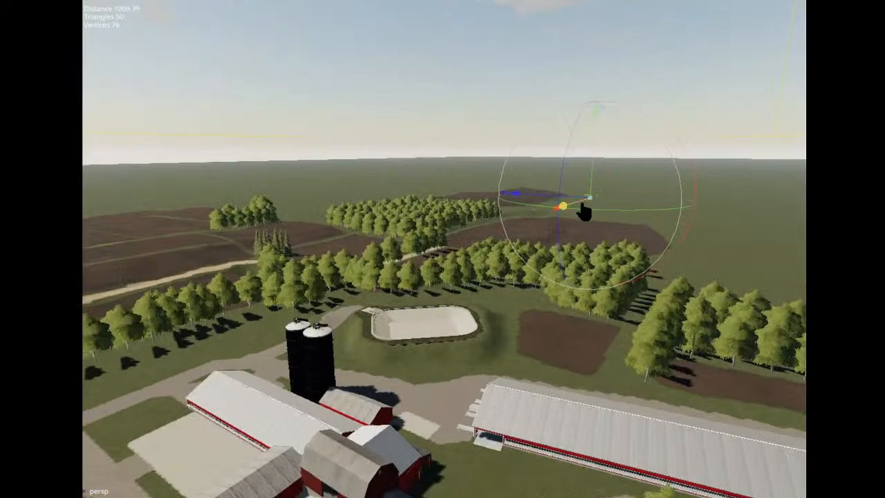
drag(596, 174, 599, 160)
drag(578, 199, 455, 332)
scroll(455, 333, up, 5)
drag(382, 338, 447, 299)
scroll(622, 300, down, 3)
scroll(446, 297, up, 1)
drag(381, 266, 388, 315)
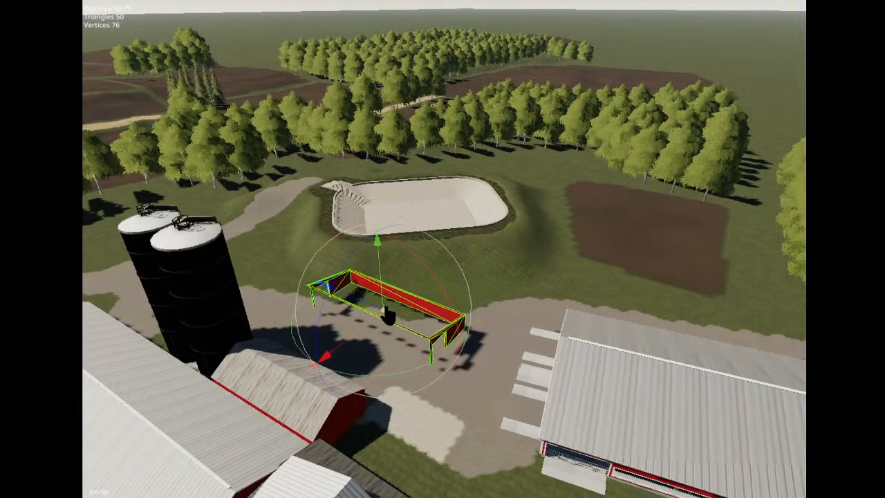
Rotate the red wall frame and move it to the grass-yard side of the long barn, parallel to the eave.
drag(330, 286, 422, 309)
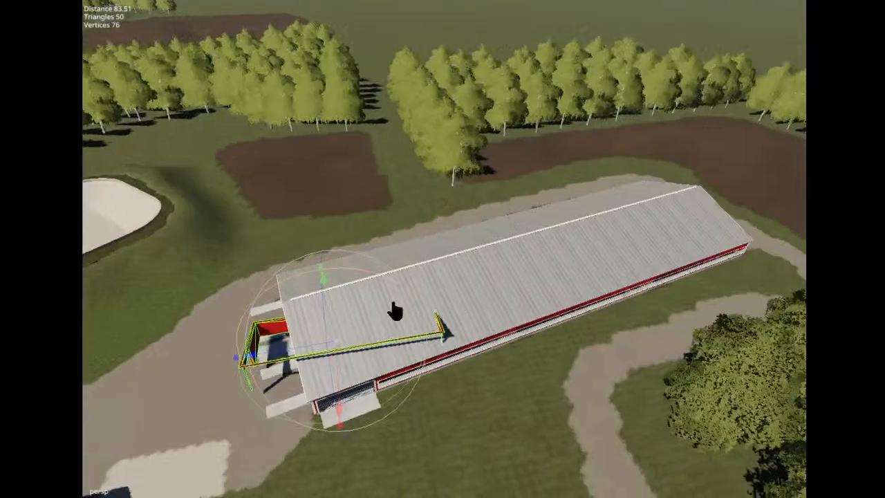
drag(282, 357, 553, 202)
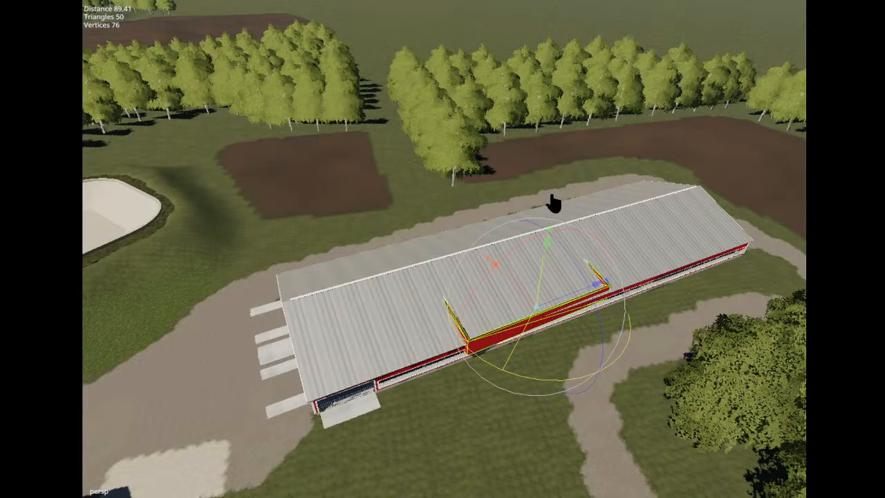
drag(492, 263, 527, 299)
alt+drag(339, 273, 388, 237)
scroll(369, 301, up, 5)
drag(394, 201, 400, 201)
drag(479, 186, 479, 219)
Fit the red wall frame against the long barn's side, with its tall wall tucked just beneath the roof edge.
alt+drag(583, 305, 386, 253)
scroll(471, 241, up, 3)
alt+middle_drag(385, 253, 373, 263)
scroll(373, 262, down, 3)
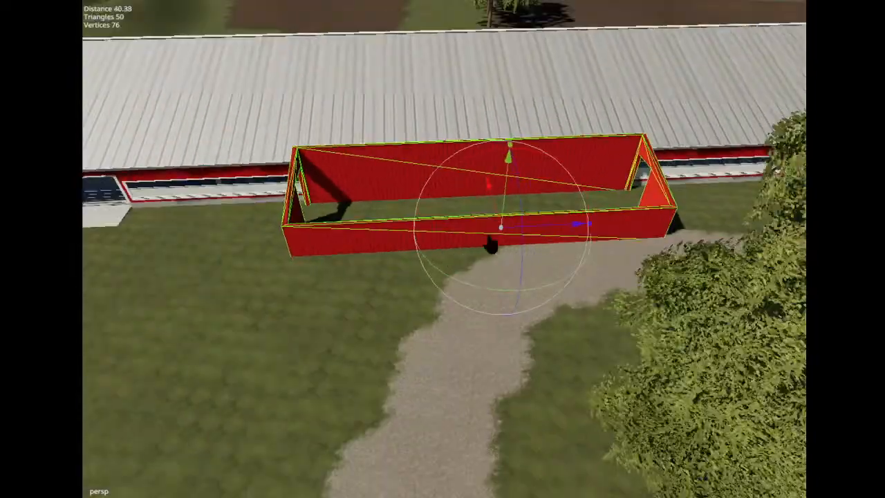
drag(546, 235, 530, 256)
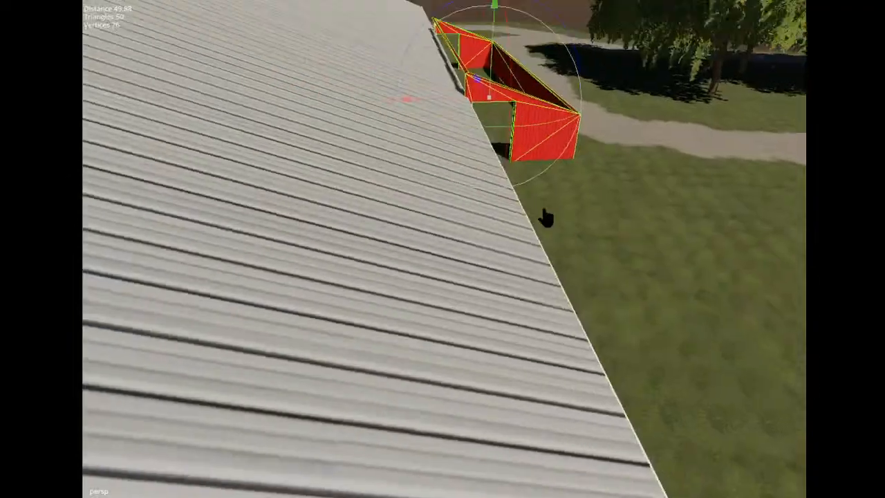
scroll(557, 217, down, 5)
scroll(539, 212, up, 3)
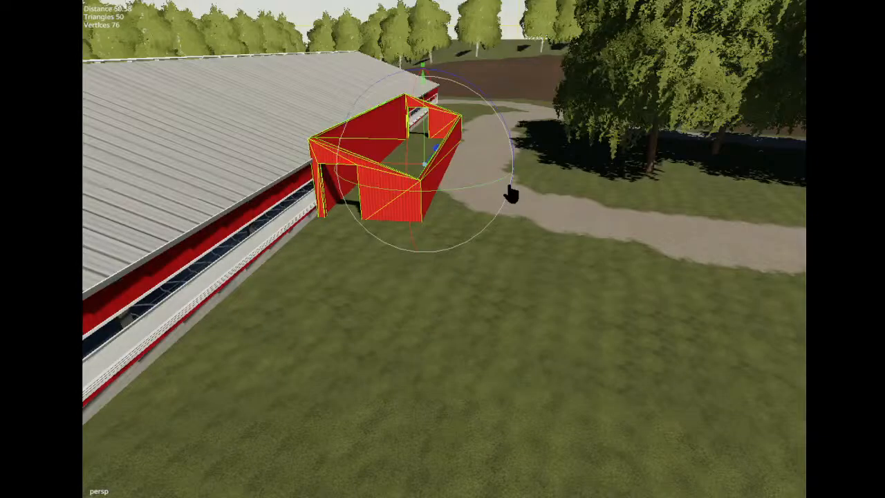
alt+drag(509, 187, 506, 185)
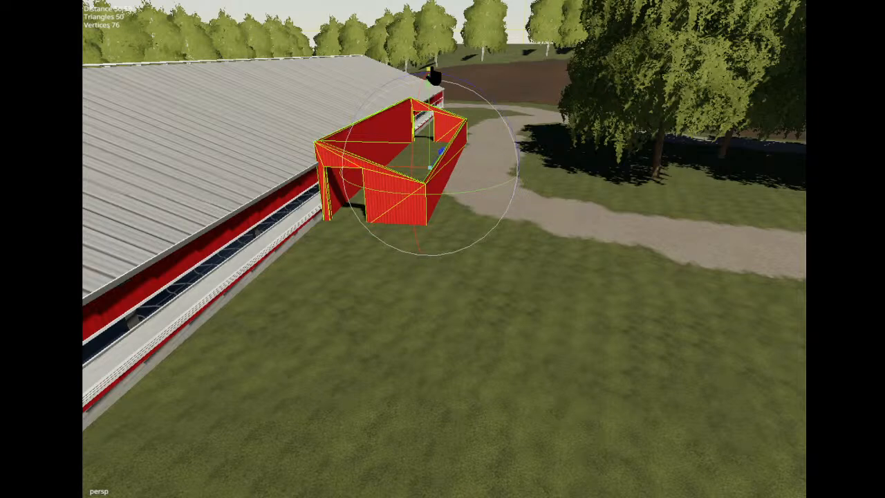
drag(435, 76, 435, 80)
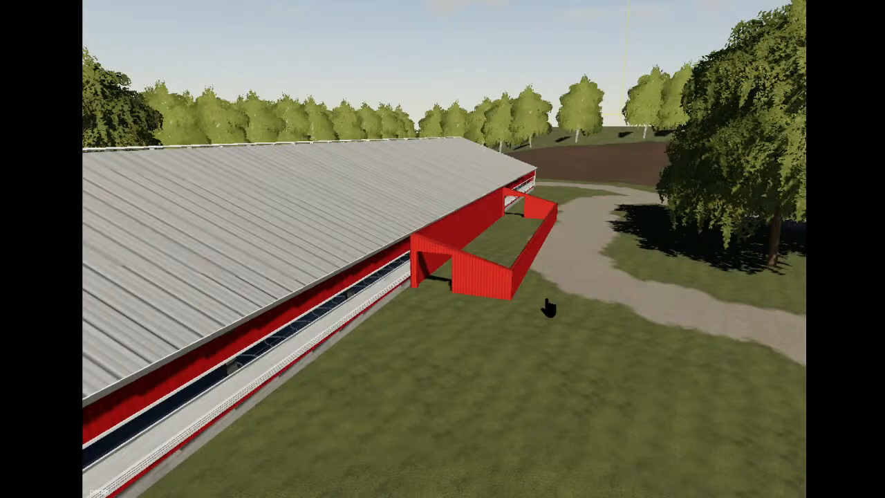
scroll(548, 307, up, 5)
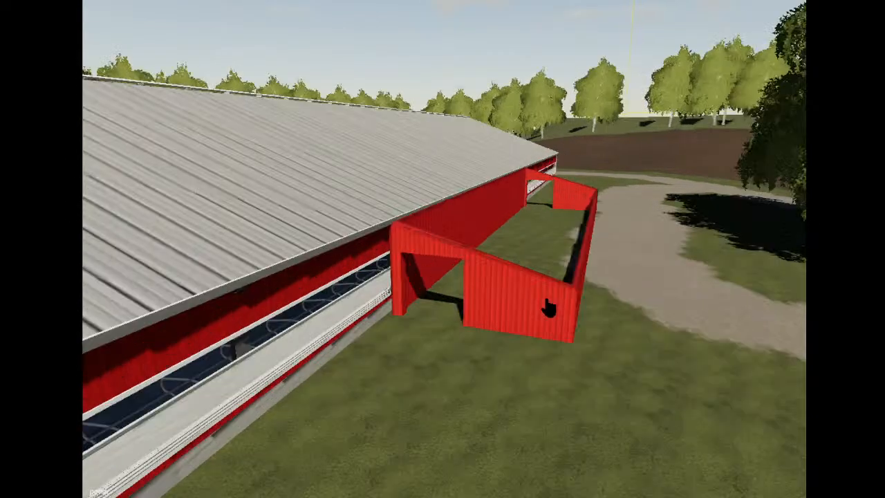
alt+drag(548, 307, 520, 321)
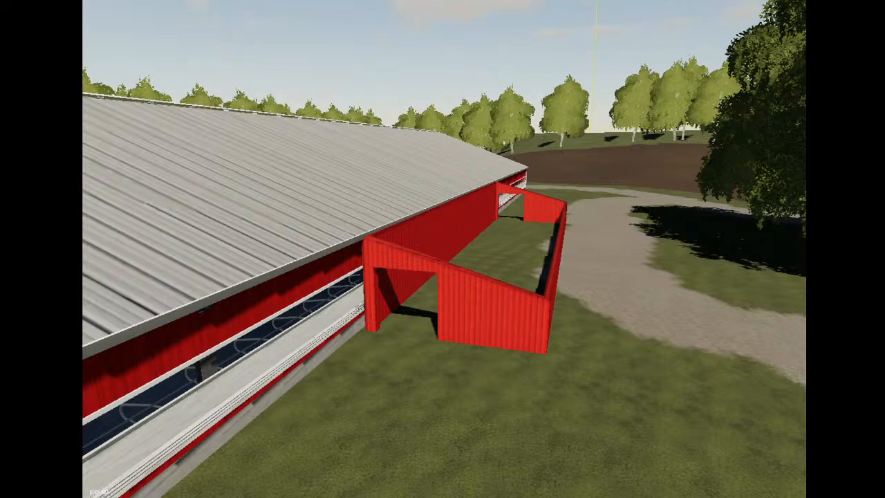
mouse_move(460, 442)
alt+mouse_down()
mouse_move(487, 446)
mouse_move(447, 447)
alt+mouse_up()
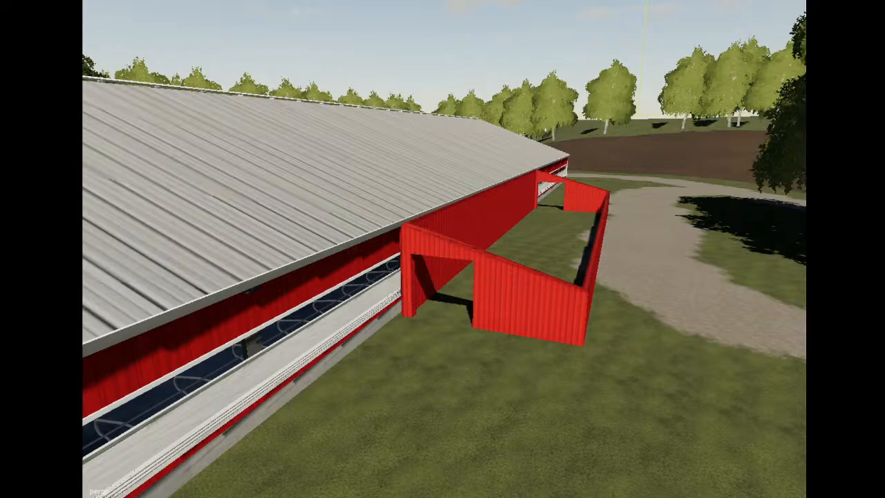
Bring the white gable roof piece from the far edge of the map to the far end of the long barn.
click(496, 317)
alt+drag(493, 321, 383, 346)
scroll(382, 345, down, 10)
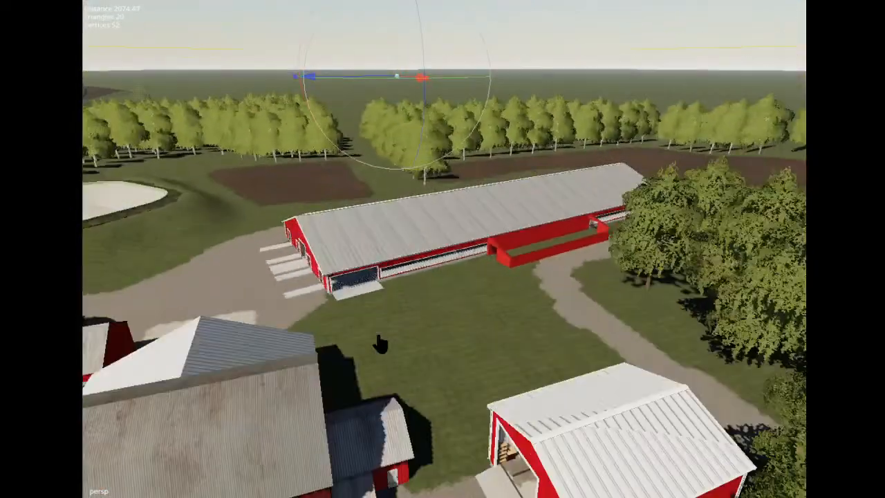
drag(420, 82, 585, 157)
alt+drag(411, 221, 334, 232)
drag(251, 136, 357, 147)
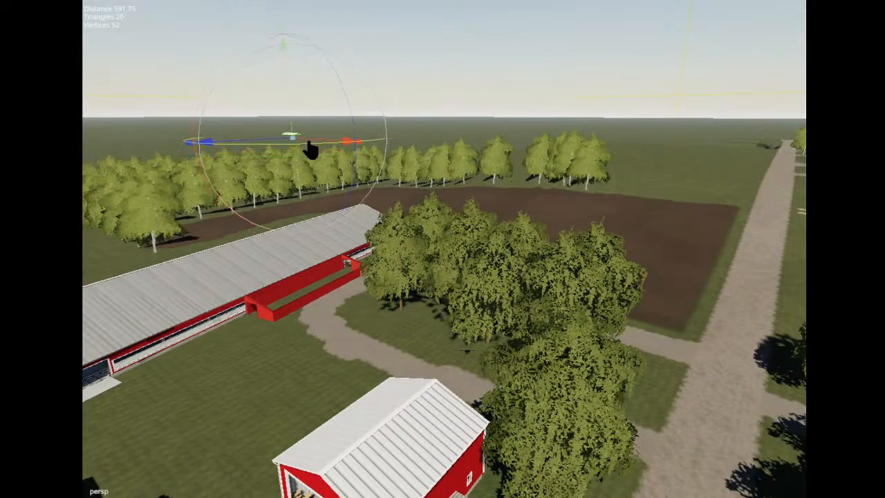
drag(316, 144, 588, 217)
drag(452, 158, 327, 210)
mouse_move(379, 177)
alt+mouse_down()
mouse_move(228, 219)
mouse_move(393, 77)
mouse_move(392, 172)
alt+mouse_up()
drag(430, 248, 287, 280)
alt+drag(357, 295, 425, 305)
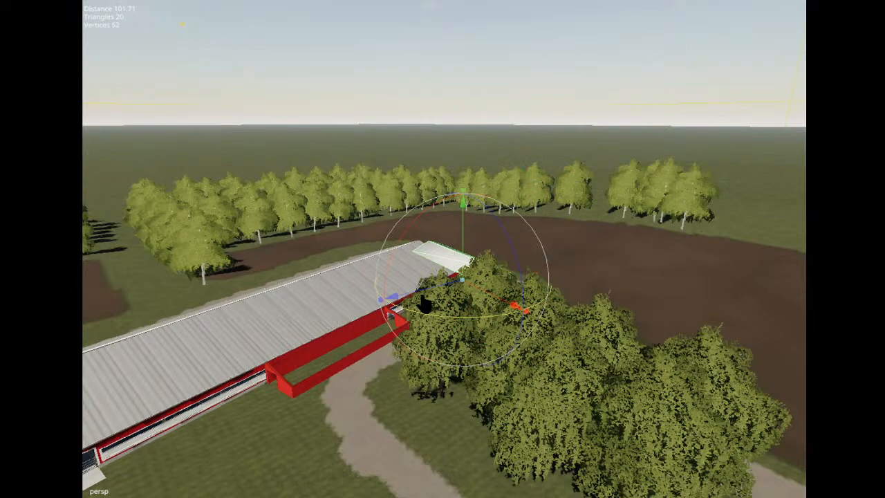
Try the white gable roof over the red wall frame beside the long barn, then delete the roof piece.
drag(425, 304, 443, 327)
alt+middle_drag(149, 270, 239, 279)
scroll(242, 280, up, 3)
alt+drag(242, 281, 434, 292)
drag(515, 257, 484, 398)
drag(499, 345, 353, 341)
alt+drag(544, 343, 484, 305)
drag(364, 271, 362, 256)
alt+drag(526, 304, 501, 328)
drag(323, 261, 314, 374)
alt+drag(580, 326, 491, 170)
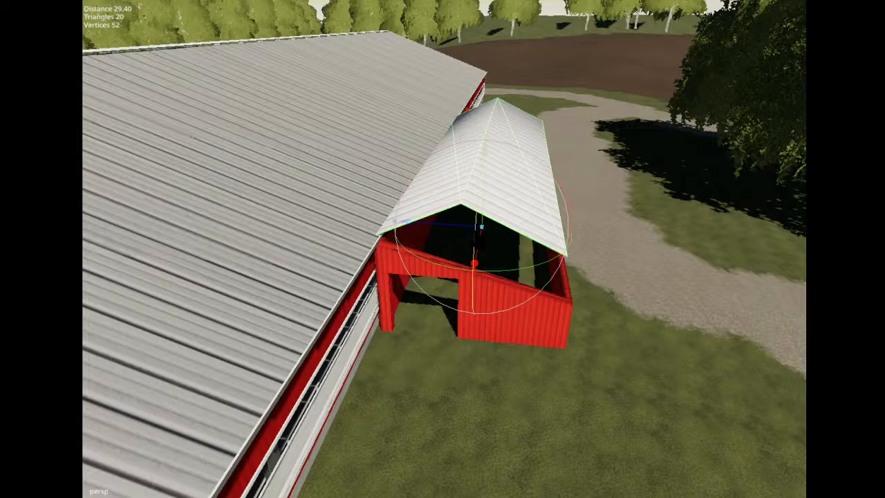
drag(571, 209, 497, 184)
key(Delete)
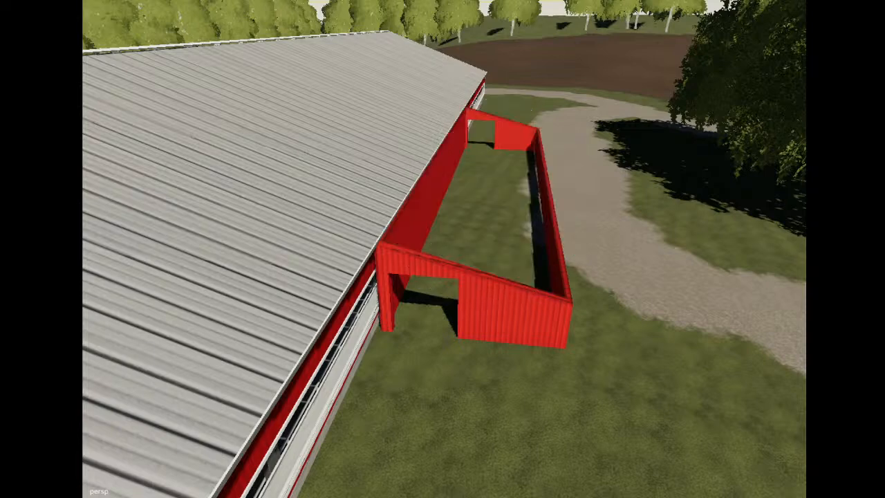
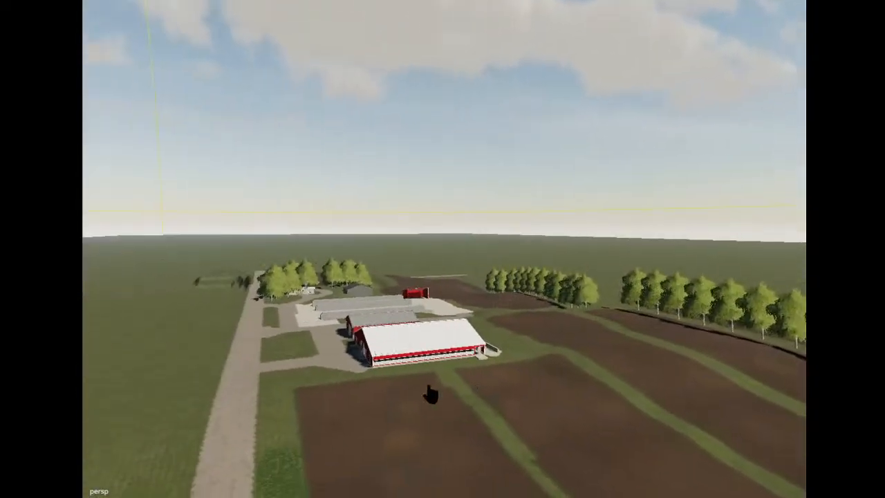
Place the slanted white roof panel from the open red shed on the grass between the old barn and the long barn.
scroll(425, 393, up, 10)
scroll(396, 417, up, 4)
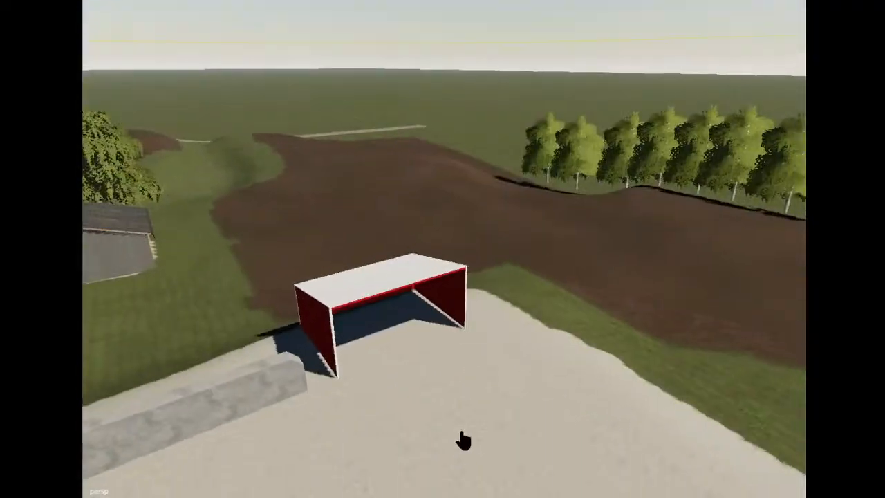
click(349, 296)
alt+drag(449, 390, 503, 421)
alt+middle_drag(503, 421, 508, 422)
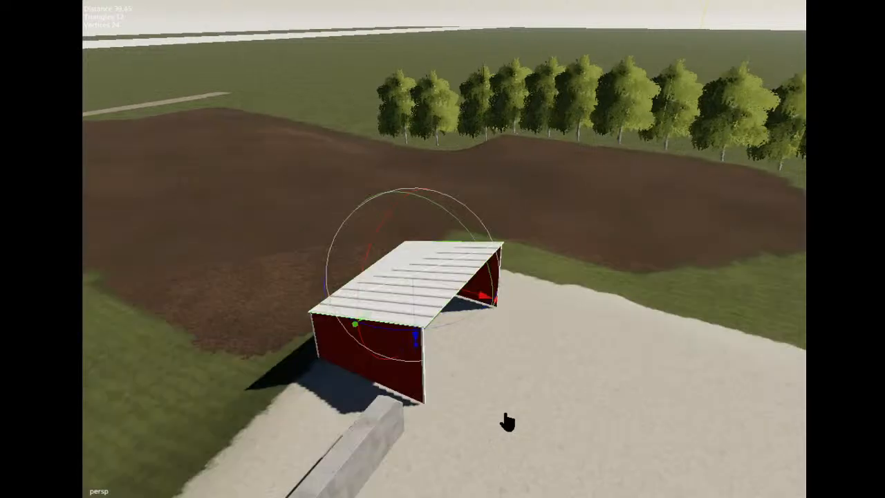
alt+drag(507, 422, 595, 423)
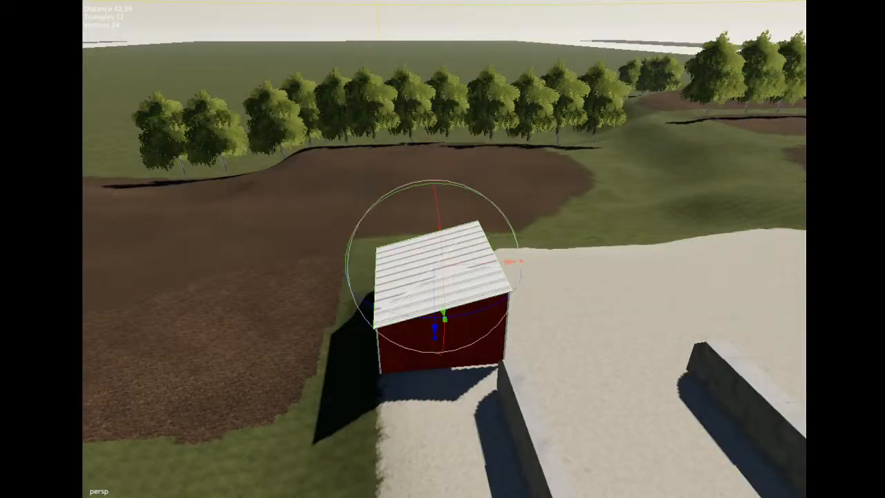
drag(444, 315, 765, 320)
alt+middle_drag(765, 320, 732, 319)
drag(489, 340, 678, 360)
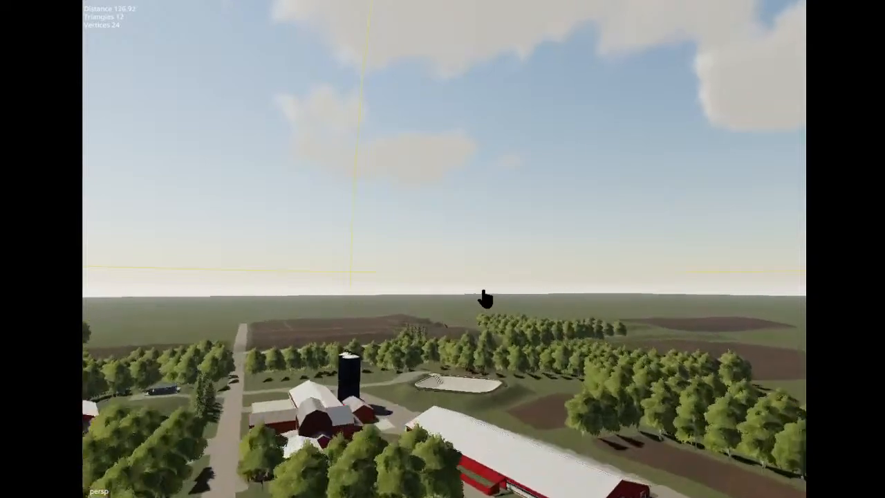
alt+drag(484, 298, 602, 376)
alt+middle_drag(602, 375, 620, 378)
alt+drag(621, 377, 592, 417)
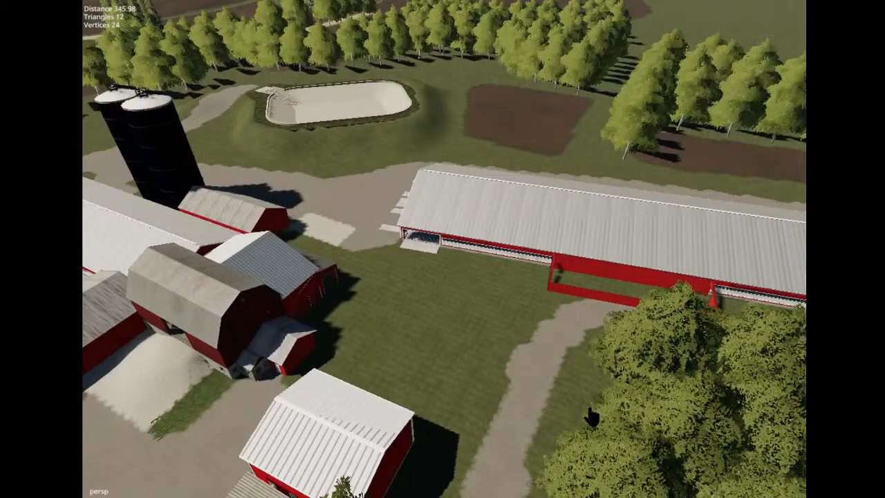
key(ctrl+b)
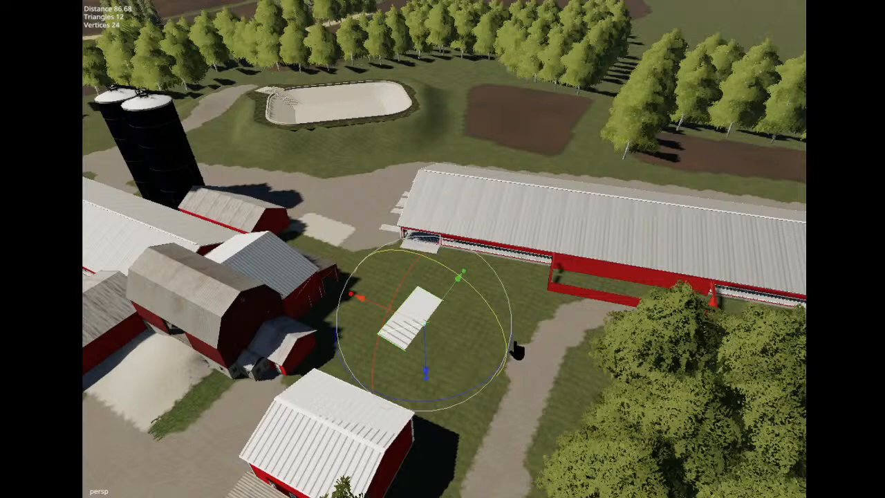
Try standing the white roof panel upright on the grass yard, then undo the rotation.
alt+drag(515, 349, 464, 411)
scroll(464, 412, up, 3)
click(488, 369)
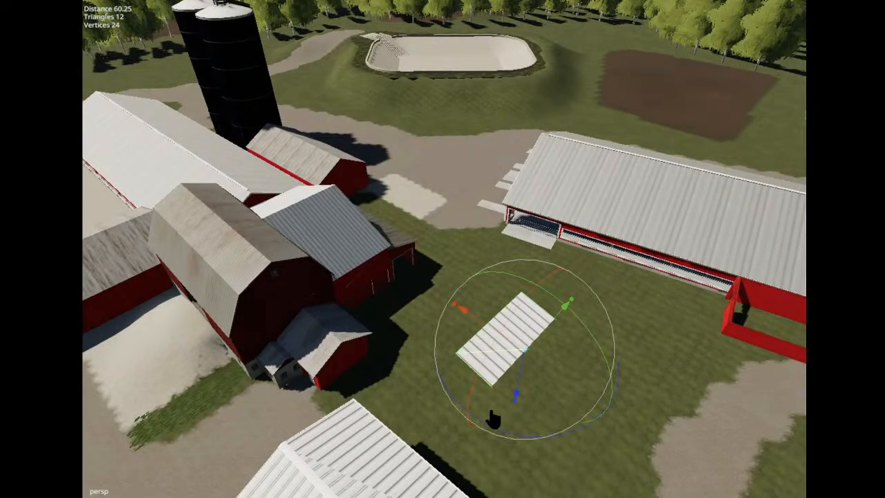
drag(492, 416, 543, 397)
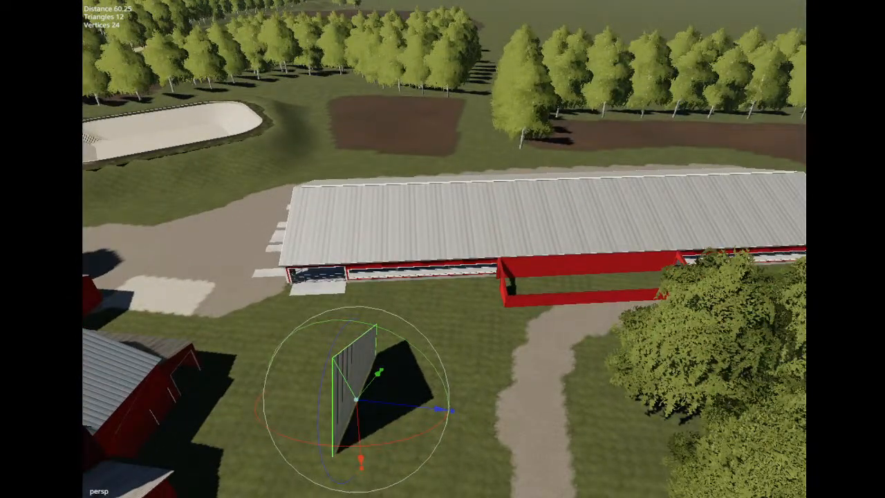
key(ctrl+z)
Try moving the white roof panel across the grass yard and tilting it toward the red wall frame, then delete it.
alt+drag(415, 212, 527, 226)
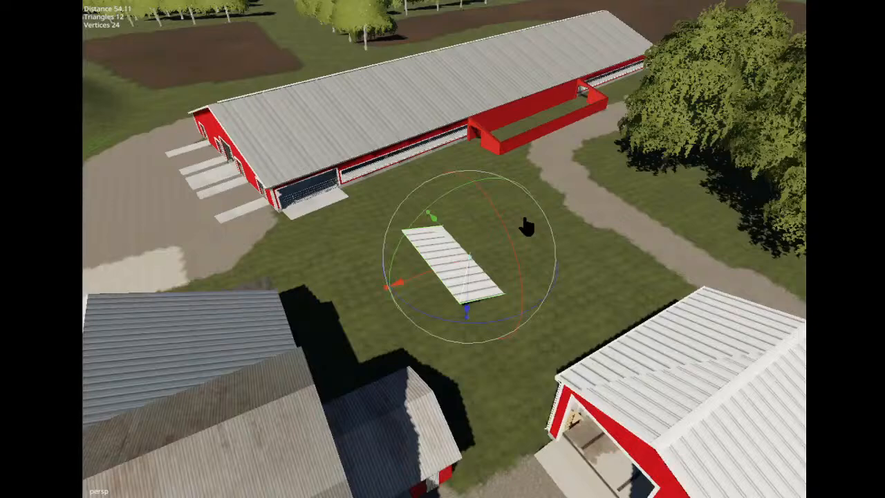
scroll(527, 226, up, 2)
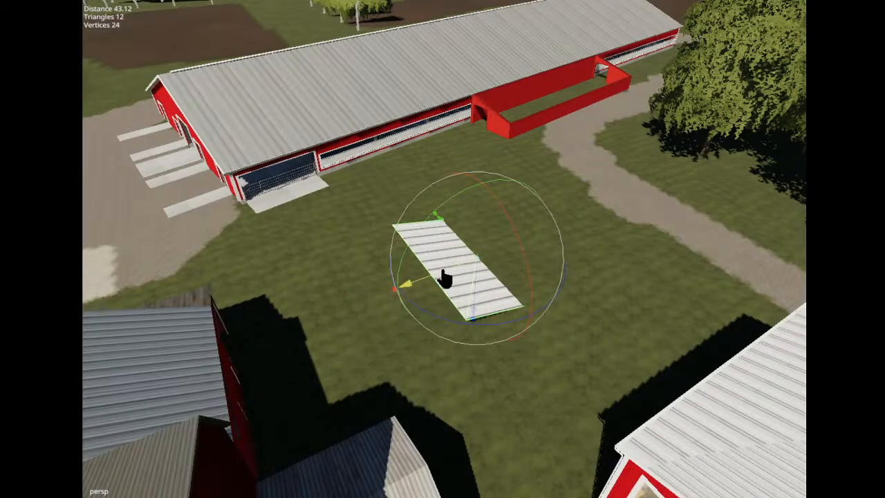
drag(445, 276, 544, 227)
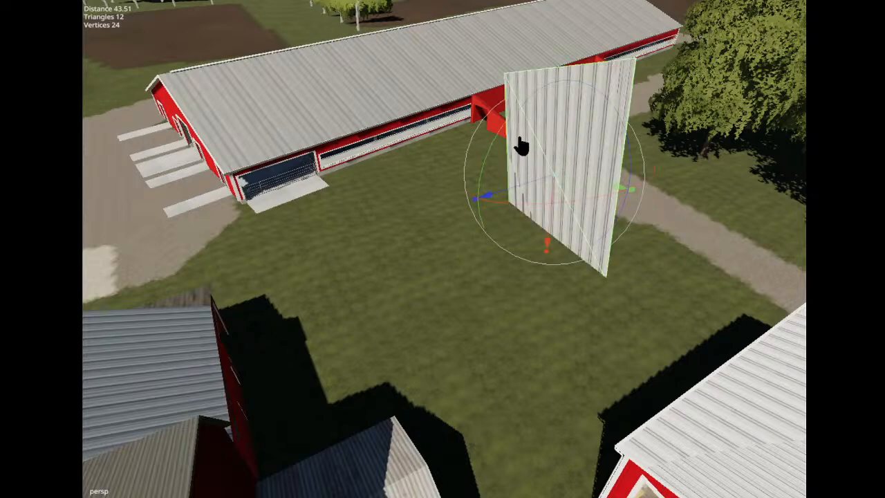
drag(500, 126, 488, 148)
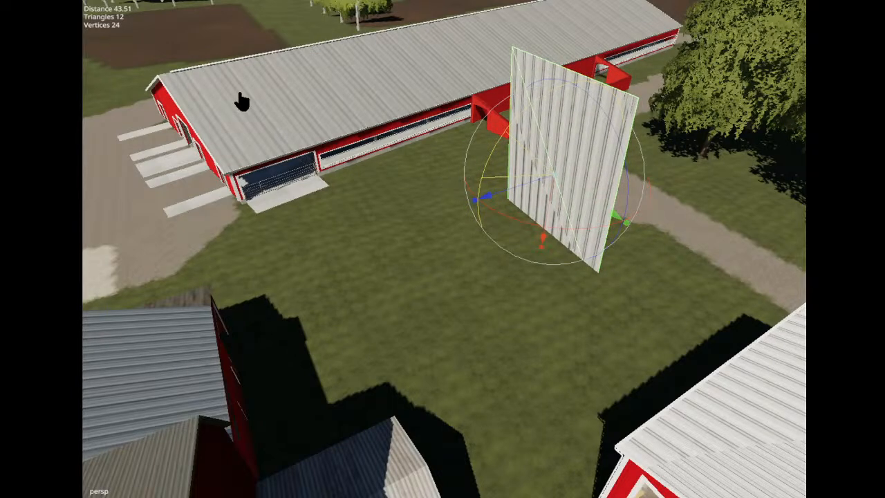
key(Delete)
Try a copy of the white roof panel over the middle of the red wall frame, turning it to fit, then delete it.
alt+drag(484, 201, 541, 149)
scroll(538, 83, up, 3)
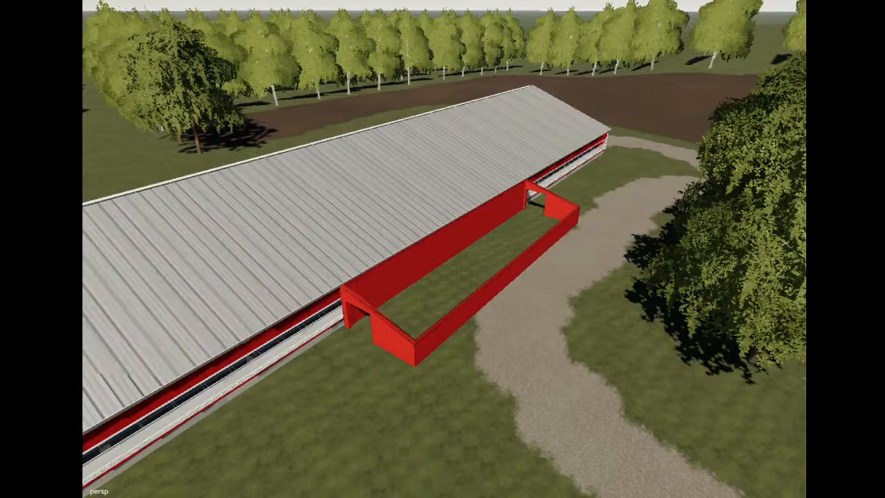
alt+drag(362, 201, 471, 311)
scroll(564, 91, up, 4)
scroll(563, 91, up, 6)
scroll(391, 233, up, 6)
click(471, 311)
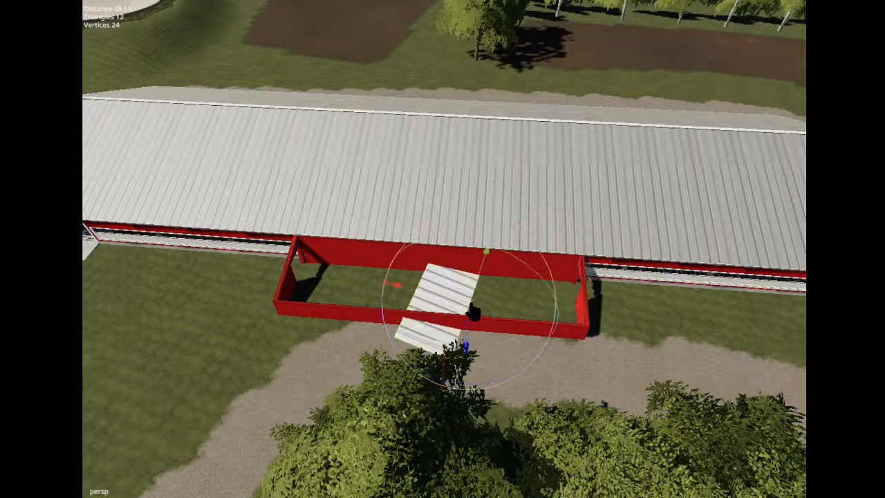
alt+drag(551, 398, 569, 399)
drag(490, 335, 466, 266)
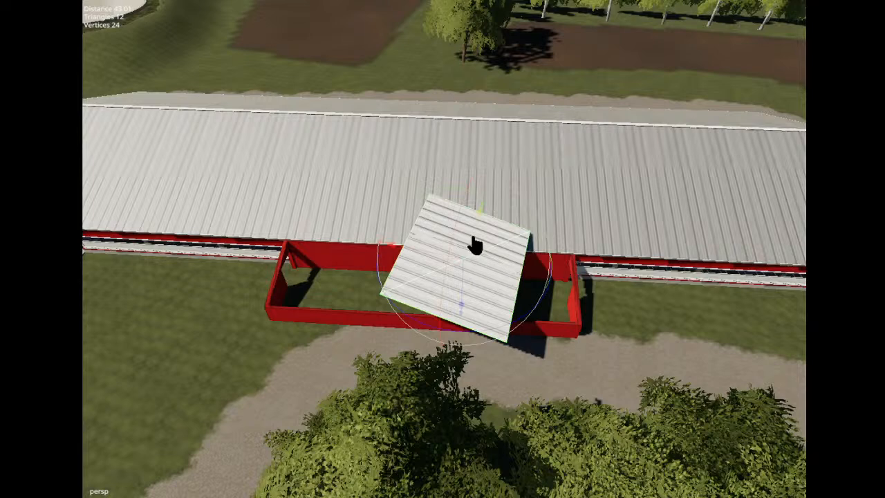
drag(484, 214, 487, 205)
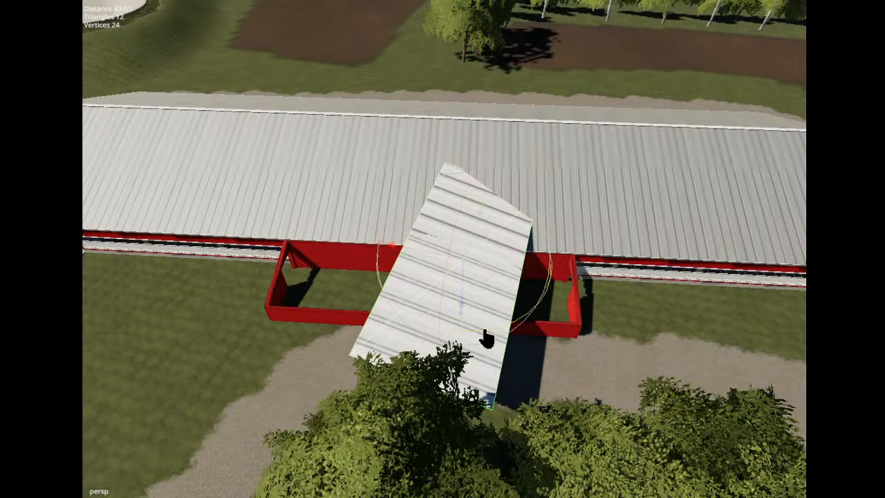
drag(485, 337, 376, 330)
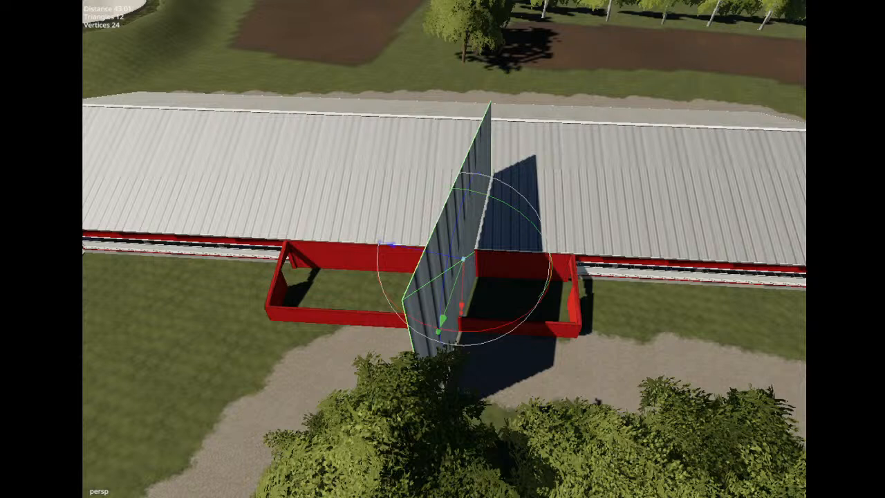
key(Delete)
Place another copy of the white roof panel inside the near end of the red wall frame.
alt+drag(443, 263, 385, 270)
key(ctrl+v)
scroll(201, 257, up, 2)
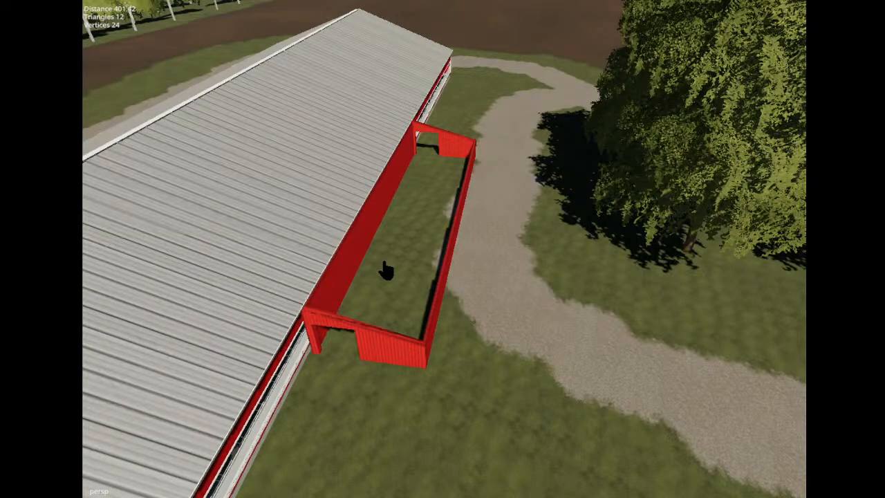
key(ctrl+b)
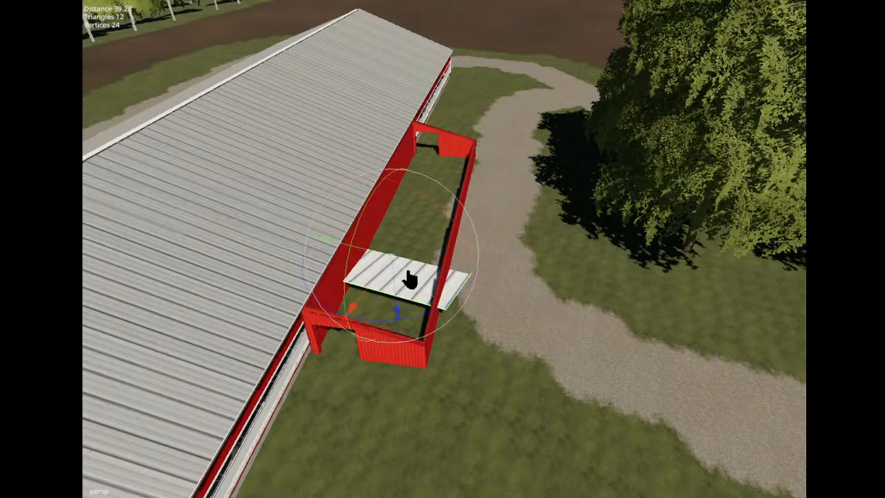
key(ctrl+b)
Try turning, resizing and tilting the white roof panel to match the slope of the red wall frame.
drag(396, 247, 294, 315)
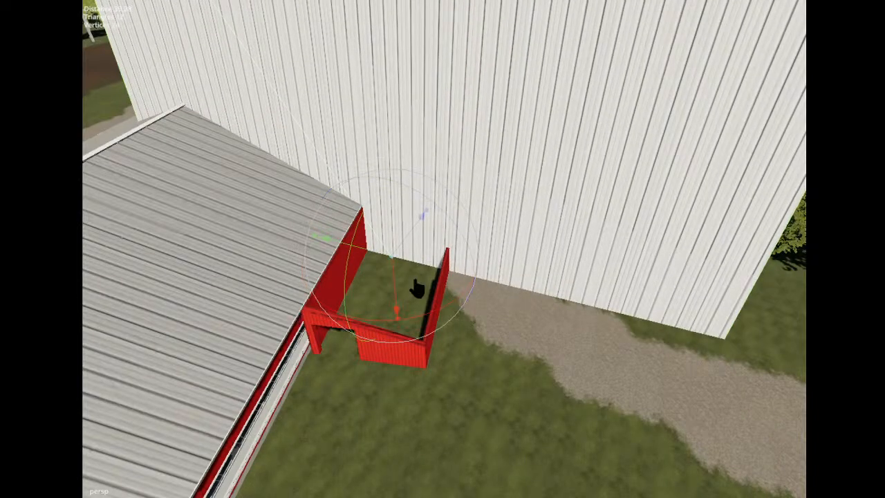
scroll(416, 289, down, 3)
alt+drag(417, 289, 499, 276)
scroll(500, 276, down, 2)
drag(505, 262, 527, 117)
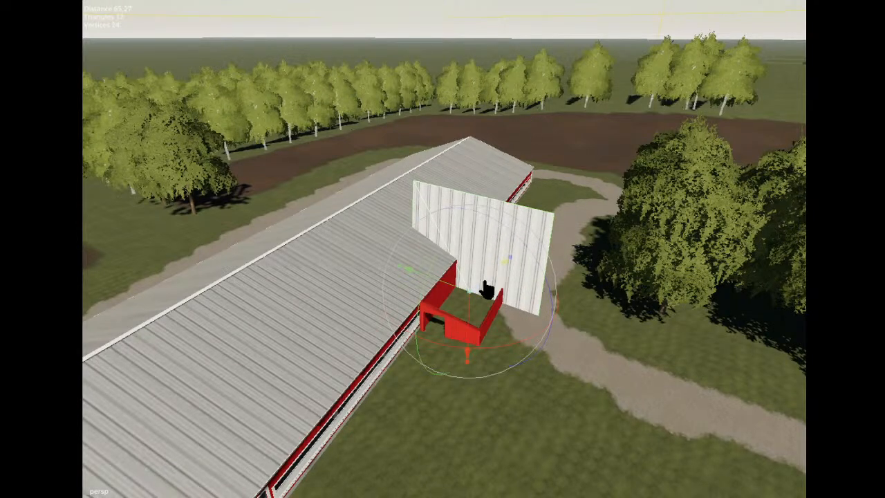
drag(389, 276, 421, 257)
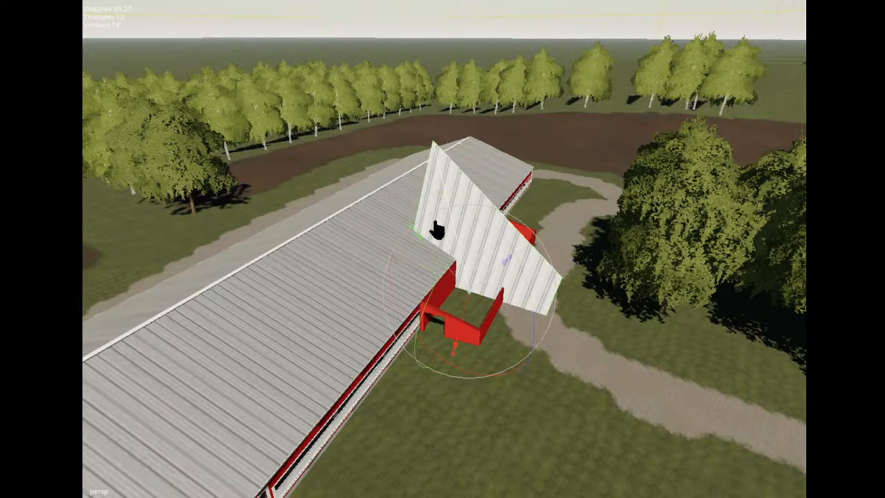
click(397, 226)
click(526, 270)
click(398, 242)
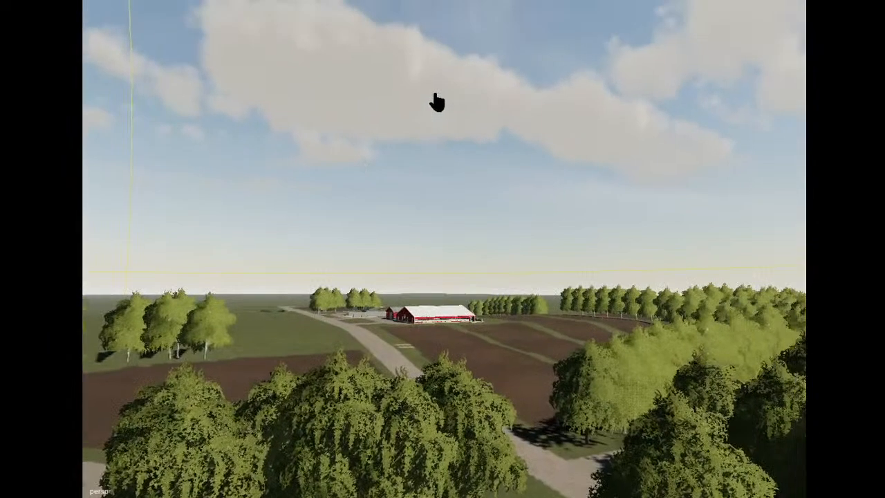
Select the entire white-roofed red shed at the end of the concrete bunker walls.
scroll(426, 102, up, 5)
scroll(425, 102, up, 5)
alt+drag(425, 102, 405, 144)
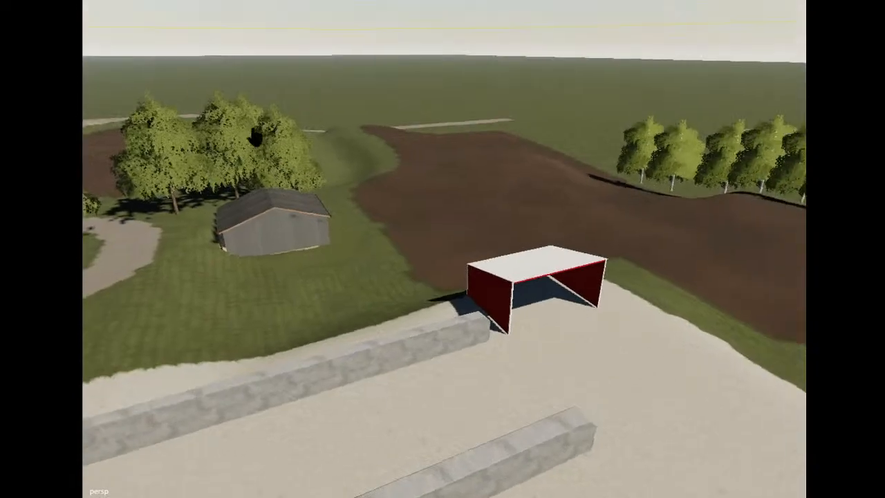
scroll(305, 160, up, 3)
alt+drag(305, 160, 409, 203)
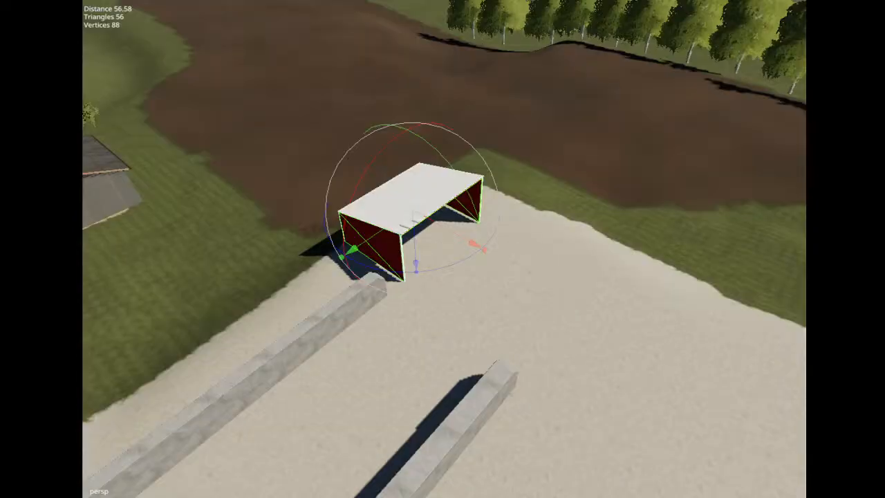
key(Up)
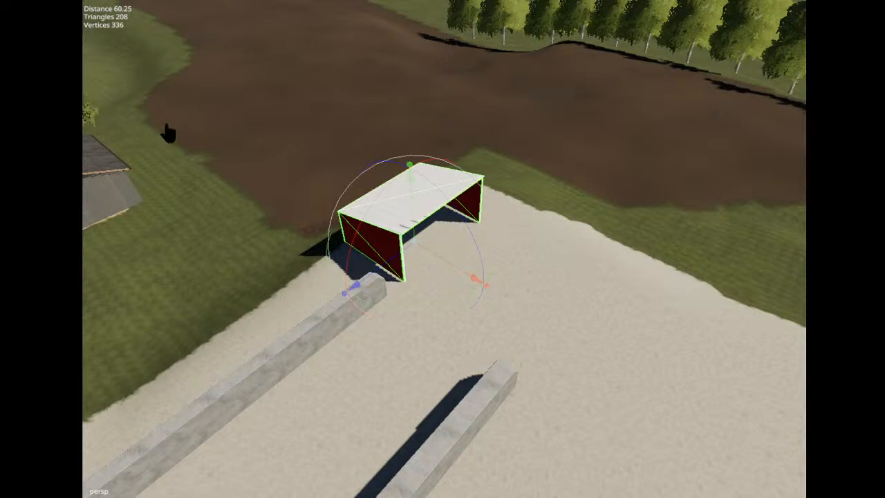
Delete the roofless red wall frame from the side of the long barn.
alt+drag(220, 155, 563, 158)
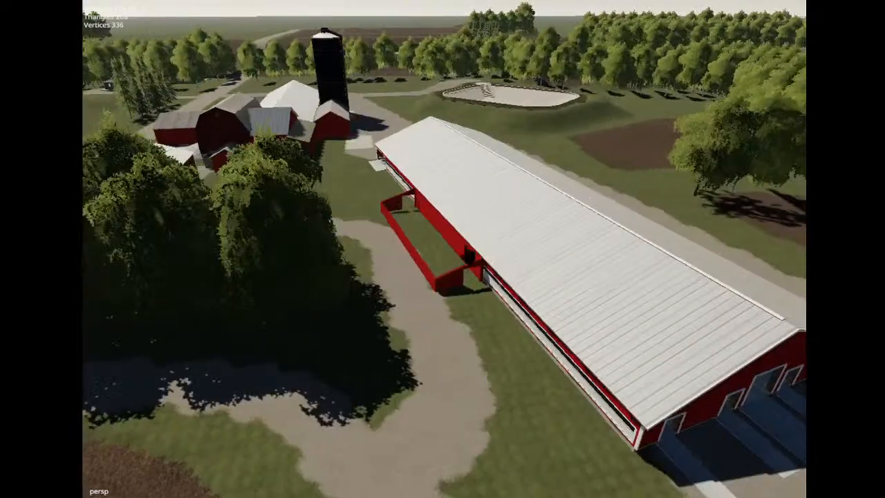
click(445, 285)
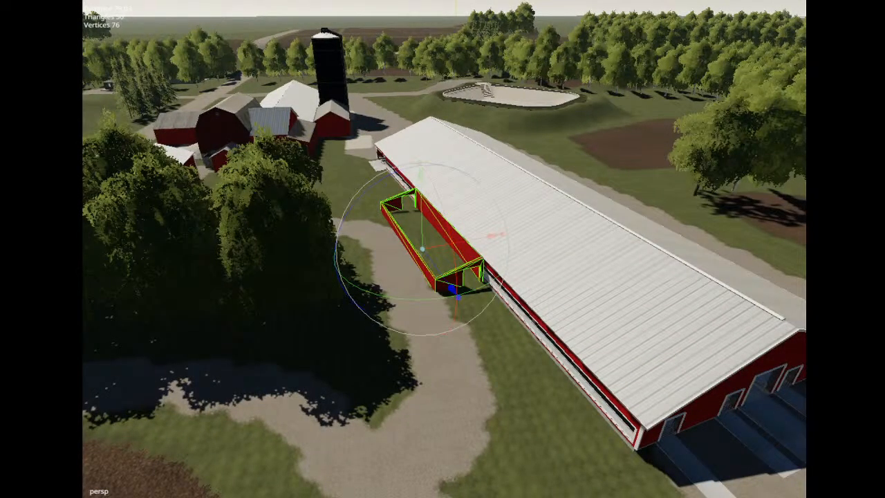
key(Escape)
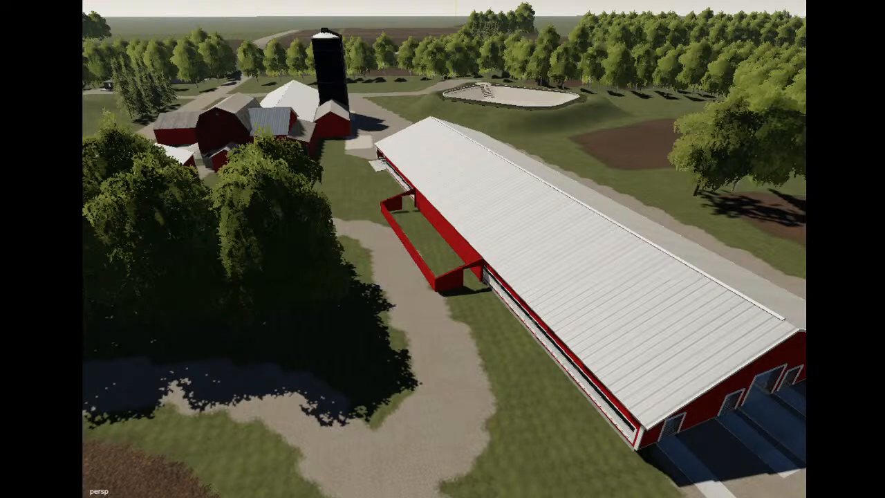
key(Delete)
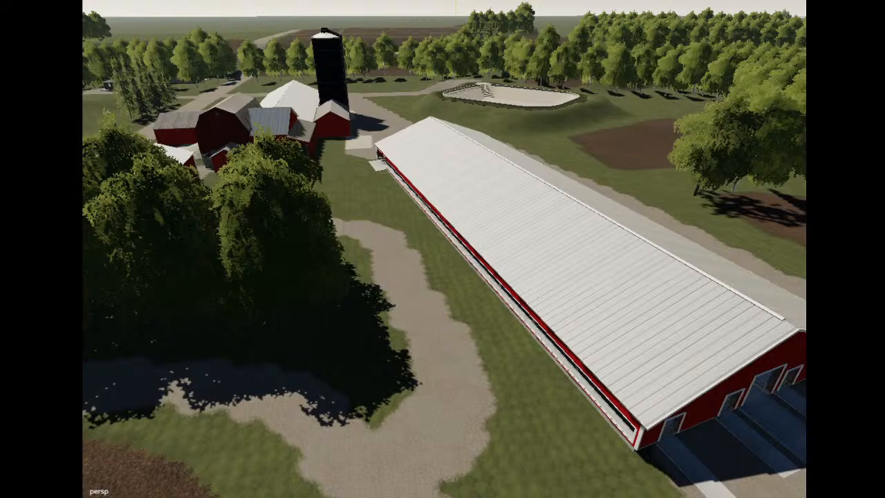
Place a copy of the white-roofed red shed on the gravel path beside the long barn.
key(Down)
key(Down)
key(Down)
alt+drag(188, 115, 209, 123)
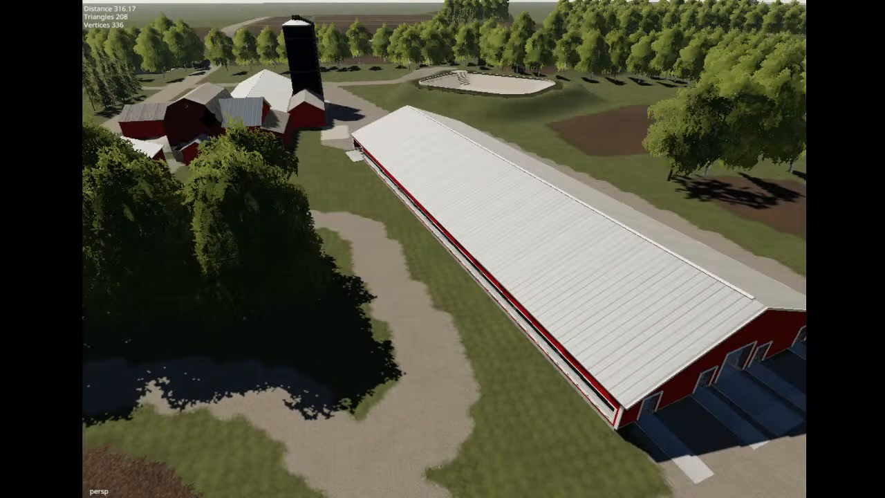
key(ctrl+b)
alt+drag(498, 374, 493, 351)
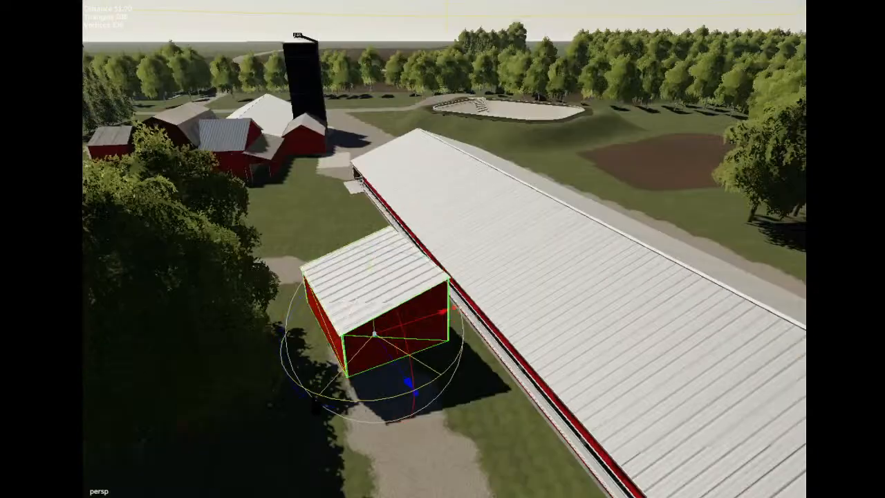
Lower the copied red shed and move it up against the side of the long barn.
drag(410, 396, 391, 400)
drag(370, 296, 368, 322)
alt+drag(520, 419, 521, 453)
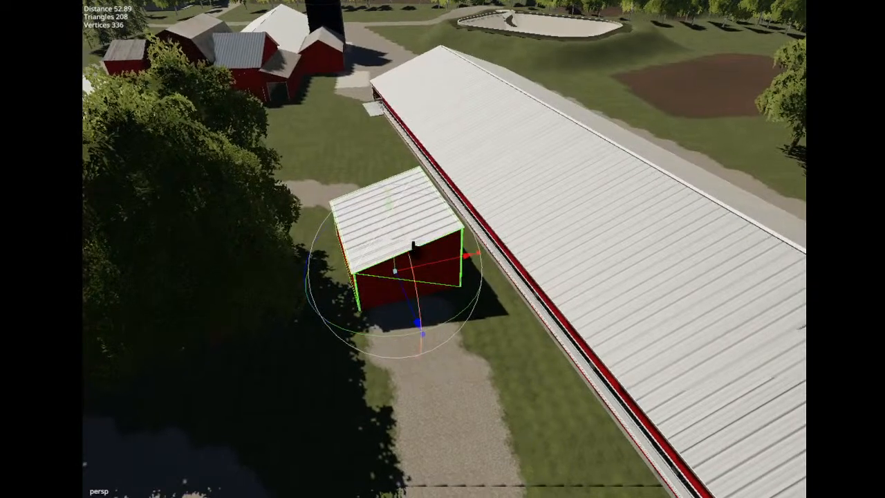
drag(394, 270, 432, 264)
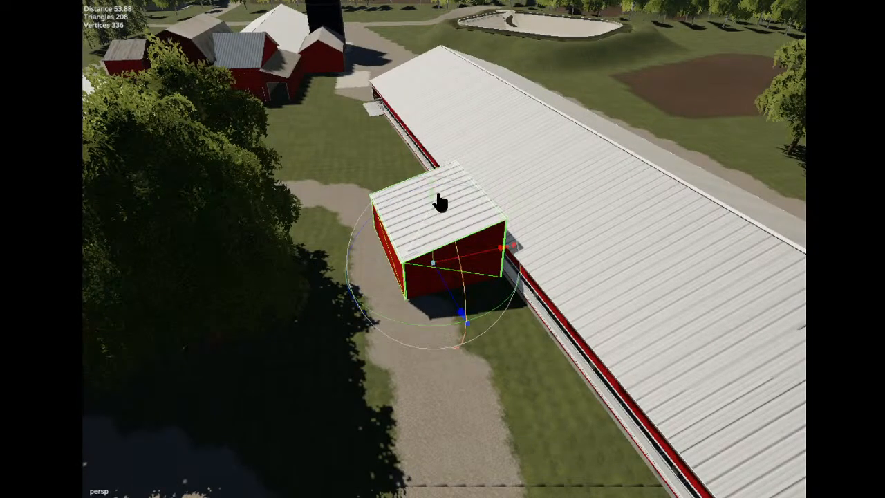
Reduce the shed's height and depth and fit its roof edge against the long barn's eave.
alt+drag(585, 423, 577, 374)
scroll(545, 440, up, 3)
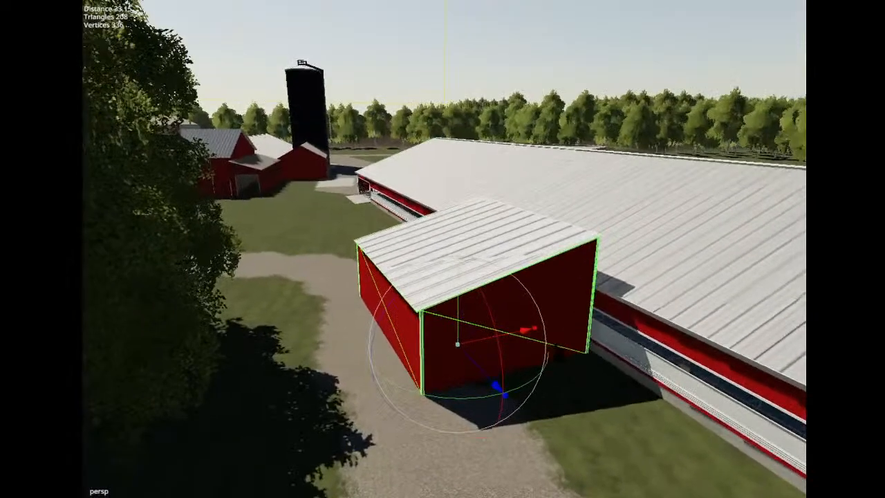
drag(461, 257, 461, 262)
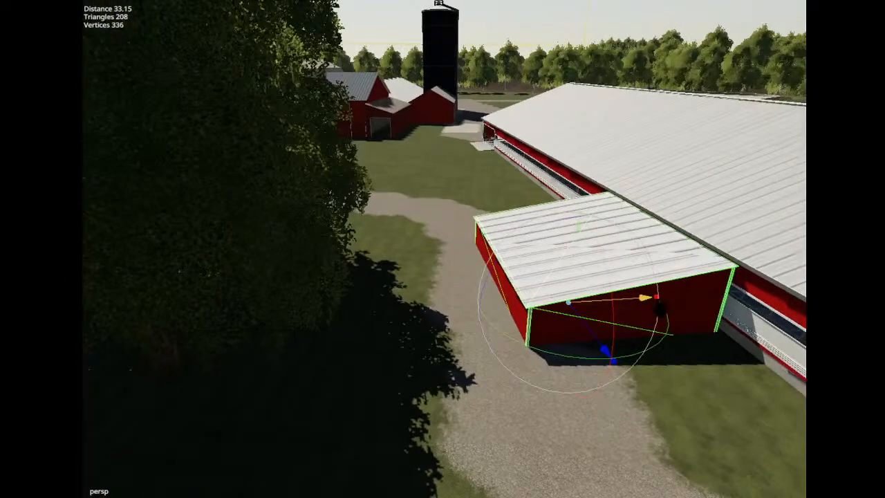
drag(659, 299, 655, 299)
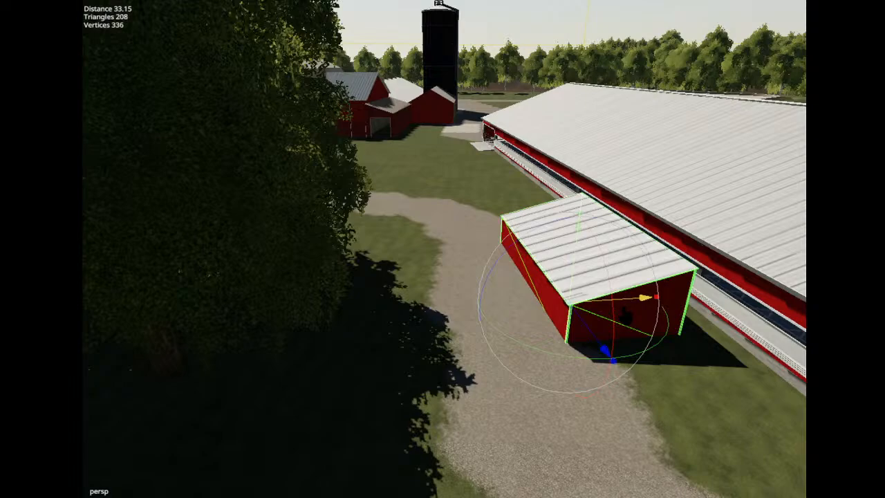
drag(644, 297, 674, 296)
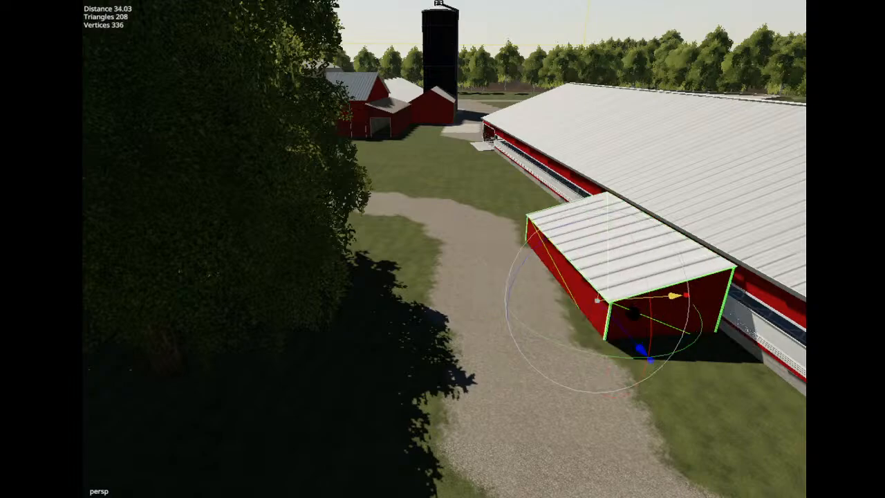
drag(614, 227, 615, 222)
Stretch the red lean-to lengthwise along the side of the long barn.
alt+drag(615, 276, 732, 372)
scroll(716, 353, down, 5)
scroll(716, 353, up, 5)
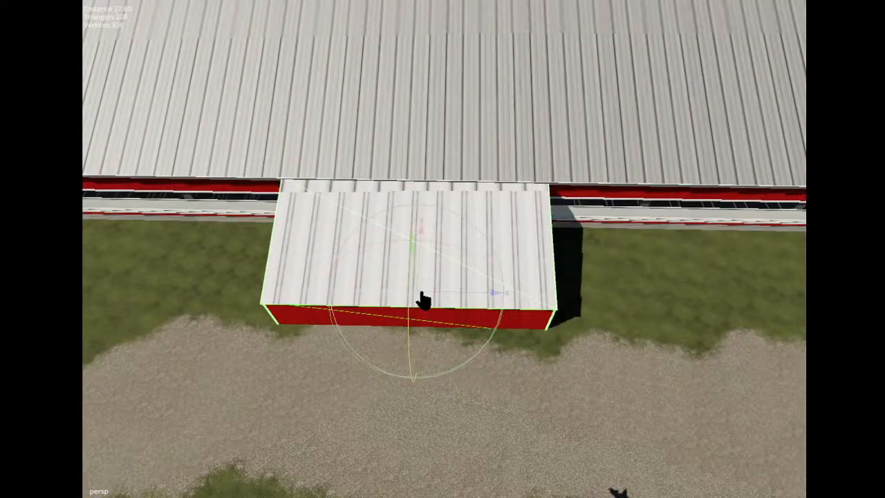
drag(500, 294, 525, 302)
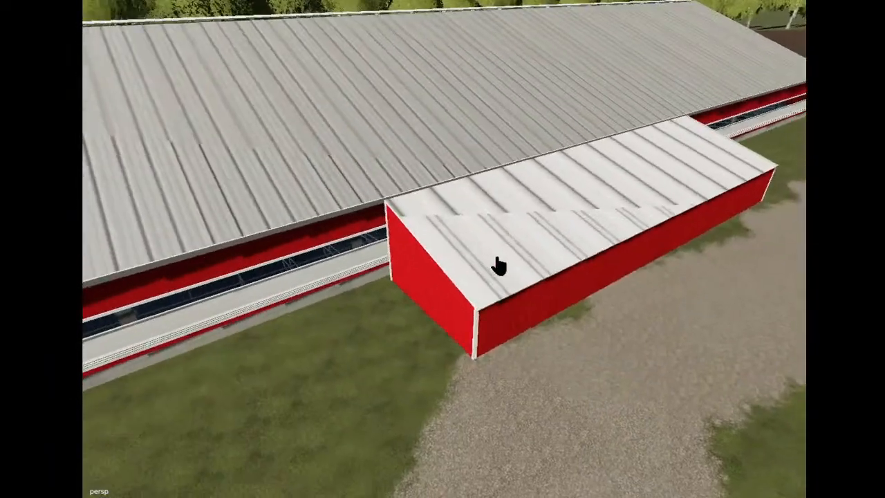
click(498, 267)
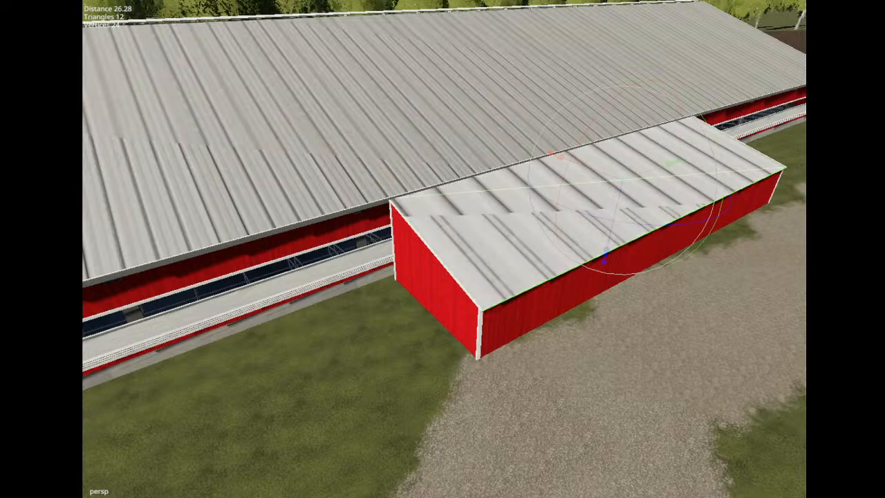
click(729, 413)
Duplicate the red lean-to, turn the copy around and move it to the opposite side of the long barn.
alt+drag(729, 413, 522, 334)
scroll(555, 412, down, 5)
scroll(551, 274, up, 5)
alt+drag(433, 313, 371, 308)
scroll(381, 239, up, 3)
scroll(354, 275, down, 4)
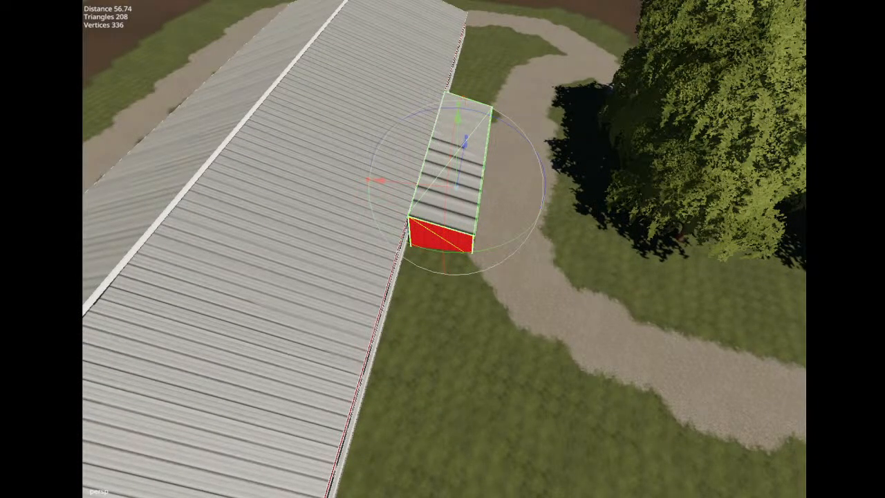
drag(500, 247, 509, 132)
drag(493, 201, 191, 191)
alt+drag(635, 330, 683, 322)
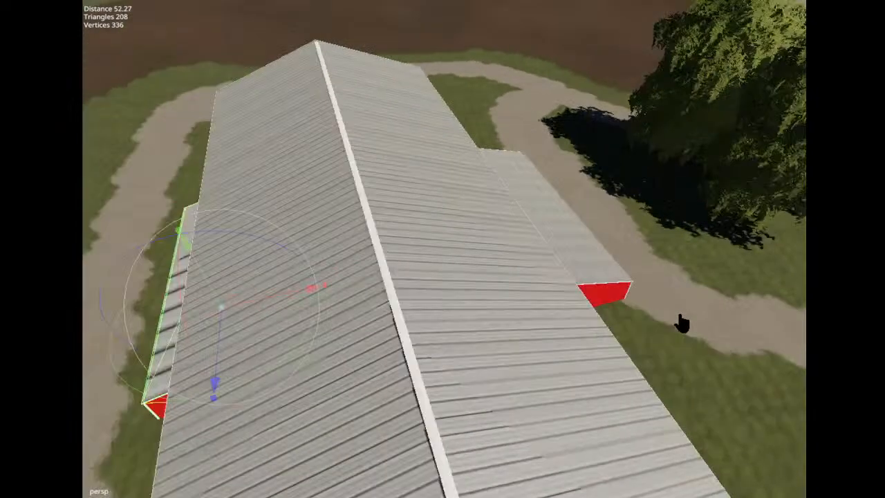
Pull the copied lean-to out from under the long barn's roof and line it up opposite the first lean-to.
alt+middle_drag(443, 360, 606, 334)
alt+drag(607, 334, 470, 316)
scroll(495, 320, down, 5)
drag(427, 287, 429, 312)
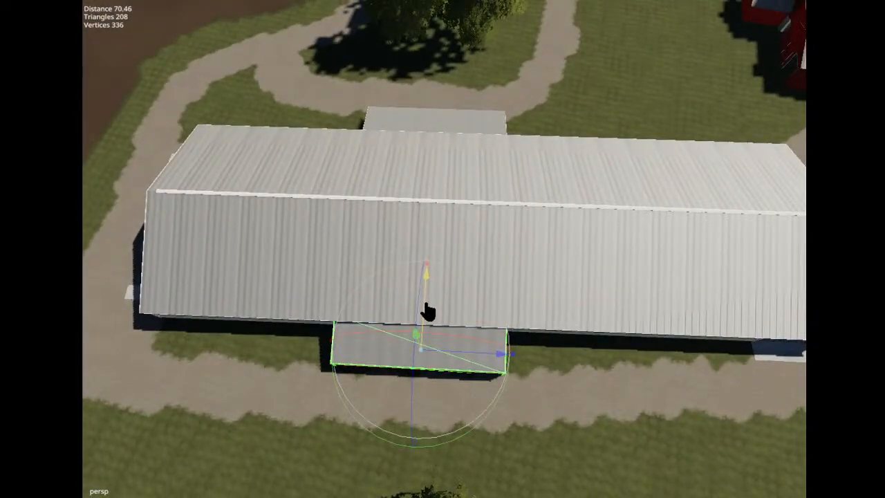
drag(461, 360, 617, 401)
Inspect how both lean-tos sit against the long barn, and look over the nearby woods and fields.
scroll(654, 420, down, 5)
alt+middle_drag(477, 401, 616, 399)
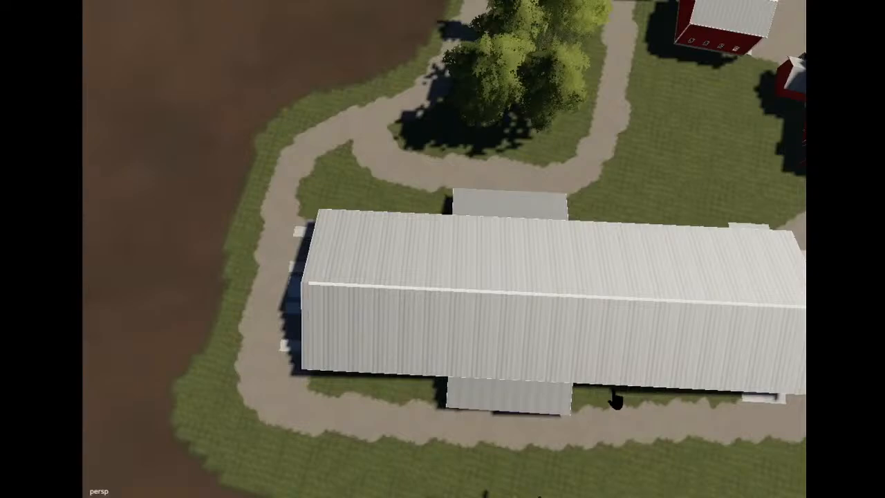
alt+drag(616, 401, 339, 298)
scroll(385, 342, up, 4)
scroll(504, 278, up, 5)
scroll(399, 282, down, 5)
scroll(339, 297, down, 3)
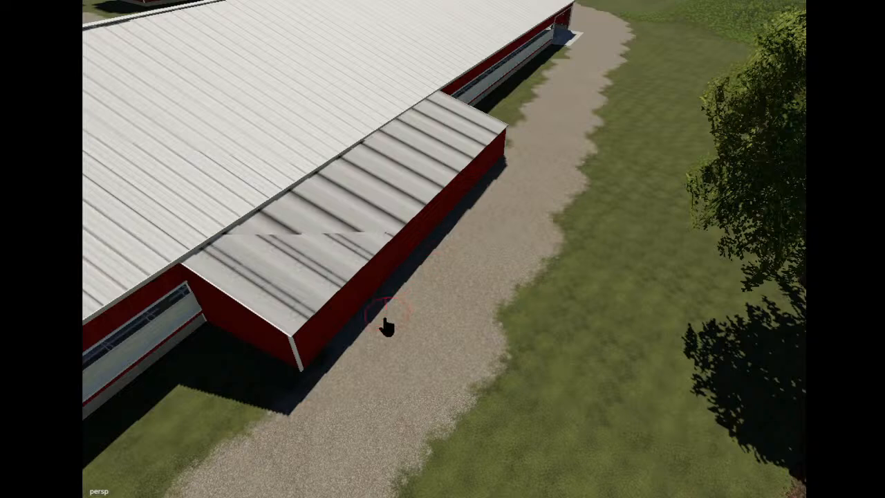
scroll(464, 166, down, 5)
alt+drag(415, 207, 616, 193)
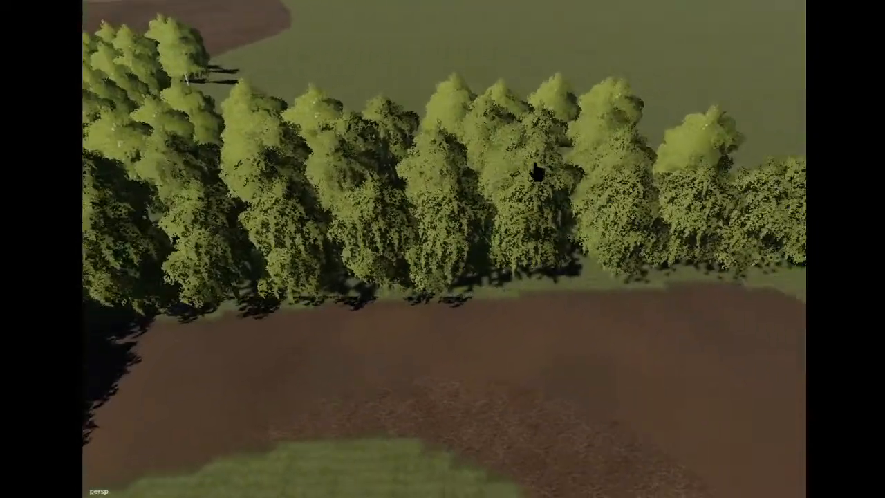
scroll(538, 173, down, 5)
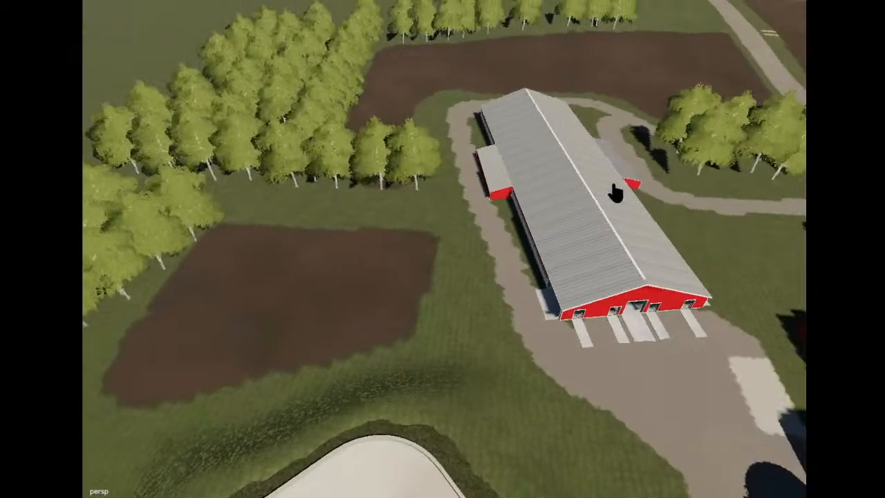
key(Right)
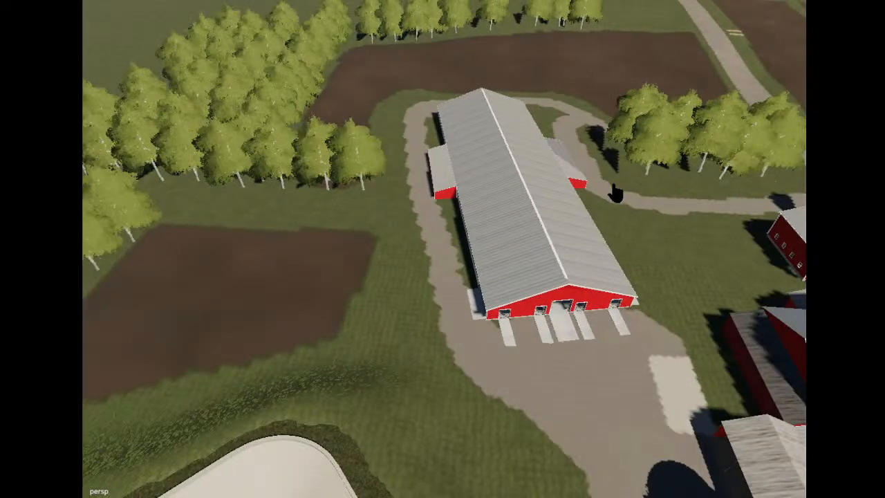
Paint soil along the barn-facing edge of the small field beside the long barn to even out its outline.
mouse_move(616, 194)
alt+mouse_down()
mouse_move(605, 186)
mouse_move(595, 196)
mouse_move(549, 199)
mouse_move(530, 182)
mouse_move(558, 188)
mouse_move(555, 176)
alt+mouse_up()
scroll(529, 182, up, 6)
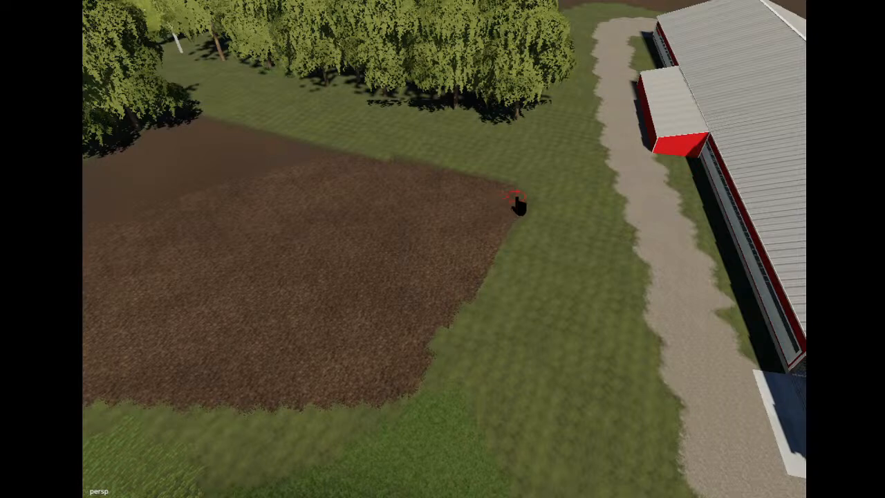
mouse_move(517, 202)
mouse_down()
mouse_move(474, 366)
mouse_move(506, 242)
mouse_up()
Review the whole farm layout from a distance, including the buildings and fields across the road.
mouse_move(506, 242)
alt+mouse_down()
mouse_move(415, 162)
mouse_move(548, 128)
mouse_move(638, 116)
mouse_move(630, 83)
mouse_move(469, 213)
mouse_move(415, 232)
mouse_move(412, 205)
alt+mouse_up()
scroll(415, 162, down, 6)
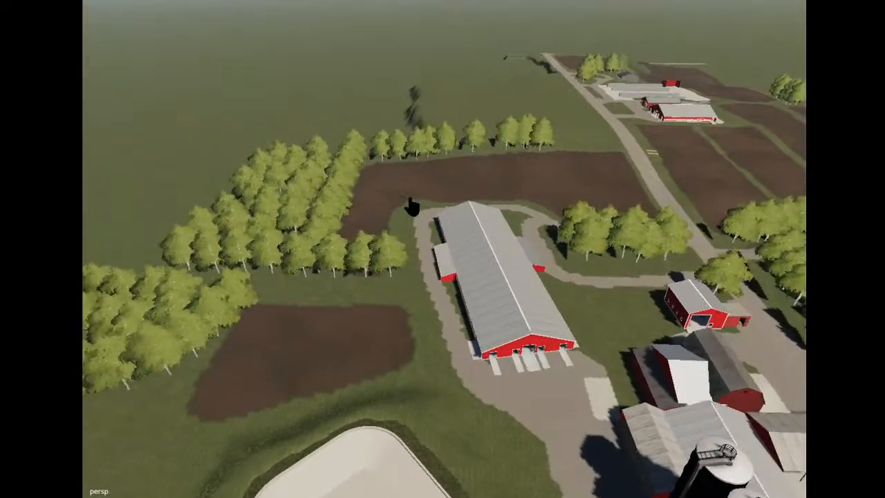
alt+middle_drag(411, 206, 414, 206)
alt+drag(413, 206, 463, 216)
alt+middle_drag(463, 216, 459, 210)
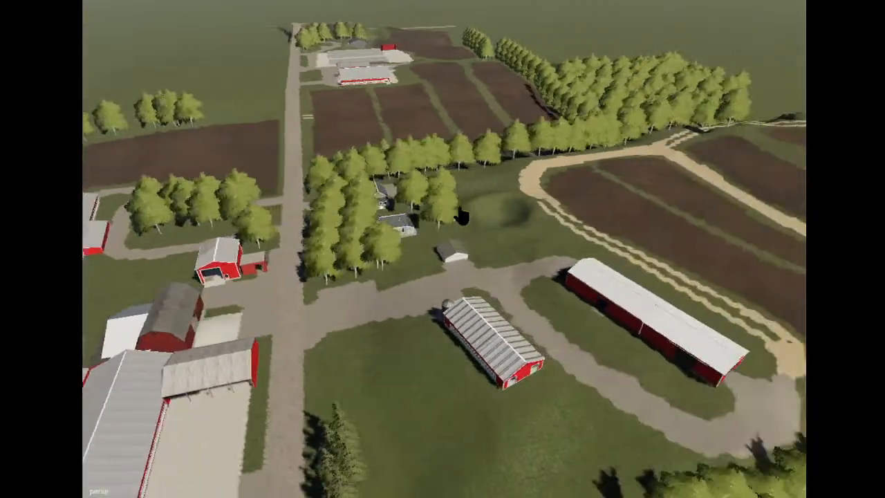